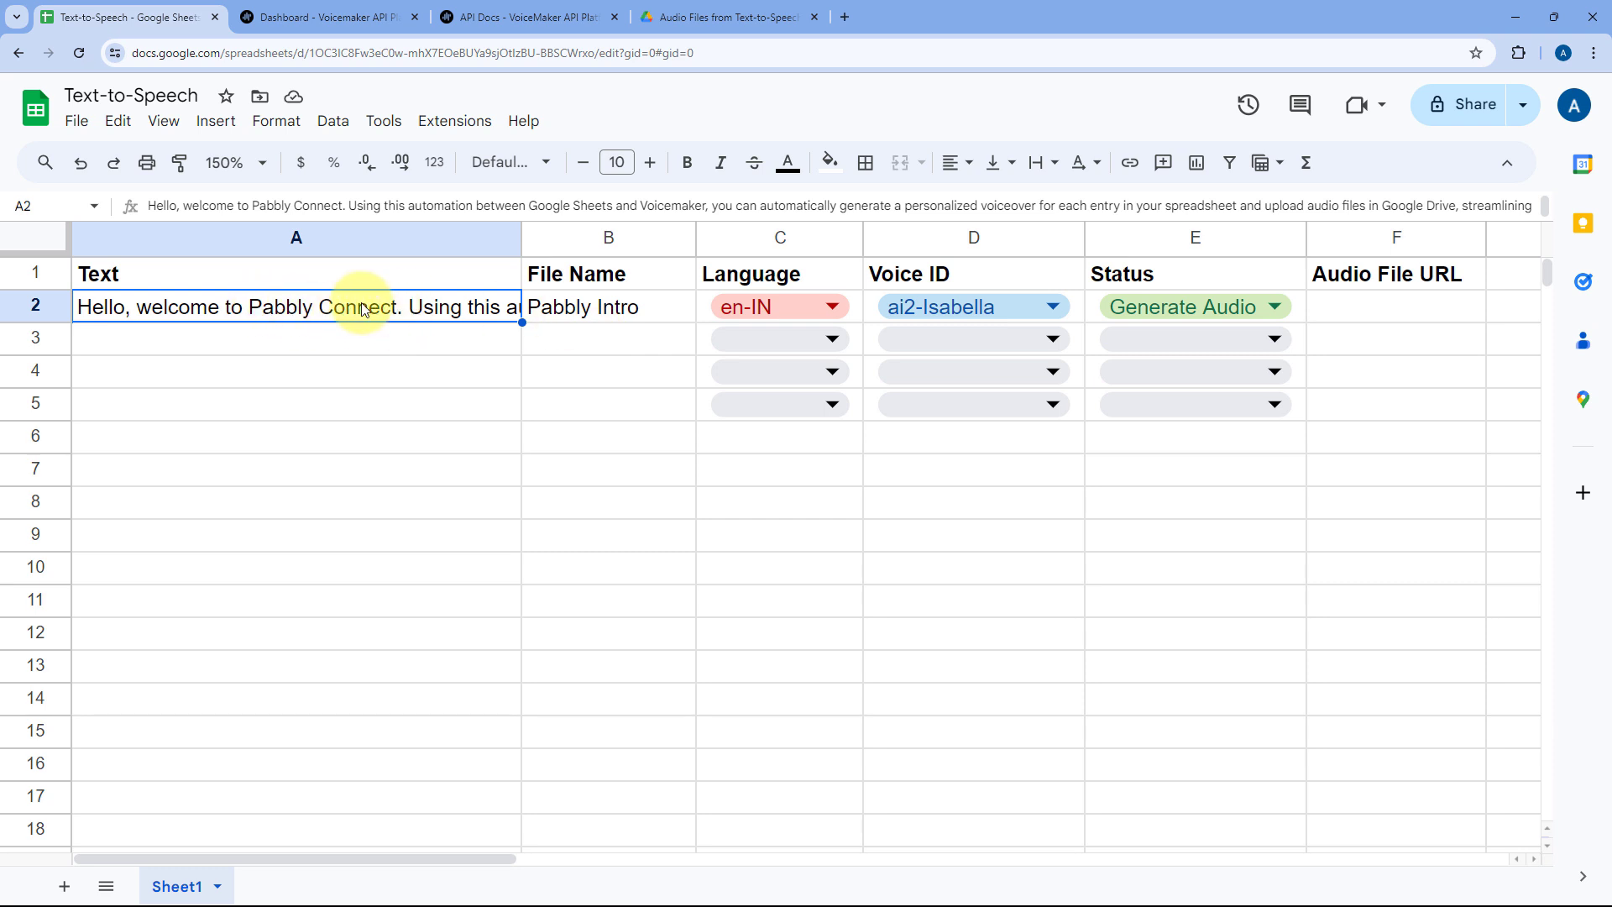
- Review the row 2 file name and language cells, and look up language codes and voice IDs in the VoiceMaker API documentation
{"action": "left_click", "coordinate": [601, 312]}
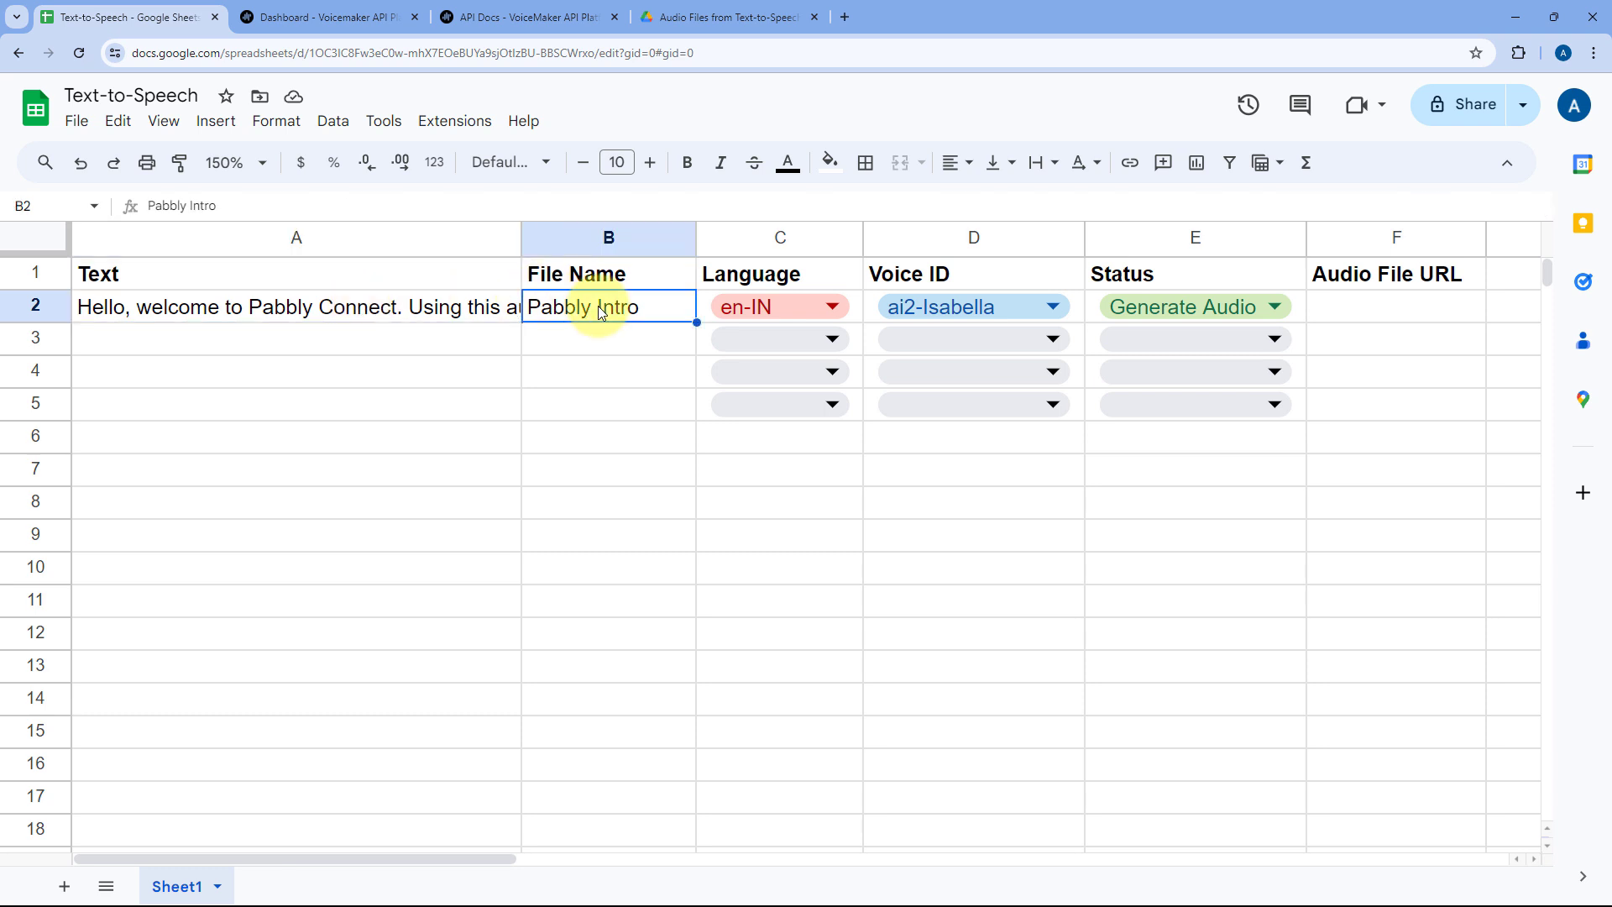
{"action": "left_click", "coordinate": [856, 307]}
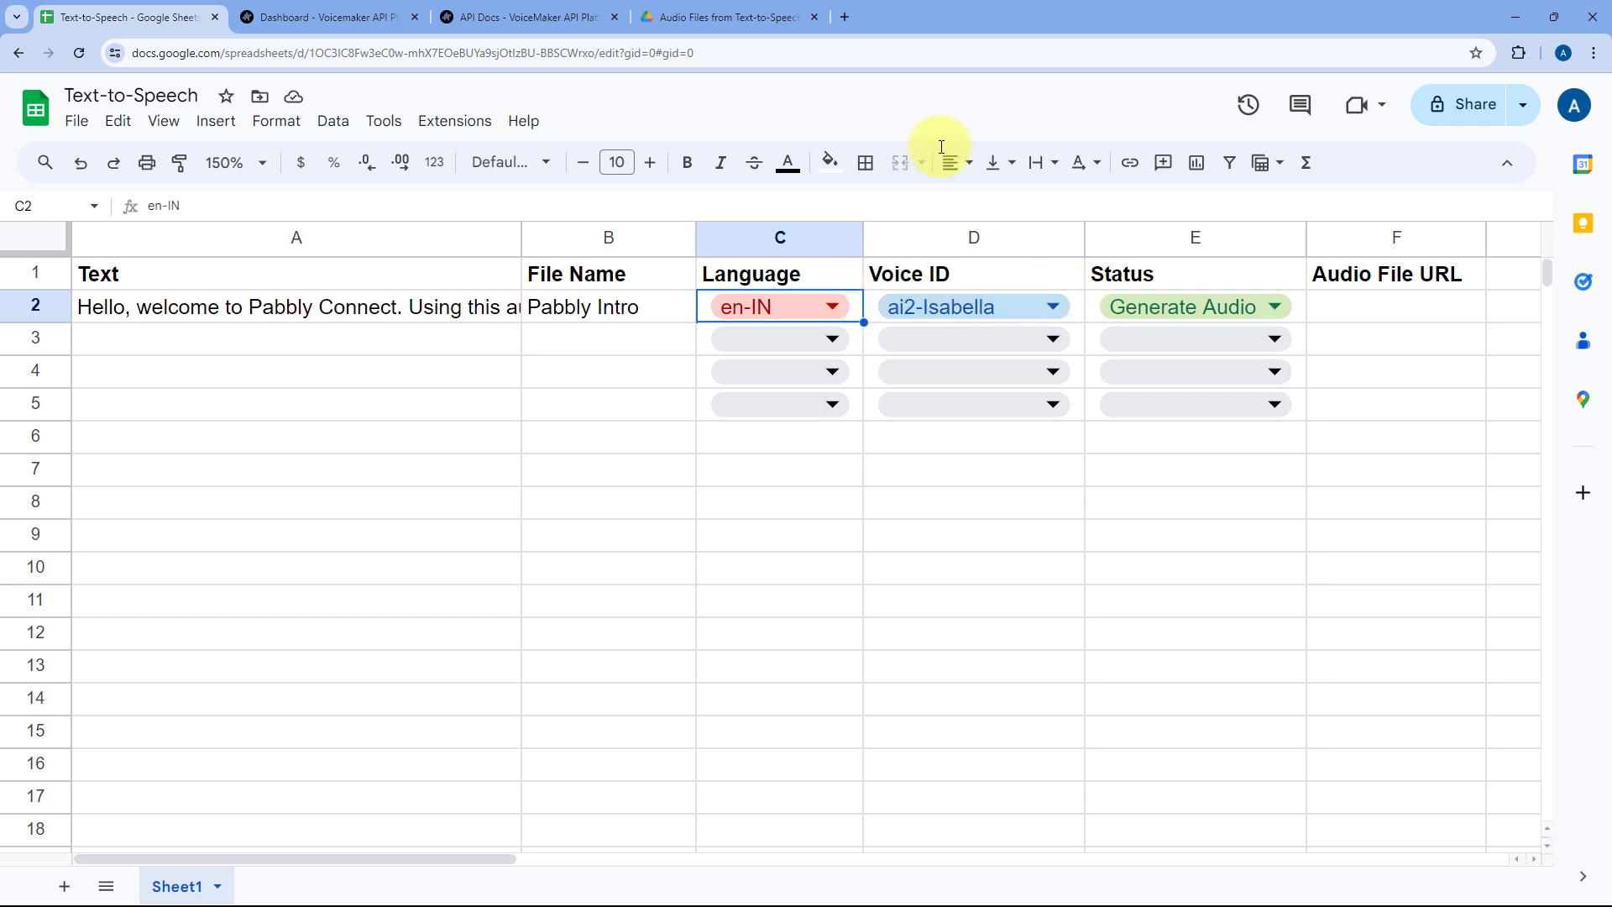
{"action": "left_click", "coordinate": [385, 15]}
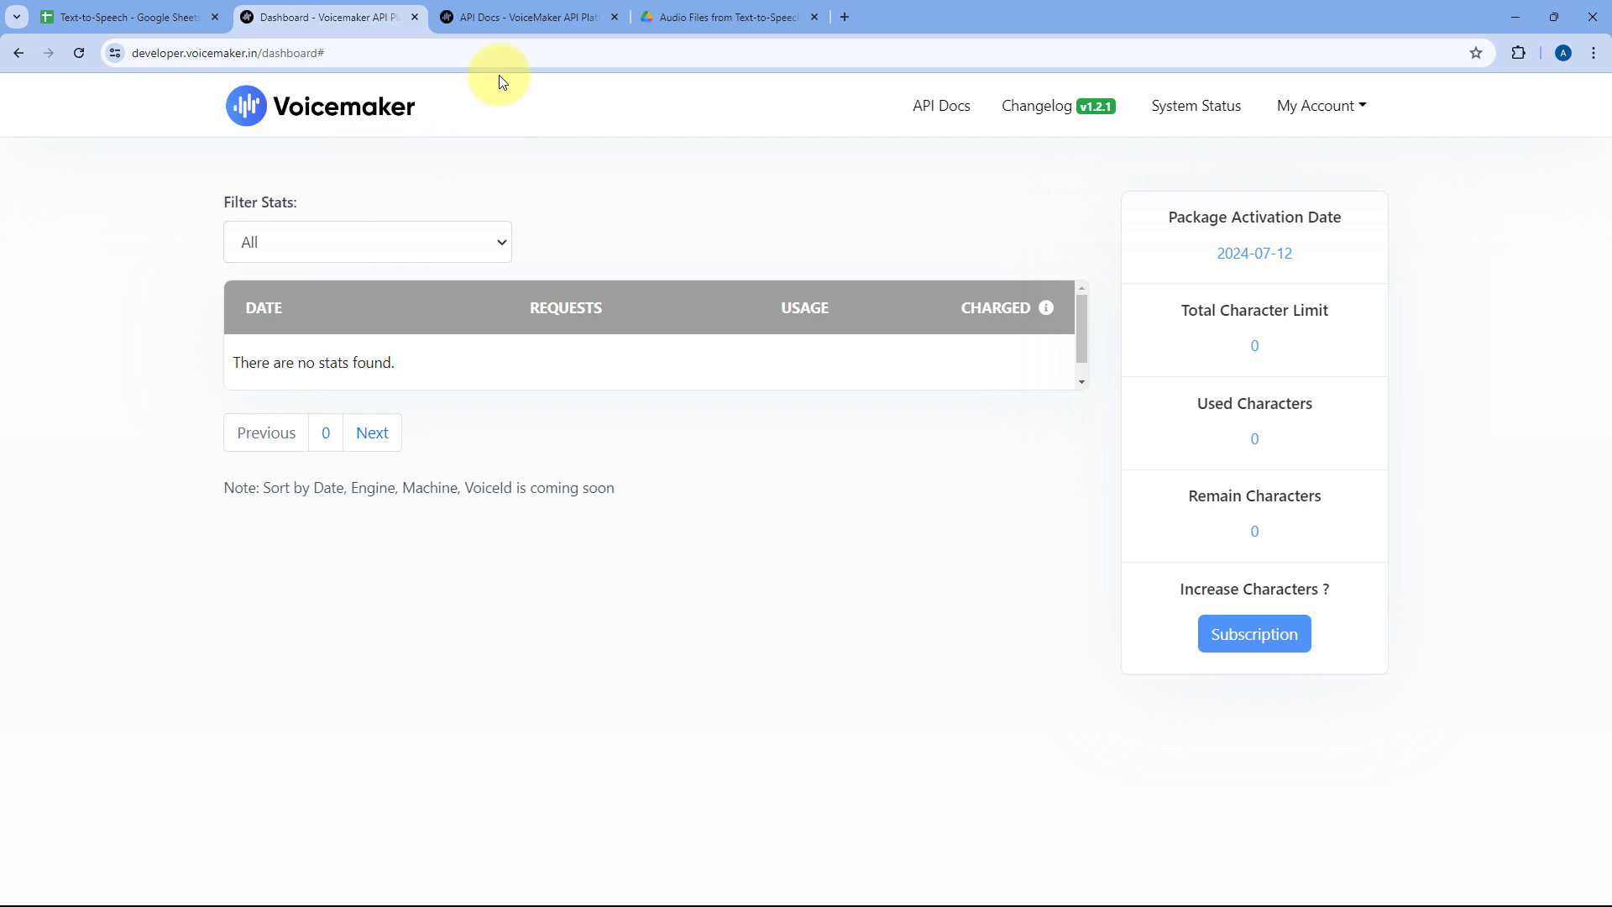
{"action": "left_click", "coordinate": [507, 15]}
{"action": "scroll", "coordinate": [585, 276], "scroll_direction": "up", "scroll_amount": 4}
{"action": "scroll", "coordinate": [544, 251], "scroll_direction": "up", "scroll_amount": 15}
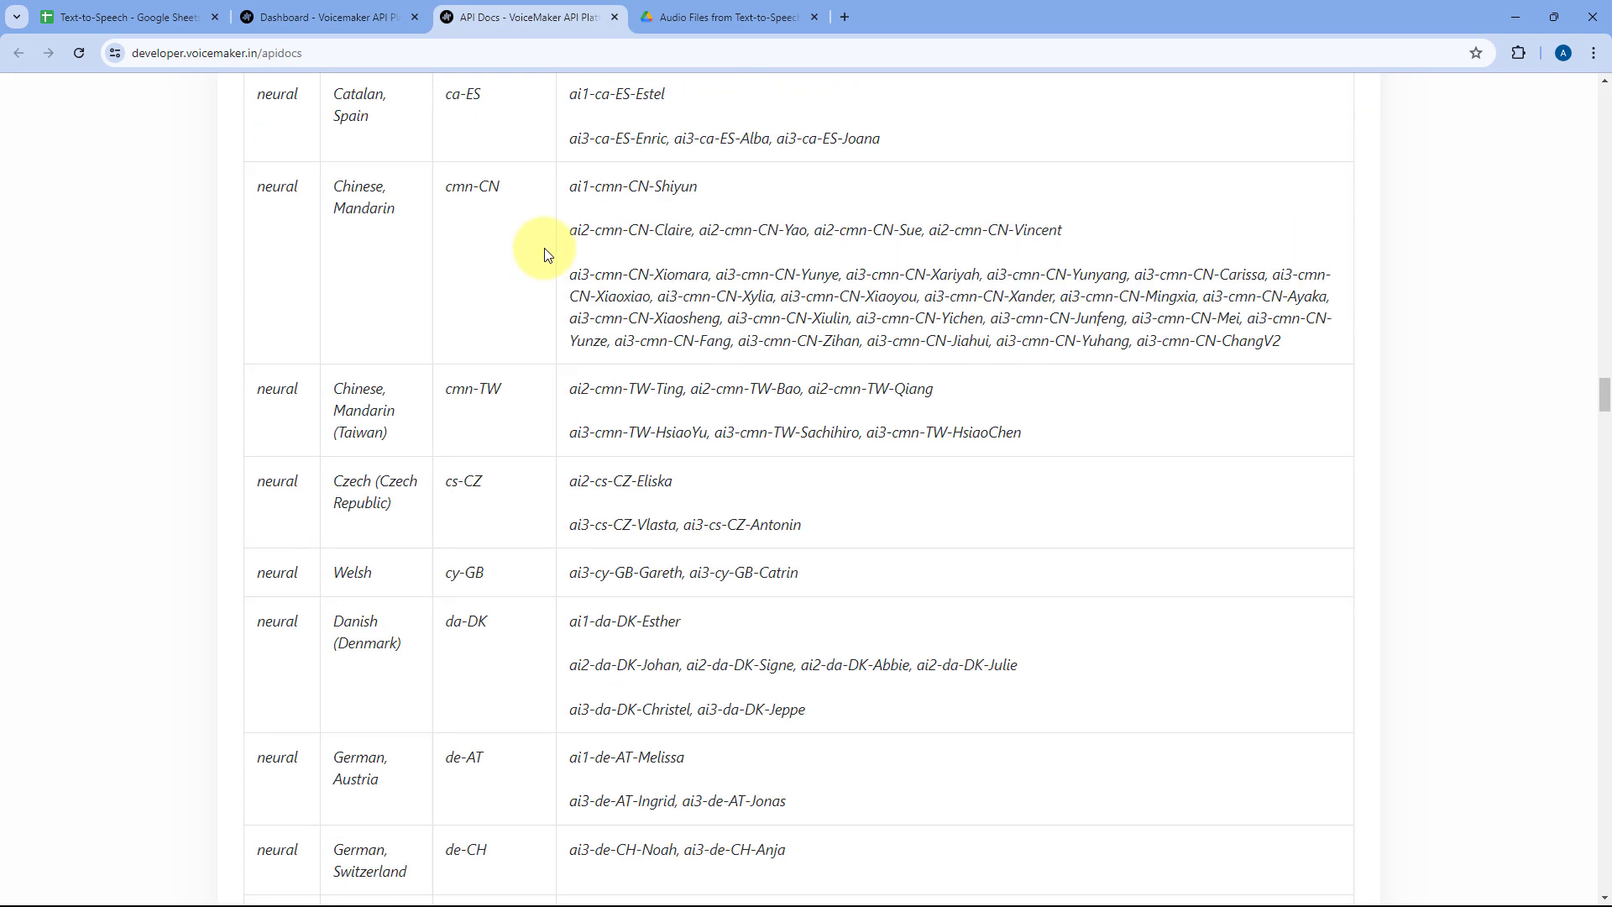
{"action": "scroll", "coordinate": [544, 250], "scroll_direction": "up", "scroll_amount": 5}
{"action": "left_click", "coordinate": [176, 15]}
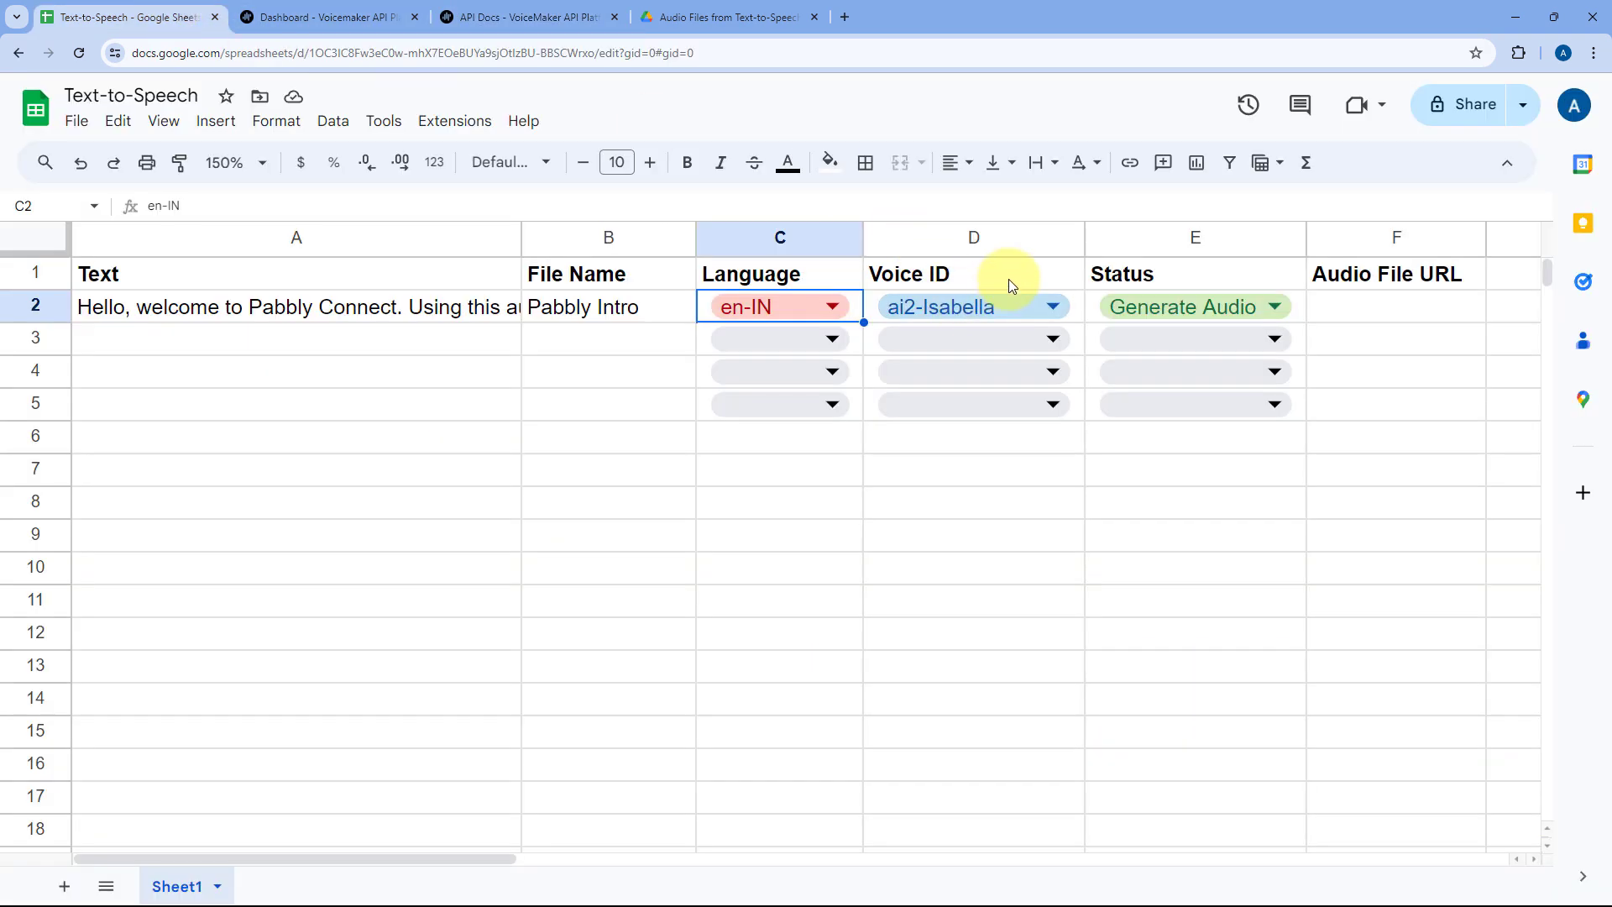
- Examine the Voice ID and Language options available for row 2, and browse the VoiceMaker API documentation back to its beginning
{"action": "left_click", "coordinate": [1047, 304]}
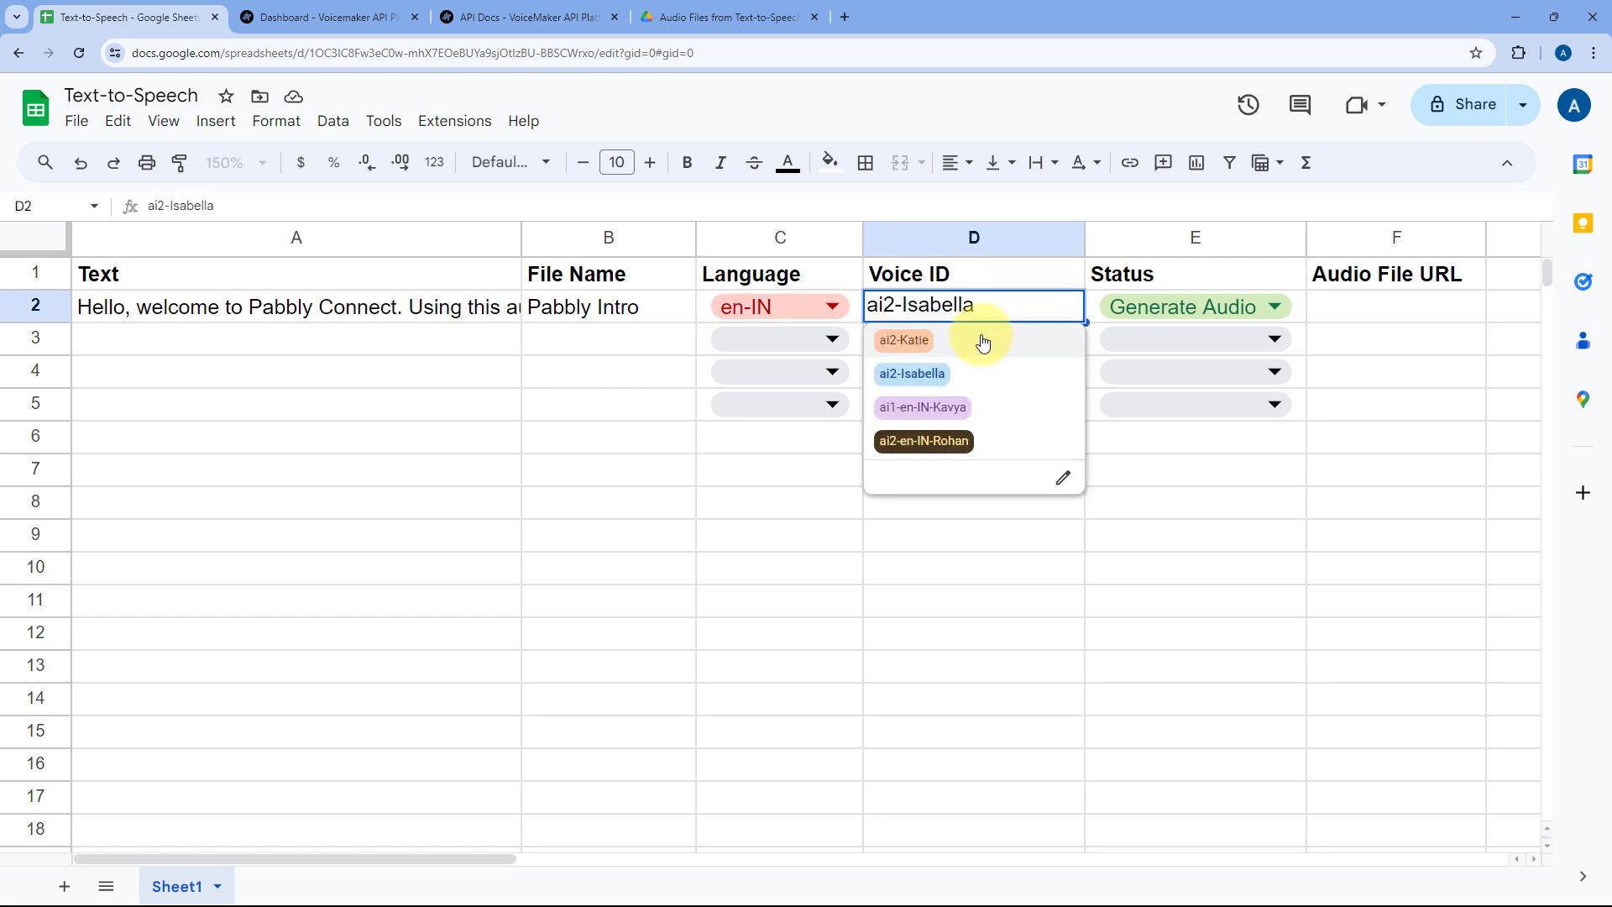
{"action": "left_click", "coordinate": [831, 307]}
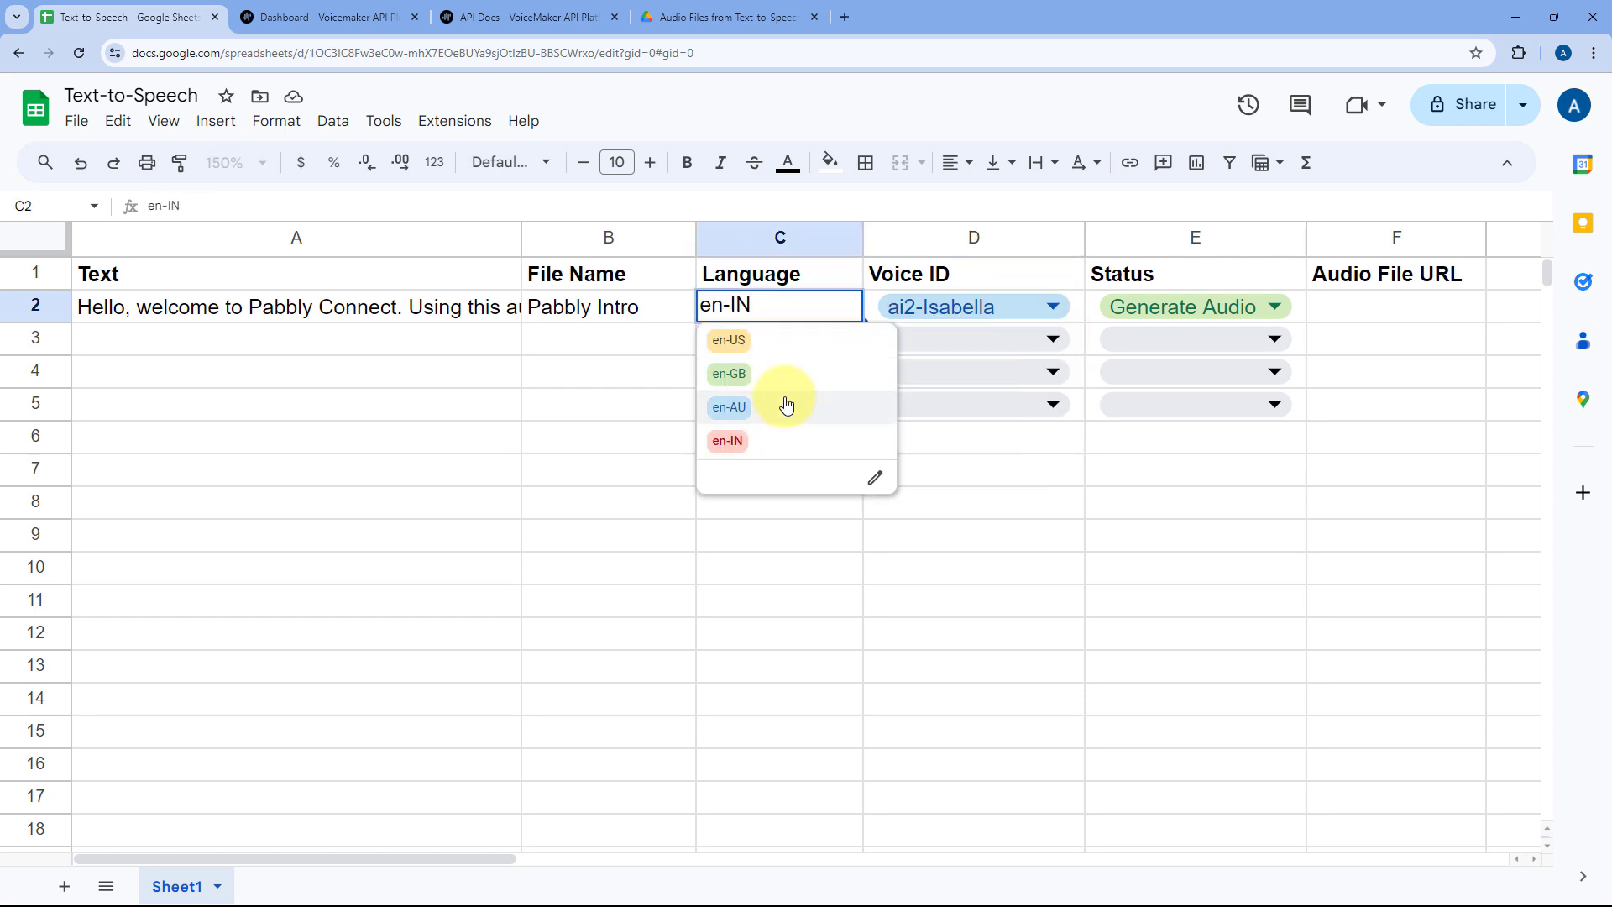
{"action": "left_click", "coordinate": [389, 11]}
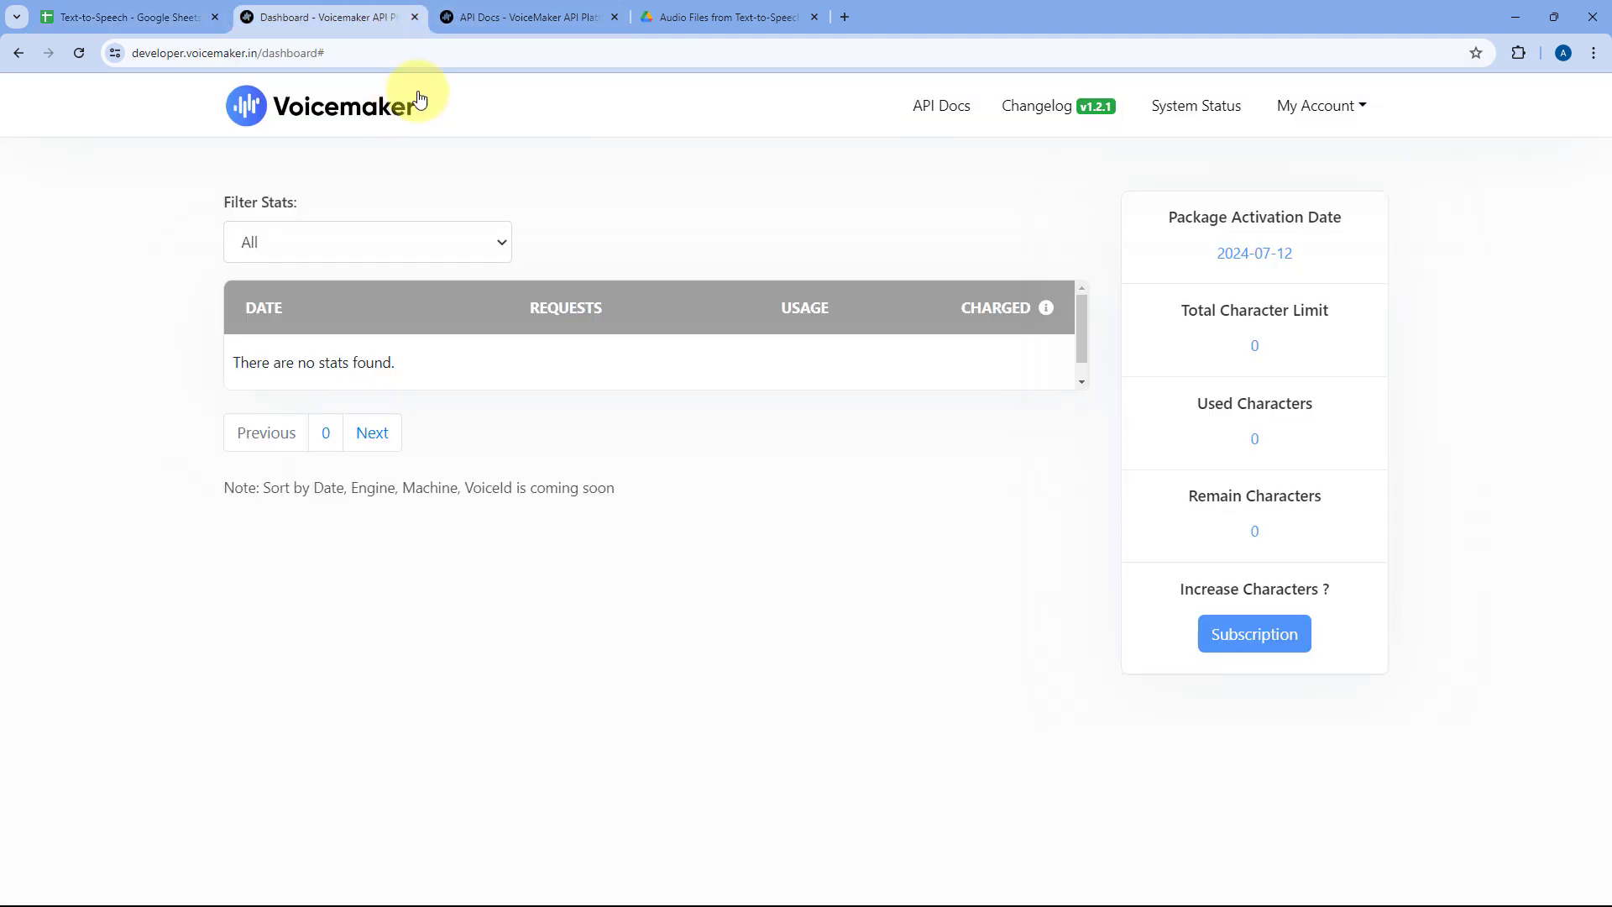
{"action": "left_click", "coordinate": [521, 12]}
{"action": "scroll", "coordinate": [514, 99], "scroll_direction": "up", "scroll_amount": 20}
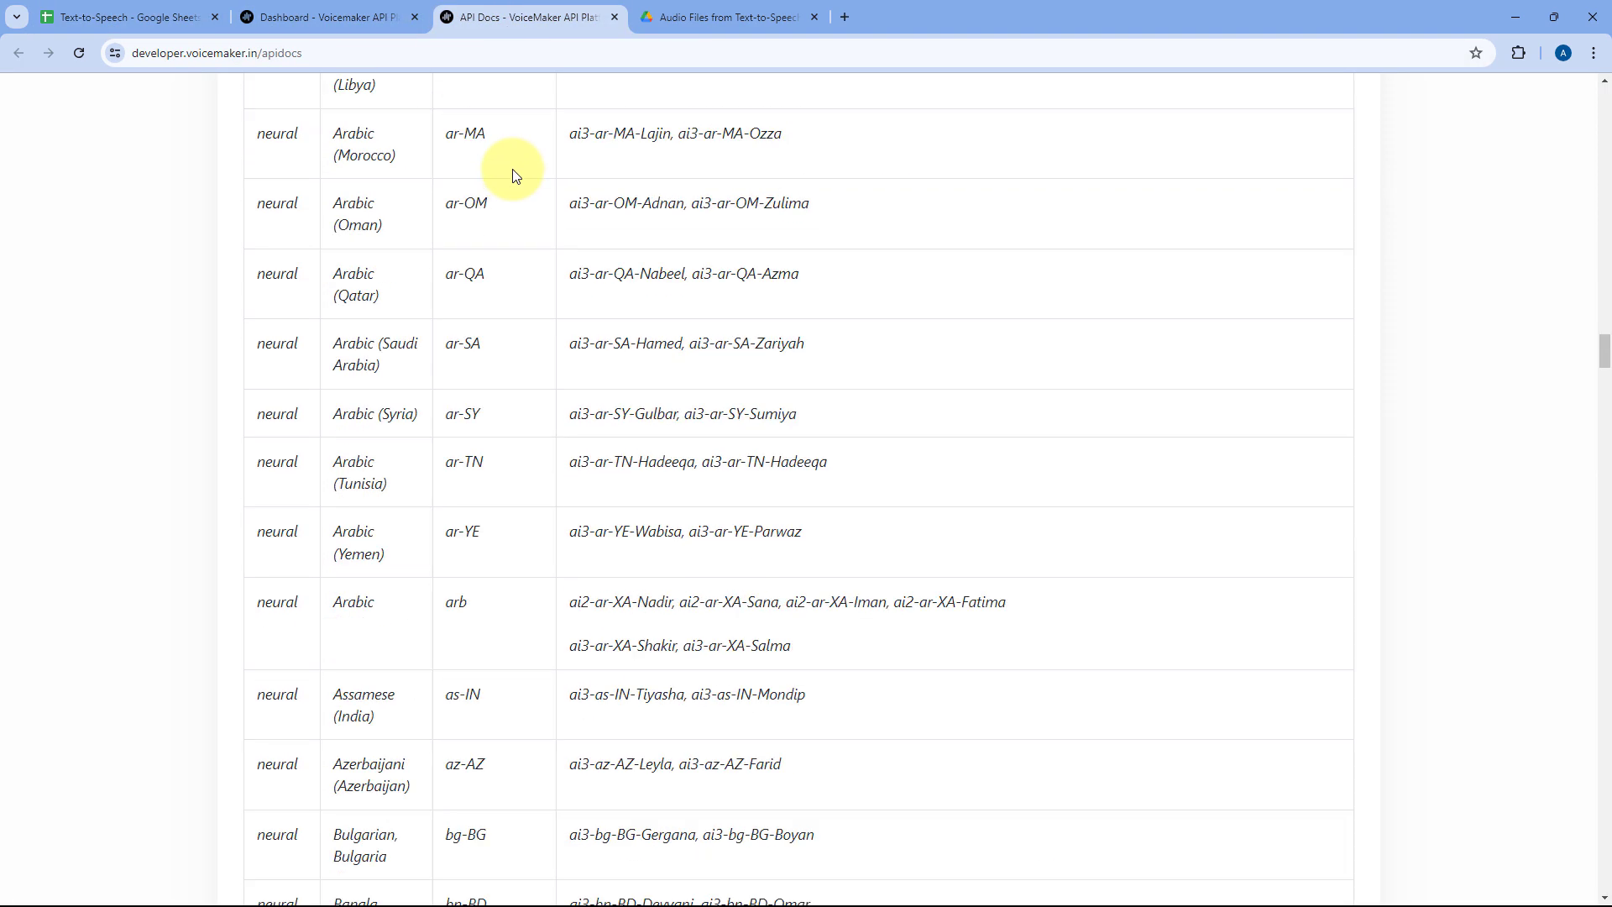
{"action": "scroll", "coordinate": [561, 209], "scroll_direction": "up", "scroll_amount": 20}
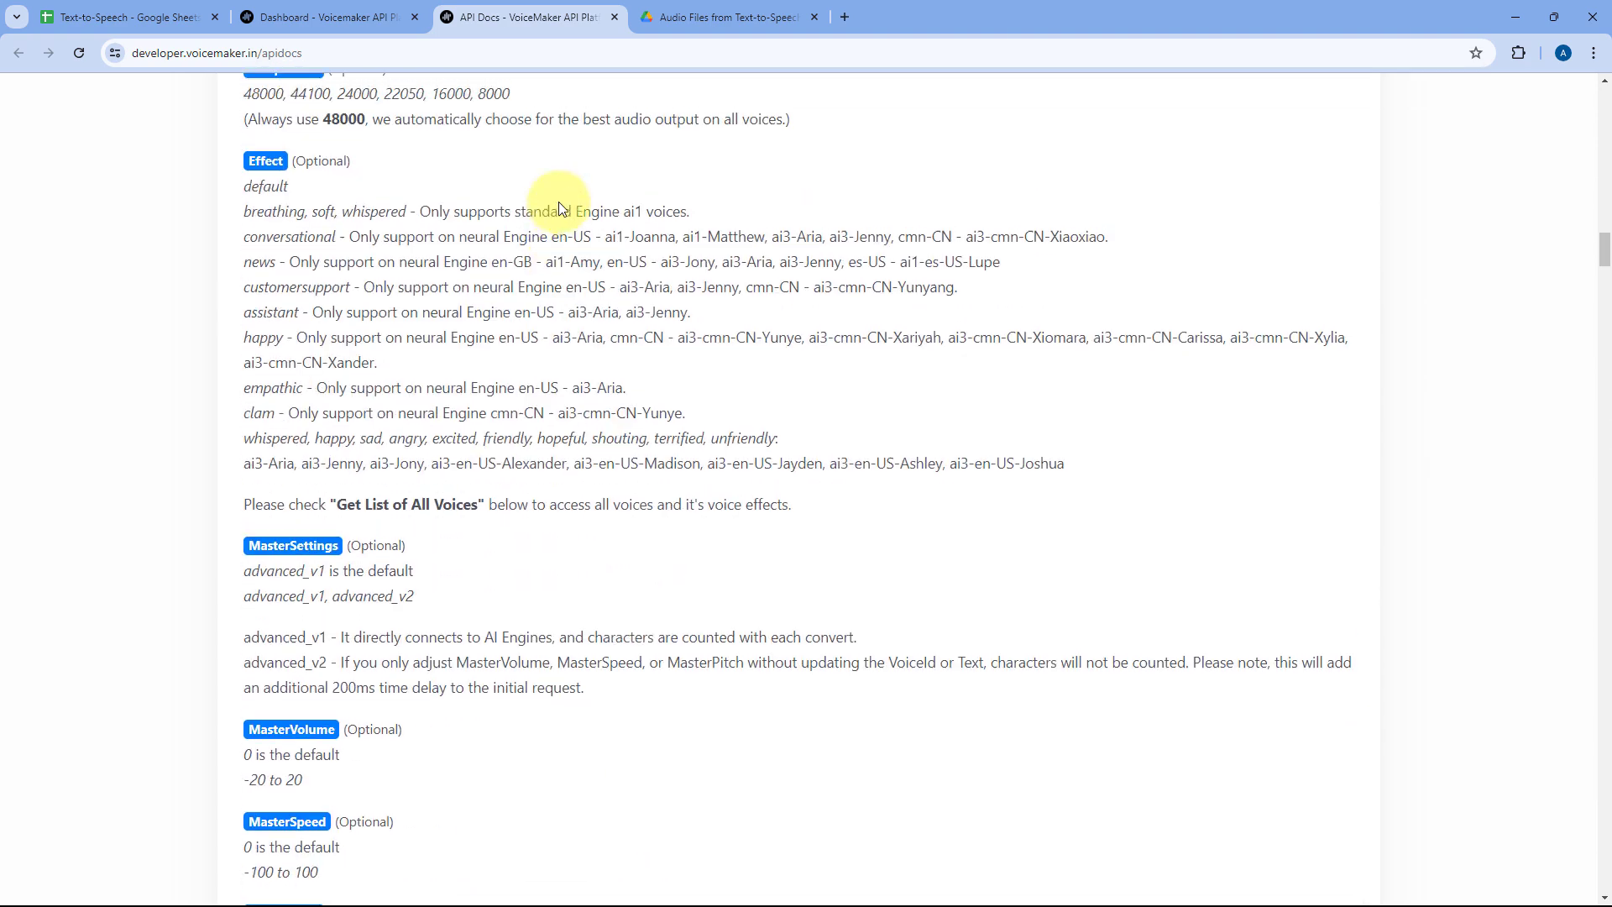
{"action": "scroll", "coordinate": [576, 280], "scroll_direction": "up", "scroll_amount": 20}
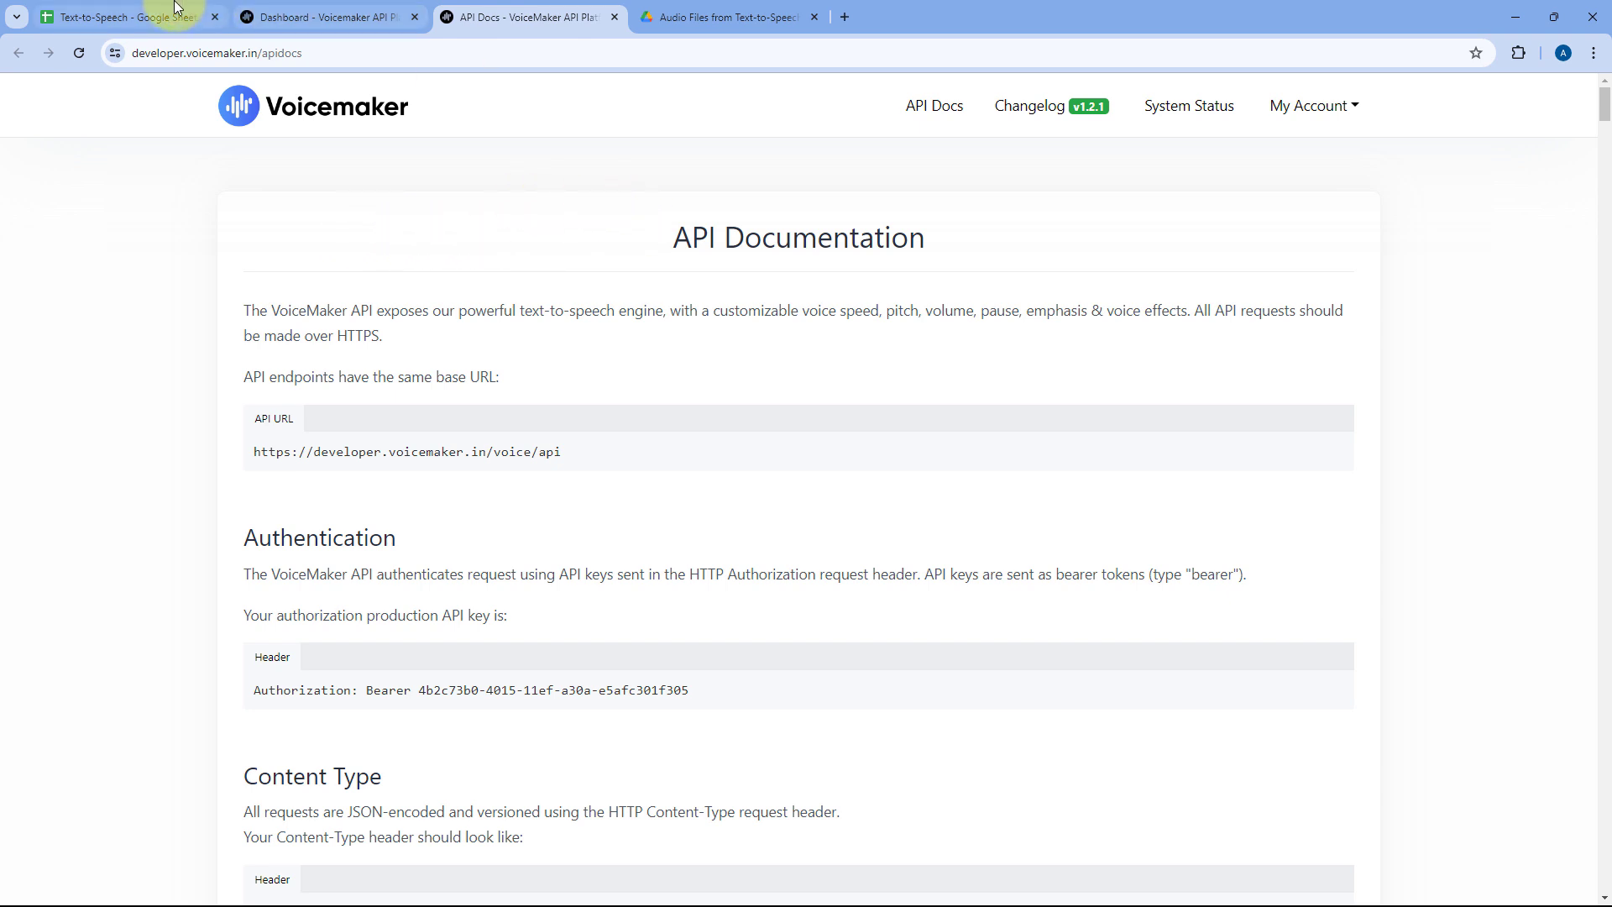
- Back in the Text-to-Speech spreadsheet, examine the Status options for row 2 and review the text to convert in A2
{"action": "left_click", "coordinate": [126, 17]}
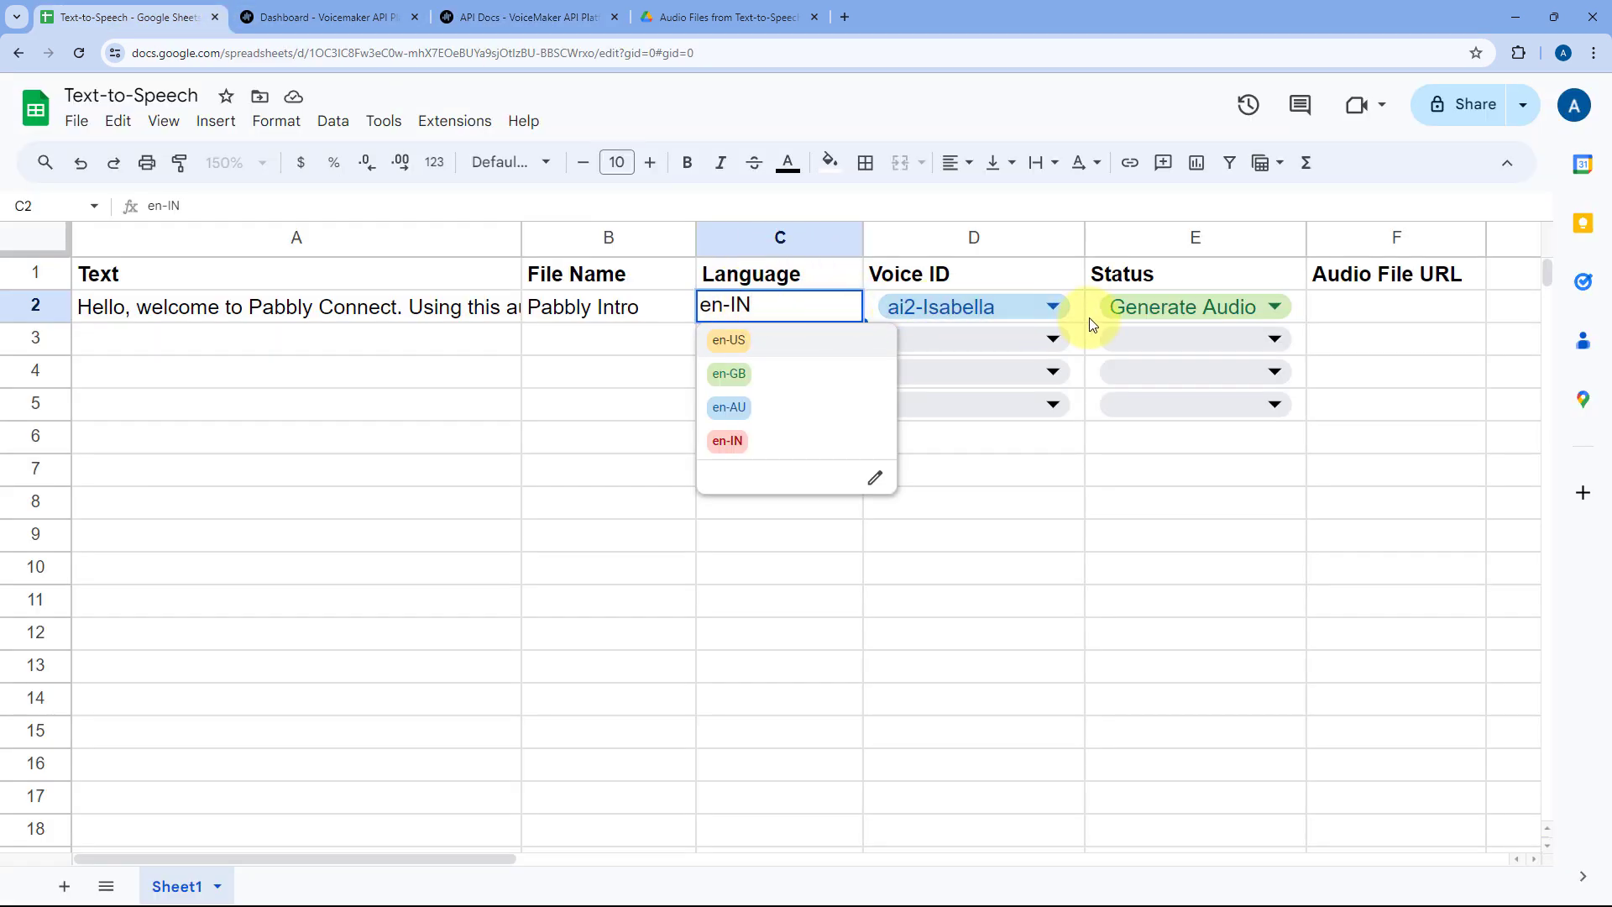
{"action": "left_click", "coordinate": [1117, 310]}
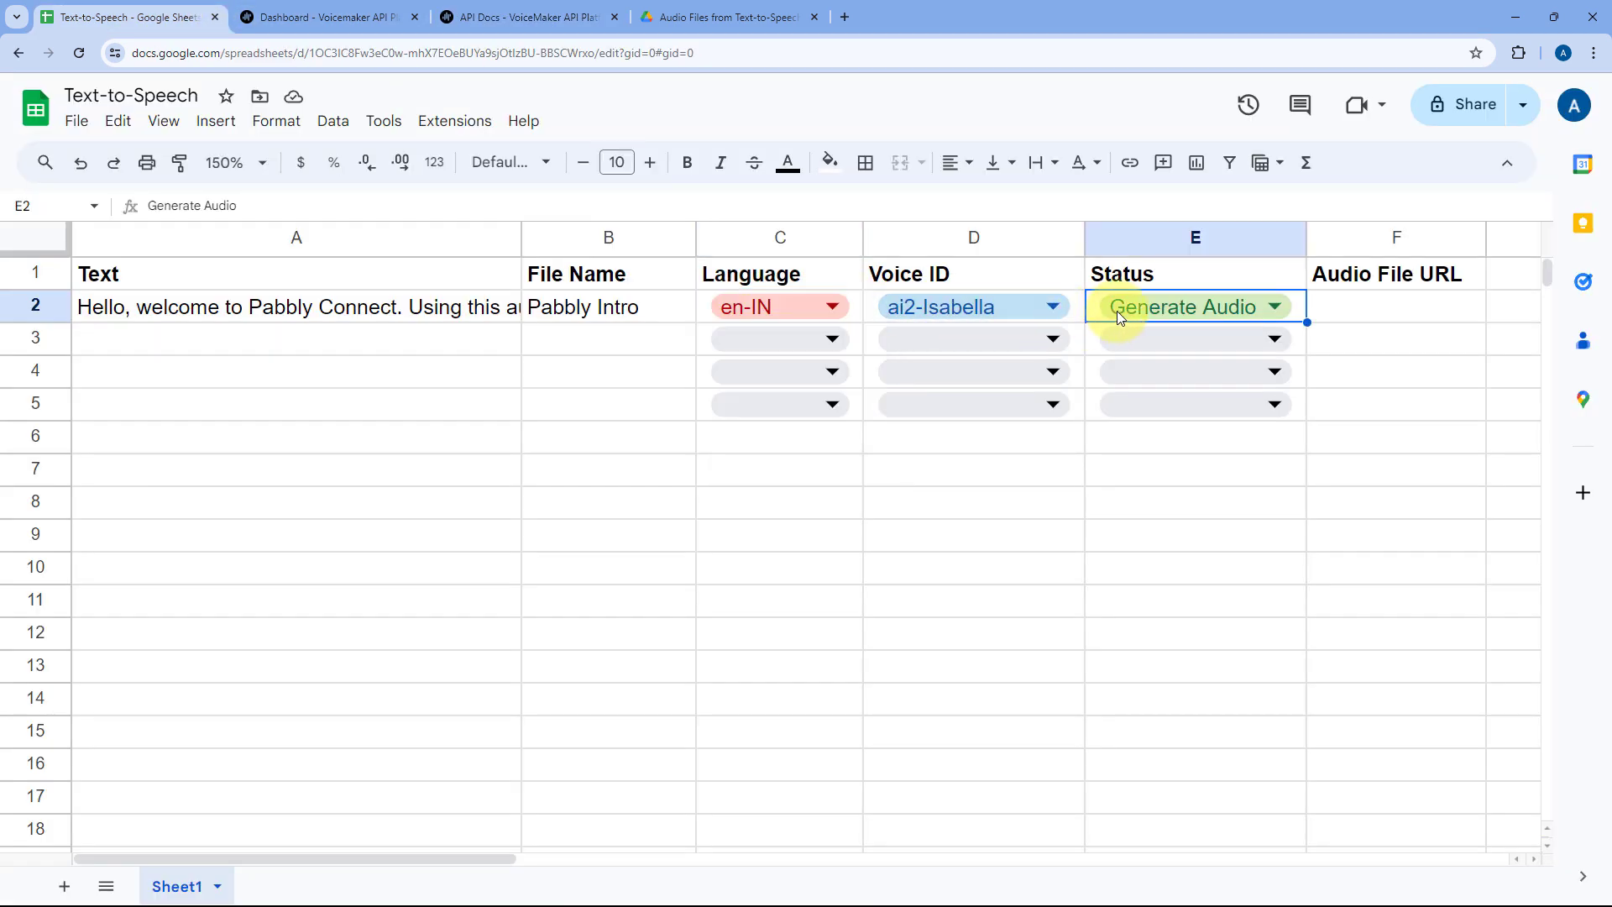
{"action": "left_click", "coordinate": [1273, 311]}
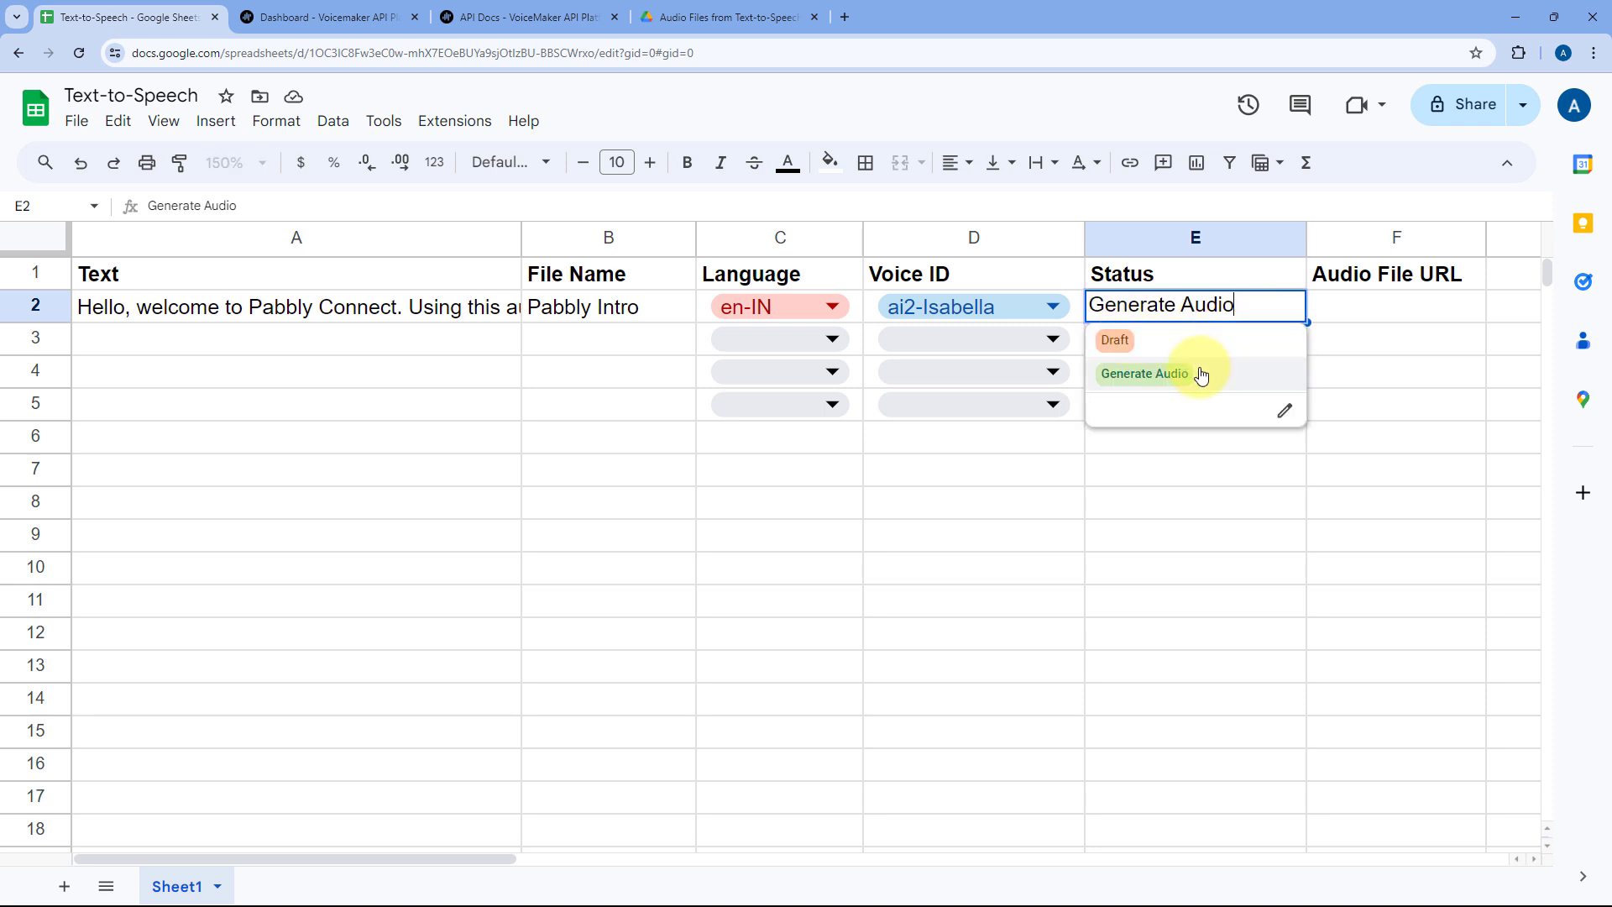
{"action": "left_click", "coordinate": [635, 329]}
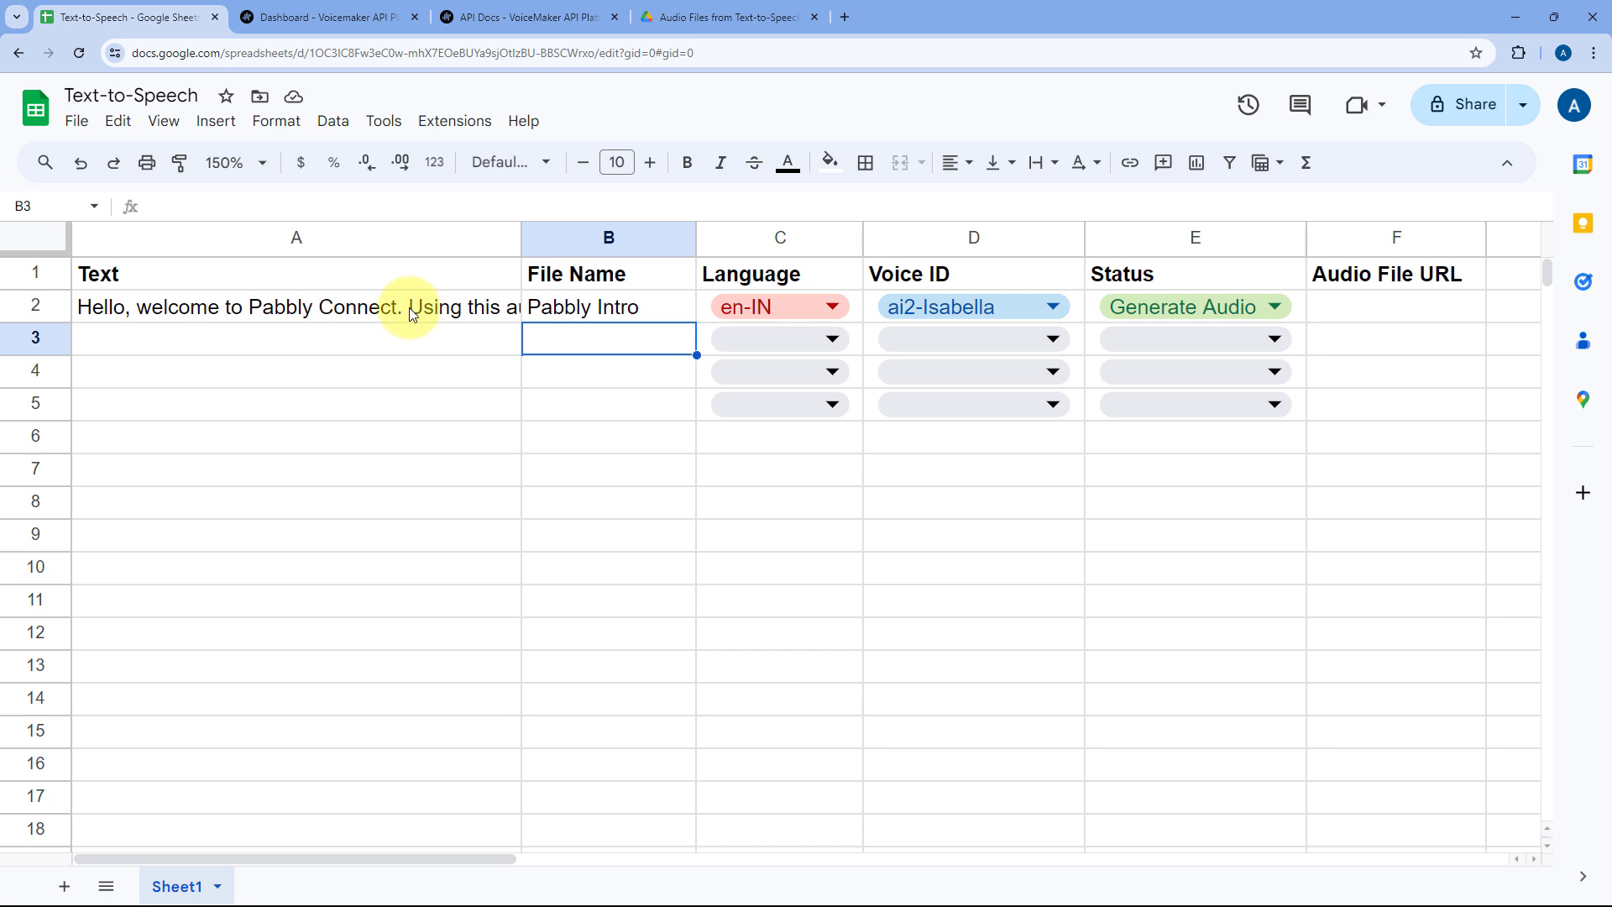
{"action": "left_click", "coordinate": [378, 317]}
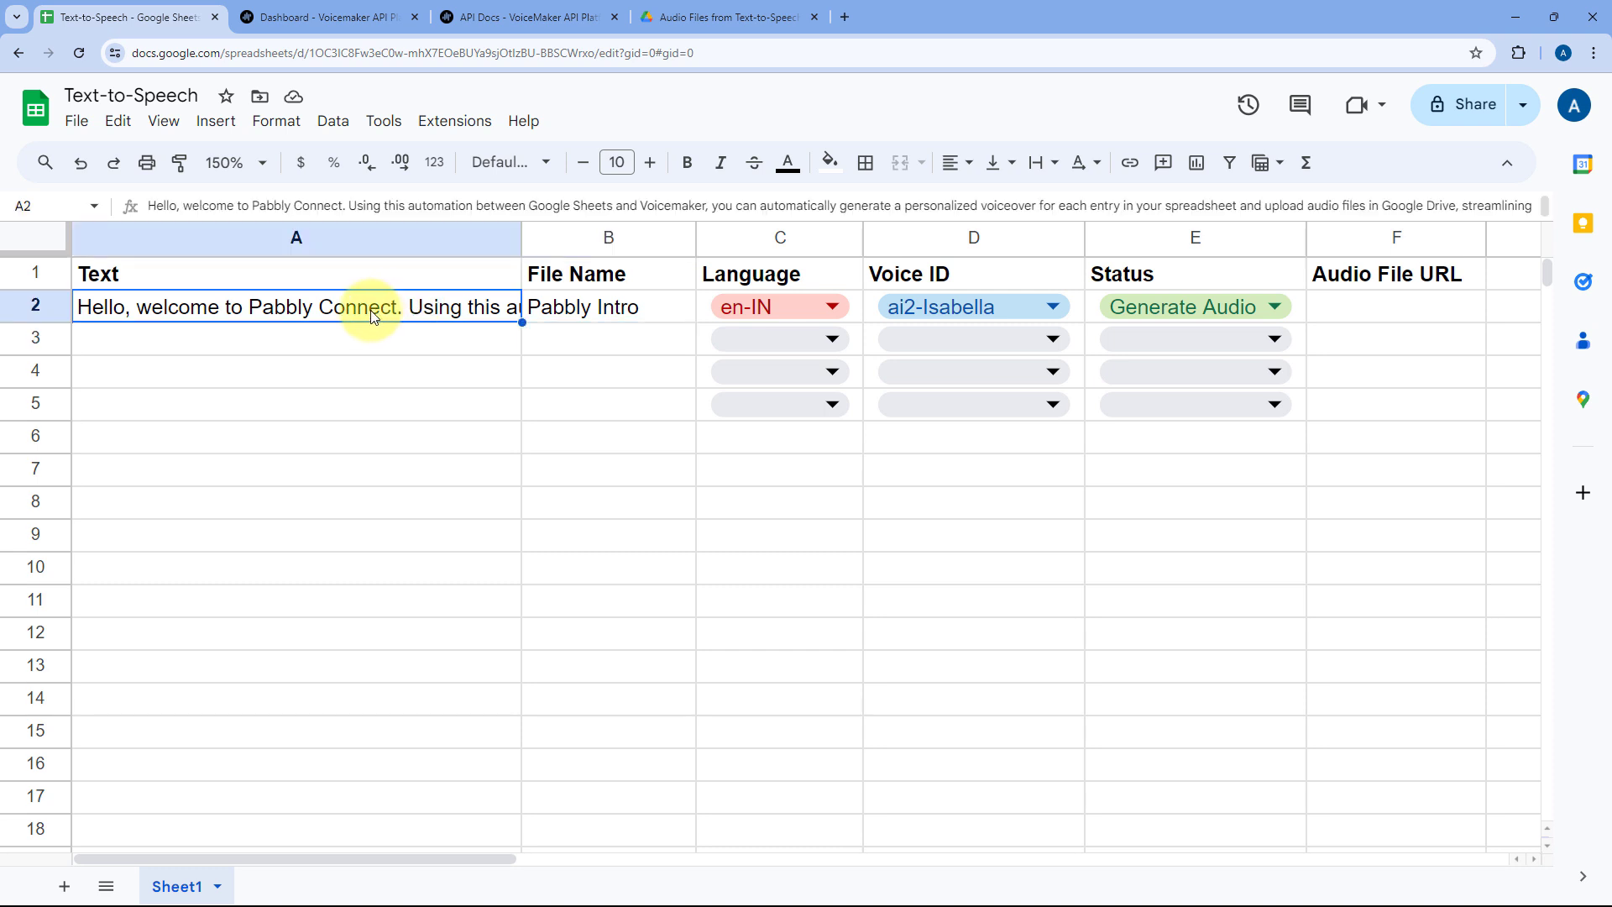
- Review the Voicemaker dashboard and the Google Drive folder for audio files, and return to the Text-to-Speech spreadsheet
{"action": "left_click", "coordinate": [362, 8]}
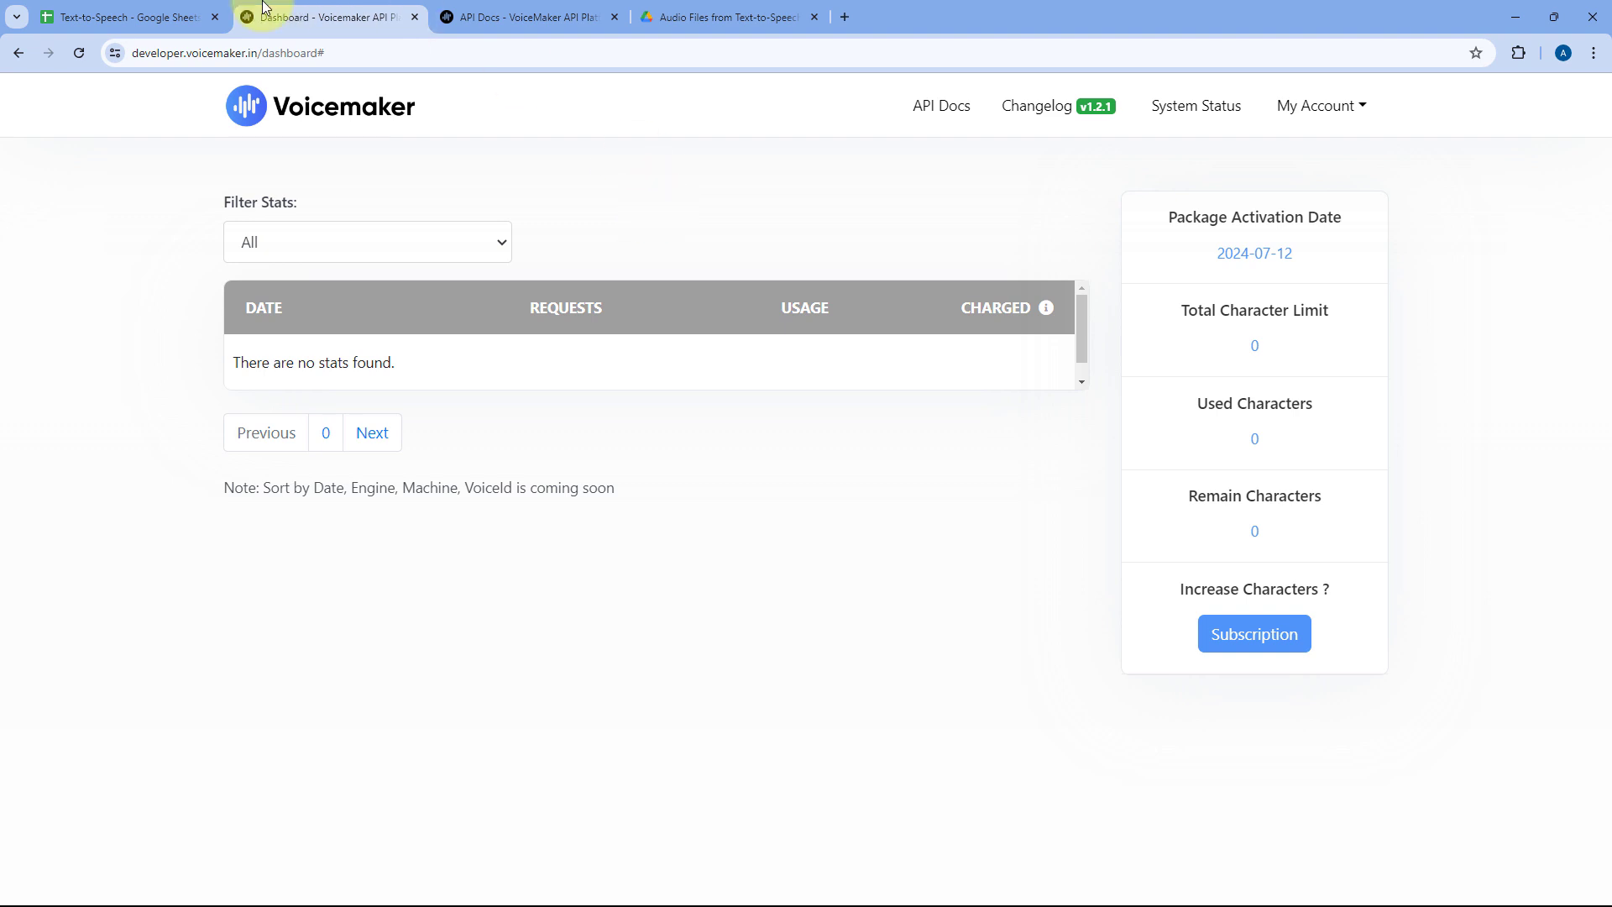
{"action": "left_click", "coordinate": [184, 16]}
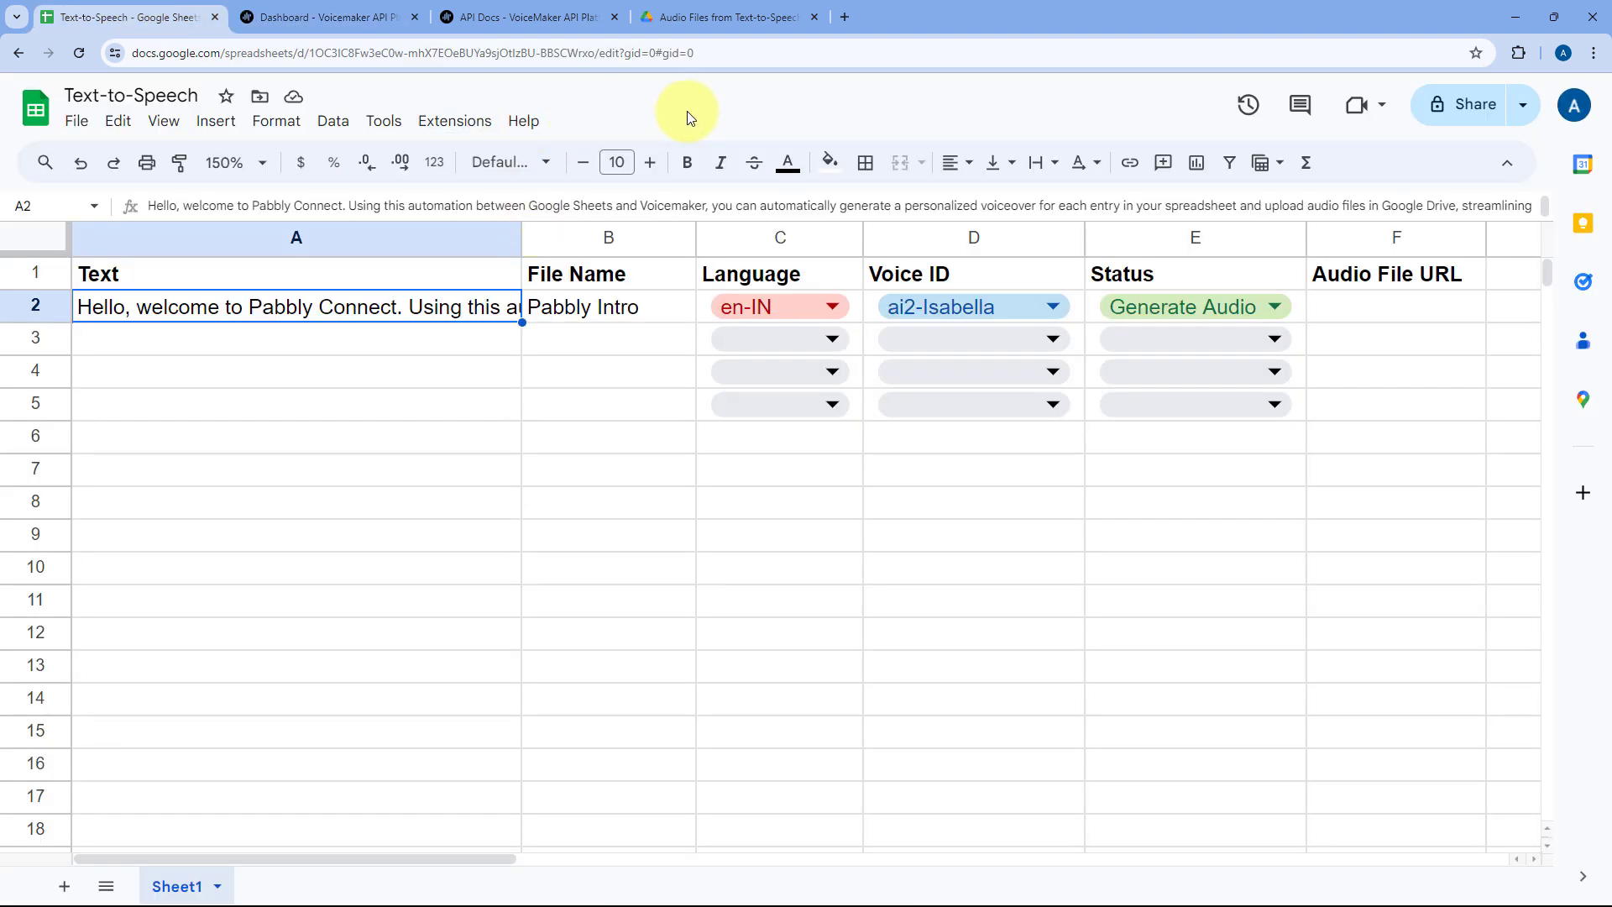
{"action": "left_click", "coordinate": [391, 17]}
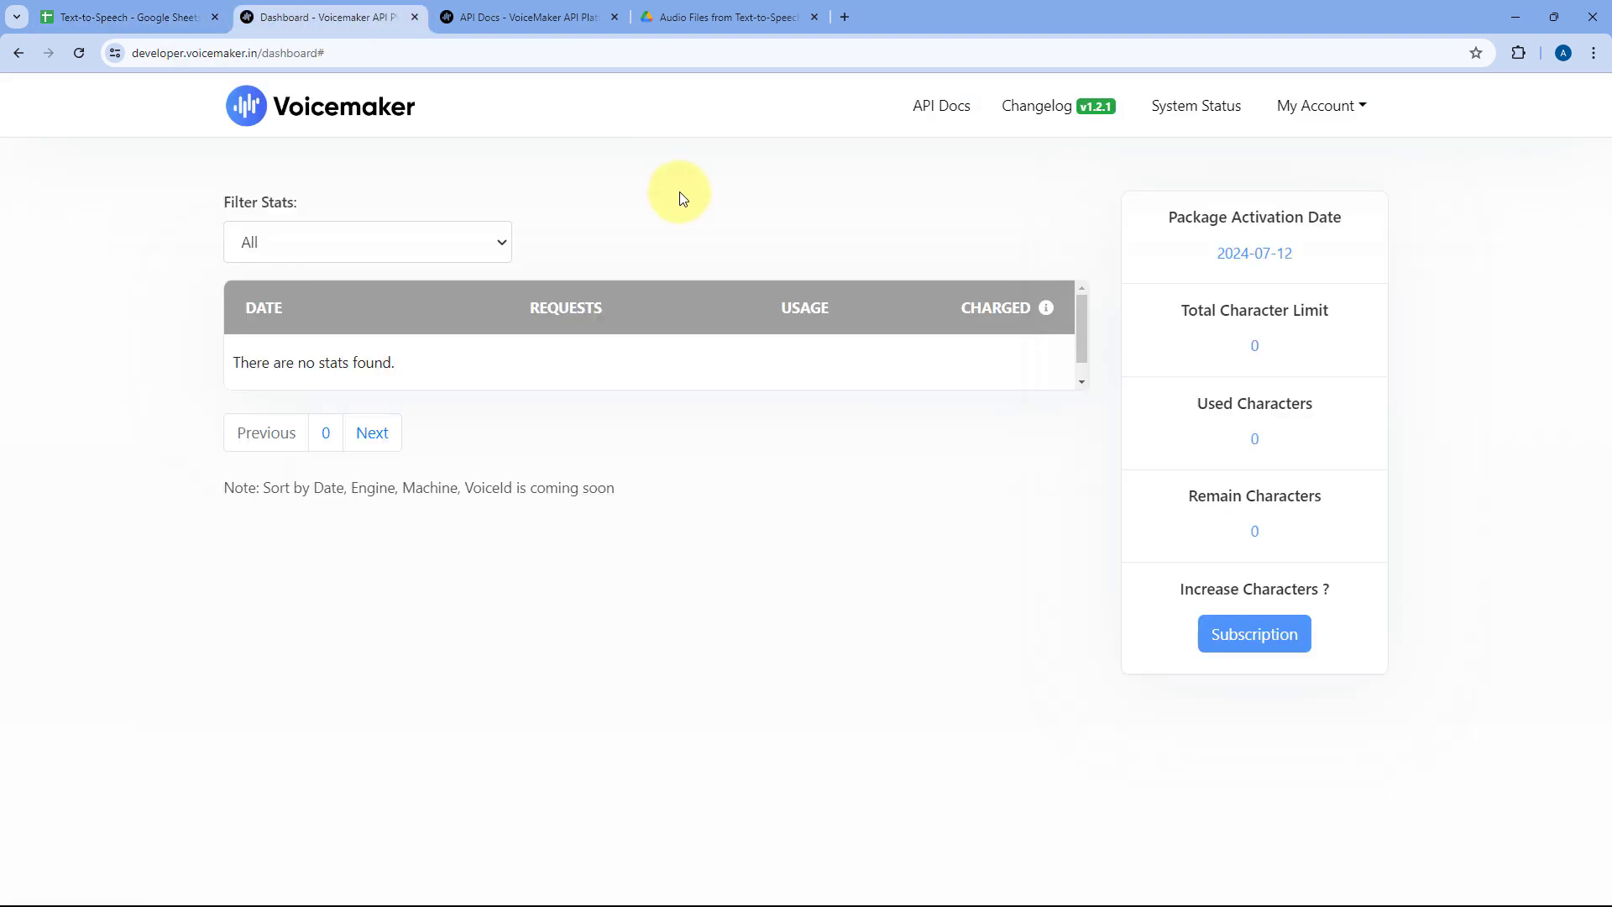
{"action": "left_click", "coordinate": [700, 19]}
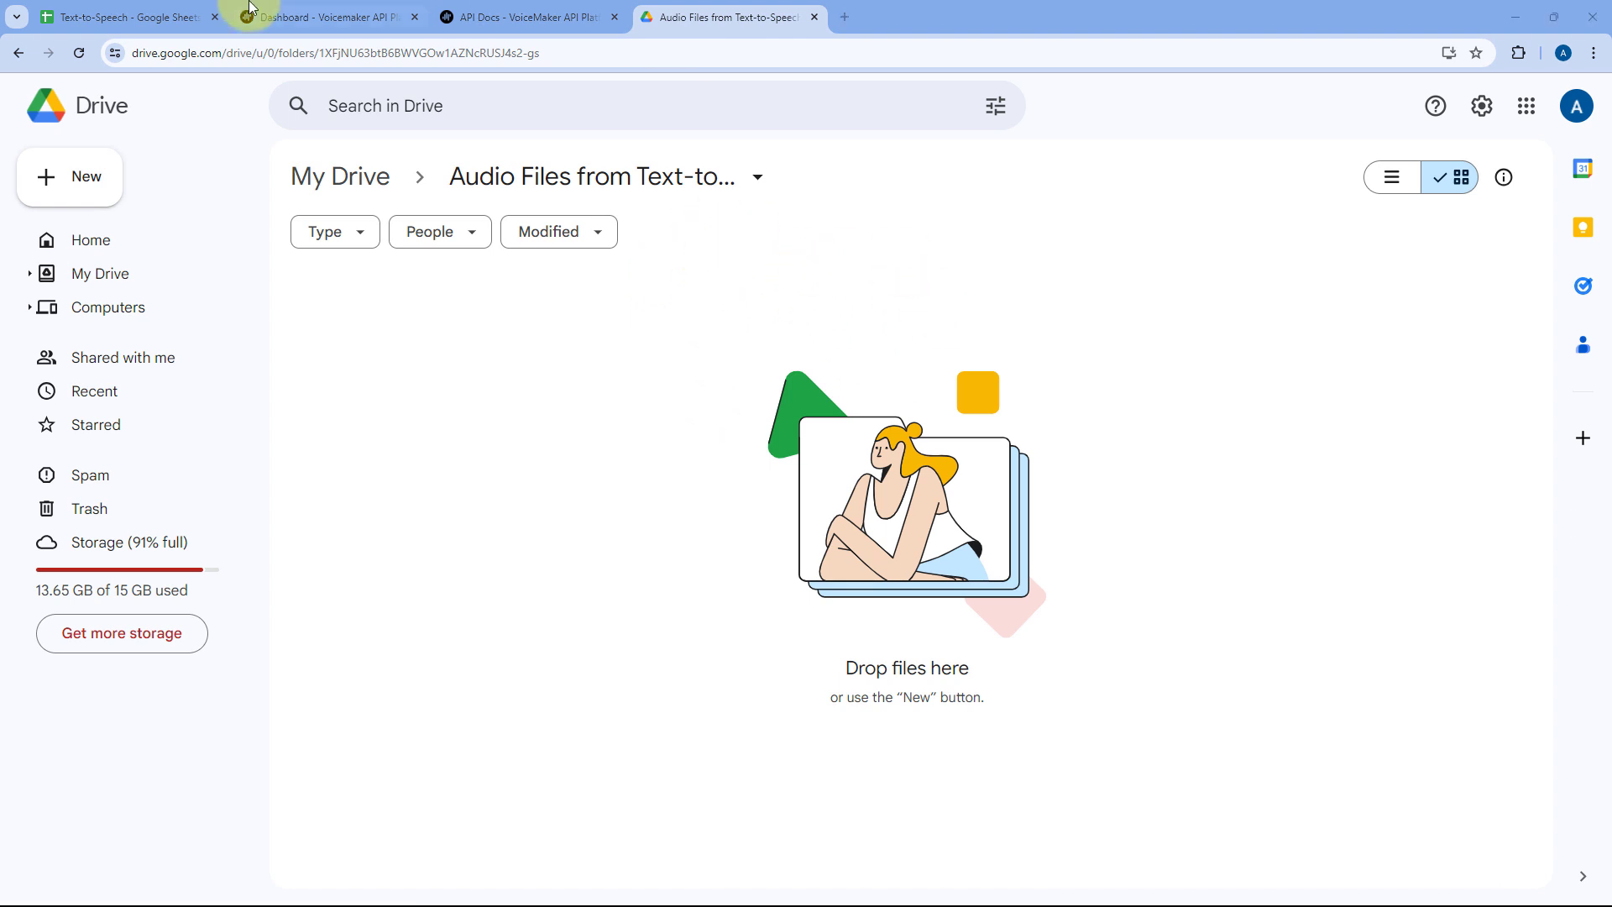
{"action": "left_click", "coordinate": [160, 17]}
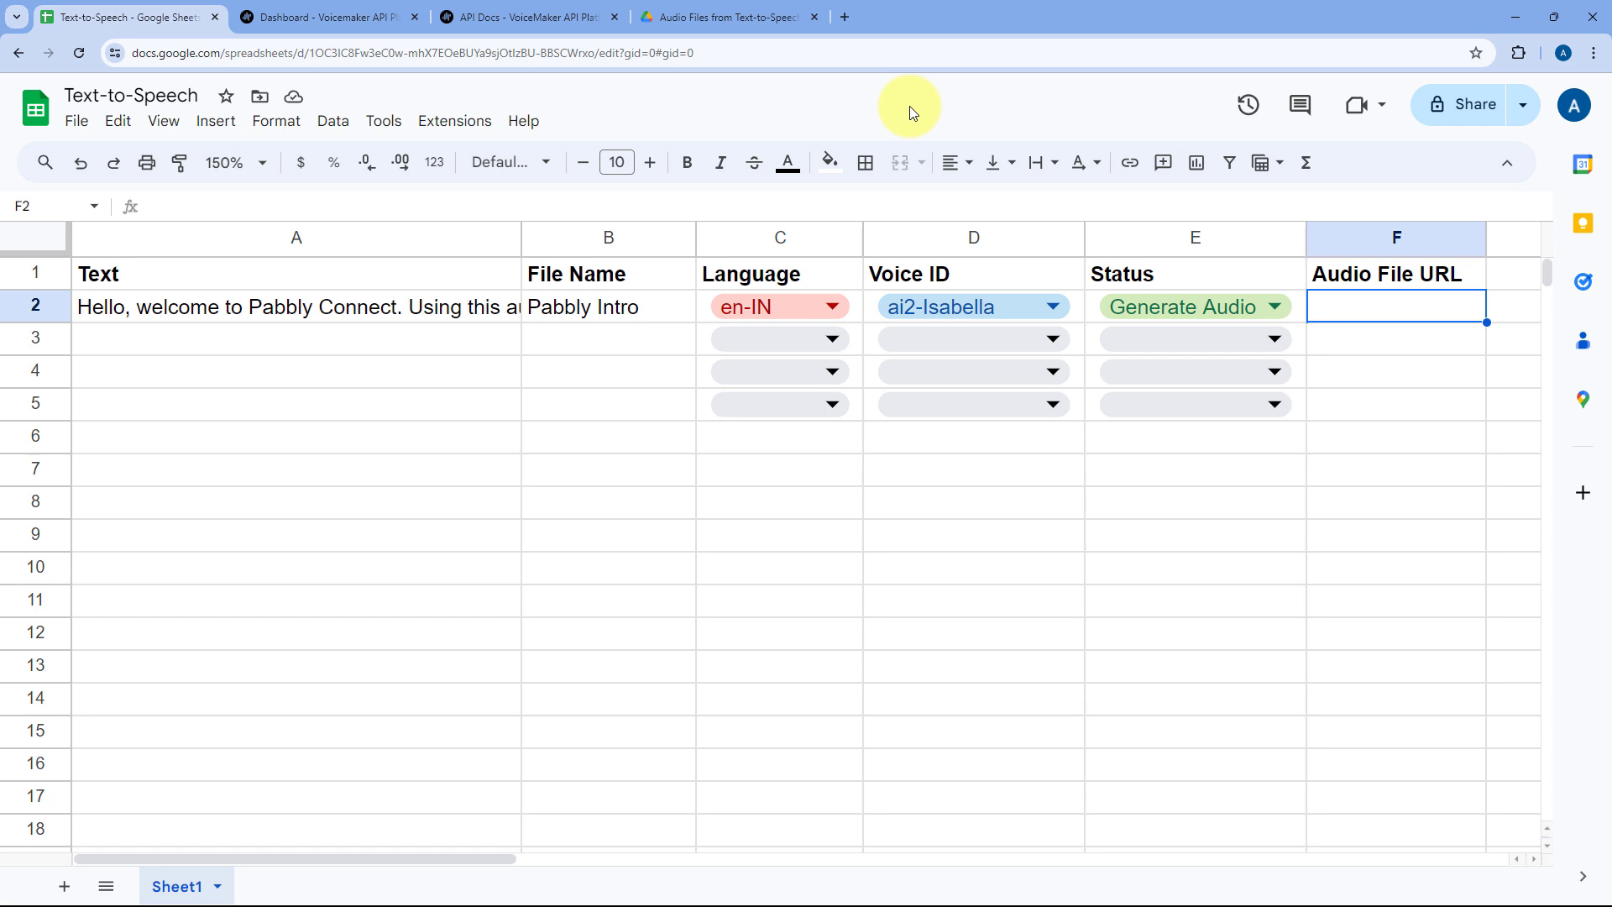
- Open pabbly.com/connect in a new browser tab and access the Pabbly Connect dashboard
{"action": "left_click", "coordinate": [846, 17]}
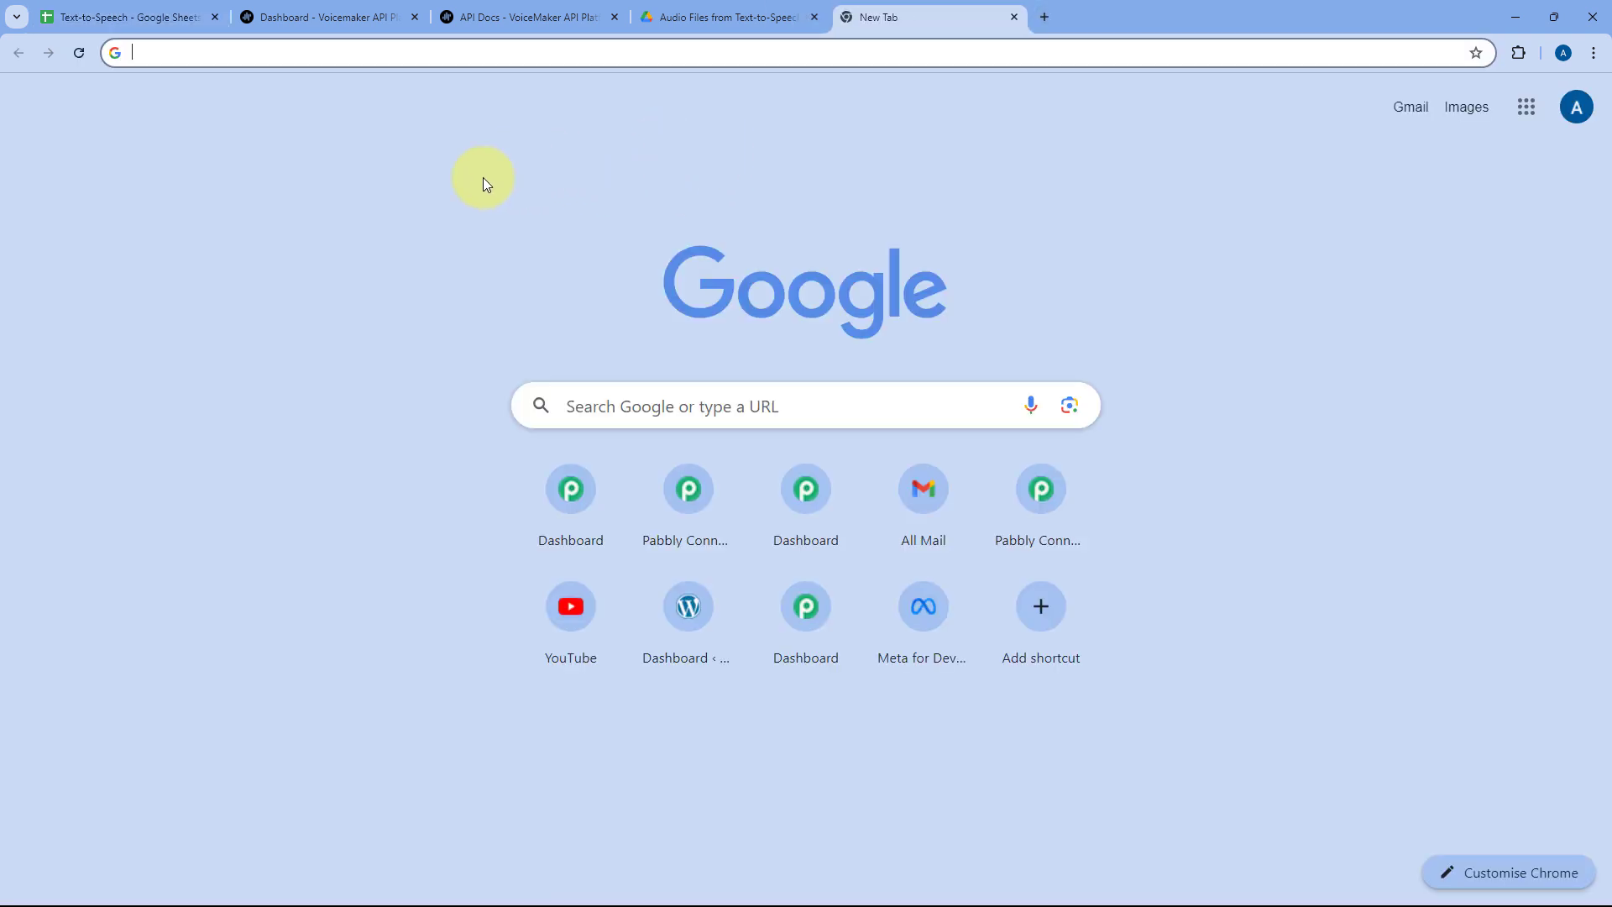
{"action": "type", "text": "Pabbly.com/connect"}
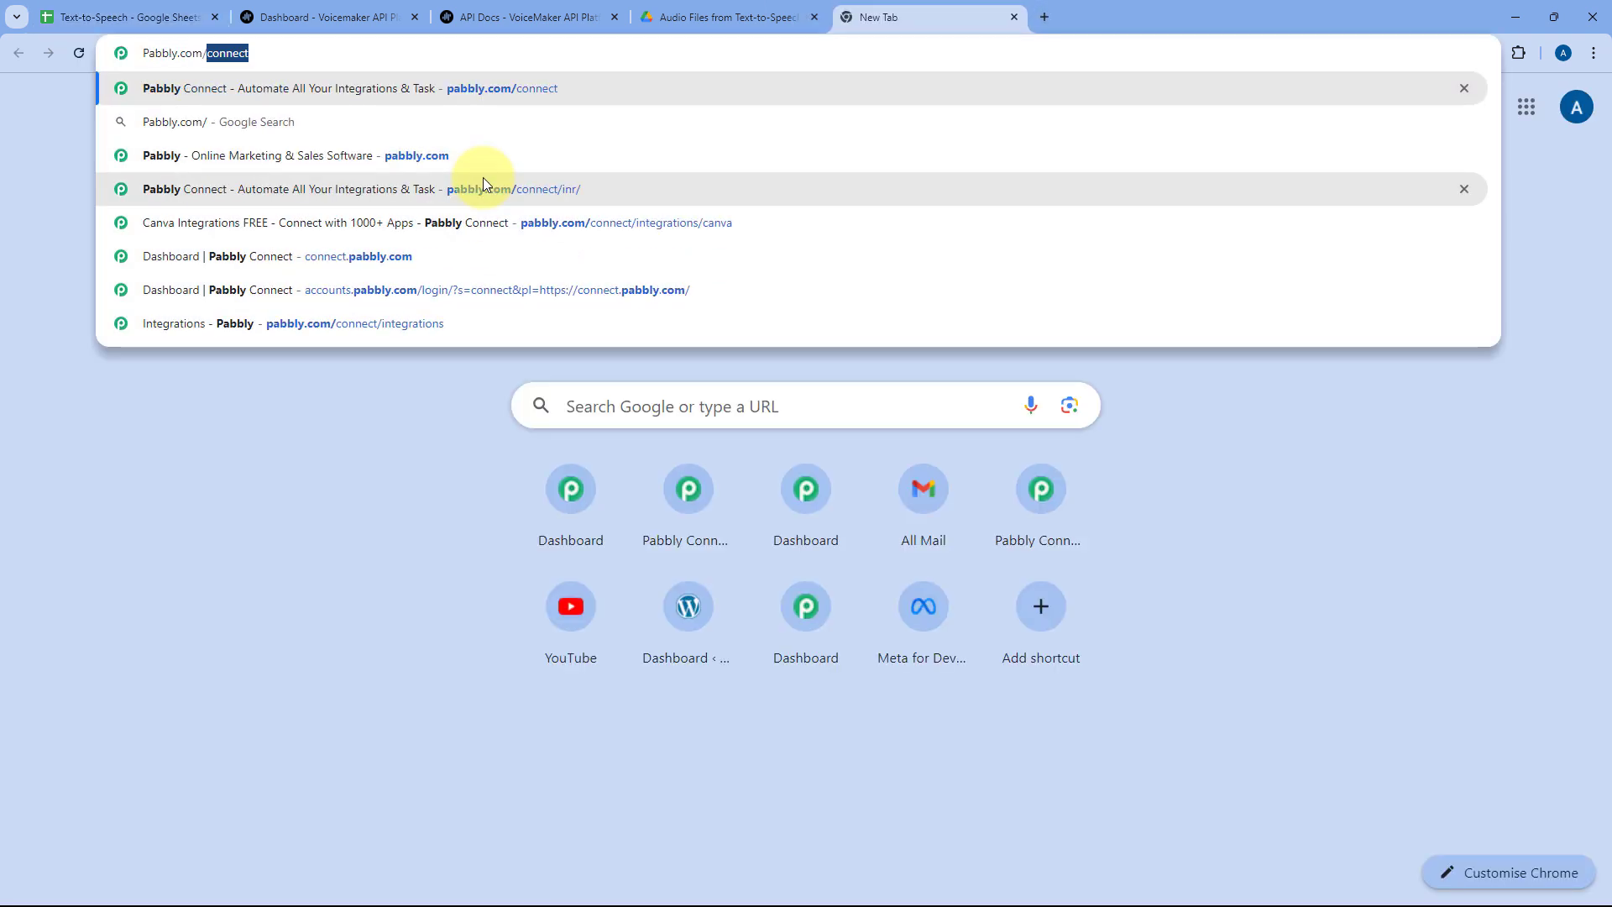
{"action": "key", "text": "Return"}
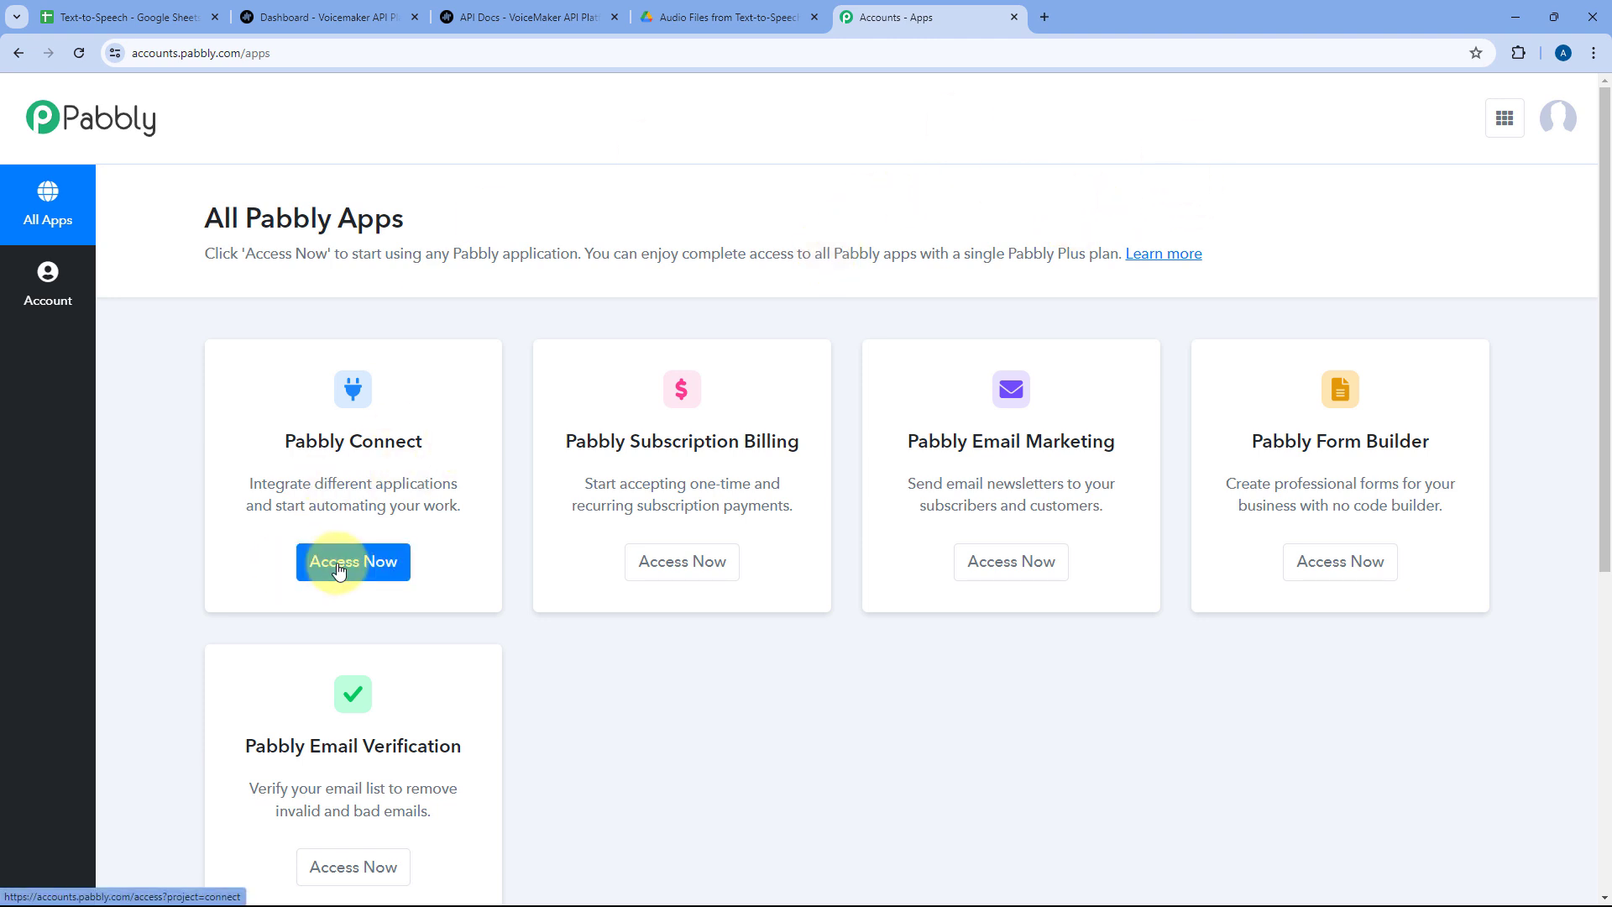
{"action": "left_click", "coordinate": [363, 554]}
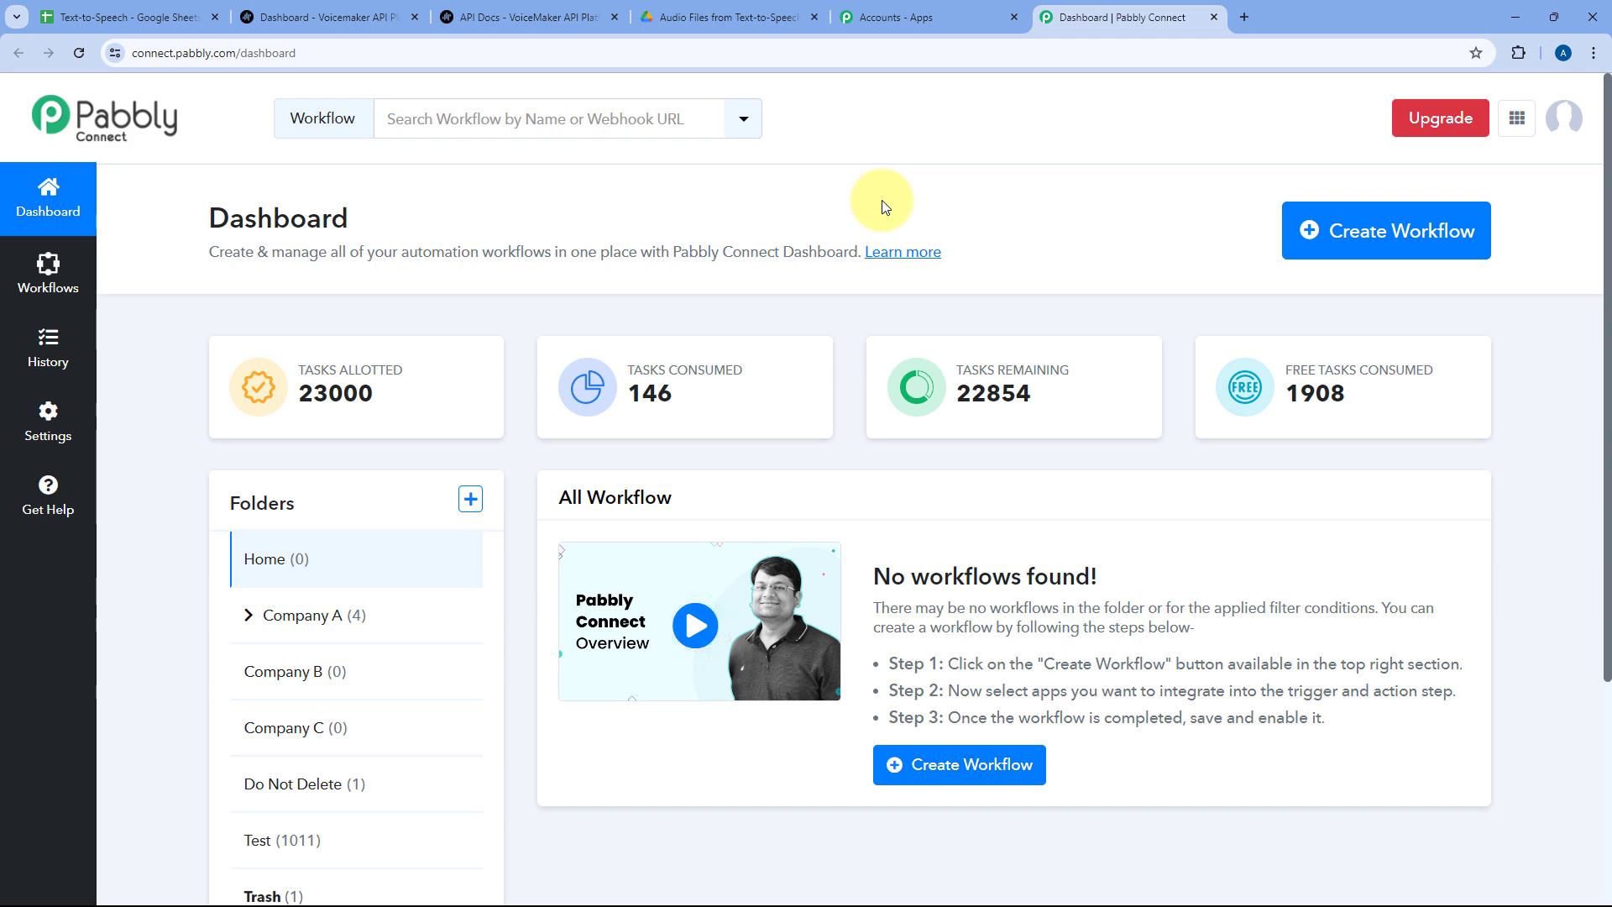
- Start a new workflow and name it "Google Sheets to VoiceMaker to Google Drive"
{"action": "left_click", "coordinate": [1354, 231]}
{"action": "left_click", "coordinate": [767, 428]}
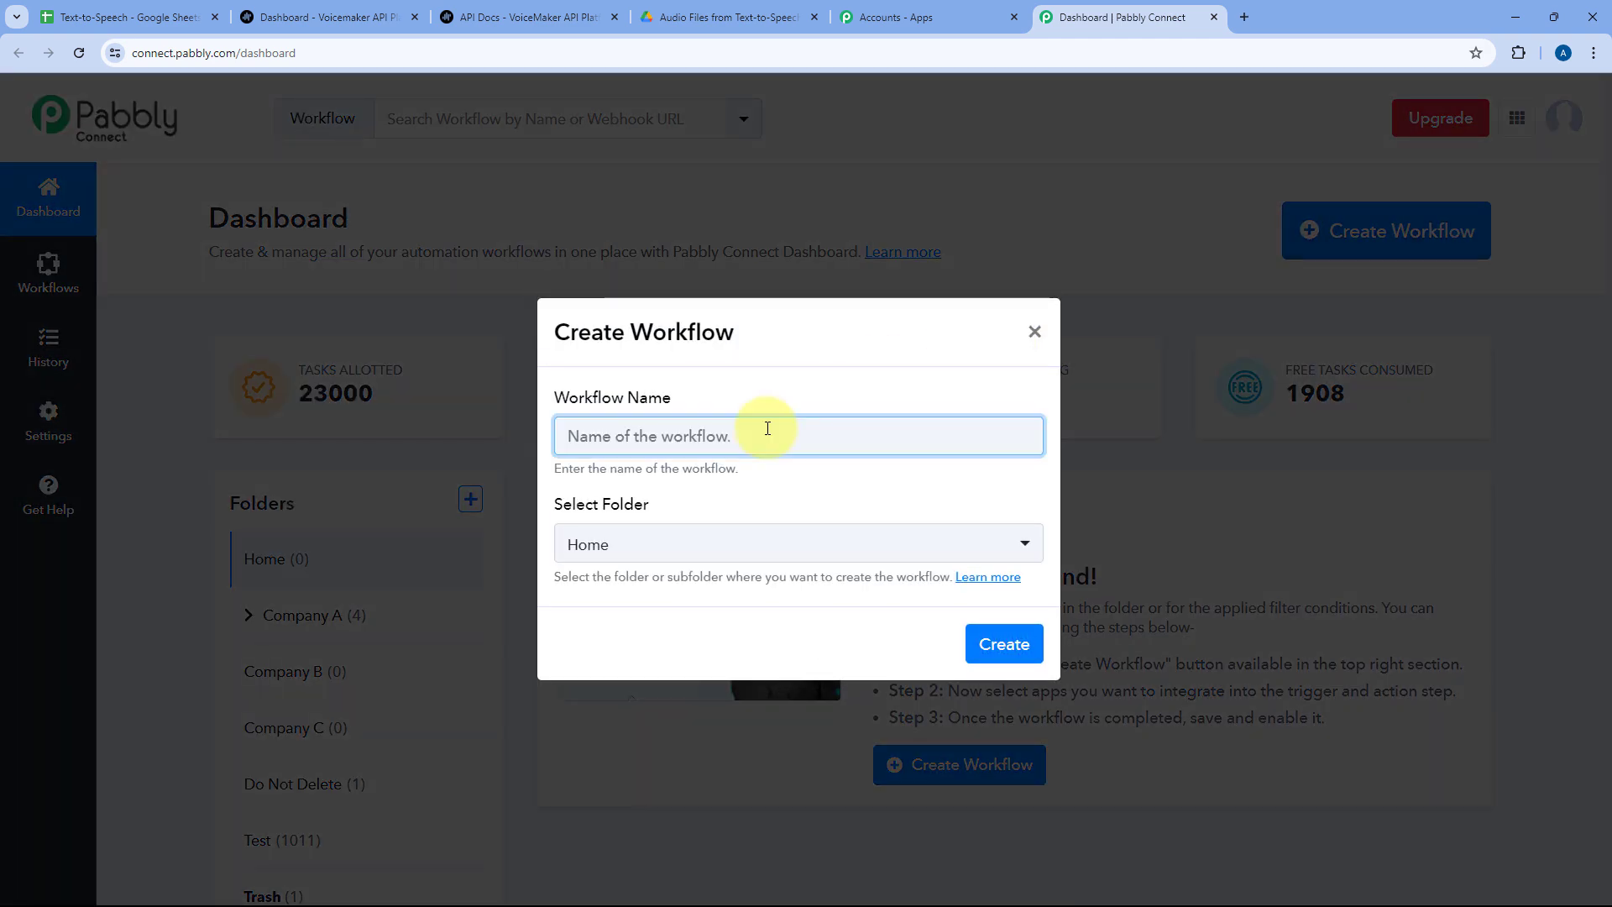
{"action": "type", "text": "Google Sheet"}
{"action": "key", "text": "BackSpace"}
{"action": "type", "text": "ts to Voiceaker to Google Drive"}
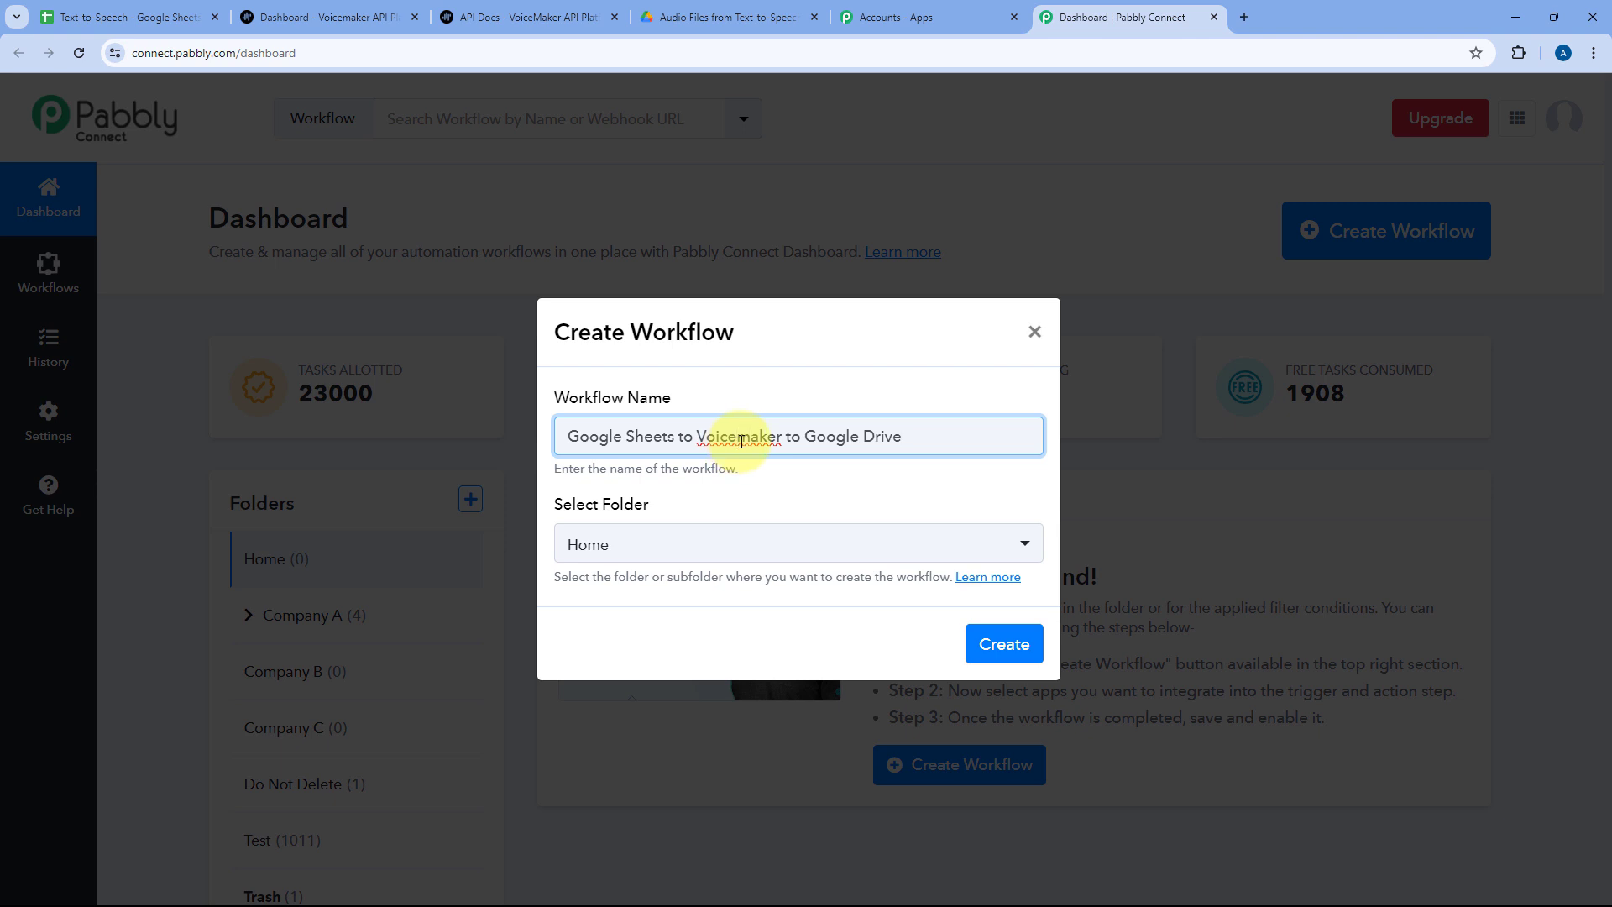
{"action": "key", "text": "BackSpace"}
{"action": "type", "text": "M"}
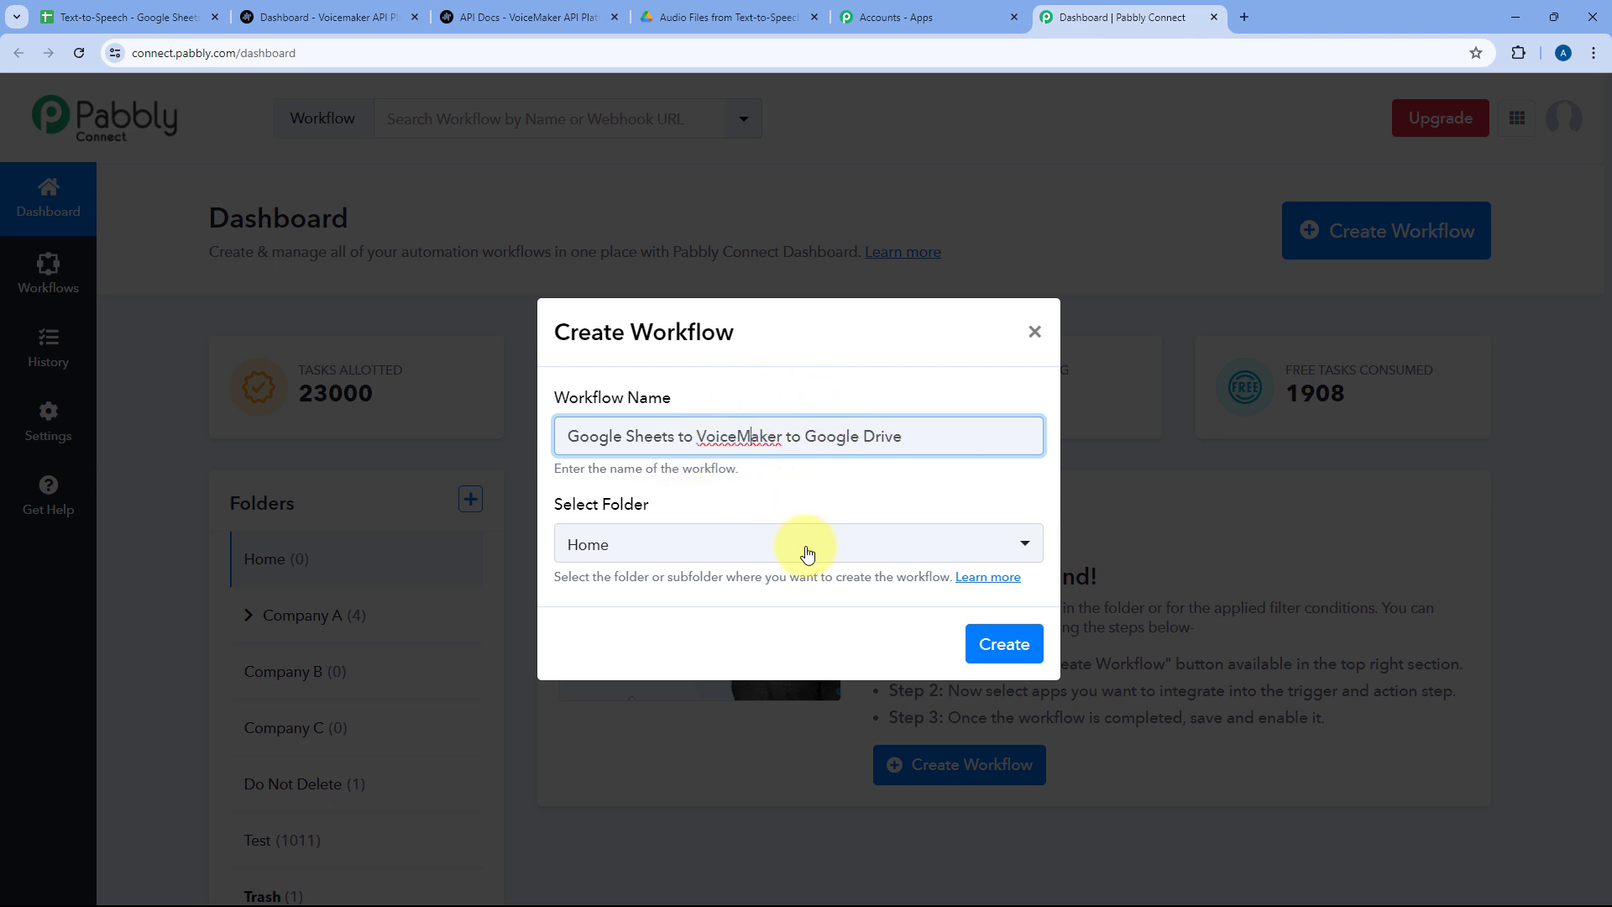
- Keep the Home folder, correct the workflow name to "Google Sheets to Voicemaker to Google Drive" and create the workflow
{"action": "left_click", "coordinate": [827, 553]}
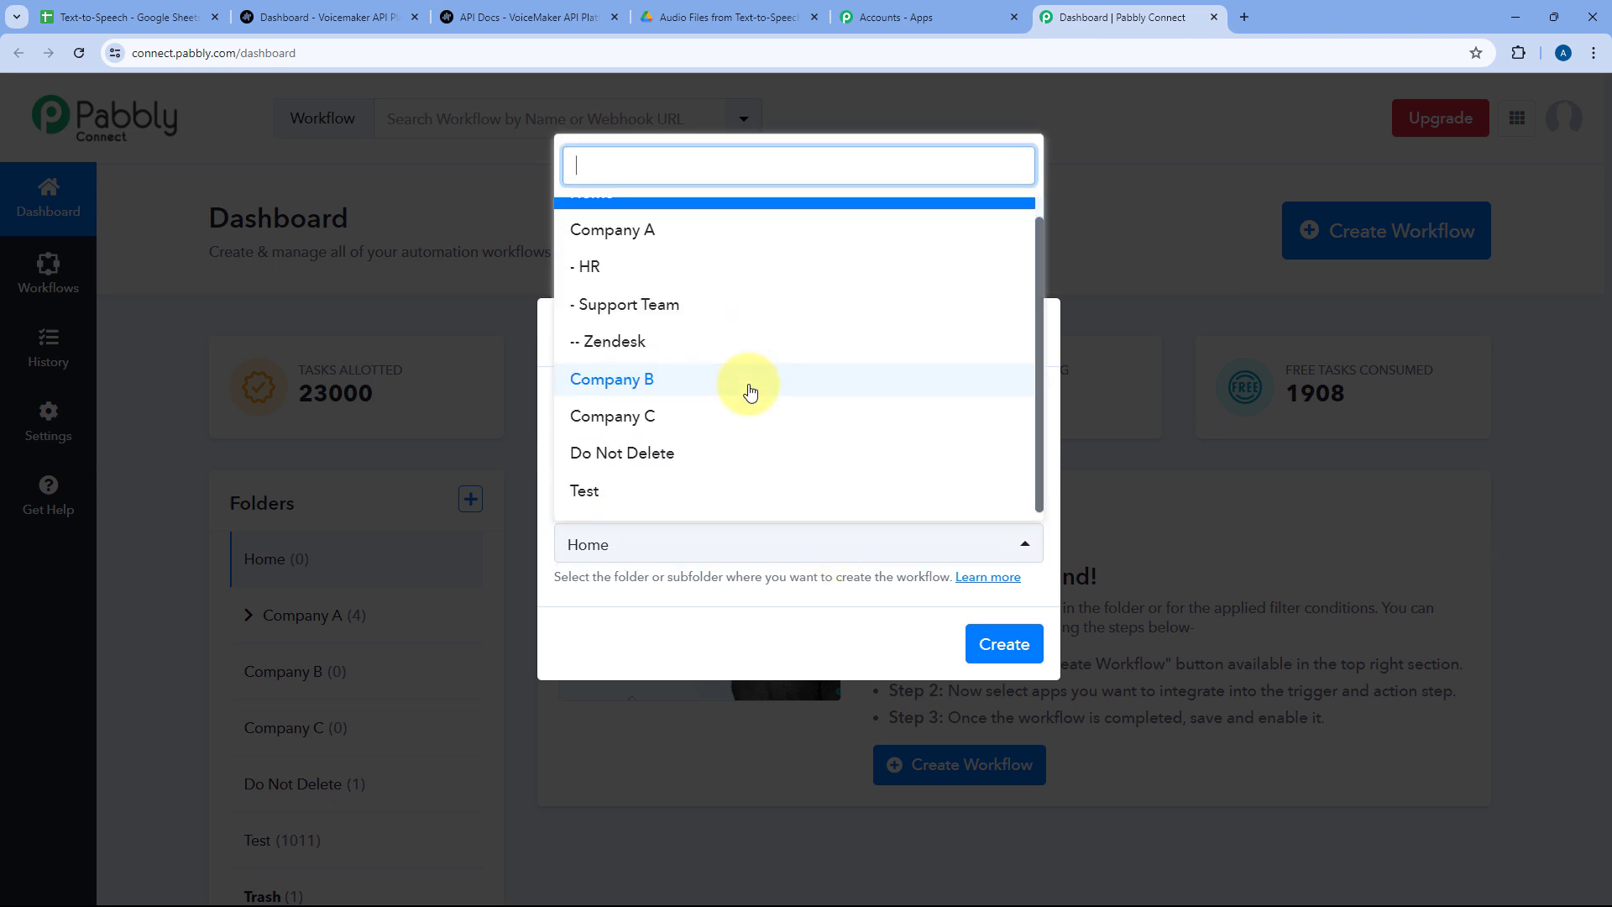
{"action": "left_click", "coordinate": [629, 224]}
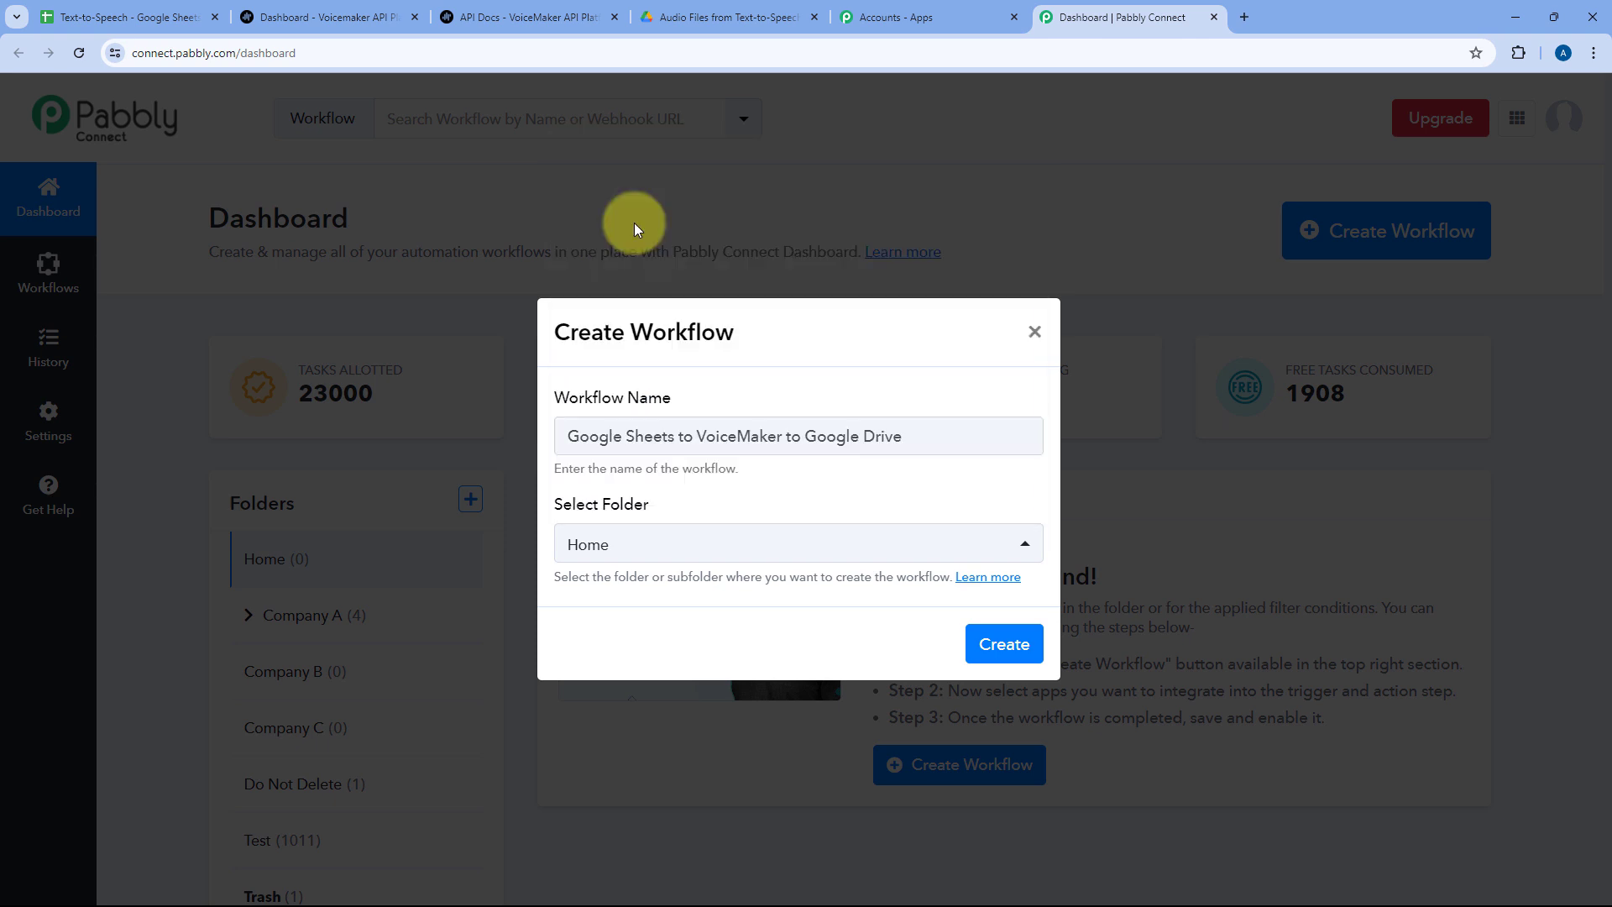
{"action": "left_click", "coordinate": [750, 437]}
{"action": "key", "text": "BackSpace"}
{"action": "type", "text": "m"}
{"action": "left_click", "coordinate": [1021, 651]}
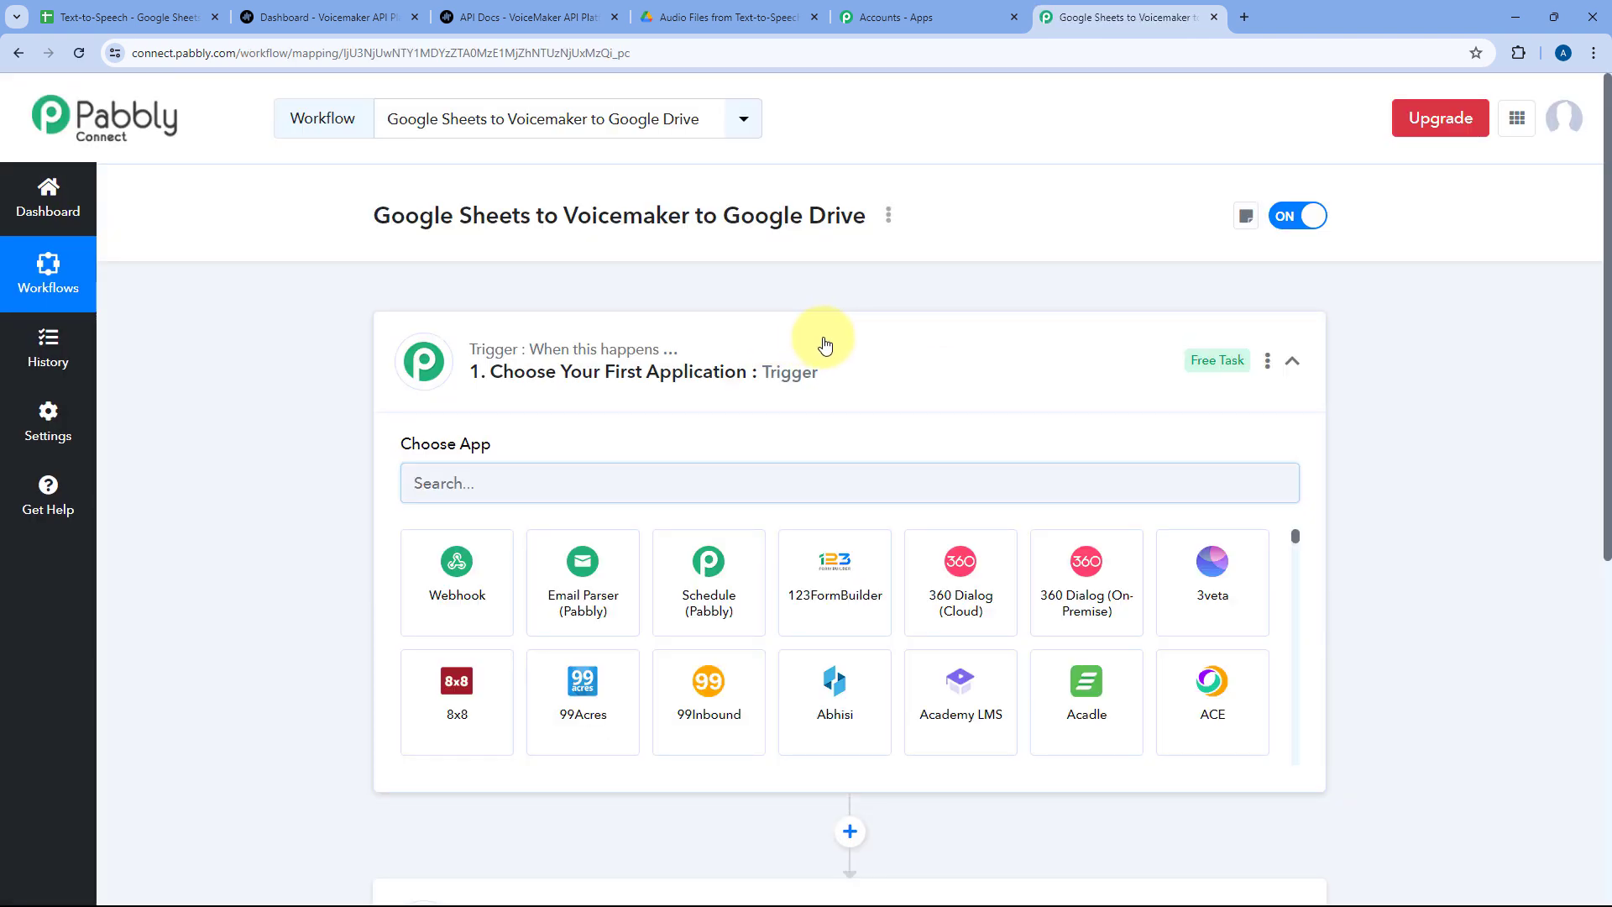
- Examine the new workflow's trigger and action sections with the trigger's app choices expanded, and return to the Text-to-Speech spreadsheet
{"action": "scroll", "coordinate": [283, 384], "scroll_direction": "down", "scroll_amount": 1}
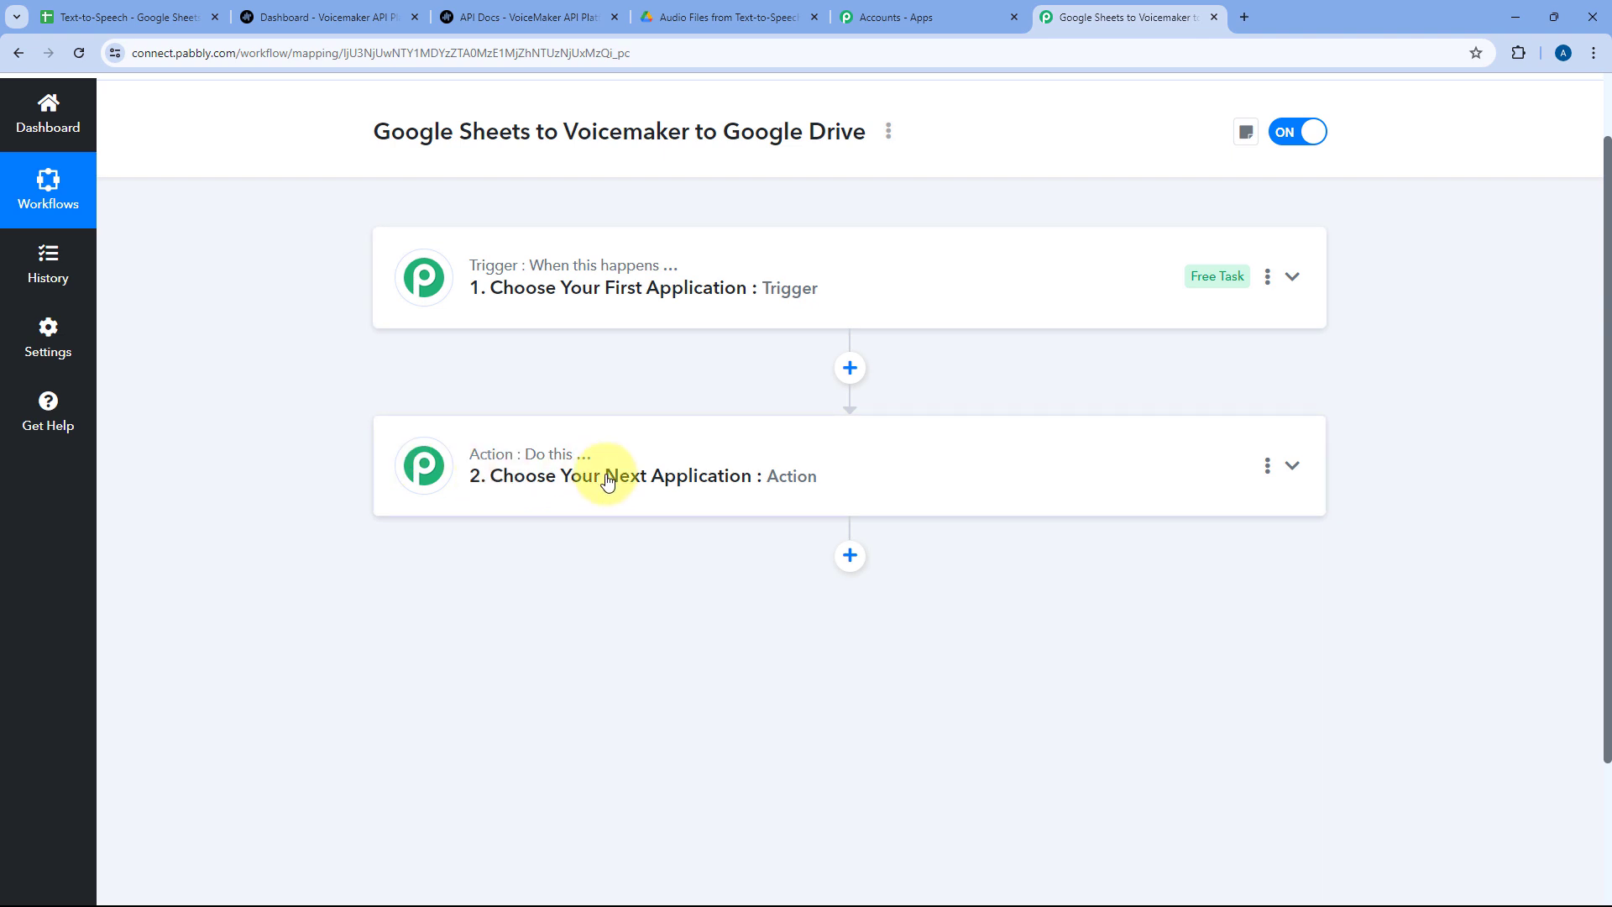
{"action": "left_click", "coordinate": [821, 260]}
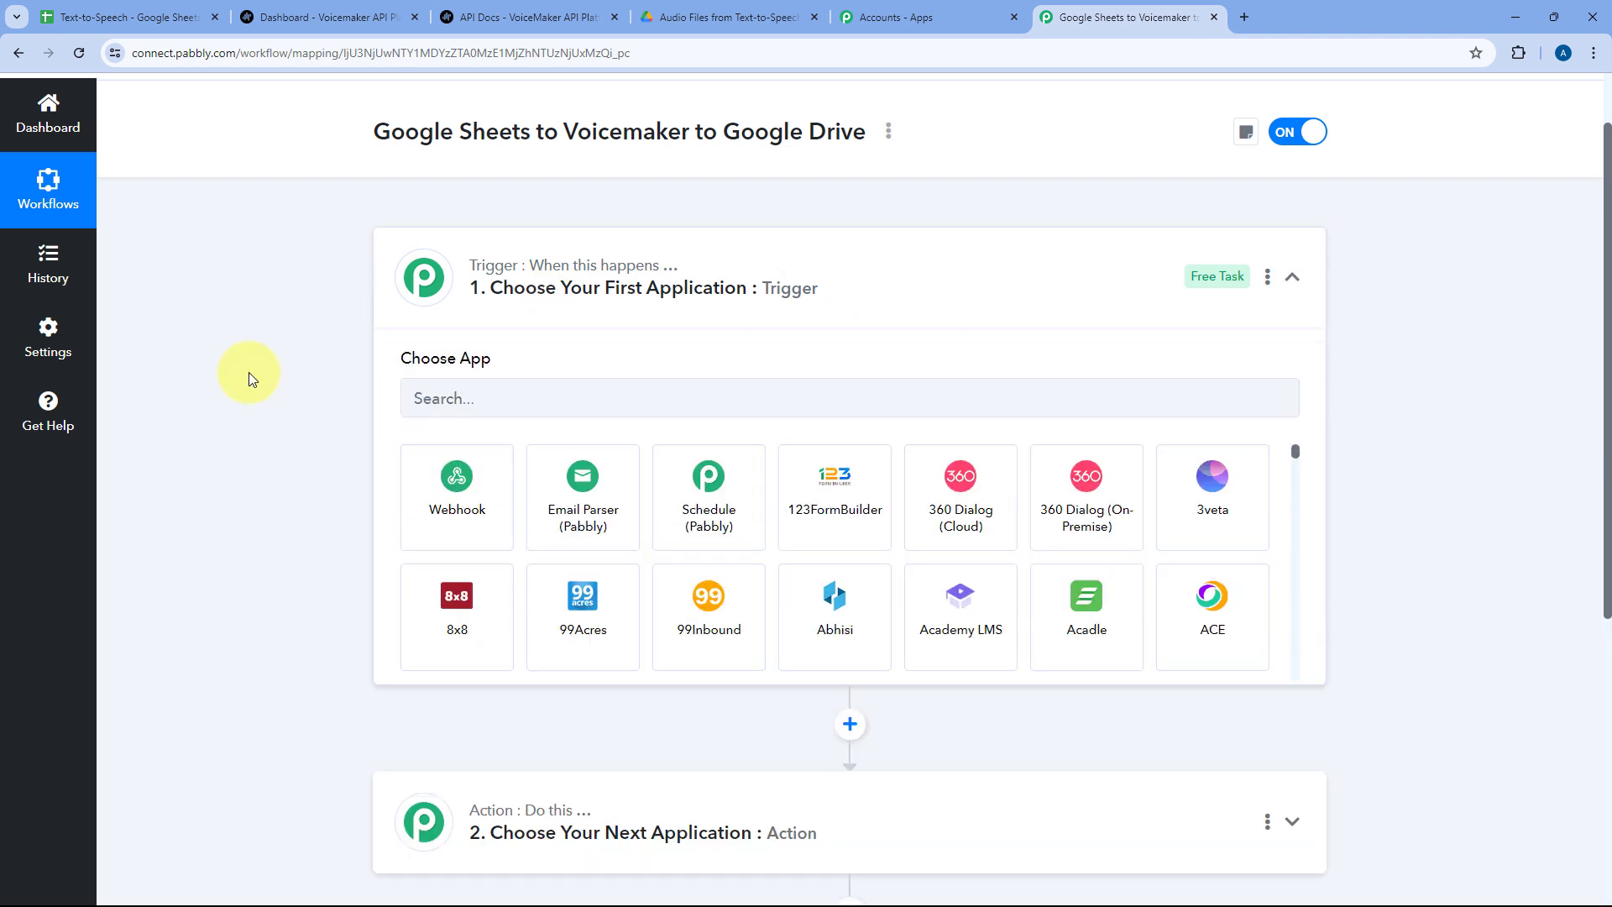
{"action": "scroll", "coordinate": [252, 370], "scroll_direction": "up", "scroll_amount": 1}
{"action": "scroll", "coordinate": [273, 366], "scroll_direction": "down", "scroll_amount": 2}
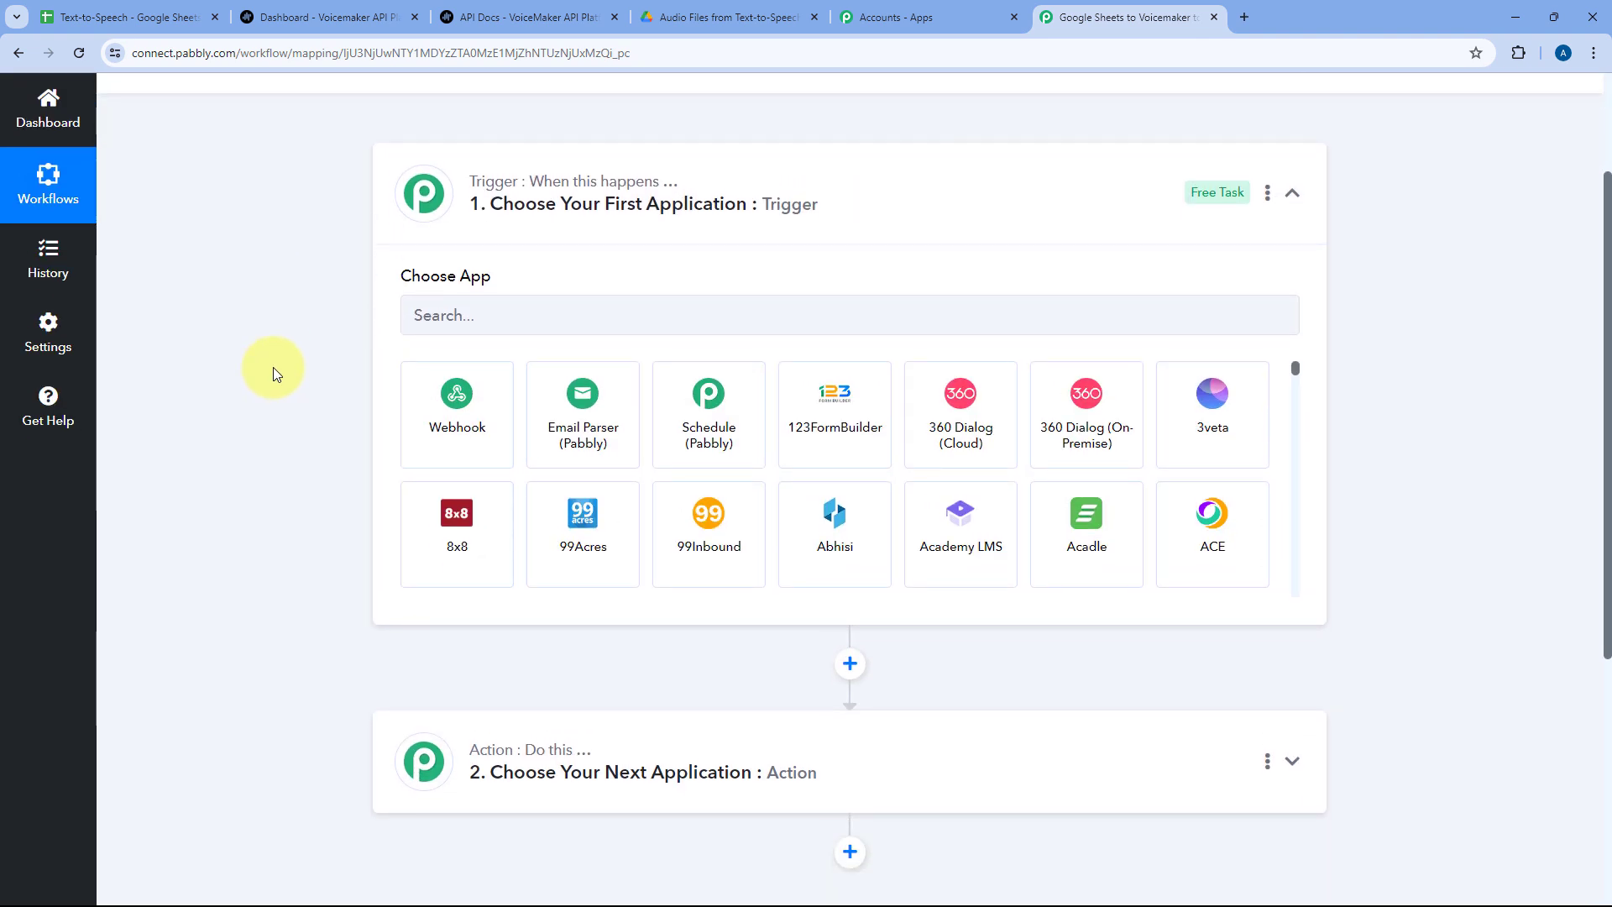
{"action": "left_click", "coordinate": [126, 17]}
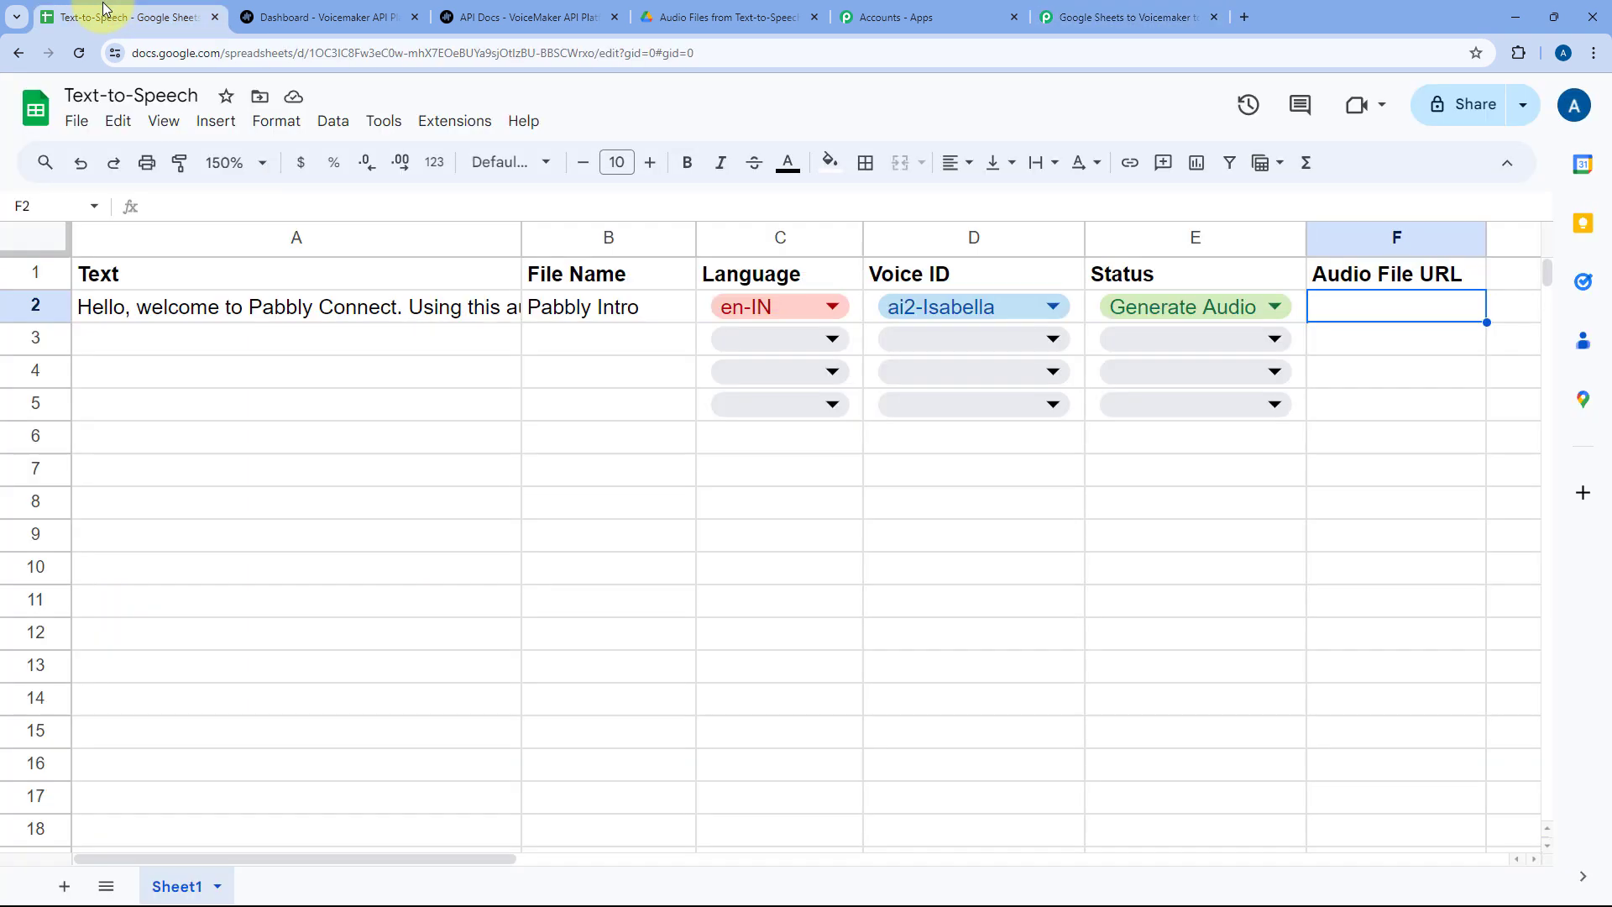
- Examine the Status choices for row 2 of the Text-to-Speech spreadsheet alongside the workflow's trigger and action sections
{"action": "left_click", "coordinate": [1134, 20]}
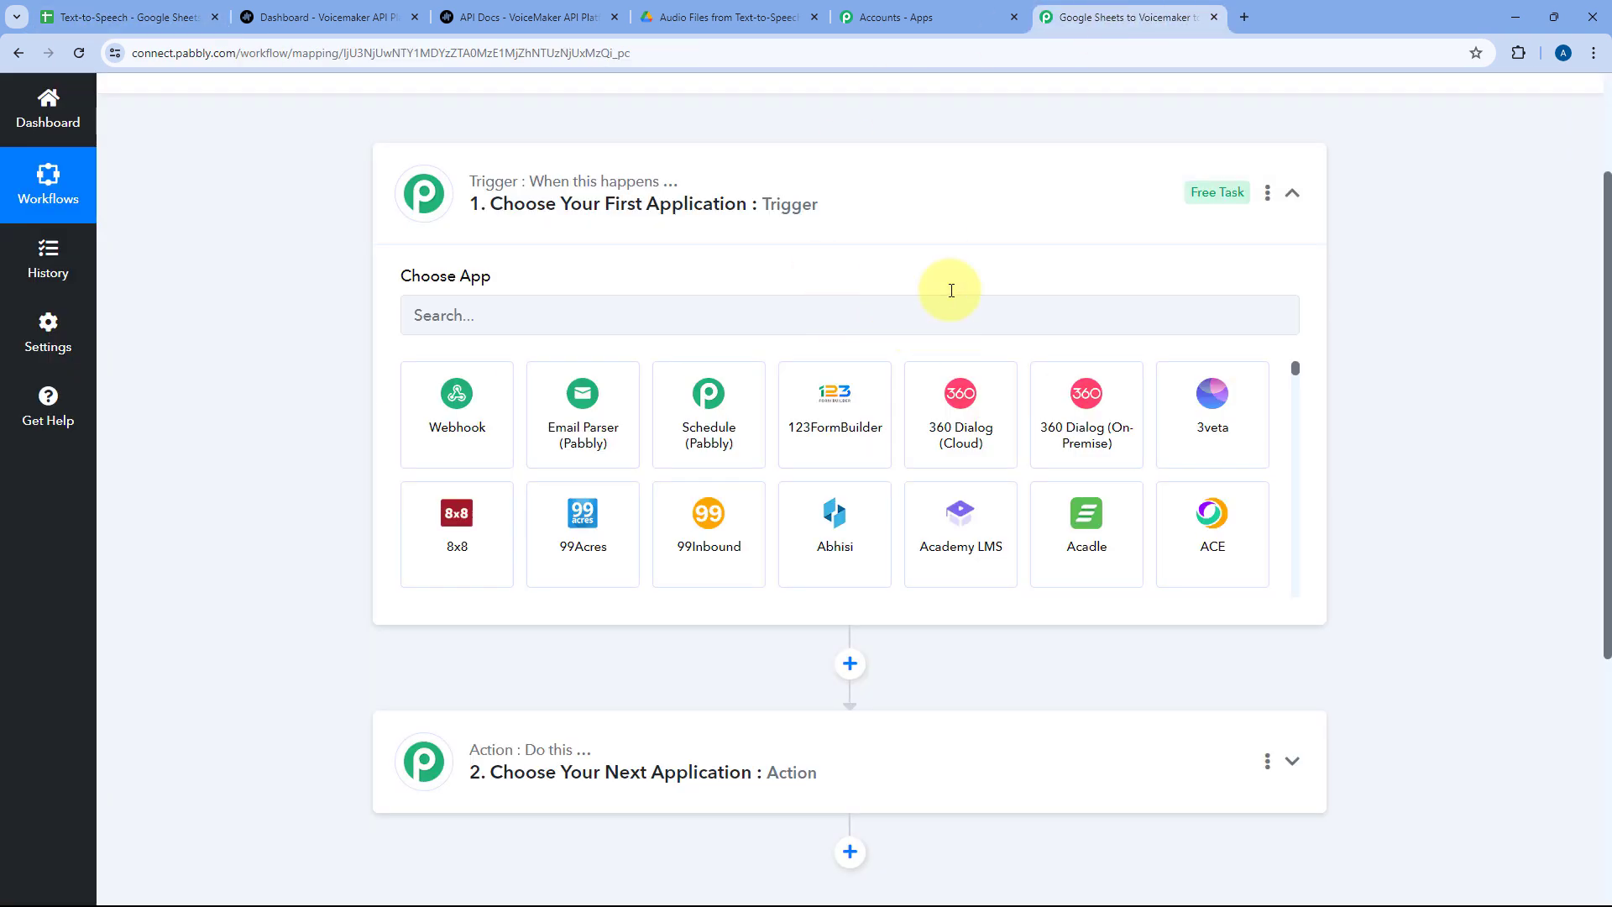
{"action": "left_click", "coordinate": [58, 17]}
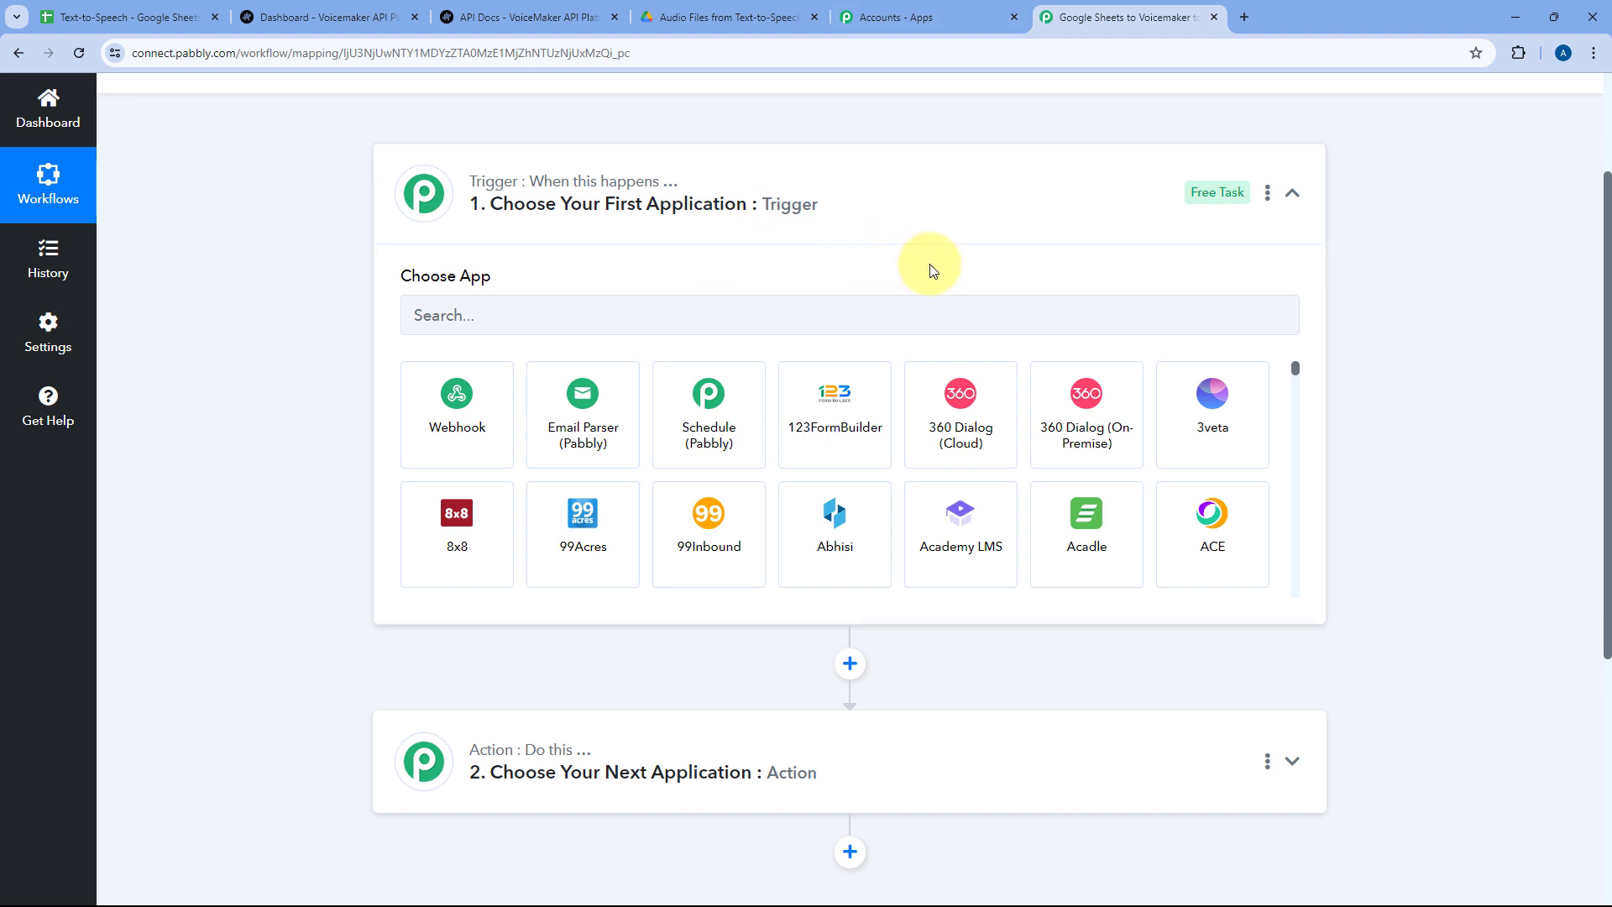
{"action": "left_click", "coordinate": [126, 17]}
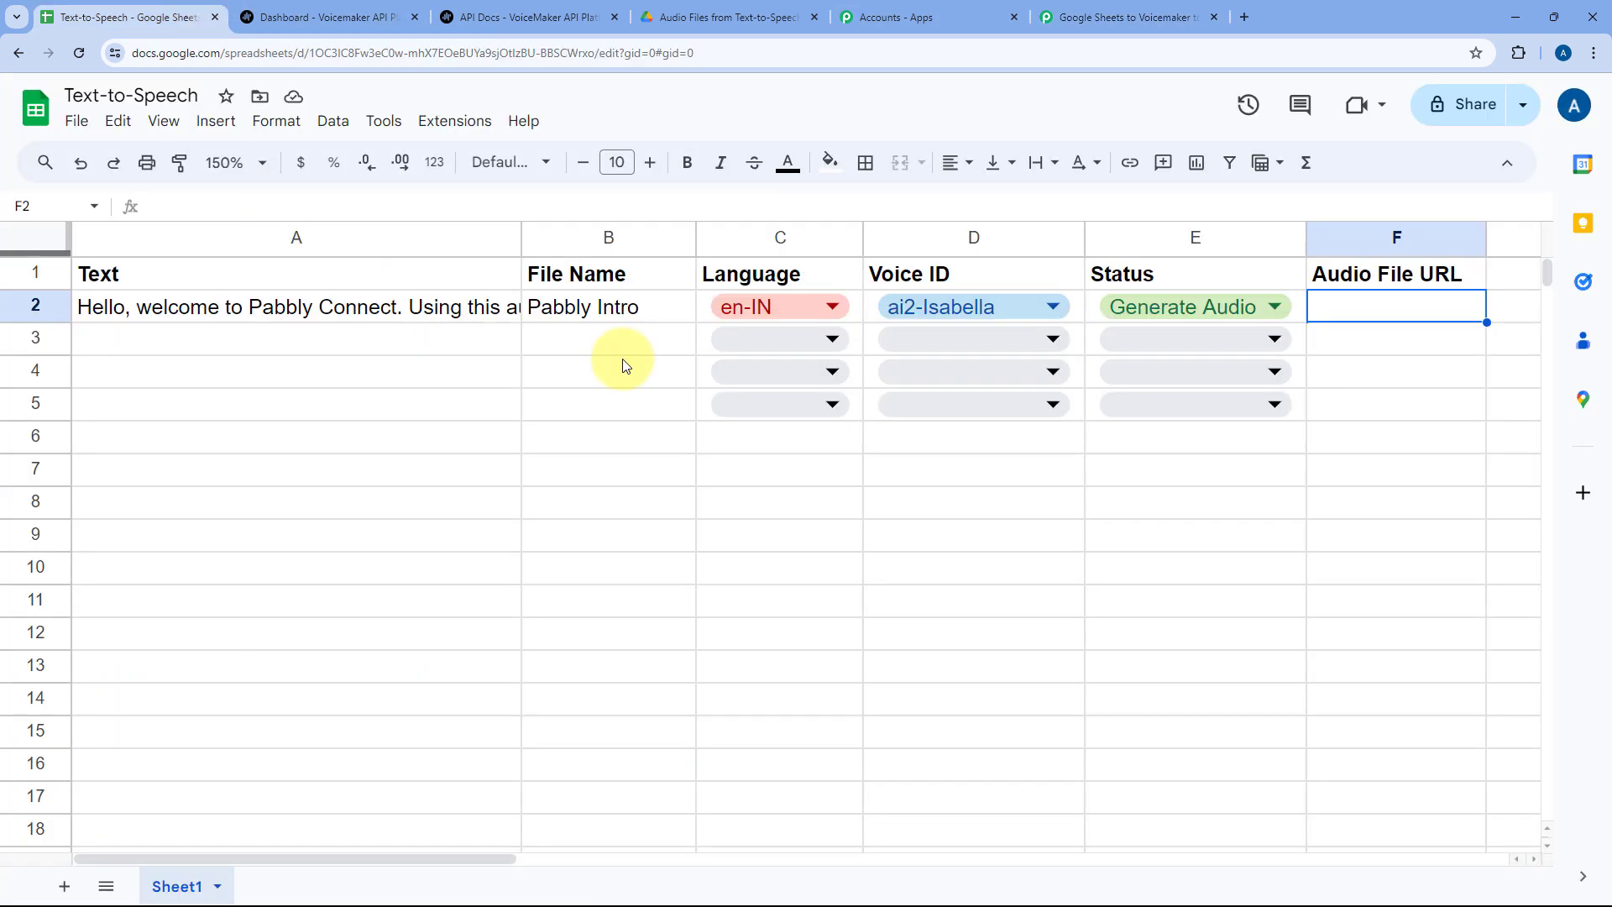
{"action": "left_click", "coordinate": [1168, 304]}
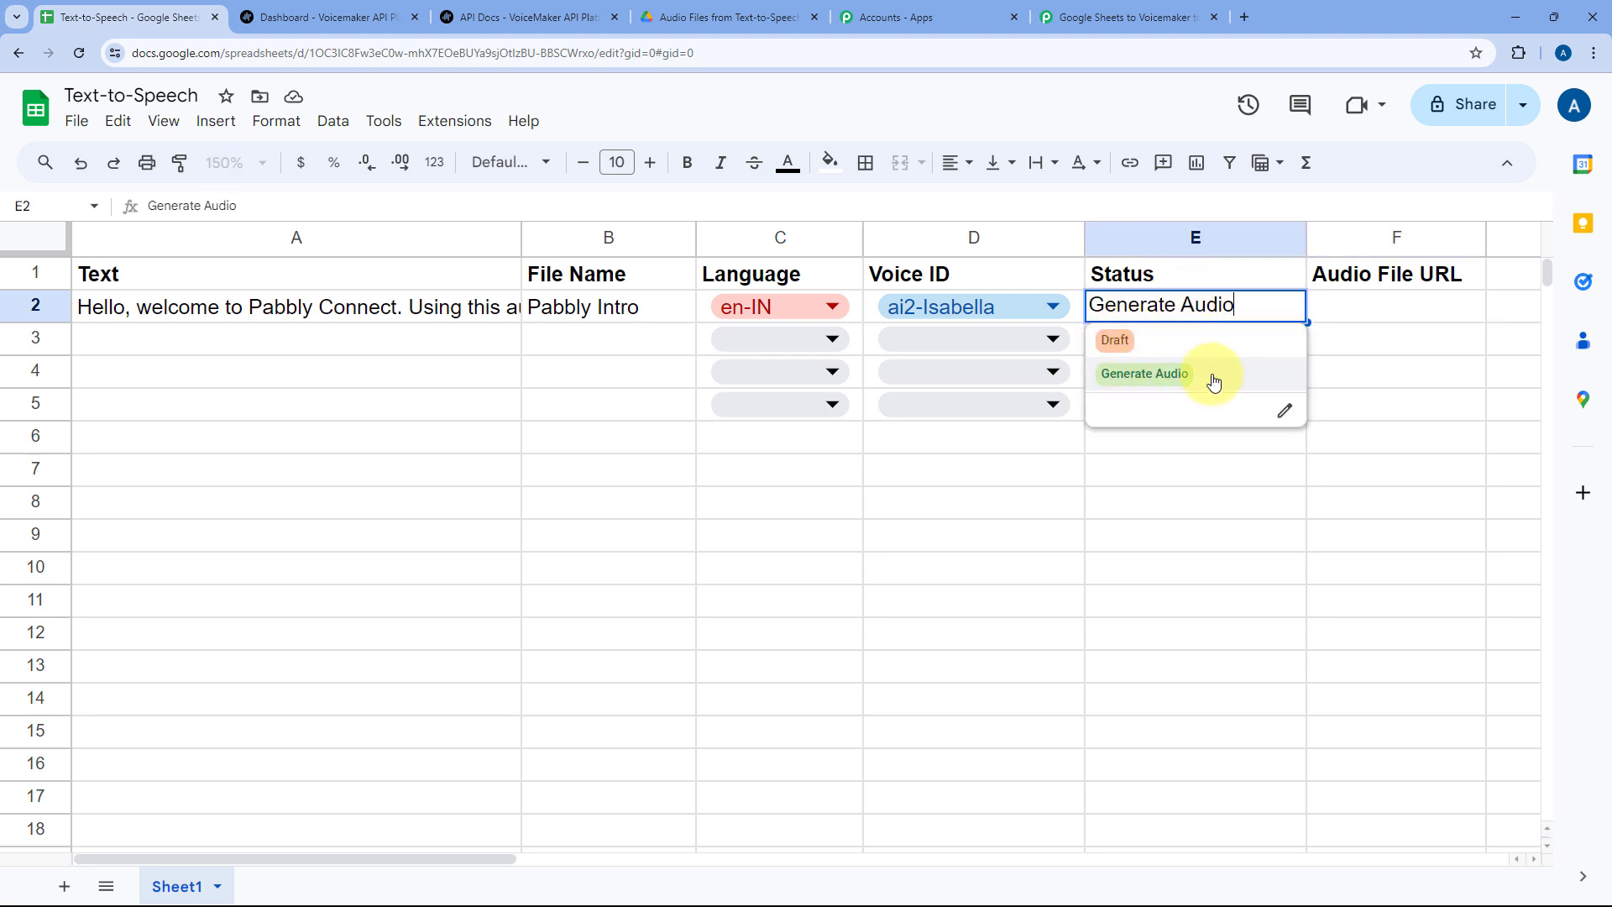
{"action": "left_click", "coordinate": [1075, 317]}
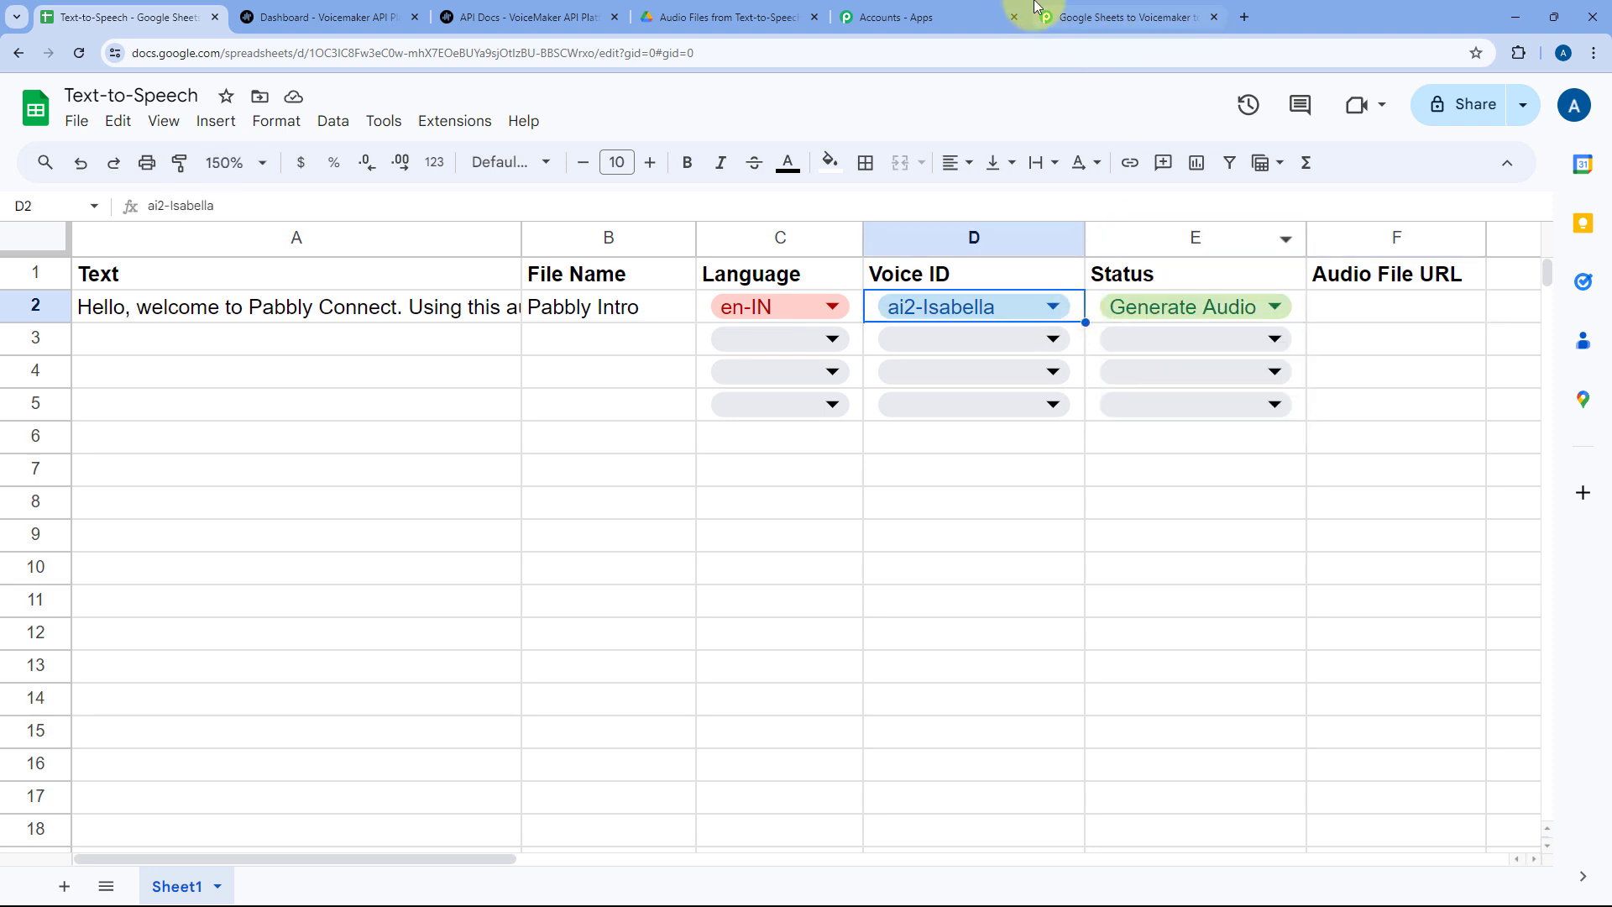
{"action": "left_click", "coordinate": [1125, 17]}
{"action": "scroll", "coordinate": [277, 351], "scroll_direction": "down", "scroll_amount": 2}
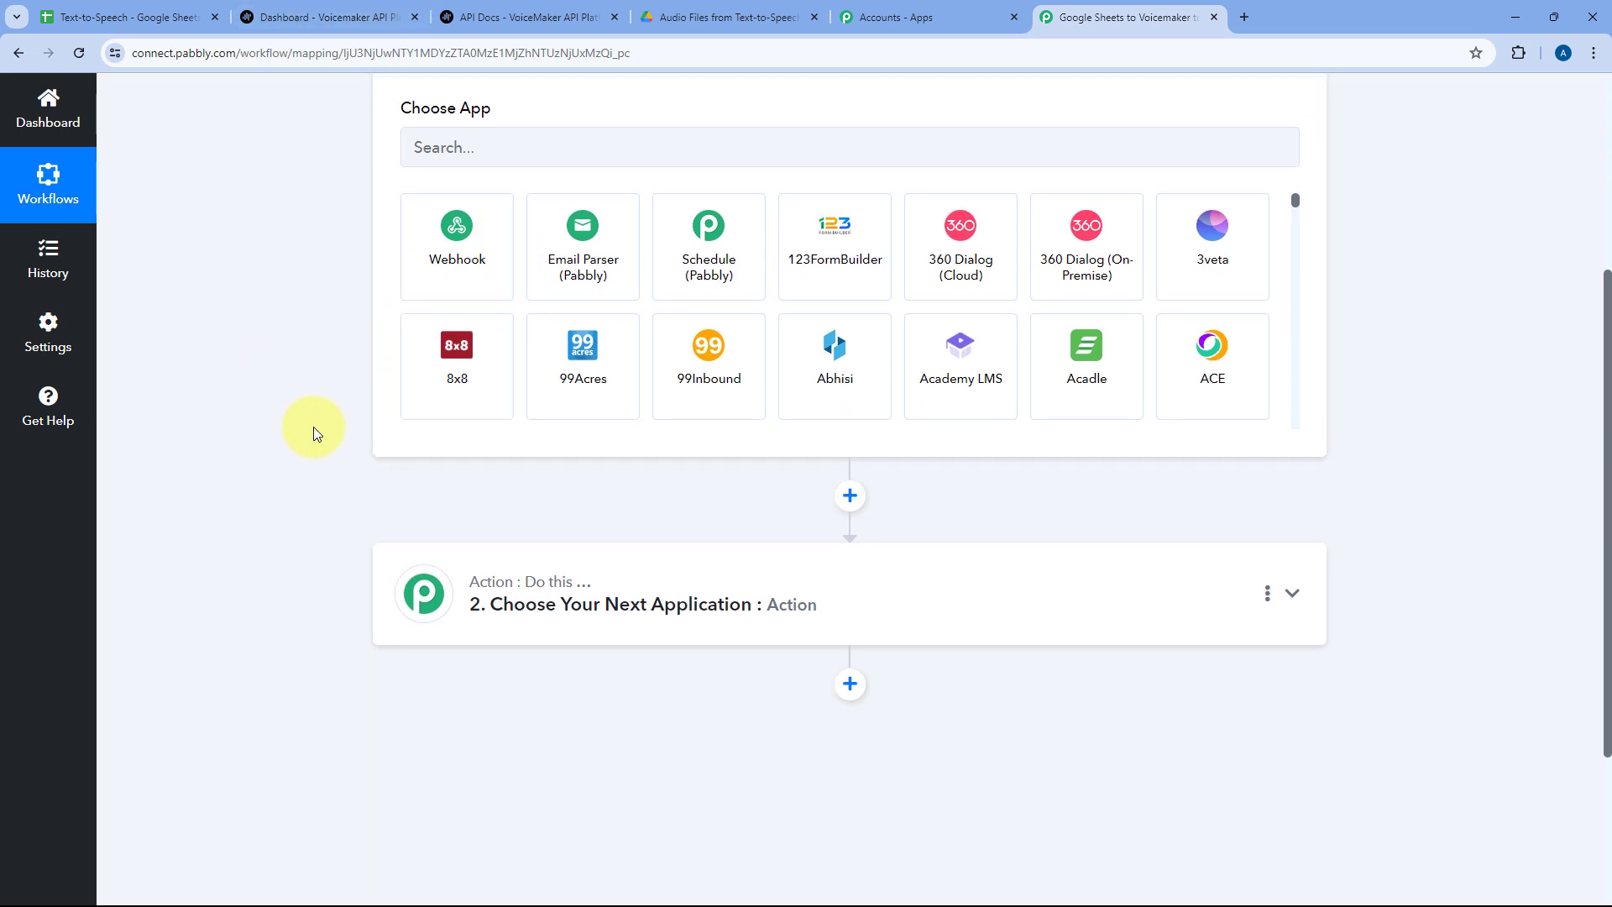
{"action": "left_click", "coordinate": [76, 16]}
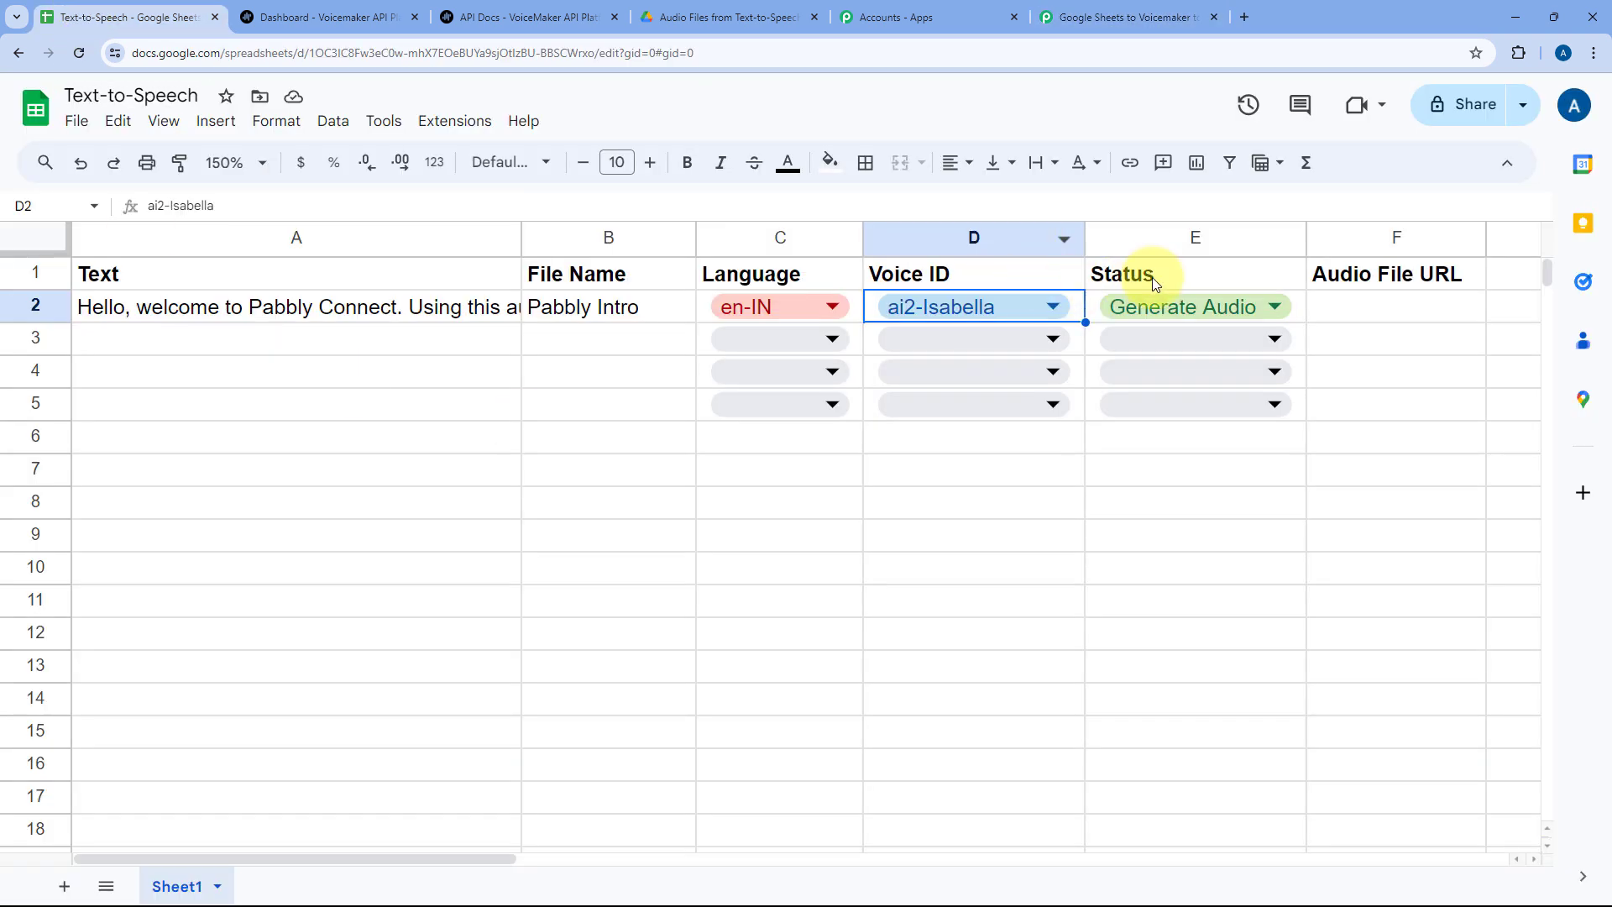
{"action": "left_click", "coordinate": [1264, 306]}
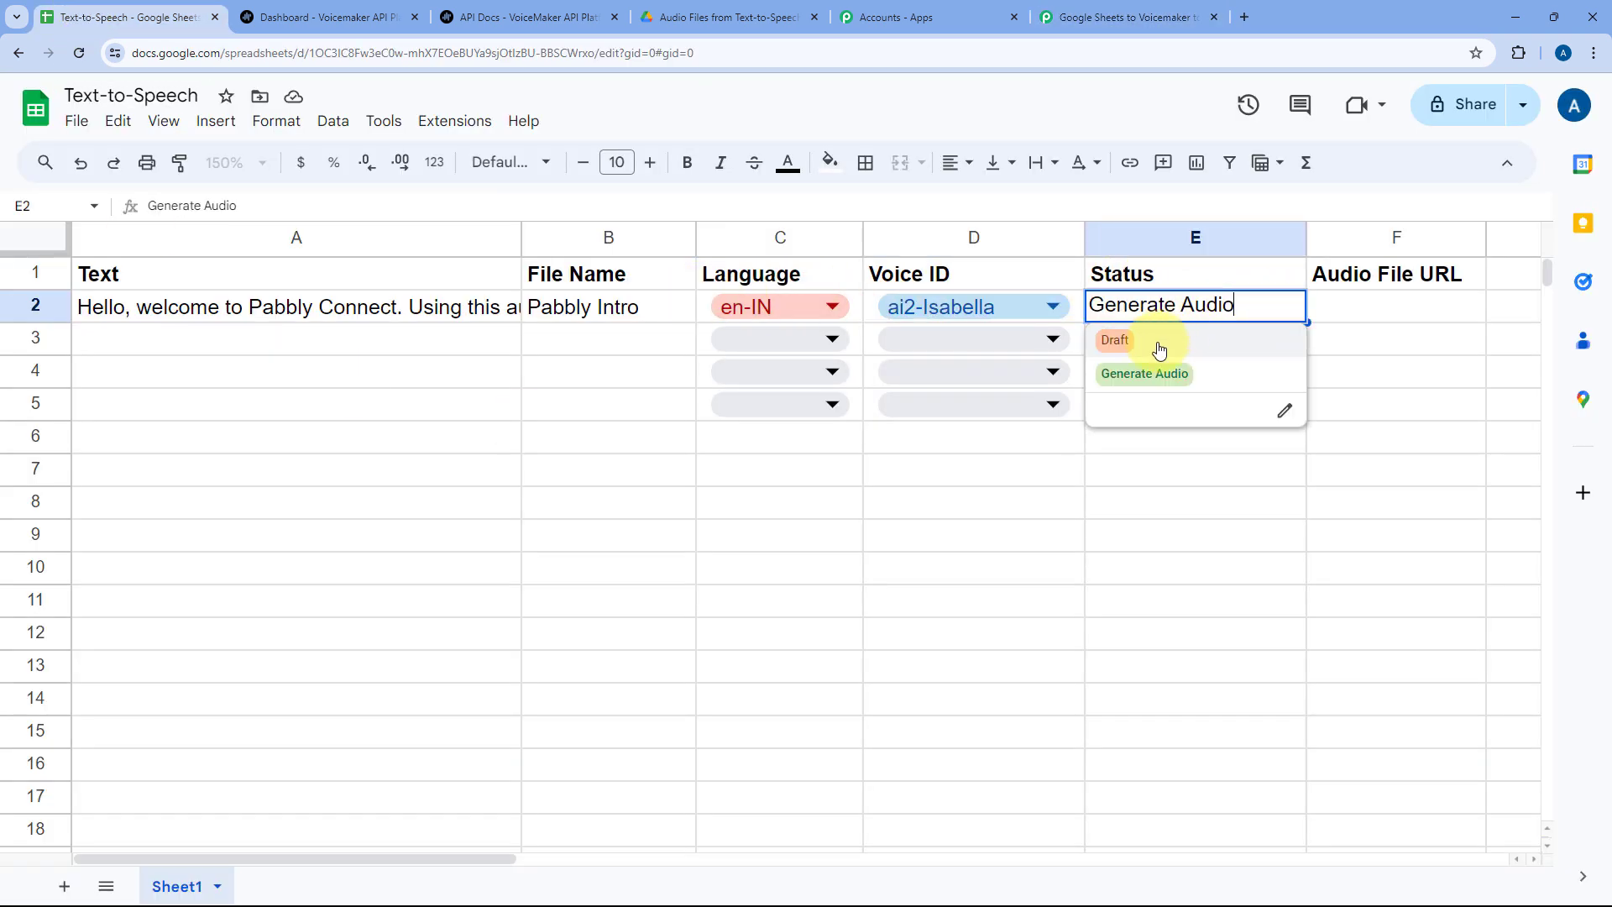
{"action": "left_click", "coordinate": [1170, 202]}
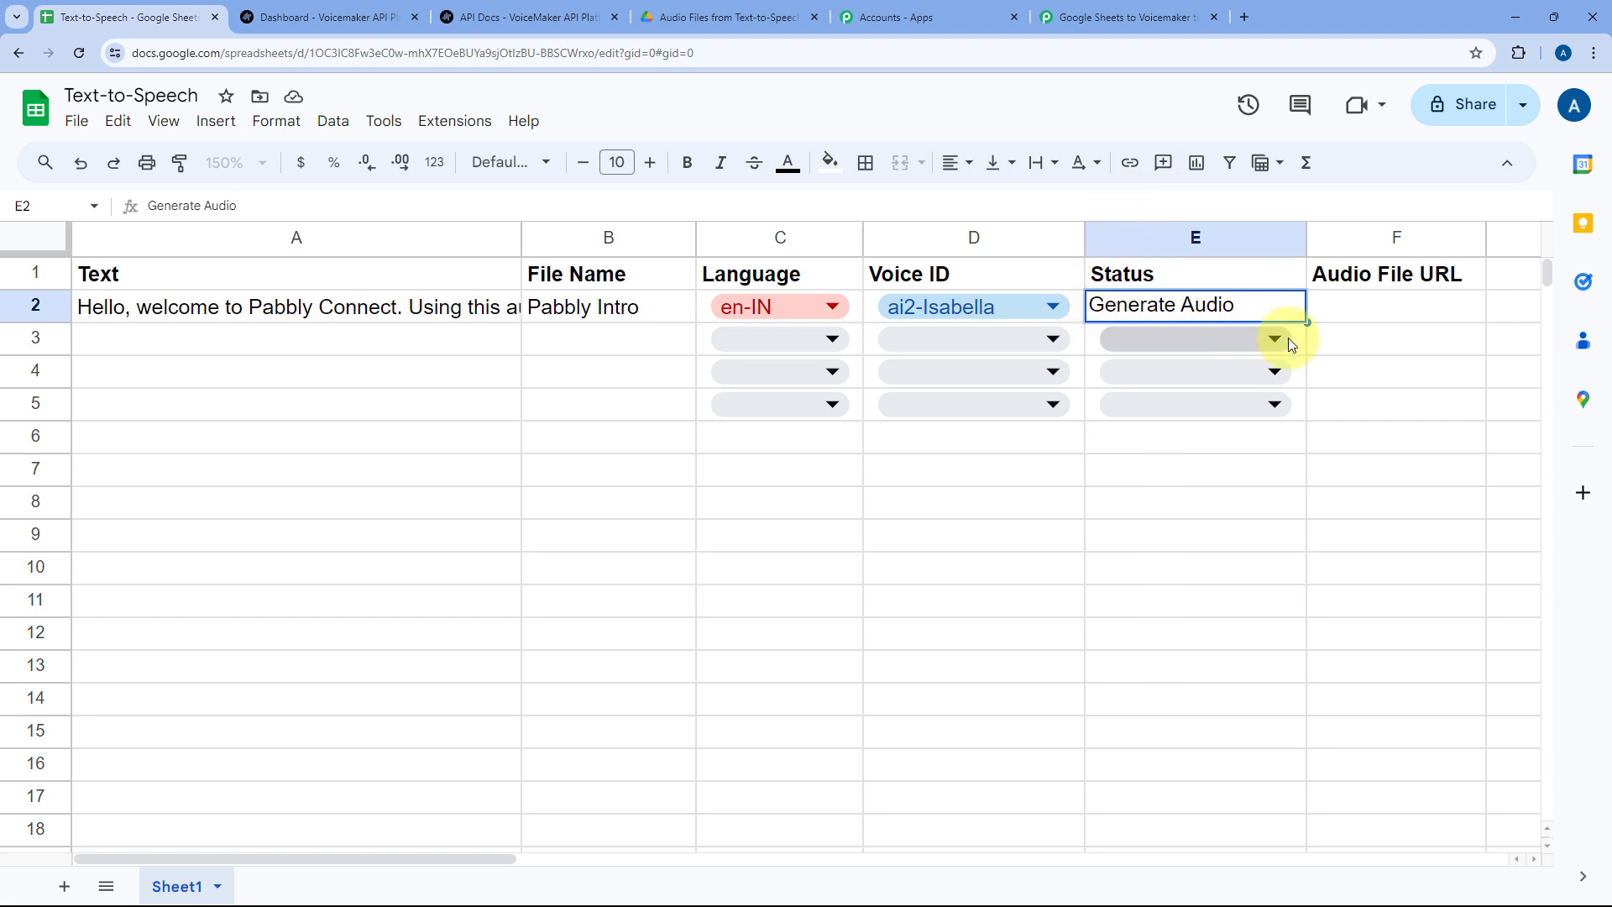
{"action": "left_click", "coordinate": [1329, 336]}
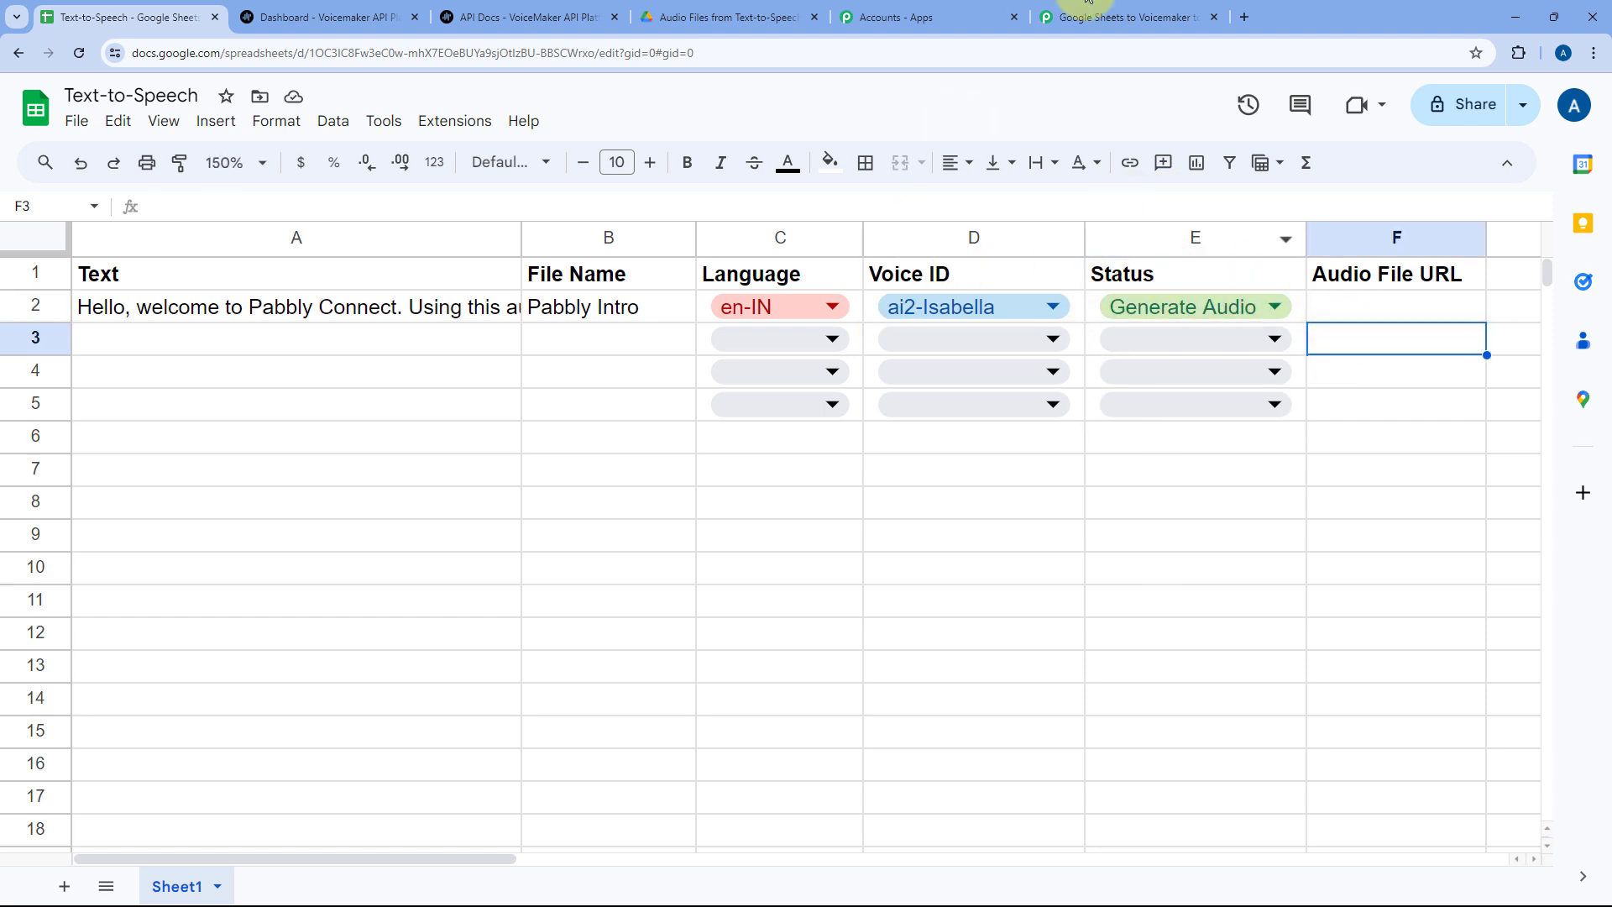
{"action": "left_click", "coordinate": [1120, 12]}
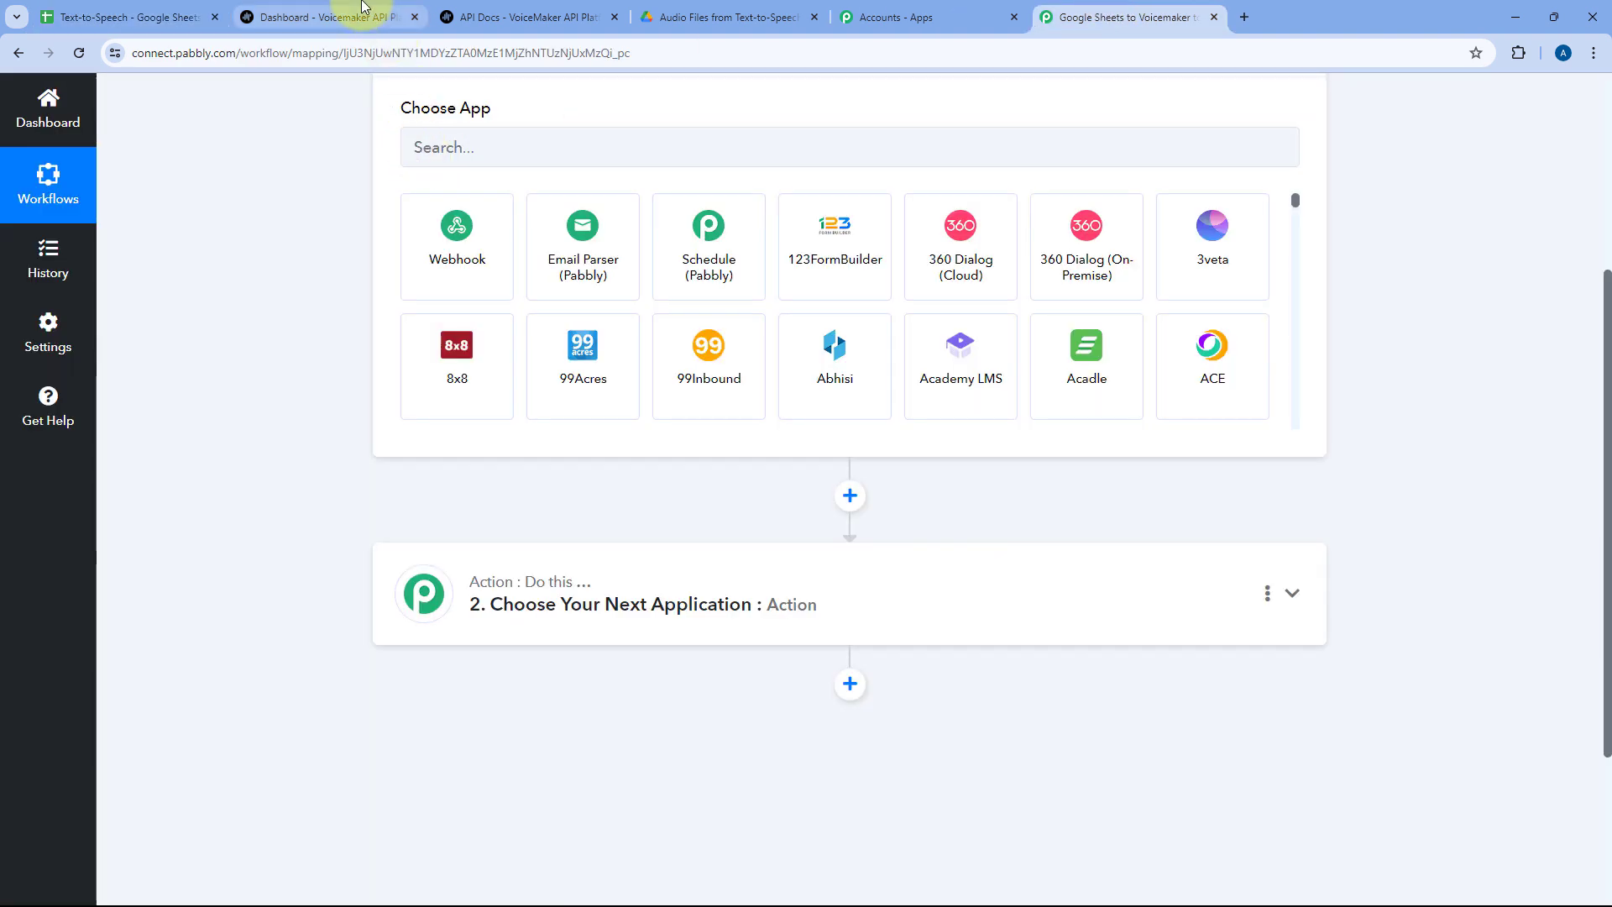
{"action": "left_click", "coordinate": [126, 15]}
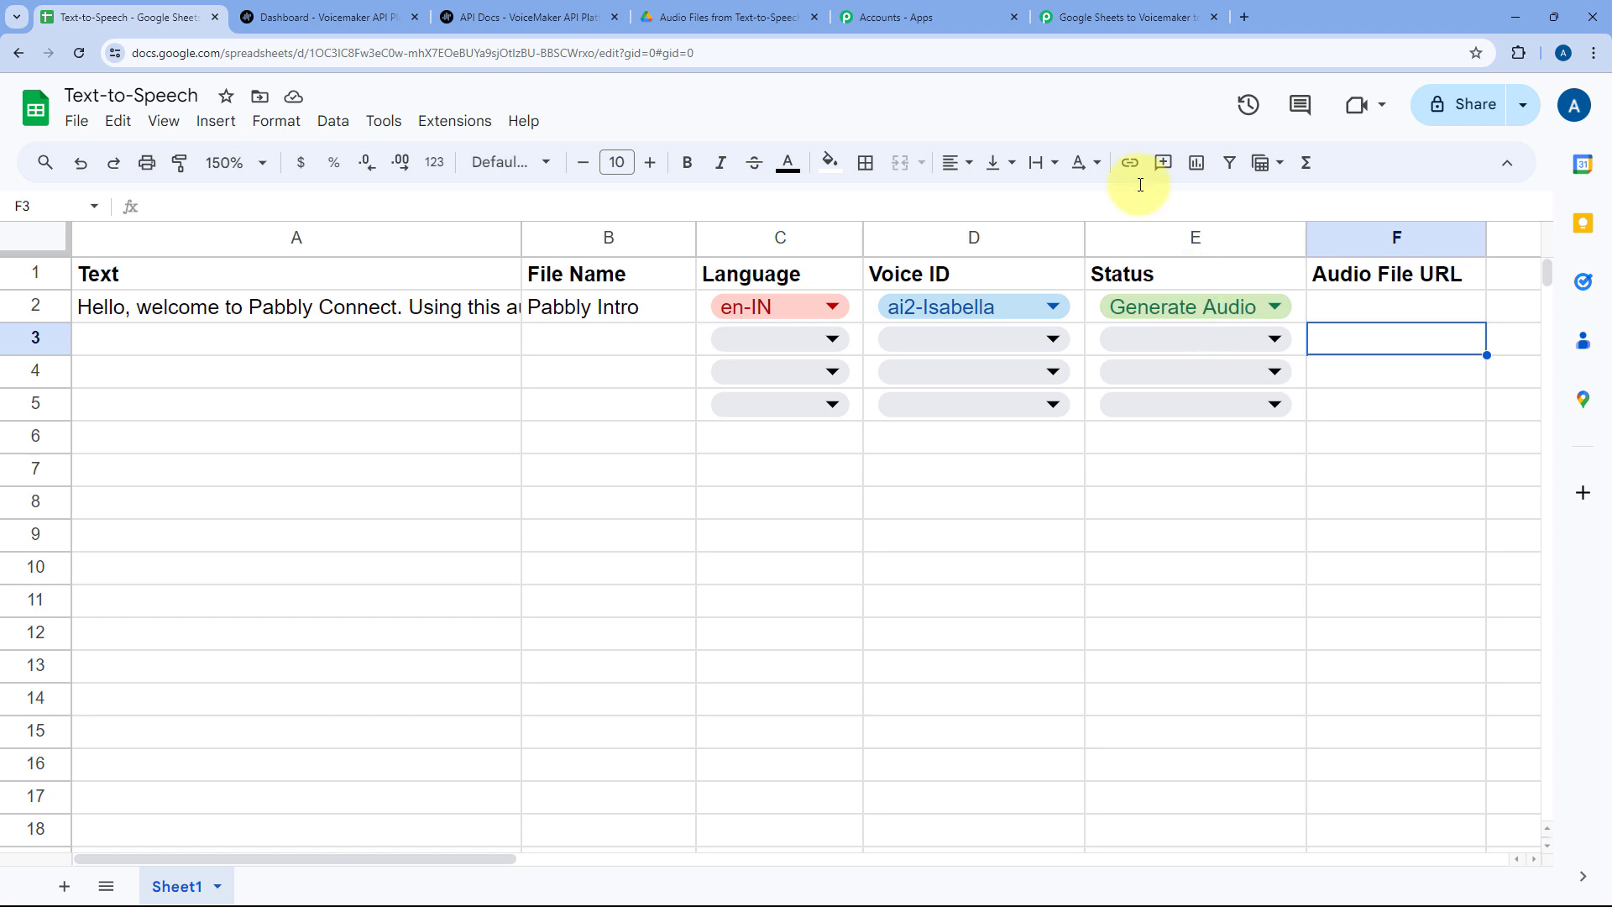
{"action": "left_click", "coordinate": [1102, 17]}
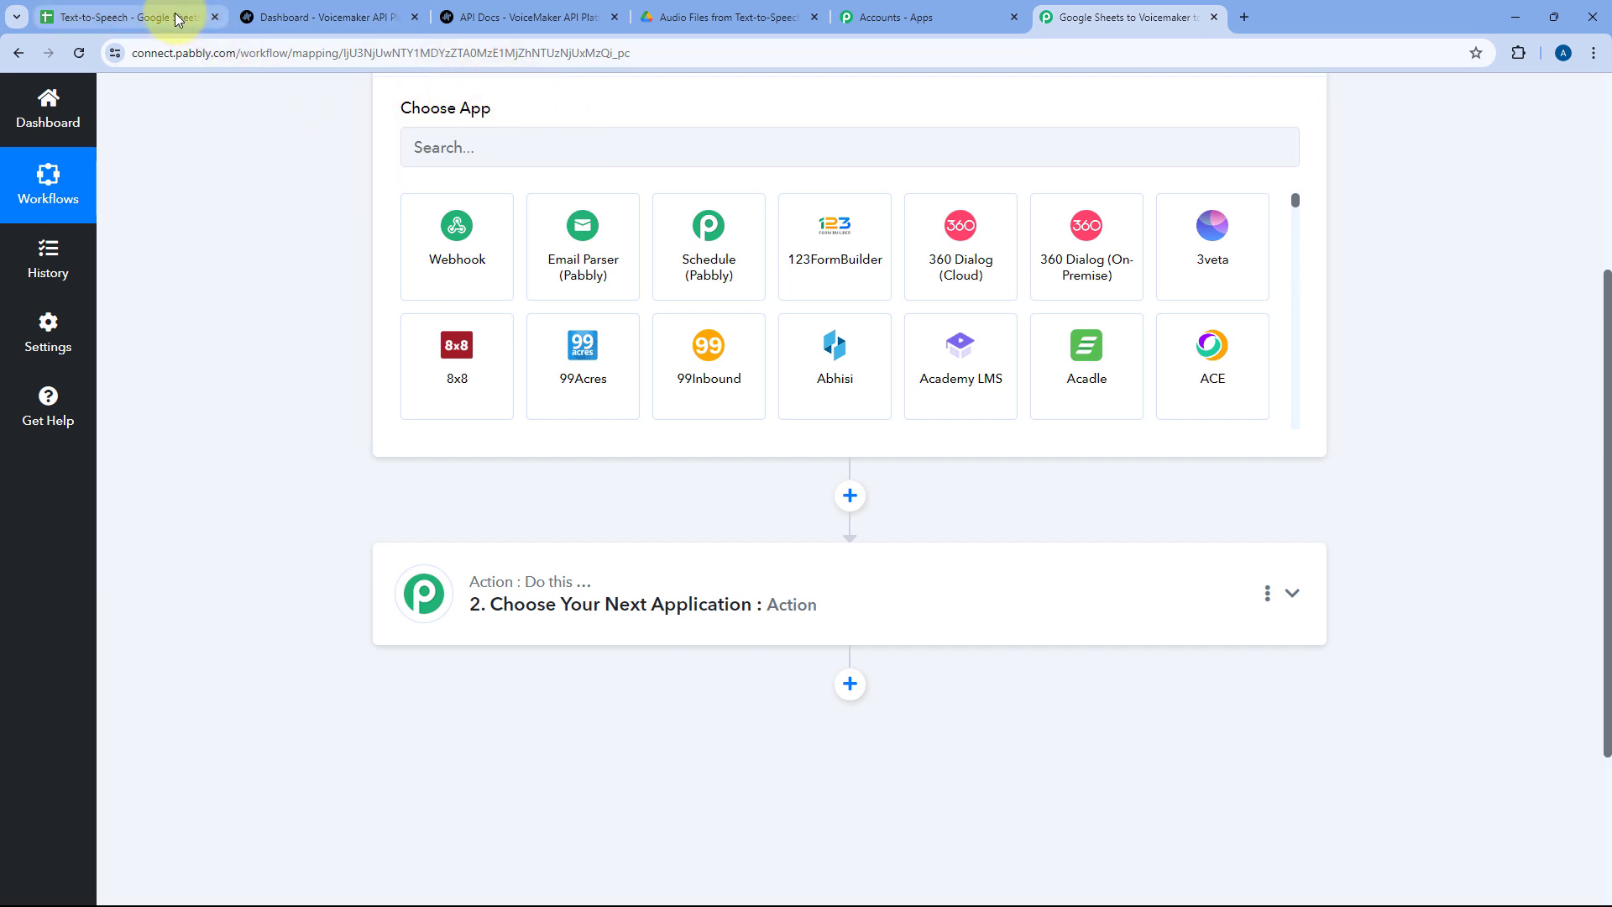
- Review row 2's Text and File Name cells, the Voicemaker dashboard and the Google Drive audio files folder, and return to the workflow
{"action": "left_click", "coordinate": [126, 17]}
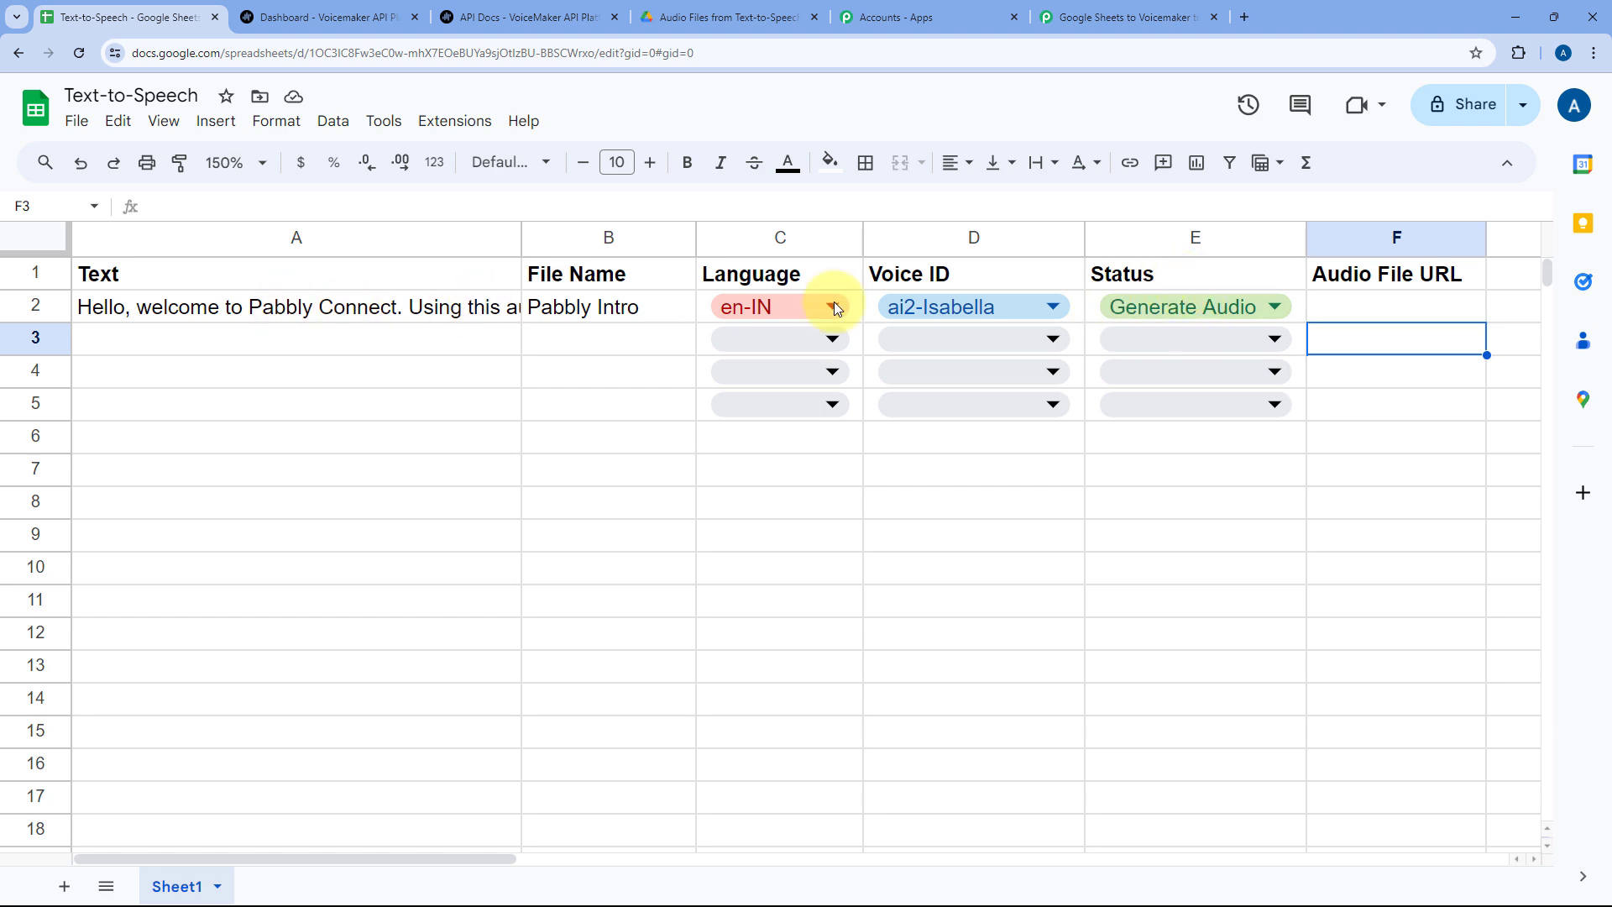
{"action": "left_click", "coordinate": [1133, 15]}
{"action": "scroll", "coordinate": [365, 347], "scroll_direction": "down", "scroll_amount": 2}
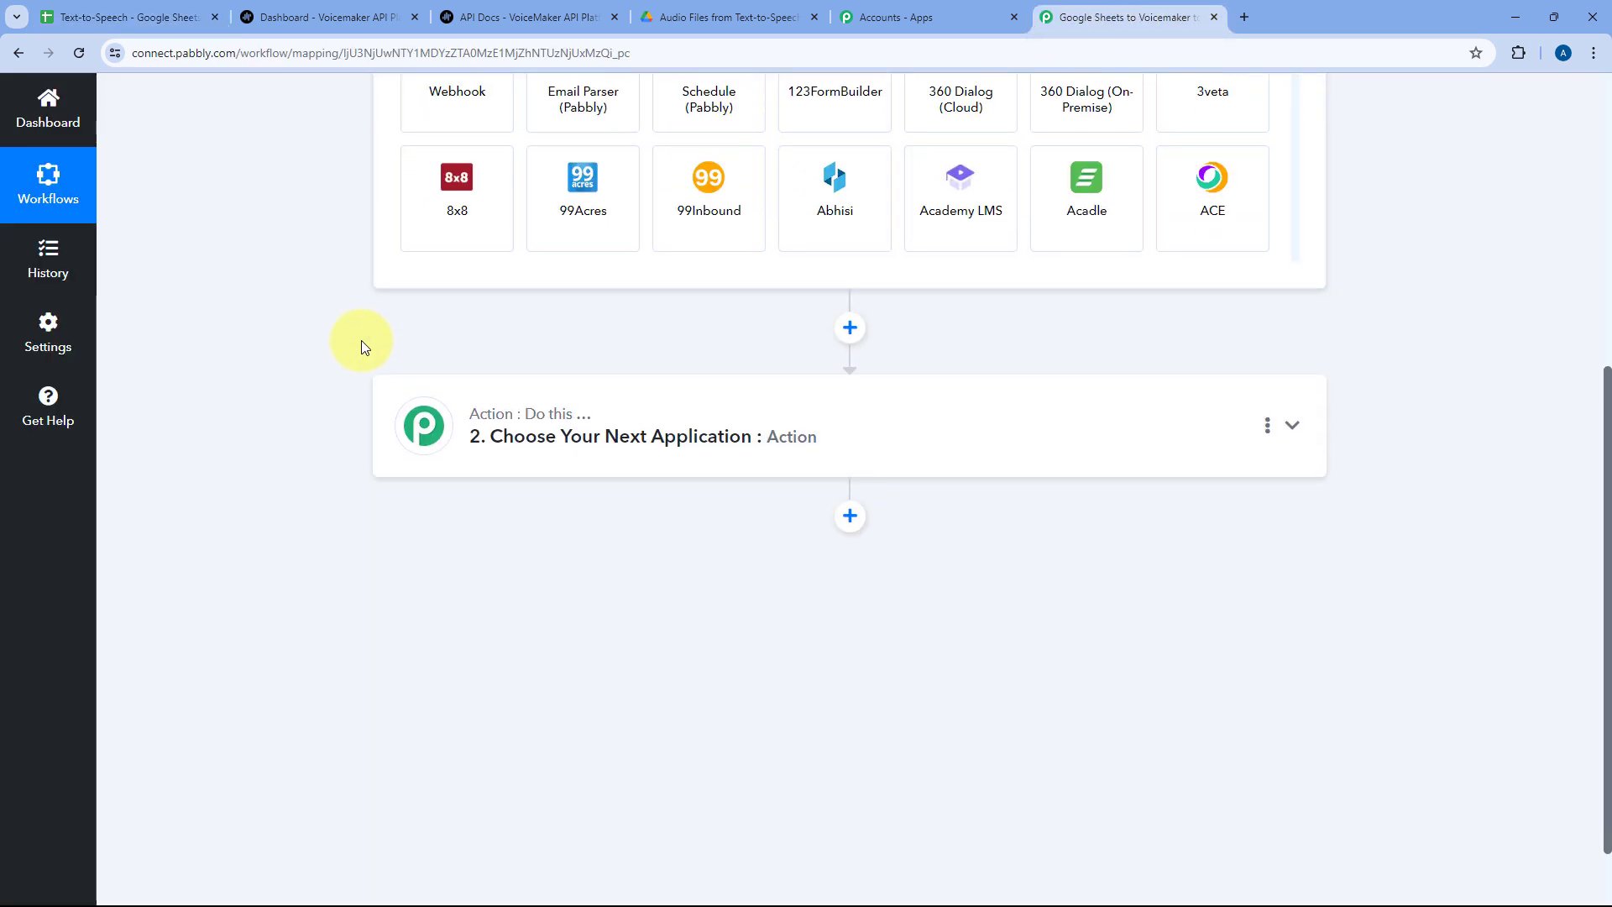
{"action": "left_click", "coordinate": [117, 15]}
{"action": "left_click", "coordinate": [340, 309]}
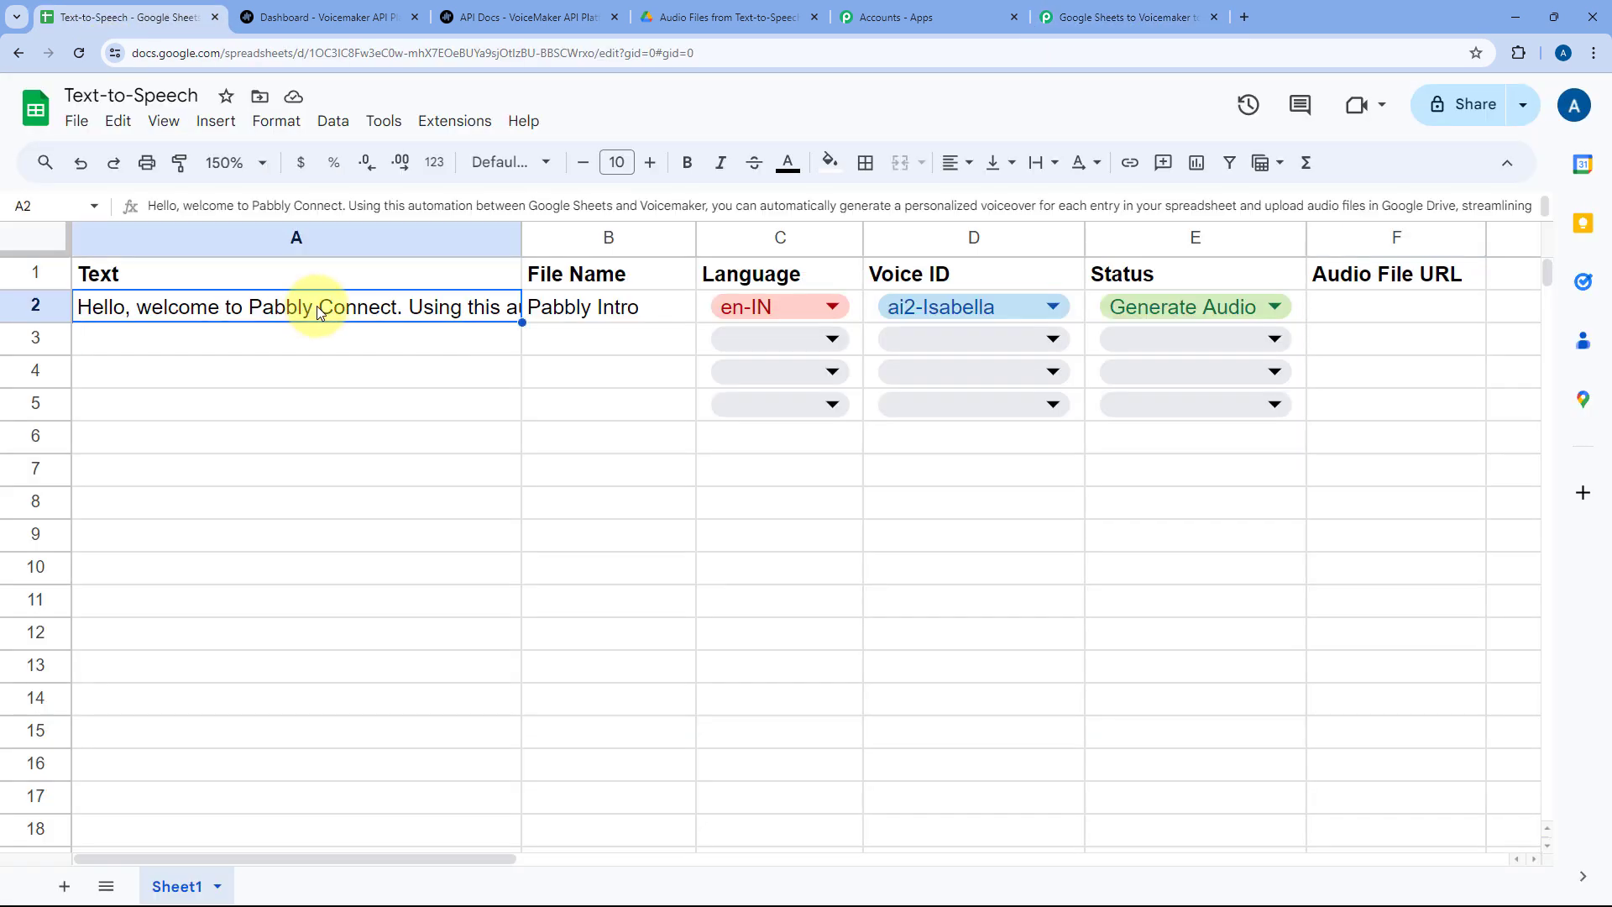
{"action": "left_click", "coordinate": [612, 309]}
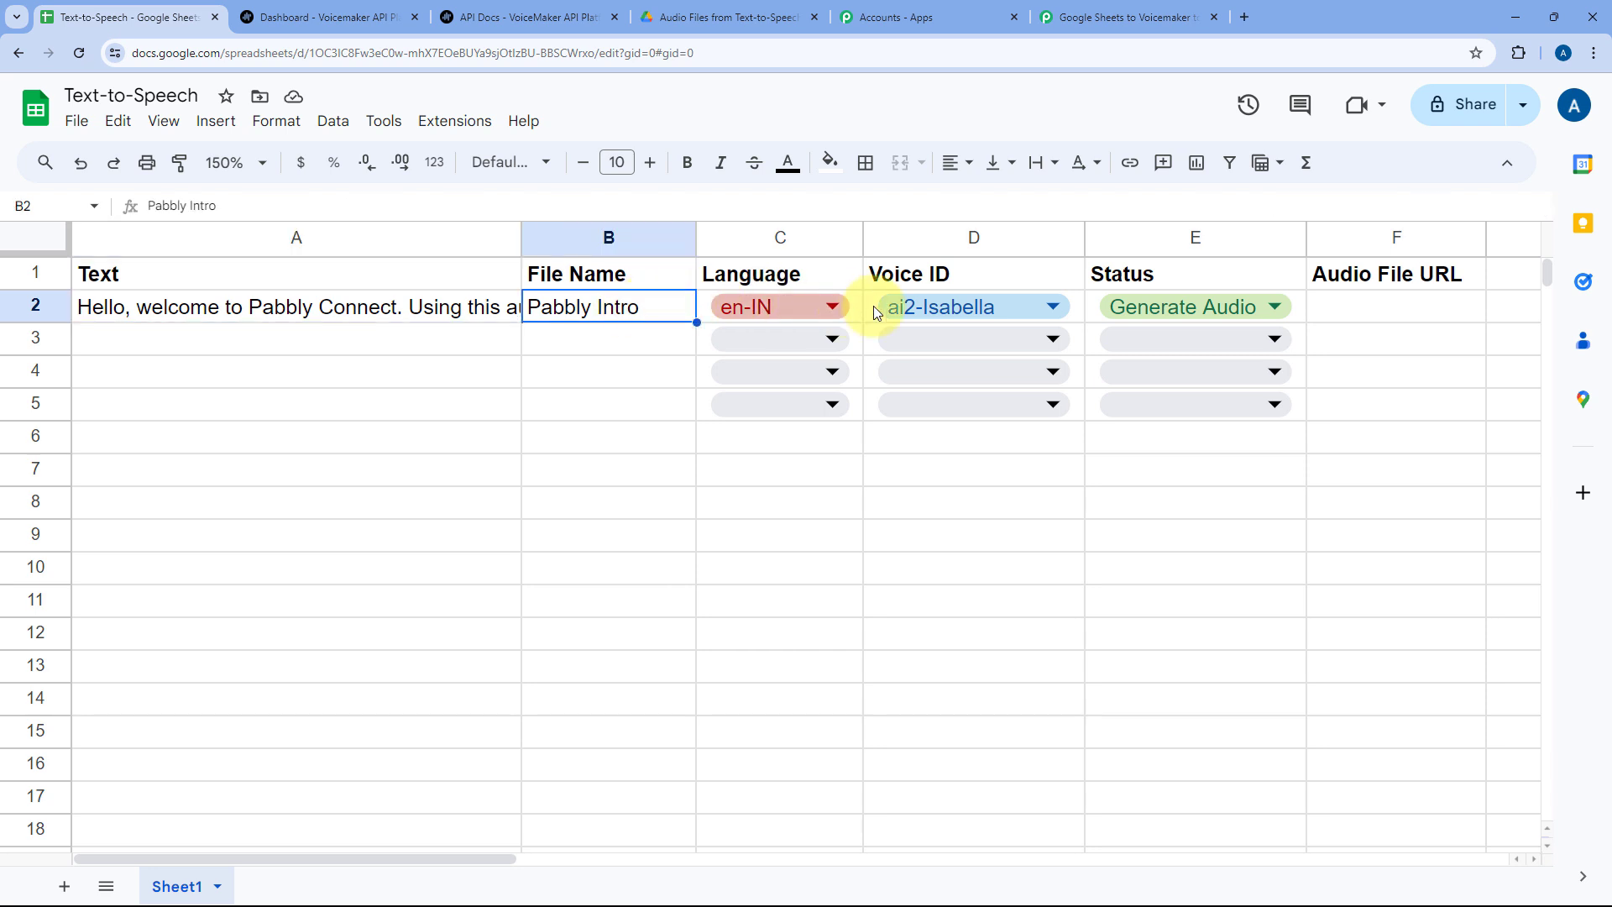
{"action": "left_click", "coordinate": [1082, 19]}
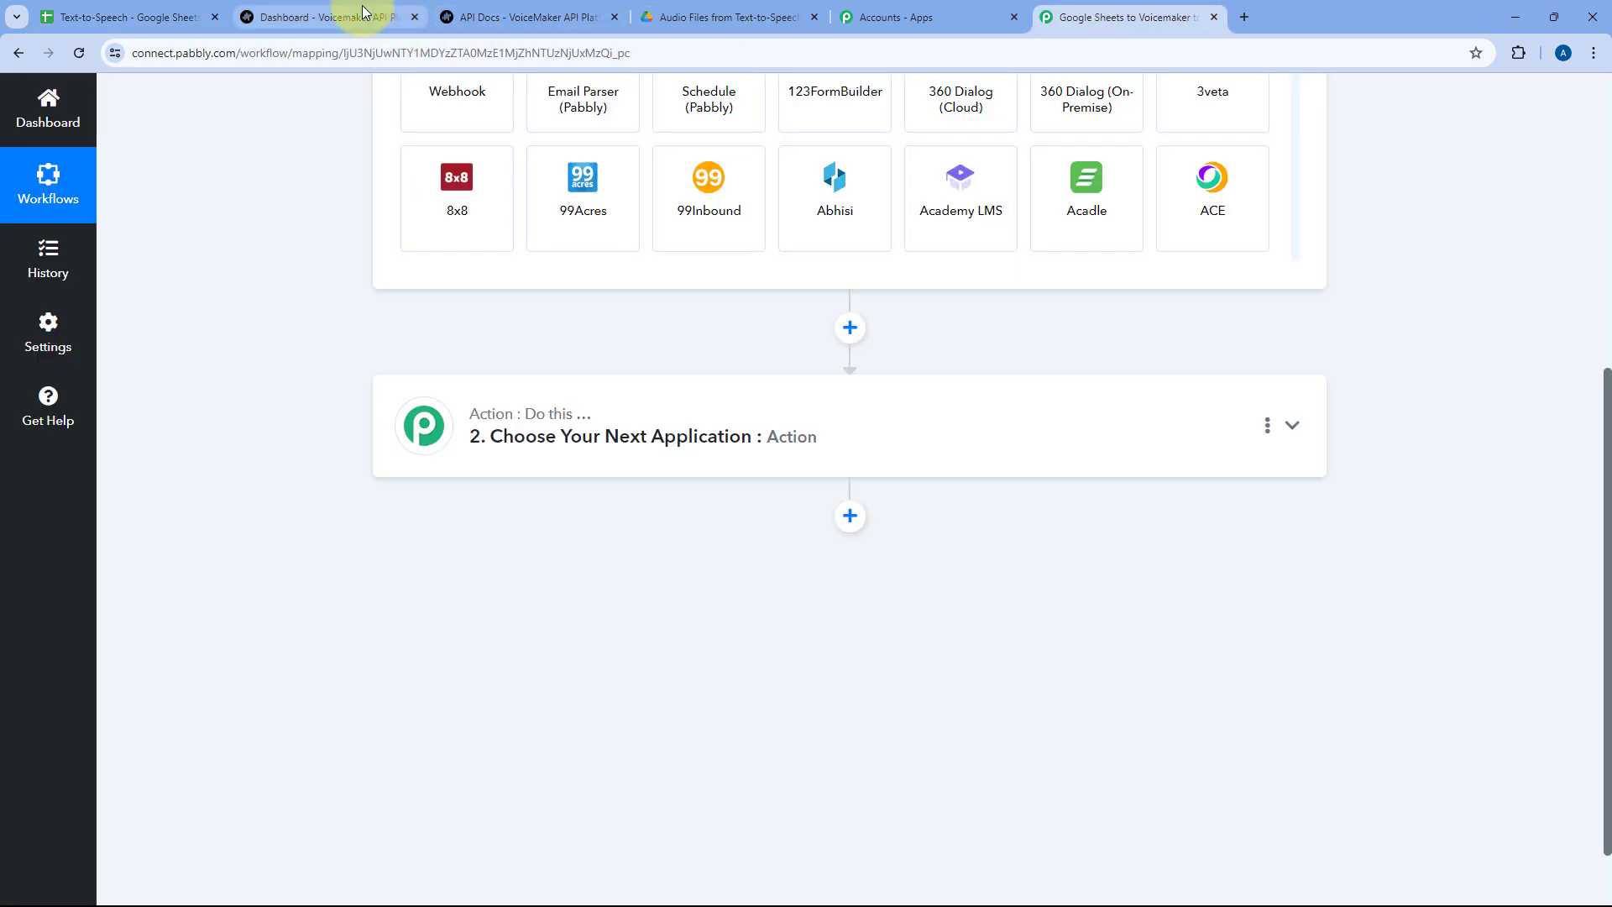
{"action": "left_click", "coordinate": [331, 17]}
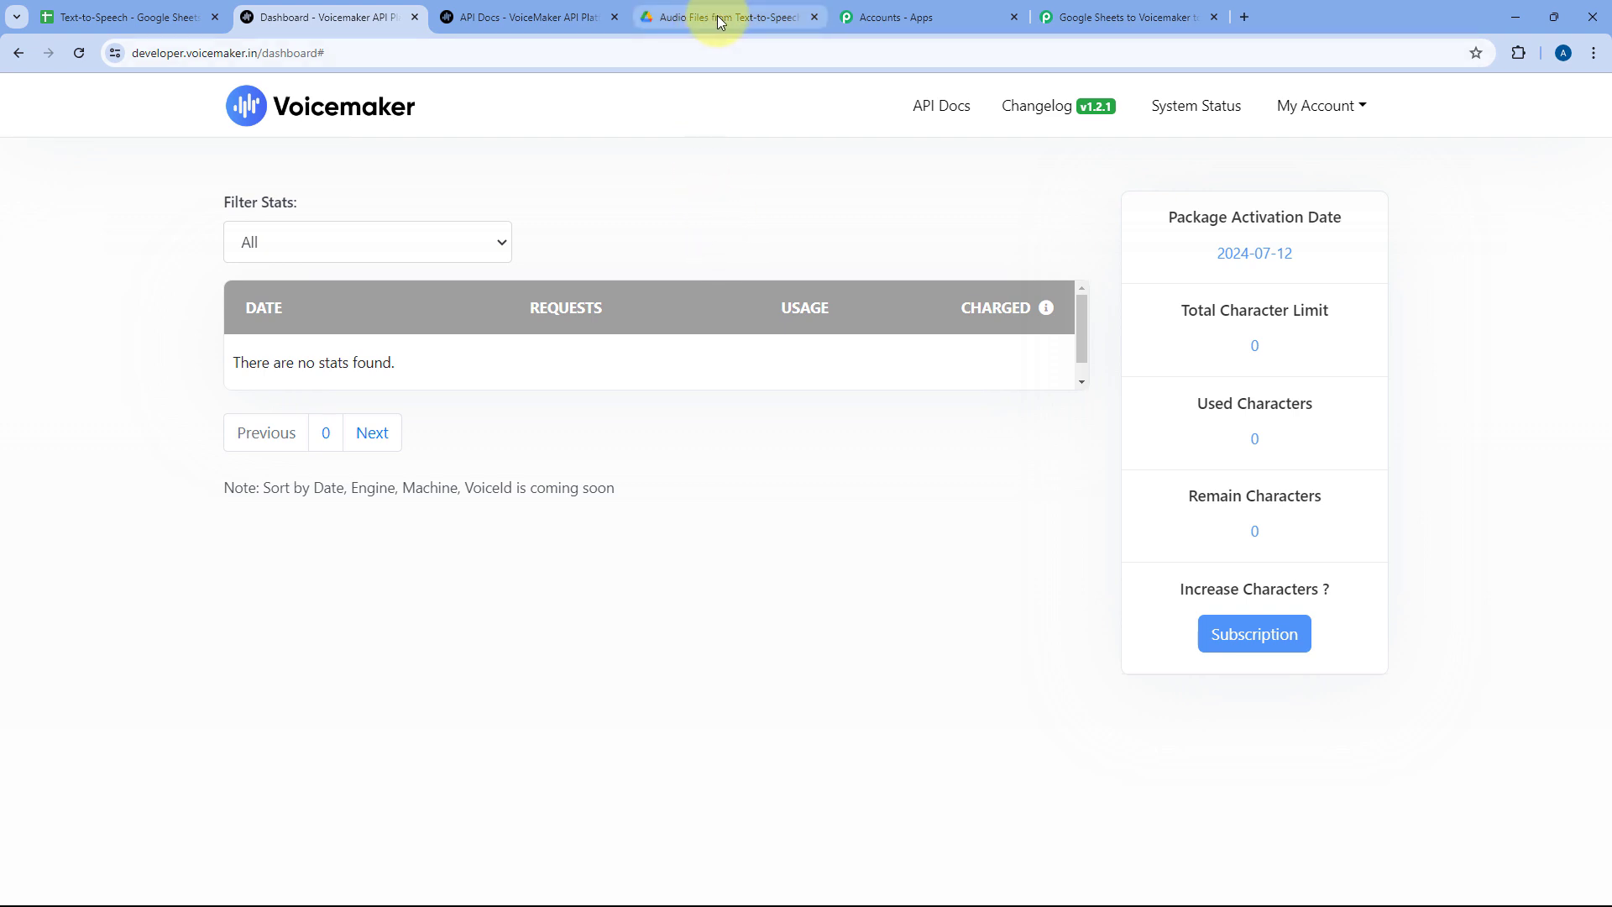
{"action": "left_click", "coordinate": [1138, 17]}
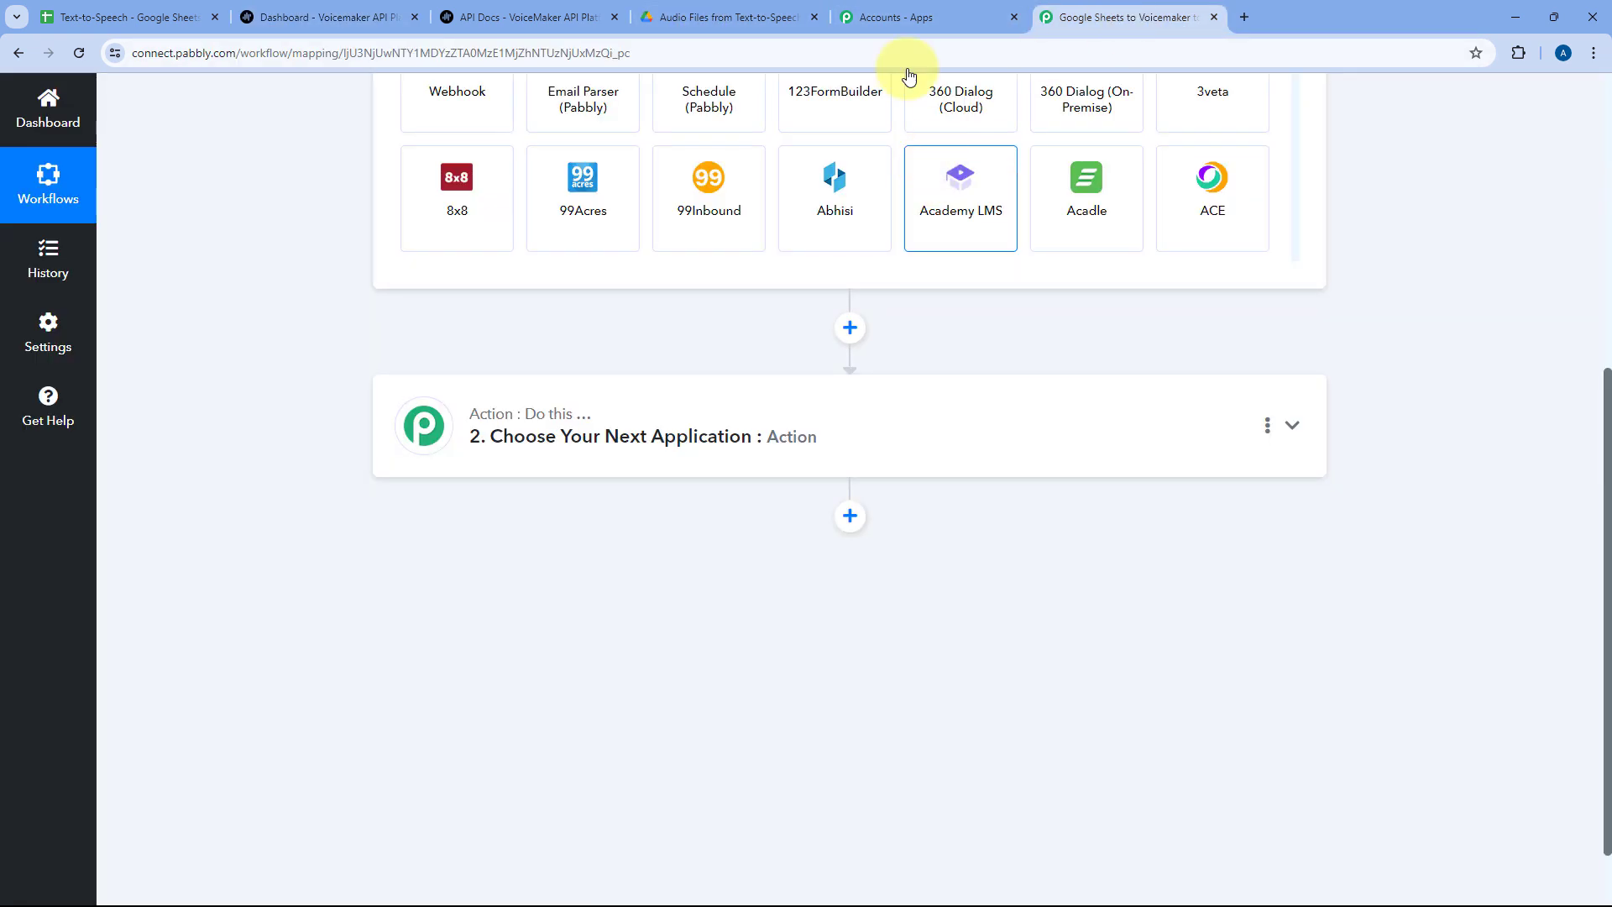
{"action": "left_click", "coordinate": [781, 11]}
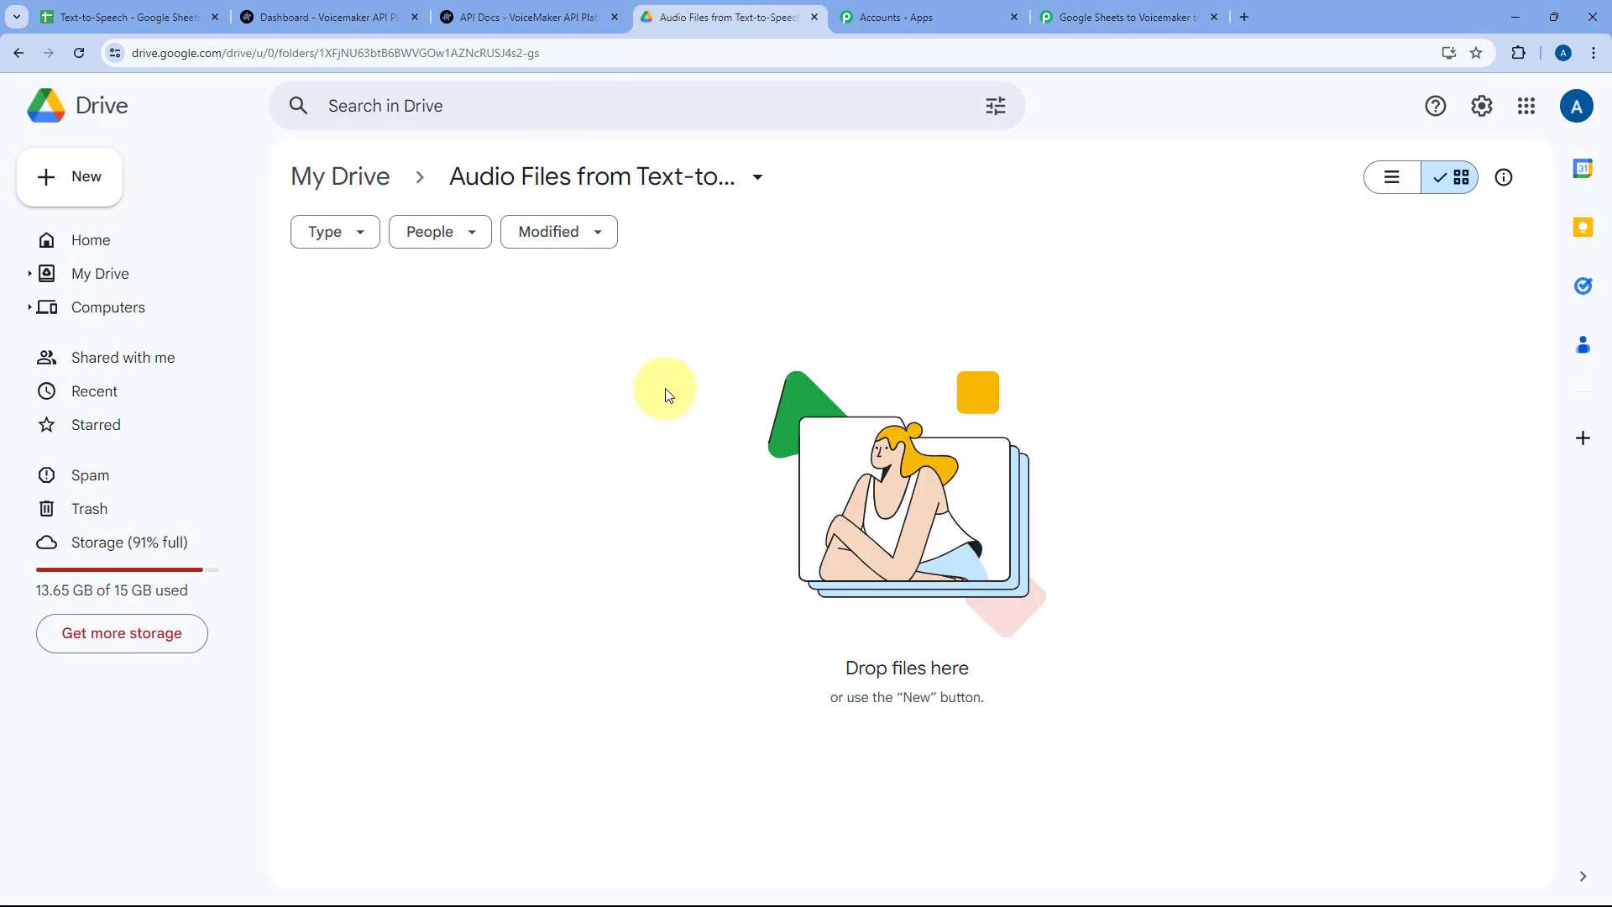
{"action": "left_click", "coordinate": [1097, 20]}
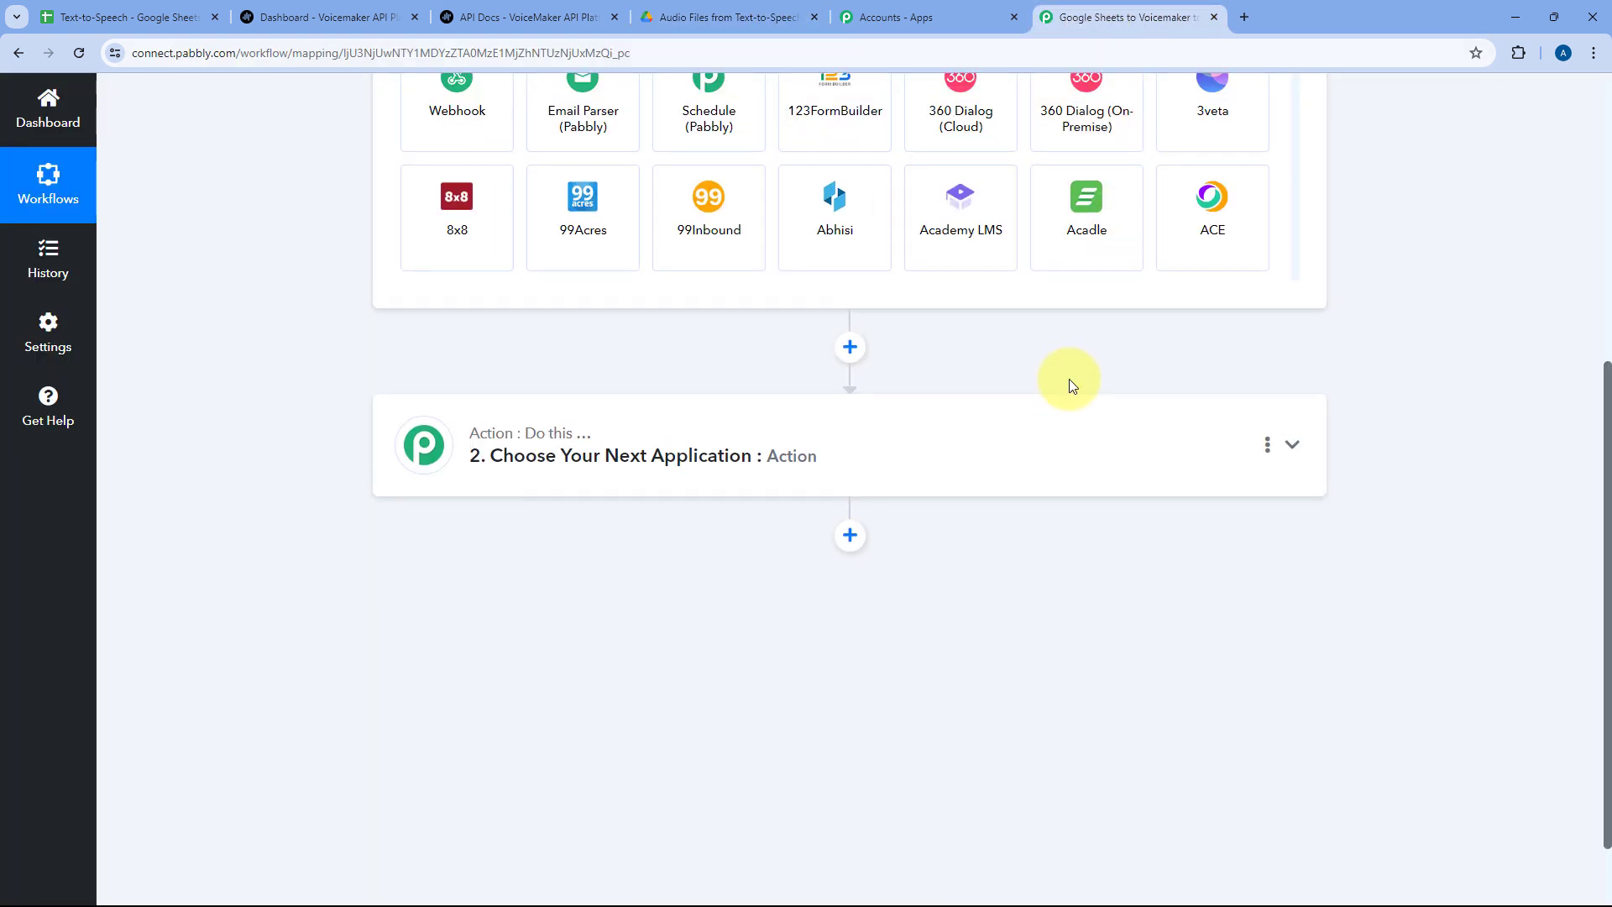
- Set the workflow's trigger app to Google Sheets with the trigger event New or Updated Spreadsheet Row
{"action": "scroll", "coordinate": [1070, 380], "scroll_direction": "up", "scroll_amount": 4}
{"action": "left_click", "coordinate": [410, 315]}
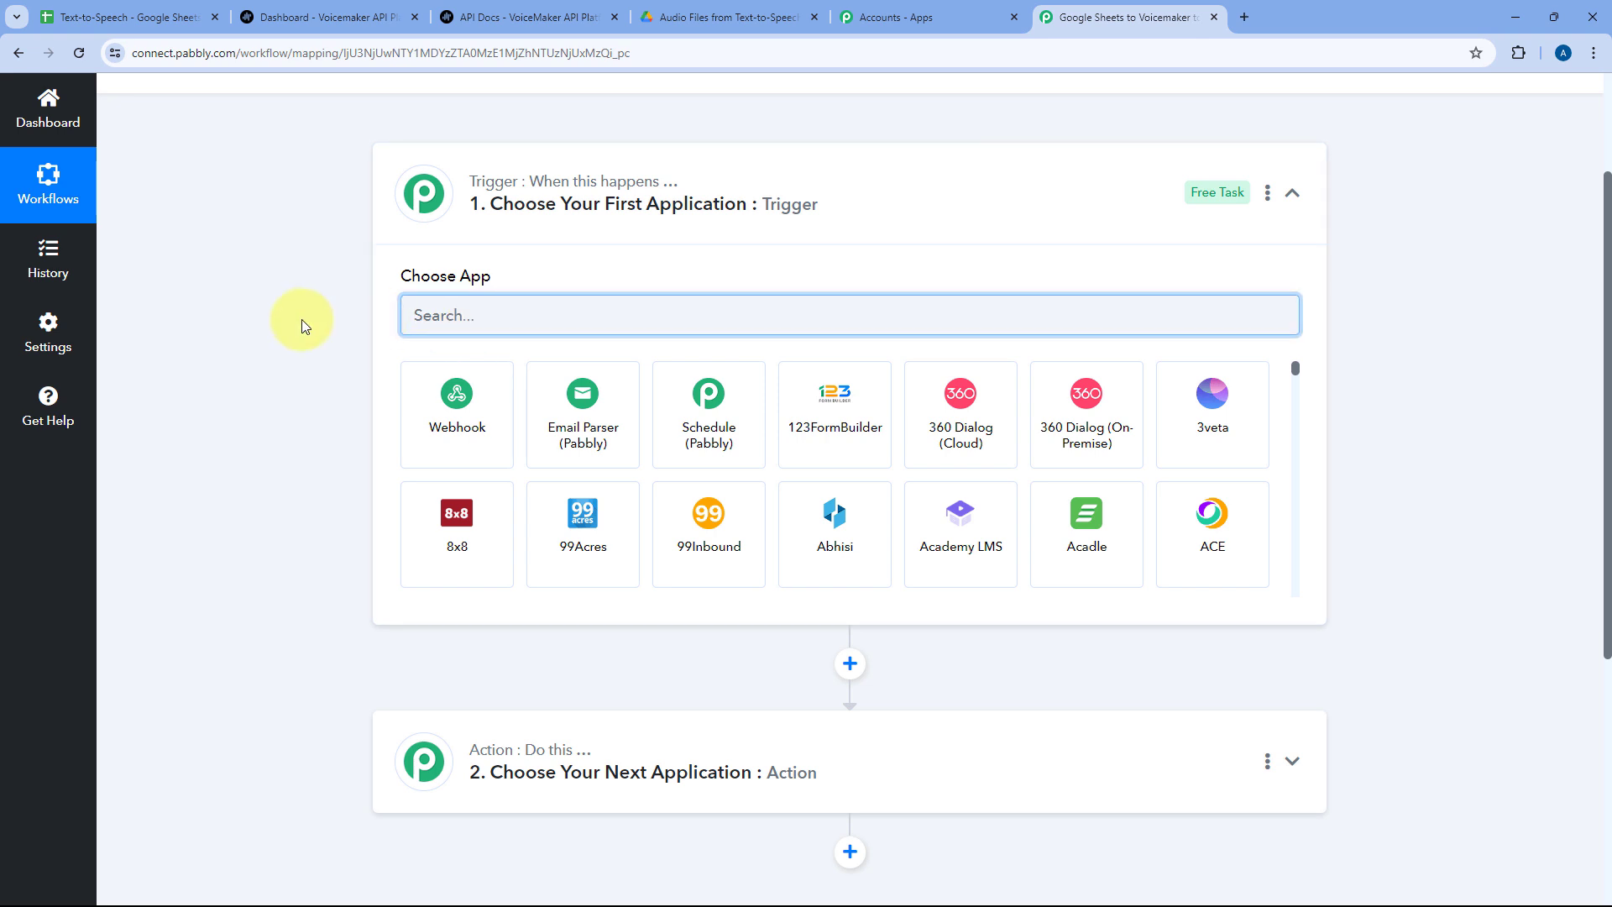
{"action": "type", "text": "Google Sheets"}
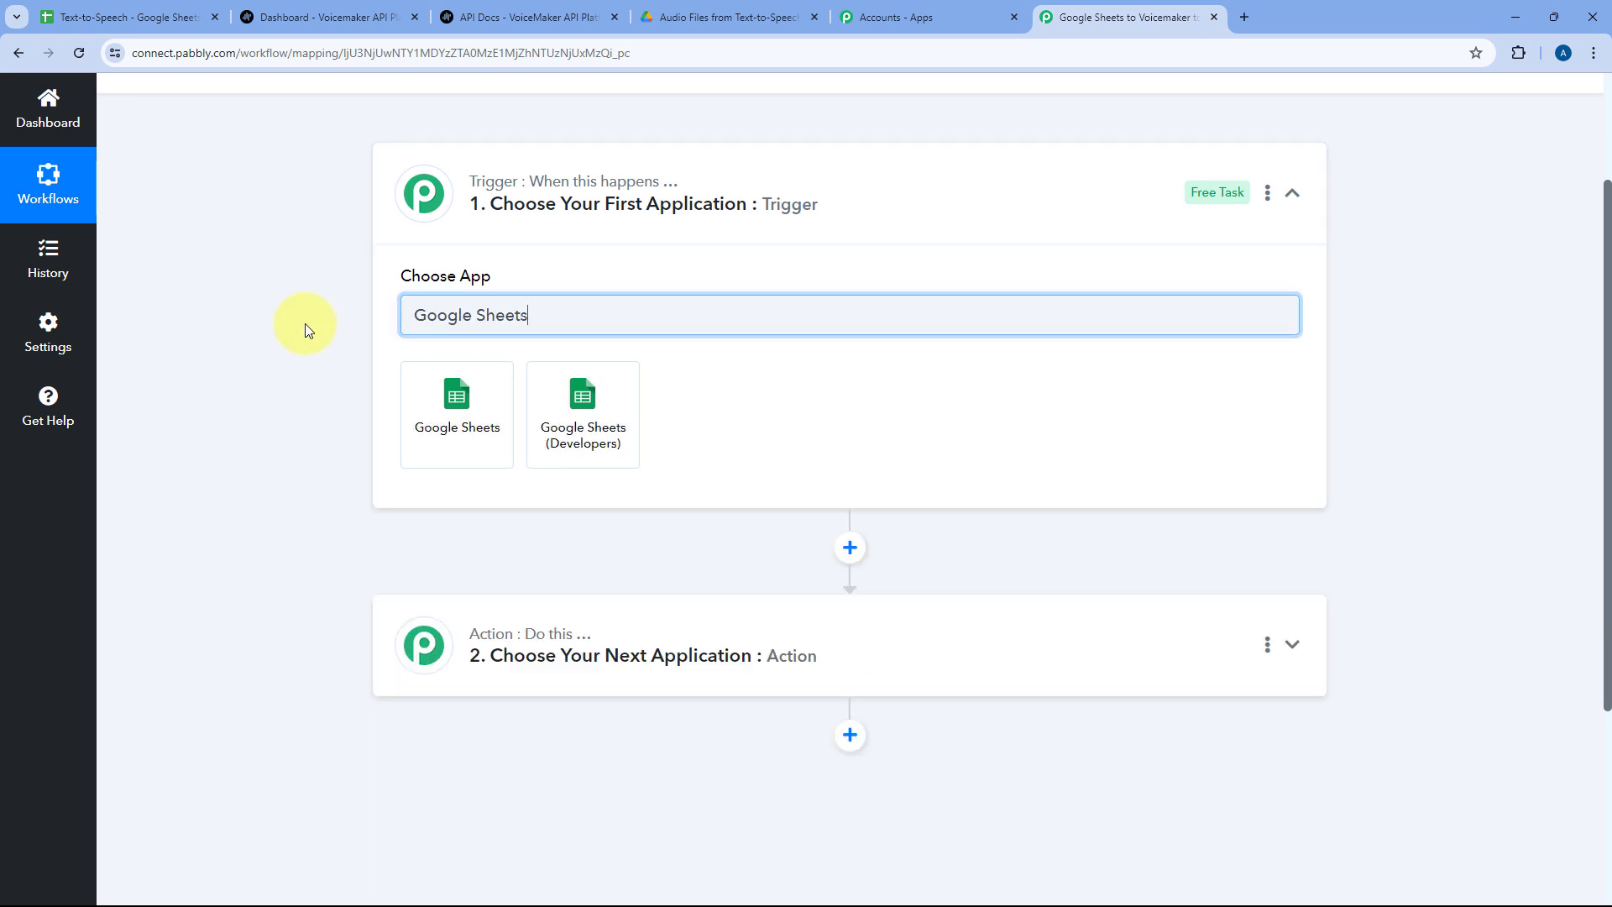
{"action": "left_click", "coordinate": [420, 401]}
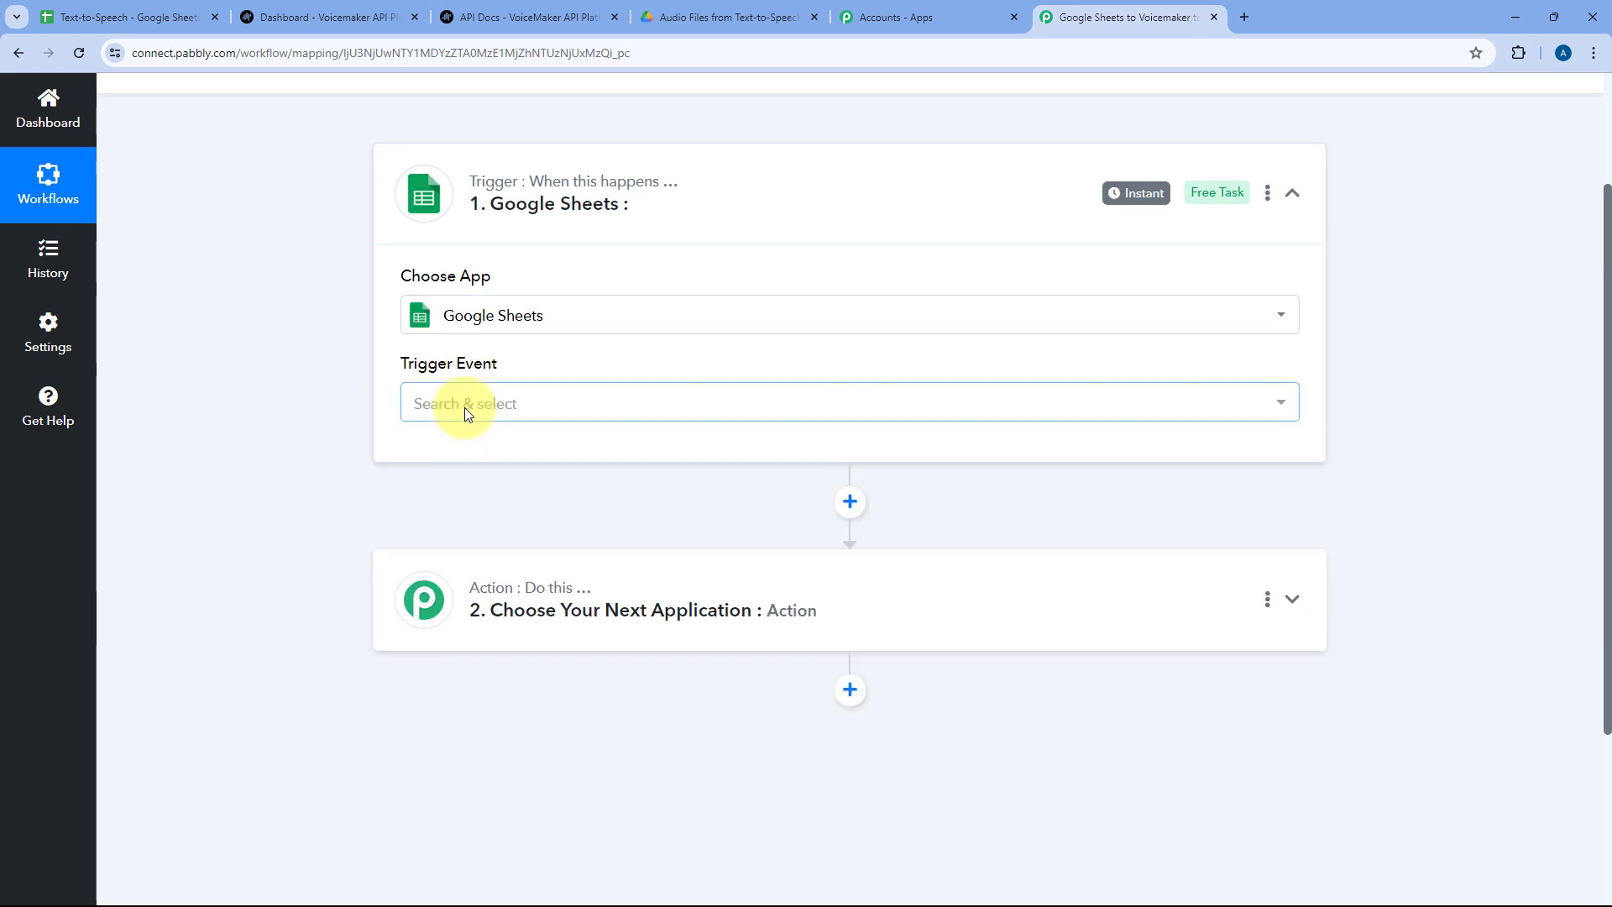
{"action": "left_click", "coordinate": [556, 407]}
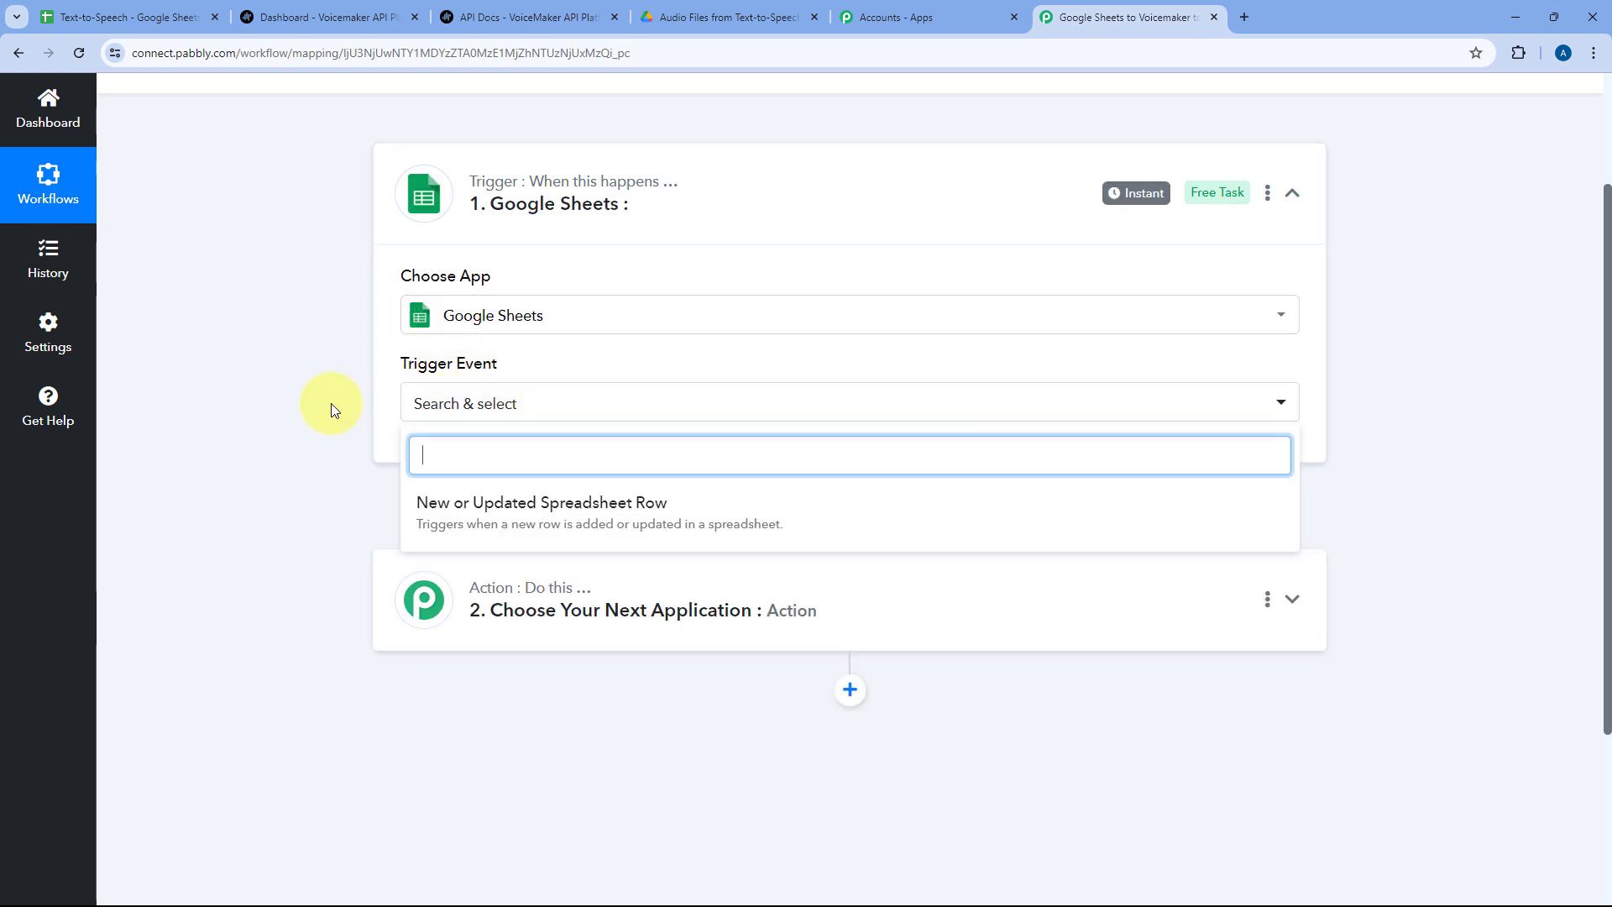
{"action": "scroll", "coordinate": [425, 403], "scroll_direction": "down", "scroll_amount": 2}
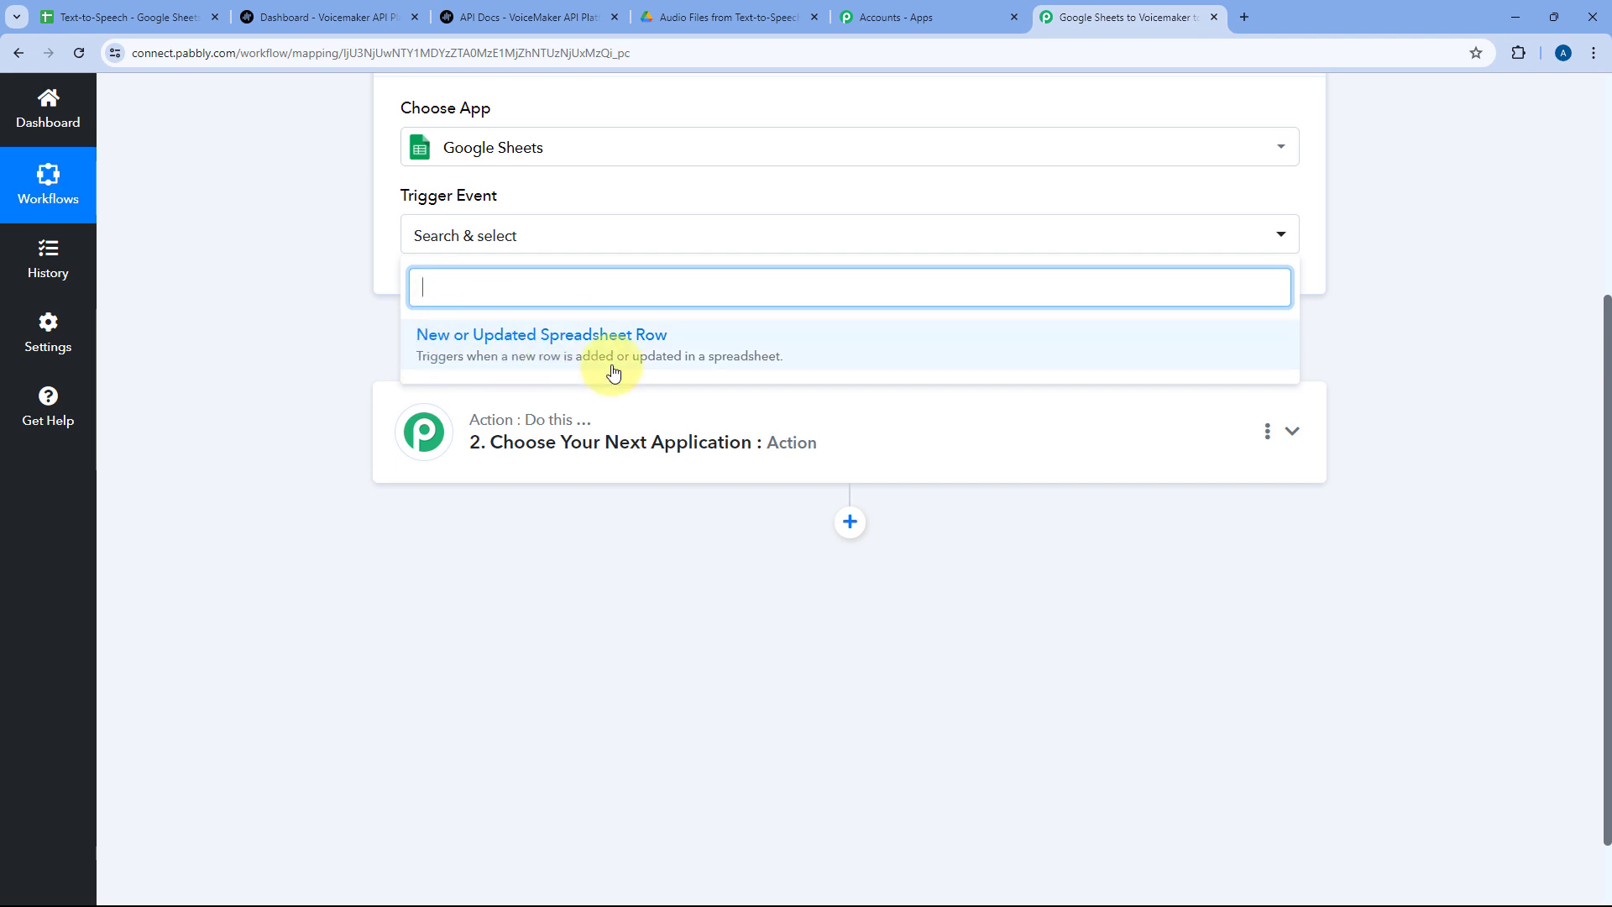
{"action": "left_click", "coordinate": [684, 344]}
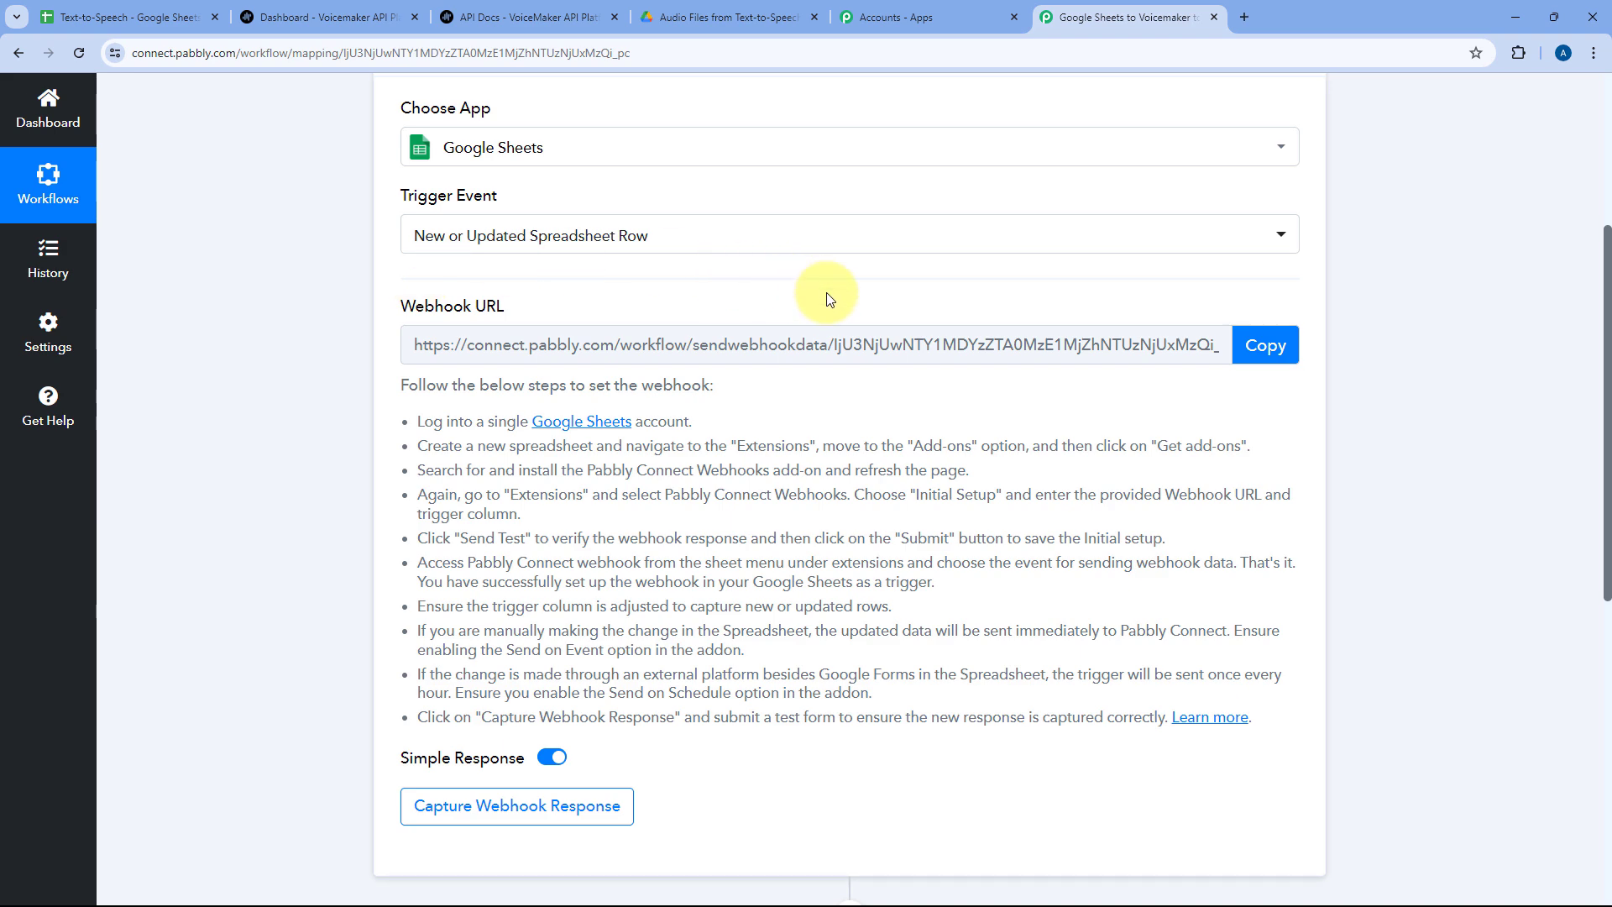
- Check the Text-to-Speech spreadsheet and read the trigger's instructions for setting up the webhook
{"action": "left_click", "coordinate": [126, 17]}
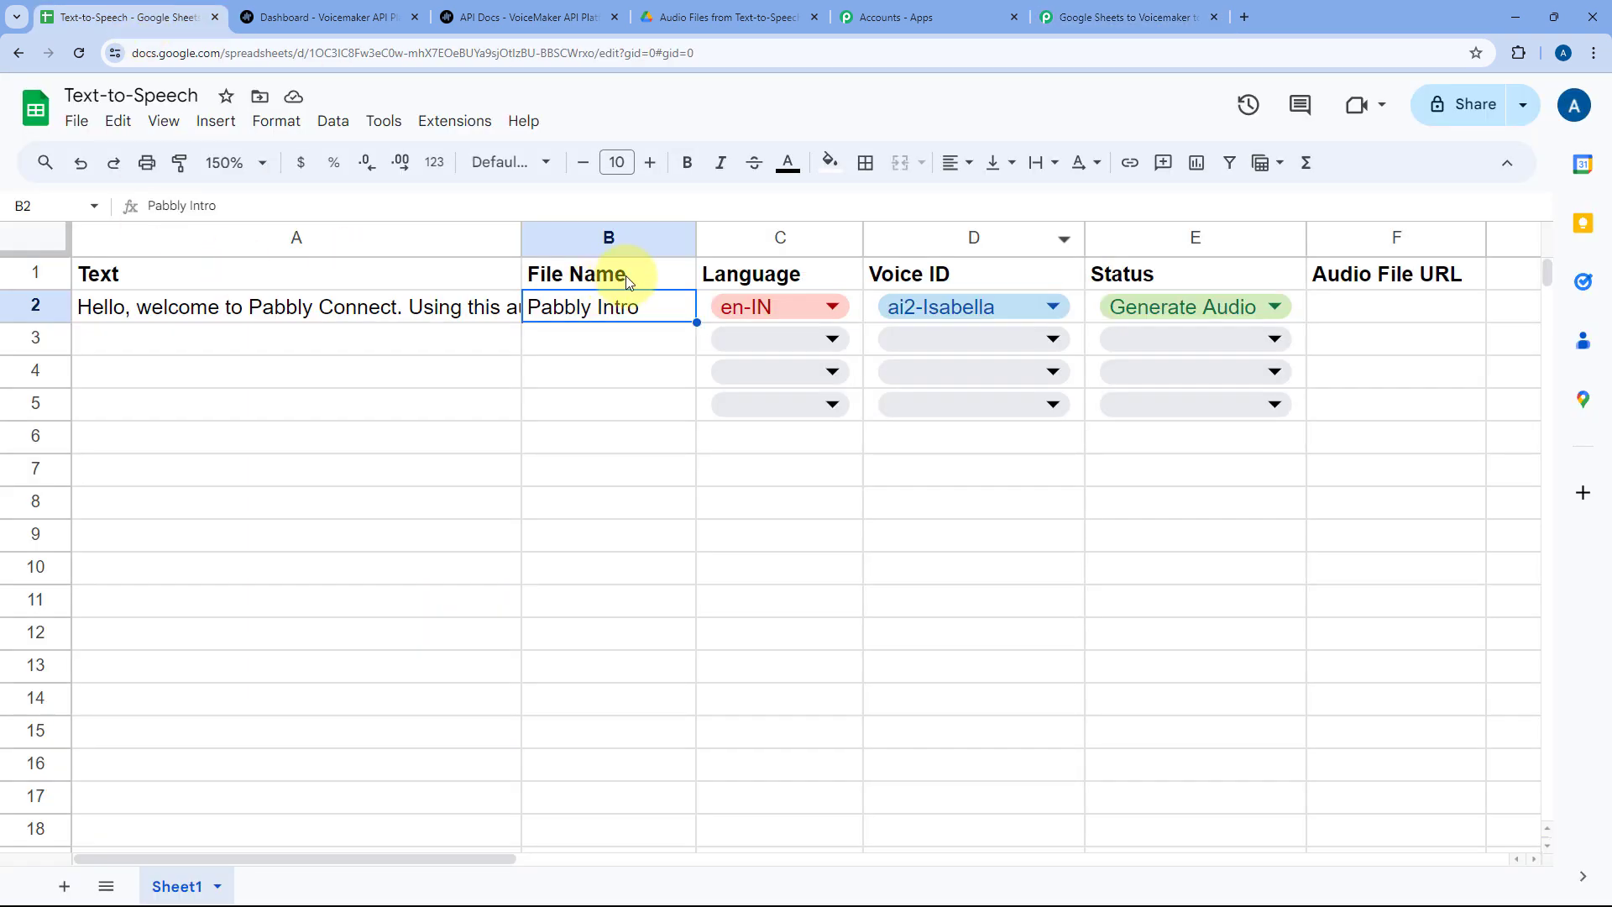
{"action": "left_click", "coordinate": [1115, 17]}
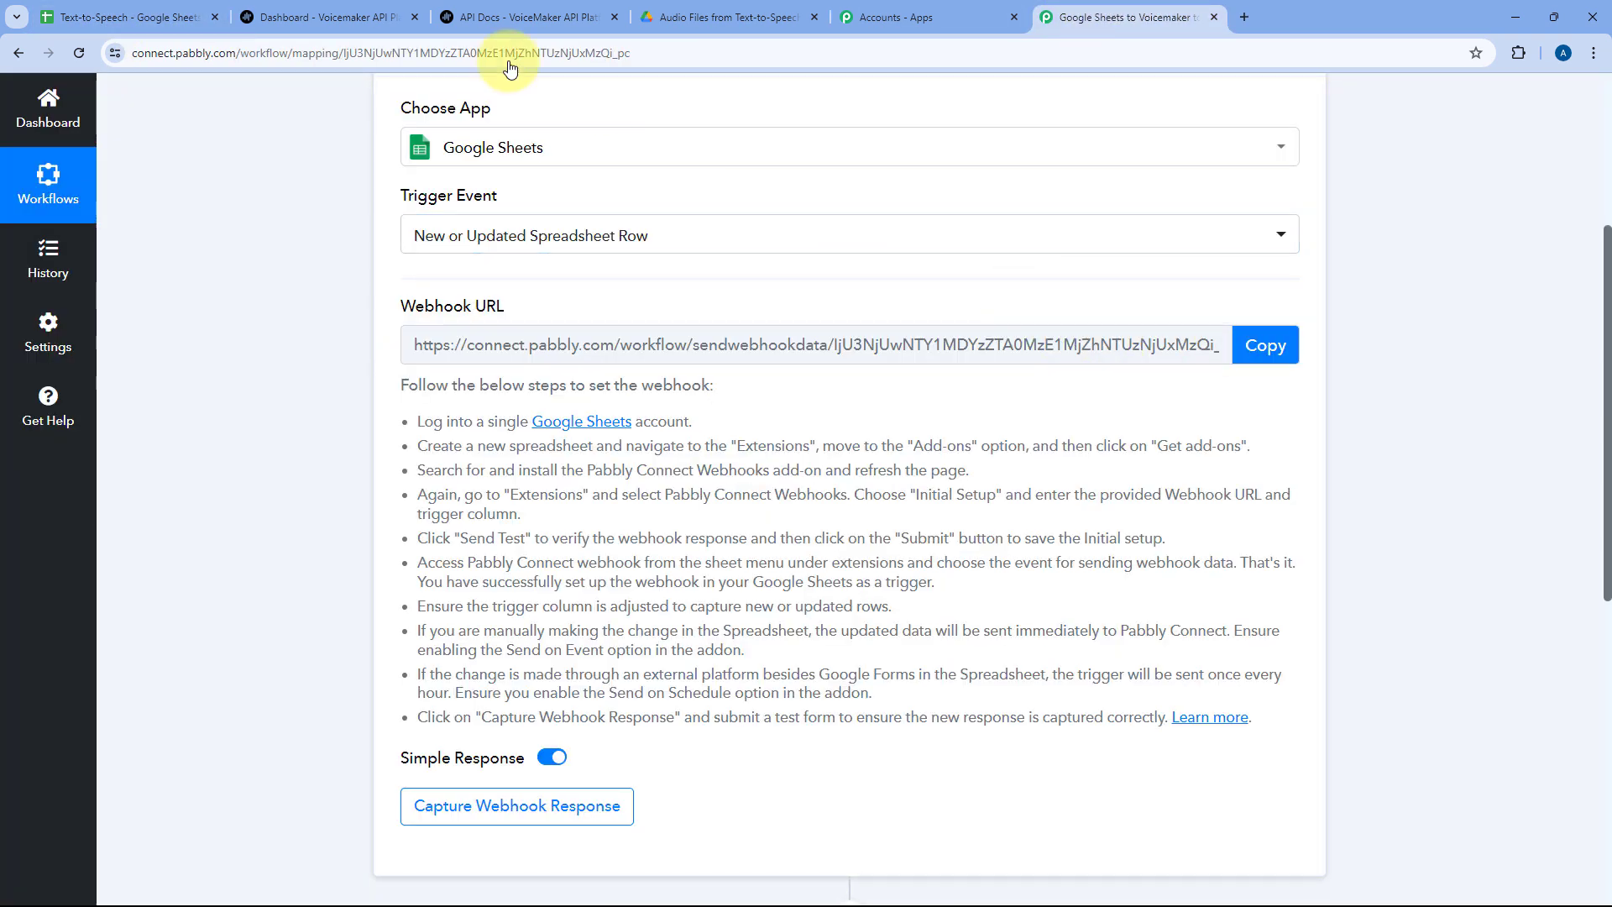
{"action": "left_click", "coordinate": [126, 16]}
{"action": "left_click", "coordinate": [1100, 17]}
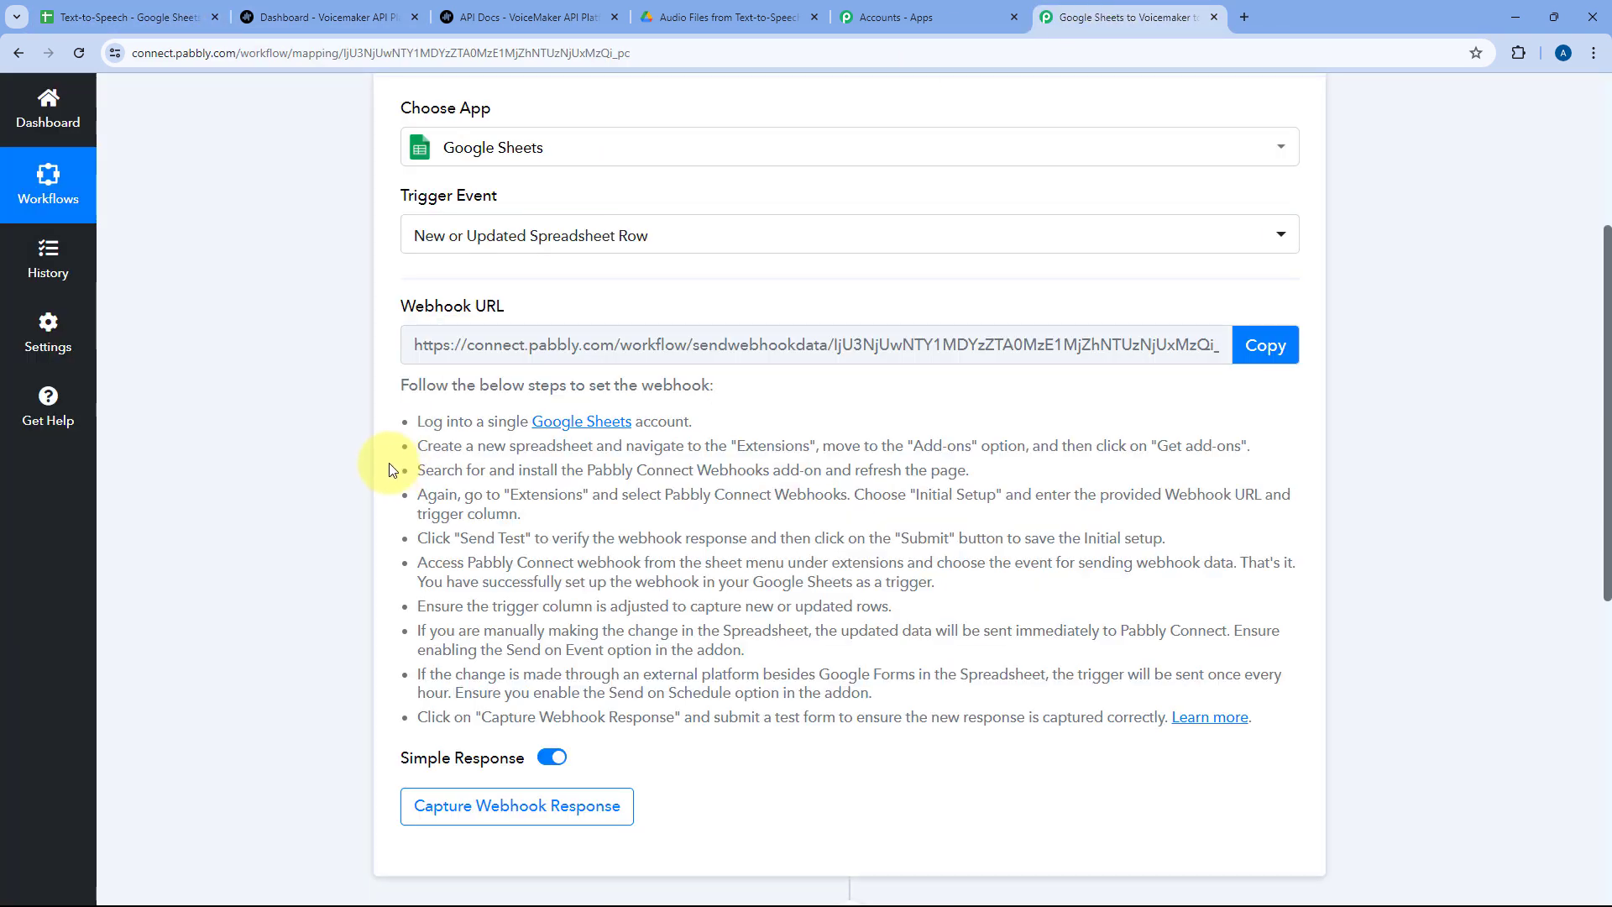
{"action": "left_click_drag", "start_coordinate": [406, 388], "coordinate": [1116, 676]}
{"action": "left_click", "coordinate": [1126, 673]}
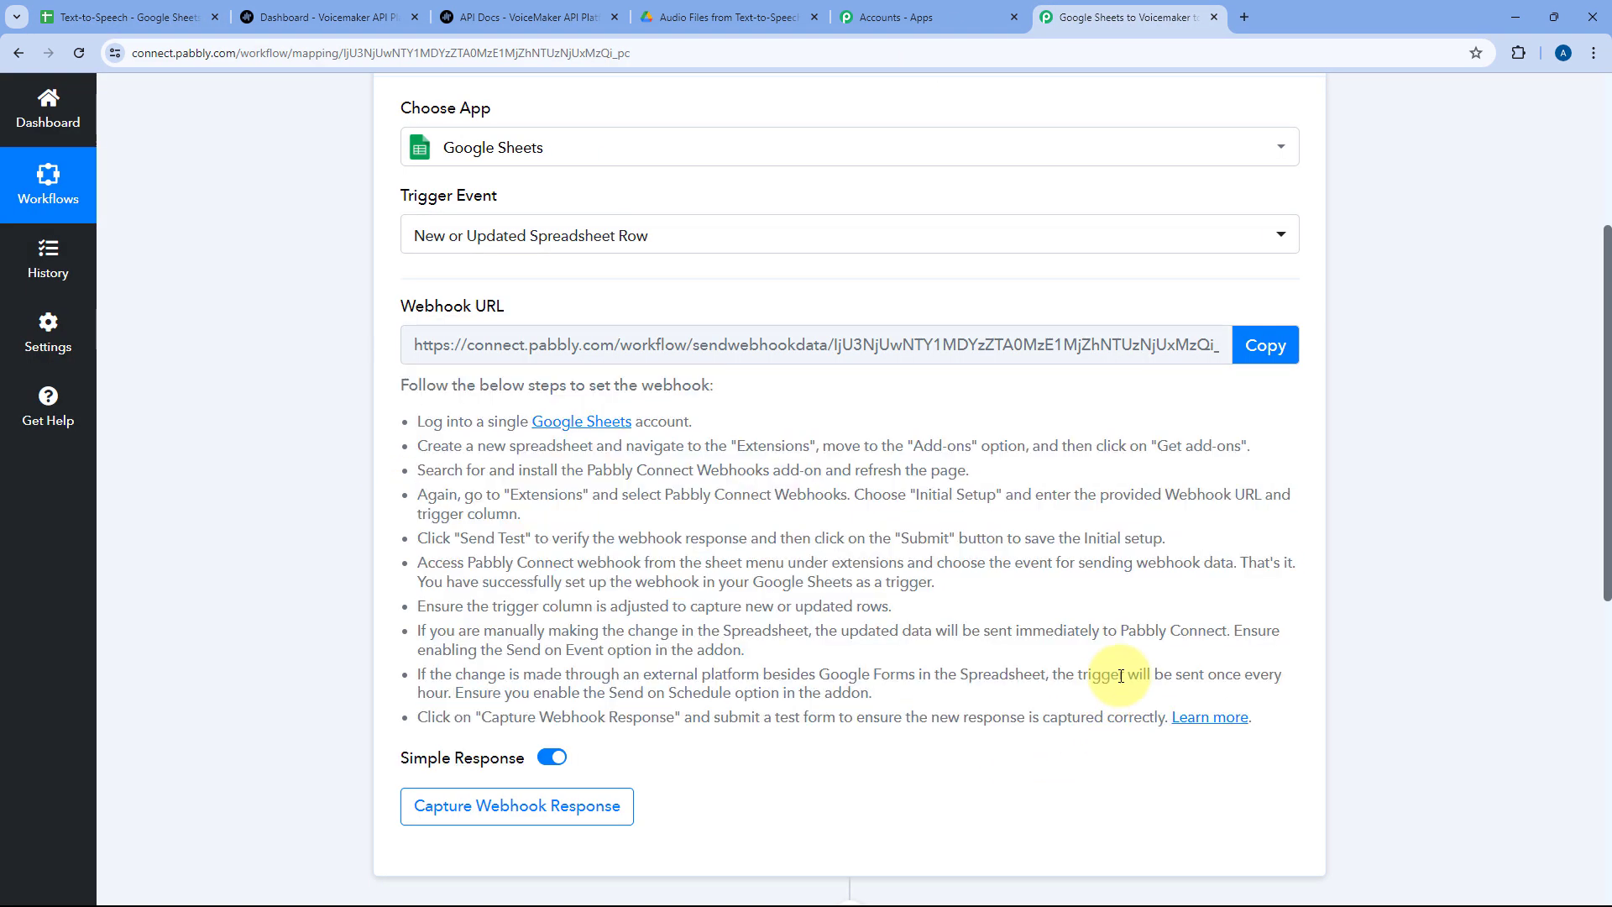
- Copy the trigger's webhook URL to start capturing the response and switch to the Text-to-Speech spreadsheet
{"action": "left_click", "coordinate": [1251, 364]}
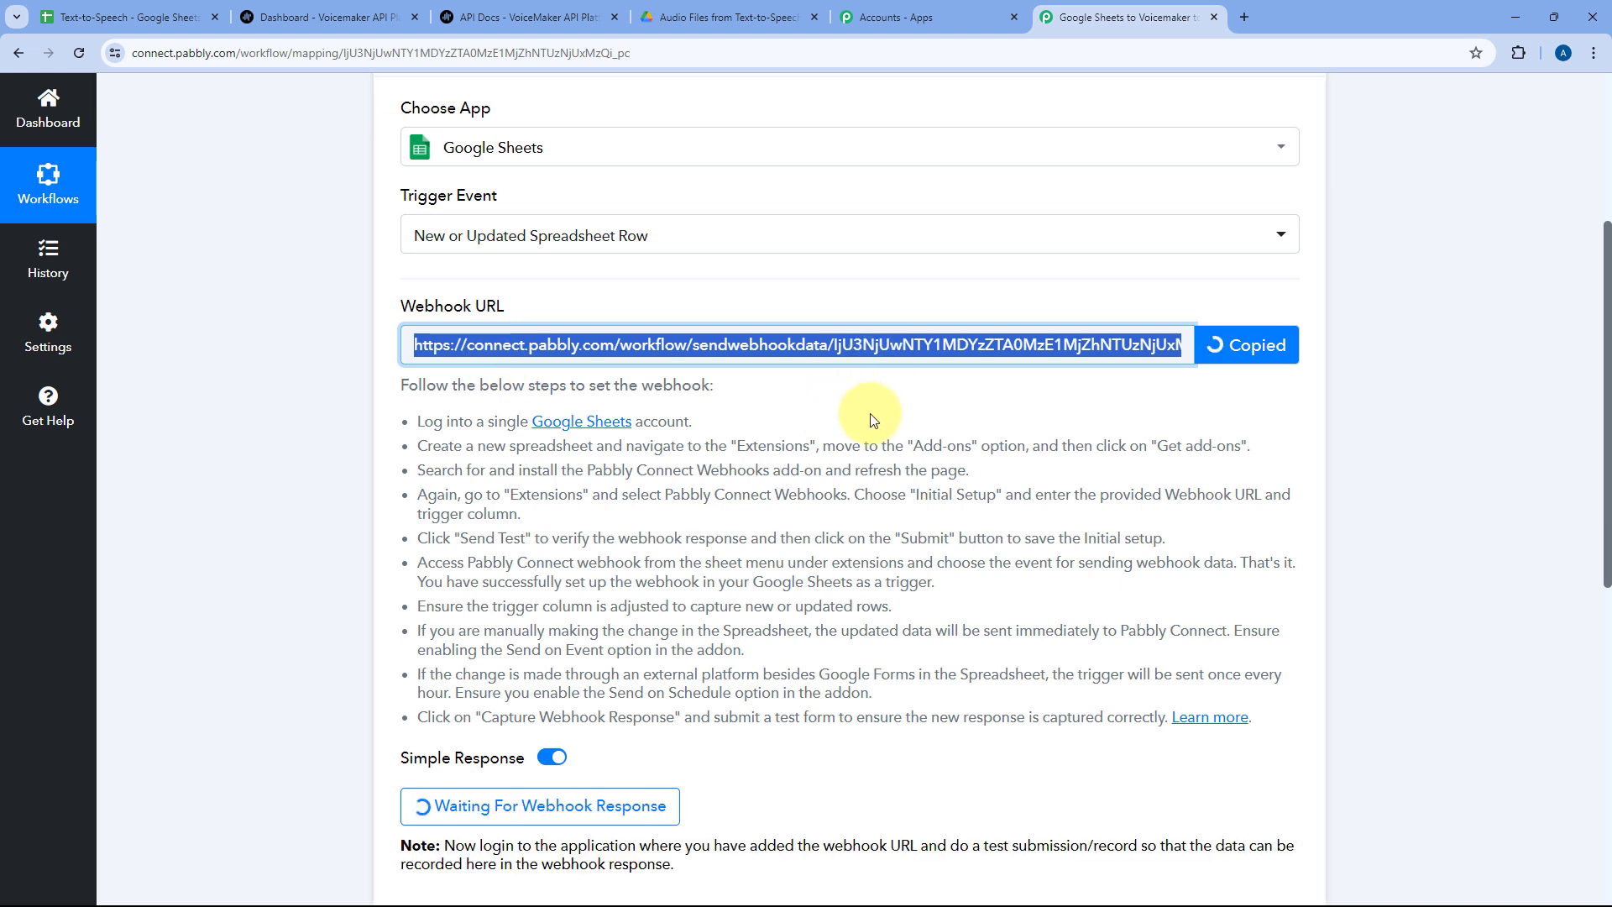
{"action": "scroll", "coordinate": [865, 394], "scroll_direction": "down", "scroll_amount": 1}
{"action": "left_click", "coordinate": [176, 6]}
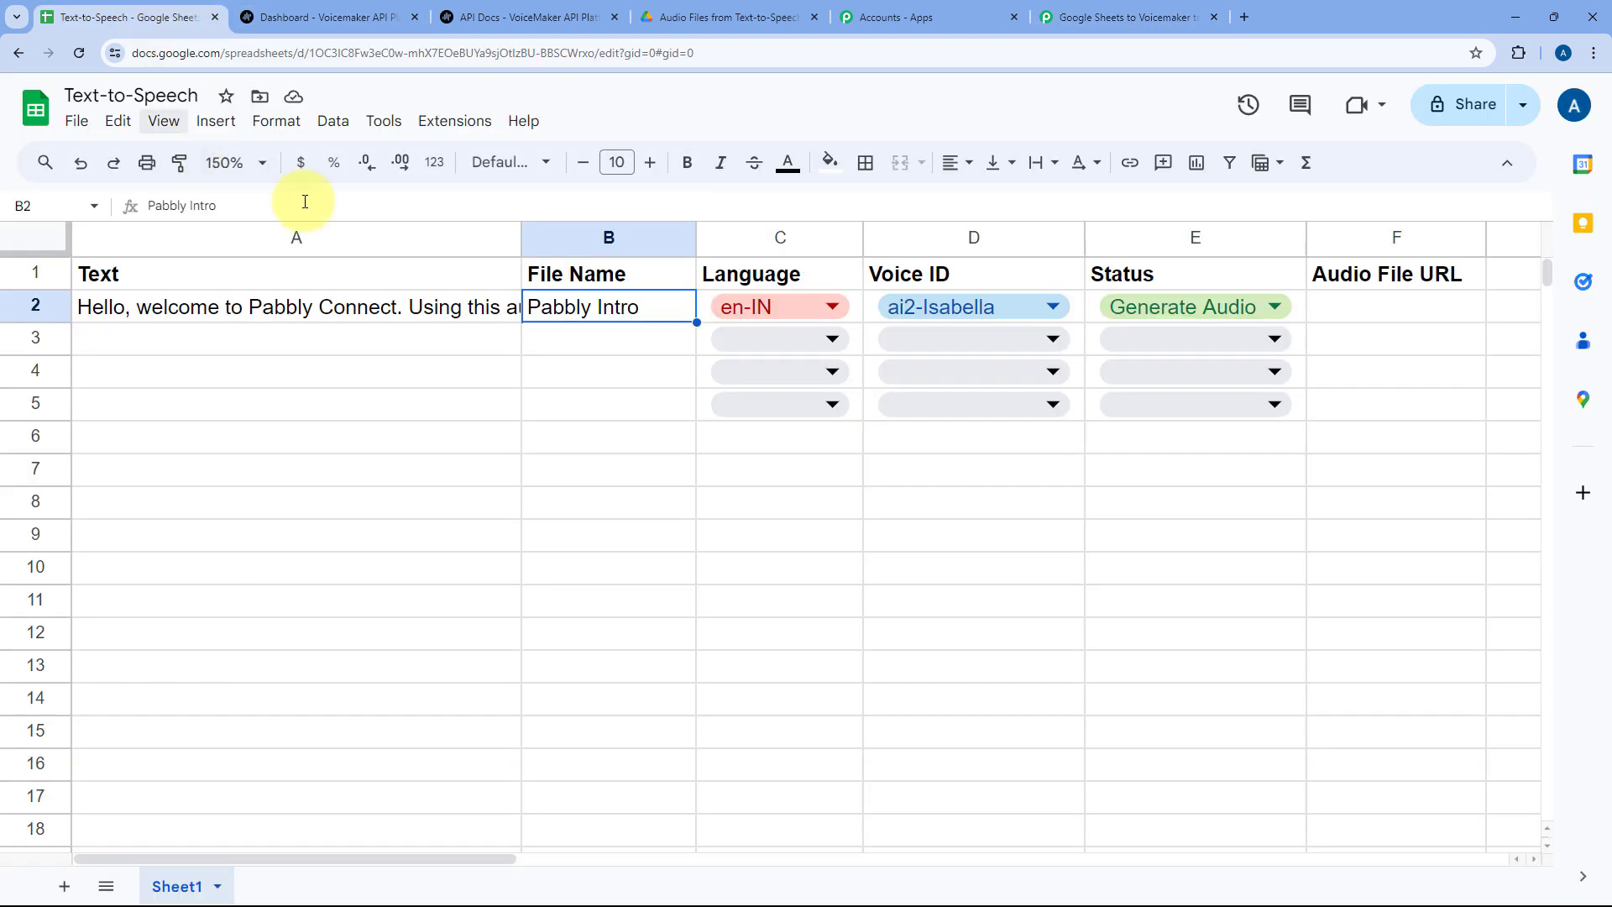
- Search the Google Workspace Marketplace for the Pabbly Connect Webhooks add-on, check its listing and close the marketplace
{"action": "left_click", "coordinate": [454, 124]}
{"action": "mouse_move", "coordinate": [471, 156]}
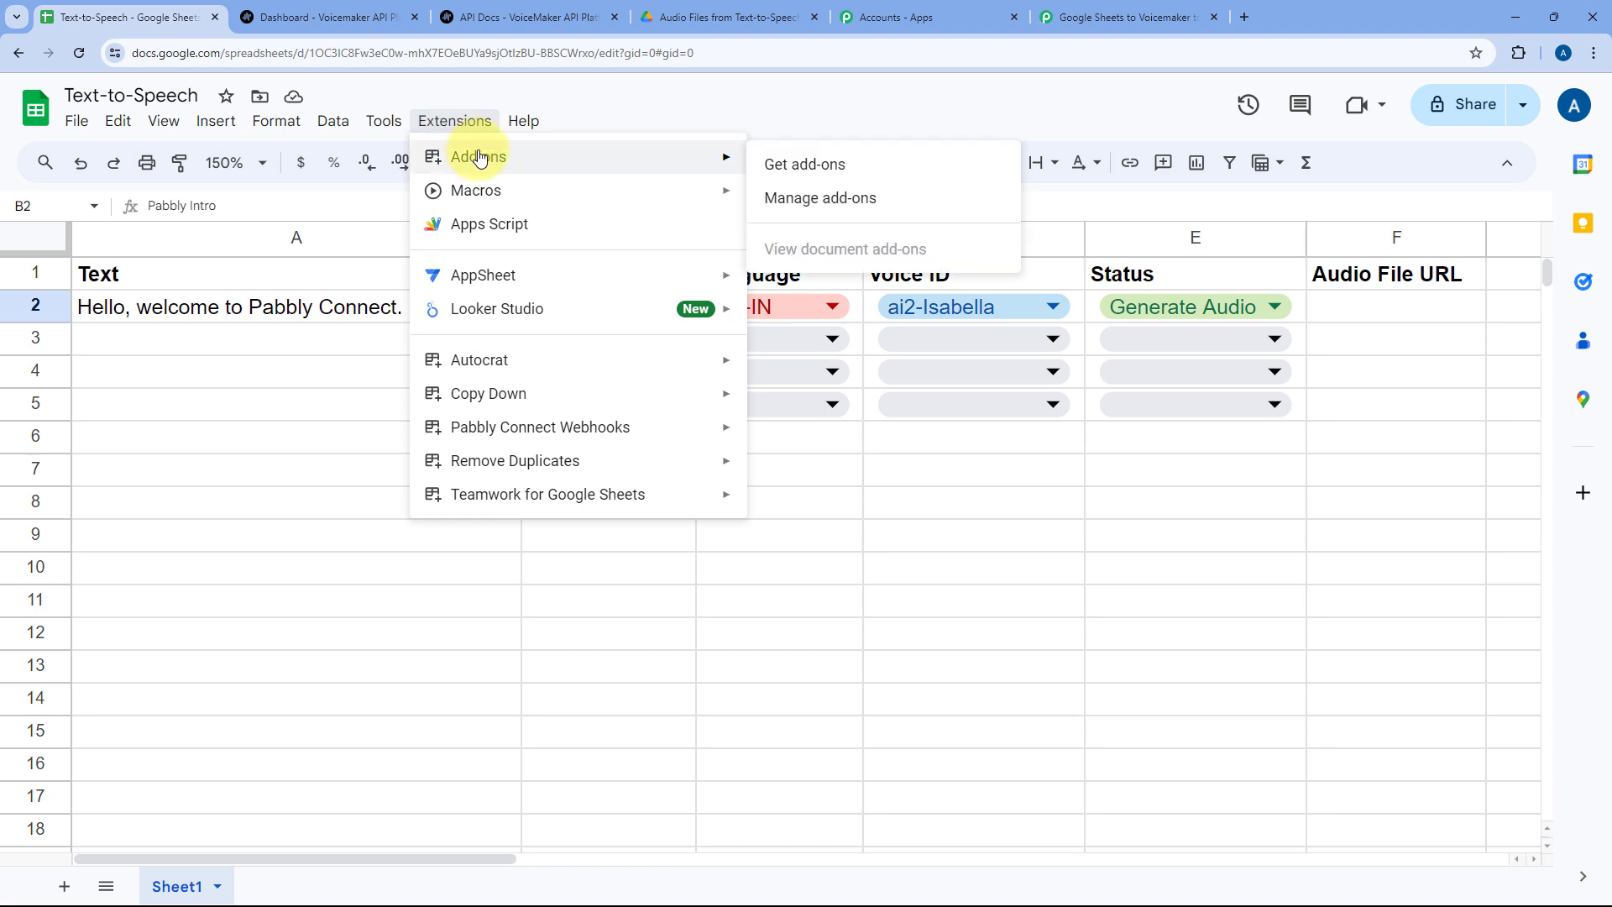
{"action": "left_click", "coordinate": [869, 176]}
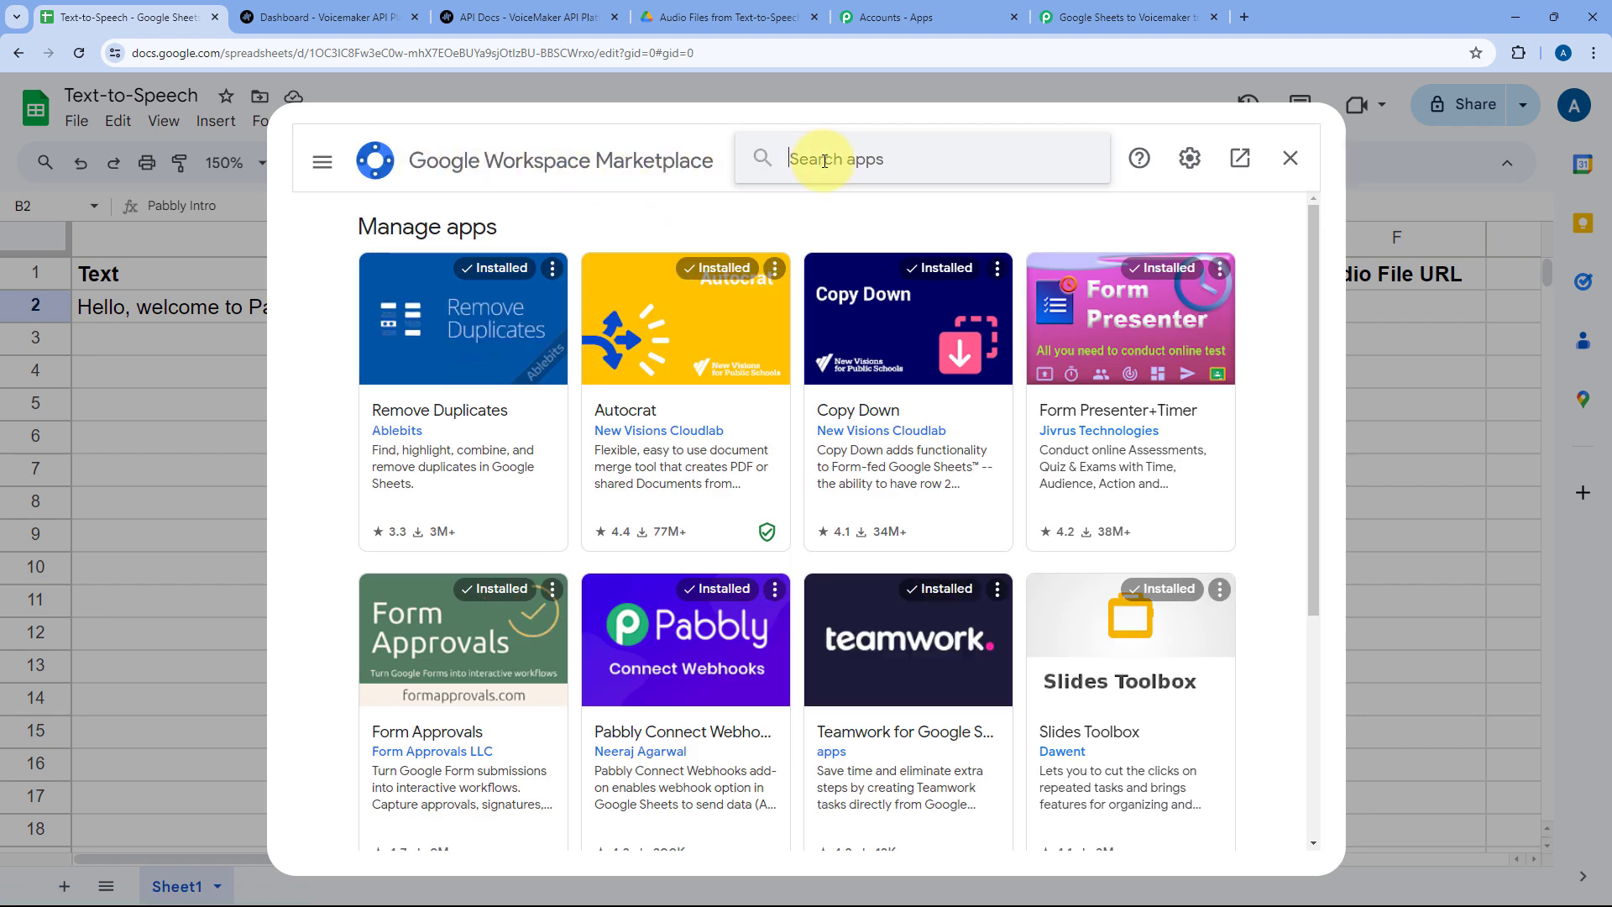
{"action": "left_click", "coordinate": [799, 165]}
{"action": "type", "text": "Pabbl"}
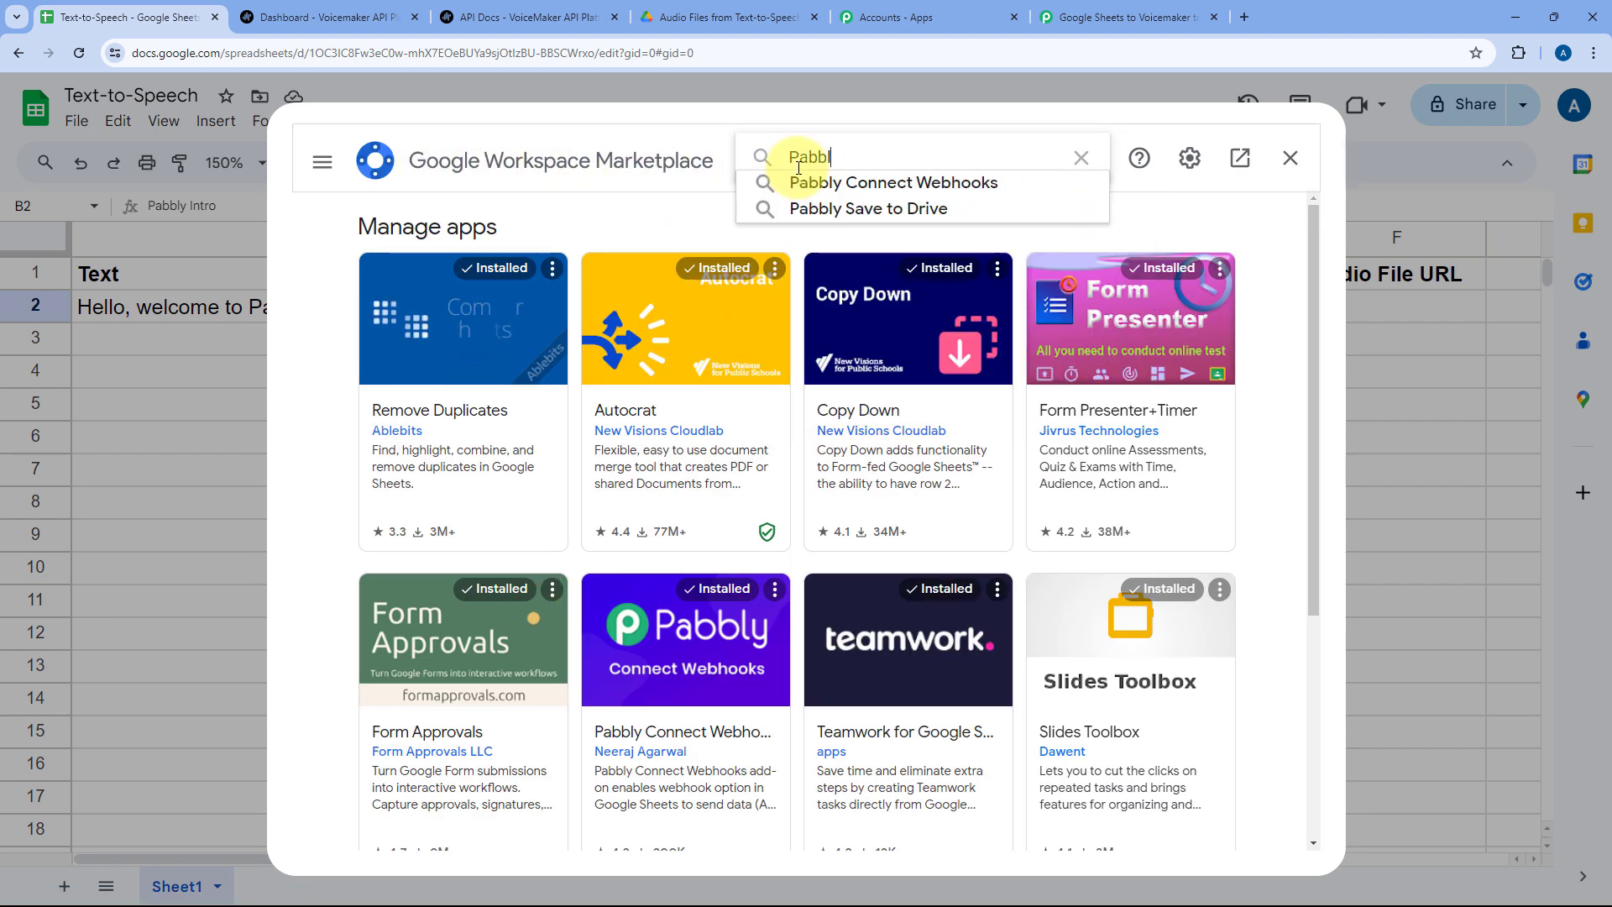
{"action": "key", "text": "Down"}
{"action": "key", "text": "Return"}
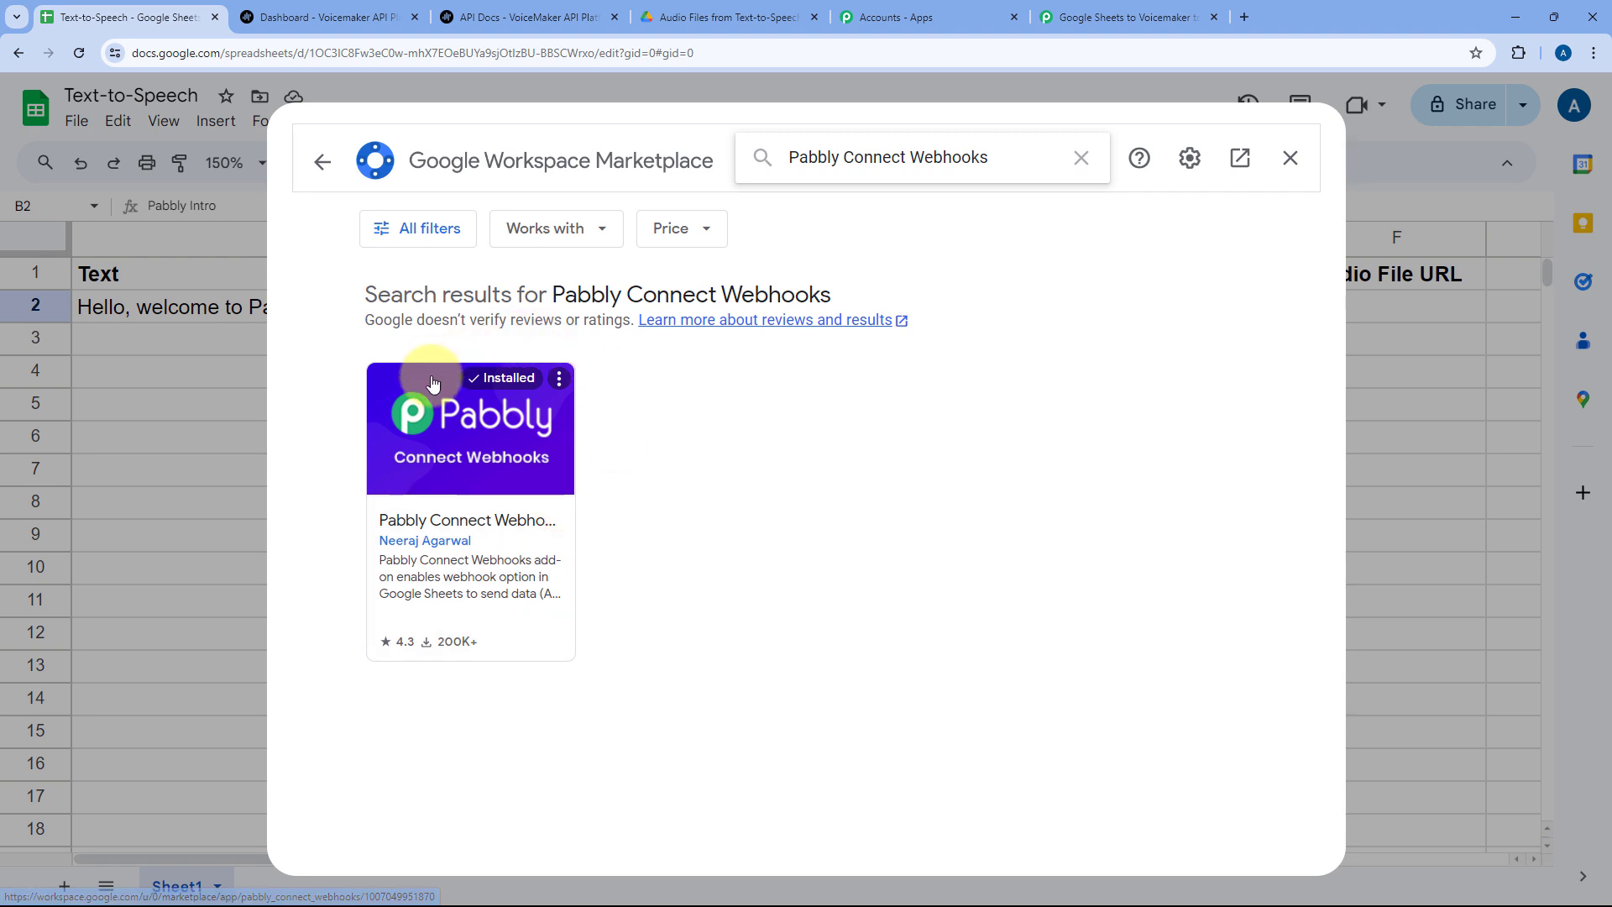
{"action": "left_click", "coordinate": [1289, 160]}
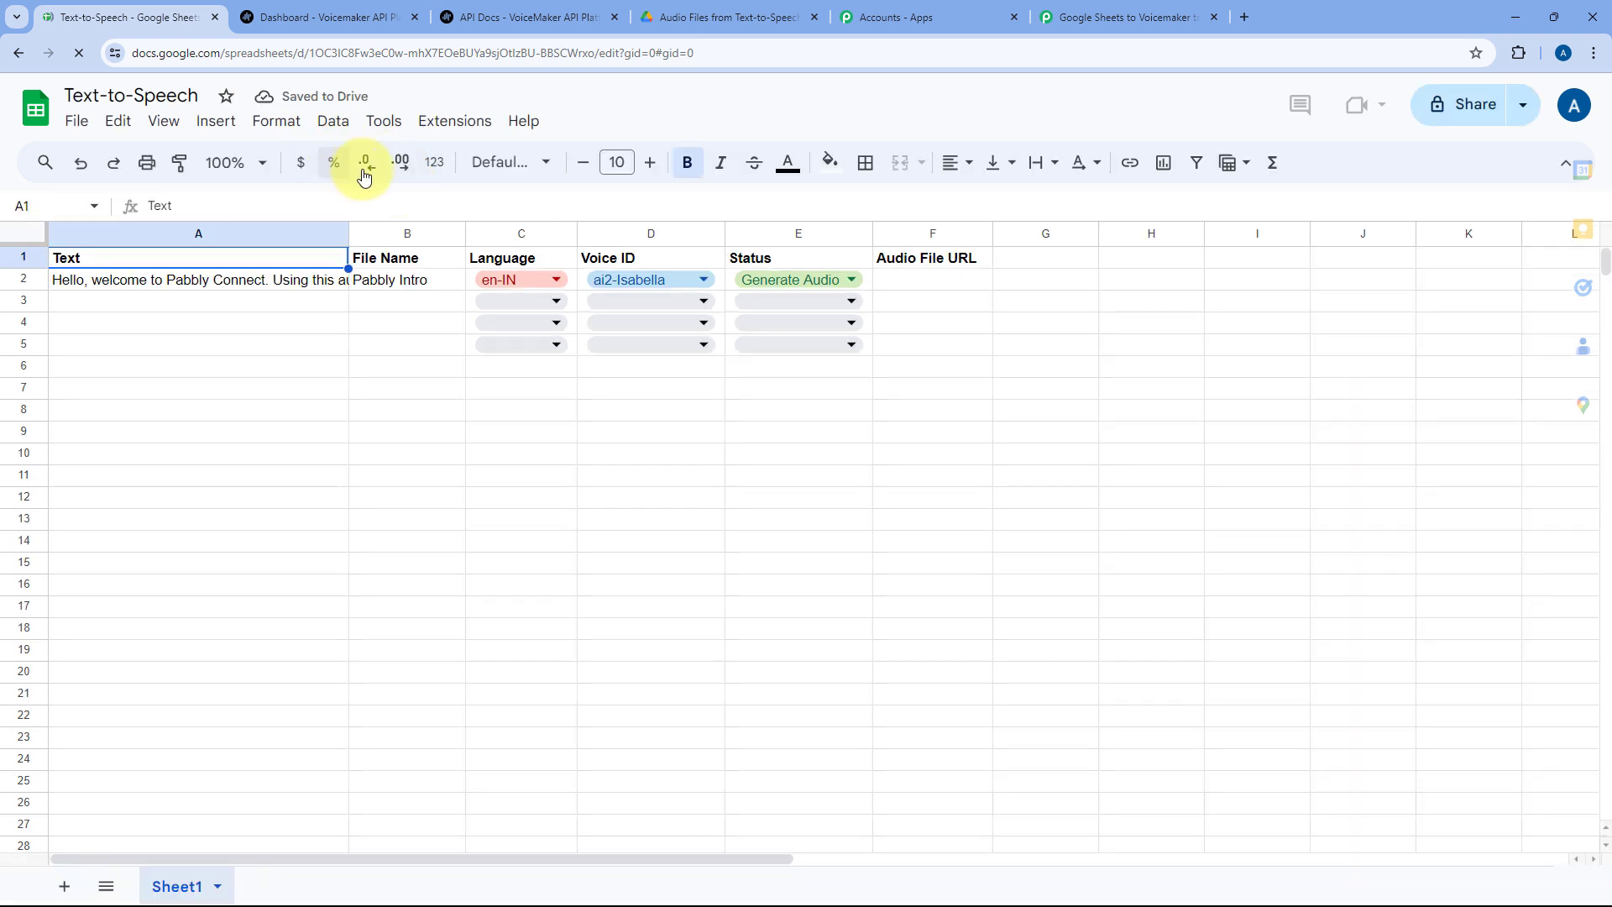
- Open the Pabbly Connect Webhooks add-on's Initial Setup for Sheet1 of the Text-to-Speech spreadsheet
{"action": "left_click", "coordinate": [244, 163]}
{"action": "left_click", "coordinate": [238, 366]}
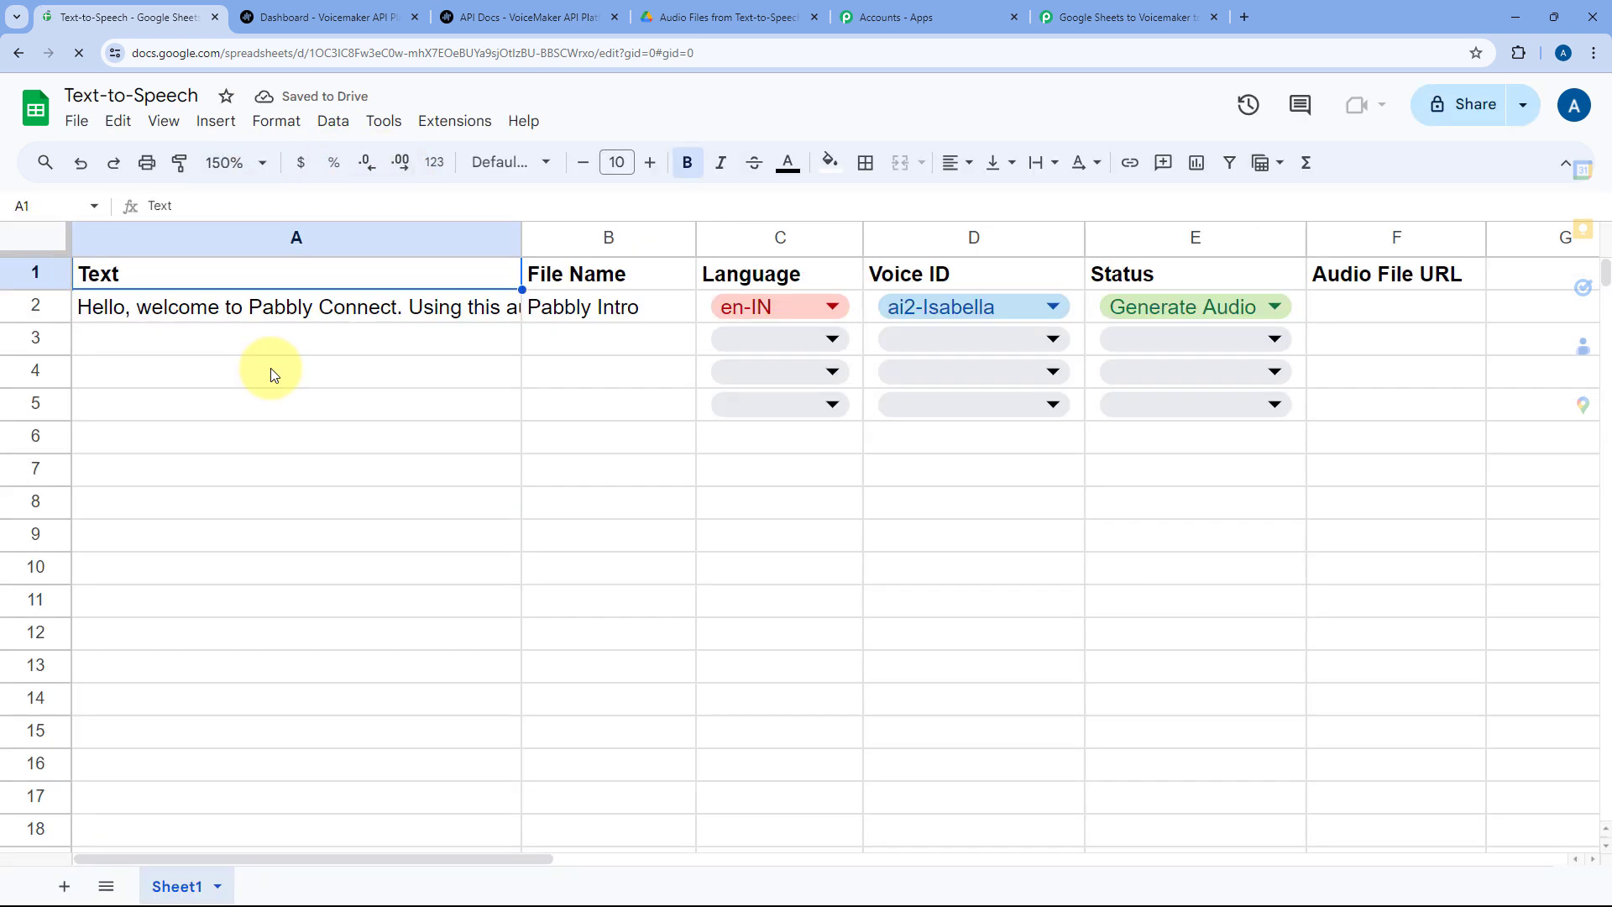
{"action": "left_click", "coordinate": [461, 120]}
{"action": "mouse_move", "coordinate": [554, 413]}
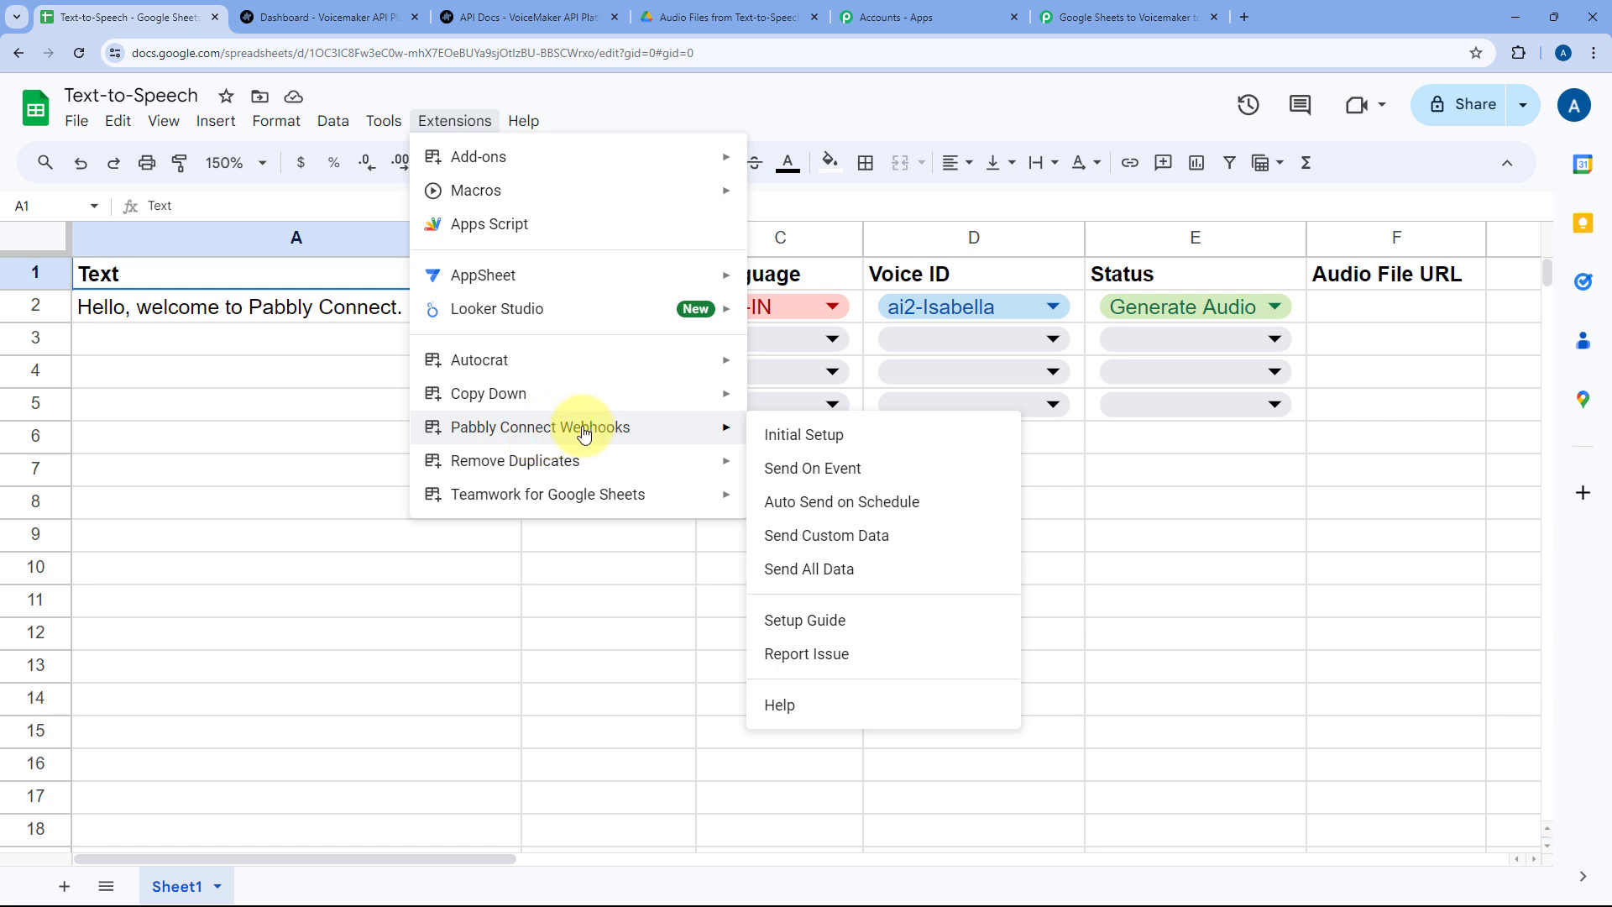
{"action": "left_click", "coordinate": [832, 434]}
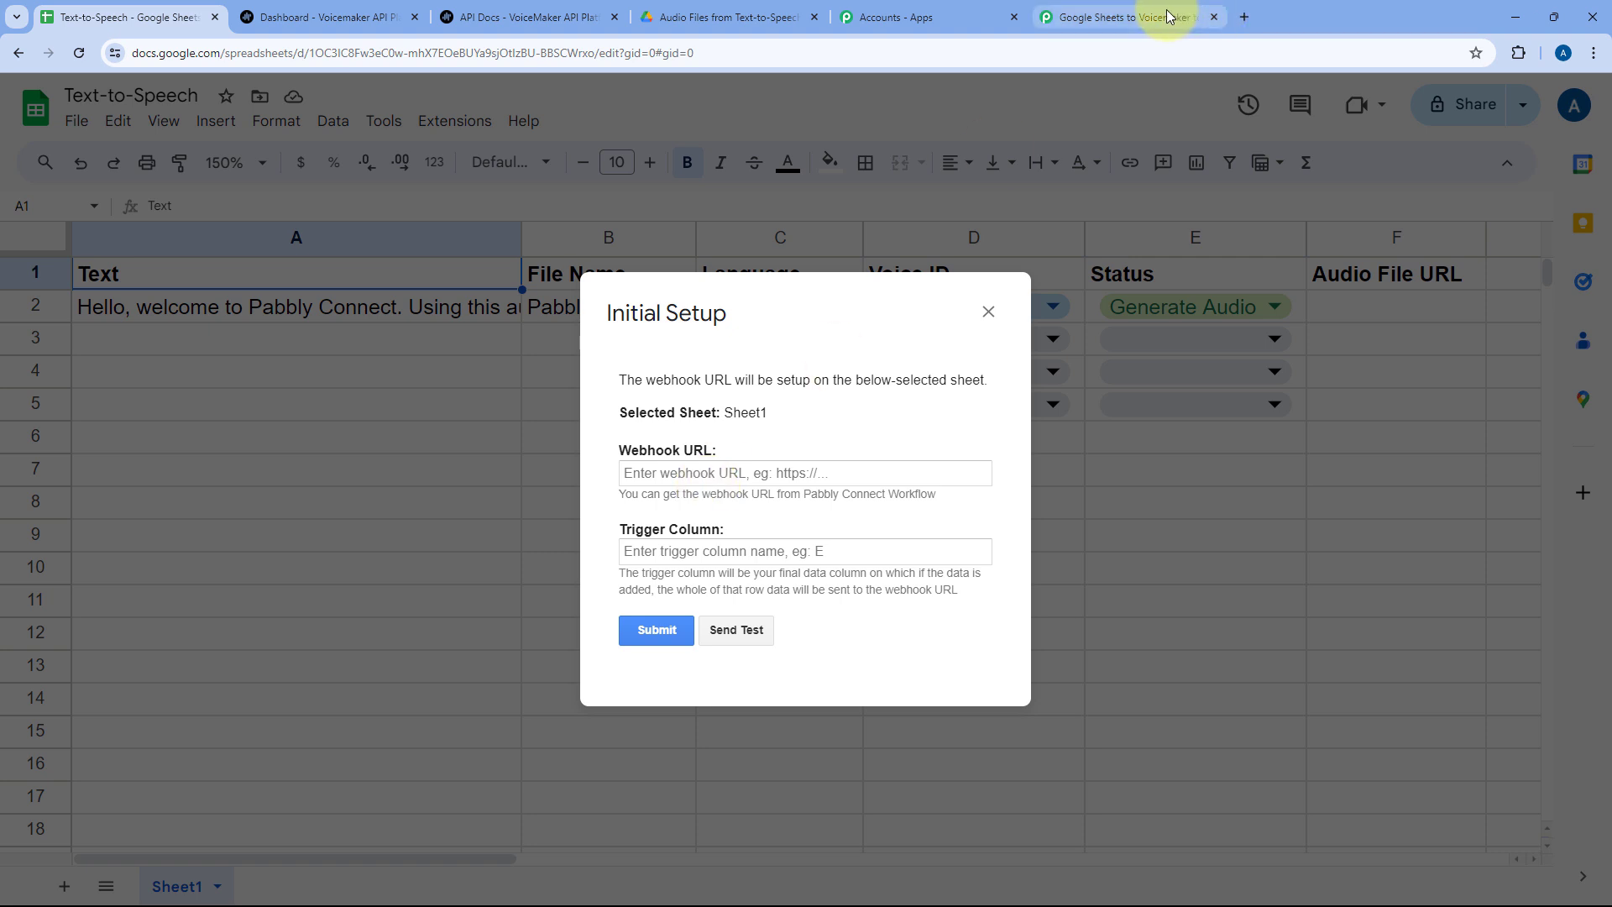
- Copy the webhook URL from the workflow's trigger and paste it as the Webhook URL in the add-on's Initial Setup
{"action": "left_click", "coordinate": [1125, 17]}
{"action": "left_click", "coordinate": [1265, 263]}
{"action": "left_click", "coordinate": [130, 17]}
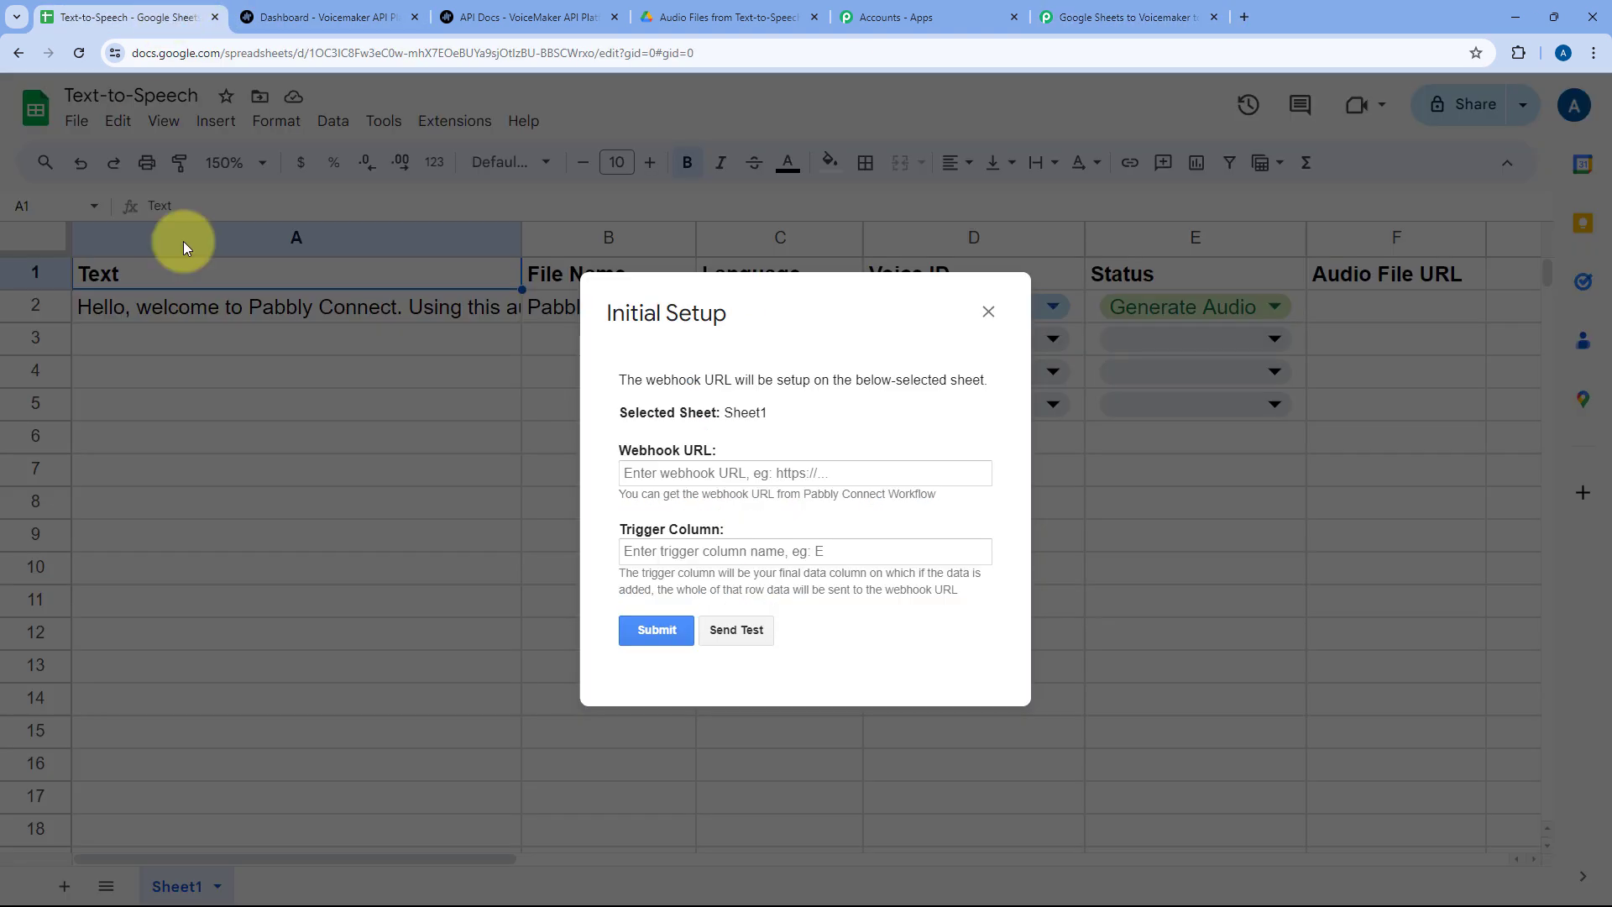
{"action": "right_click", "coordinate": [641, 470]}
{"action": "left_click", "coordinate": [719, 252]}
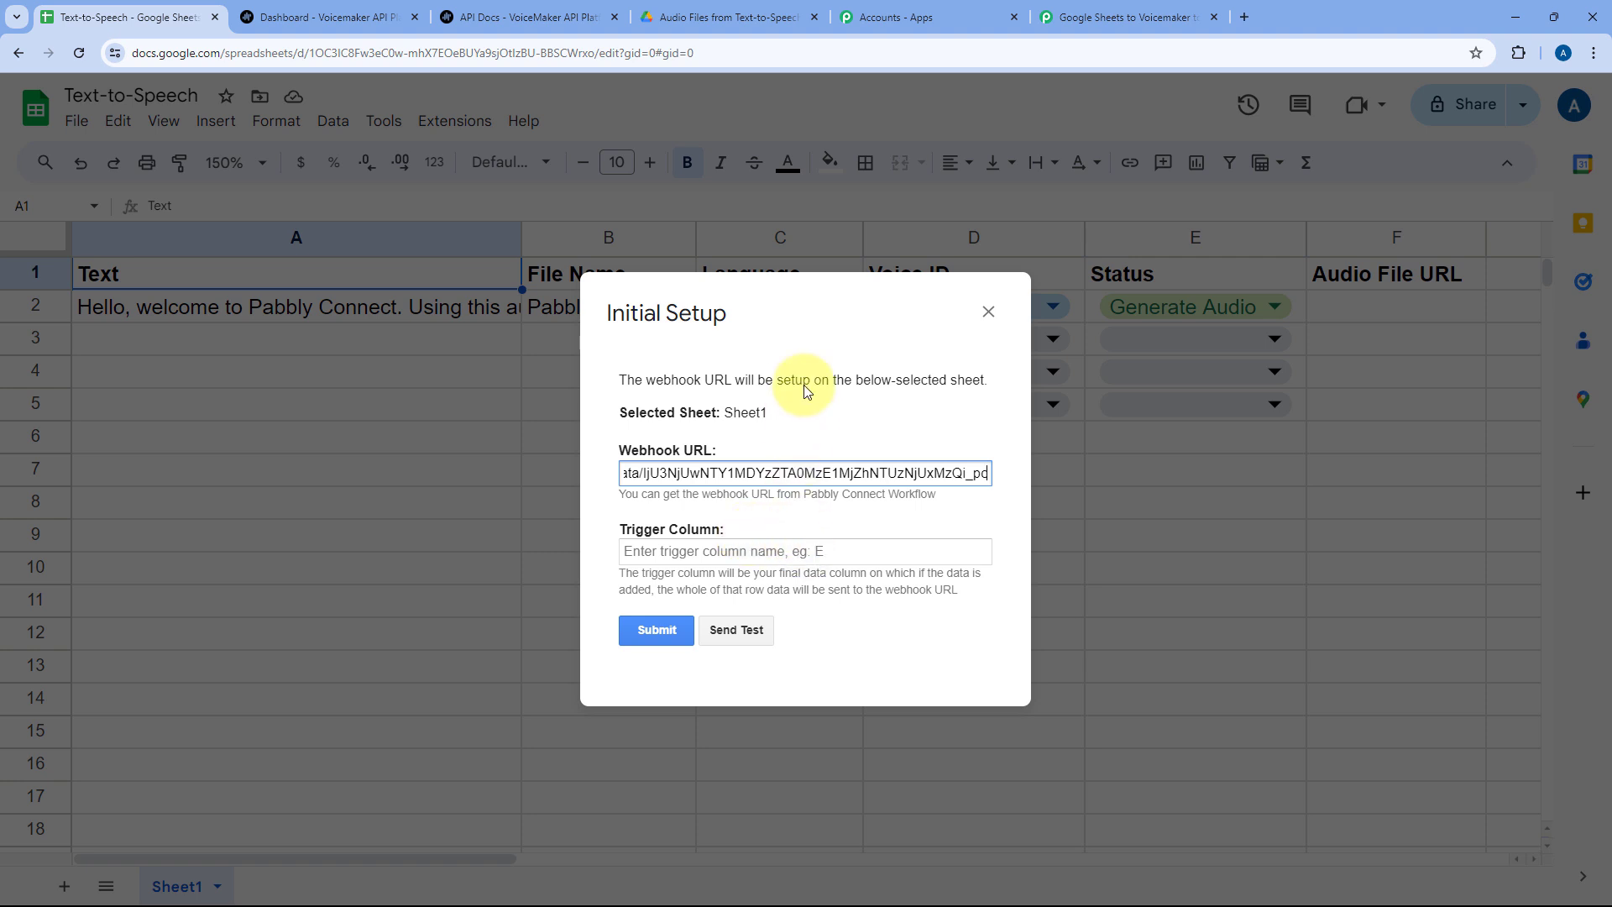
- Move the Initial Setup dialog clear of the spreadsheet's data and set the Trigger Column to E
{"action": "left_click_drag", "start_coordinate": [774, 347], "coordinate": [598, 475]}
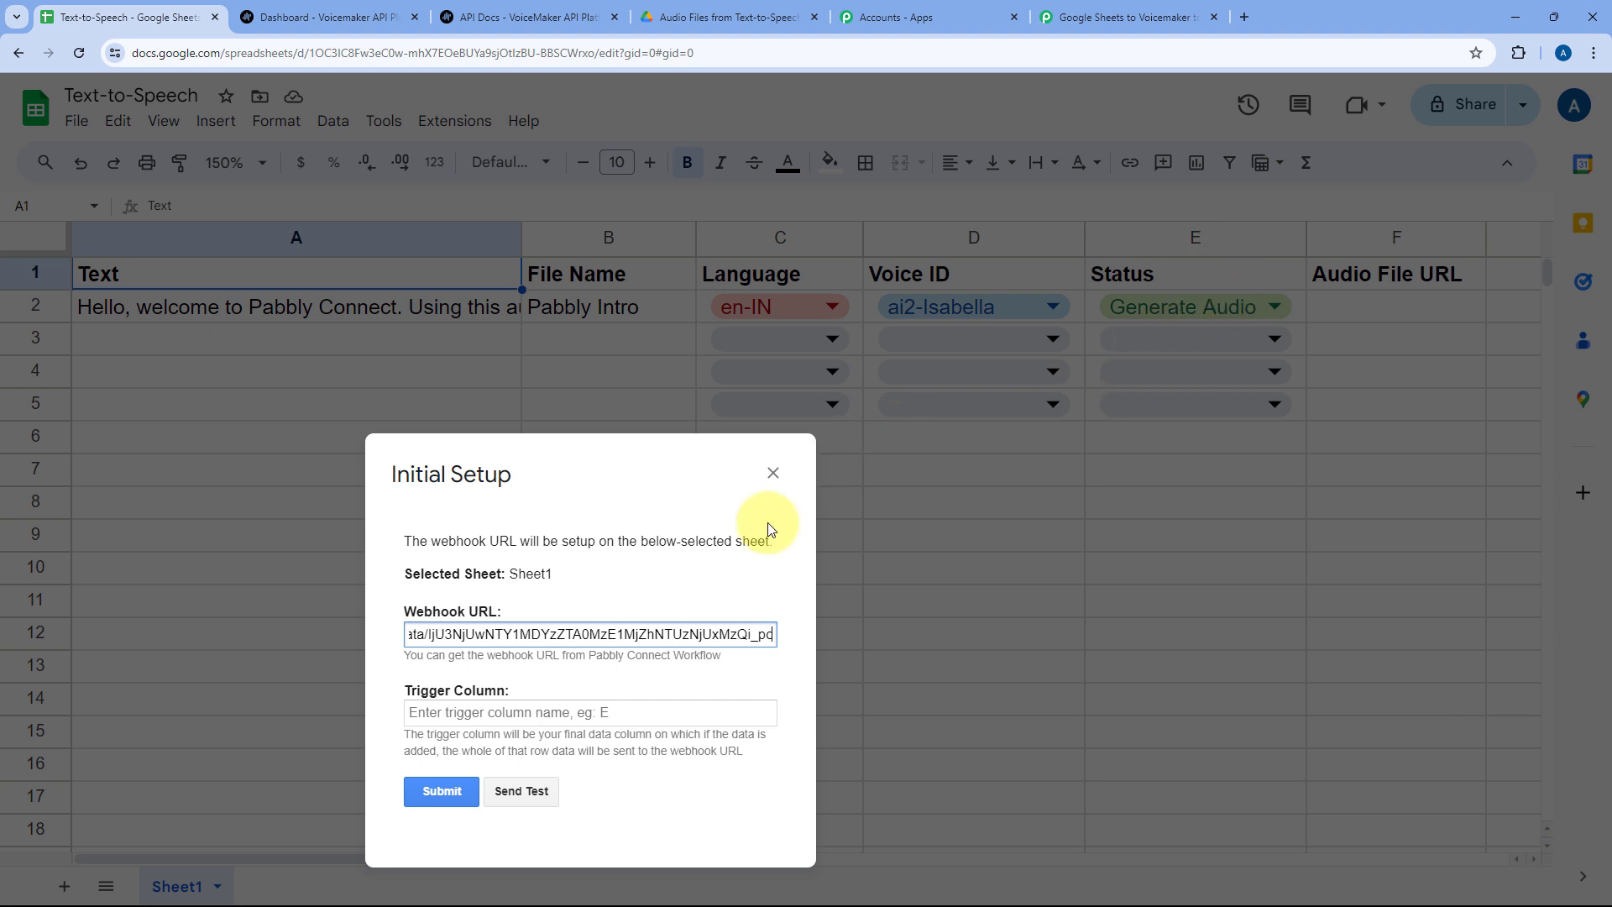
{"action": "left_click_drag", "start_coordinate": [589, 477], "coordinate": [522, 398]}
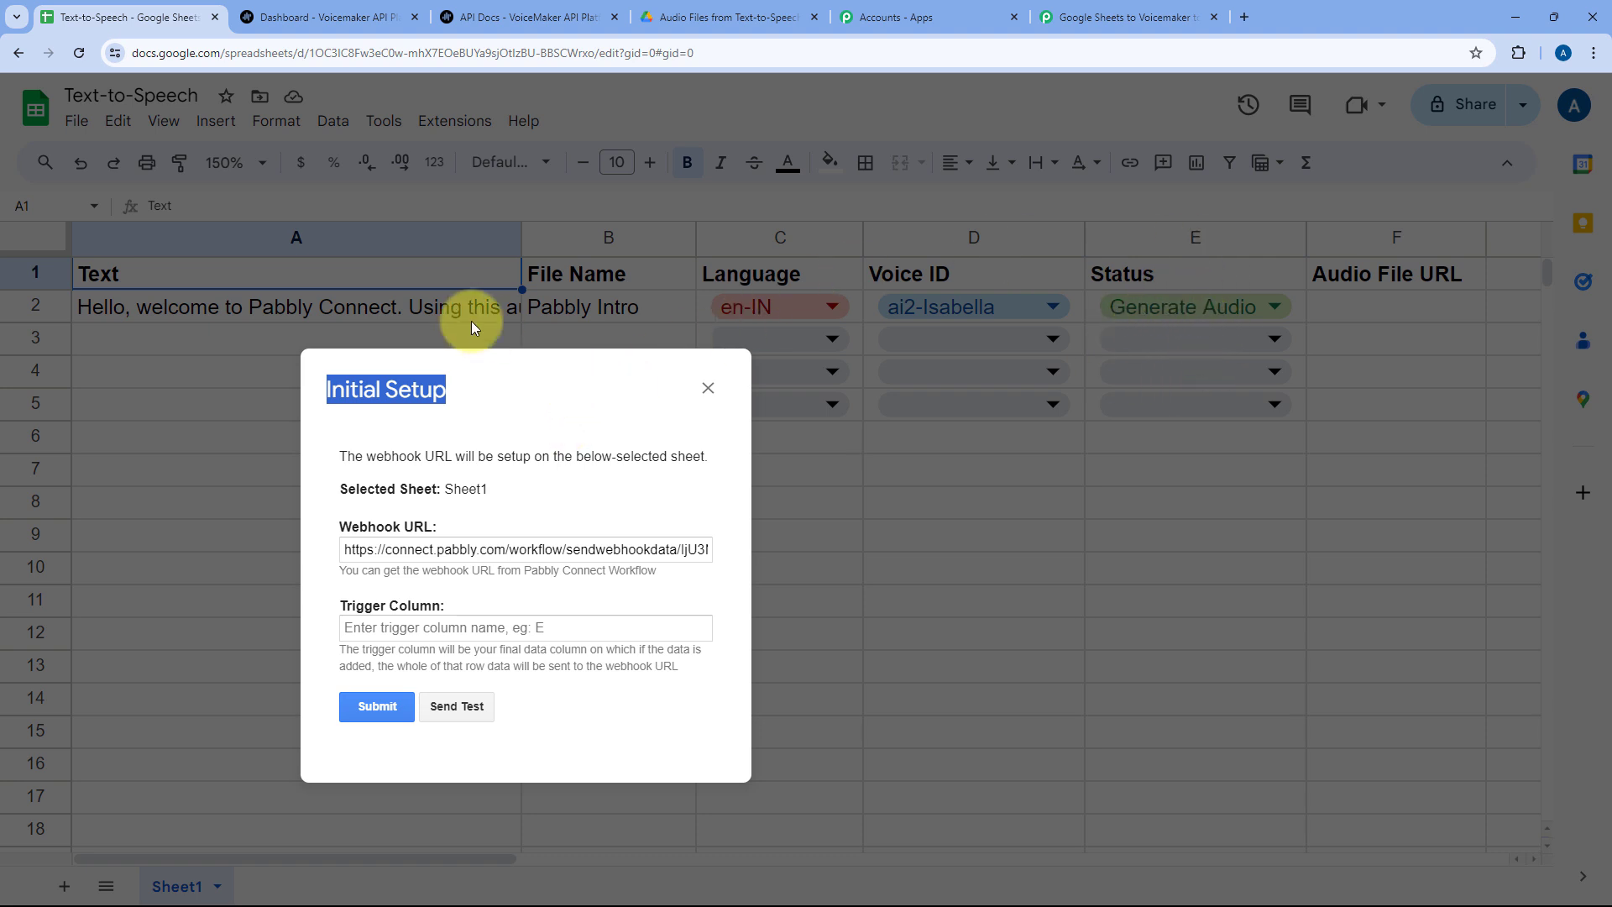
{"action": "left_click", "coordinate": [451, 622]}
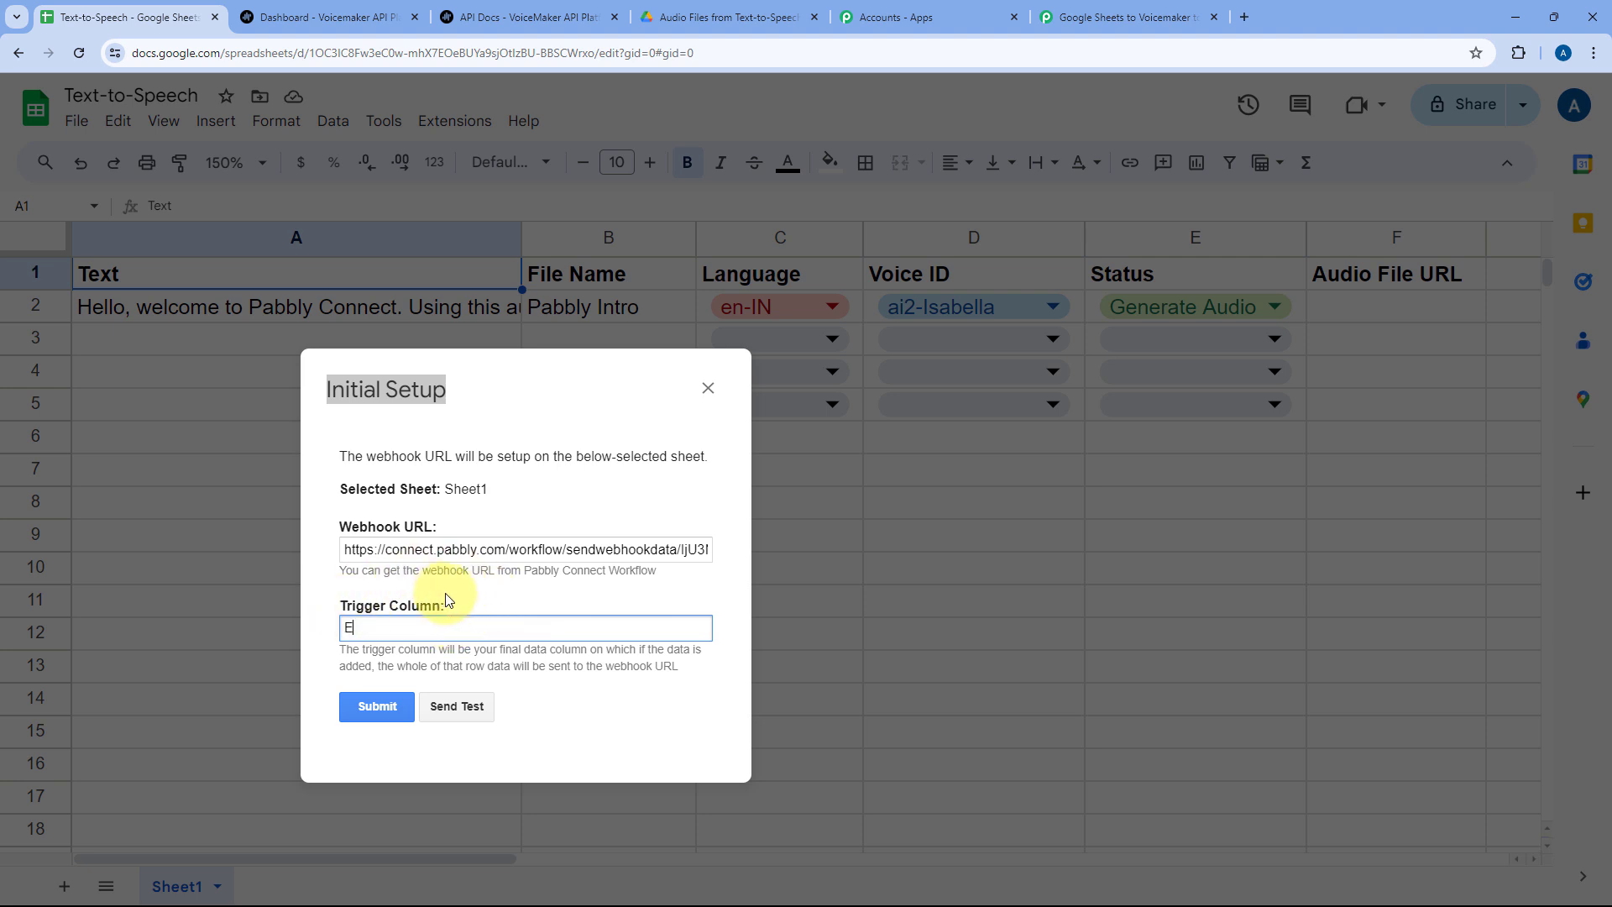
{"action": "left_click_drag", "start_coordinate": [540, 396], "coordinate": [670, 351]}
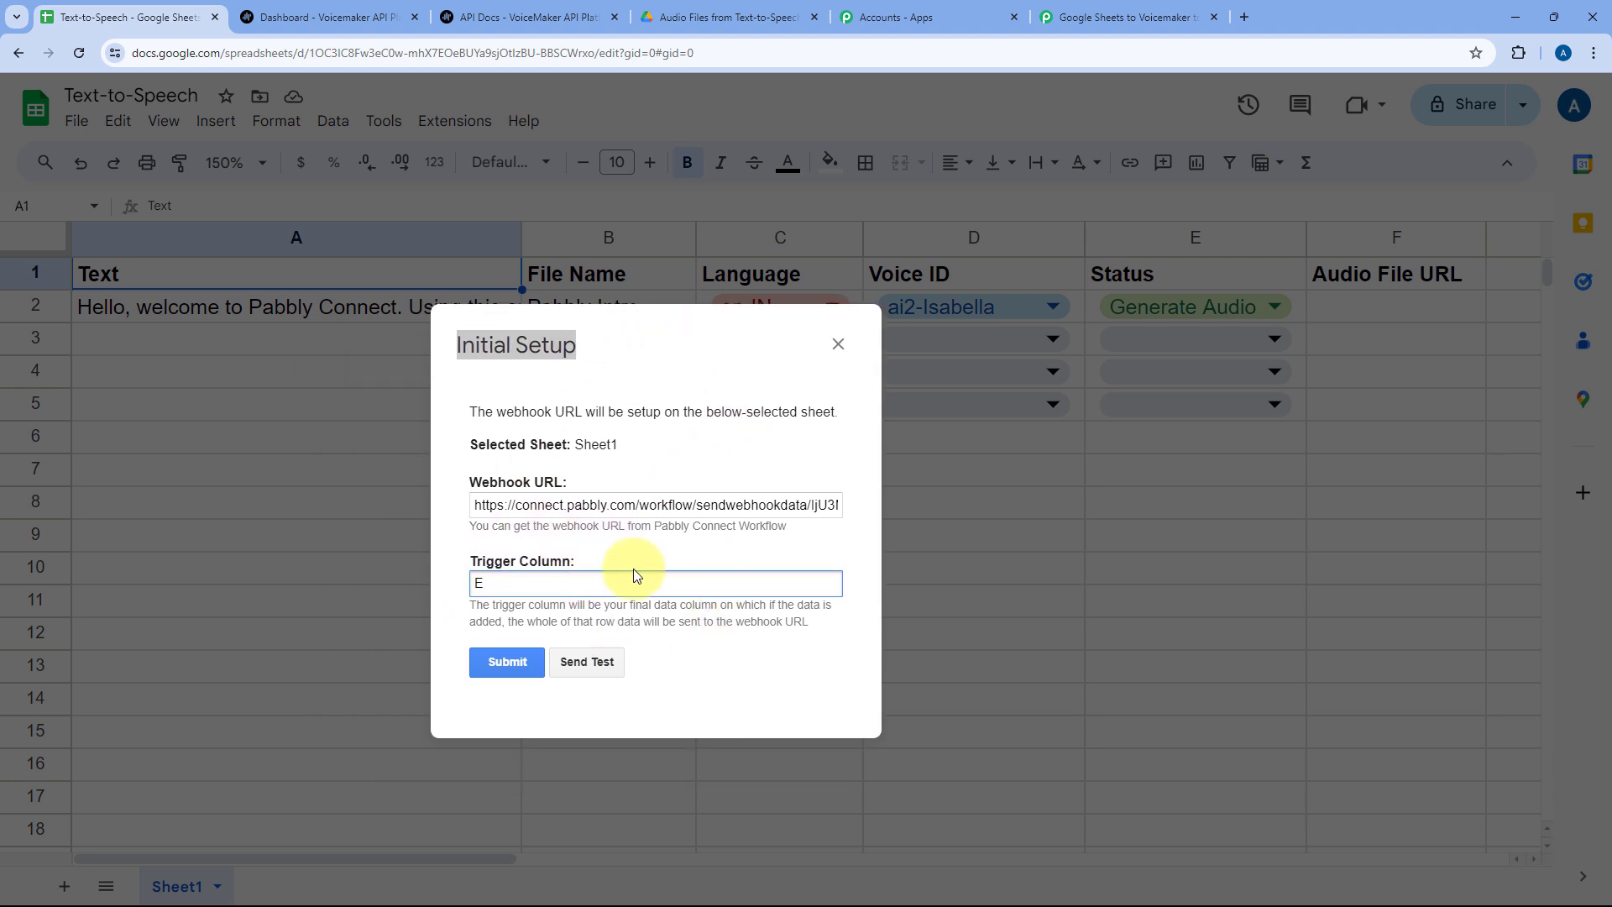
- Send a test of the row data to the webhook, read the test message, and submit the Initial Setup
{"action": "left_click", "coordinate": [593, 663]}
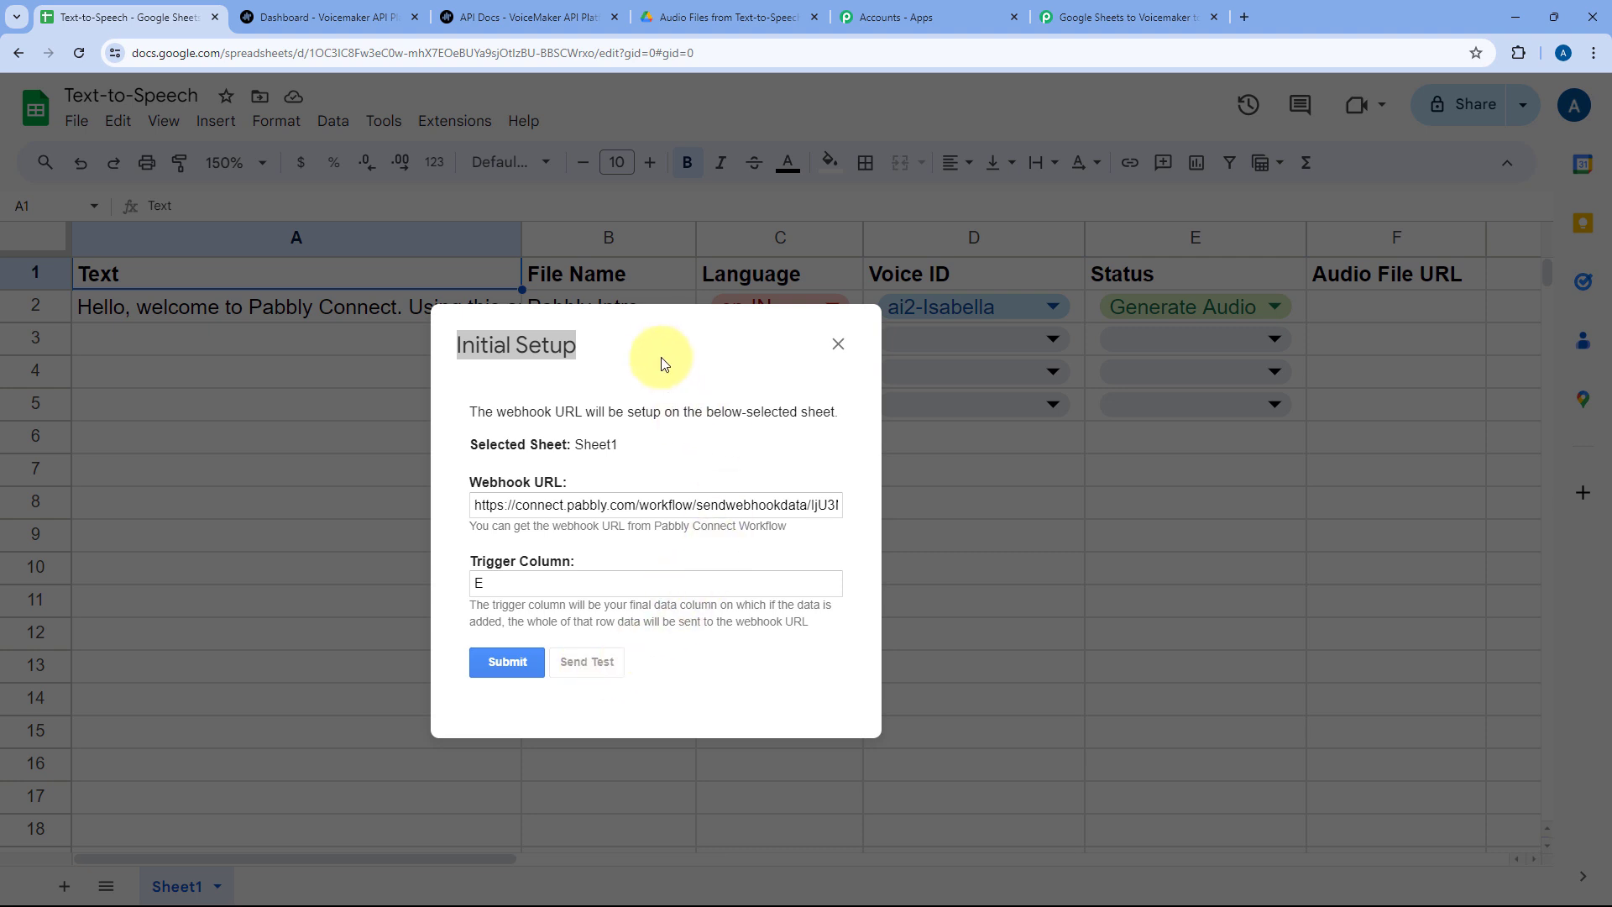
{"action": "left_click_drag", "start_coordinate": [658, 362], "coordinate": [661, 444]}
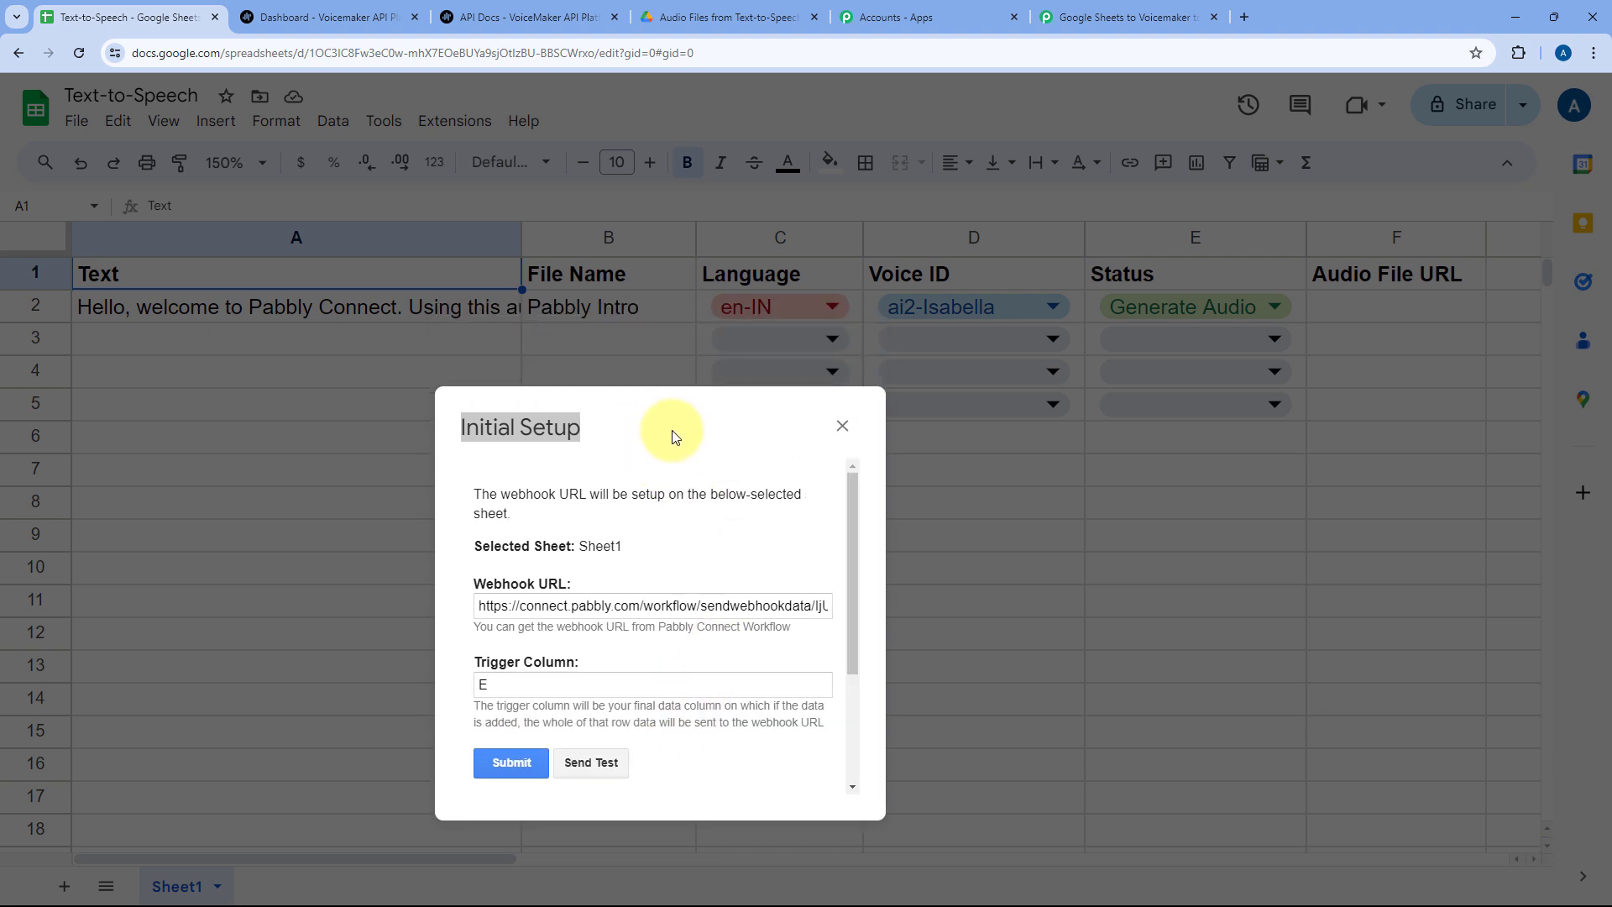
{"action": "scroll", "coordinate": [588, 630], "scroll_direction": "down", "scroll_amount": 2}
{"action": "left_click_drag", "start_coordinate": [467, 636], "coordinate": [654, 630]}
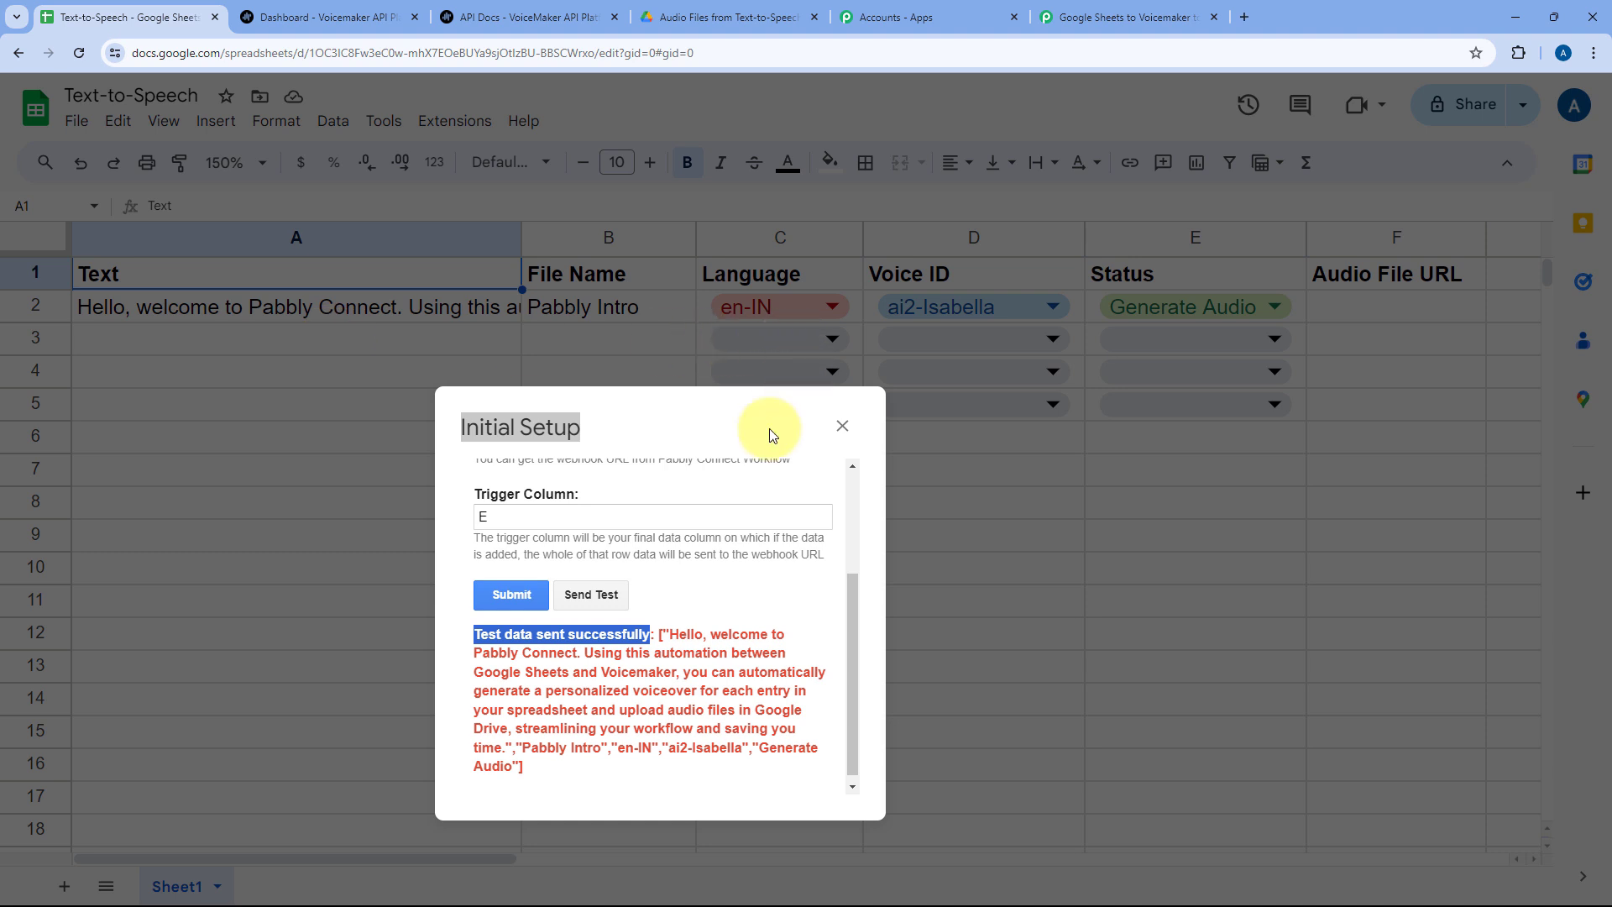
{"action": "left_click_drag", "start_coordinate": [741, 441], "coordinate": [823, 386]}
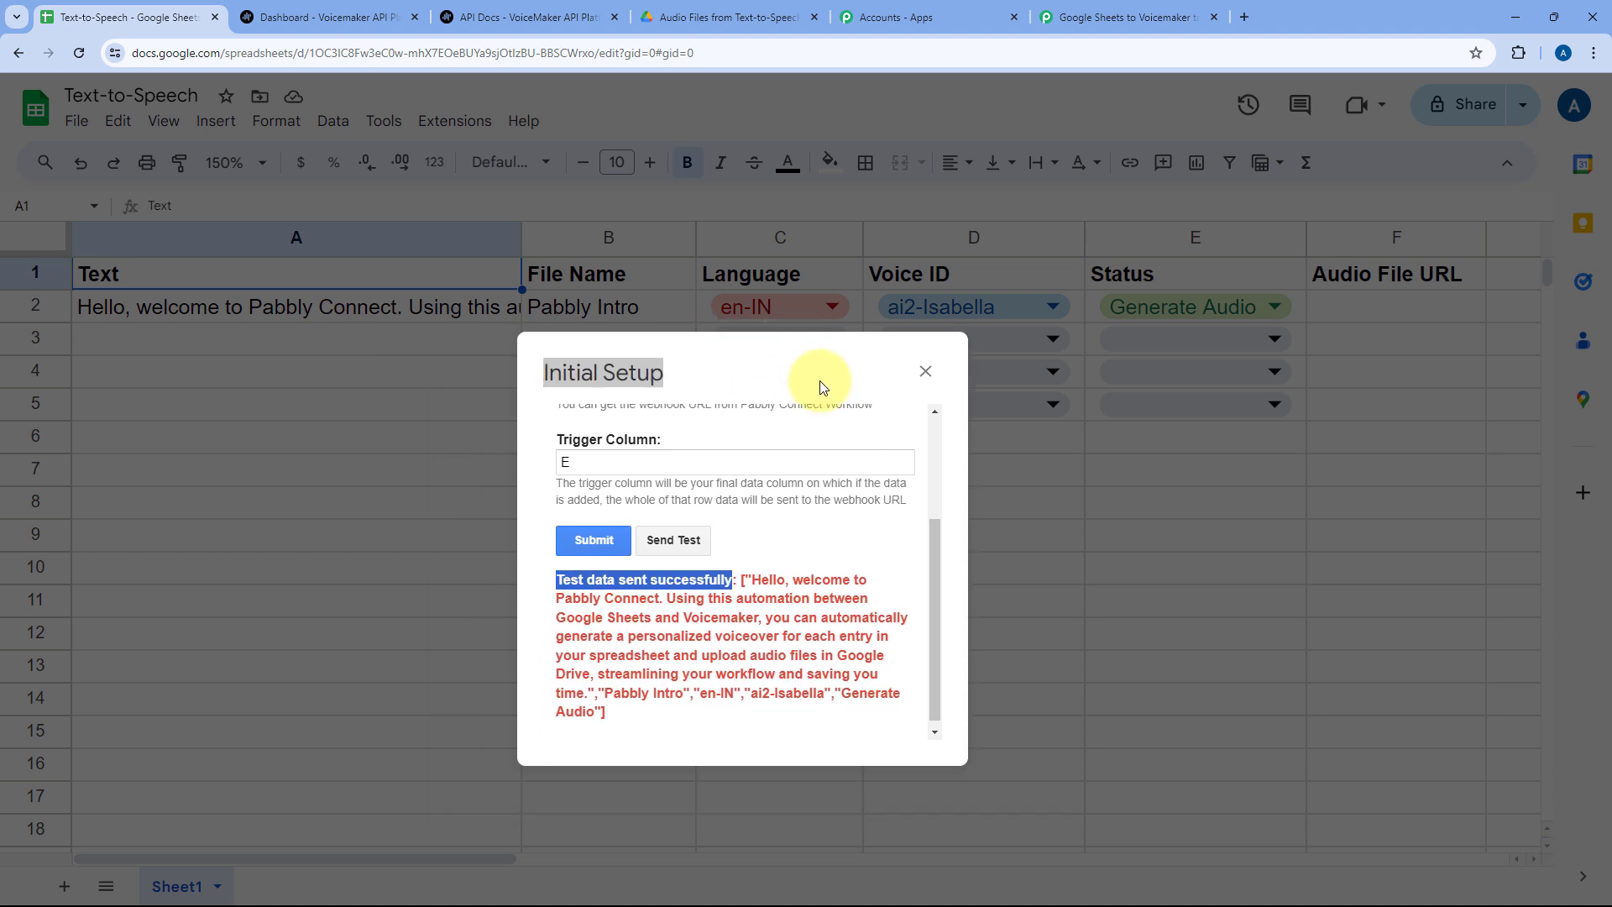
{"action": "left_click", "coordinate": [601, 542]}
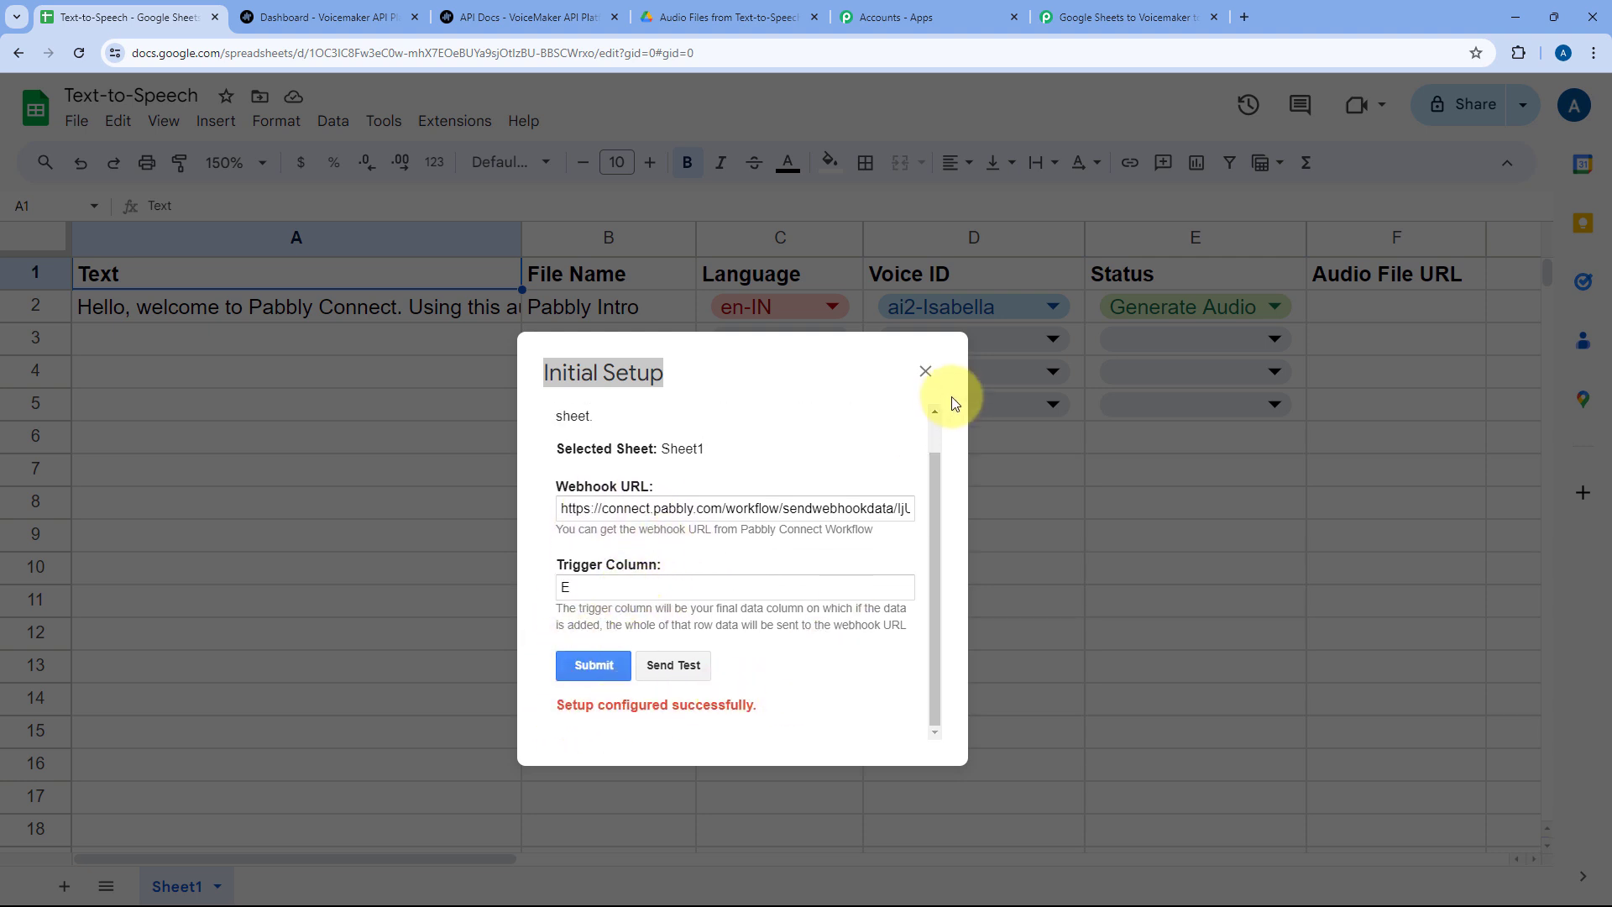
{"action": "left_click", "coordinate": [925, 372]}
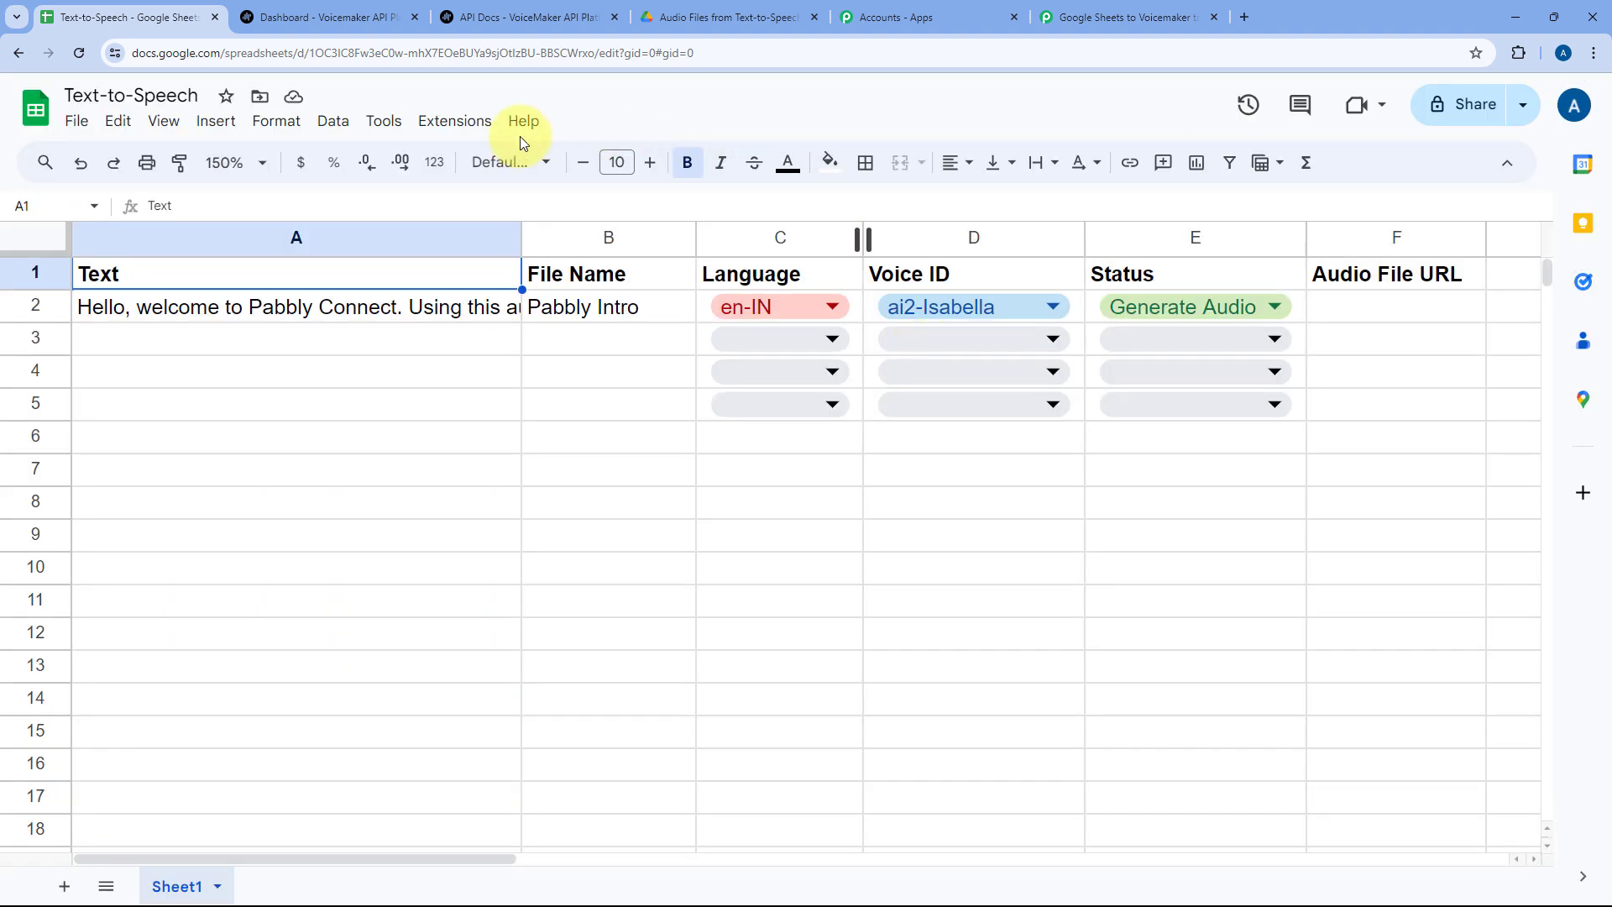
- Enable the Send On Event option of the Pabbly Connect Webhooks add-on
{"action": "left_click", "coordinate": [455, 121]}
{"action": "mouse_move", "coordinate": [565, 427]}
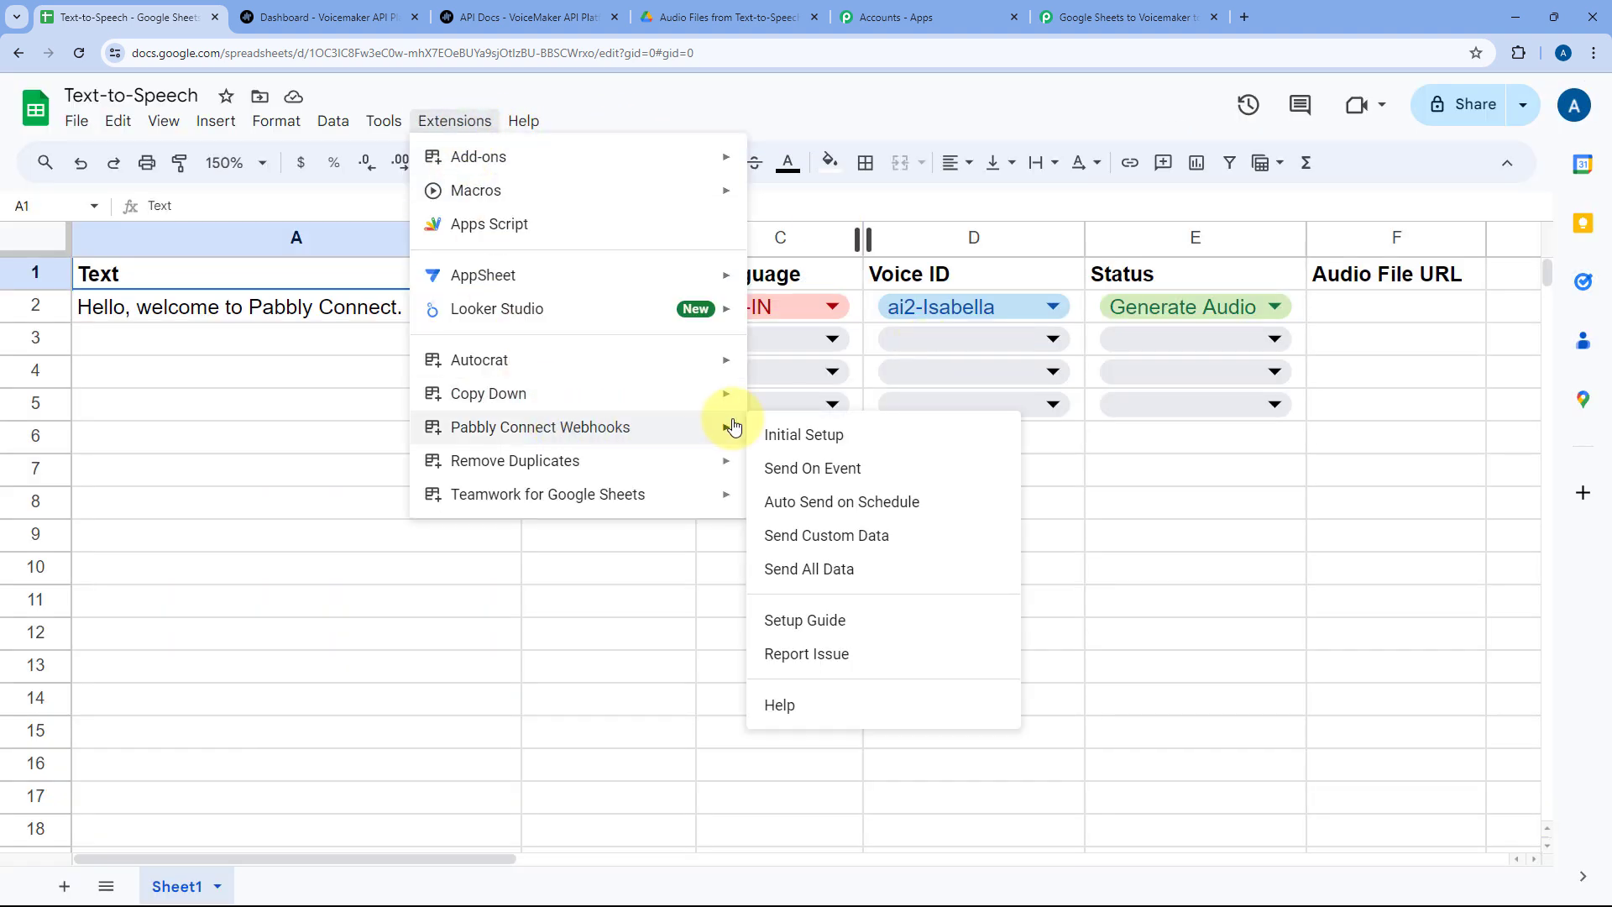
{"action": "left_click", "coordinate": [771, 476]}
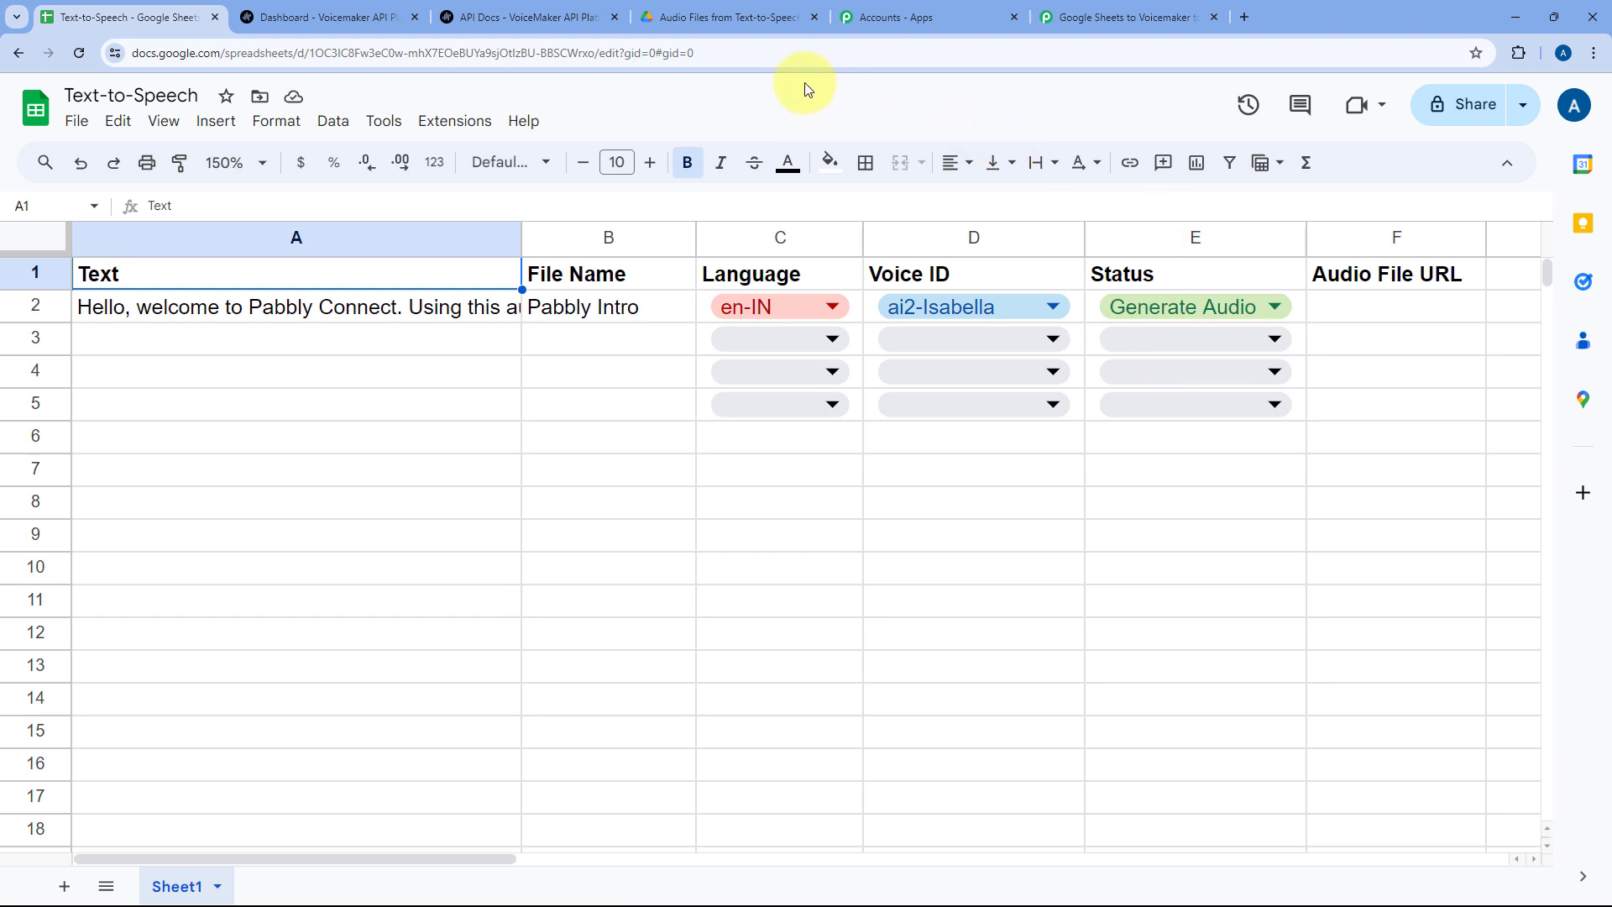
- Examine the response captured in the workflow's trigger, comparing the Voice ID with the spreadsheet and checking the TriggerColumn value
{"action": "left_click", "coordinate": [1121, 17]}
{"action": "scroll", "coordinate": [303, 422], "scroll_direction": "down", "scroll_amount": 5}
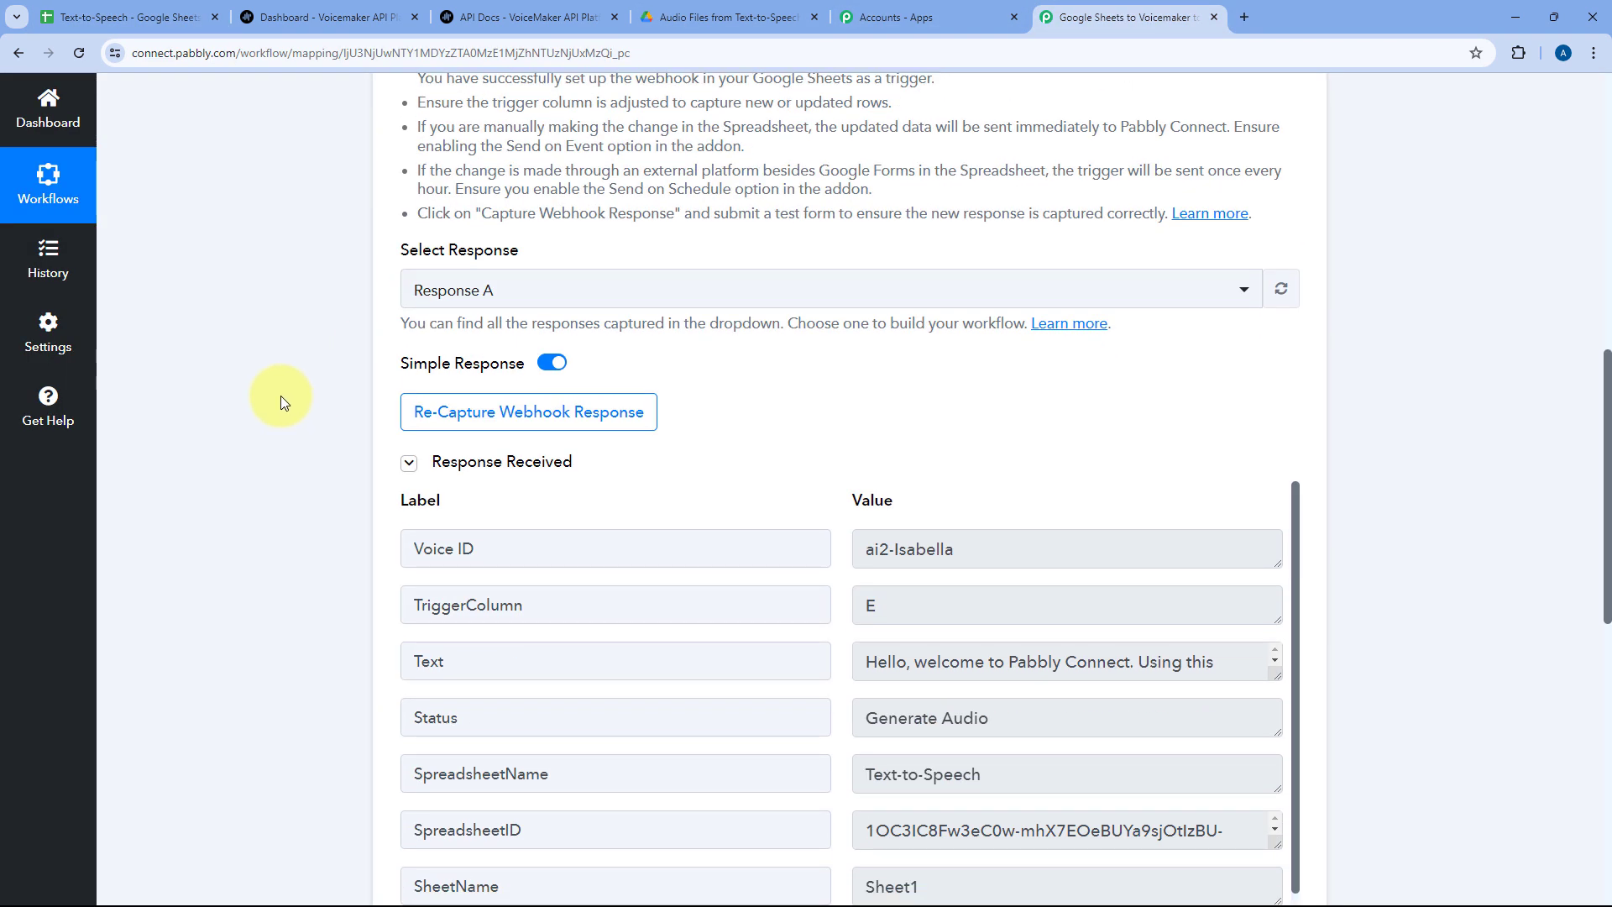
{"action": "scroll", "coordinate": [767, 360], "scroll_direction": "down", "scroll_amount": 3}
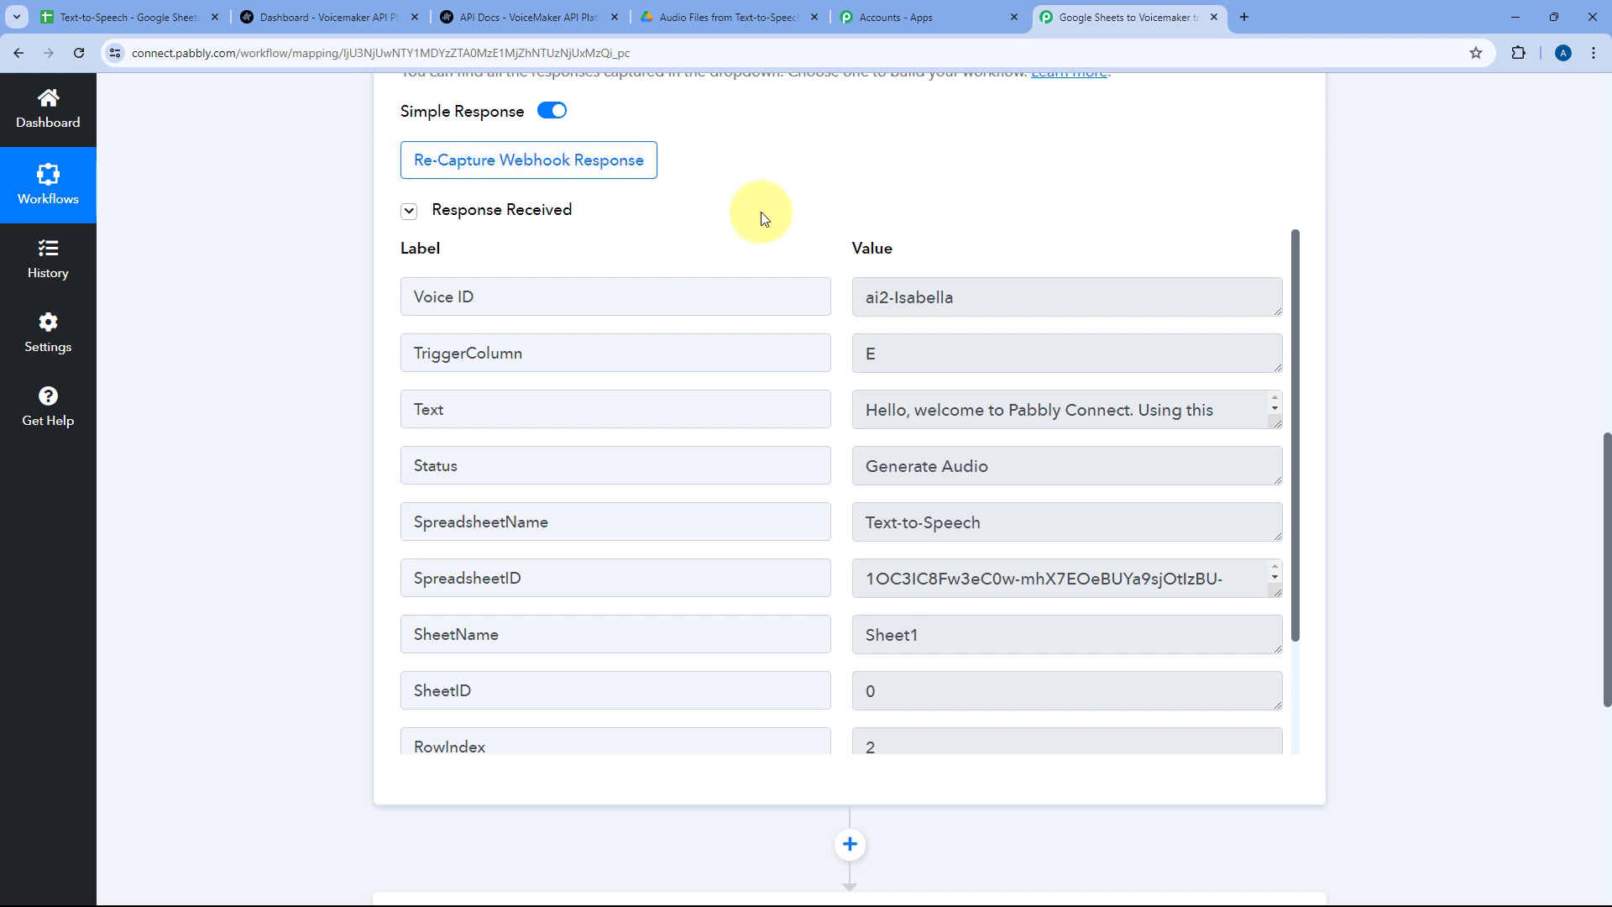
{"action": "left_click", "coordinate": [130, 17]}
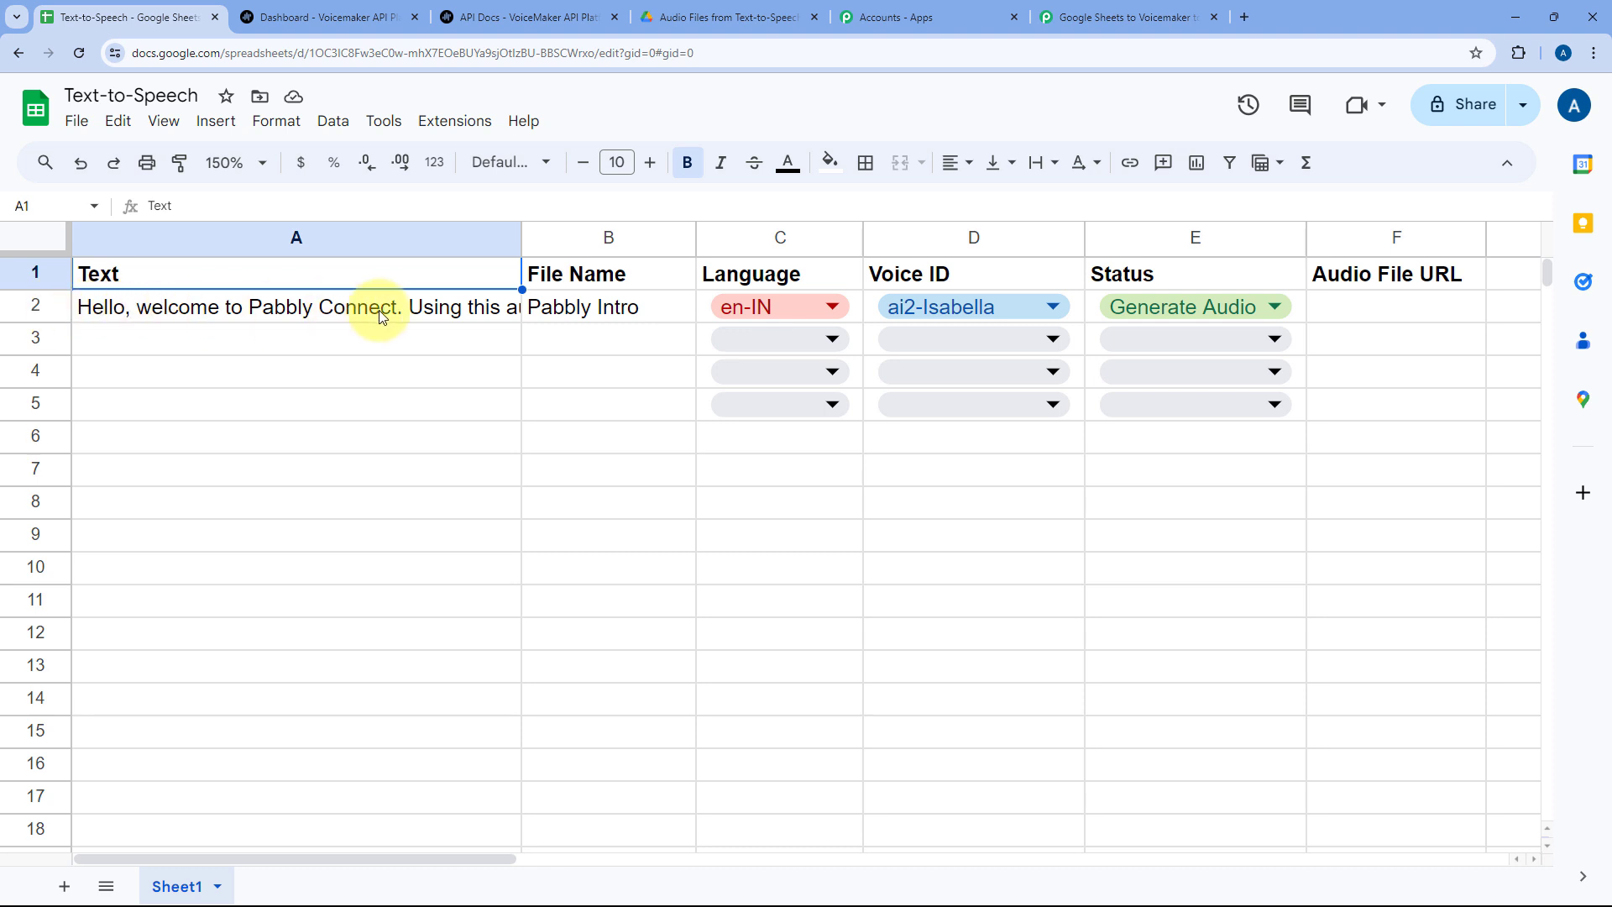
{"action": "left_click", "coordinate": [1164, 6]}
{"action": "left_click_drag", "start_coordinate": [479, 297], "coordinate": [338, 303]}
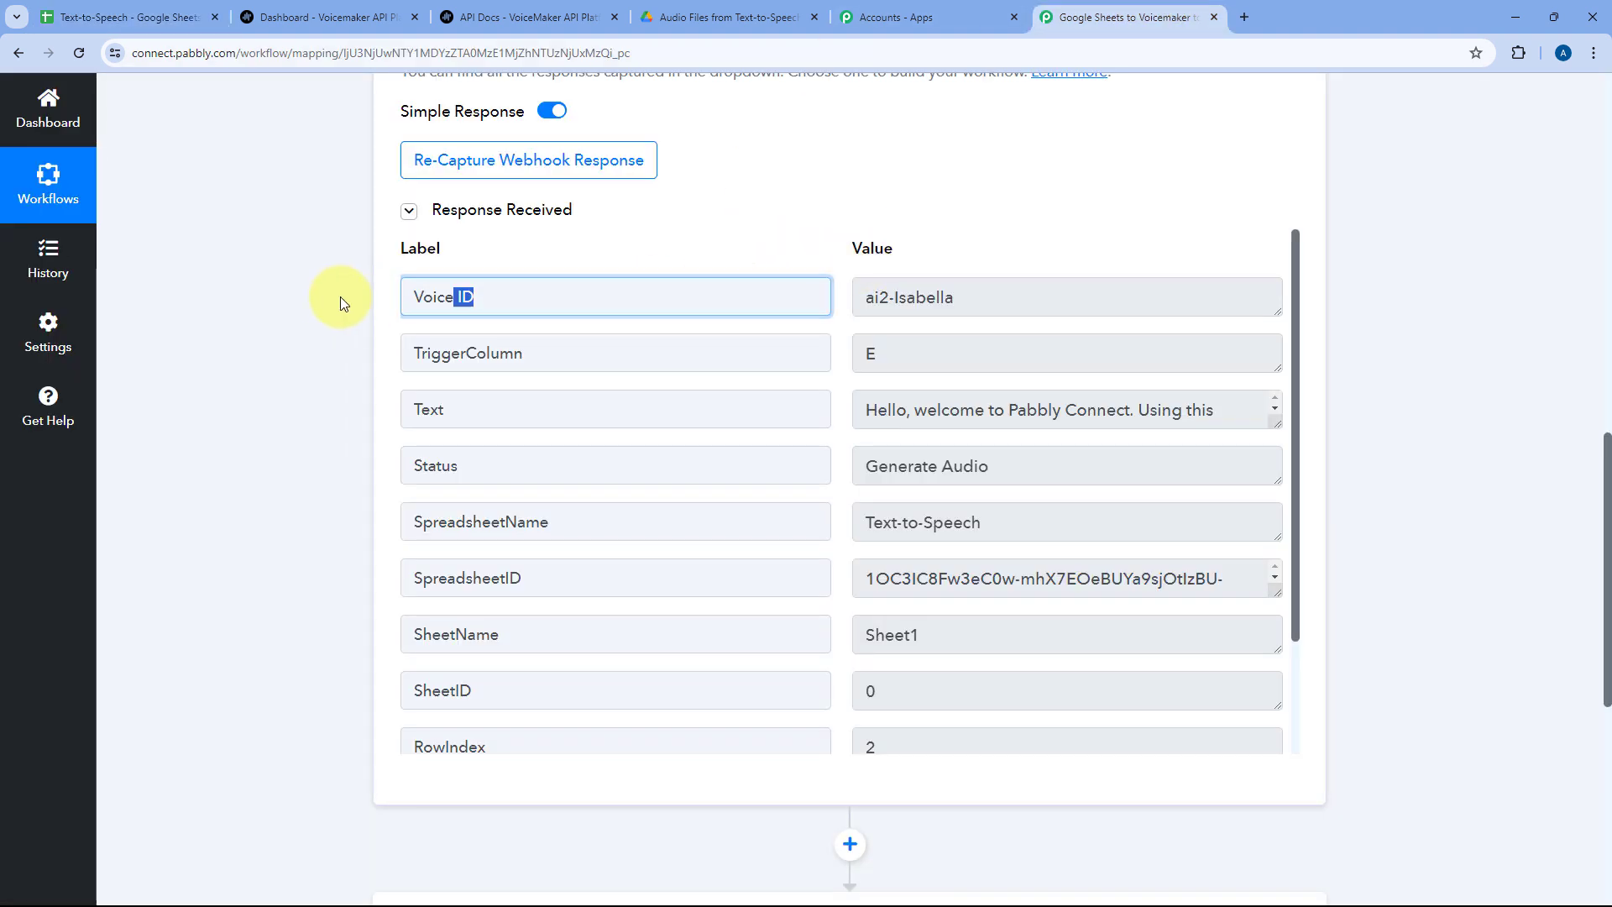
{"action": "left_click_drag", "start_coordinate": [965, 295], "coordinate": [789, 293]}
{"action": "left_click", "coordinate": [151, 17]}
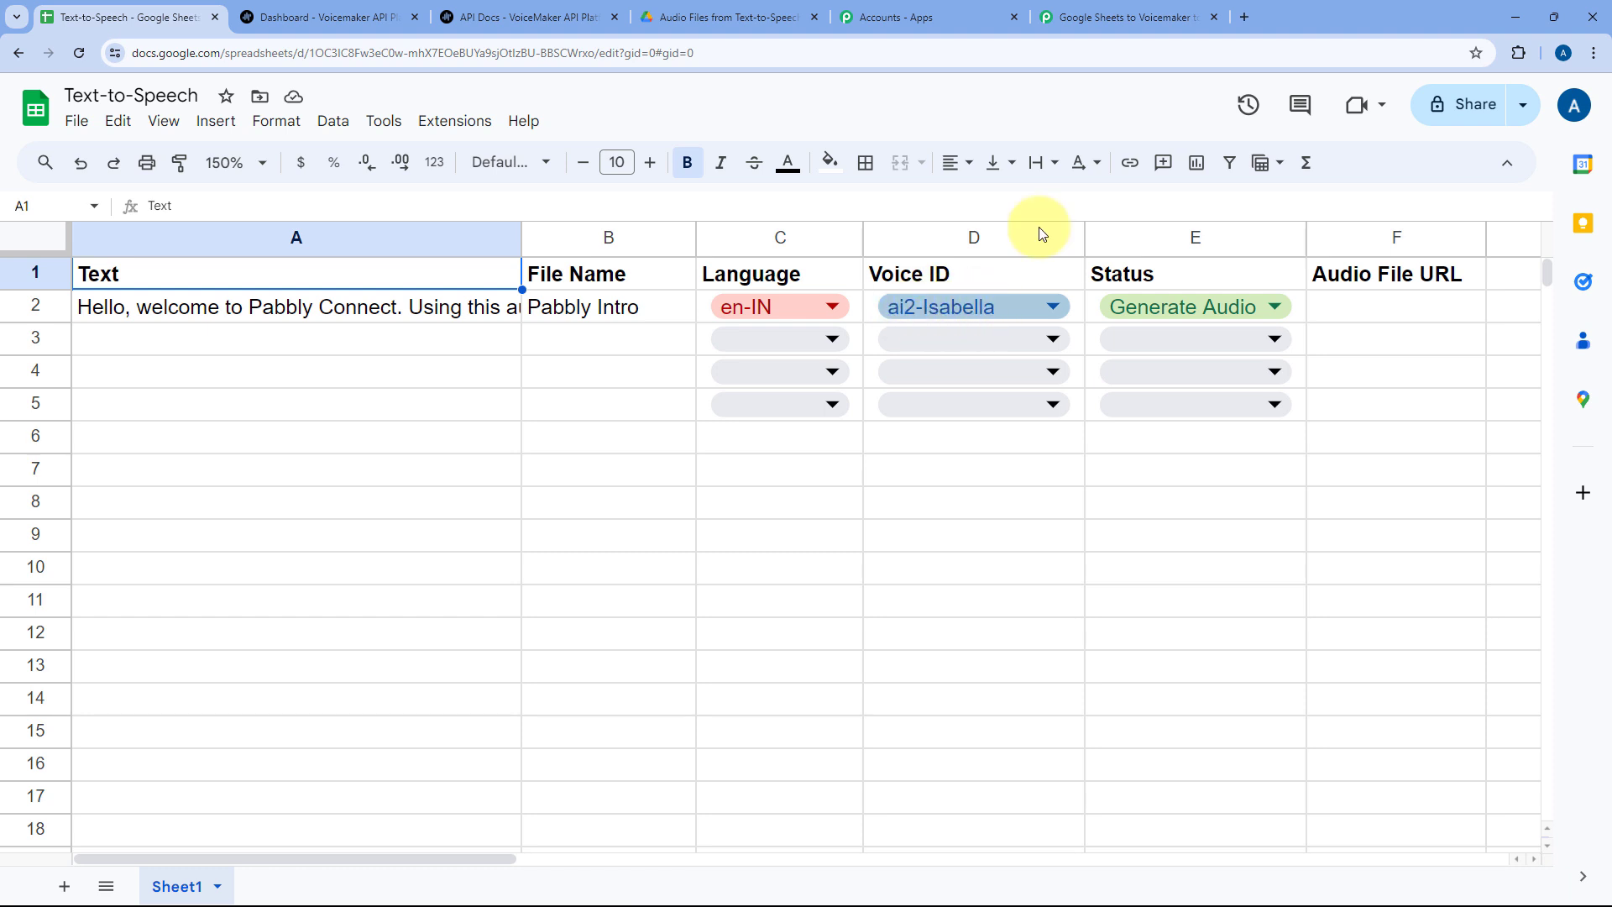
{"action": "left_click", "coordinate": [1125, 16]}
{"action": "left_click_drag", "start_coordinate": [549, 360], "coordinate": [380, 359]}
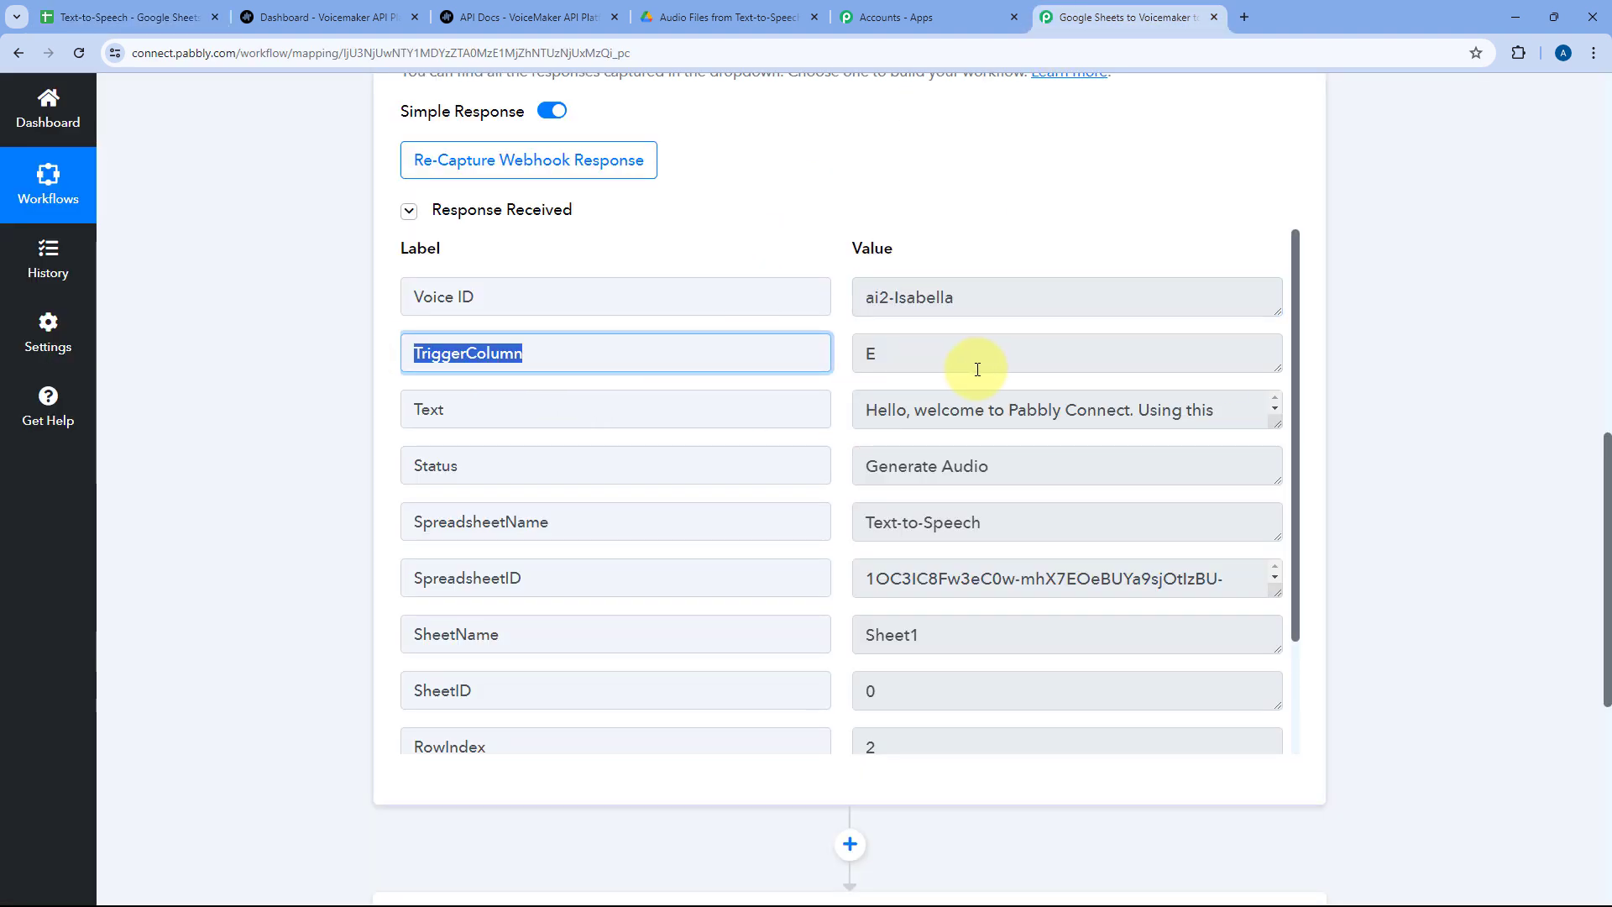
{"action": "left_click_drag", "start_coordinate": [971, 359], "coordinate": [835, 376]}
{"action": "left_click", "coordinate": [836, 376]}
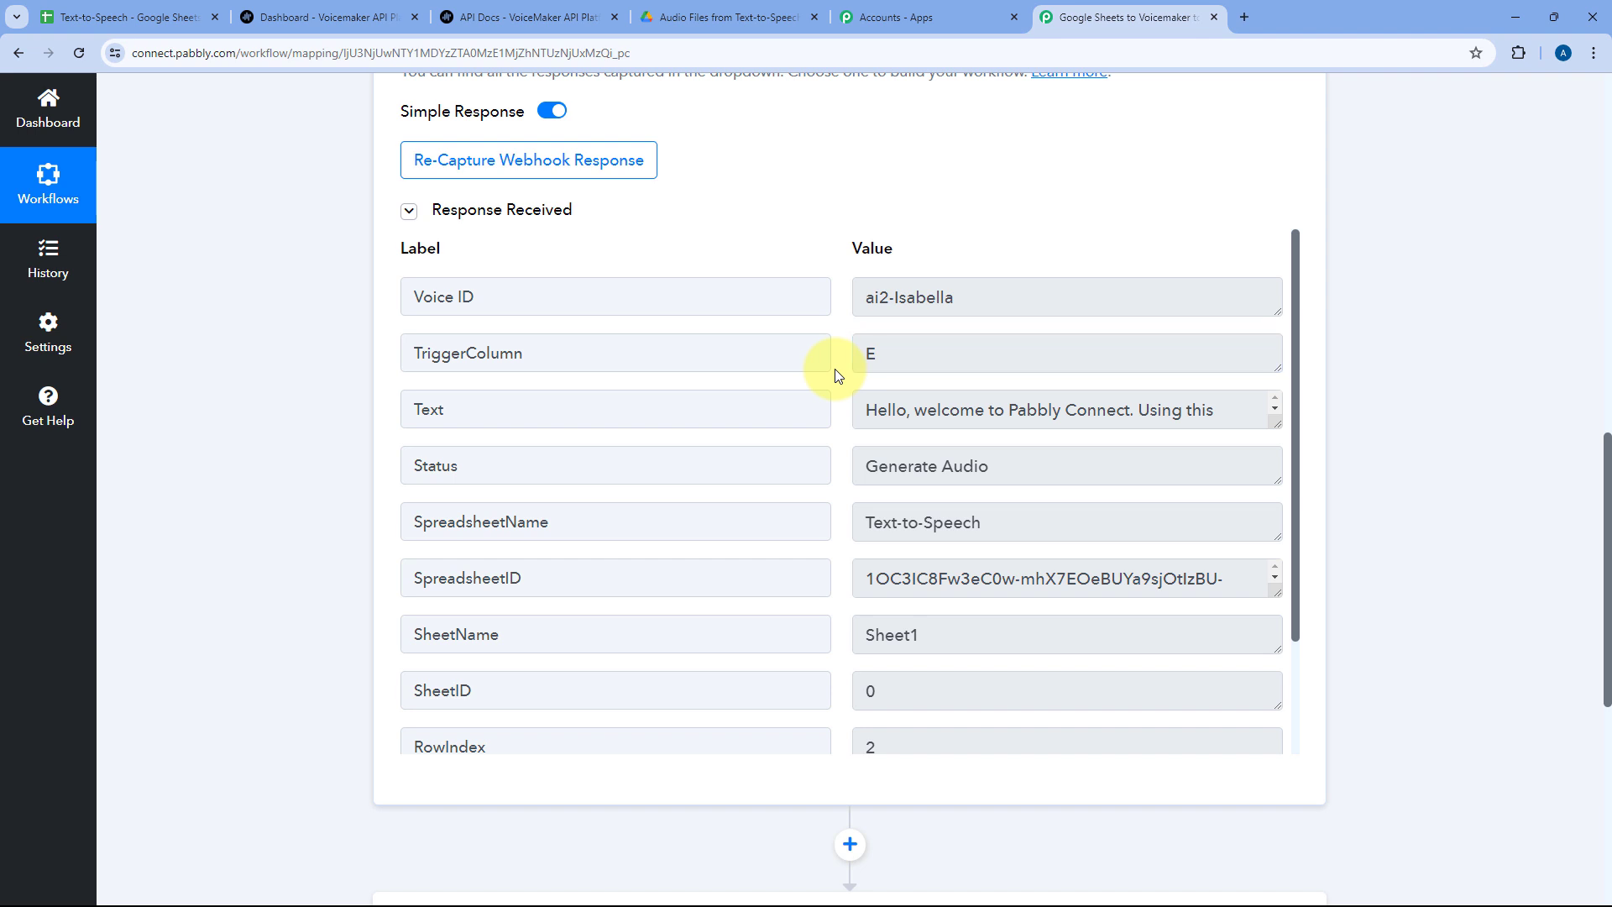
- Enlarge the response's Text value and compare it with row 2's full Text cell in the spreadsheet, returning to the workflow
{"action": "left_click_drag", "start_coordinate": [1276, 424], "coordinate": [1281, 658]}
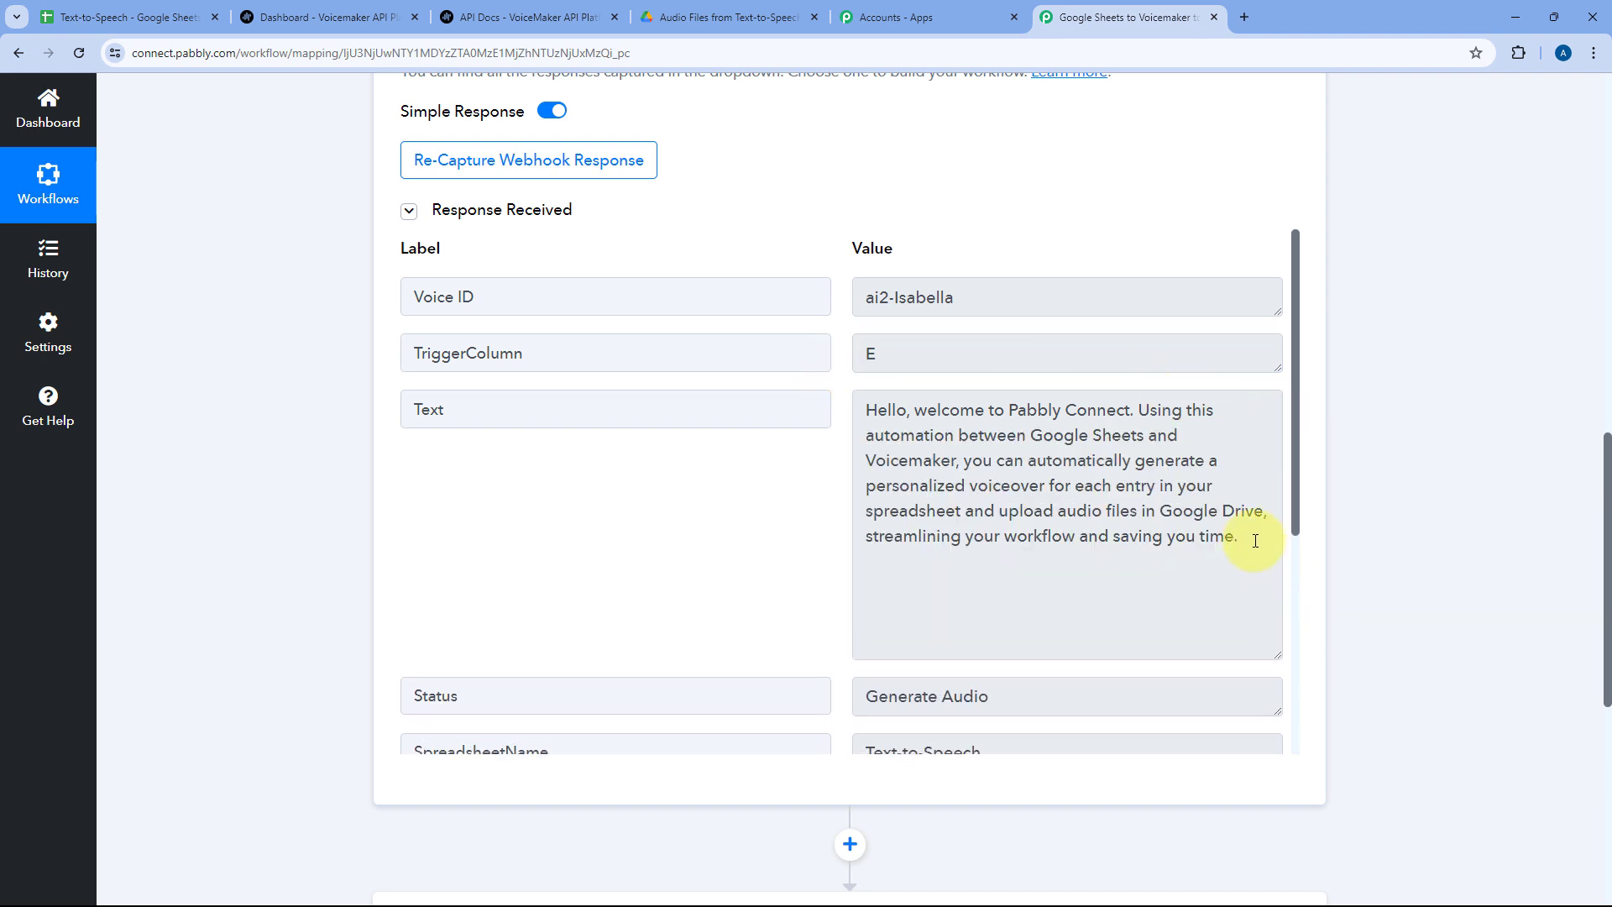
{"action": "left_click_drag", "start_coordinate": [1255, 541], "coordinate": [844, 396]}
{"action": "left_click", "coordinate": [126, 17]}
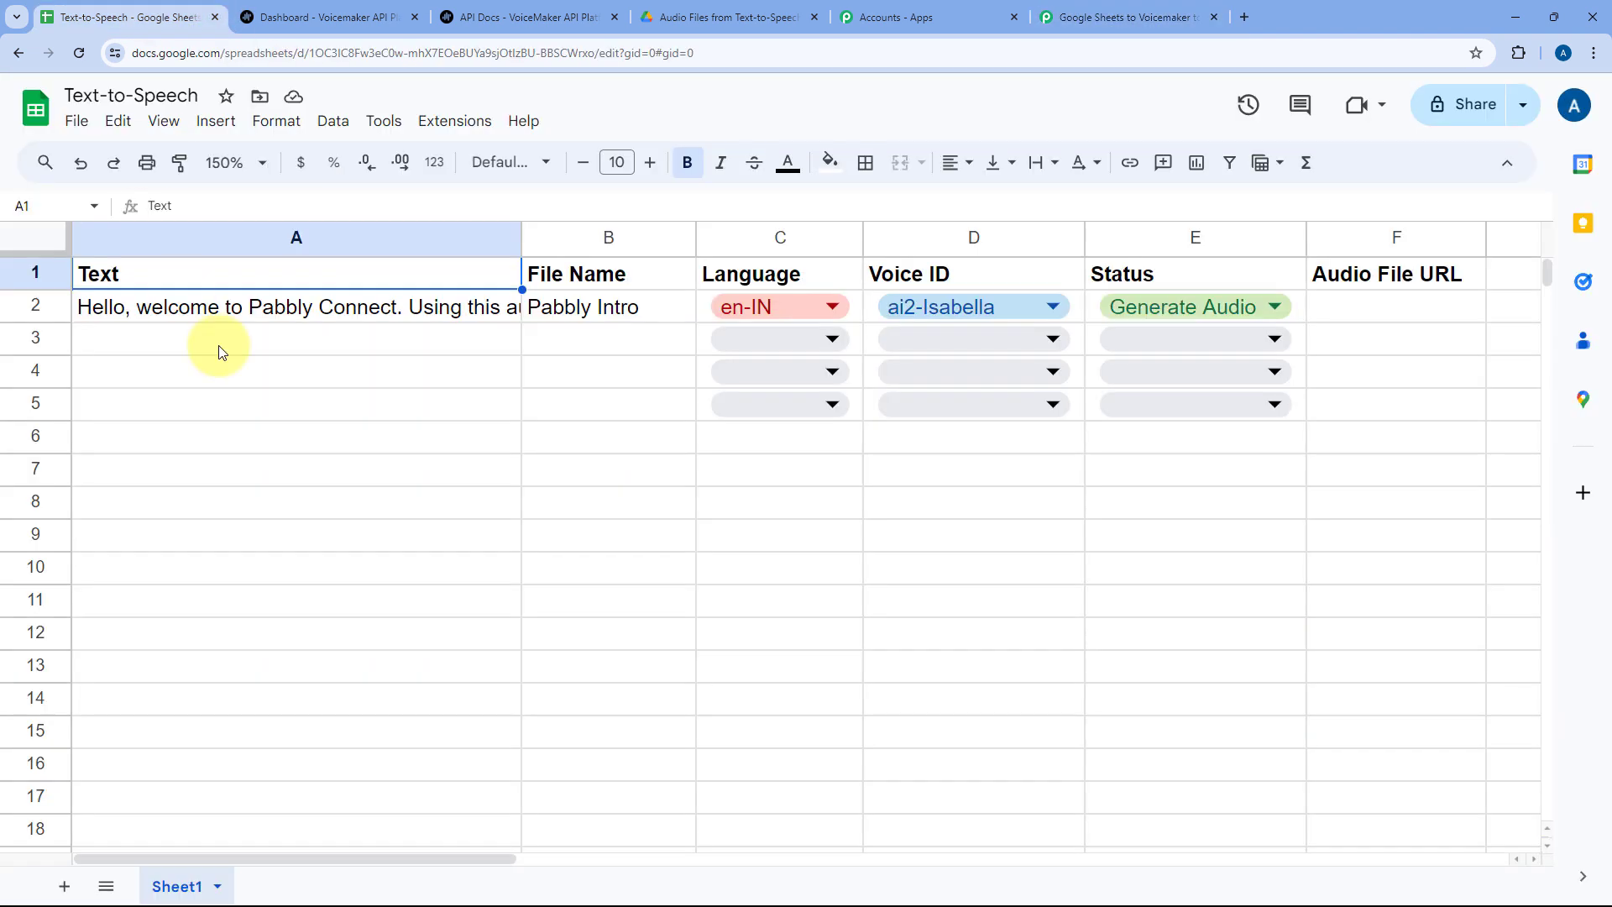
{"action": "left_click", "coordinate": [294, 323]}
{"action": "double_click", "coordinate": [407, 309]}
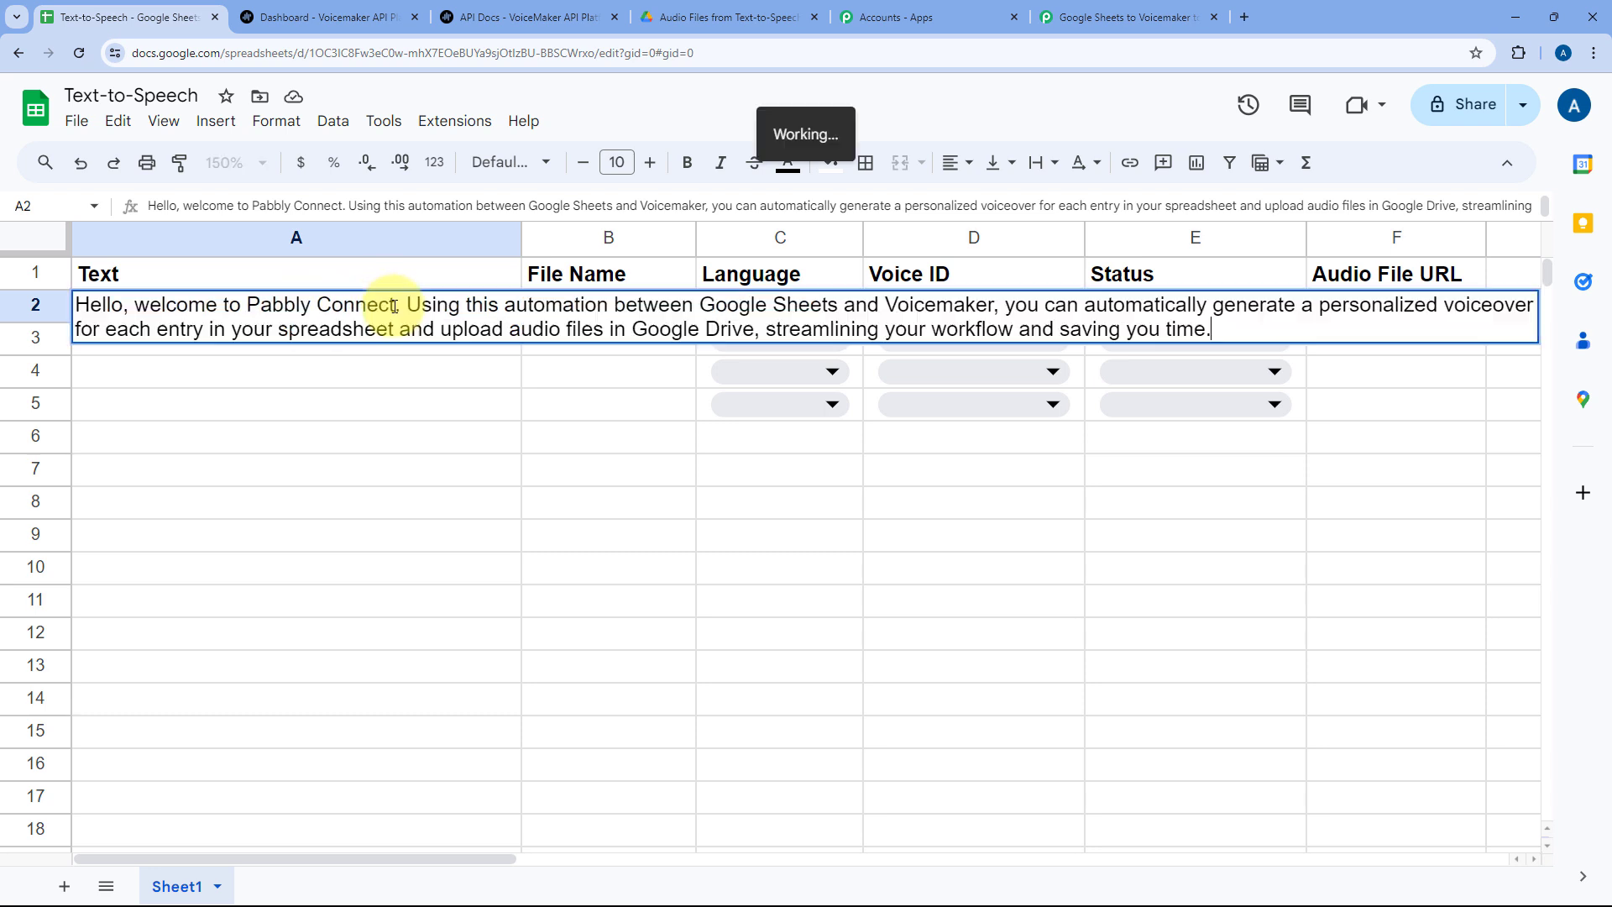
{"action": "left_click", "coordinate": [435, 373]}
{"action": "left_click", "coordinate": [1125, 17]}
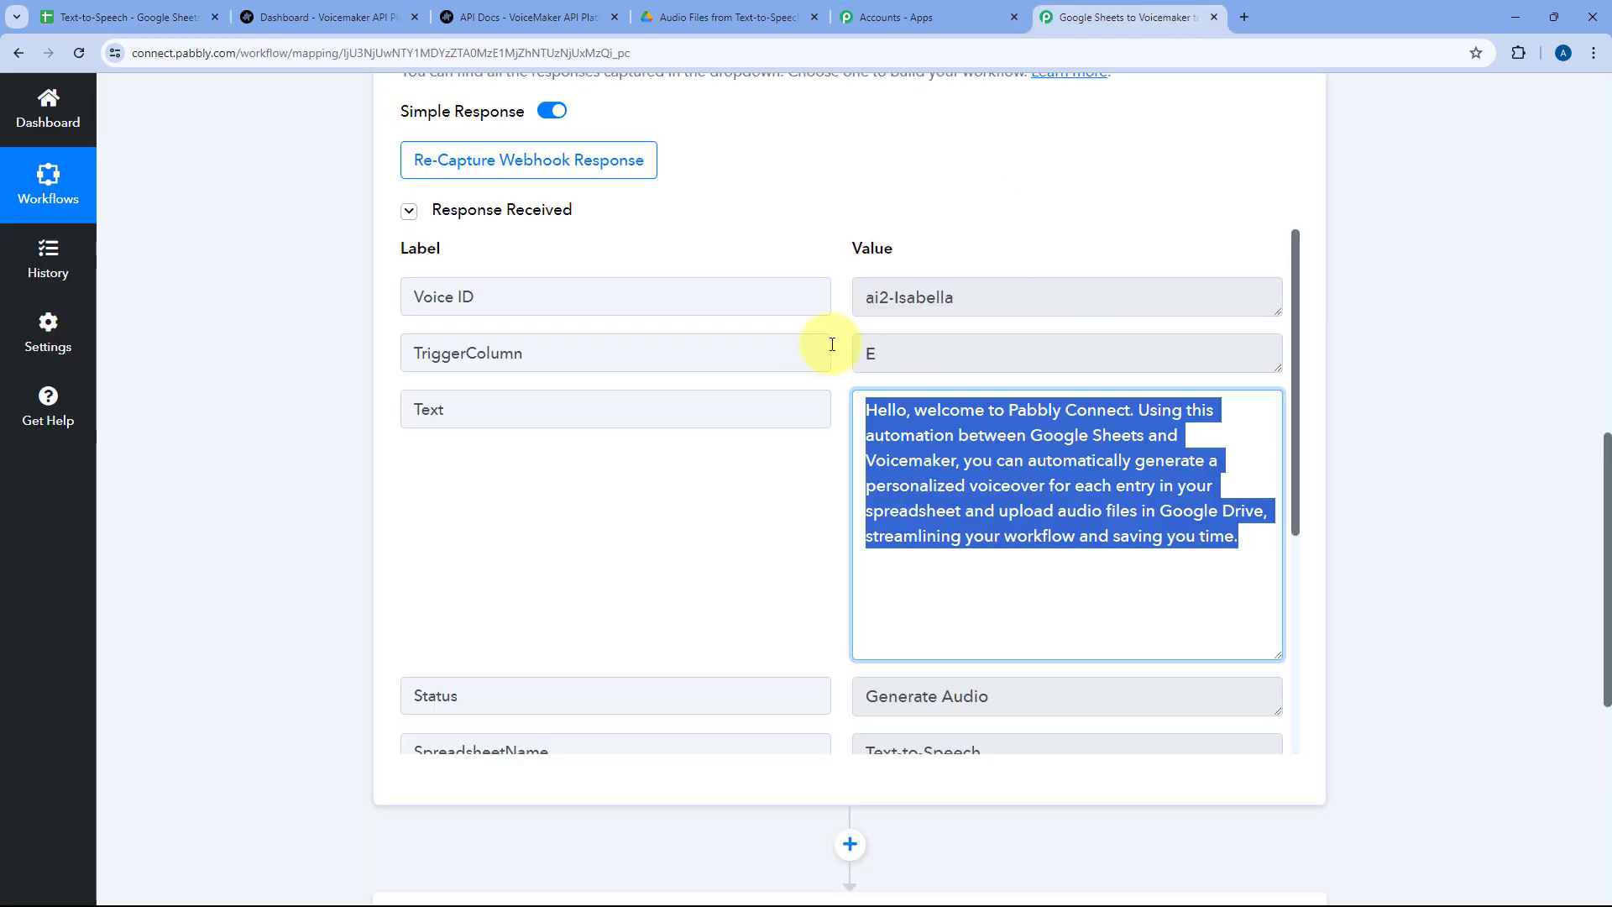
- Examine the Status value in the trigger response and compare it with row 2's Status in the spreadsheet, returning to the workflow
{"action": "scroll", "coordinate": [833, 344], "scroll_direction": "down", "scroll_amount": 4}
{"action": "double_click", "coordinate": [966, 360]}
{"action": "triple_click", "coordinate": [855, 363]}
{"action": "double_click", "coordinate": [478, 361]}
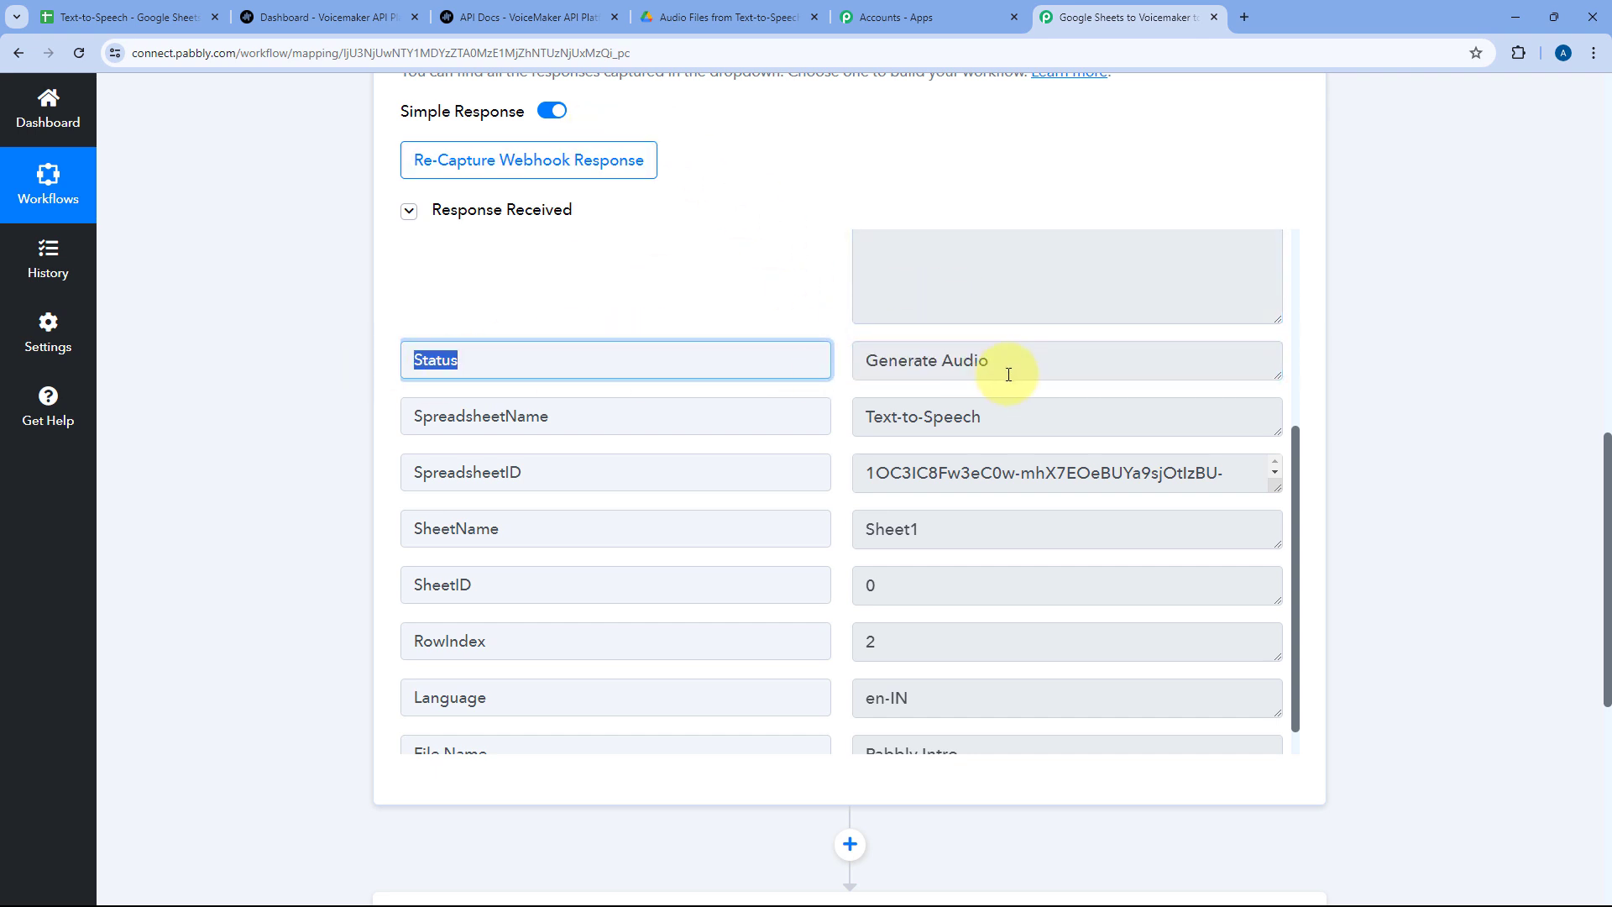
{"action": "left_click_drag", "start_coordinate": [1008, 375], "coordinate": [863, 357]}
{"action": "left_click", "coordinate": [185, 16]}
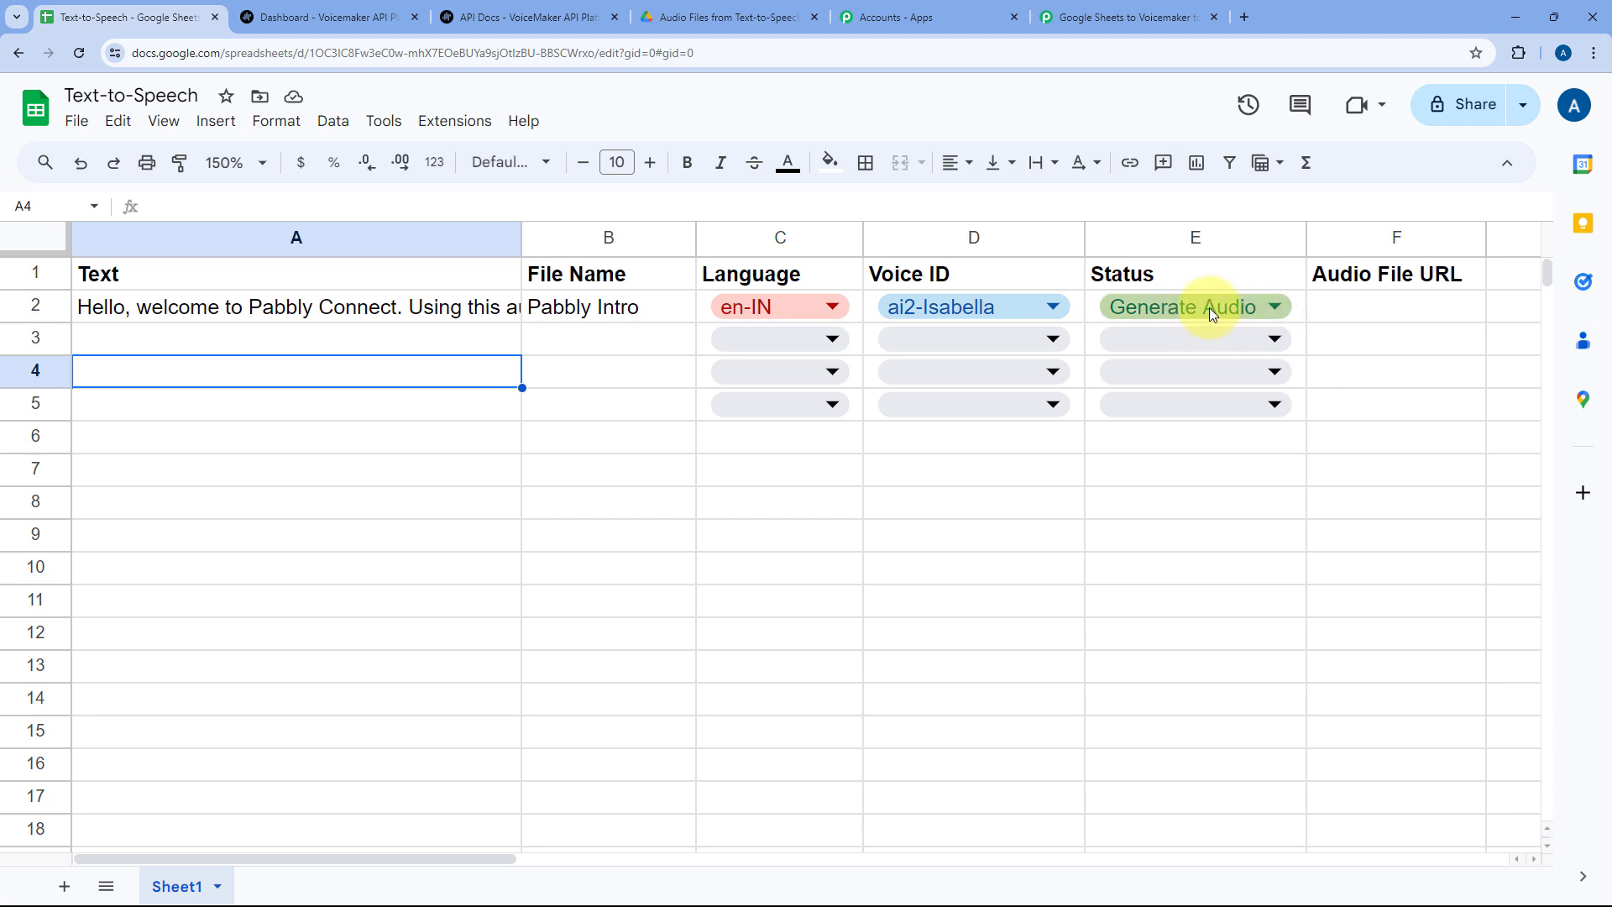
{"action": "left_click", "coordinate": [1126, 17]}
{"action": "left_click", "coordinate": [823, 328]}
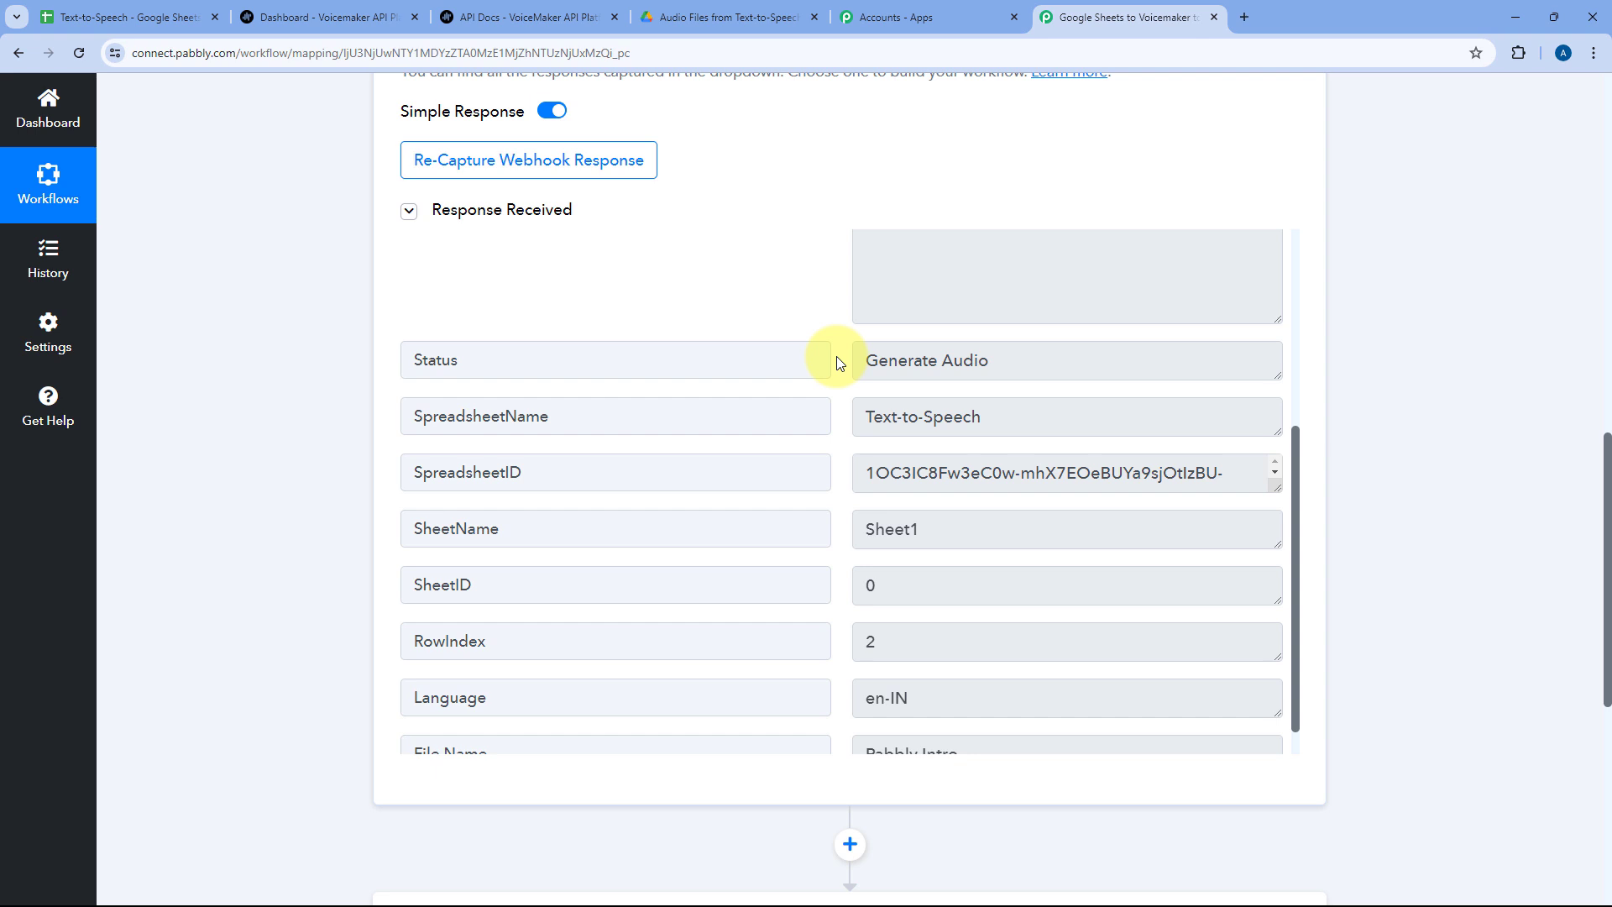
- Examine the response's remaining spreadsheet details, including the spreadsheet name, sheet name, row index and language
{"action": "scroll", "coordinate": [837, 363], "scroll_direction": "down", "scroll_amount": 1}
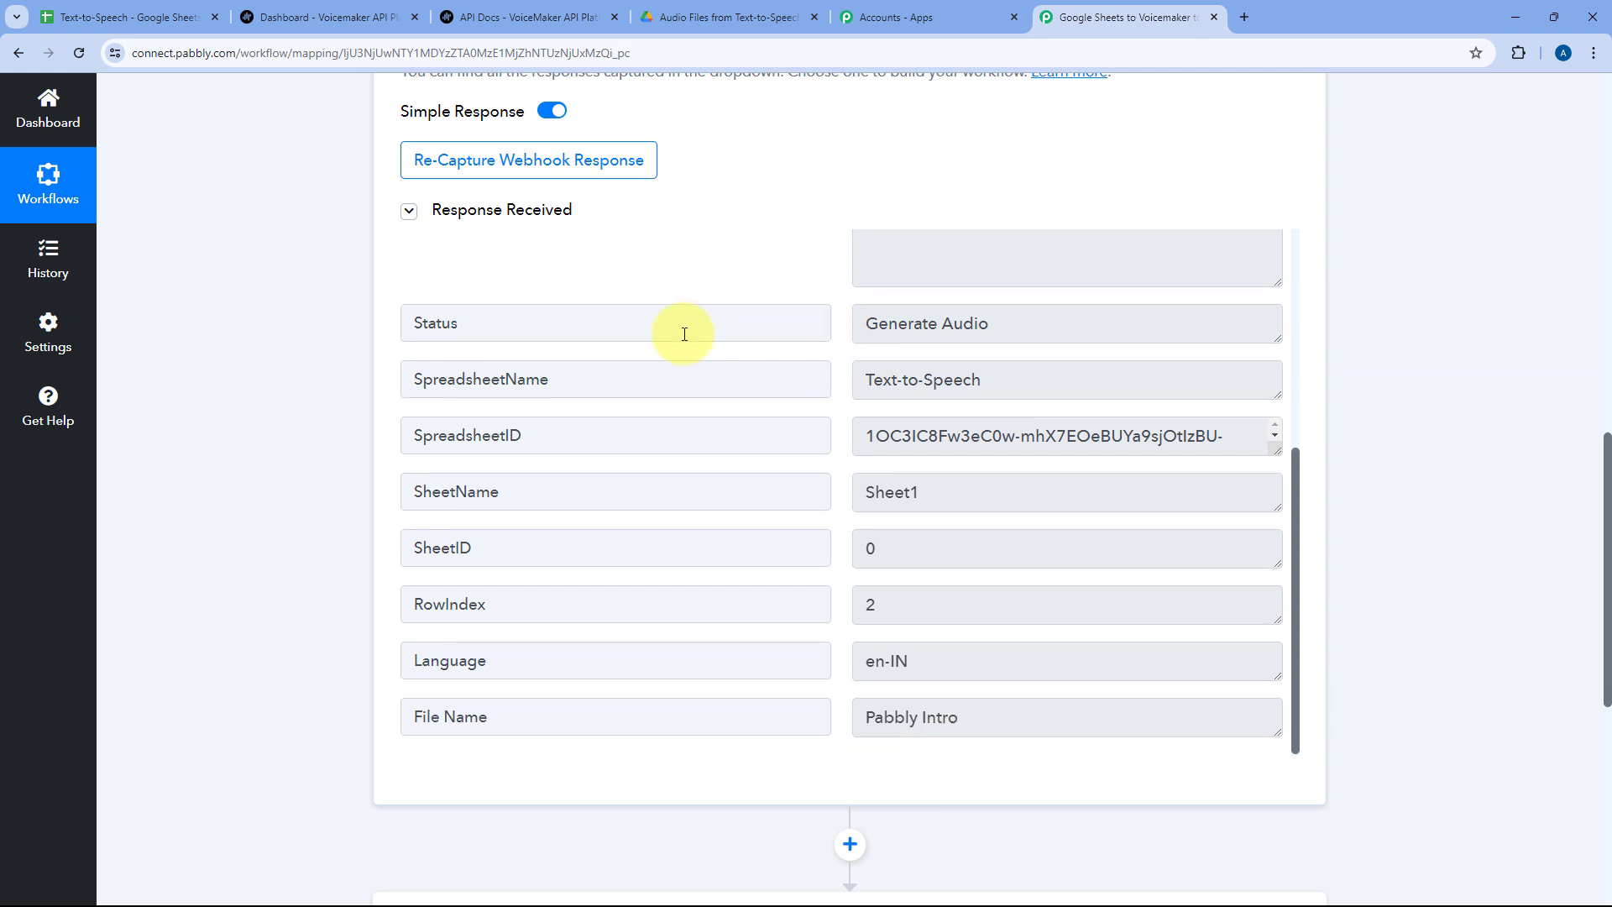
{"action": "left_click_drag", "start_coordinate": [414, 379], "coordinate": [340, 435]}
{"action": "left_click_drag", "start_coordinate": [513, 490], "coordinate": [980, 532]}
{"action": "scroll", "coordinate": [420, 537], "scroll_direction": "down", "scroll_amount": 1}
{"action": "left_click", "coordinate": [862, 523]}
{"action": "left_click_drag", "start_coordinate": [862, 523], "coordinate": [821, 530]}
{"action": "left_click_drag", "start_coordinate": [568, 571], "coordinate": [328, 579]}
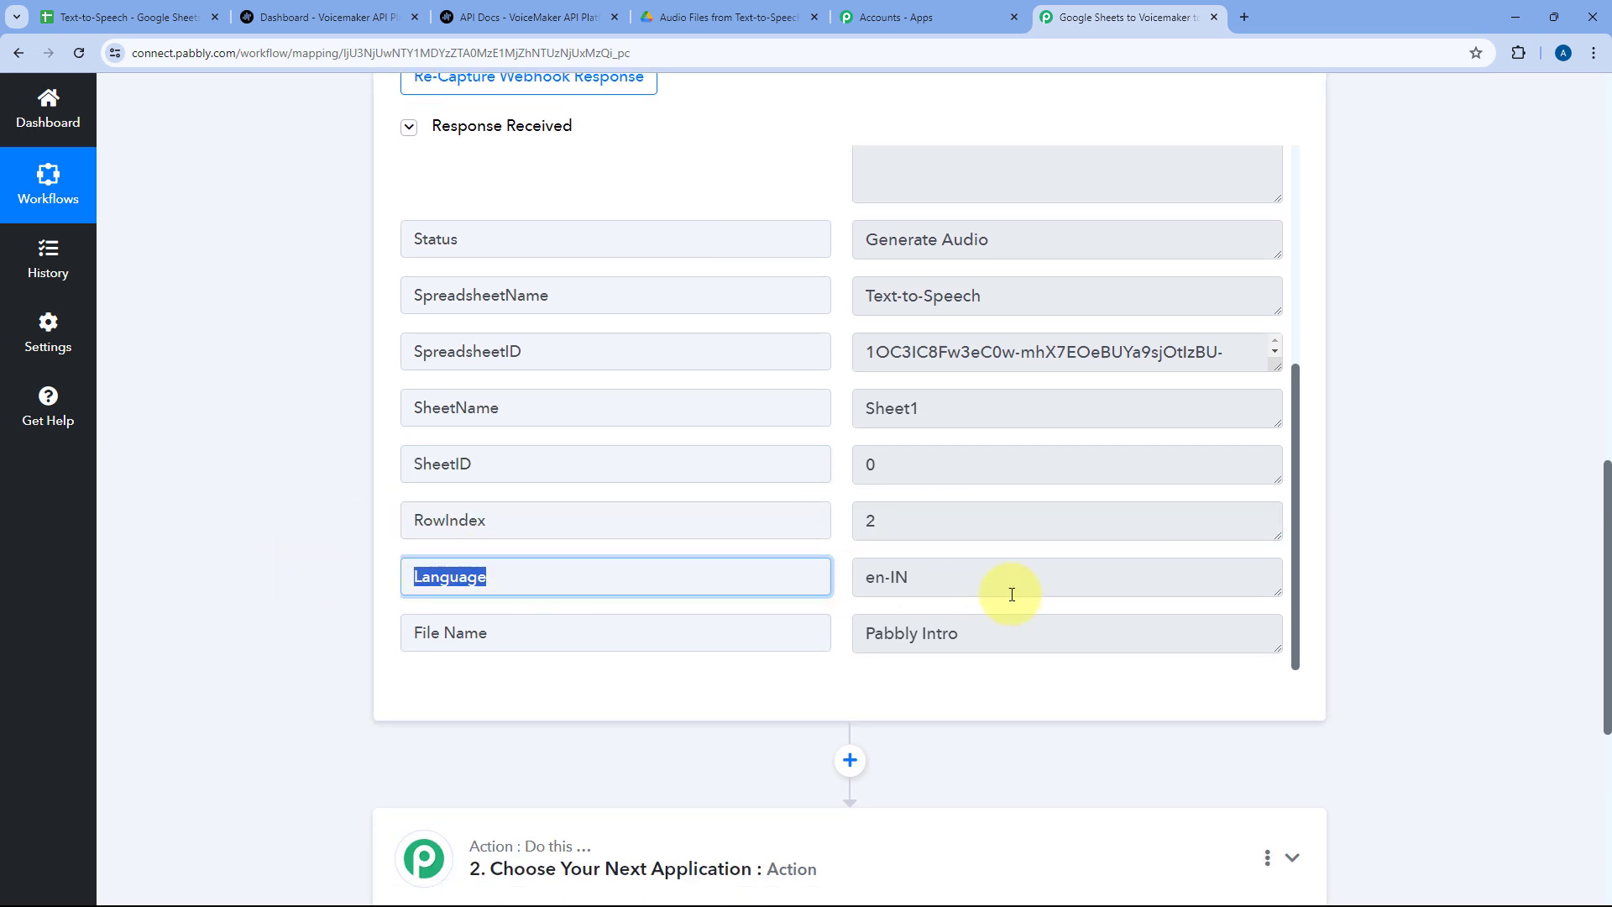
{"action": "left_click_drag", "start_coordinate": [1012, 595], "coordinate": [781, 587]}
- Compare the response's File Name value with the File Name column in the spreadsheet, returning to the workflow
{"action": "left_click_drag", "start_coordinate": [1000, 625], "coordinate": [767, 576]}
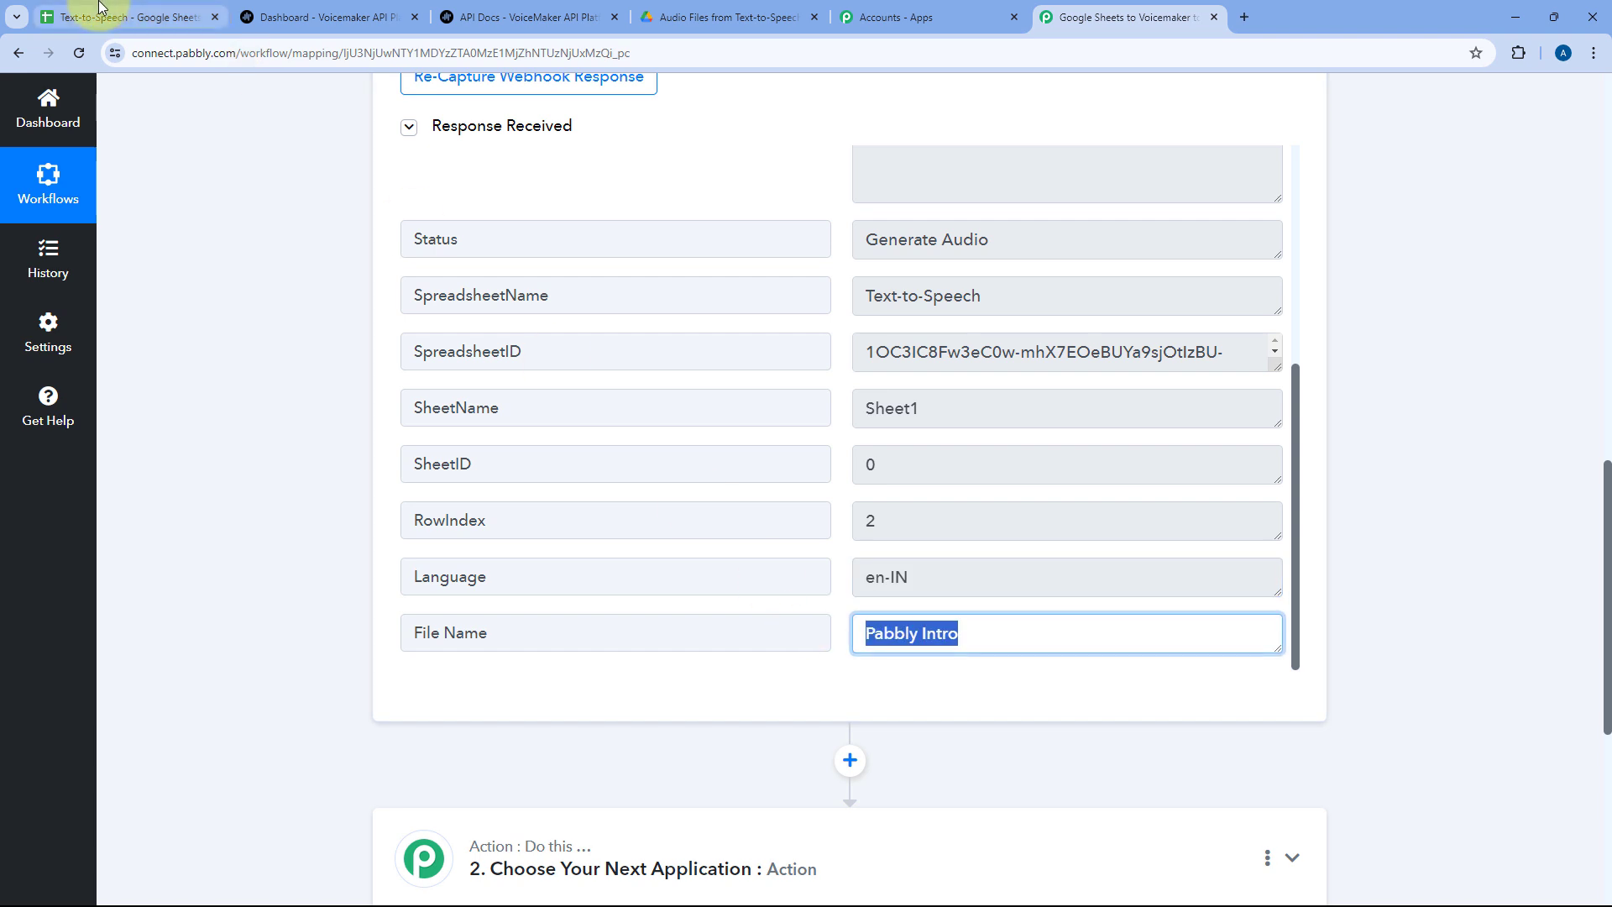
{"action": "left_click", "coordinate": [99, 10]}
{"action": "left_click", "coordinate": [741, 267]}
{"action": "left_click", "coordinate": [654, 267]}
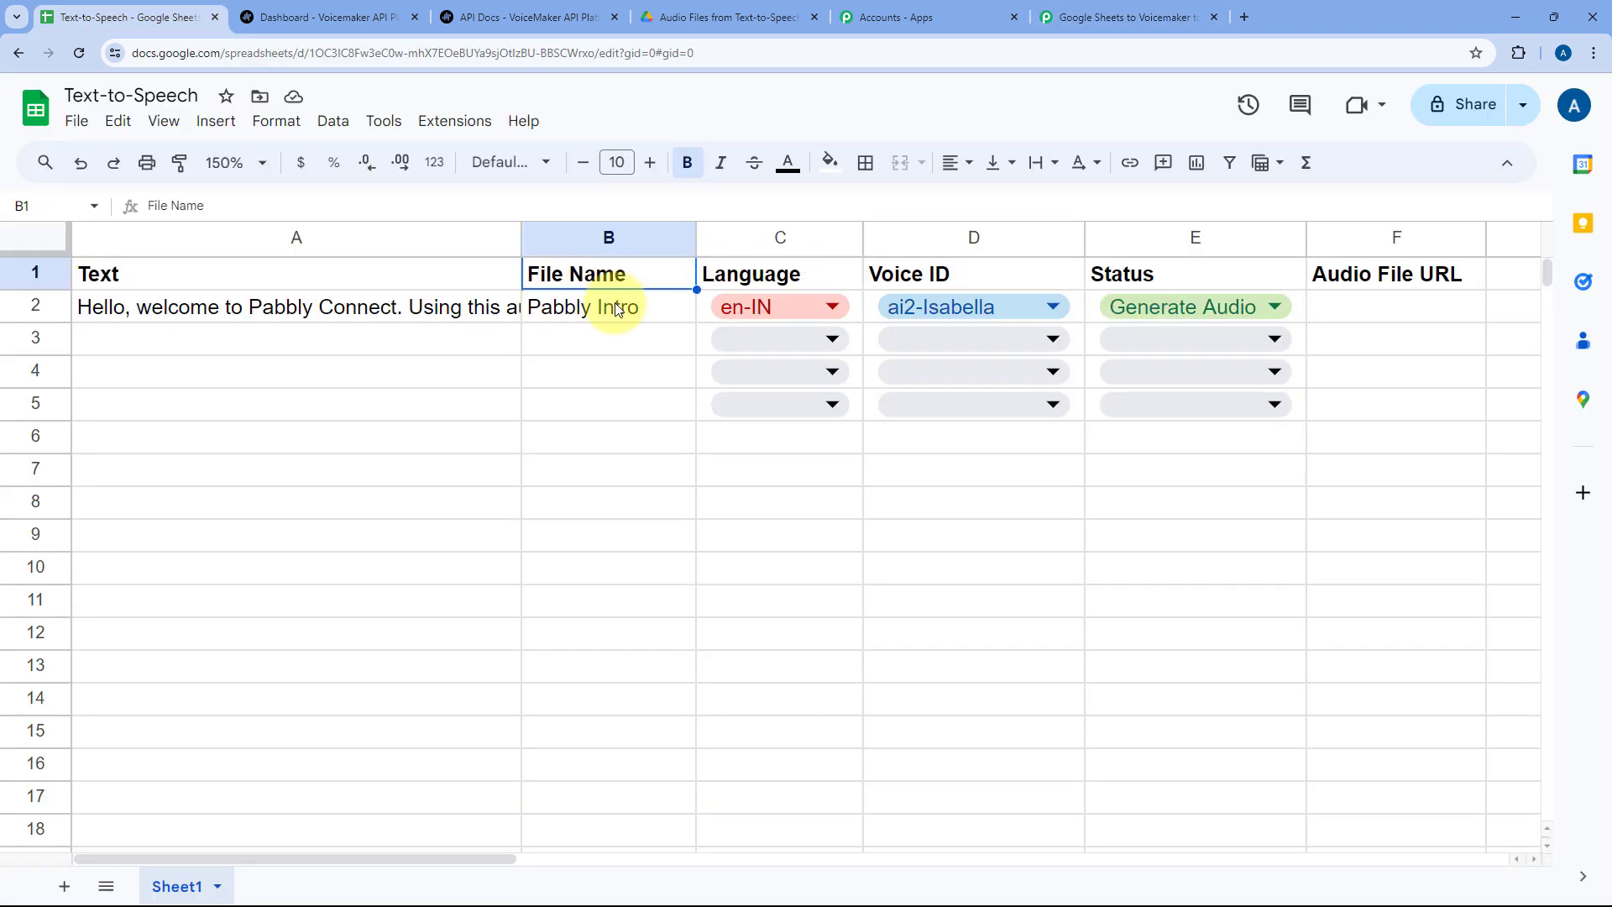
{"action": "left_click", "coordinate": [1117, 17]}
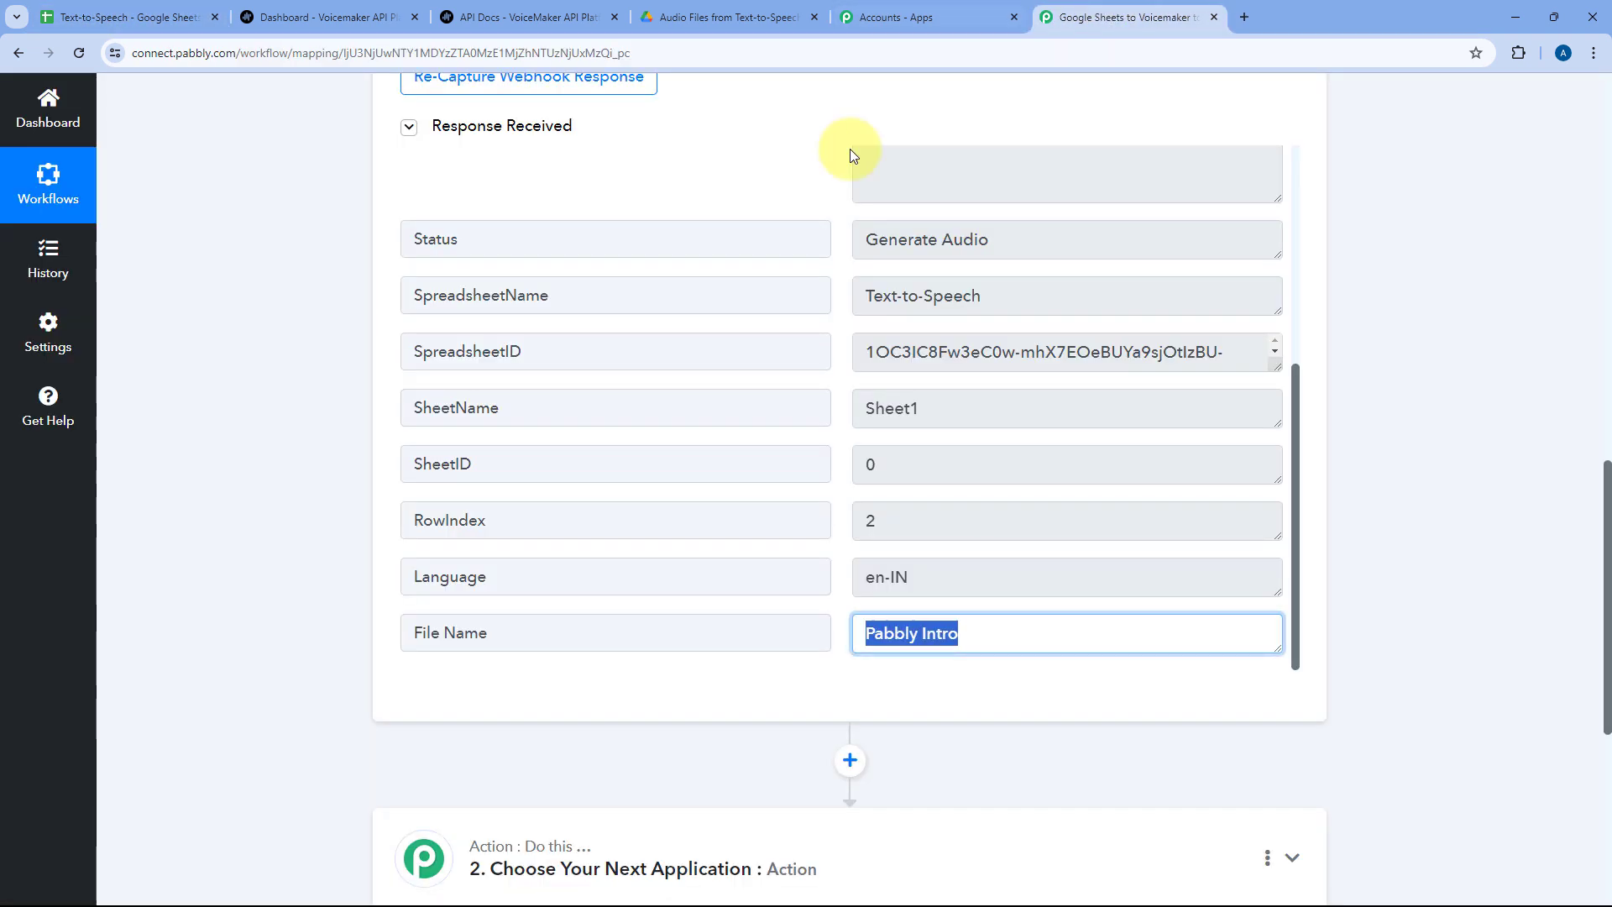
{"action": "left_click", "coordinate": [843, 227]}
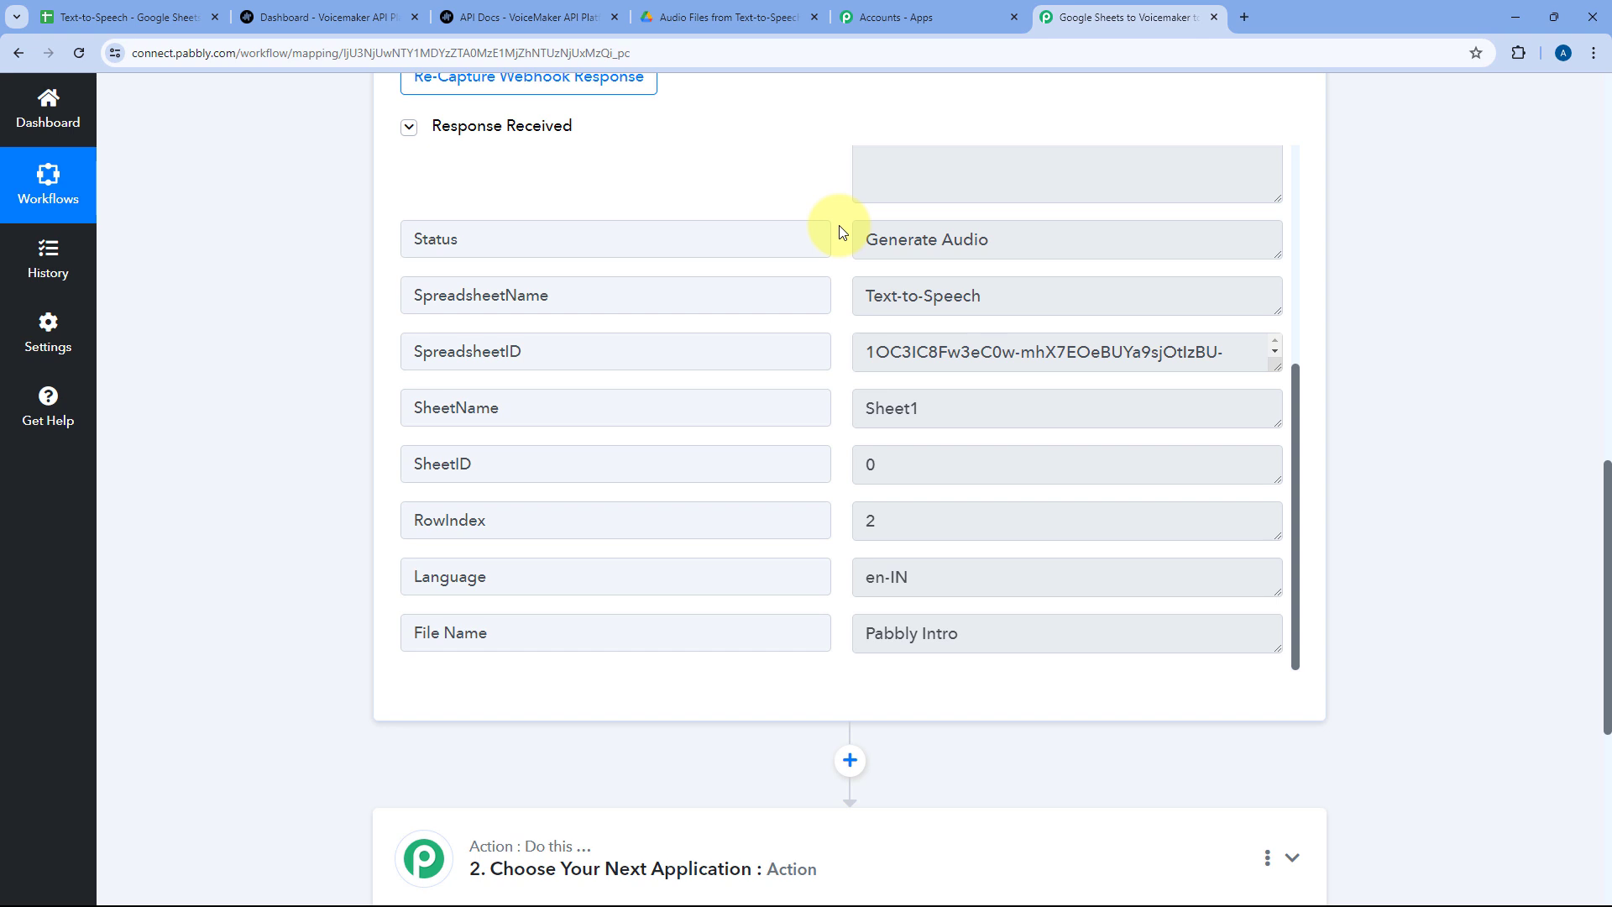
- Review the spreadsheet row once more and examine the Status label and value in the workflow's captured response
{"action": "left_click", "coordinate": [80, 17]}
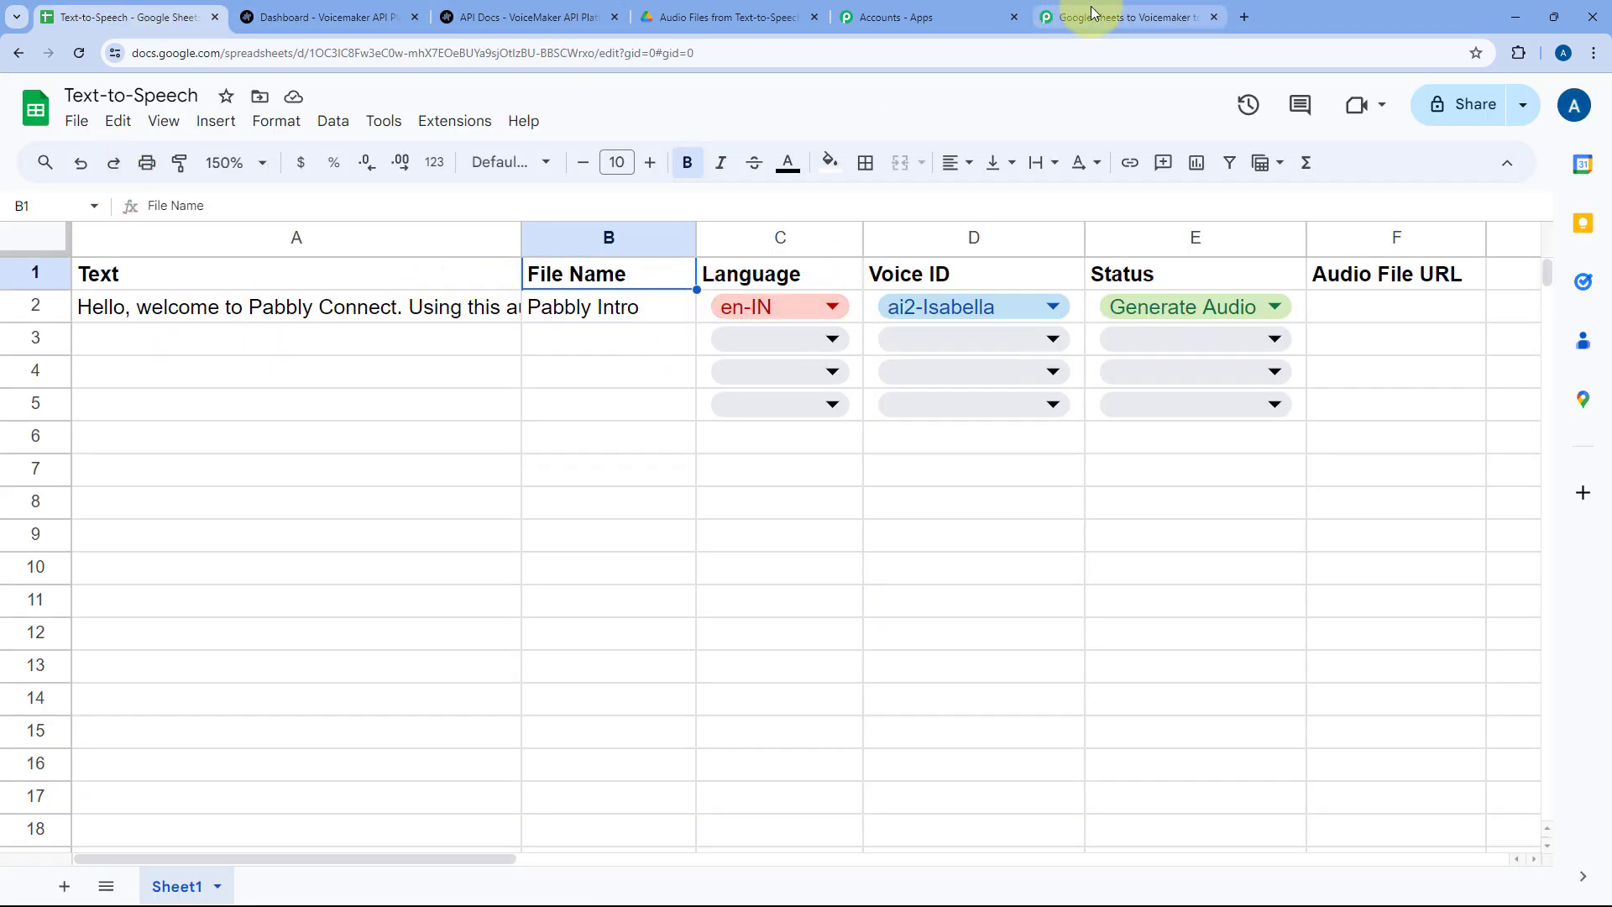
{"action": "left_click", "coordinate": [1121, 17]}
{"action": "scroll", "coordinate": [823, 311], "scroll_direction": "down", "scroll_amount": 1}
{"action": "scroll", "coordinate": [823, 333], "scroll_direction": "down", "scroll_amount": 1}
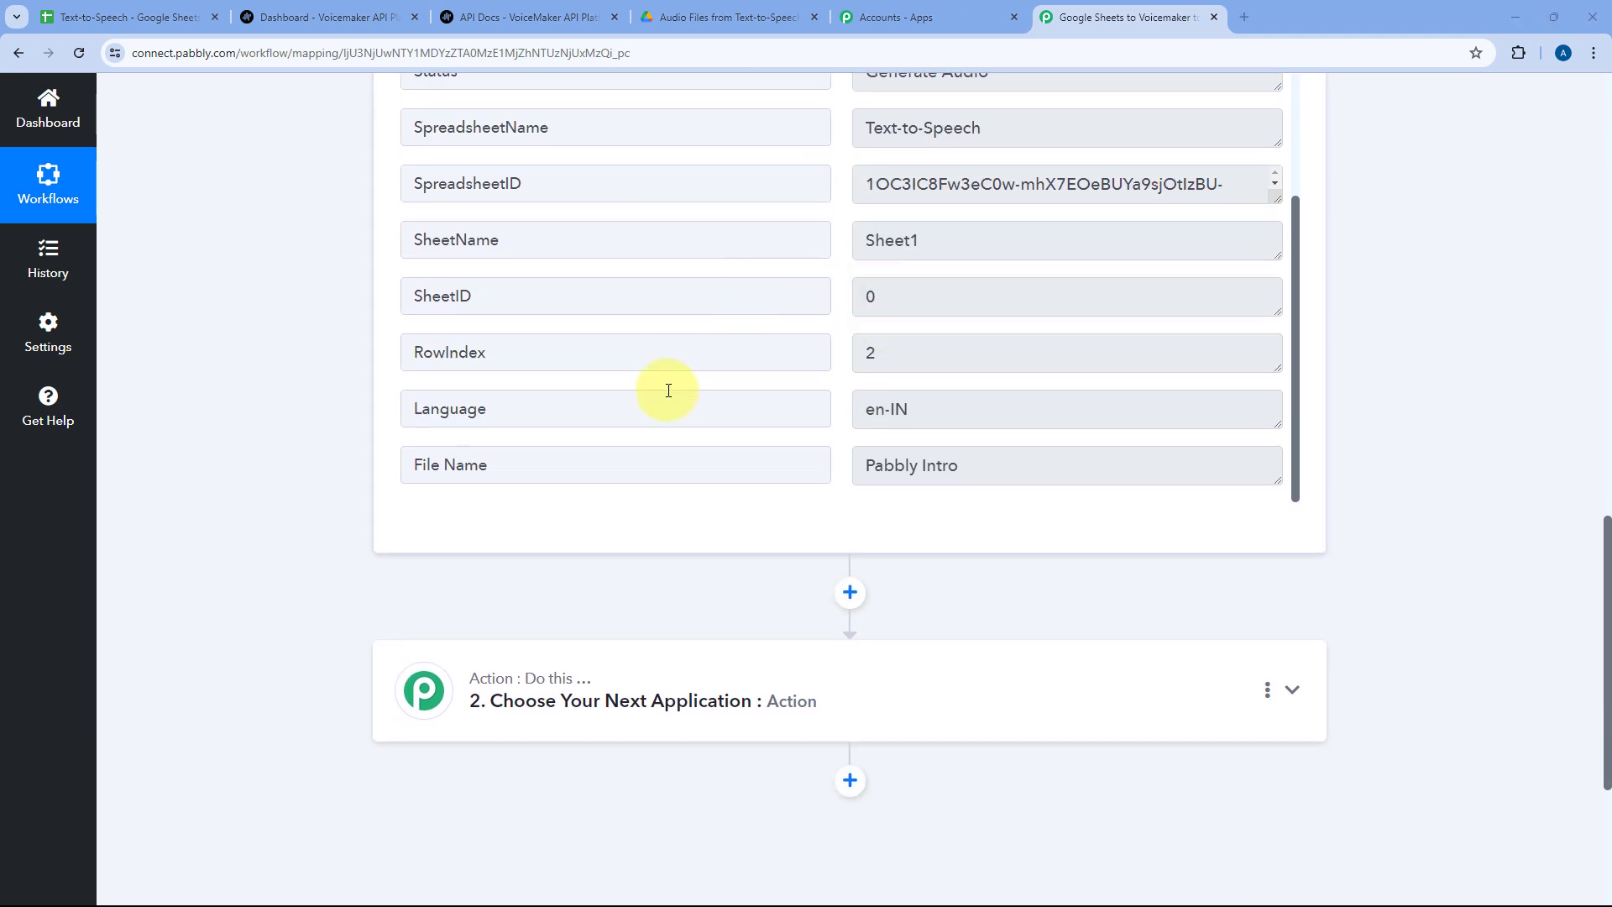
{"action": "scroll", "coordinate": [839, 374], "scroll_direction": "up", "scroll_amount": 1}
{"action": "scroll", "coordinate": [791, 386], "scroll_direction": "up", "scroll_amount": 3}
{"action": "scroll", "coordinate": [752, 316], "scroll_direction": "down", "scroll_amount": 2}
{"action": "scroll", "coordinate": [252, 420], "scroll_direction": "up", "scroll_amount": 2}
{"action": "scroll", "coordinate": [772, 407], "scroll_direction": "down", "scroll_amount": 1}
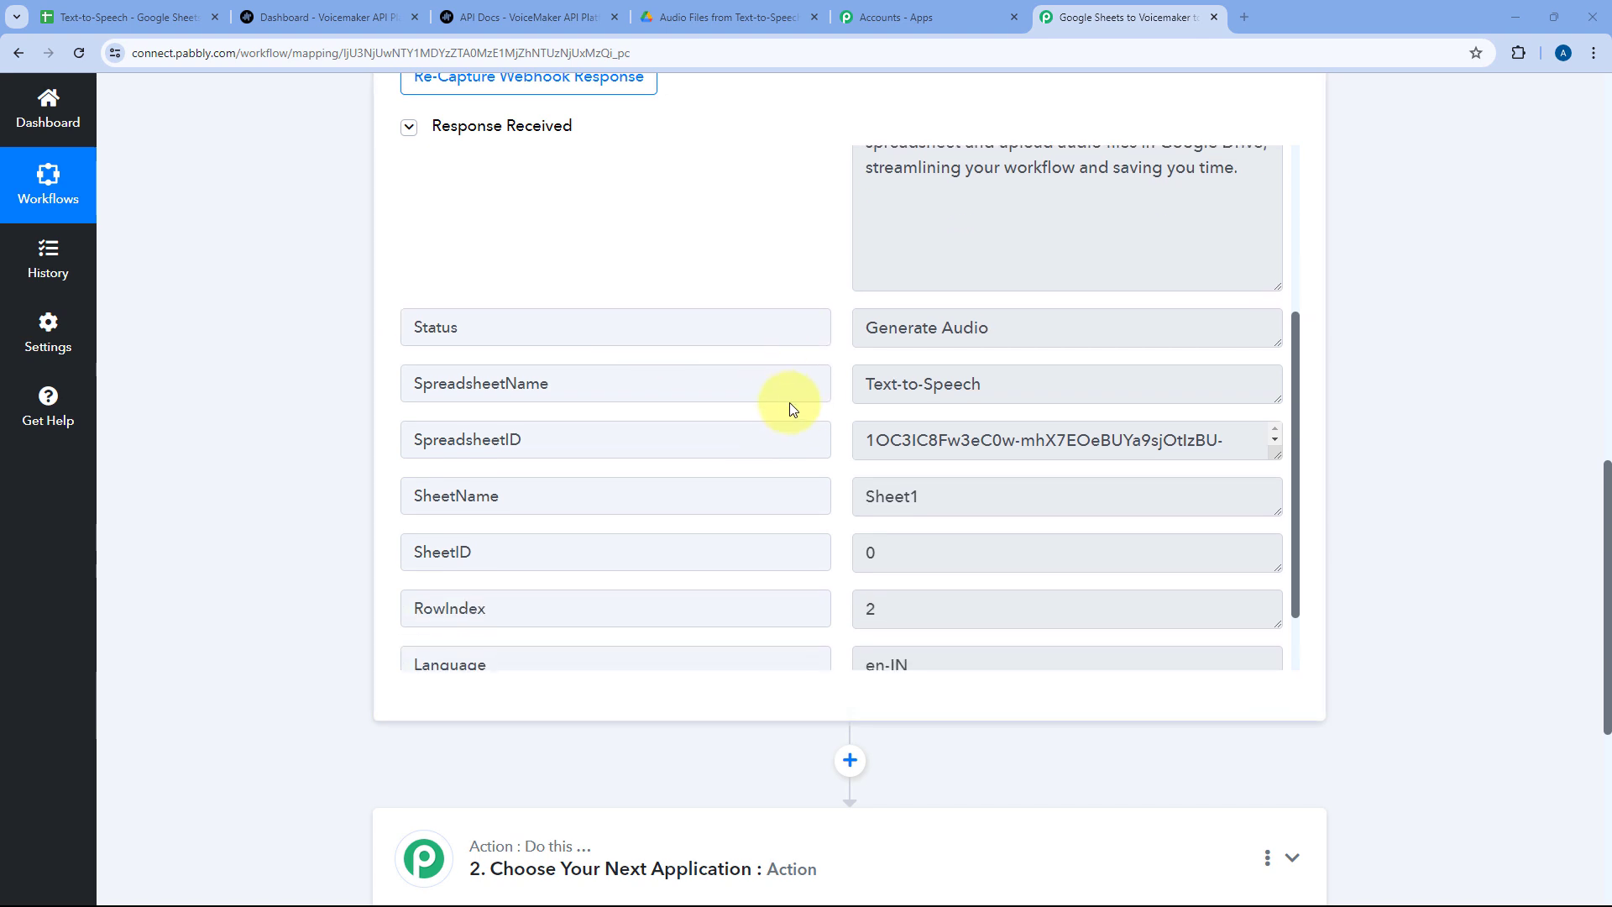
{"action": "double_click", "coordinate": [447, 322]}
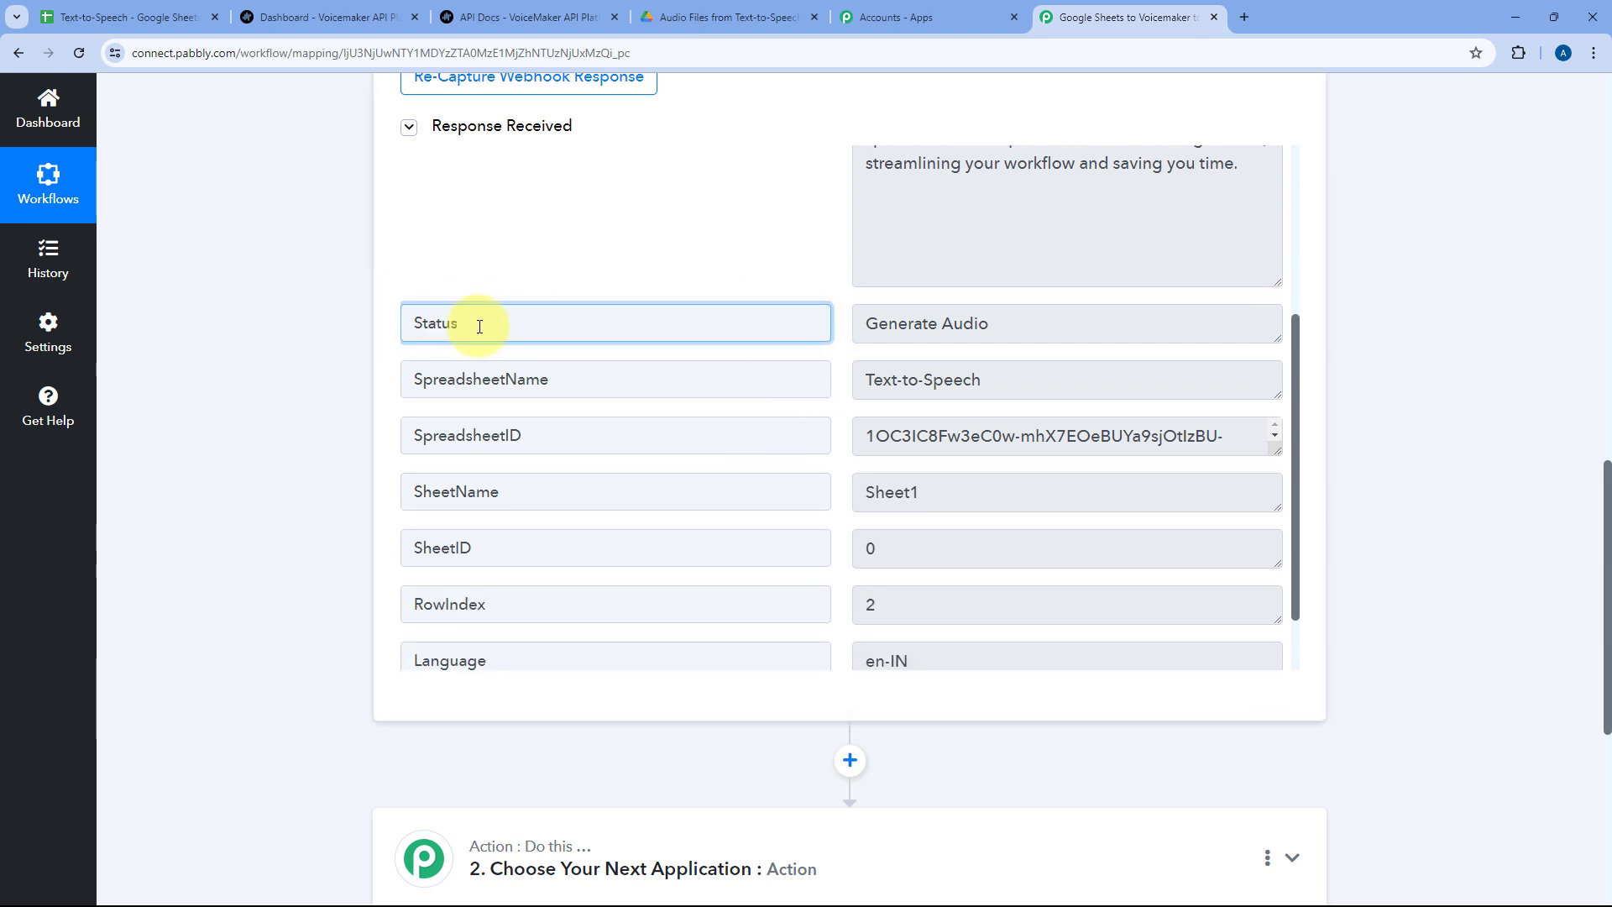
{"action": "left_click_drag", "start_coordinate": [478, 327], "coordinate": [400, 322]}
{"action": "left_click_drag", "start_coordinate": [861, 322], "coordinate": [1000, 324]}
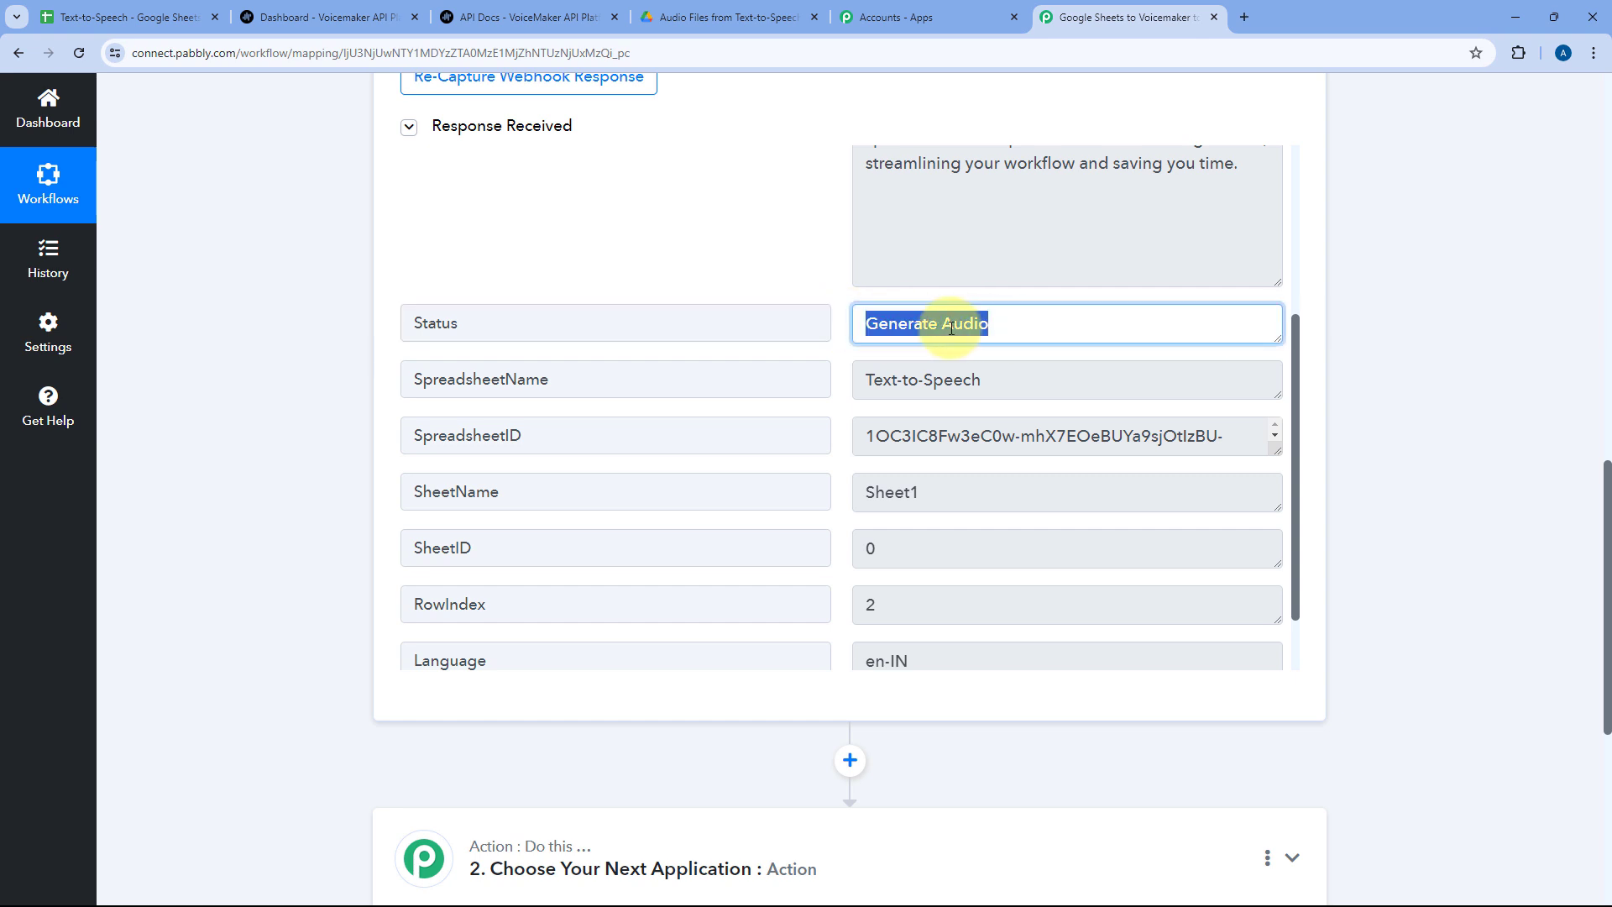
{"action": "left_click", "coordinate": [373, 456]}
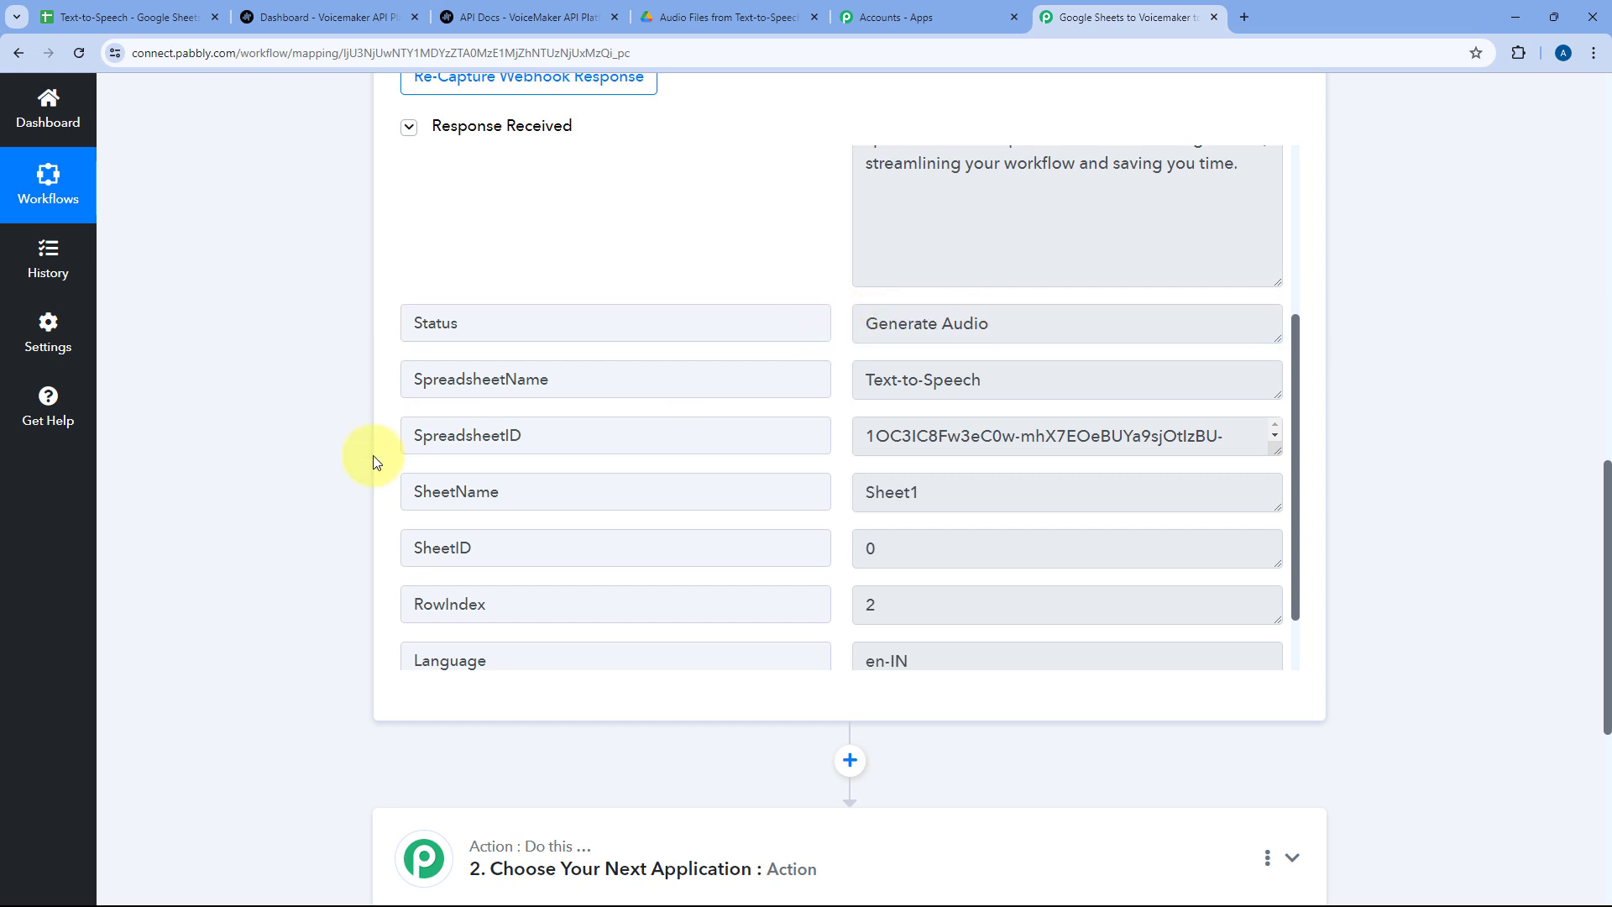
- Set up the workflow's second step as Filter (Pabbly) with the Filter Values action event and connect it
{"action": "scroll", "coordinate": [322, 515], "scroll_direction": "down", "scroll_amount": 6}
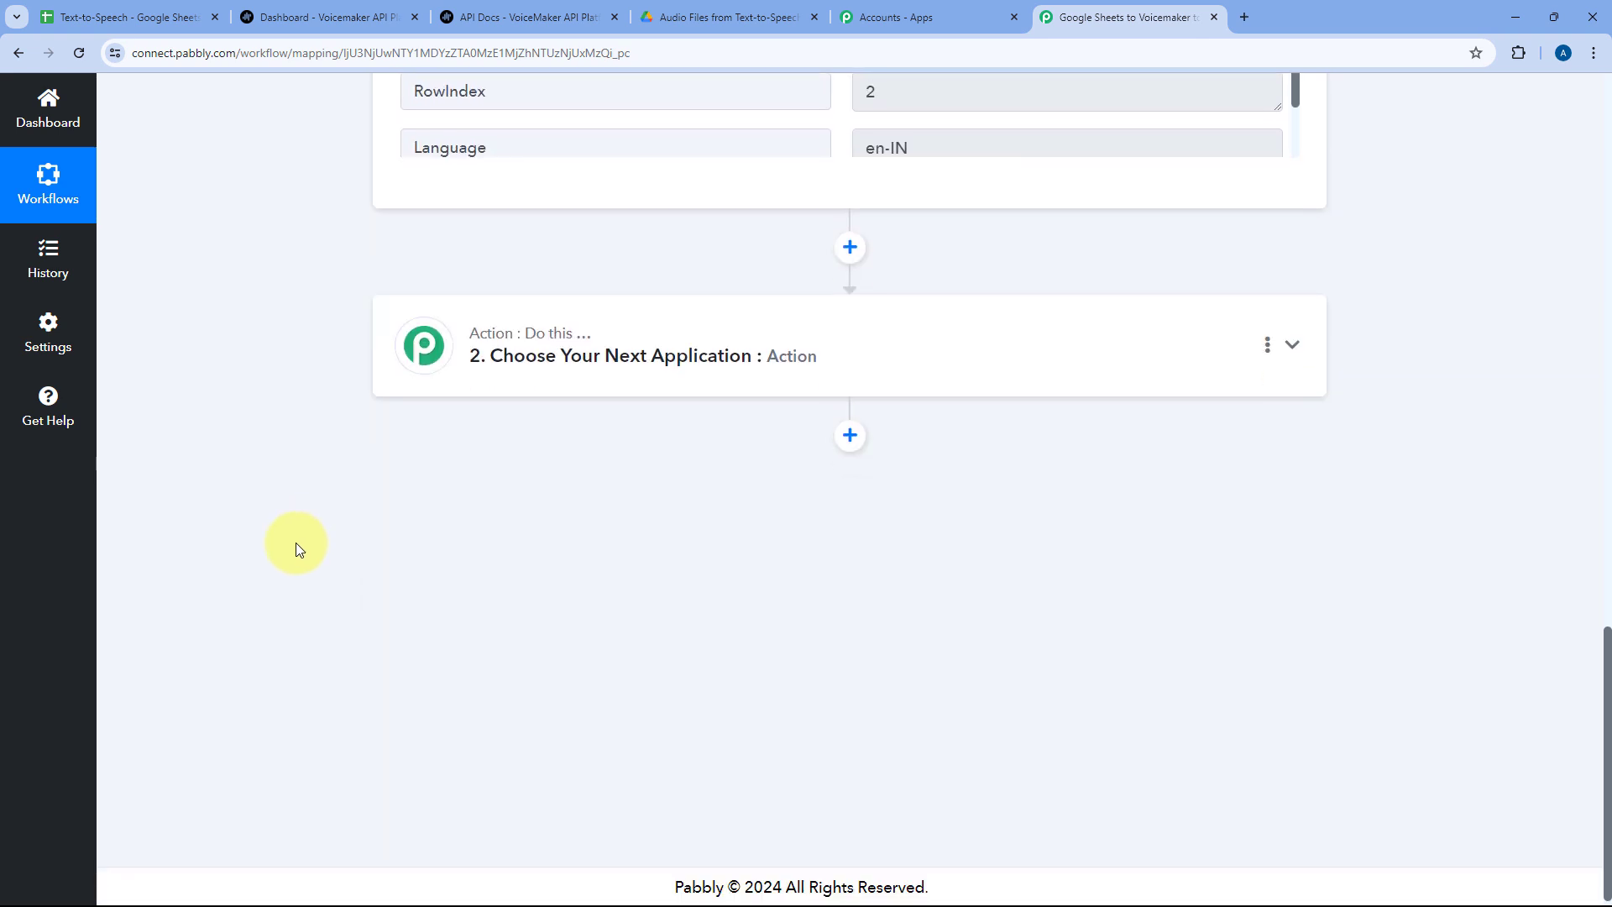
{"action": "left_click", "coordinate": [836, 328]}
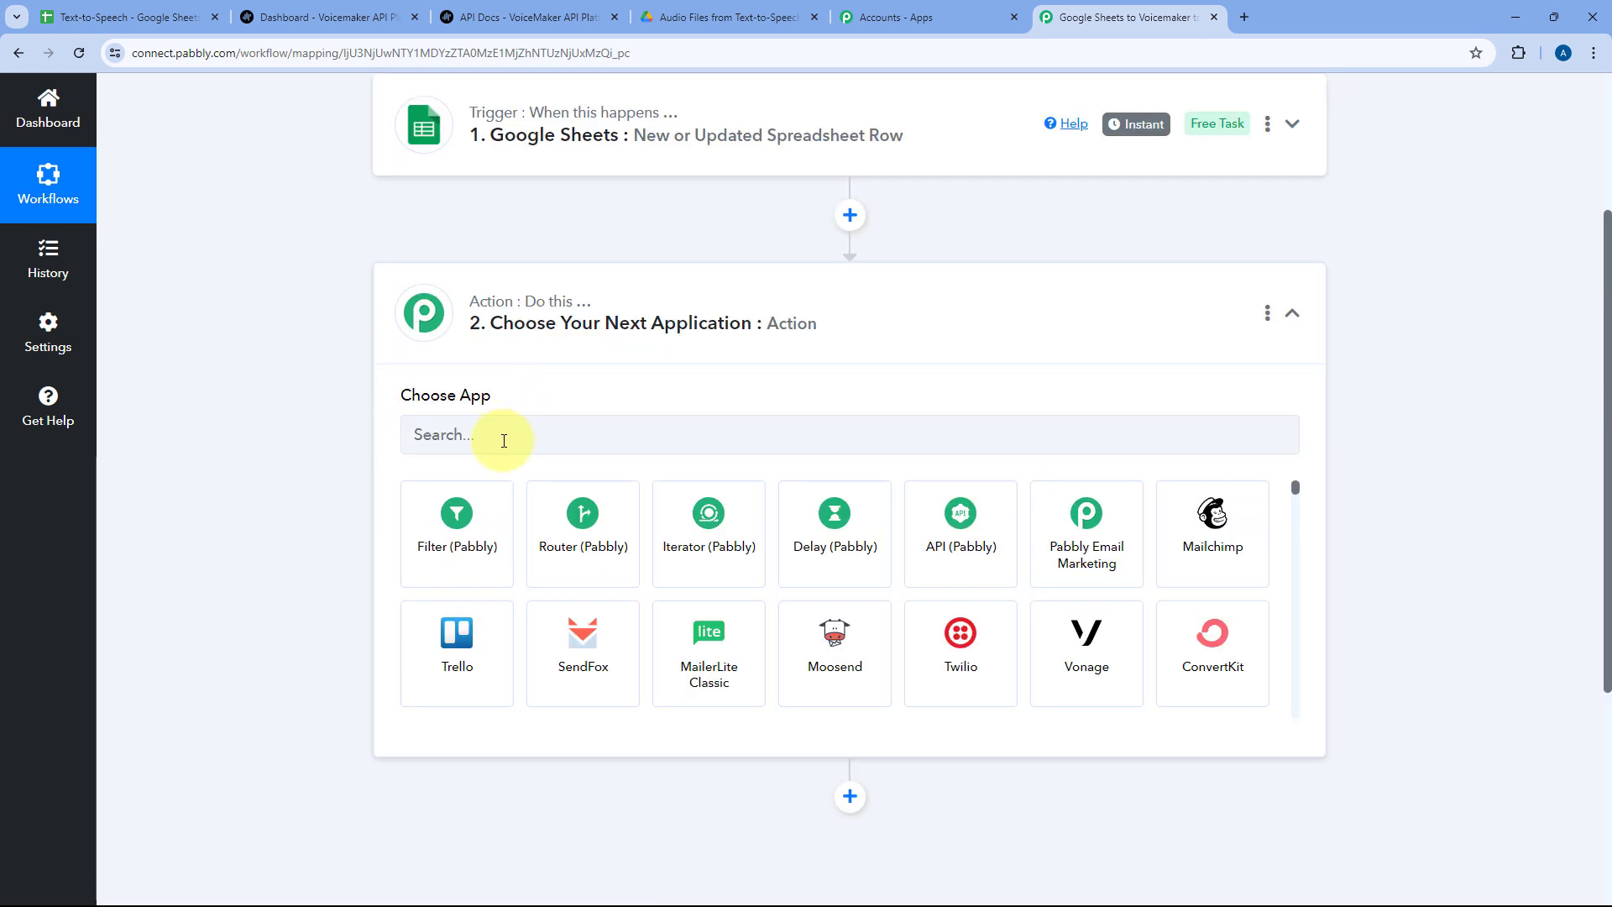
{"action": "left_click", "coordinate": [464, 542]}
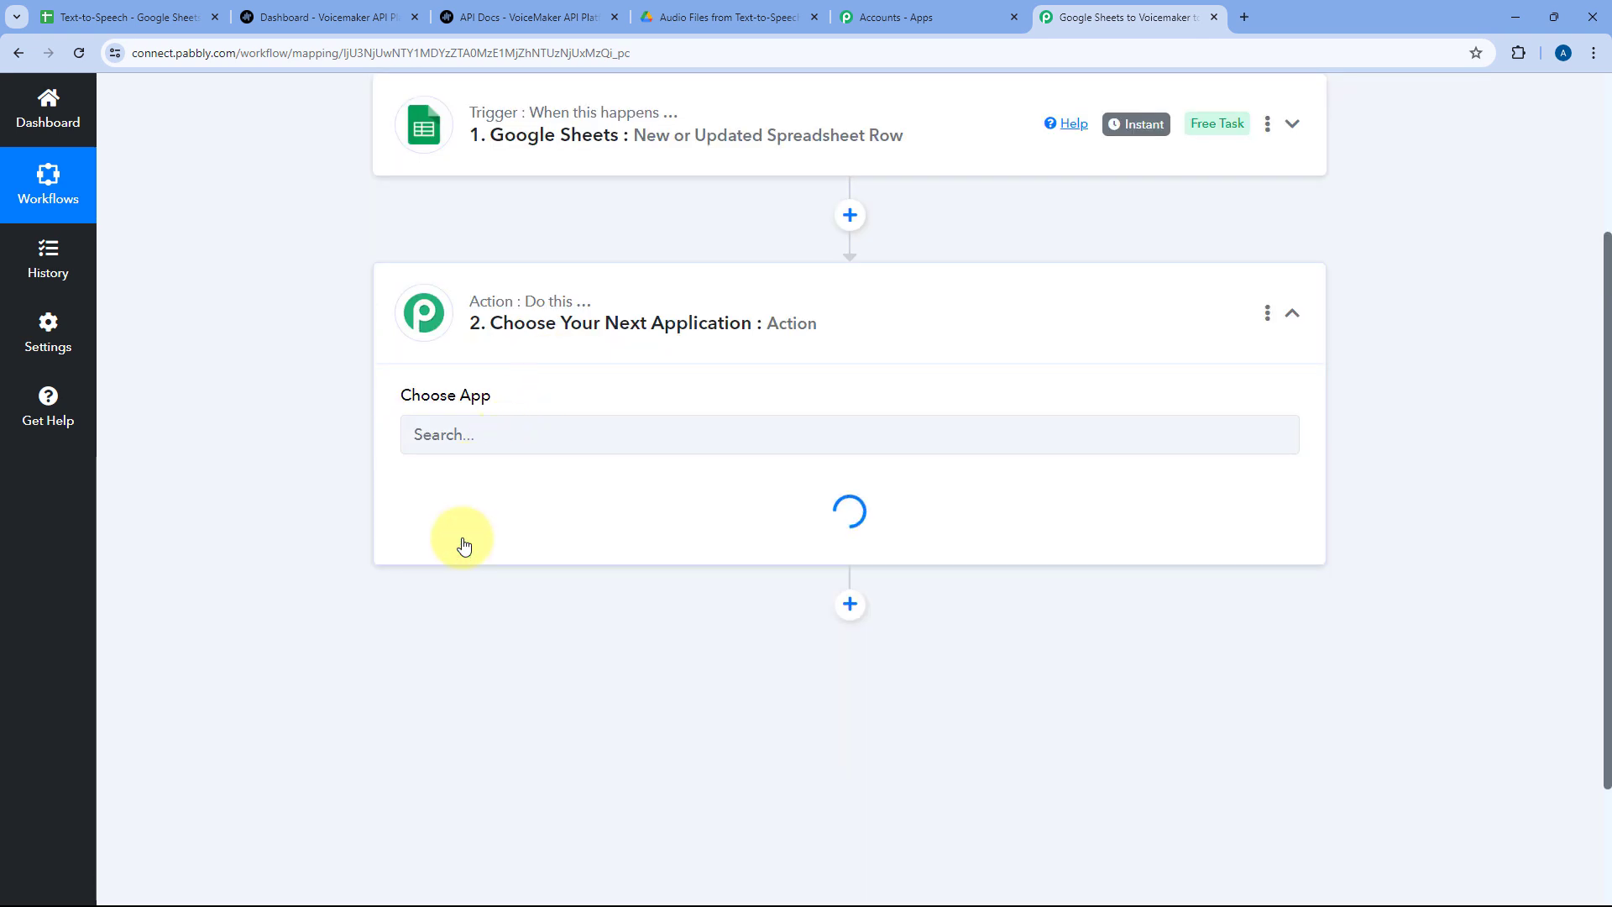
{"action": "scroll", "coordinate": [571, 407], "scroll_direction": "down", "scroll_amount": 2}
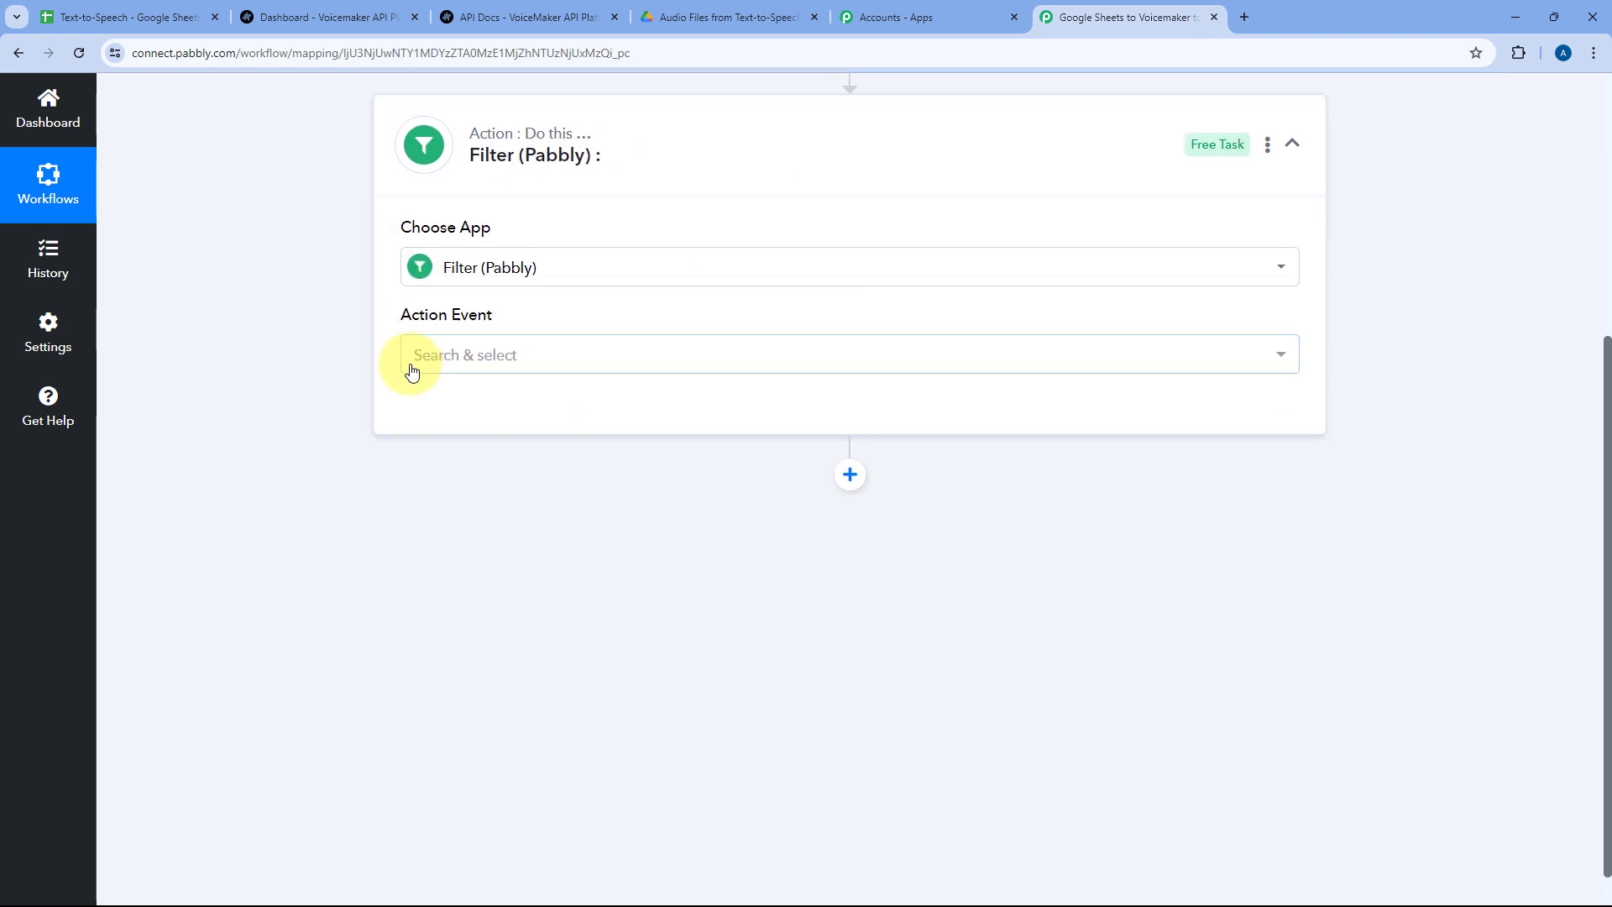
{"action": "left_click", "coordinate": [521, 353]}
{"action": "scroll", "coordinate": [349, 378], "scroll_direction": "down", "scroll_amount": 1}
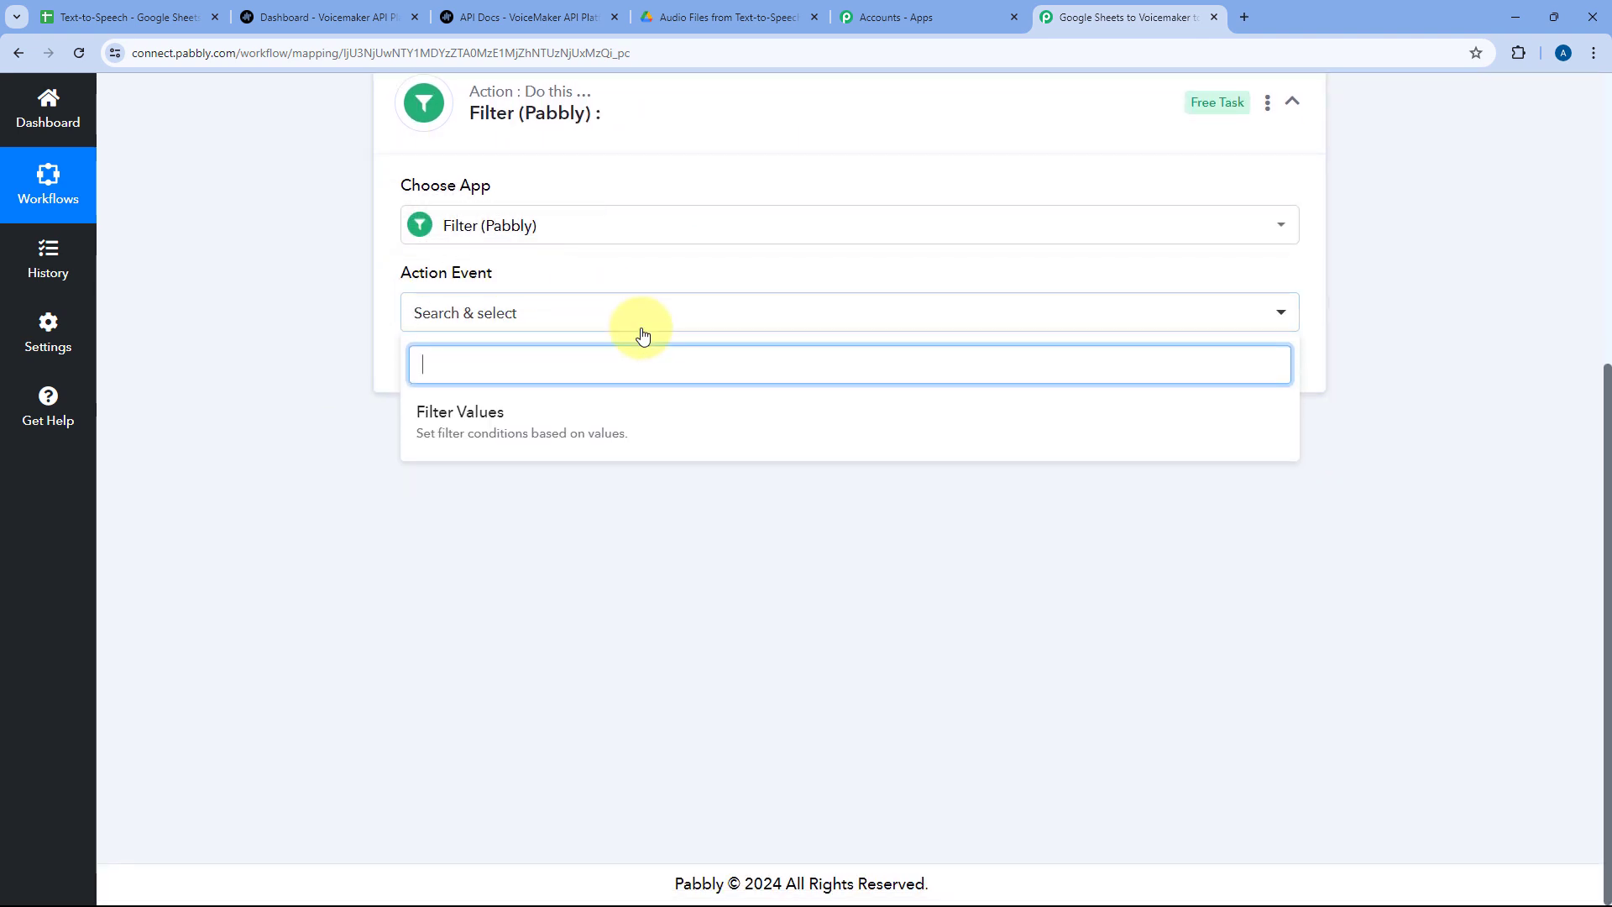
{"action": "left_click", "coordinate": [508, 415]}
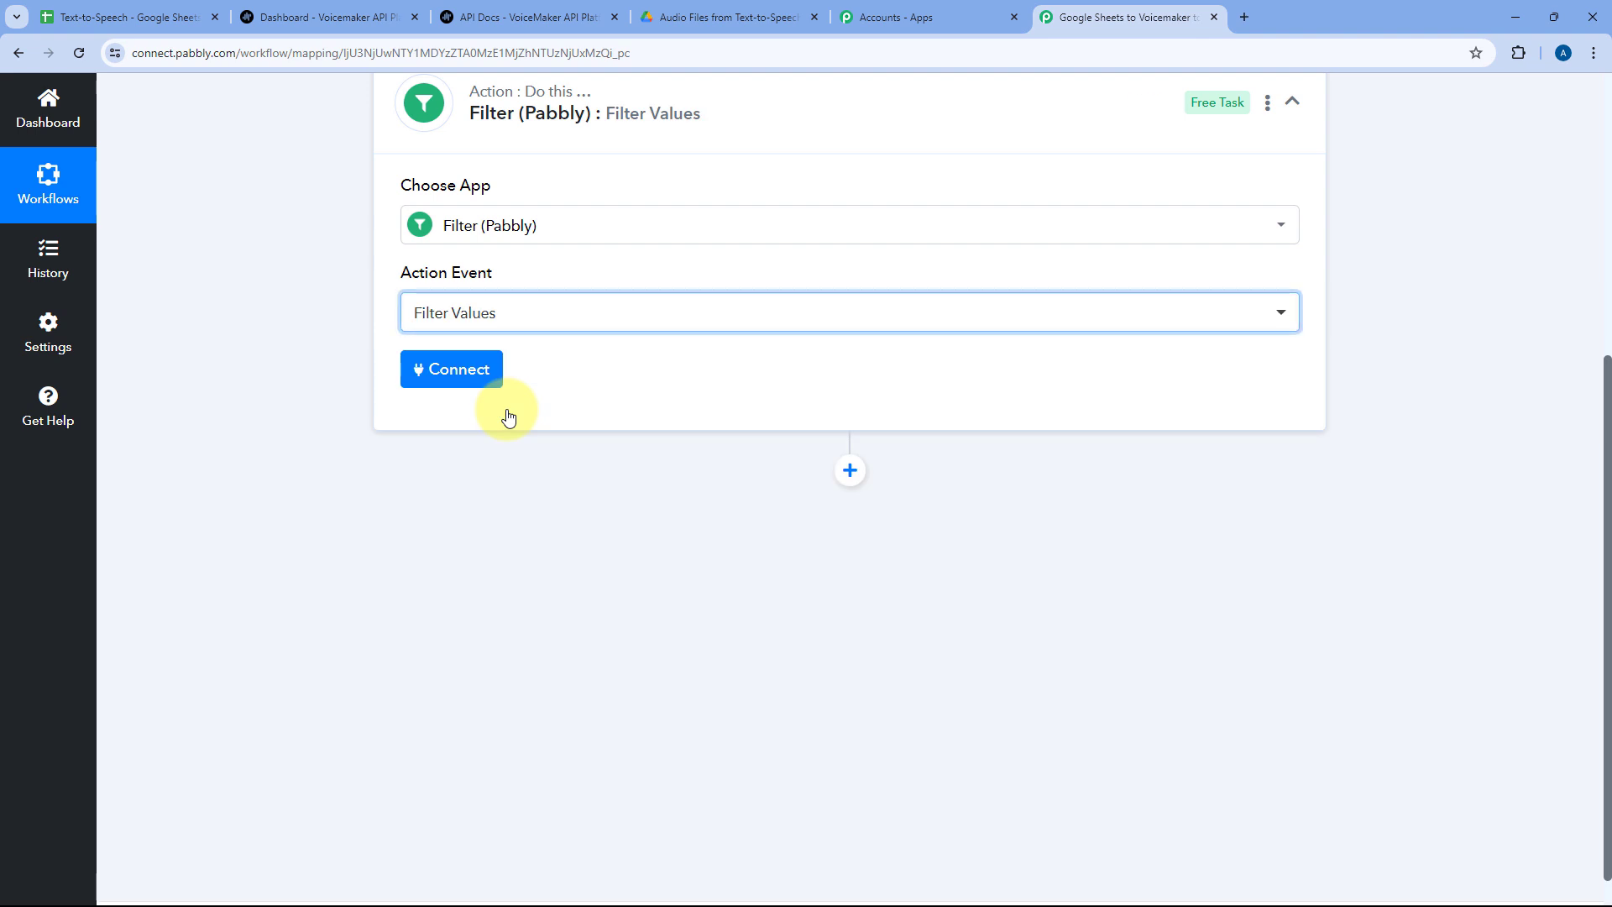
{"action": "left_click", "coordinate": [458, 374]}
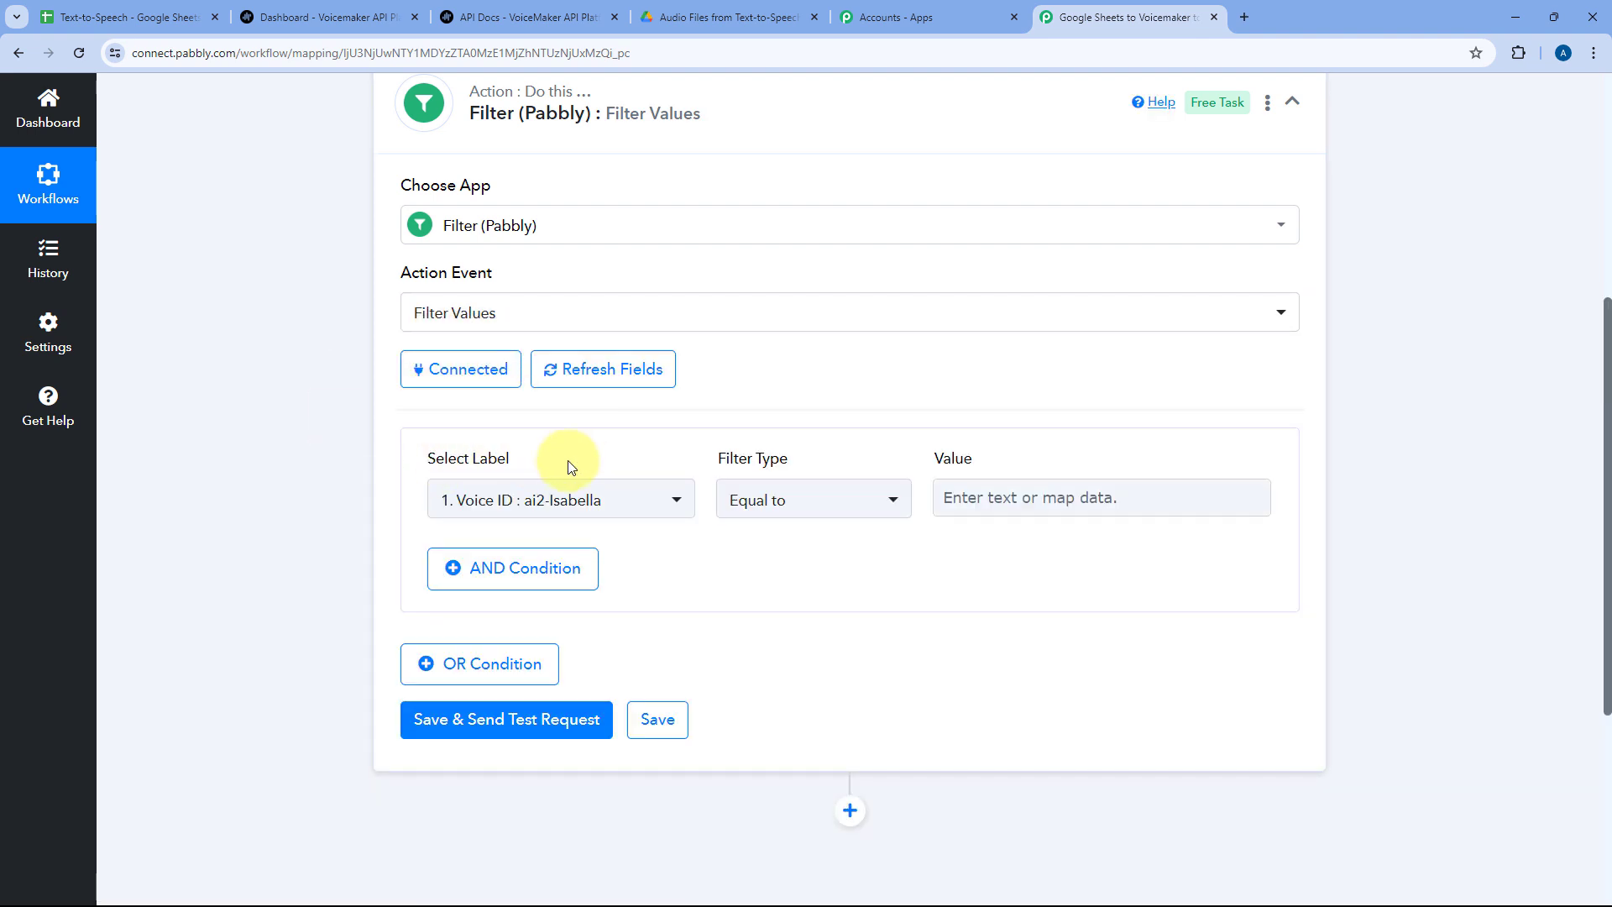
- Set the filter condition's label to the Status field from the Google Sheets trigger response
{"action": "left_click", "coordinate": [676, 502]}
{"action": "scroll", "coordinate": [620, 474], "scroll_direction": "down", "scroll_amount": 2}
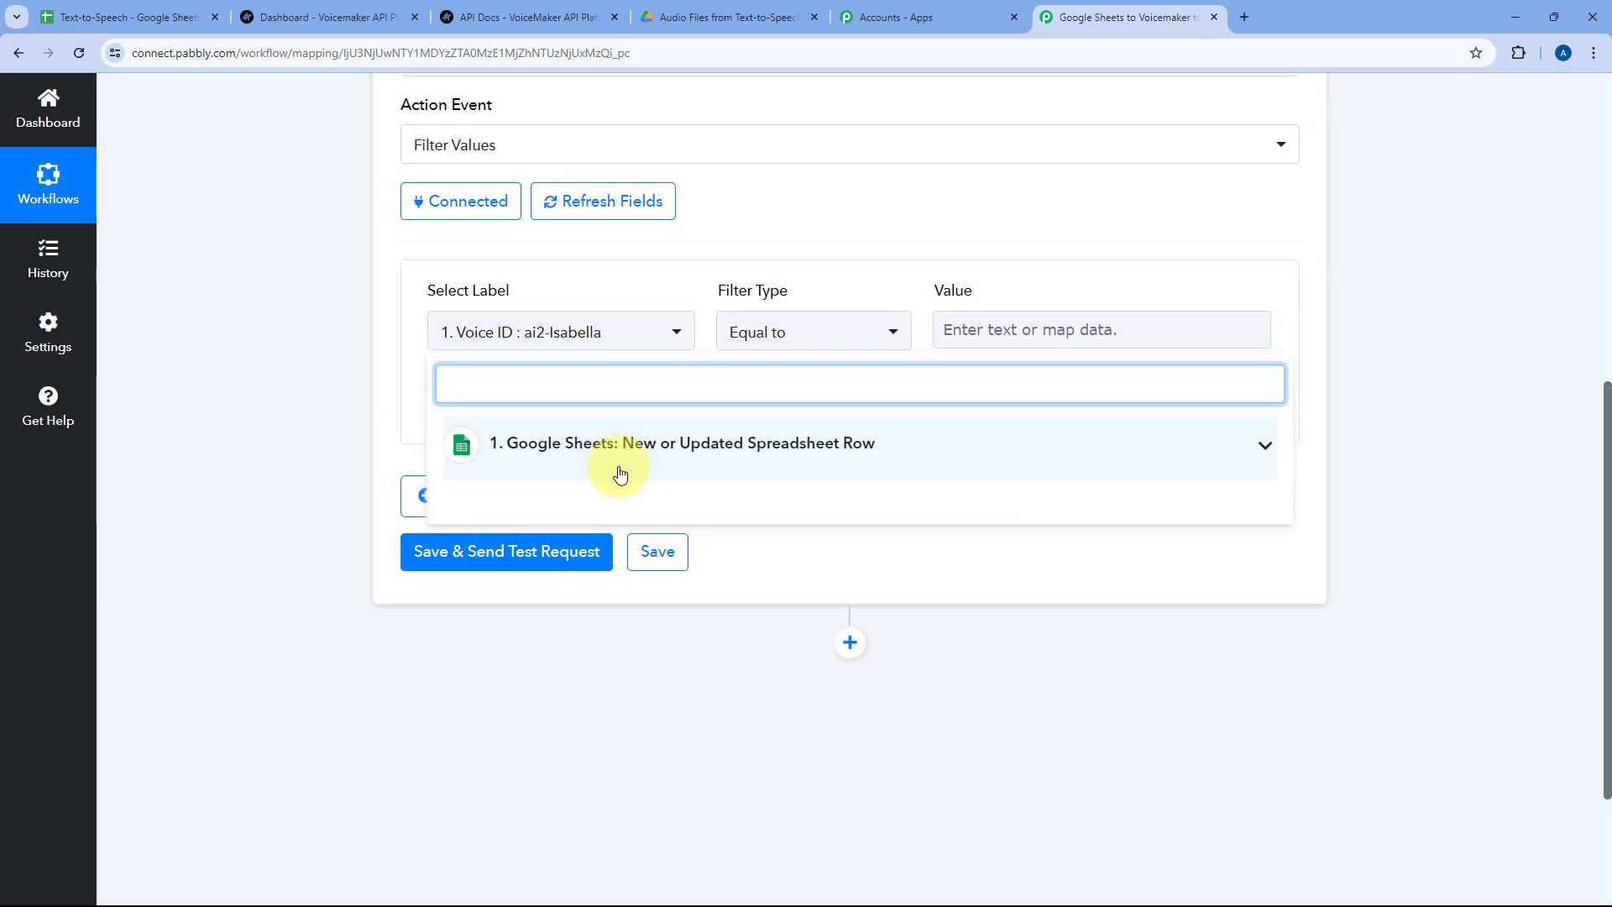
{"action": "left_click", "coordinate": [629, 466]}
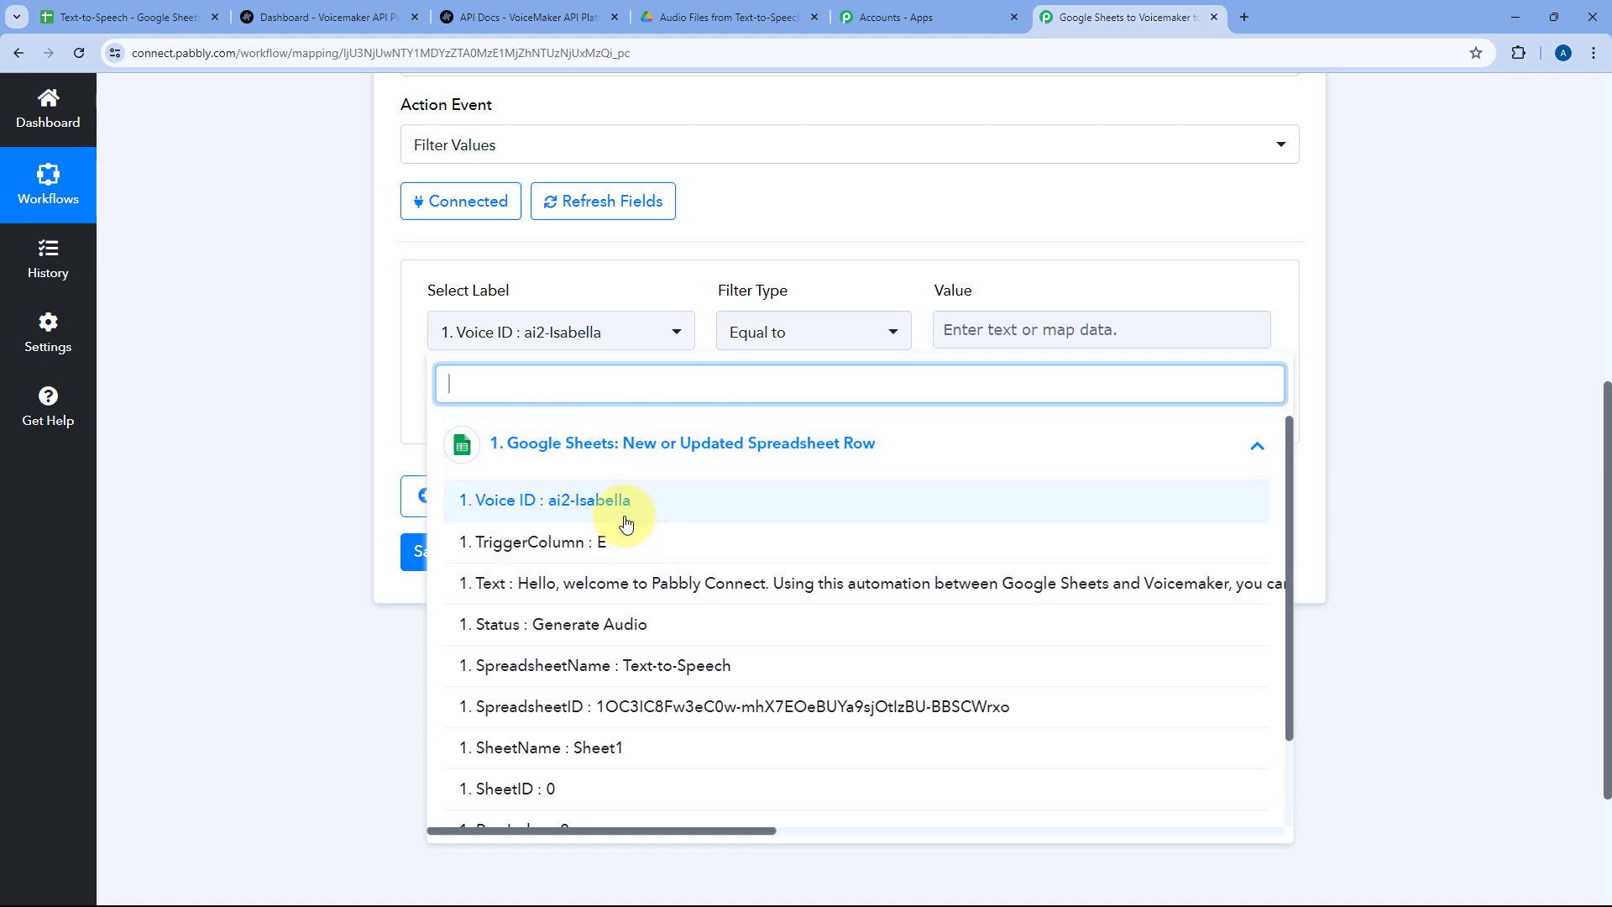
{"action": "scroll", "coordinate": [630, 521], "scroll_direction": "down", "scroll_amount": 2}
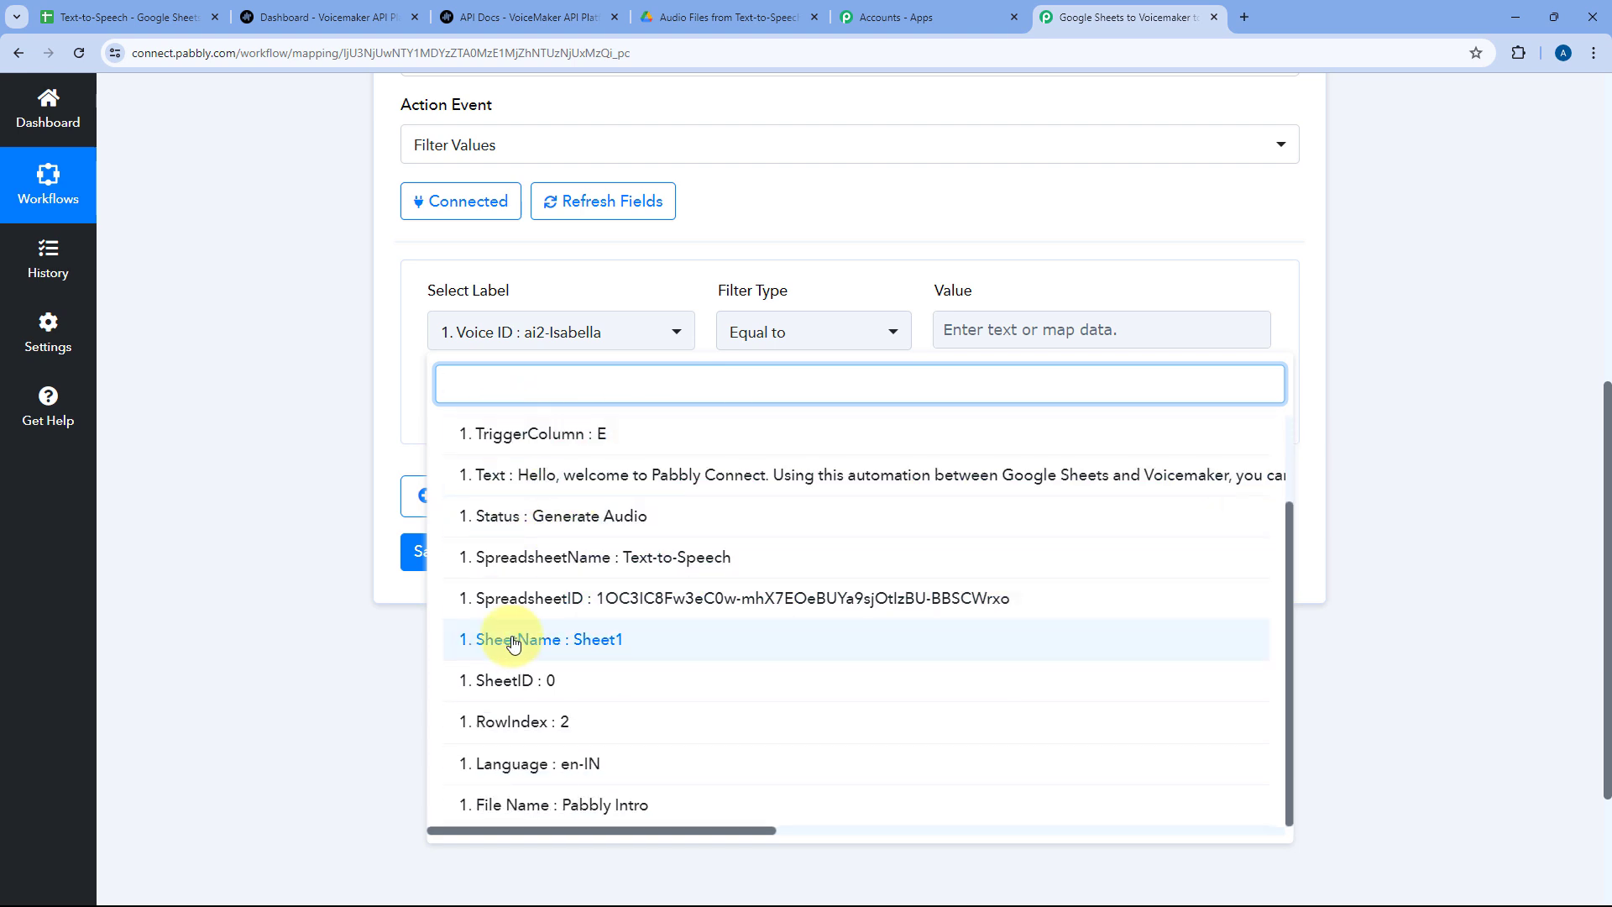
{"action": "scroll", "coordinate": [542, 635], "scroll_direction": "down", "scroll_amount": 1}
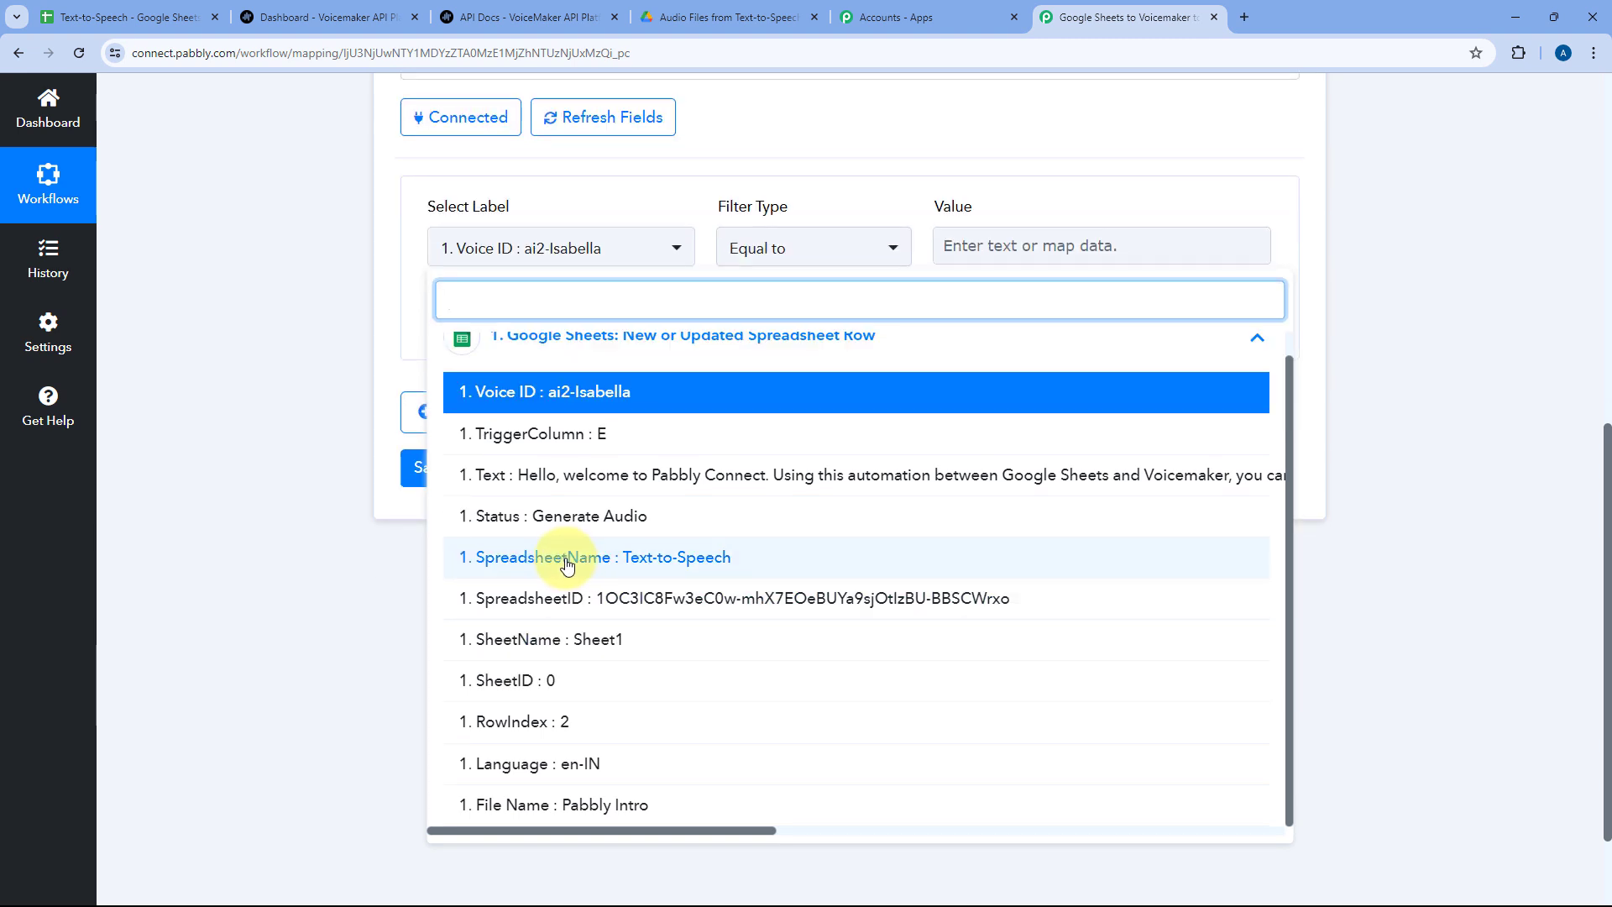
{"action": "left_click", "coordinate": [495, 527]}
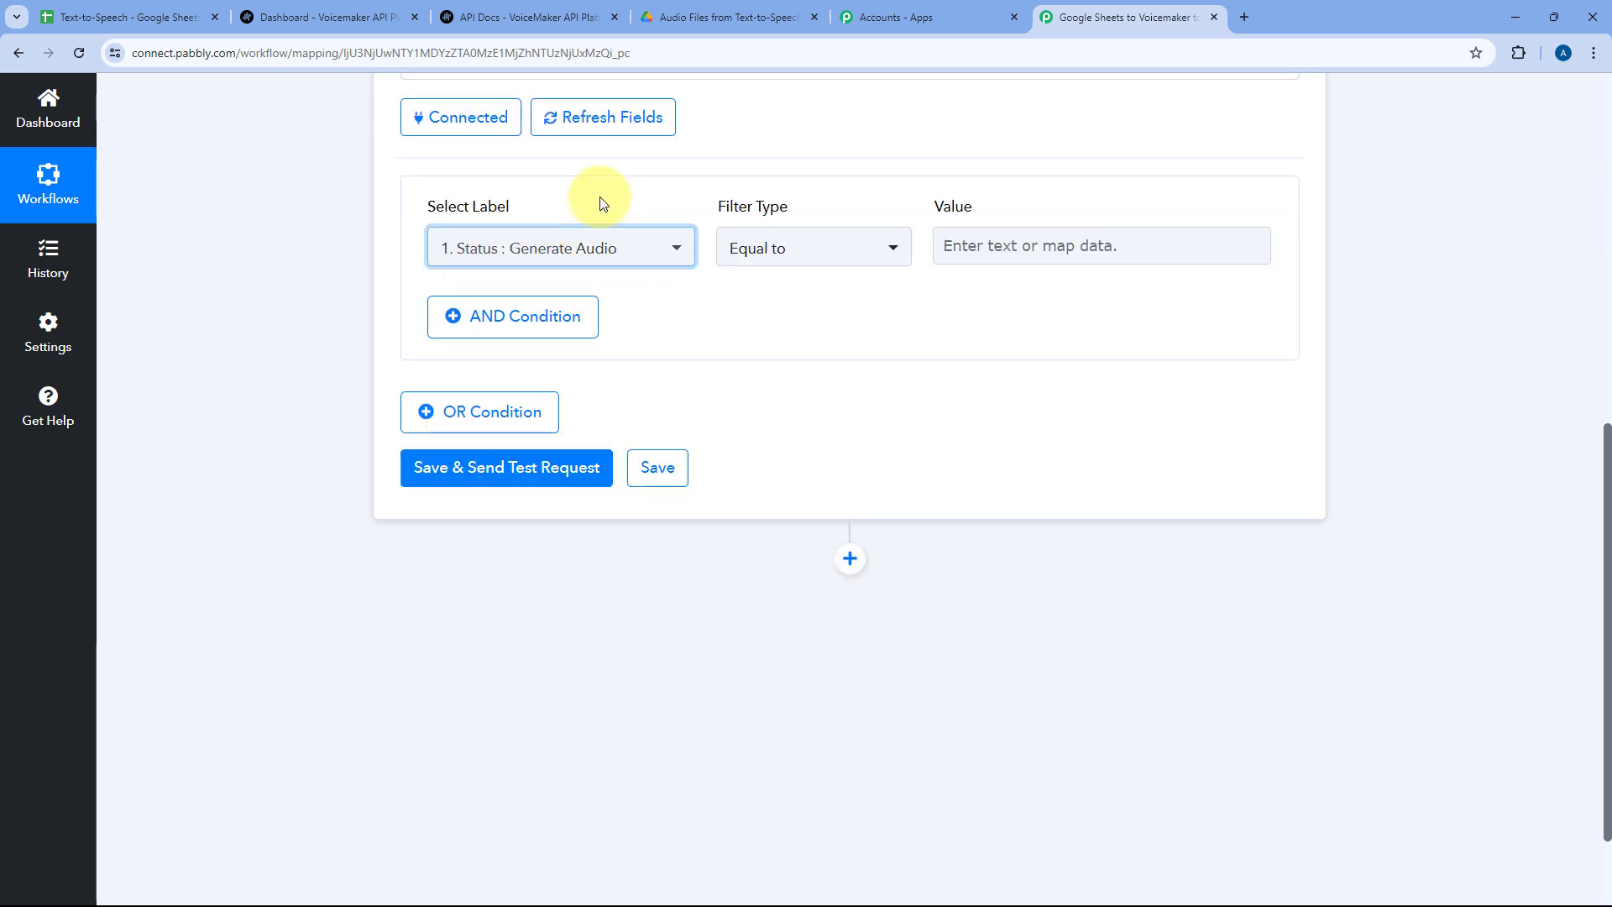
- Set the condition's filter type to Equal to and its value to Generate Audio
{"action": "left_click", "coordinate": [813, 247]}
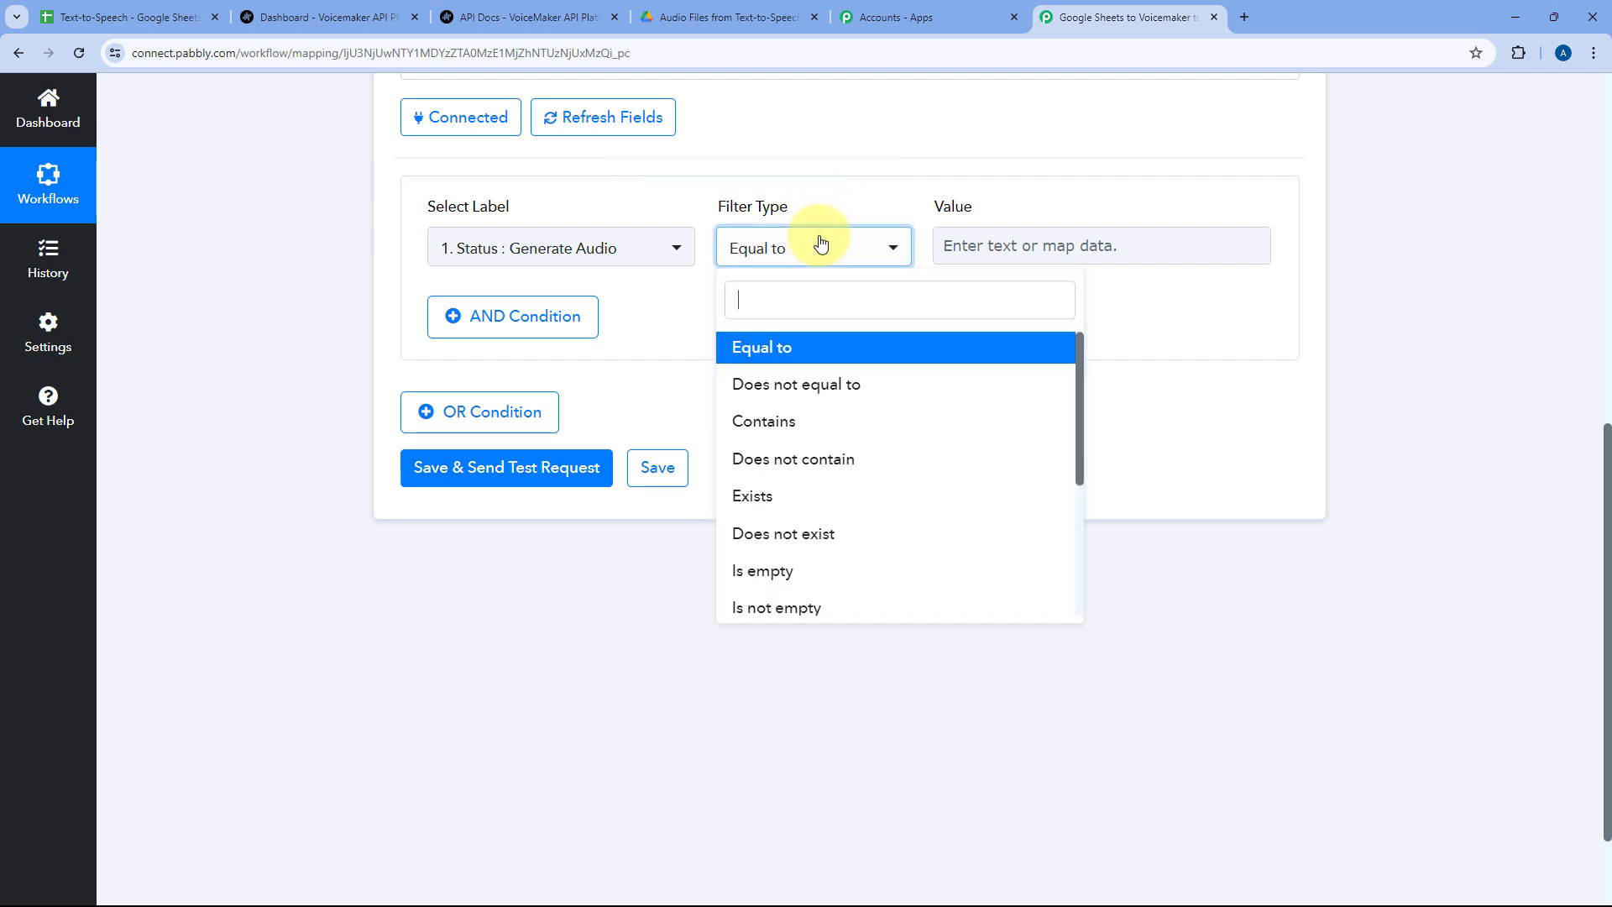
{"action": "left_click", "coordinate": [777, 351]}
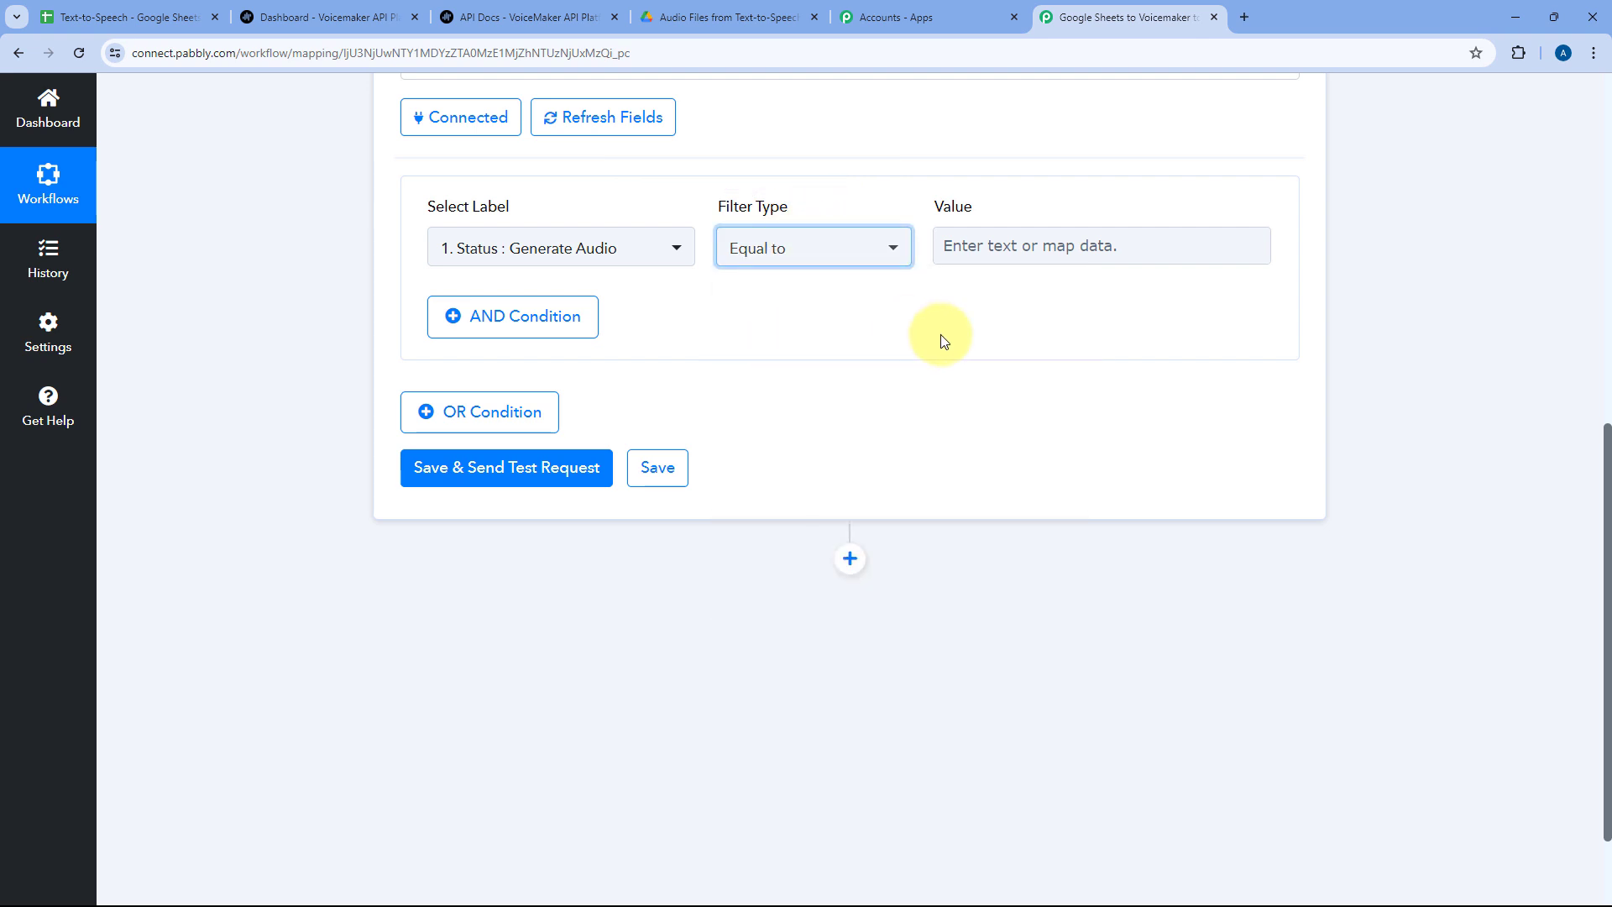
{"action": "left_click", "coordinate": [1008, 247]}
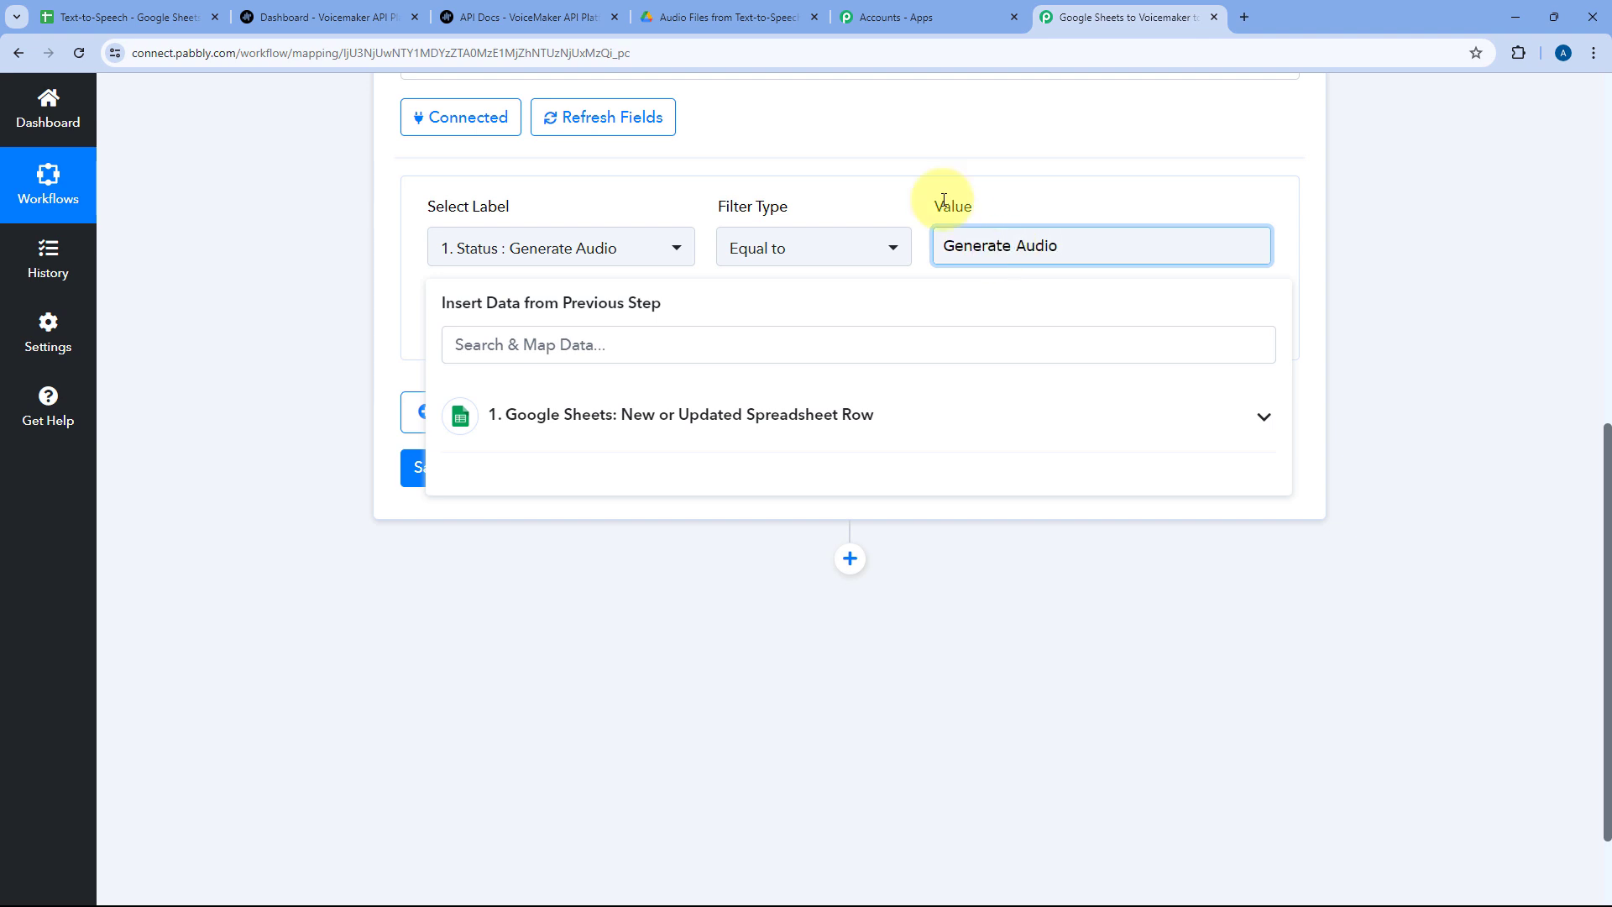
{"action": "left_click", "coordinate": [865, 185]}
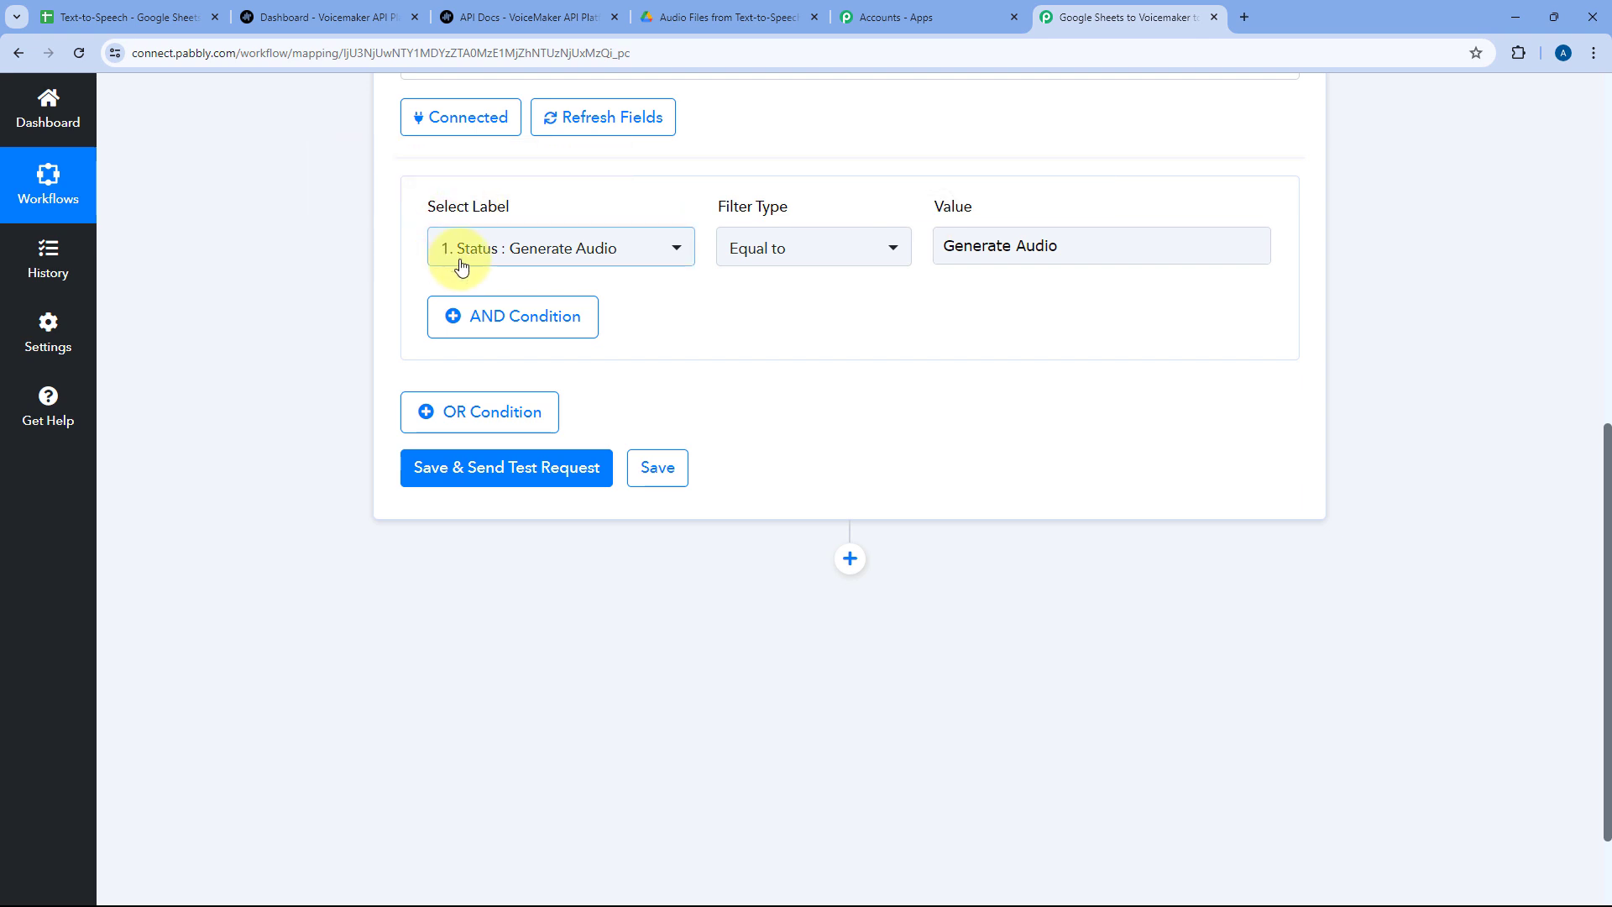
{"action": "left_click", "coordinate": [950, 246]}
{"action": "triple_click", "coordinate": [1077, 251]}
{"action": "left_click", "coordinate": [1057, 246]}
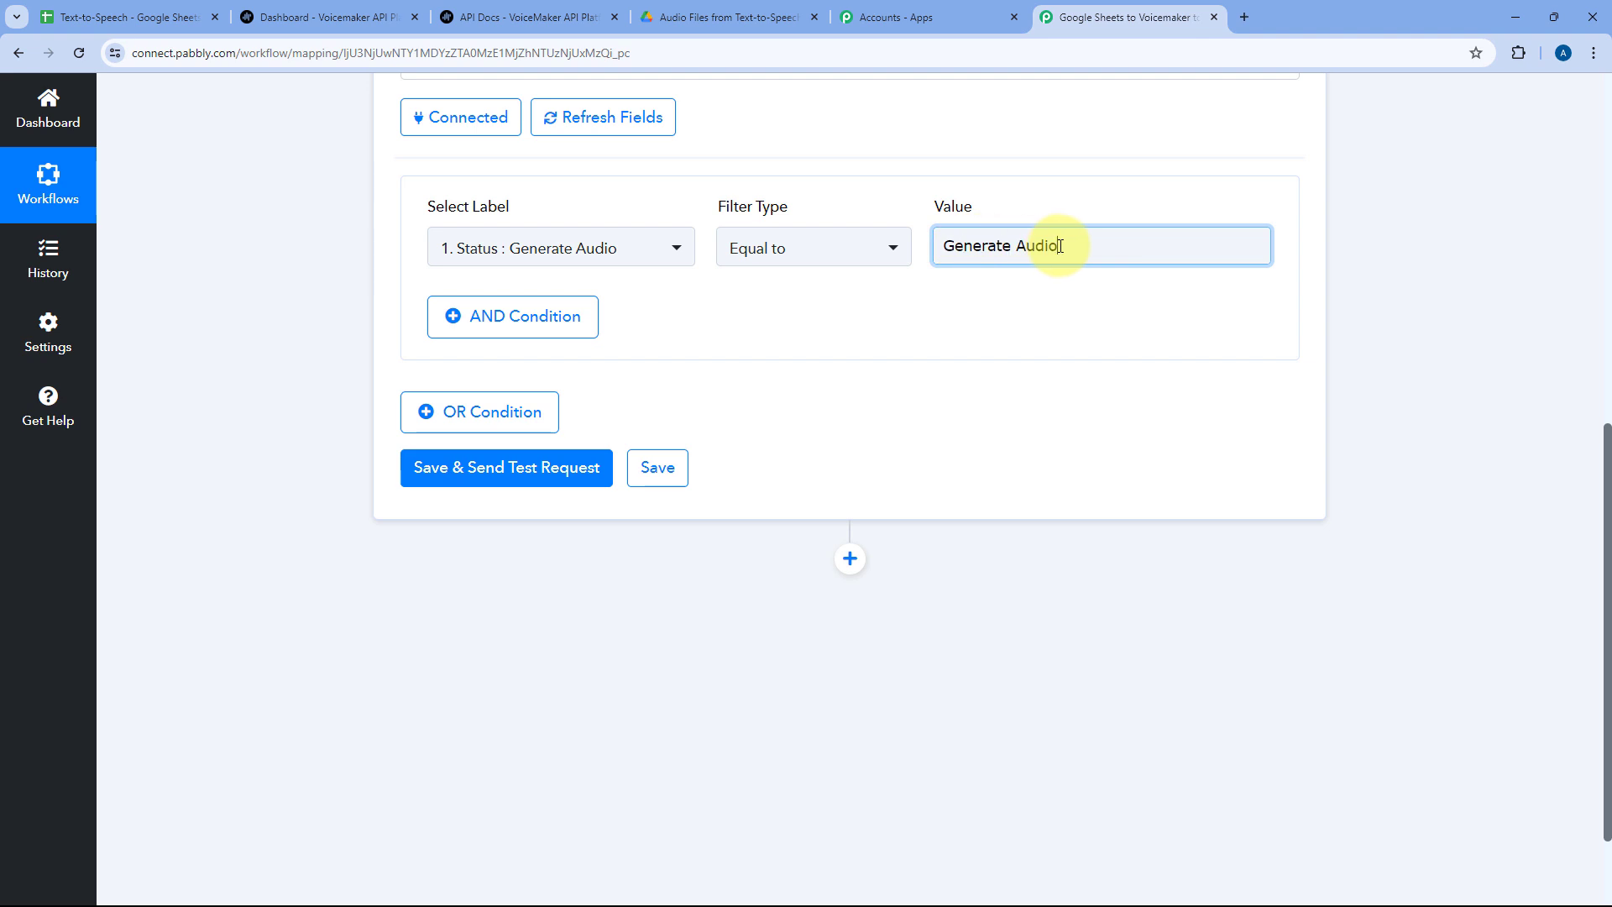
{"action": "left_click", "coordinate": [1410, 232]}
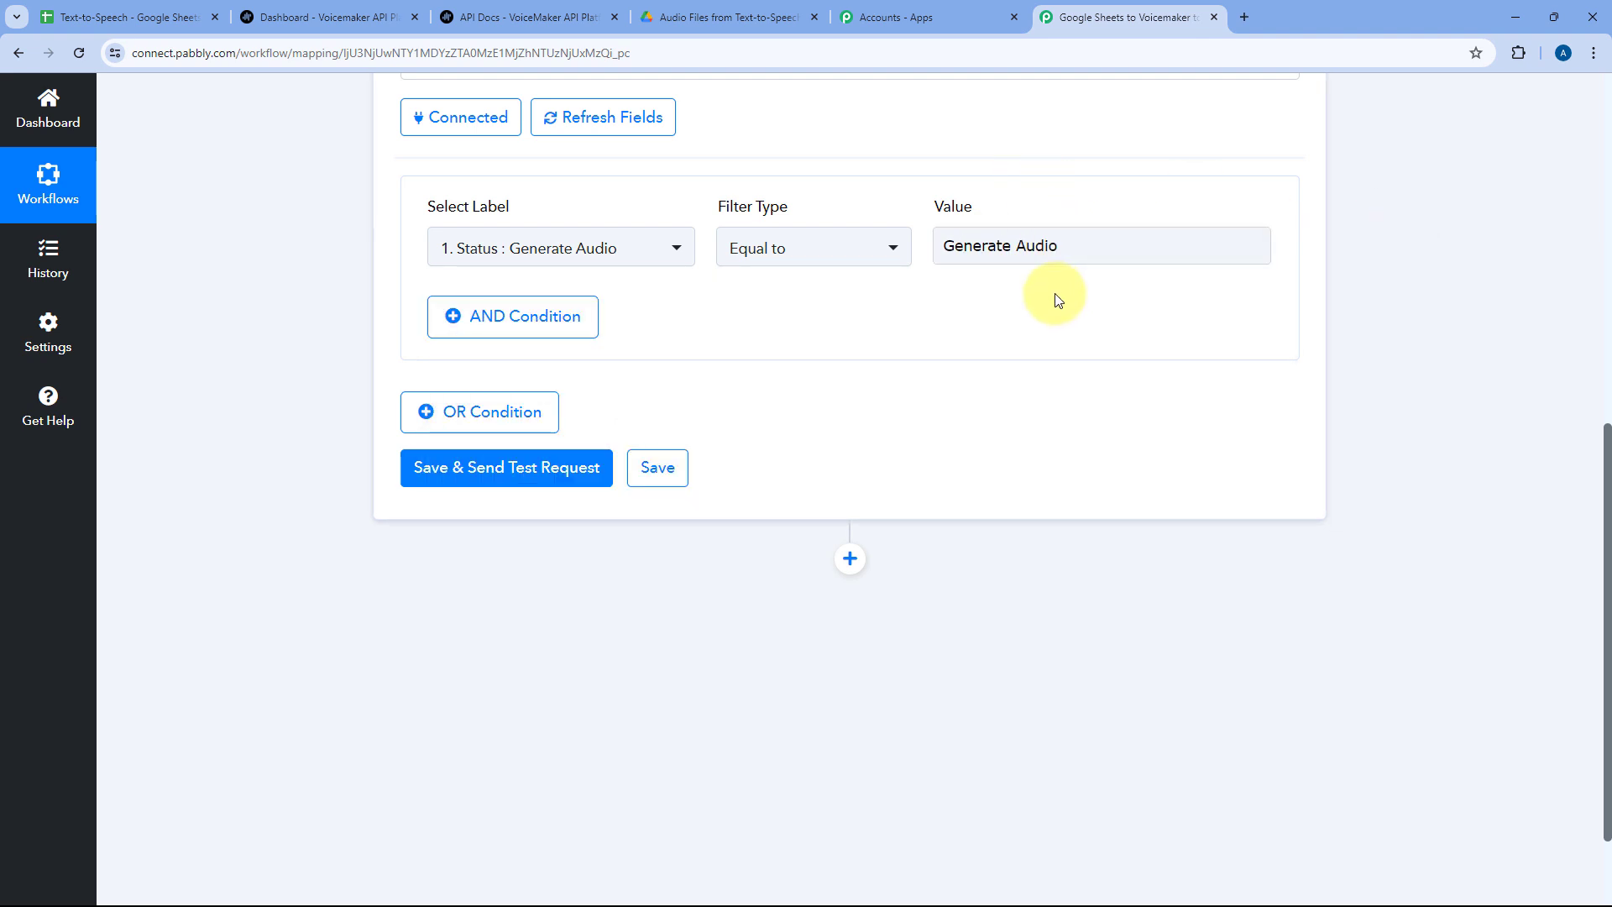
- Save the filter, send its test request, and read the message in the response
{"action": "left_click", "coordinate": [525, 471]}
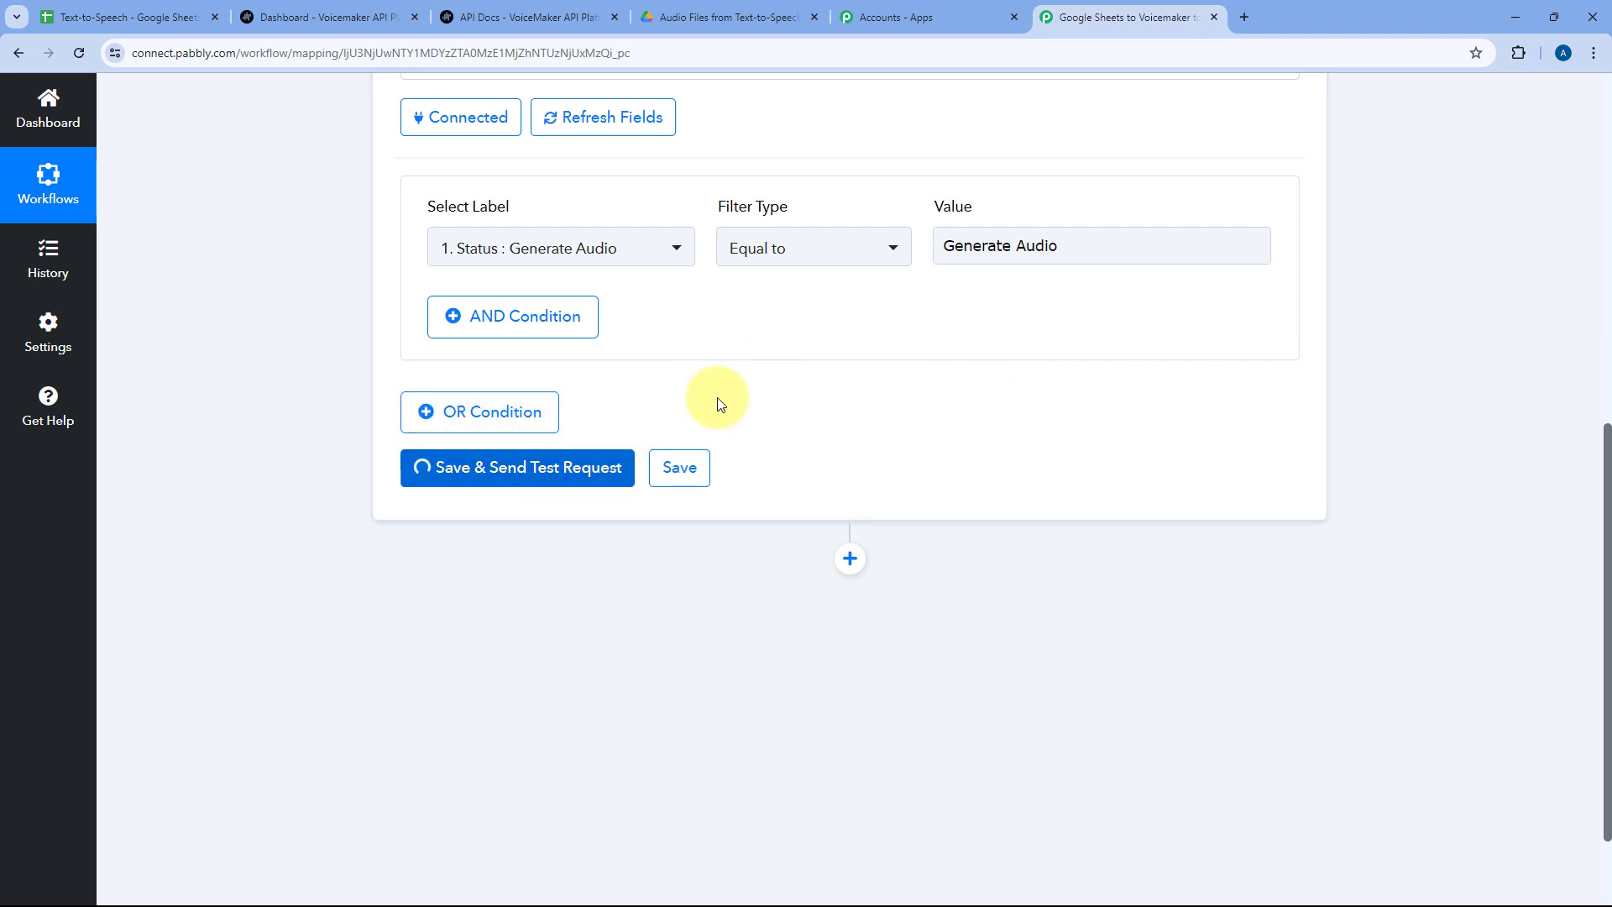
{"action": "scroll", "coordinate": [717, 403], "scroll_direction": "down", "scroll_amount": 1}
{"action": "scroll", "coordinate": [717, 400], "scroll_direction": "up", "scroll_amount": 1}
{"action": "left_click_drag", "start_coordinate": [999, 603], "coordinate": [865, 602]}
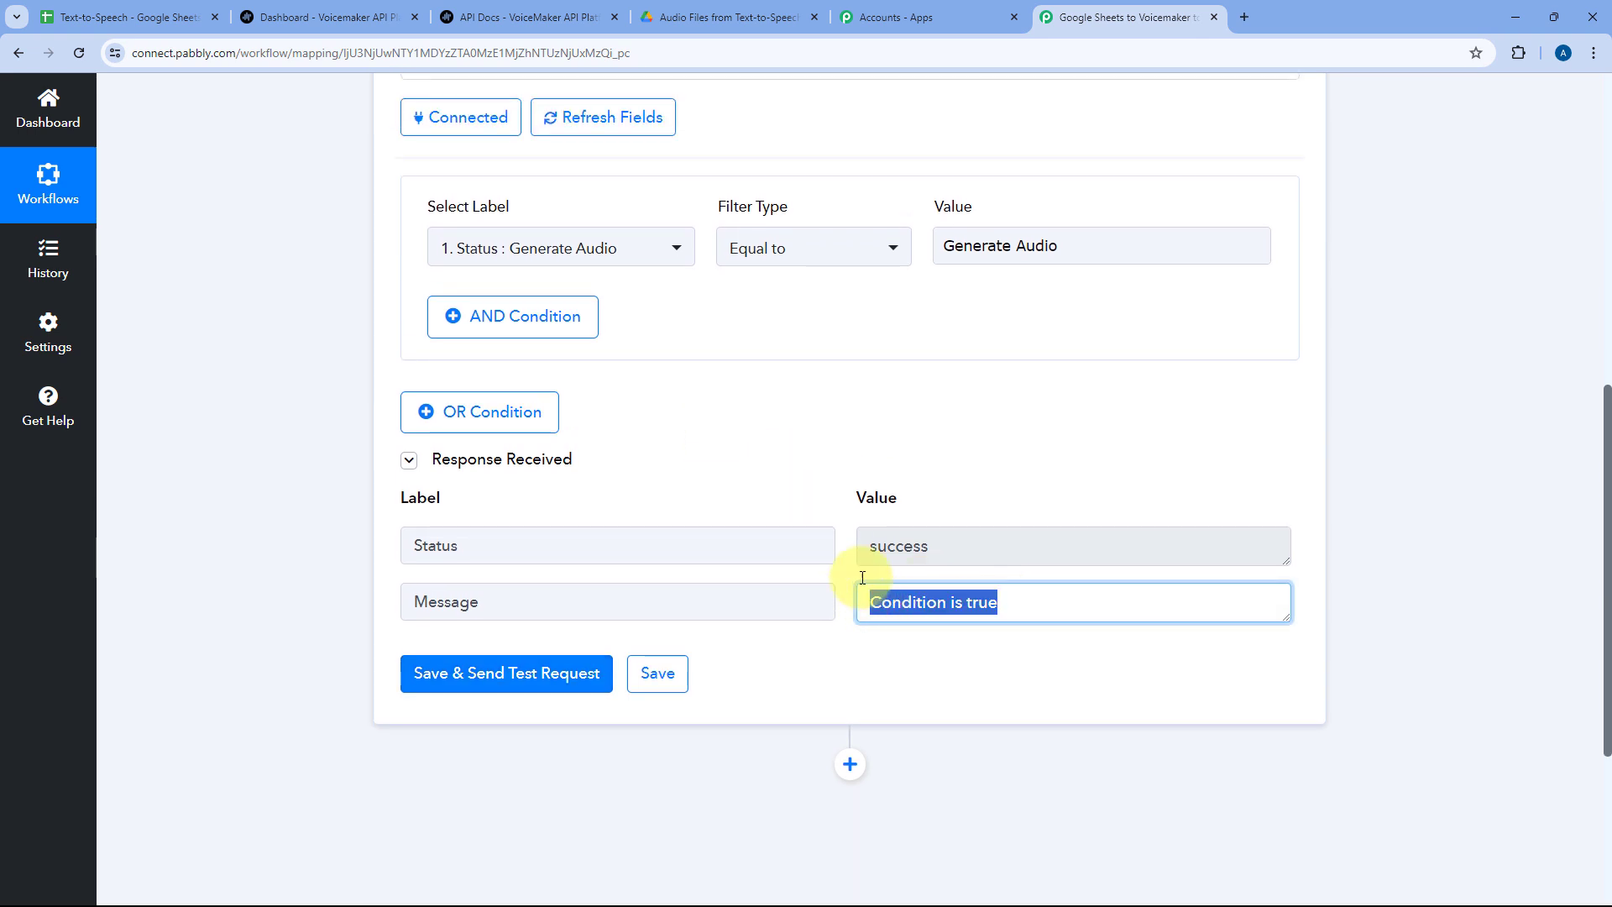
- Compare the Status value in row 2 of the Text-to-Speech sheet with the workflow's filter condition
{"action": "left_click", "coordinate": [849, 552]}
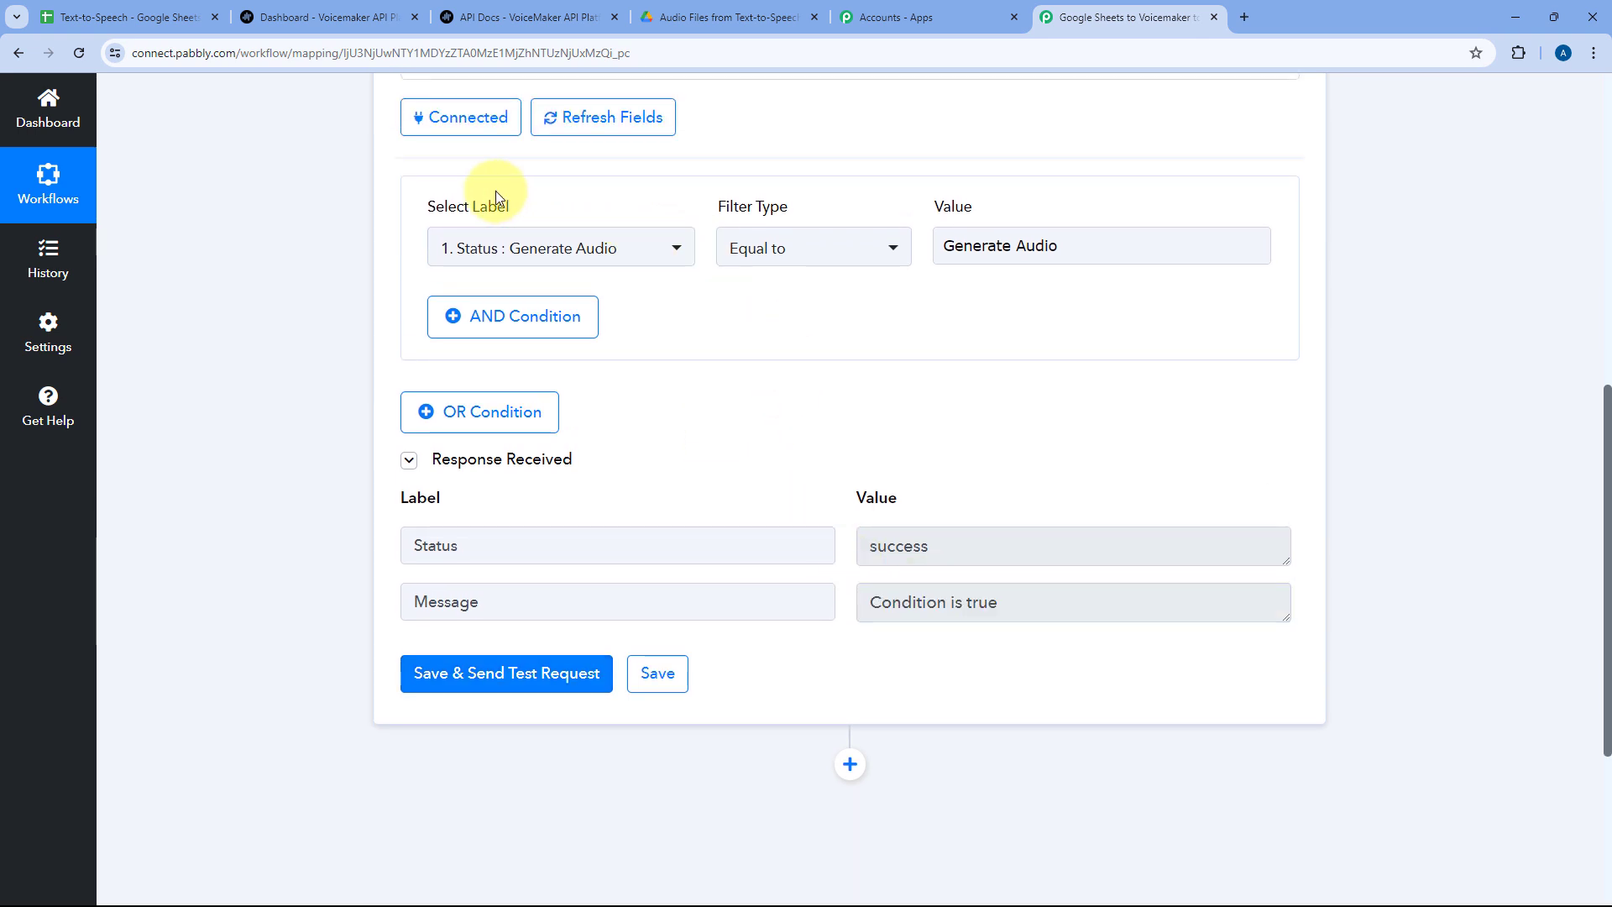
{"action": "left_click", "coordinate": [126, 17]}
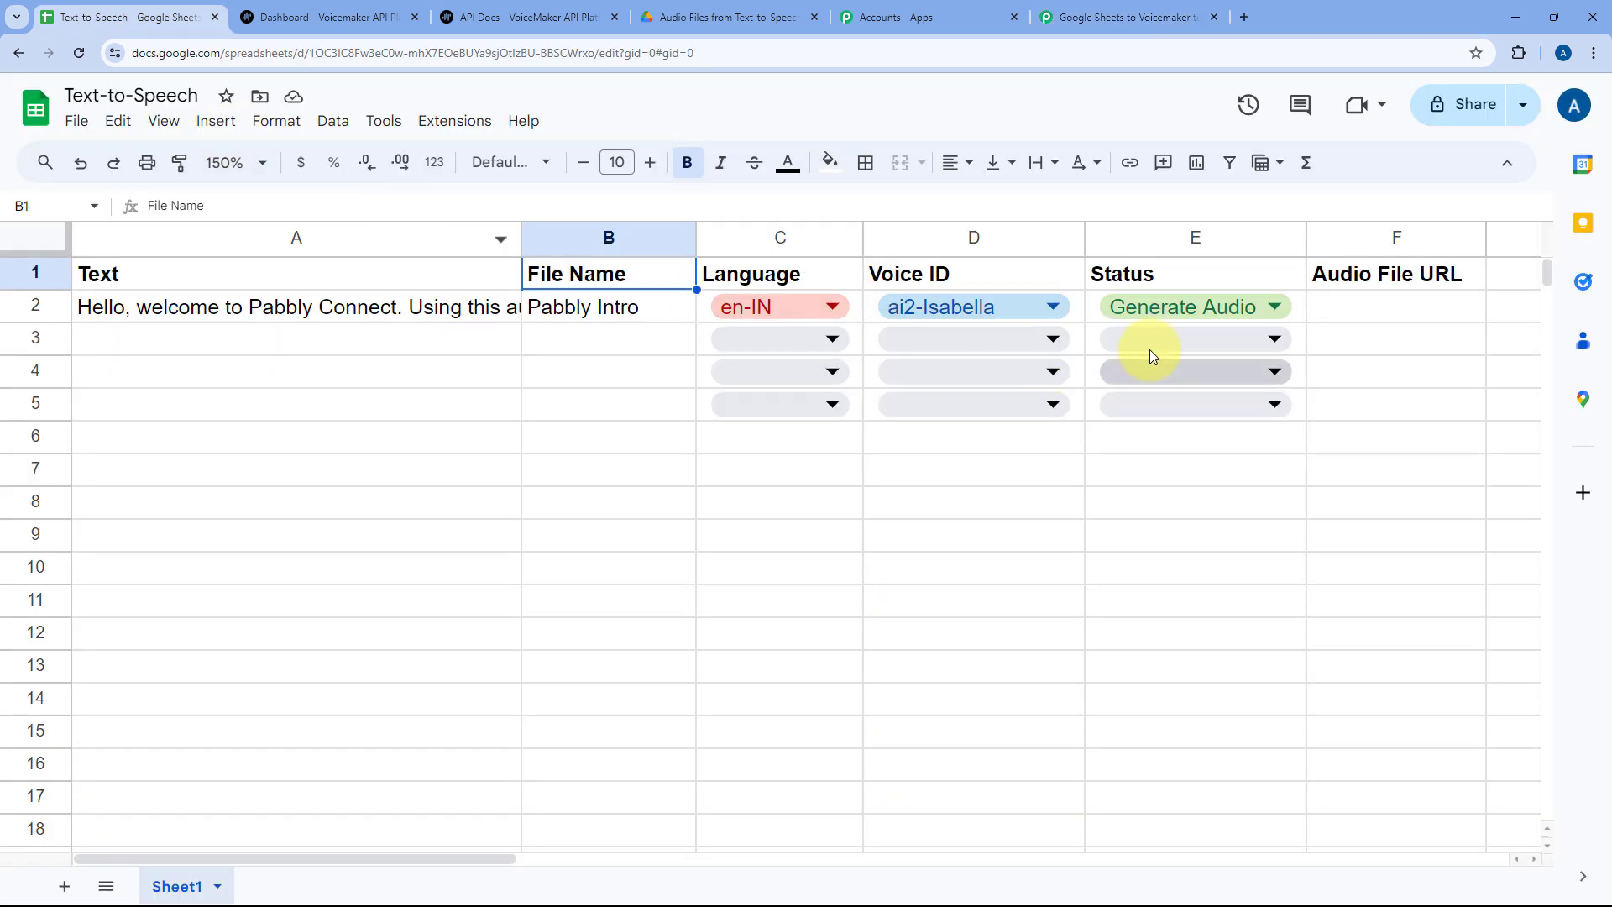
{"action": "left_click", "coordinate": [1136, 10]}
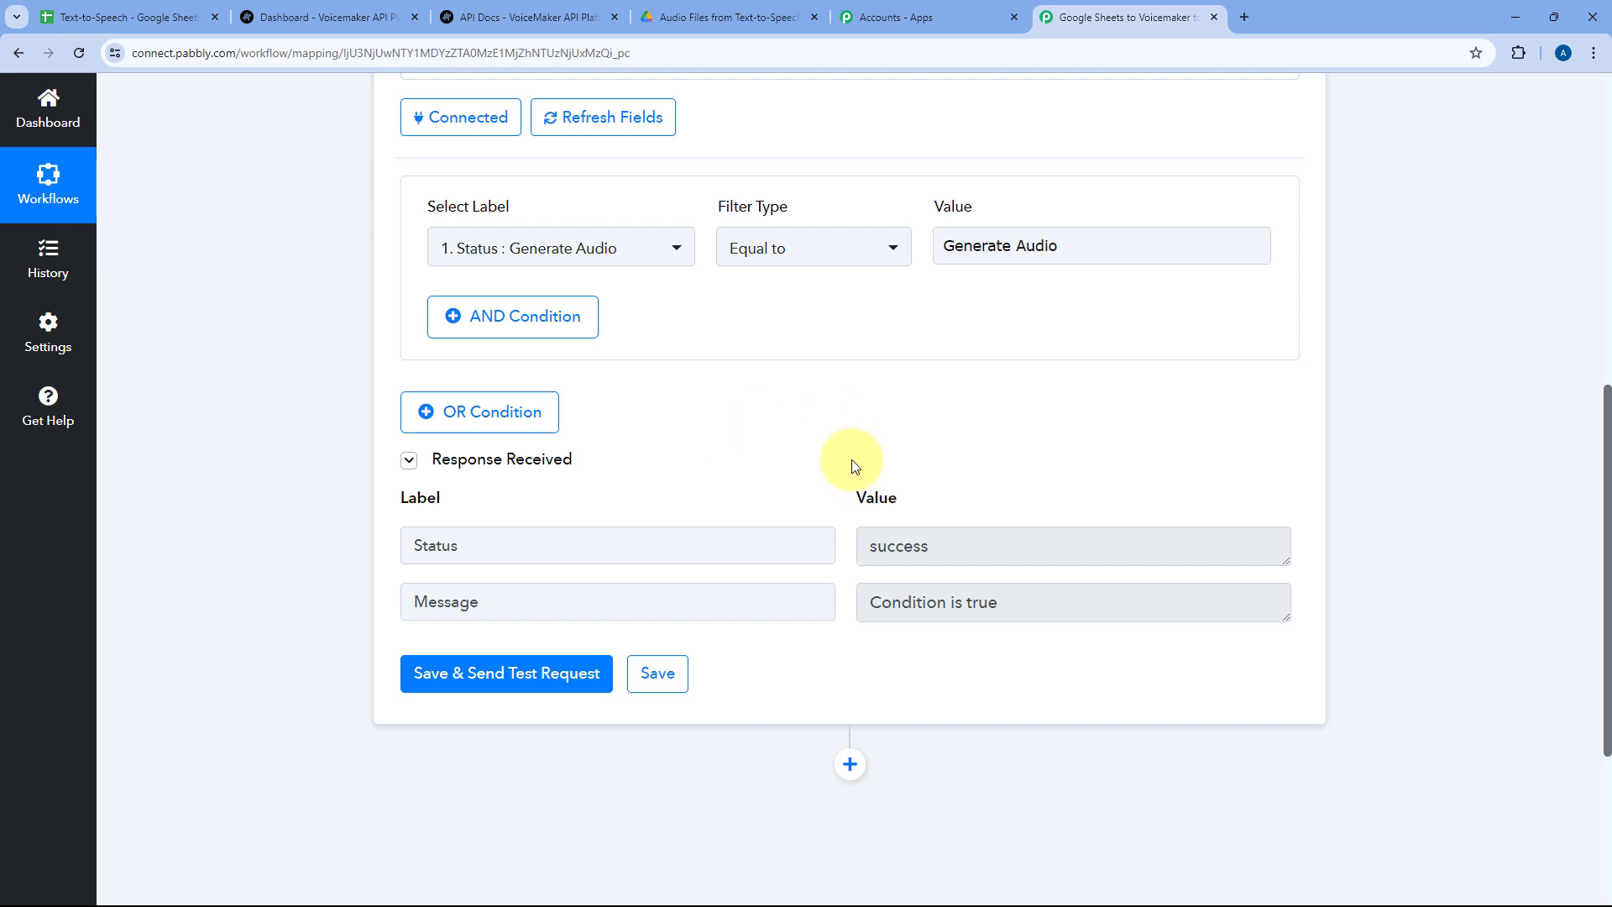
{"action": "scroll", "coordinate": [839, 414], "scroll_direction": "up", "scroll_amount": 8}
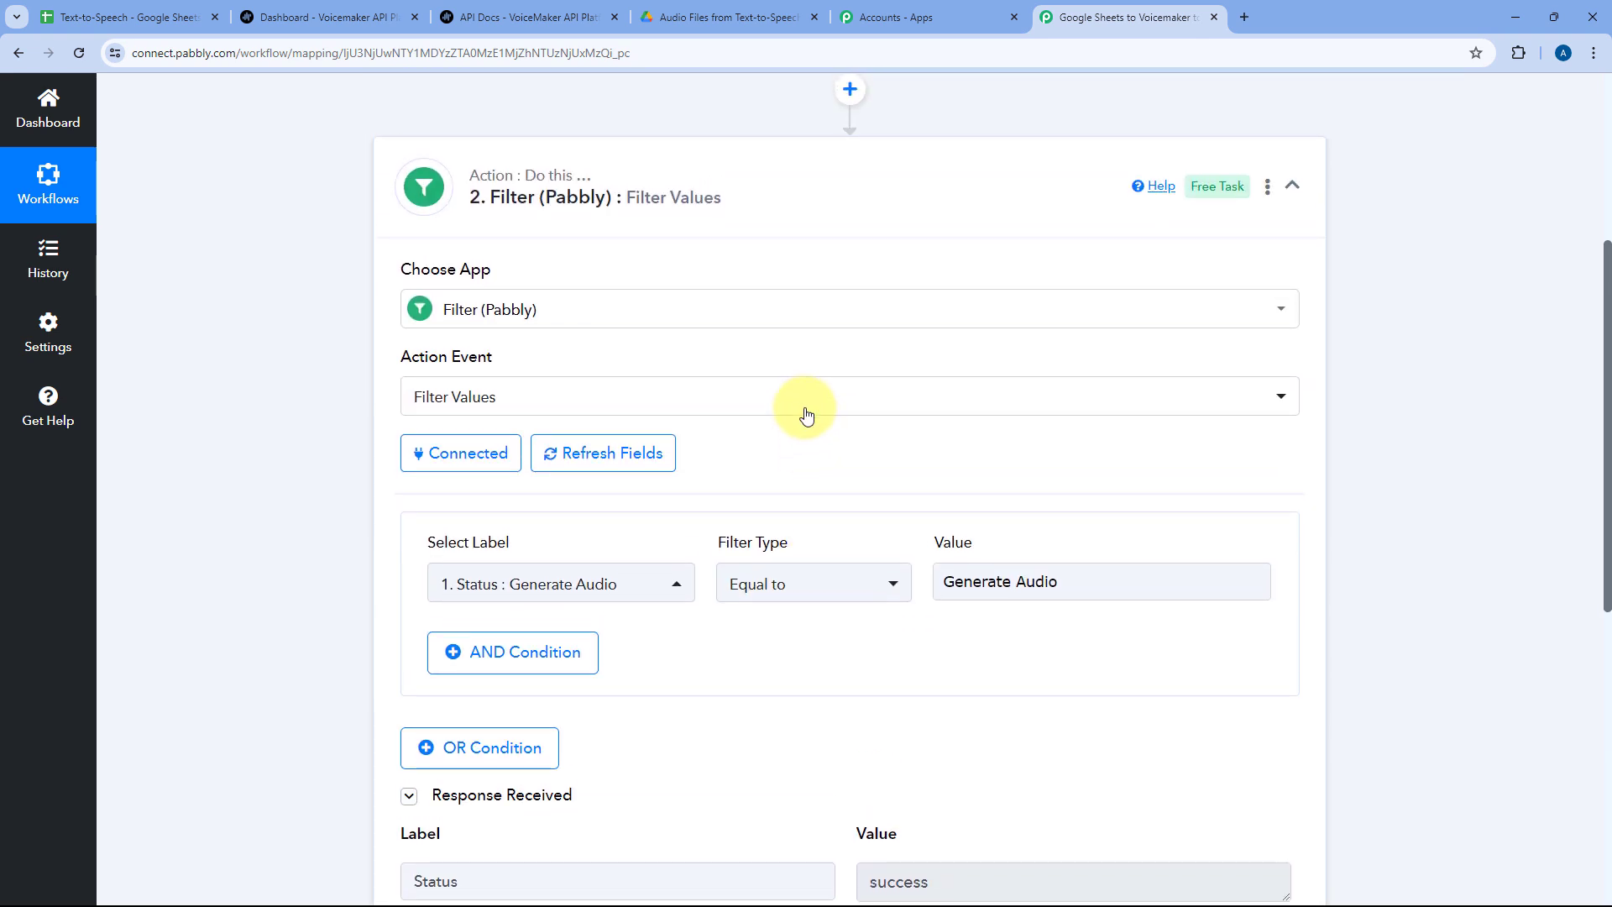
{"action": "left_click", "coordinate": [126, 16]}
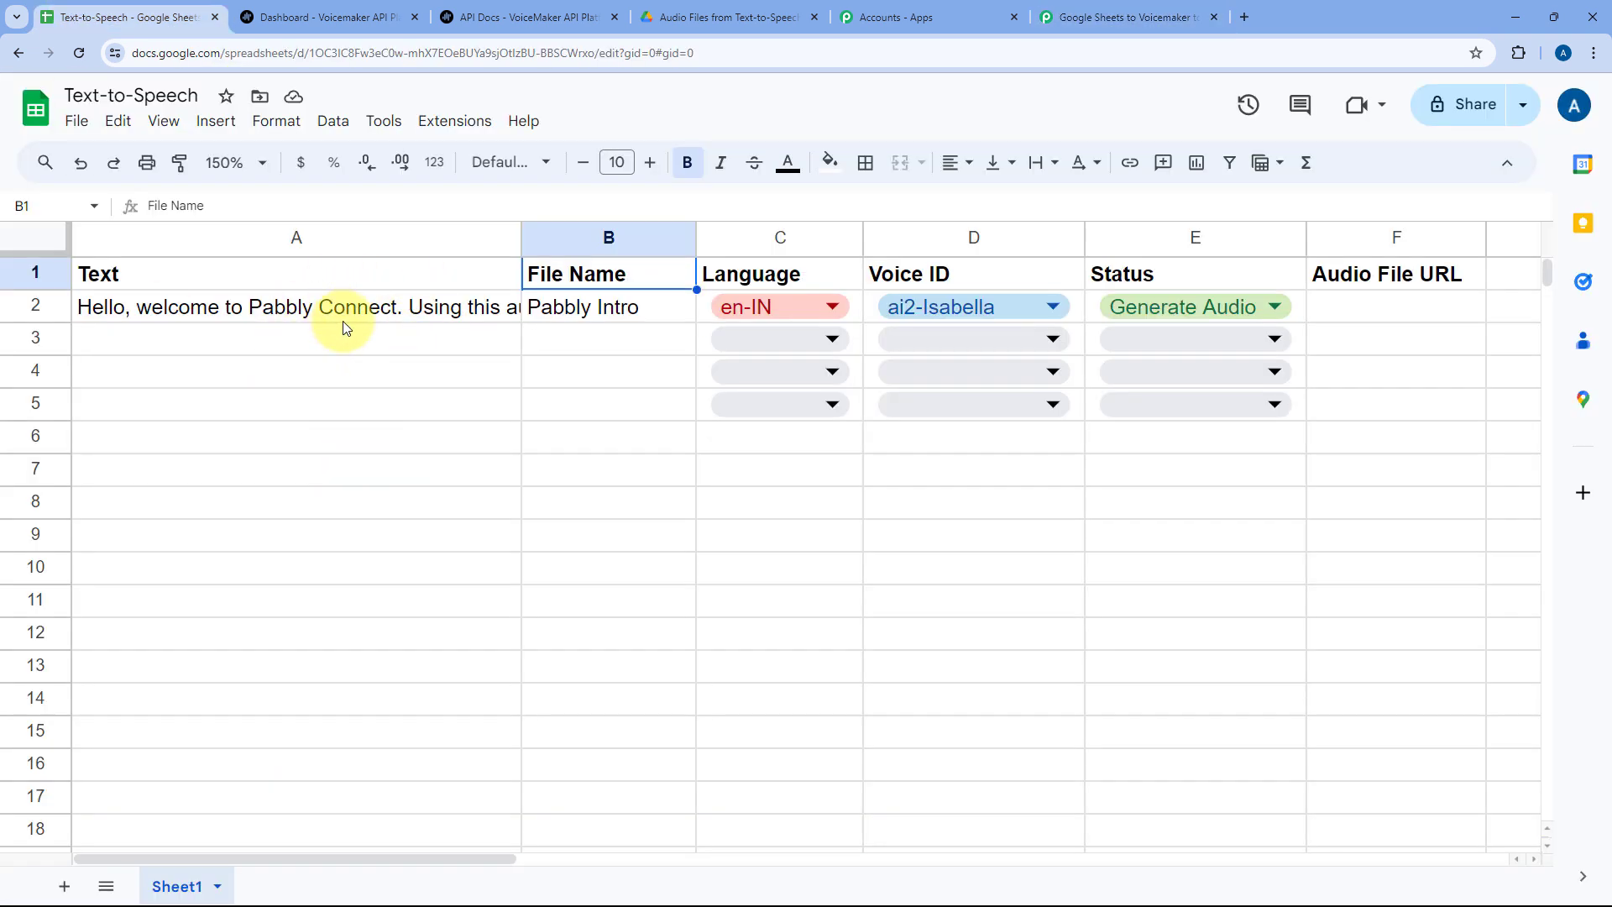
{"action": "left_click", "coordinate": [1125, 17]}
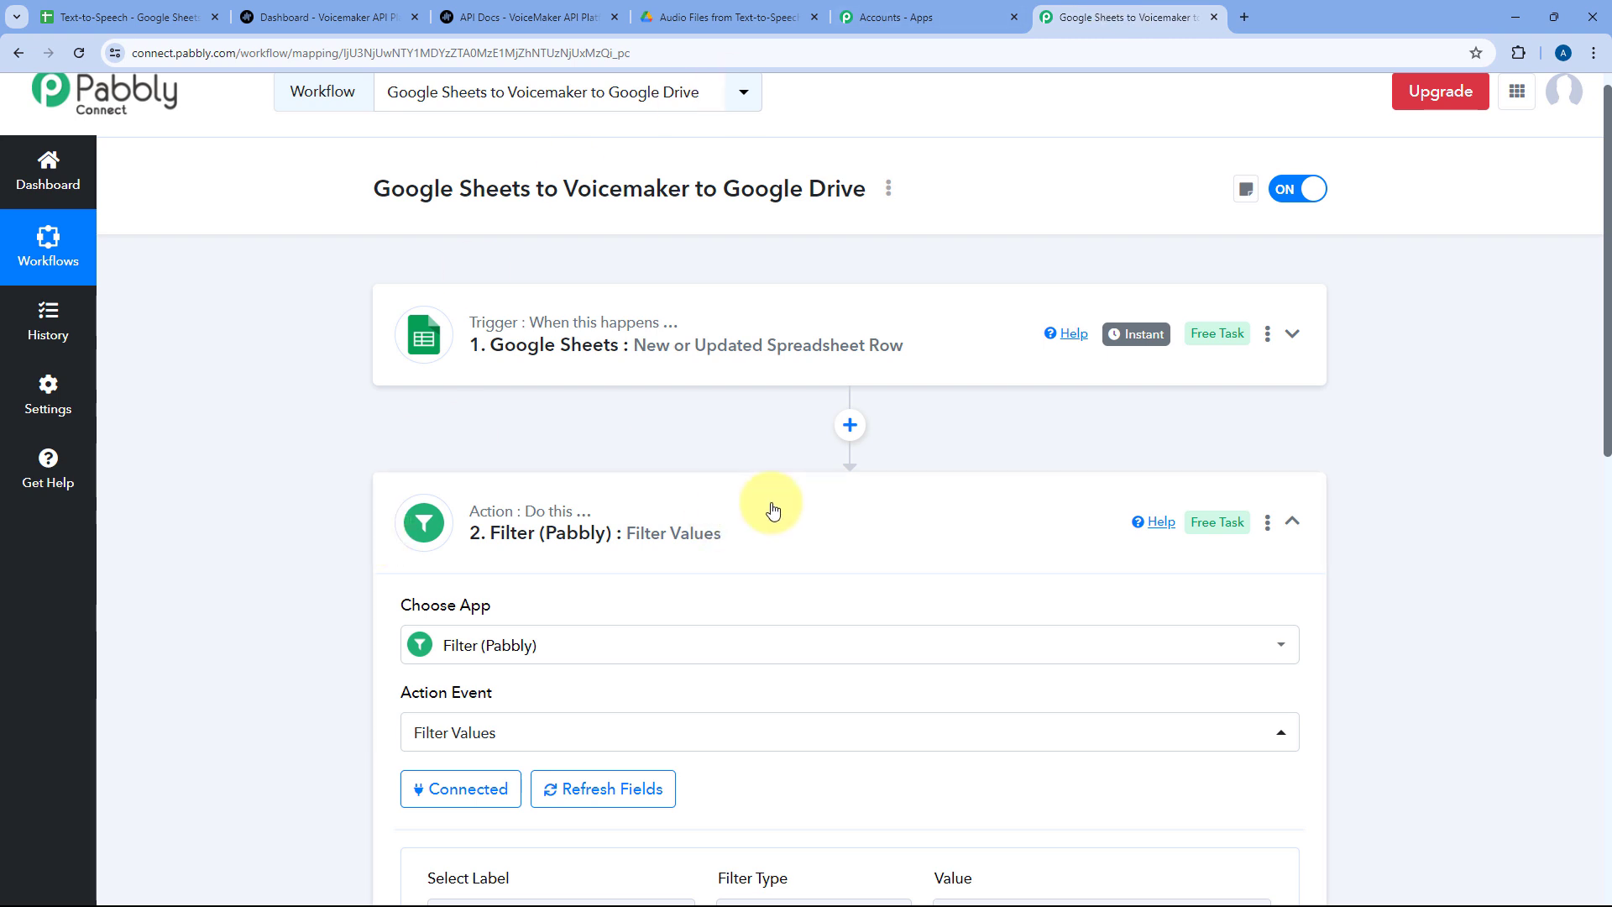
- Add a Voicemaker action after the filter step with Generate Audio as its action event
{"action": "scroll", "coordinate": [752, 525], "scroll_direction": "down", "scroll_amount": 10}
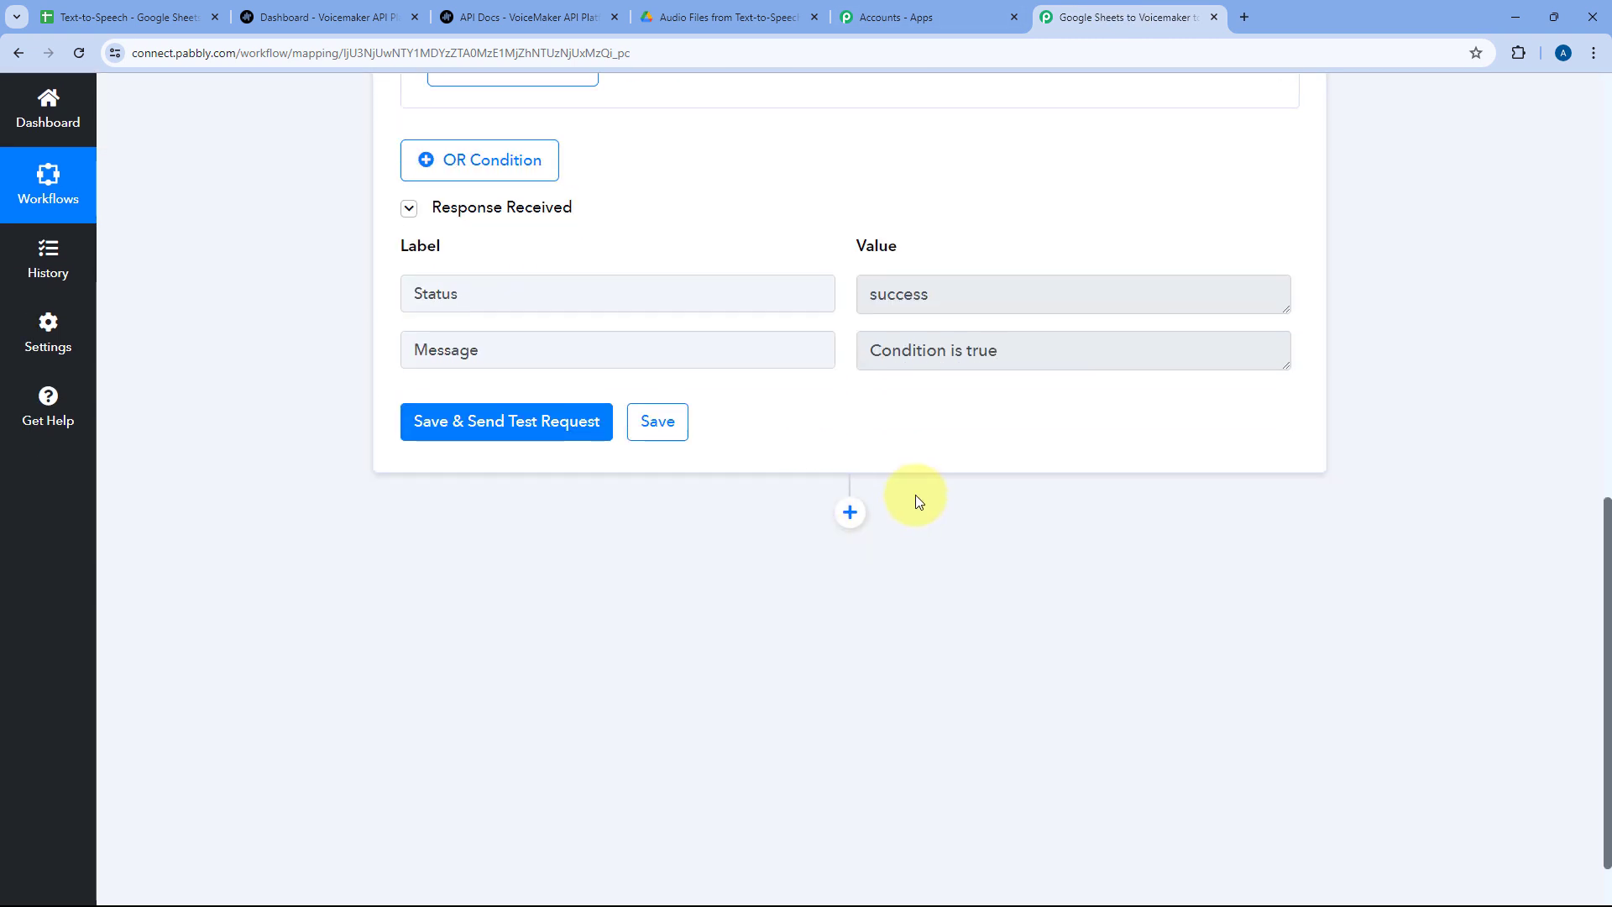
{"action": "left_click", "coordinate": [850, 513]}
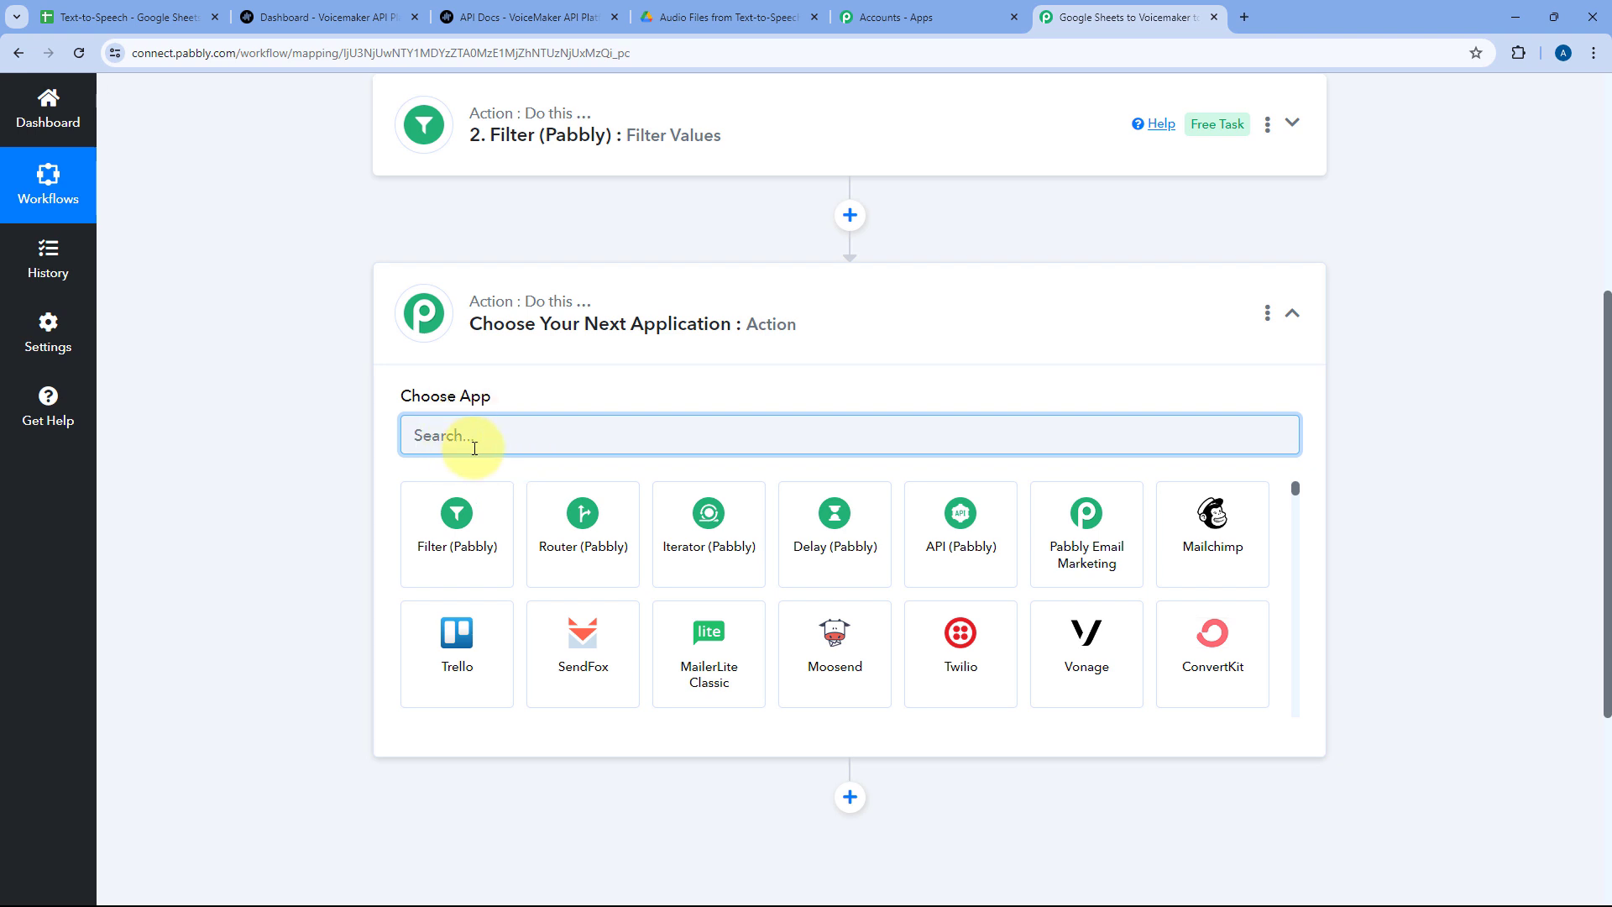
{"action": "type", "text": "Voicemaker"}
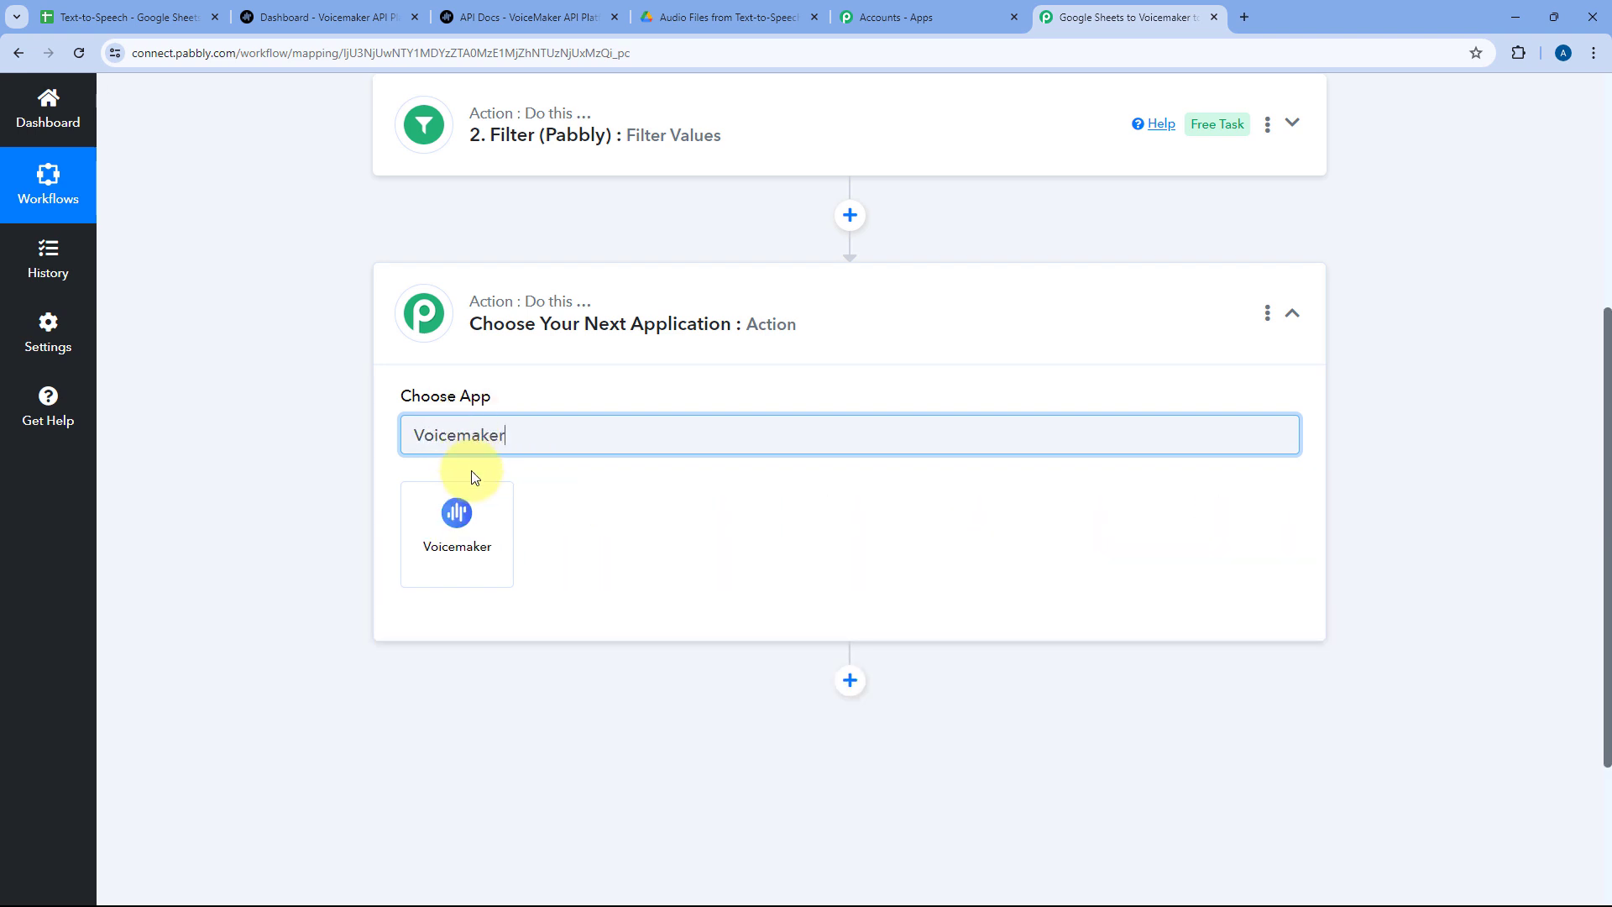
{"action": "left_click", "coordinate": [468, 532]}
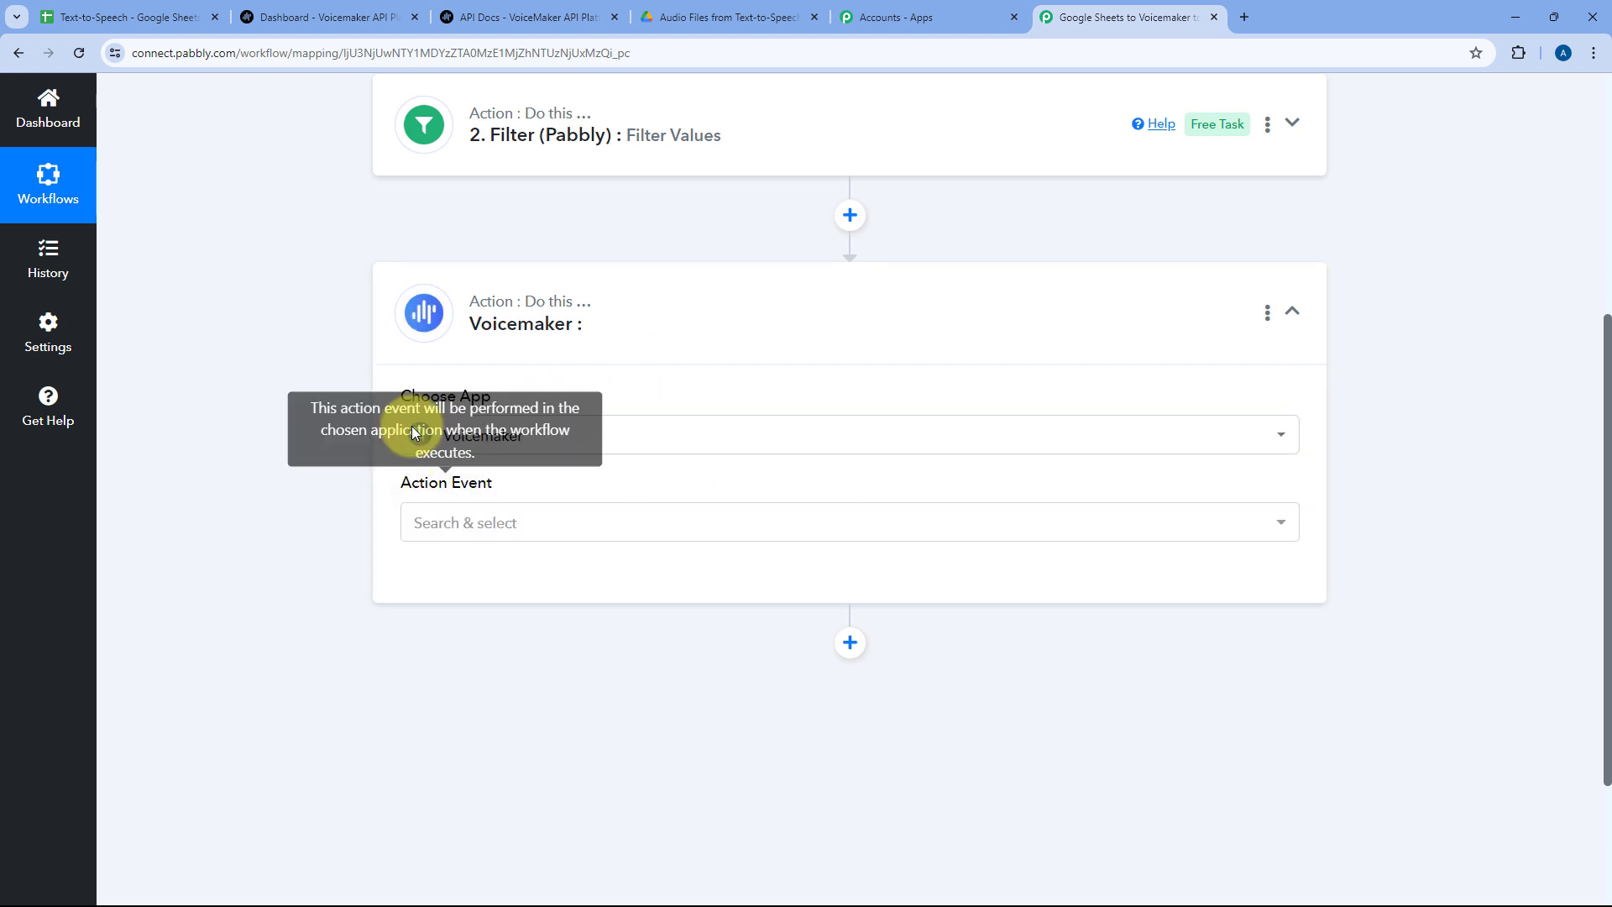
{"action": "left_click", "coordinate": [633, 440]}
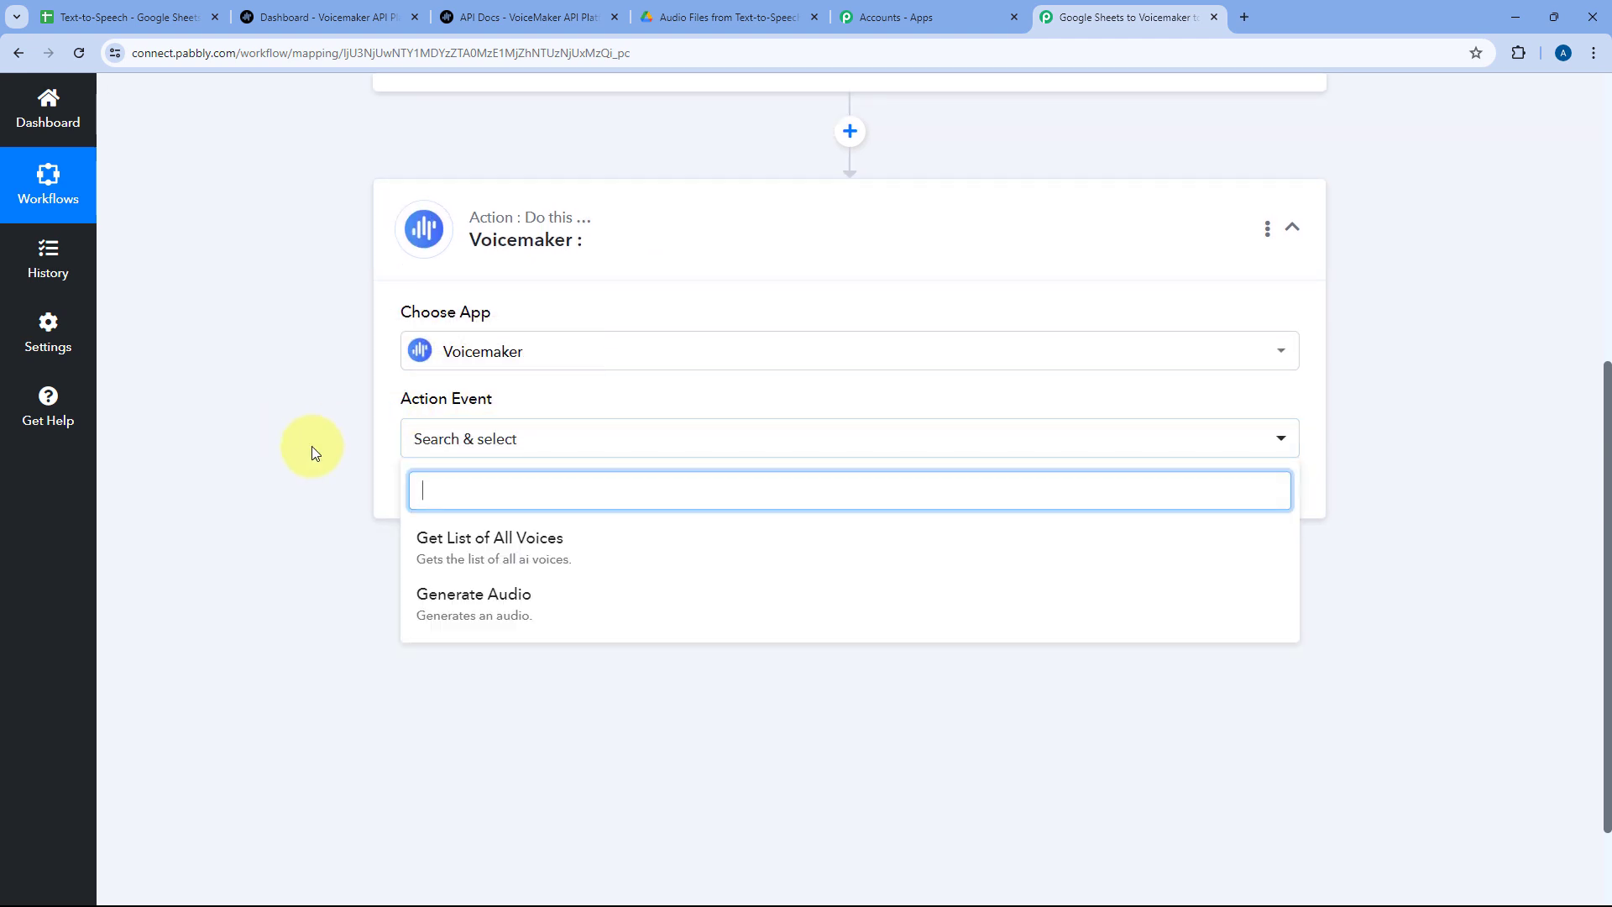
{"action": "scroll", "coordinate": [316, 439], "scroll_direction": "up", "scroll_amount": 1}
{"action": "scroll", "coordinate": [316, 440], "scroll_direction": "down", "scroll_amount": 3}
{"action": "left_click", "coordinate": [502, 494]}
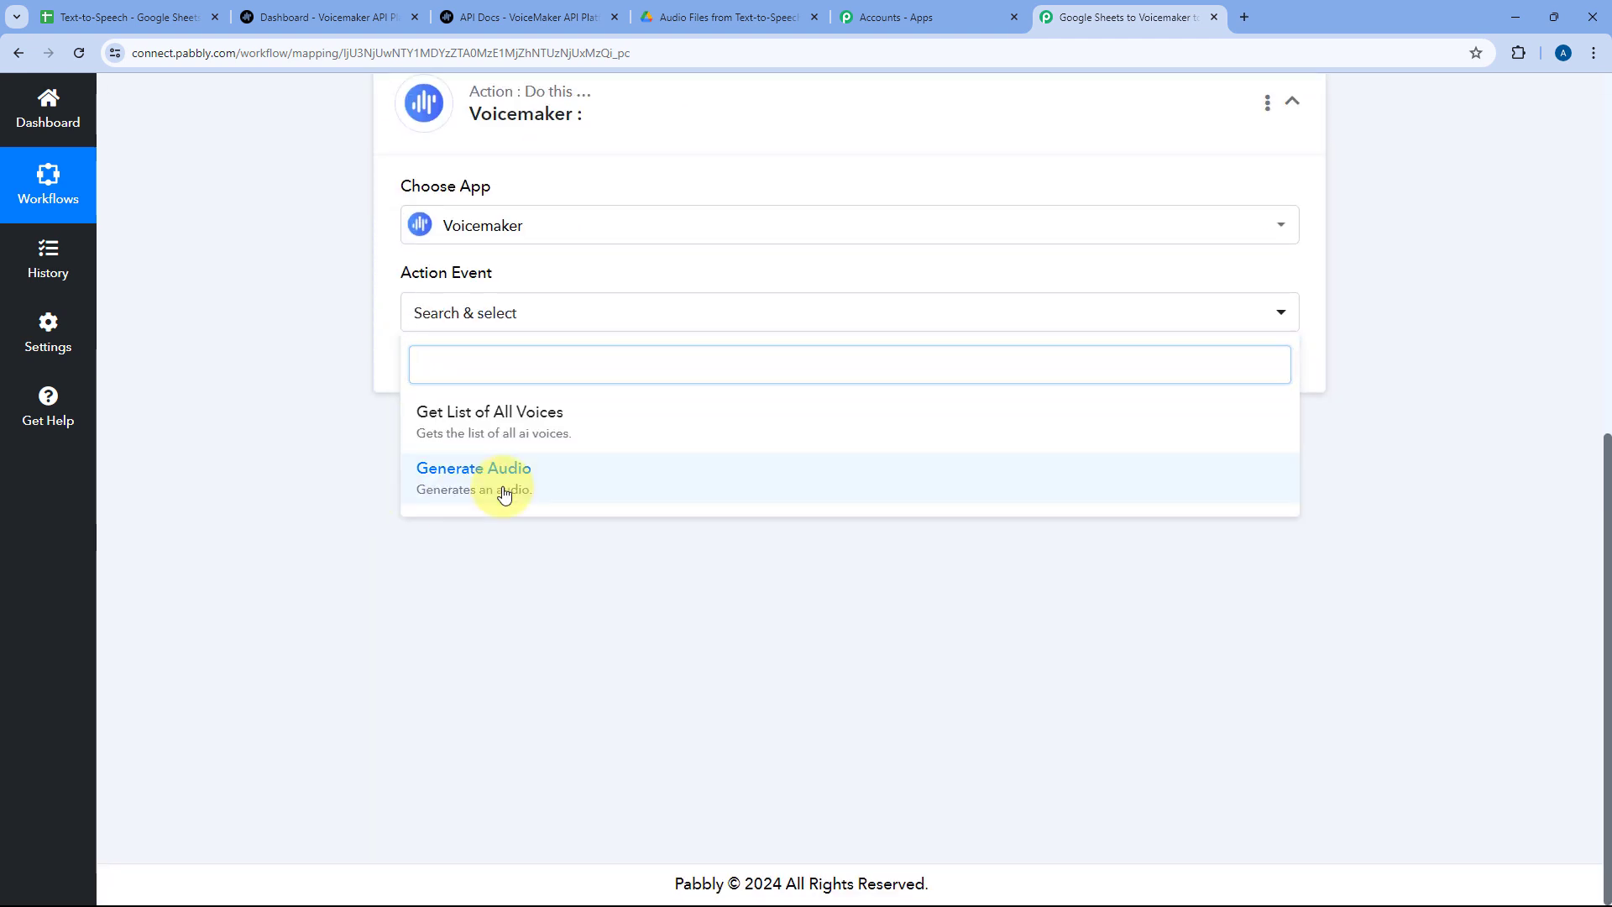
- Start a new Voicemaker connection and copy the existing API key from the Voicemaker account's API keys page
{"action": "left_click", "coordinate": [446, 374]}
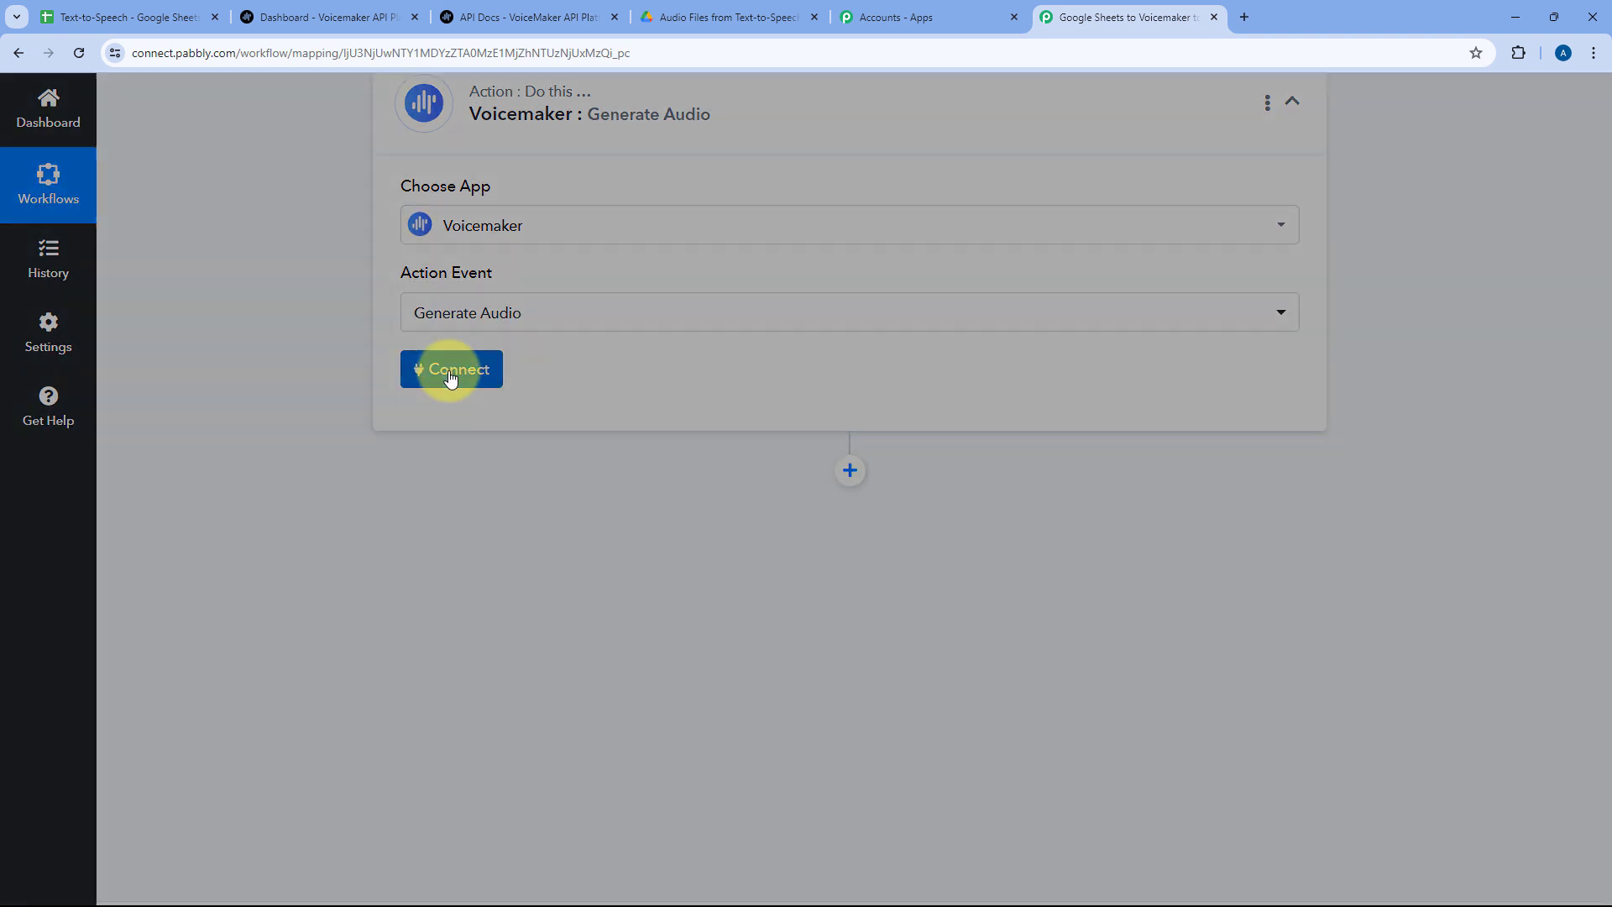
{"action": "left_click", "coordinate": [736, 289]}
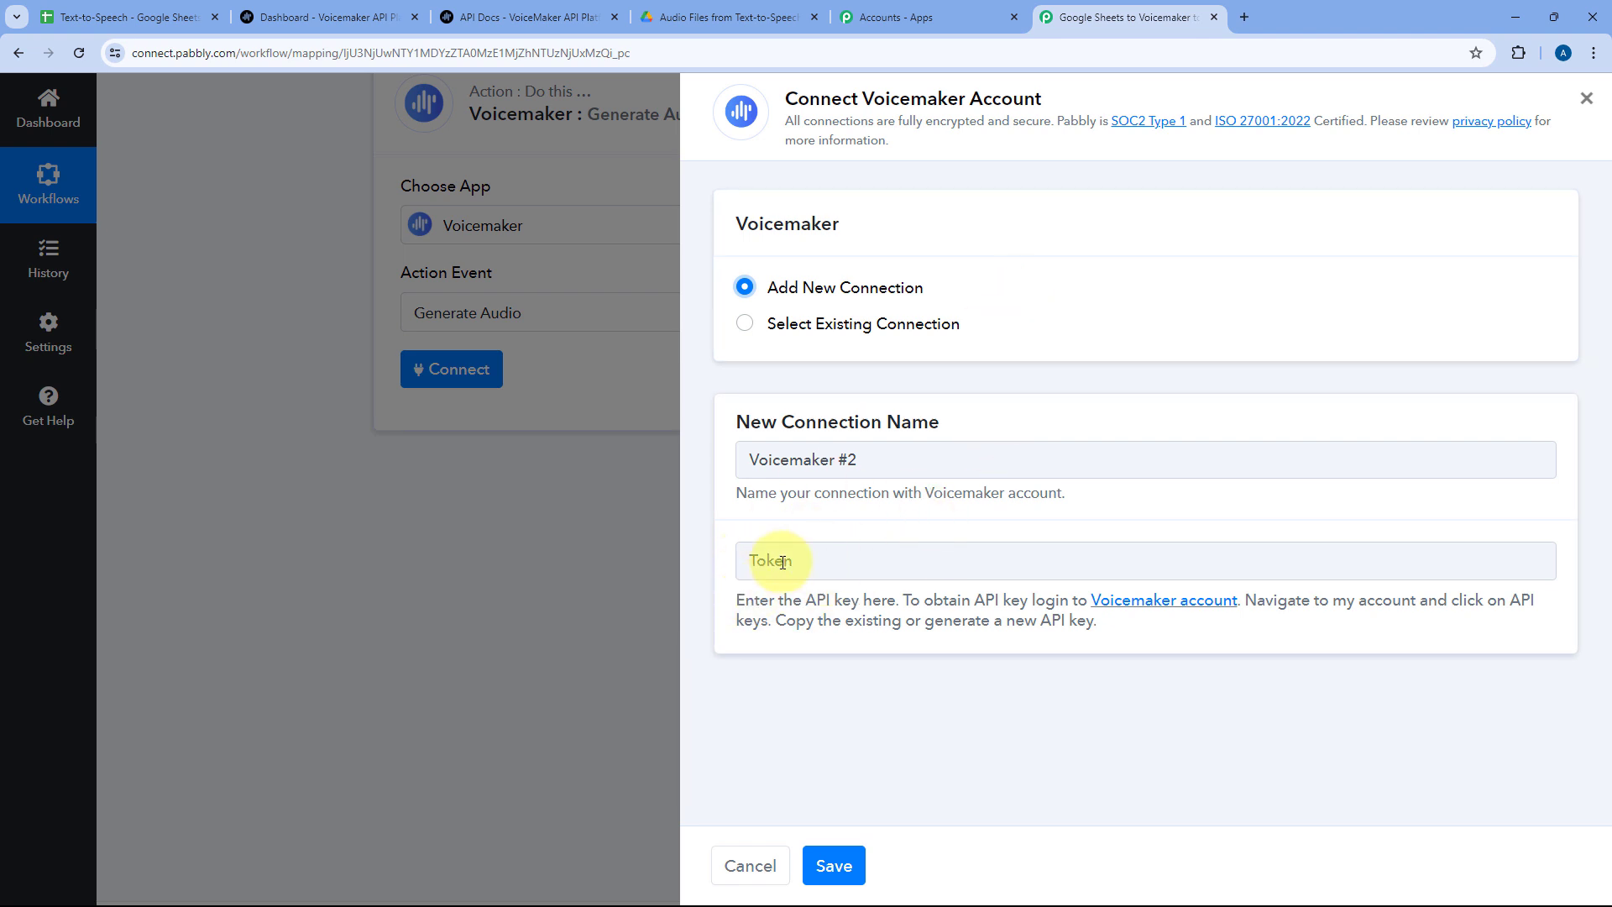
{"action": "left_click", "coordinate": [346, 8]}
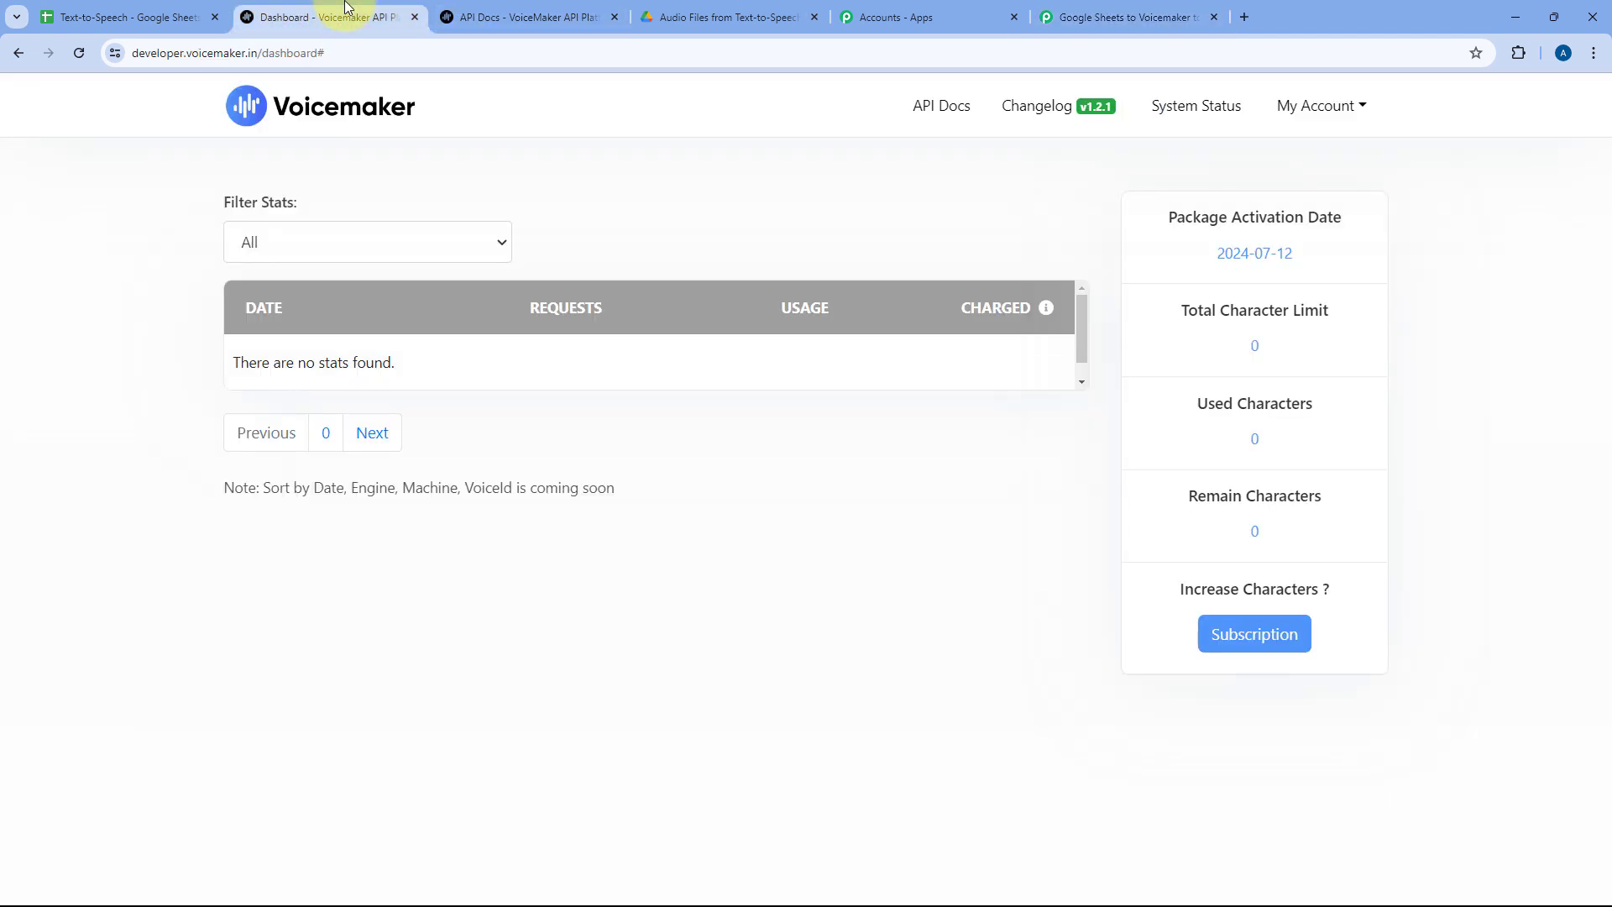
{"action": "left_click", "coordinate": [1326, 109]}
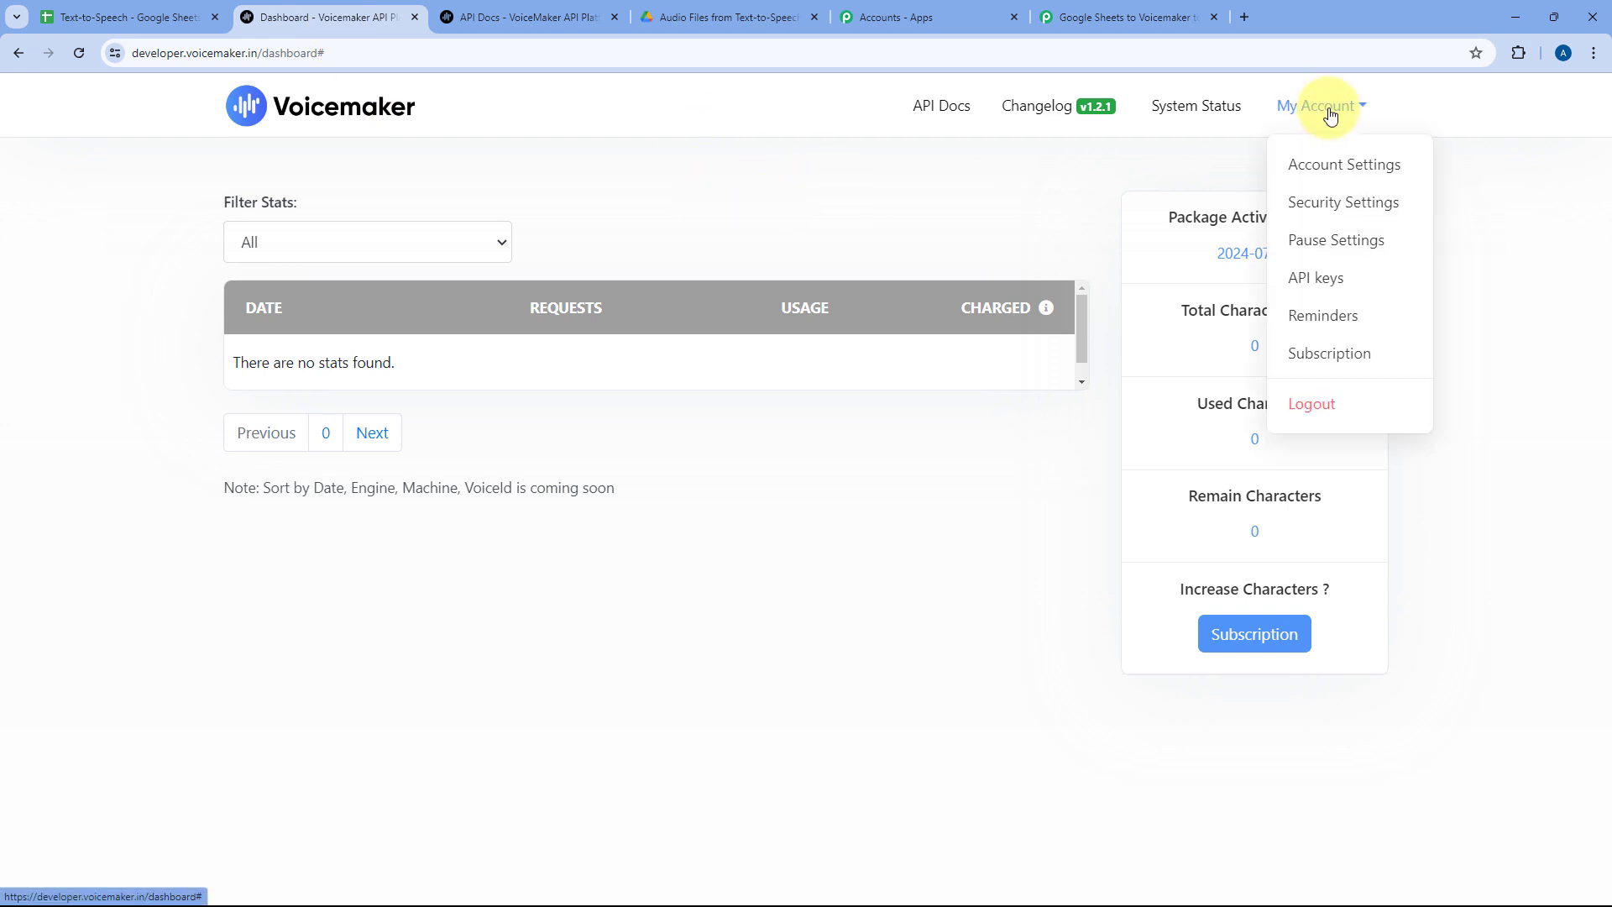
{"action": "left_click", "coordinate": [1339, 285]}
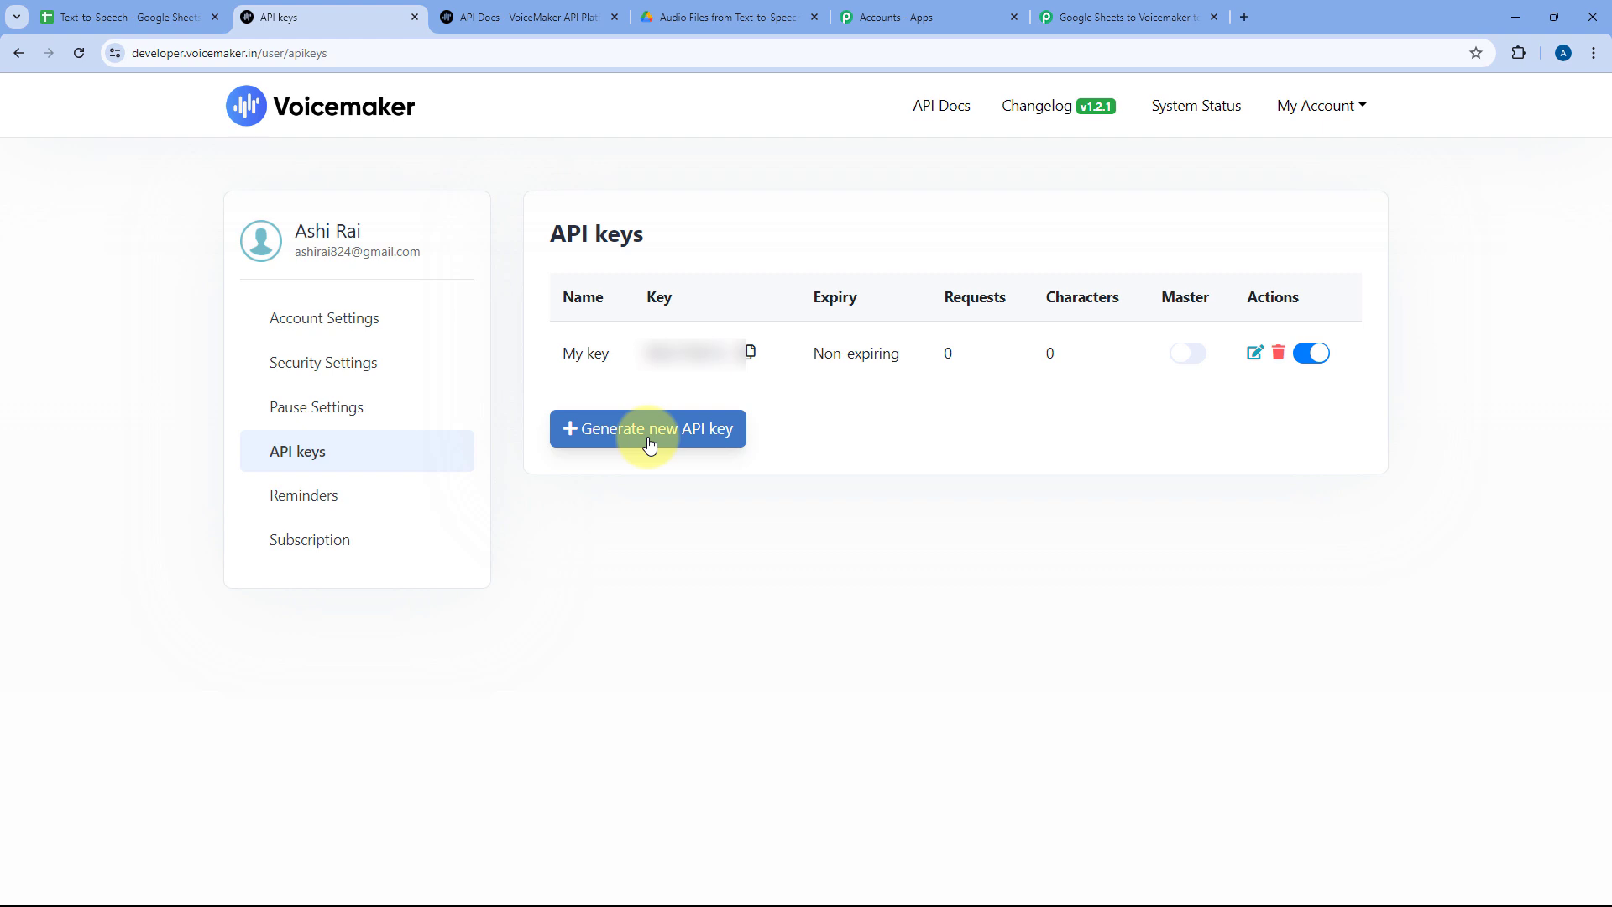
{"action": "left_click", "coordinate": [750, 352]}
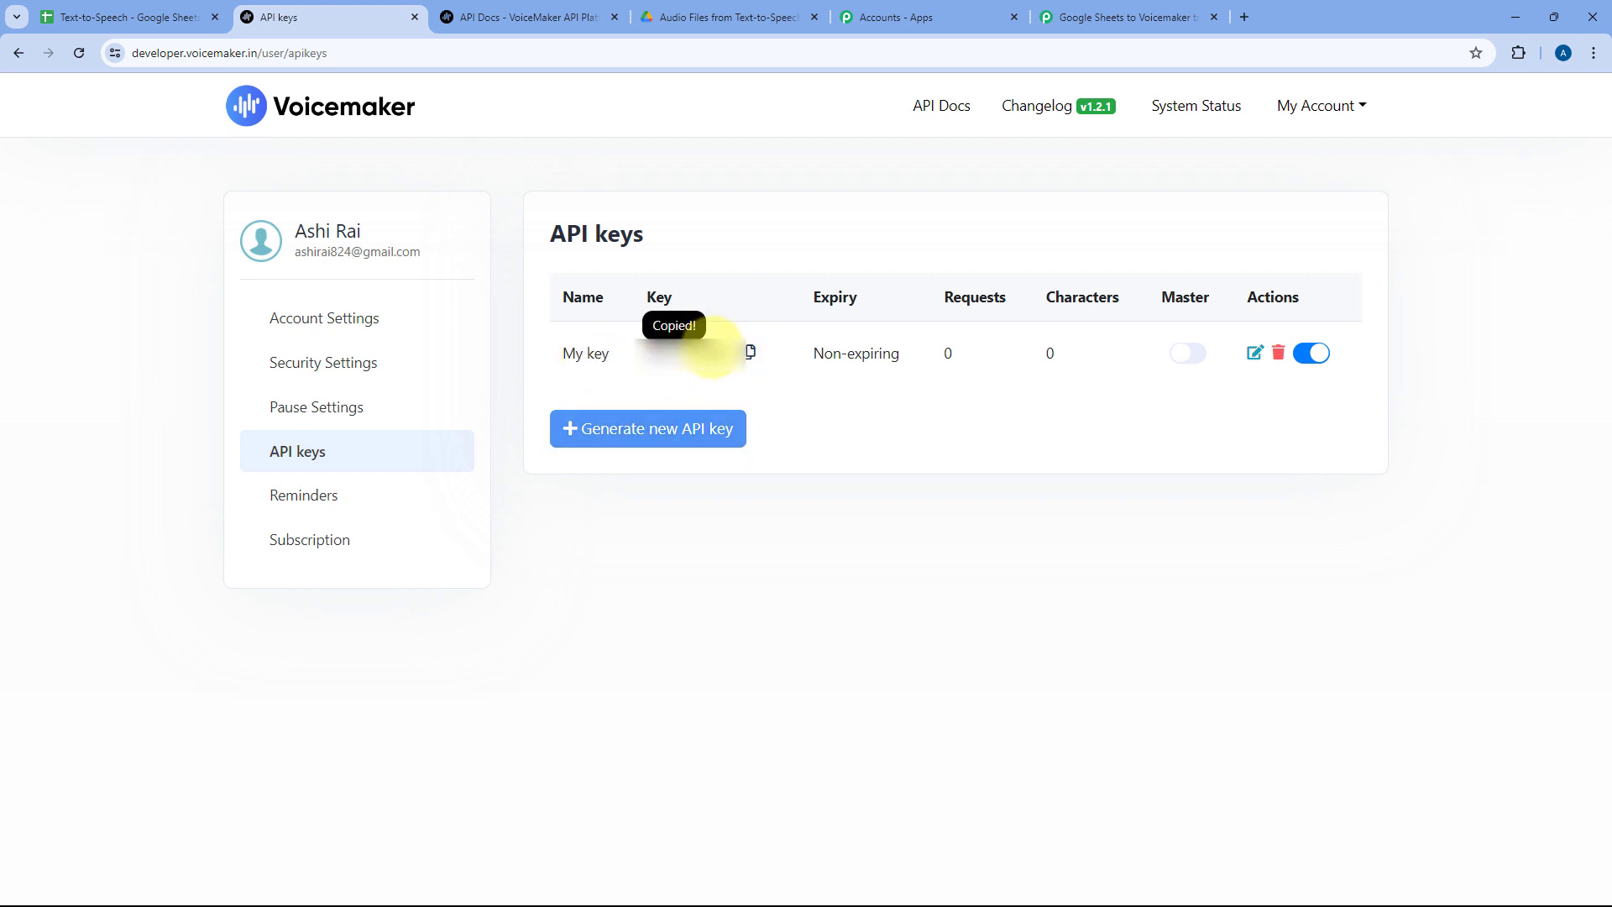
- Back in Pabbly Connect, paste the API key as the Voicemaker connection's token and save the connection
{"action": "left_click", "coordinate": [1125, 17]}
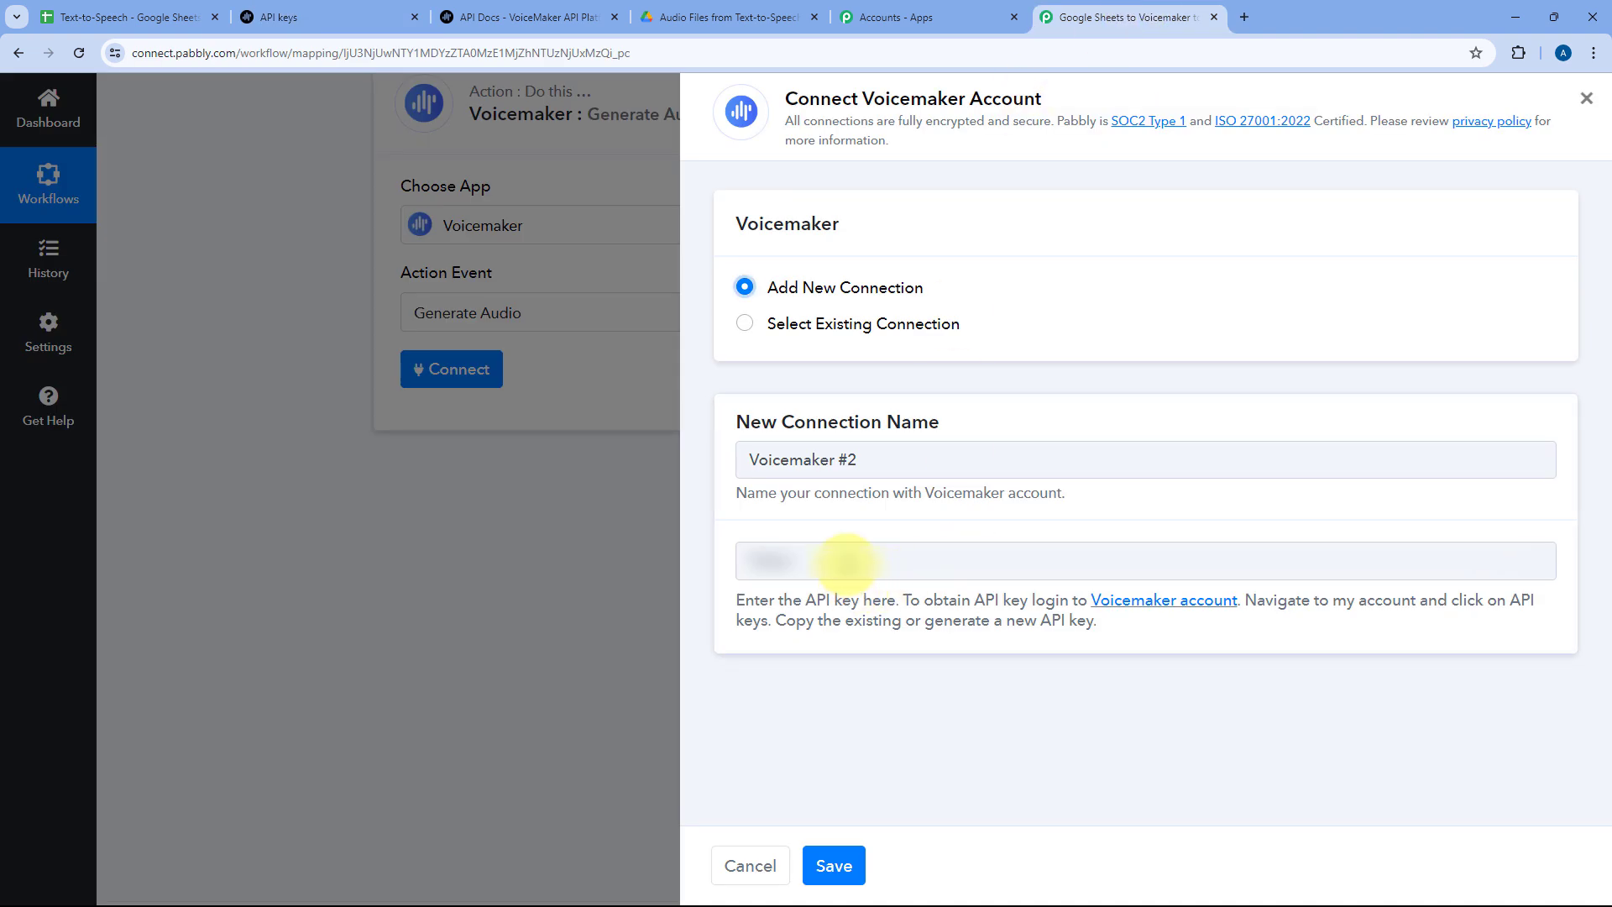
{"action": "right_click", "coordinate": [847, 561]}
{"action": "left_click", "coordinate": [888, 331]}
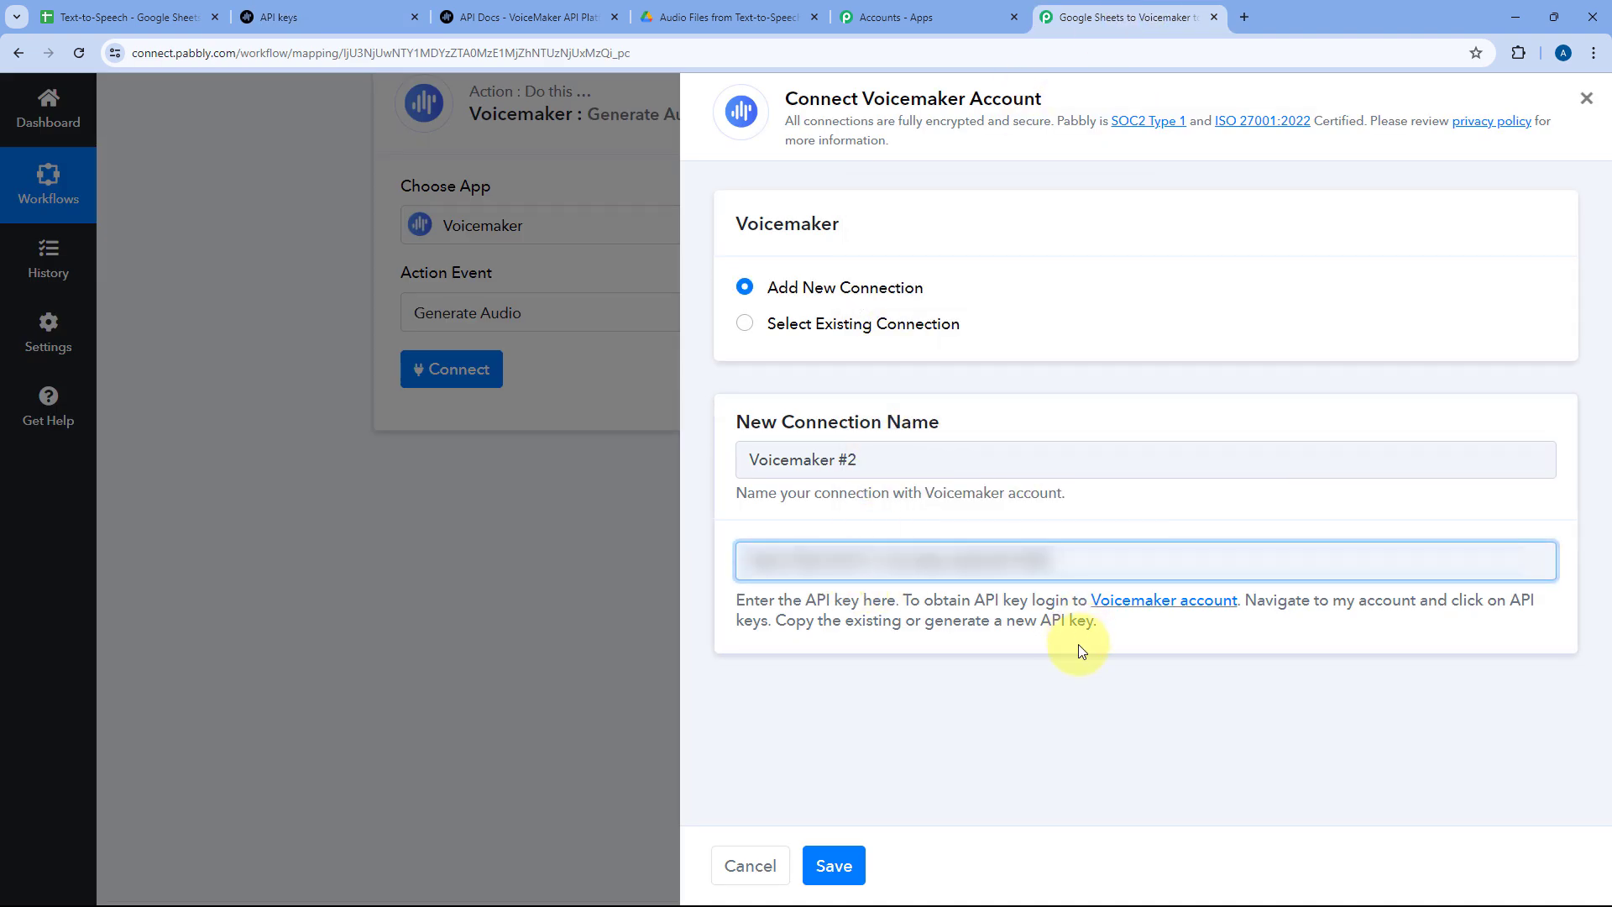
{"action": "left_click", "coordinate": [855, 865]}
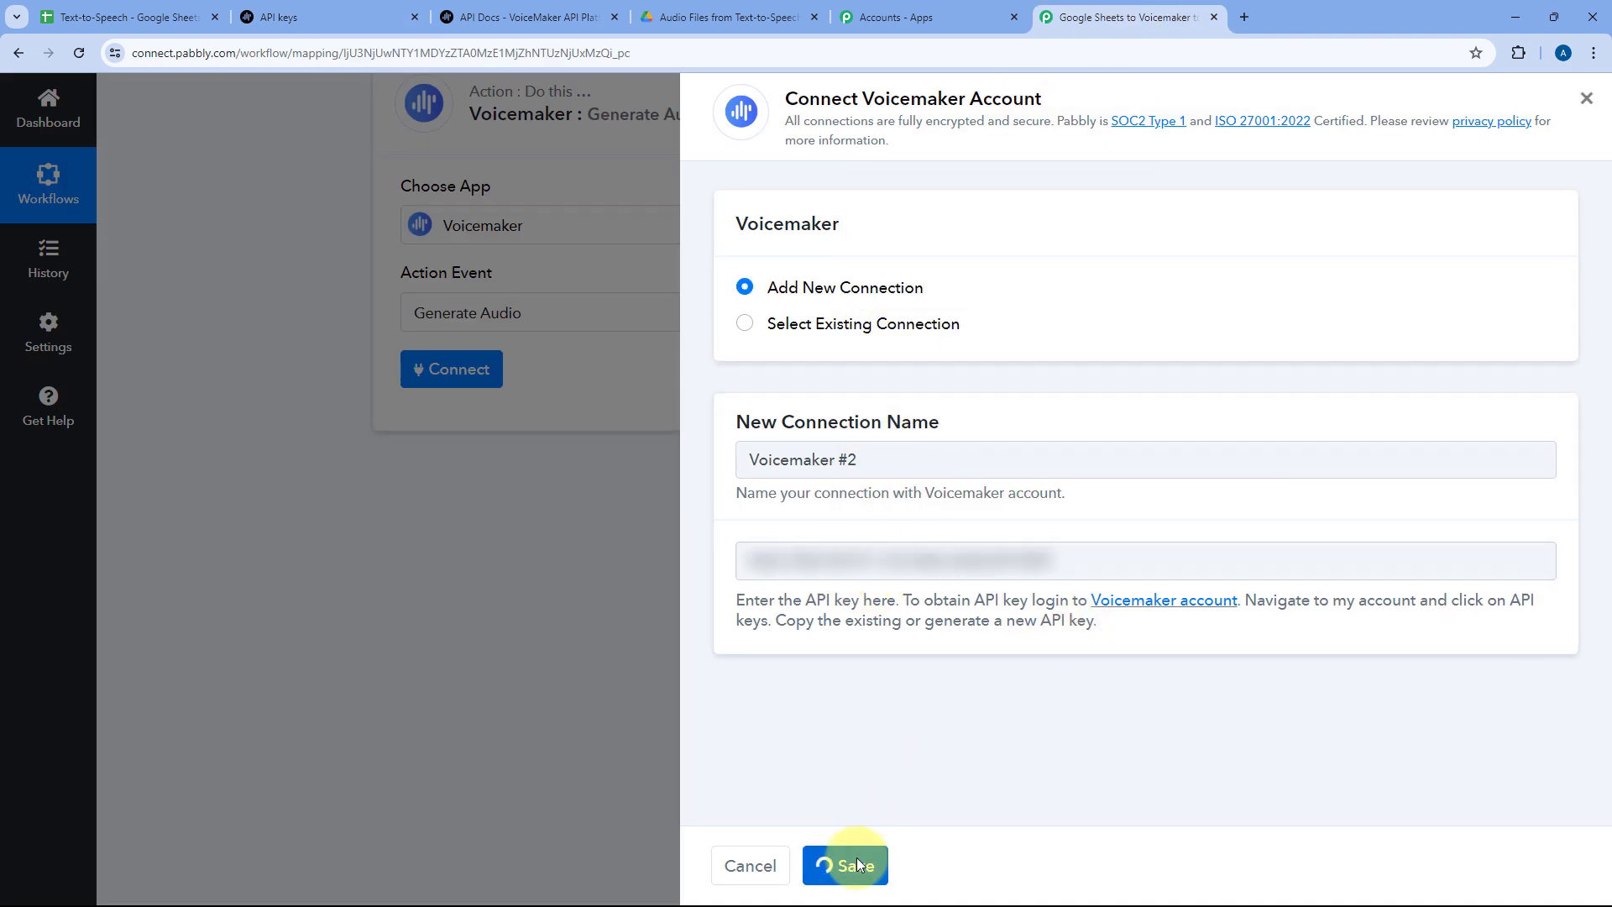
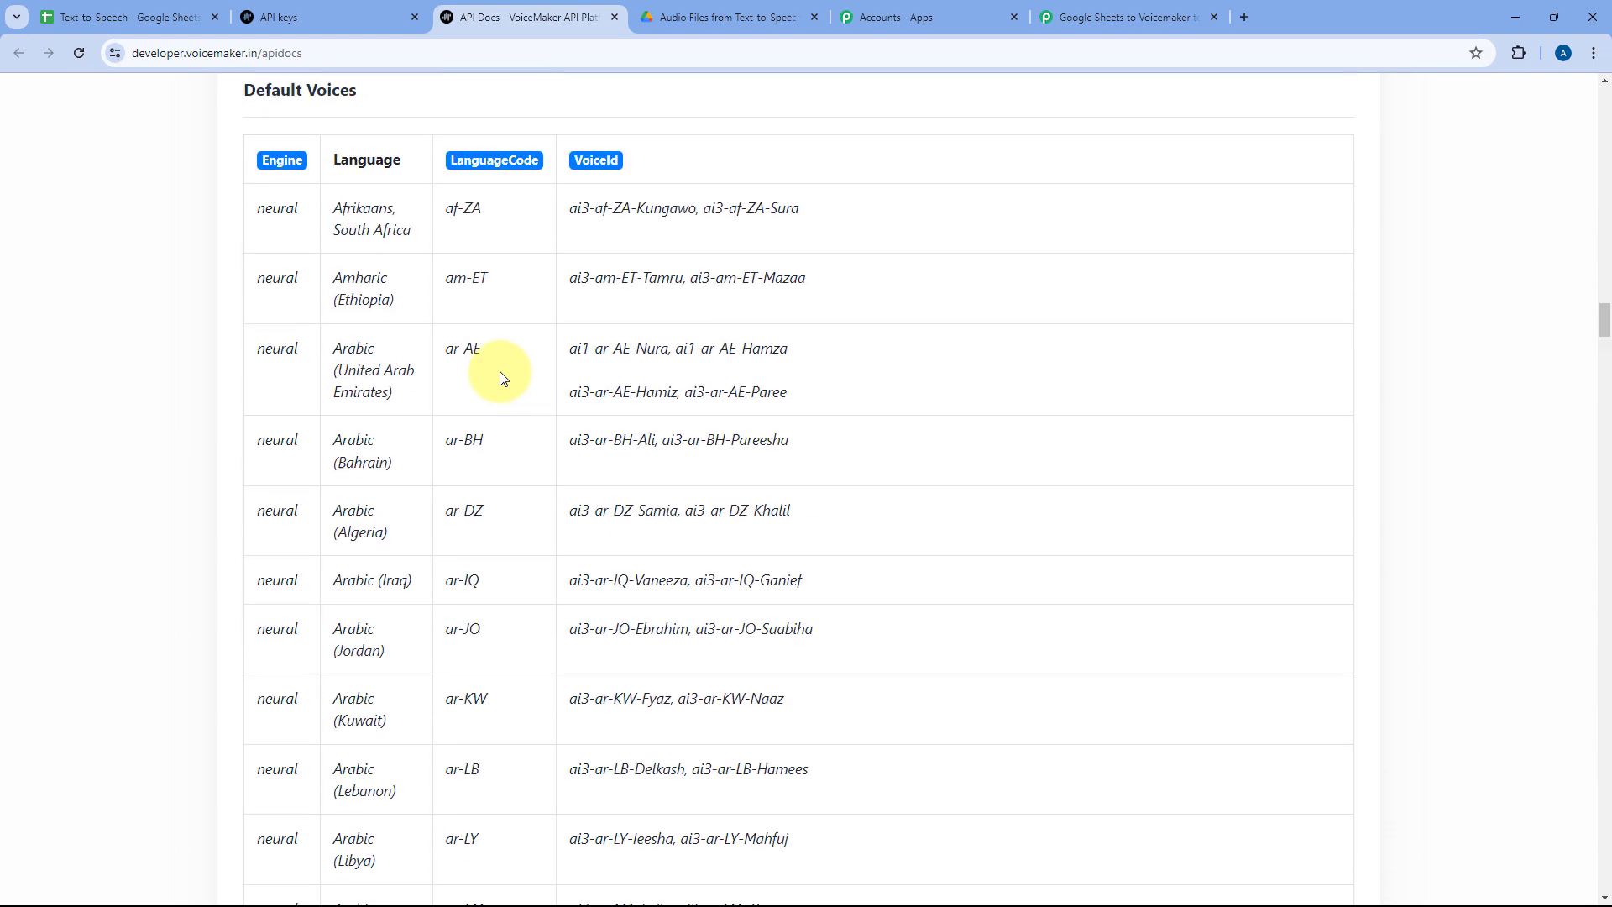
- Look through the Default Voices table in the Voicemaker API docs for English language codes and voice IDs
{"action": "scroll", "coordinate": [497, 378], "scroll_direction": "down", "scroll_amount": 15}
{"action": "scroll", "coordinate": [496, 378], "scroll_direction": "down", "scroll_amount": 13}
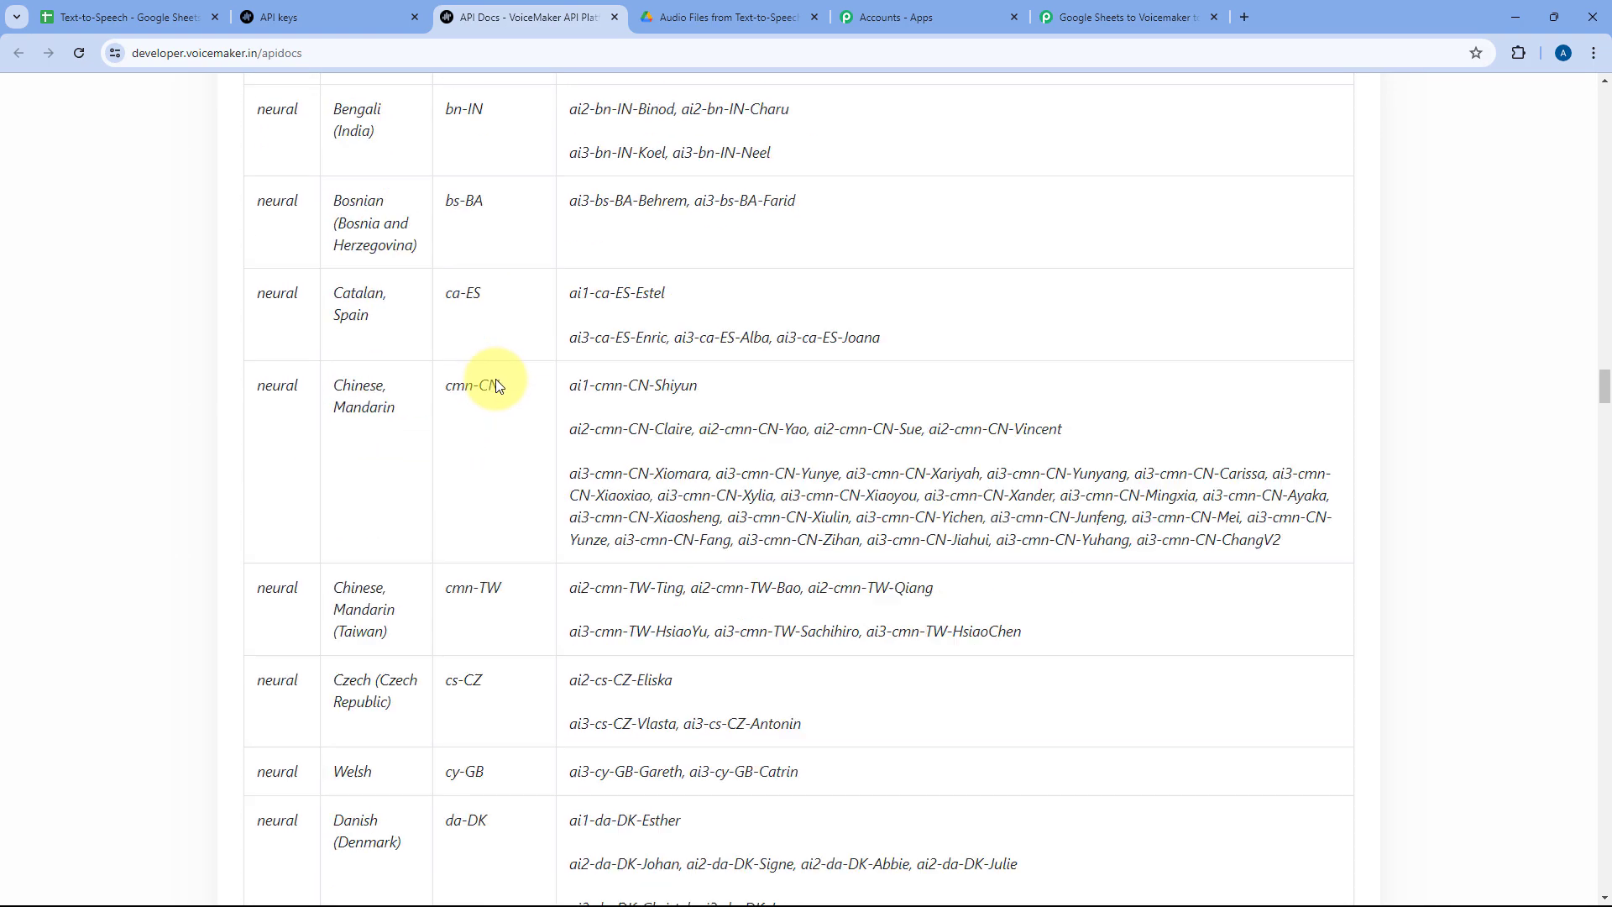
{"action": "scroll", "coordinate": [462, 273], "scroll_direction": "down", "scroll_amount": 8}
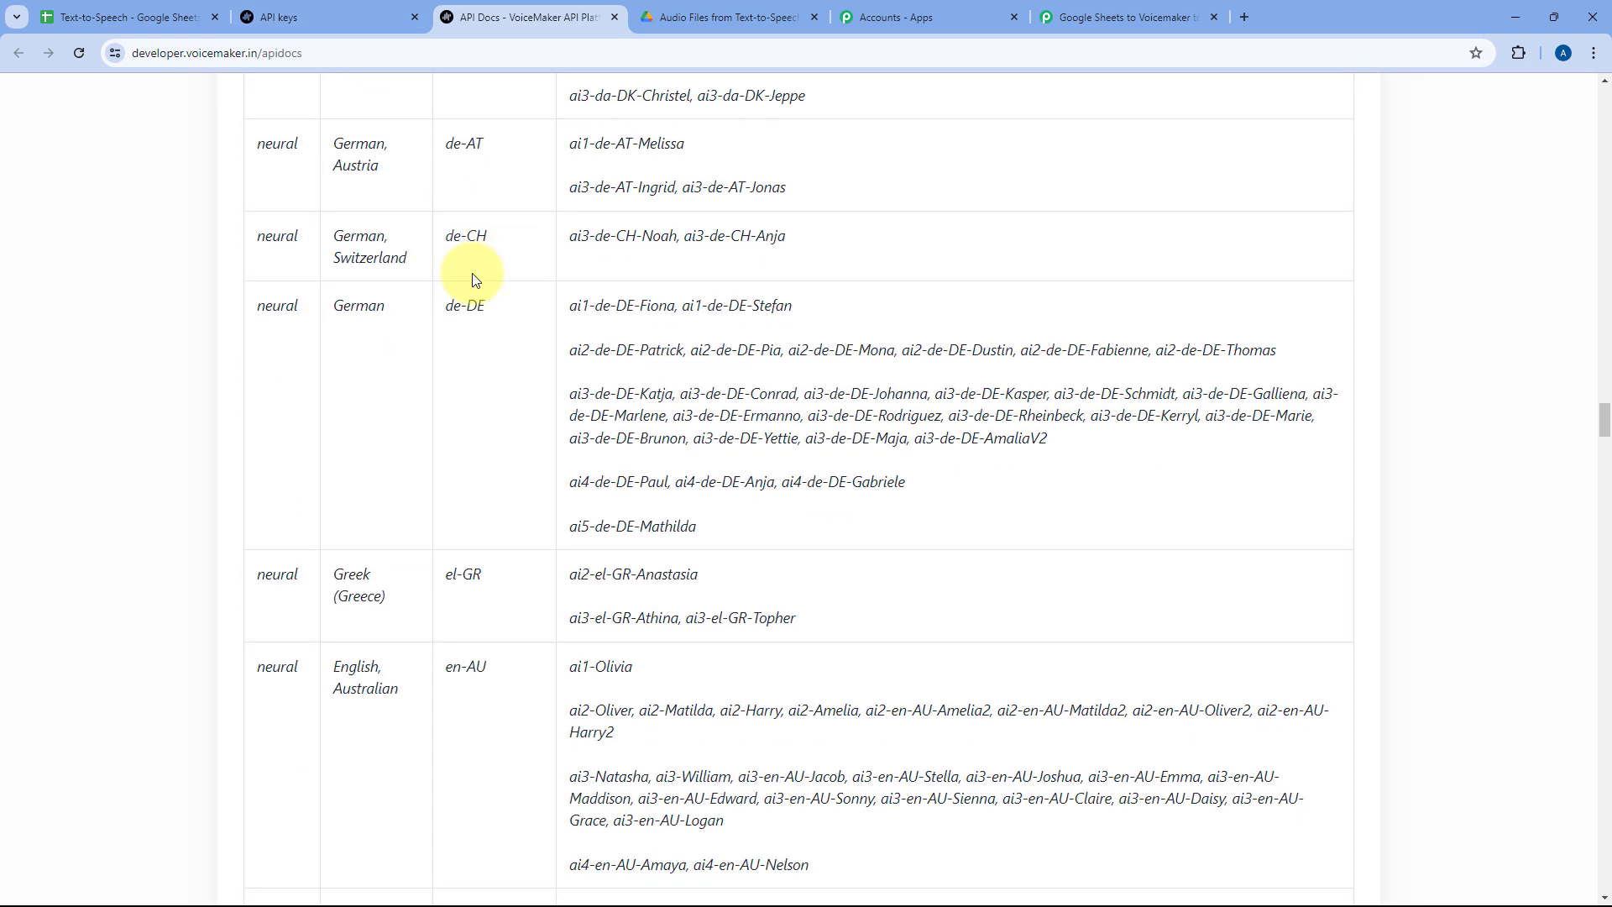
{"action": "scroll", "coordinate": [220, 307], "scroll_direction": "down", "scroll_amount": 2}
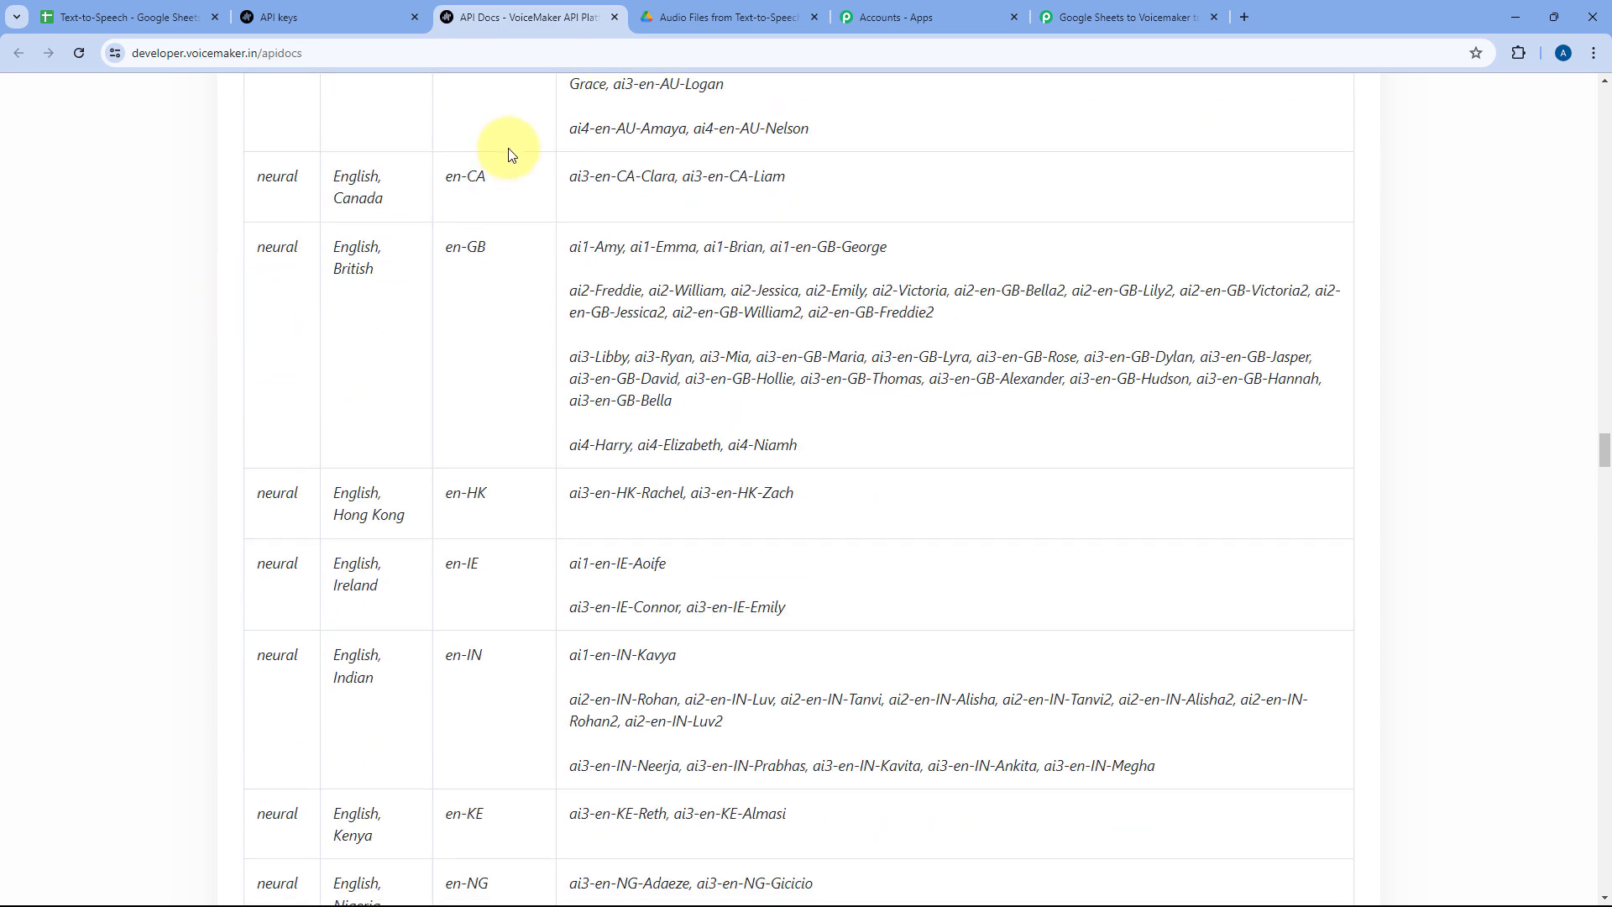
{"action": "scroll", "coordinate": [422, 331], "scroll_direction": "up", "scroll_amount": 4}
- In the Text-to-Speech sheet, switch row 2's Voice ID to ai2-Katie and back to ai2-Isabella
{"action": "left_click", "coordinate": [87, 7]}
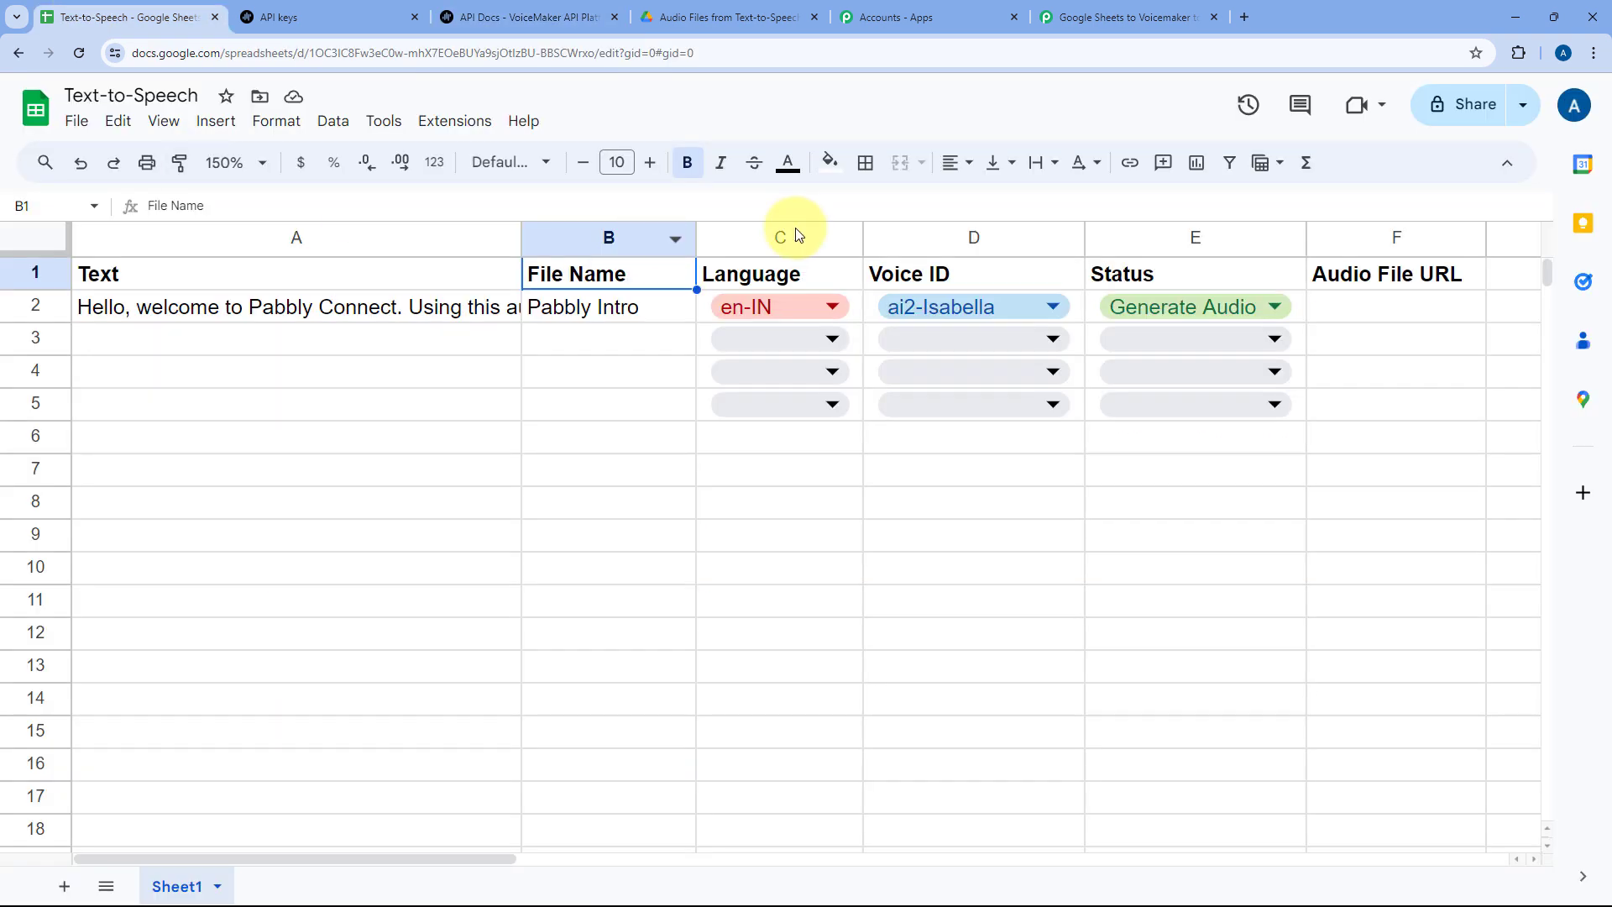
{"action": "left_click", "coordinate": [1014, 307]}
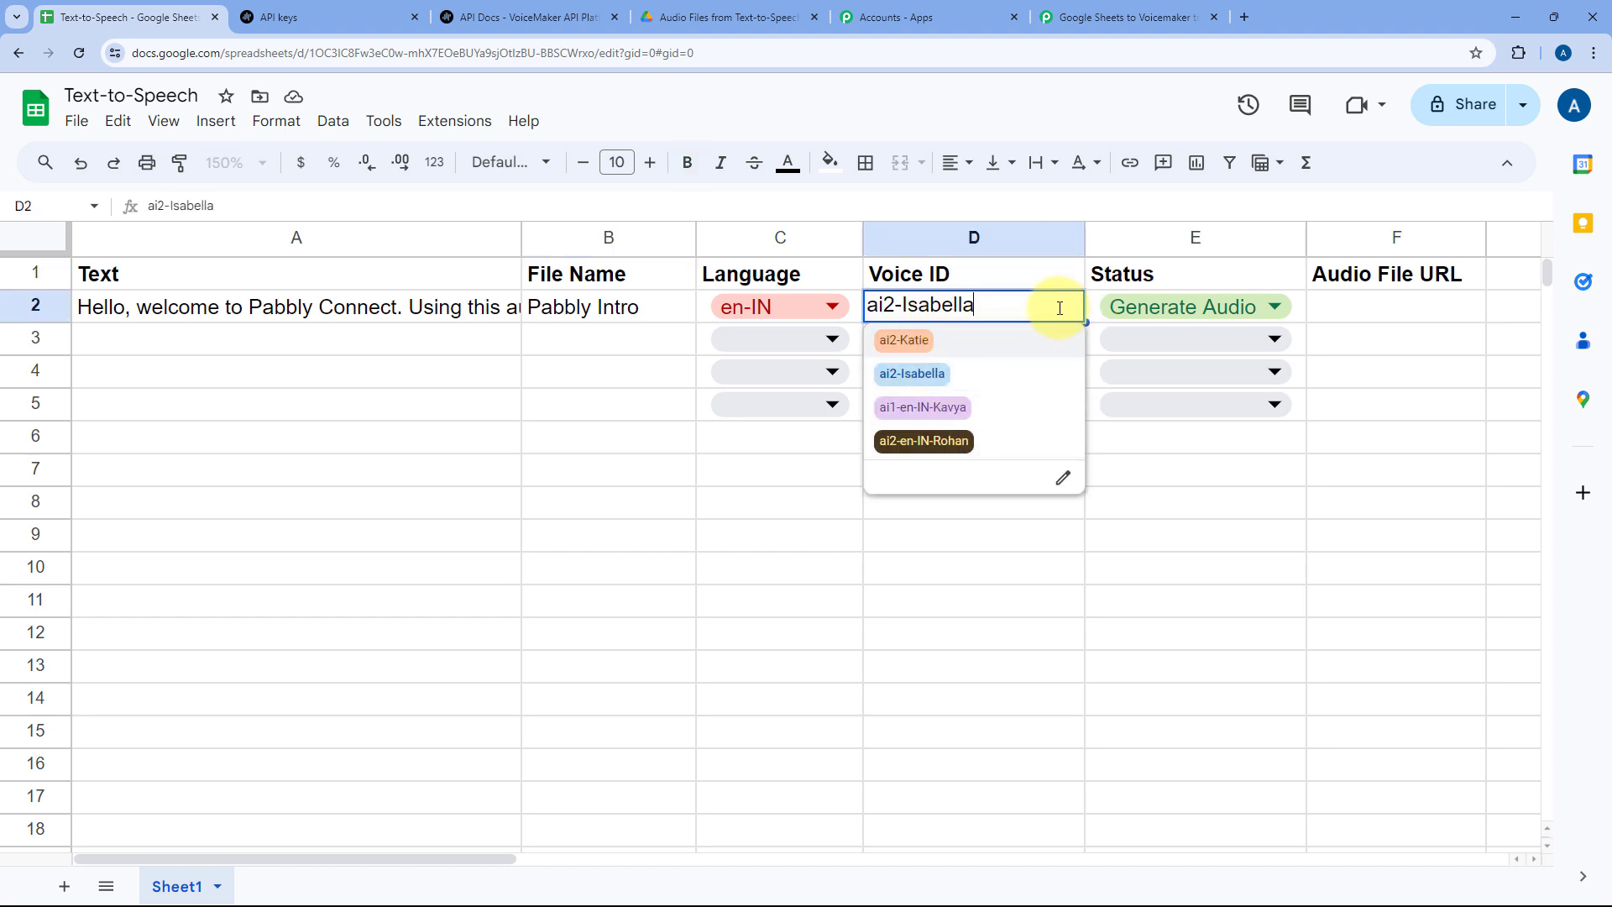
{"action": "left_click", "coordinate": [904, 340]}
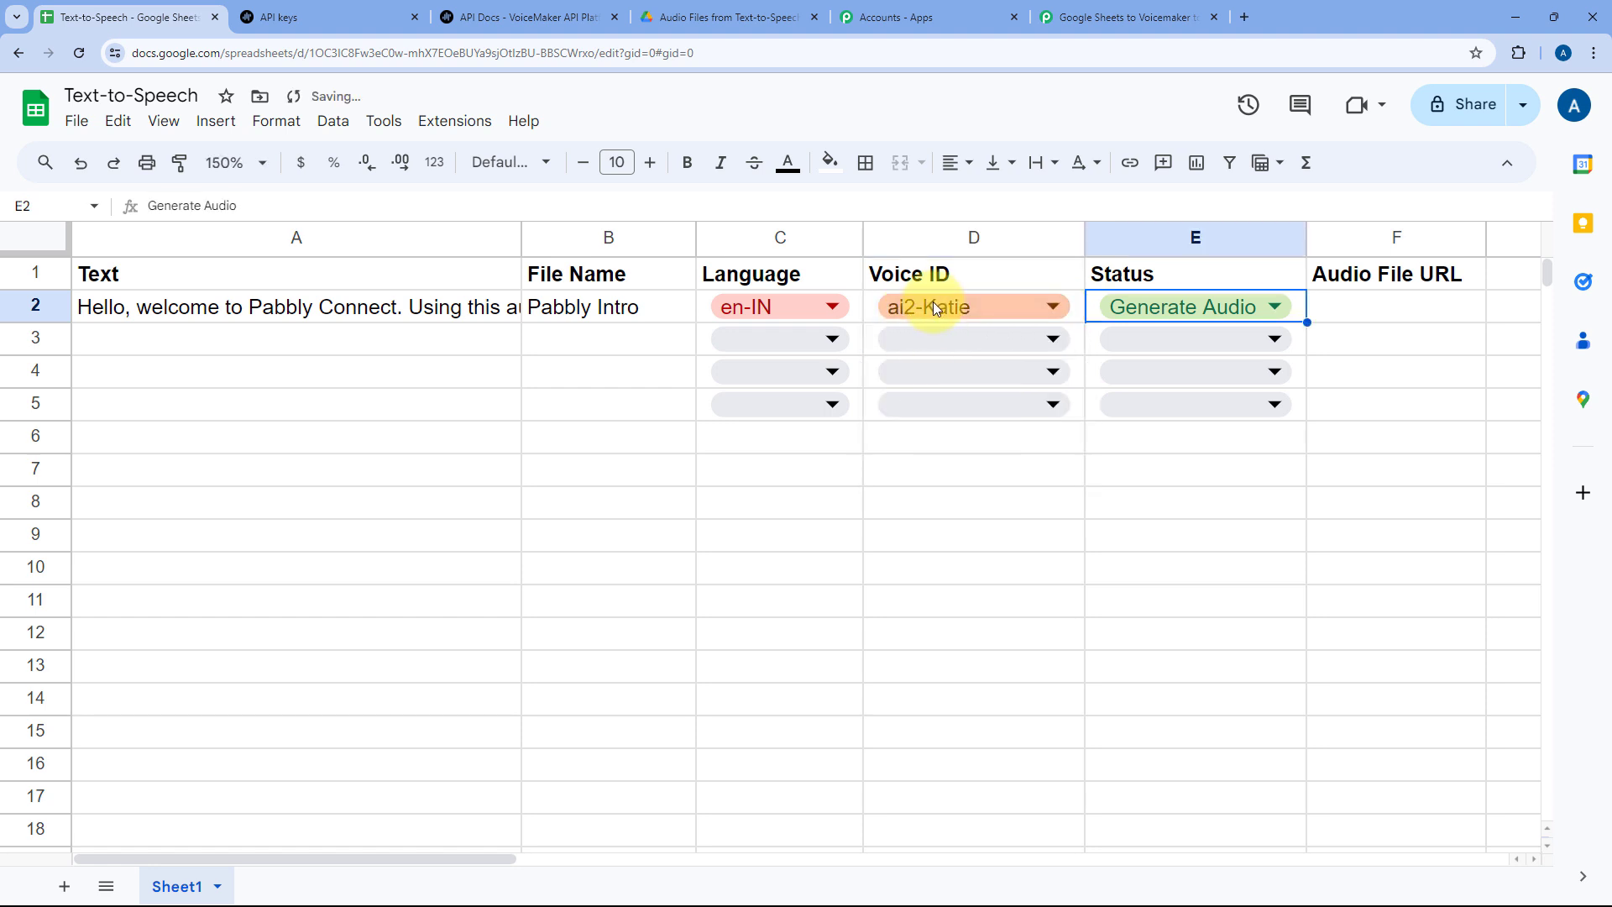
{"action": "left_click", "coordinate": [934, 302]}
{"action": "left_click", "coordinate": [959, 376]}
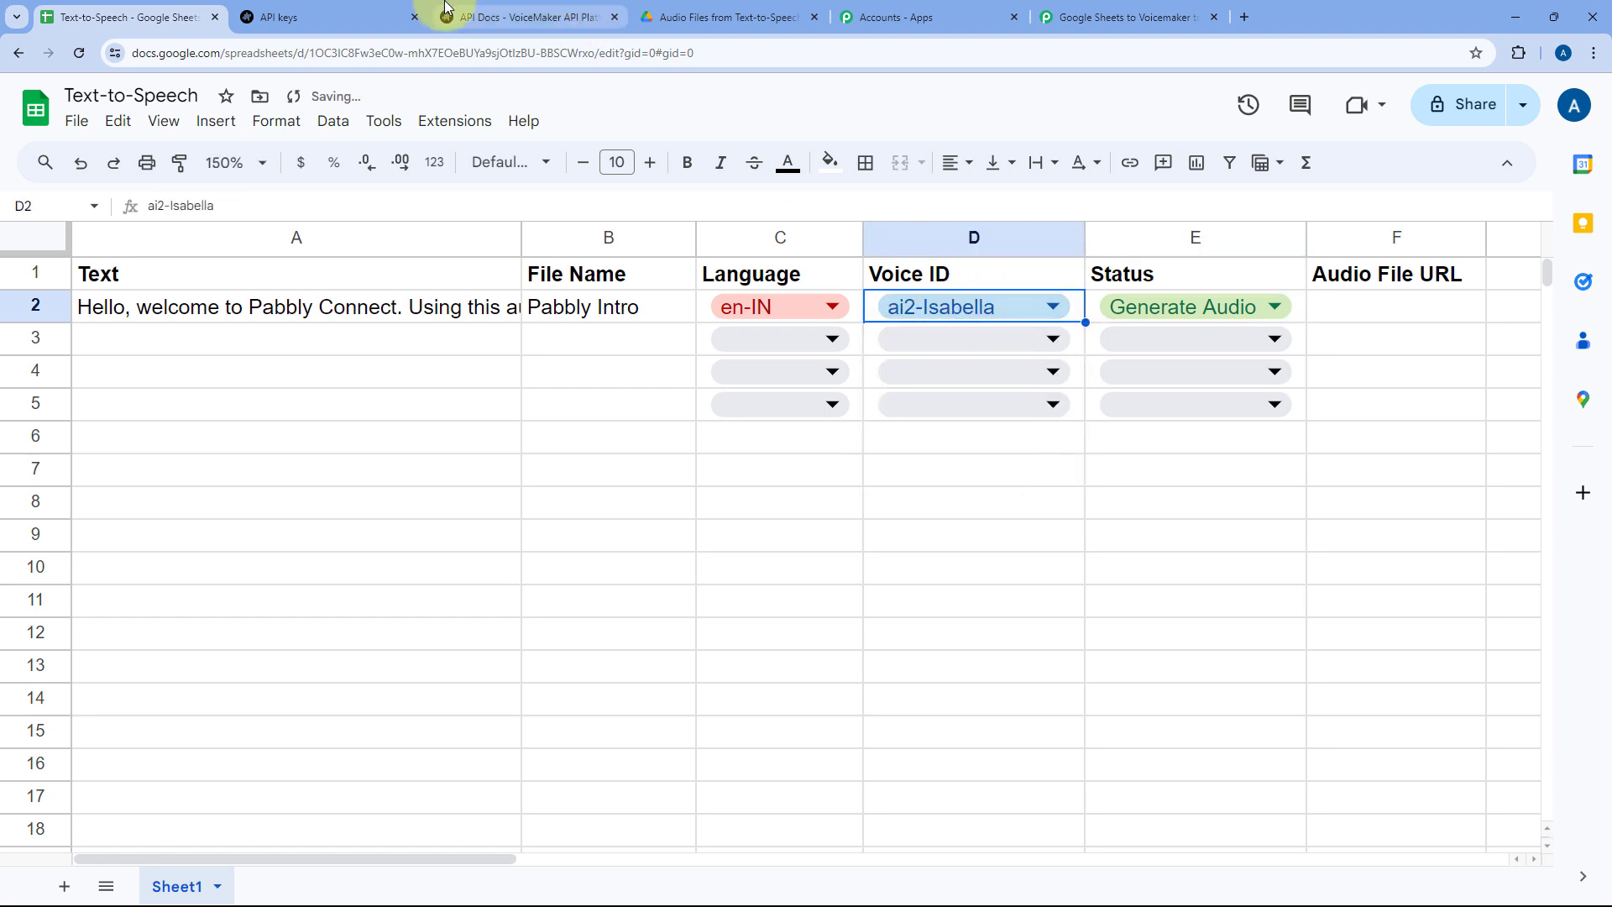
- Return to the Pabbly workflow and examine the Voice ID, Language and other fields in the Google Sheets trigger response
{"action": "left_click", "coordinate": [1084, 12]}
{"action": "scroll", "coordinate": [658, 300], "scroll_direction": "up", "scroll_amount": 10}
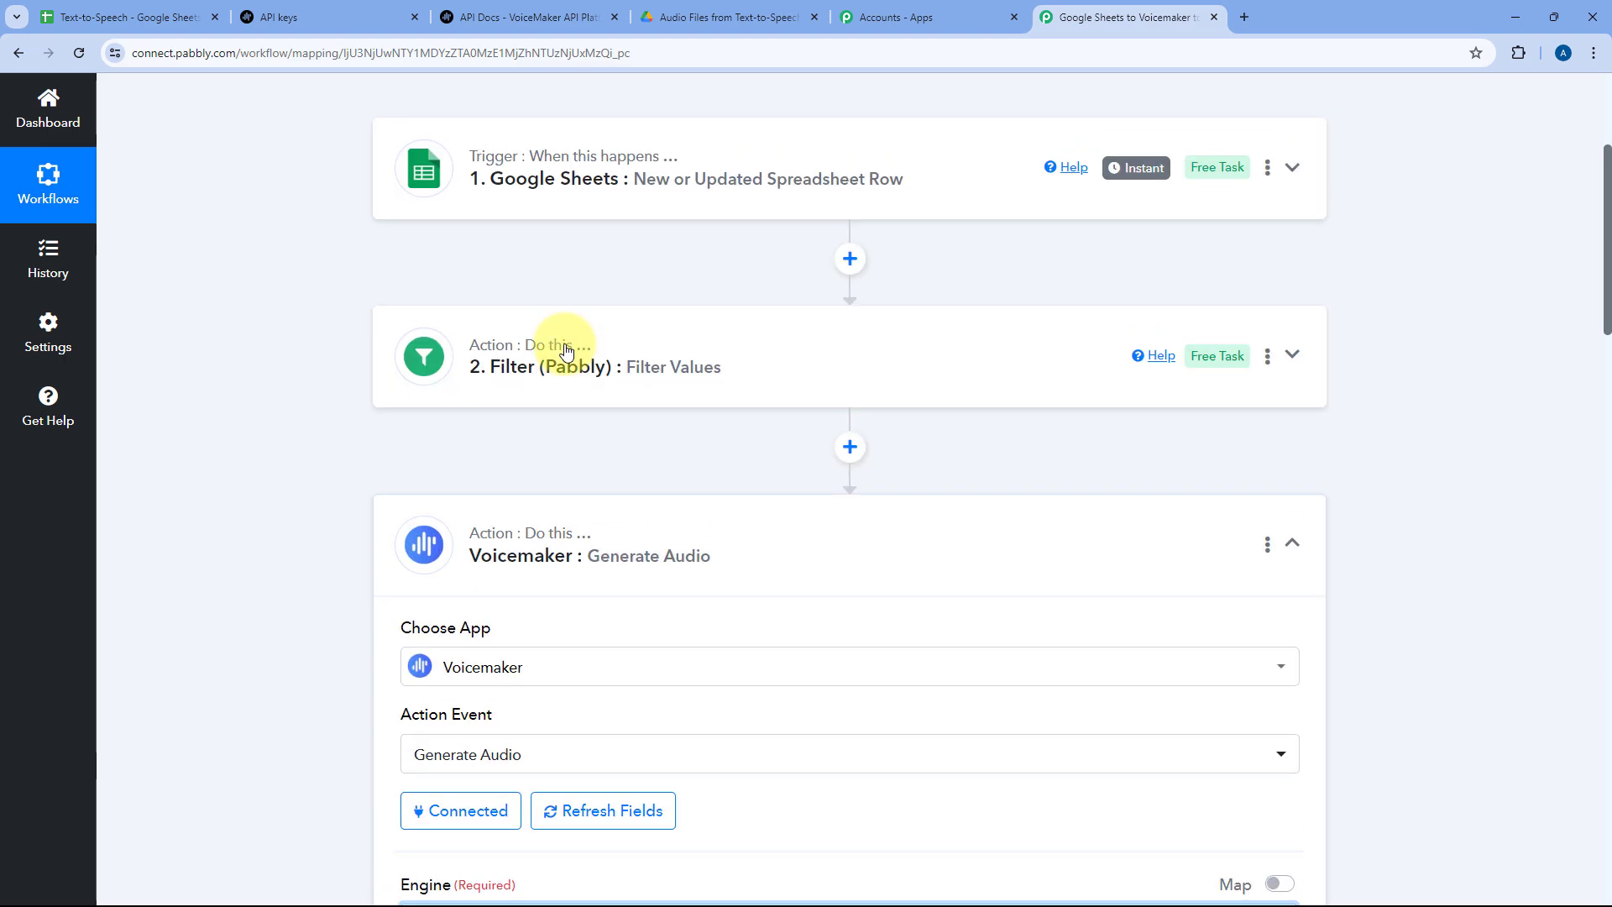
{"action": "scroll", "coordinate": [290, 371], "scroll_direction": "down", "scroll_amount": 12}
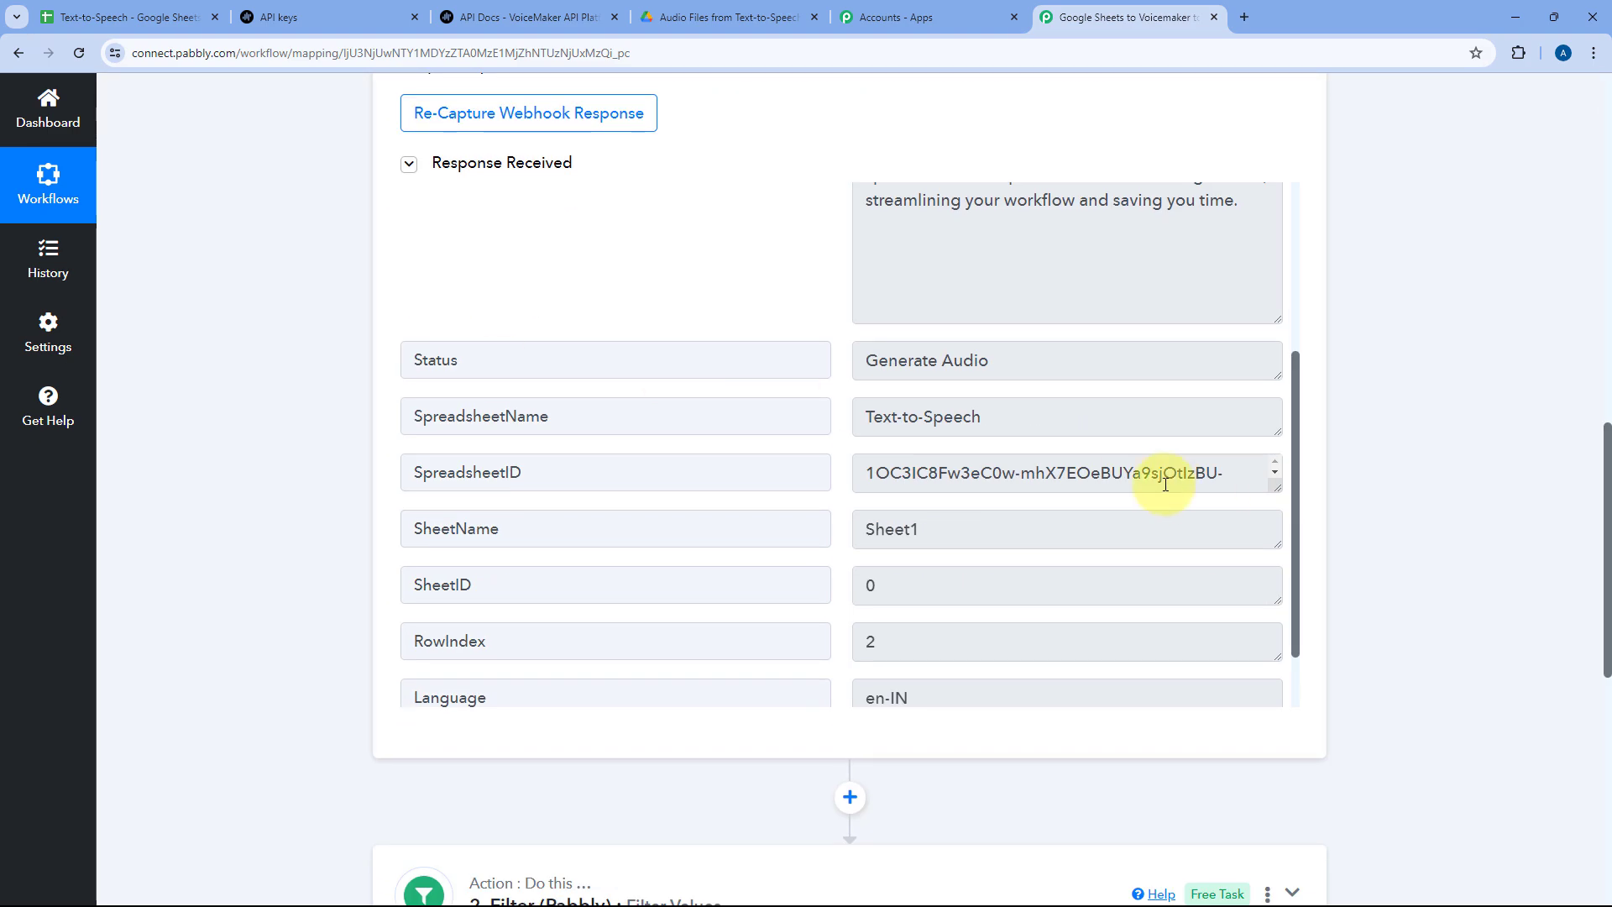
{"action": "scroll", "coordinate": [935, 450], "scroll_direction": "down", "scroll_amount": 4}
{"action": "scroll", "coordinate": [844, 445], "scroll_direction": "down", "scroll_amount": 2}
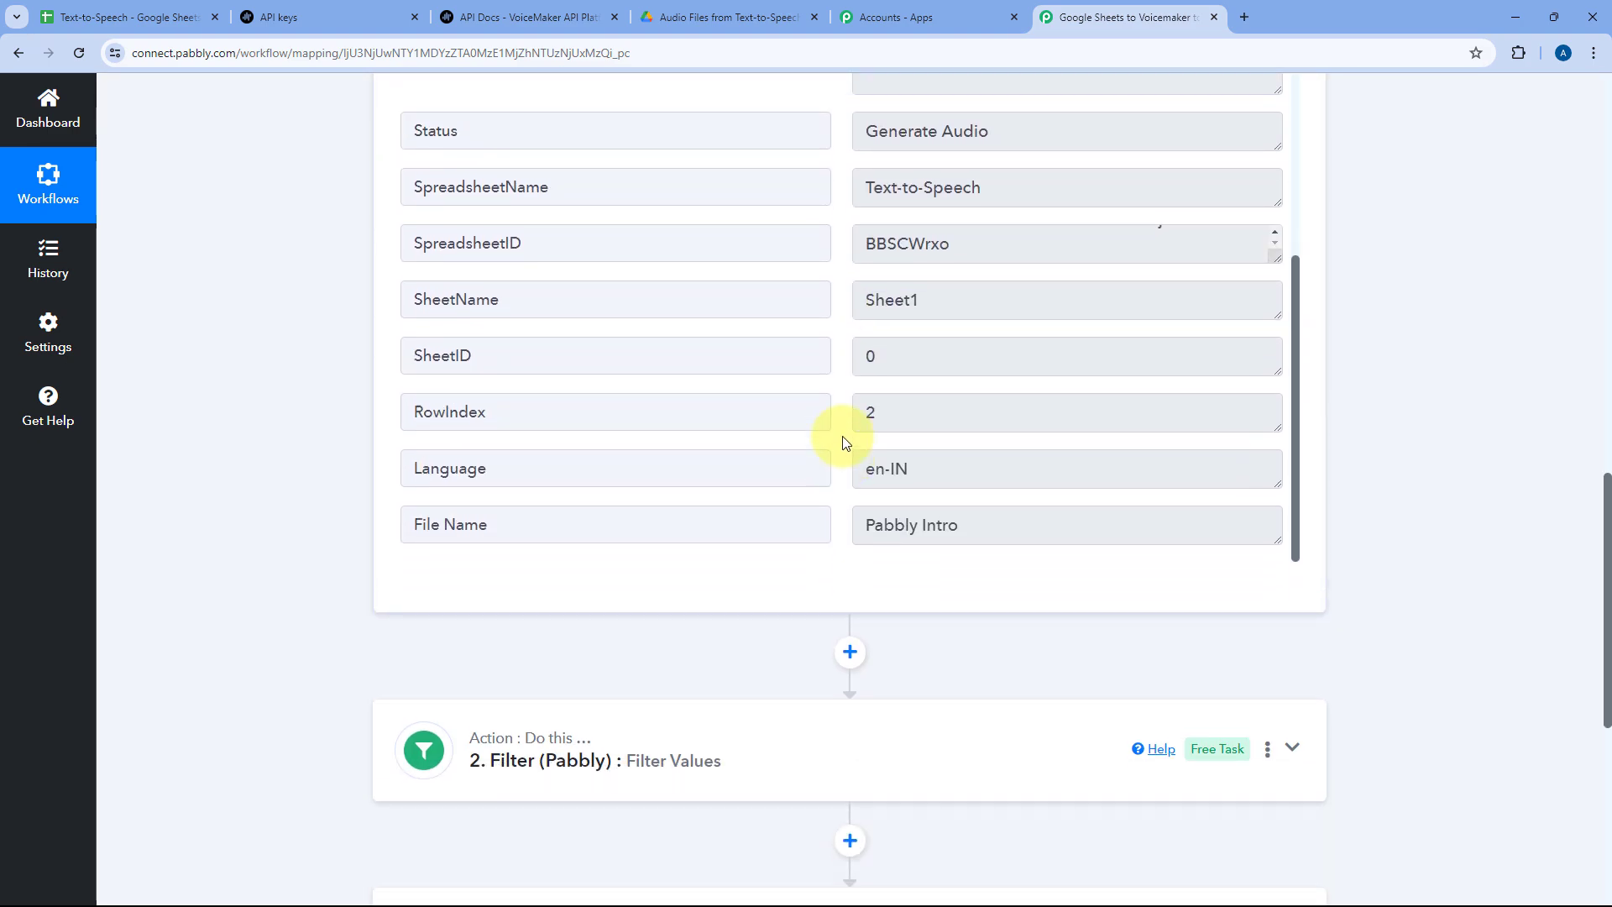
{"action": "scroll", "coordinate": [844, 442], "scroll_direction": "up", "scroll_amount": 7}
{"action": "scroll", "coordinate": [849, 471], "scroll_direction": "down", "scroll_amount": 3}
{"action": "scroll", "coordinate": [848, 502], "scroll_direction": "up", "scroll_amount": 5}
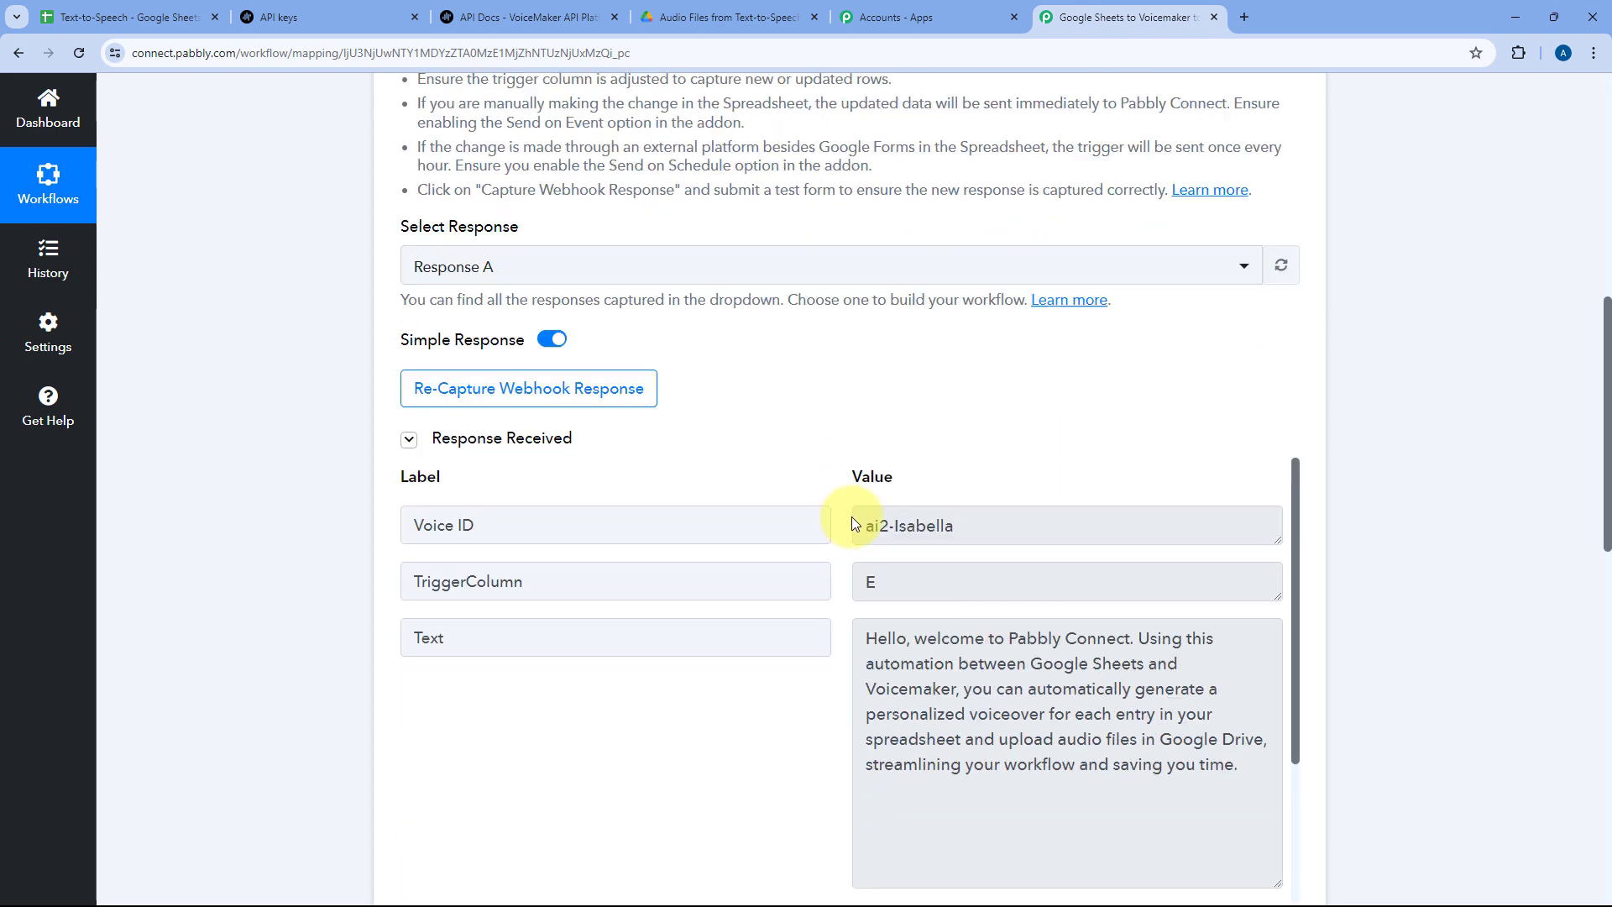
{"action": "mouse_move", "coordinate": [853, 502]}
{"action": "left_mouse_down"}
{"action": "mouse_move", "coordinate": [986, 497]}
{"action": "mouse_move", "coordinate": [853, 505]}
{"action": "left_mouse_up"}
{"action": "left_click", "coordinate": [917, 507]}
{"action": "left_click", "coordinate": [819, 451]}
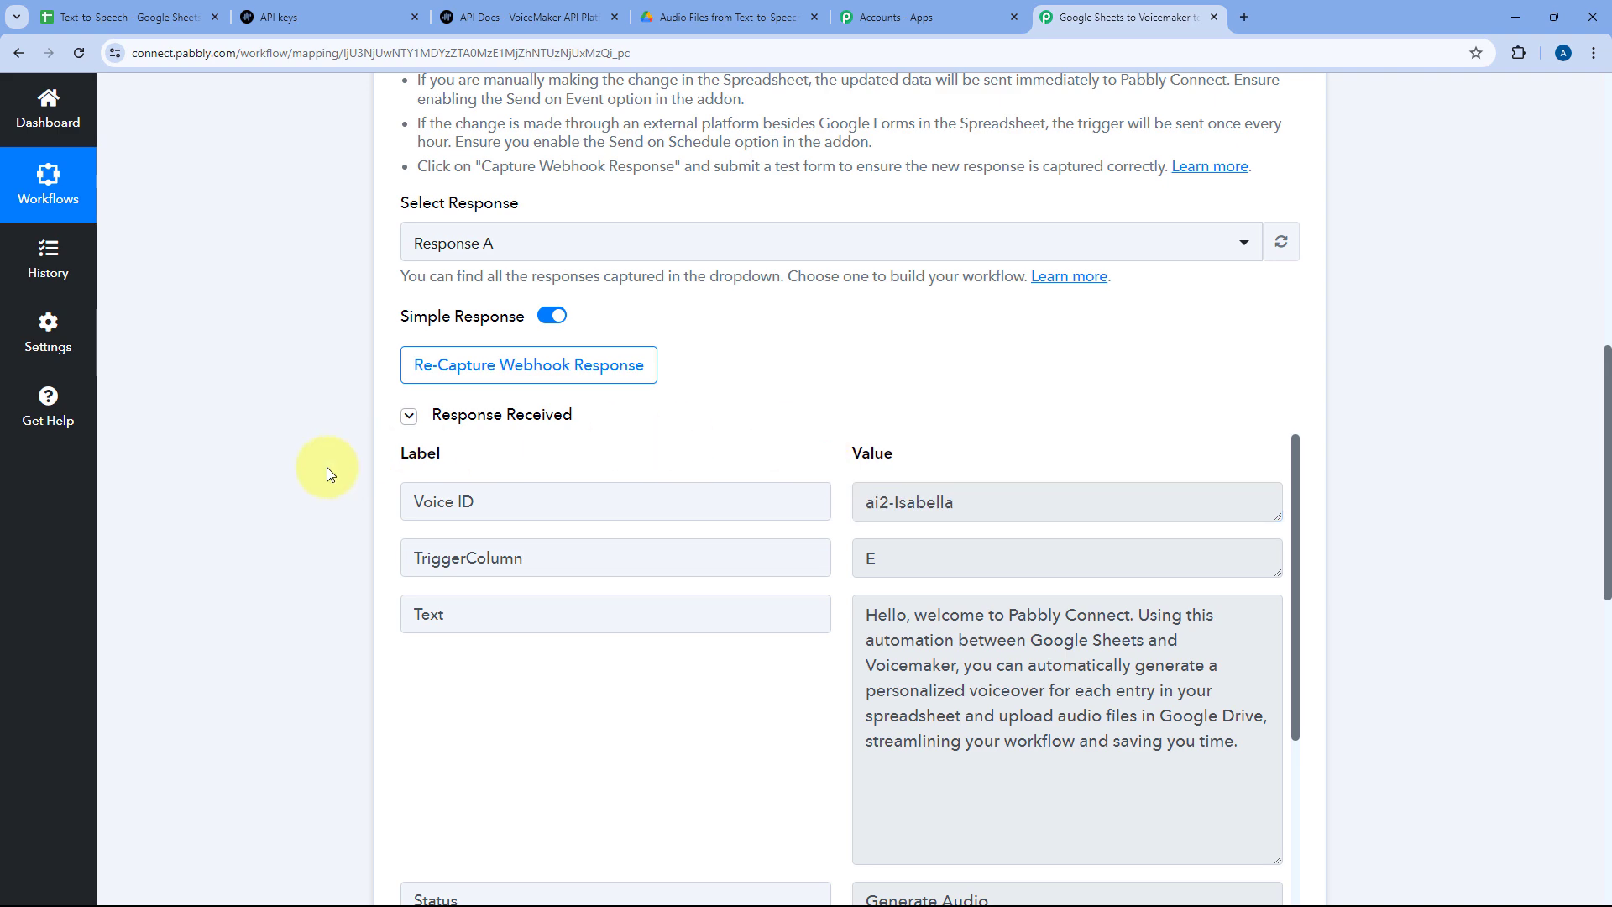
- Map the Voicemaker action's Voice ID field to the Voice ID value from the Google Sheets trigger
{"action": "scroll", "coordinate": [325, 469], "scroll_direction": "down", "scroll_amount": 8}
{"action": "left_click", "coordinate": [658, 565]}
{"action": "scroll", "coordinate": [504, 454], "scroll_direction": "down", "scroll_amount": 12}
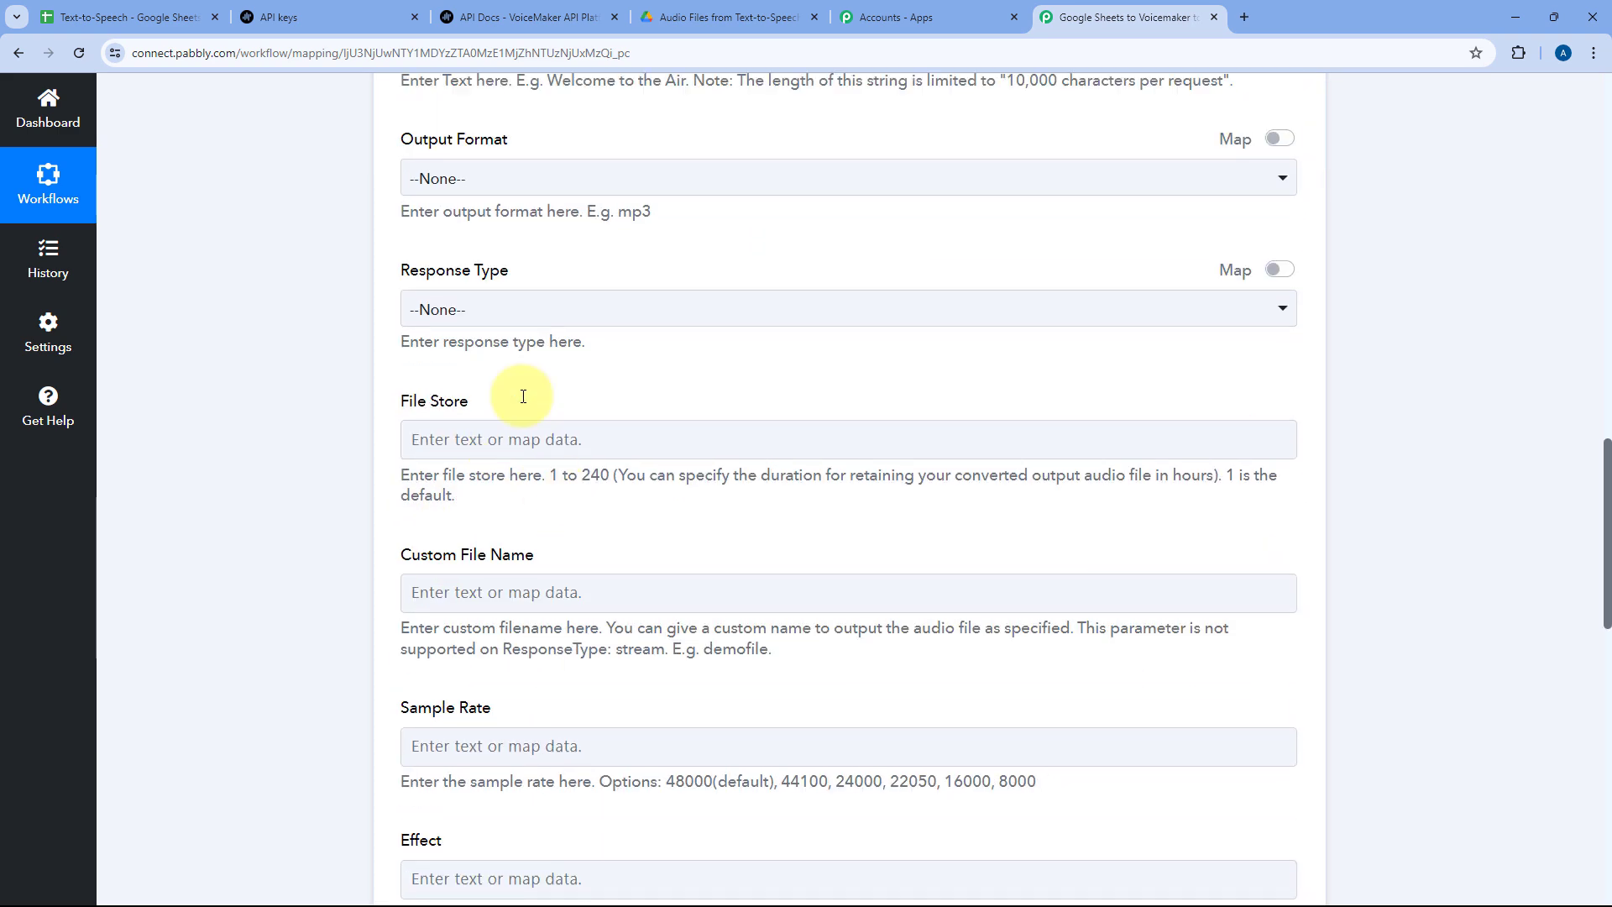
{"action": "scroll", "coordinate": [359, 454], "scroll_direction": "up", "scroll_amount": 13}
{"action": "scroll", "coordinate": [359, 451], "scroll_direction": "down", "scroll_amount": 5}
{"action": "left_click", "coordinate": [453, 402]}
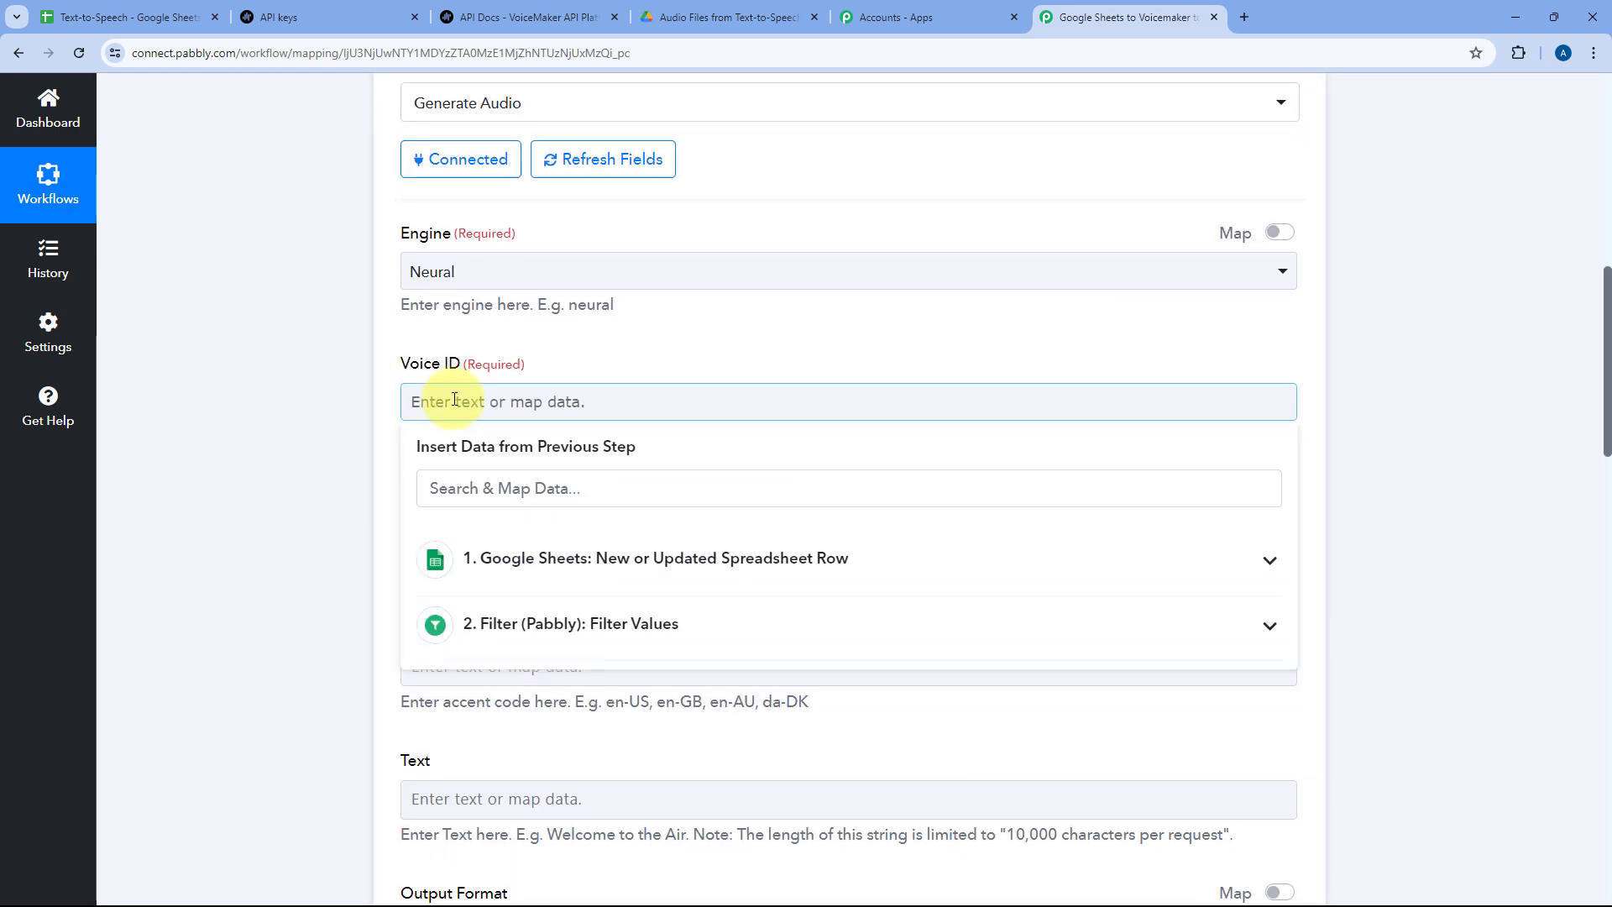
{"action": "scroll", "coordinate": [398, 405], "scroll_direction": "down", "scroll_amount": 2}
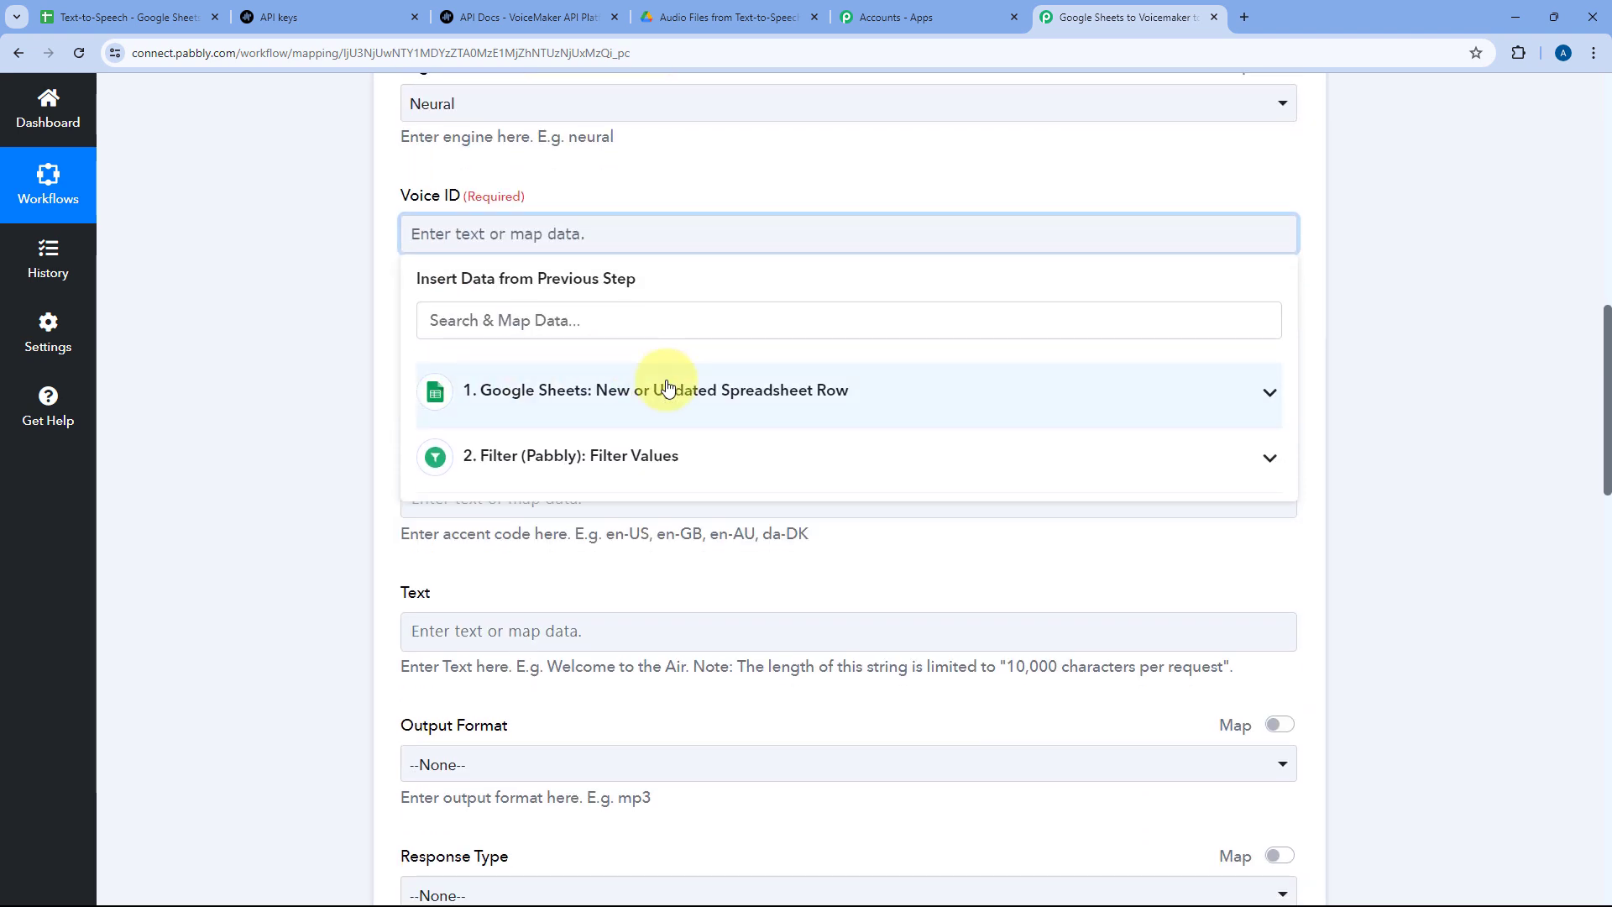
{"action": "left_click", "coordinate": [557, 389]}
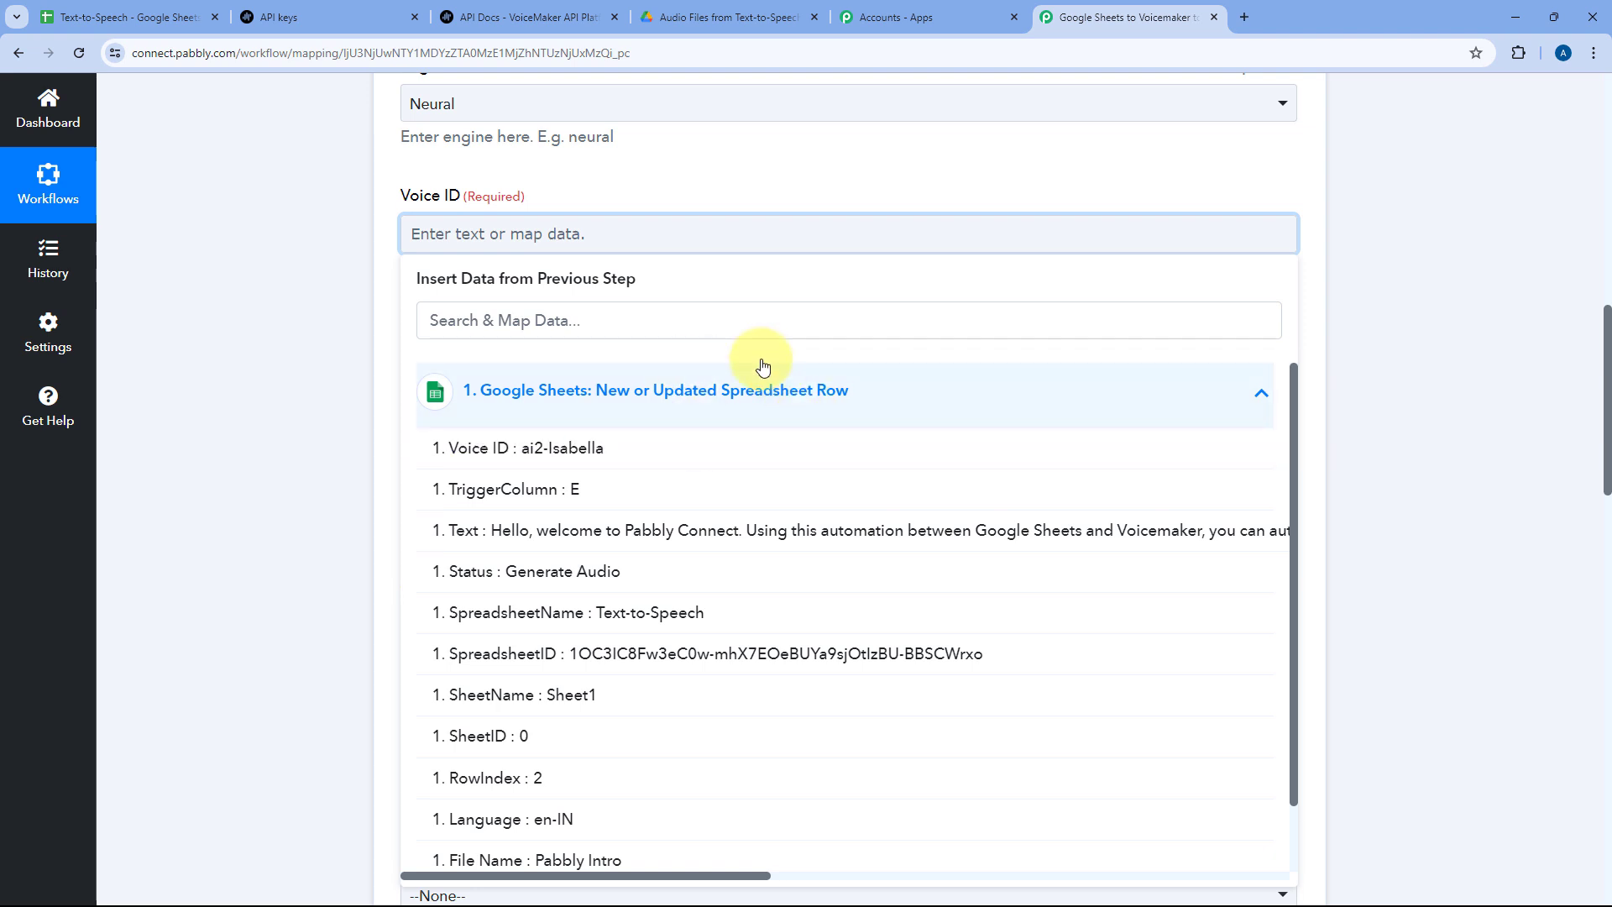
{"action": "left_click", "coordinate": [504, 451]}
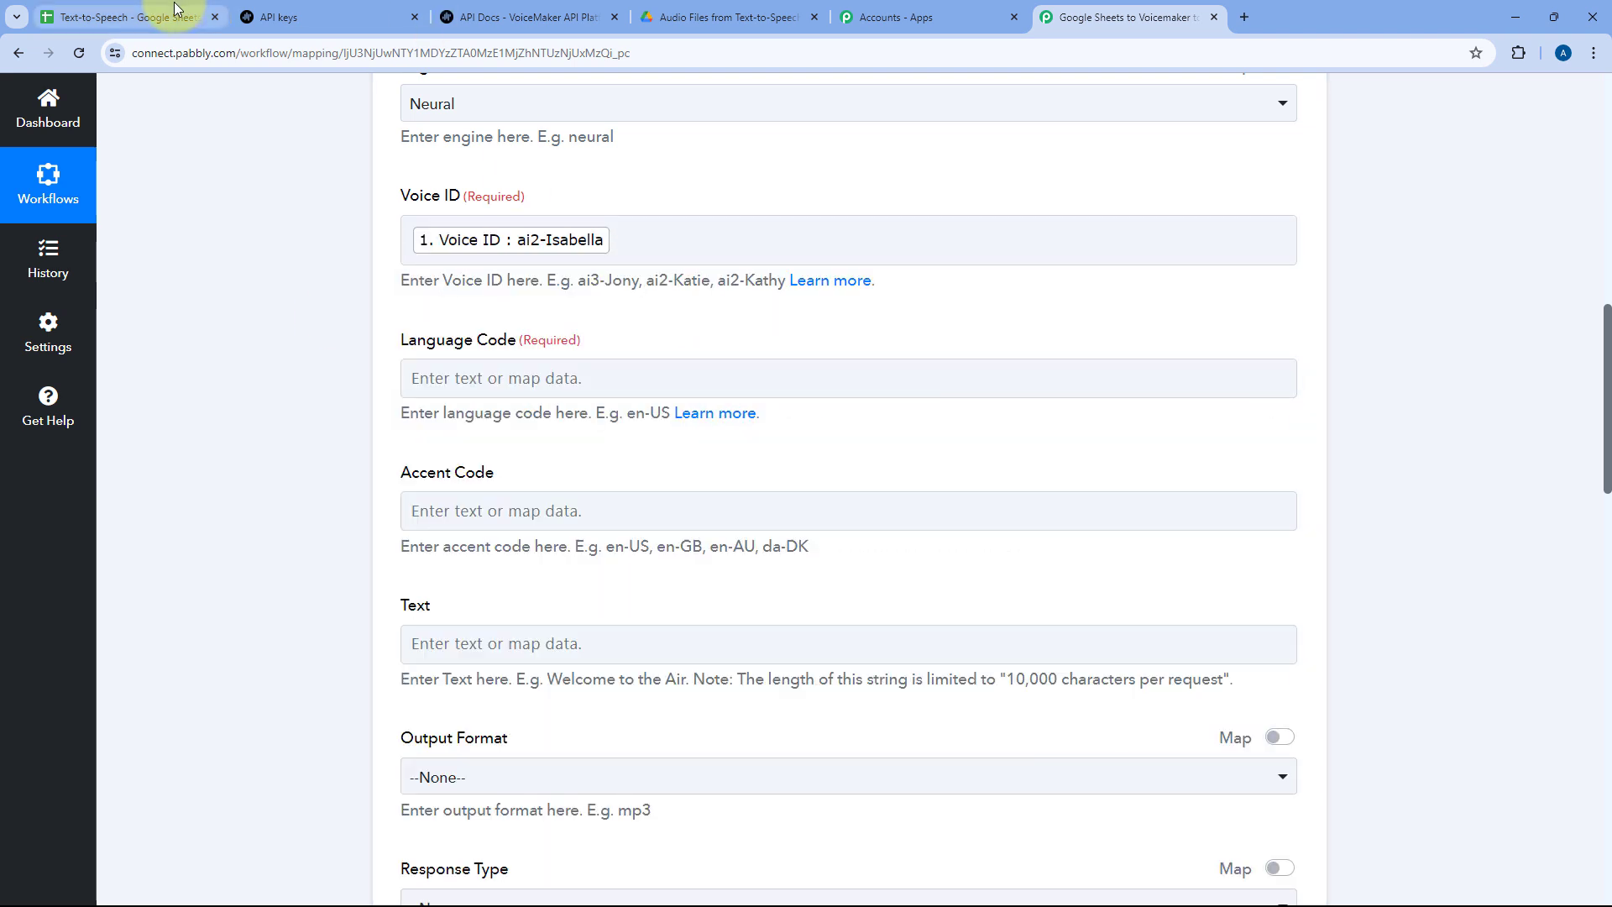
- Compare the neural voice IDs listed in the Voicemaker API docs with row 2's Voice ID in the Text-to-Speech sheet
{"action": "left_click", "coordinate": [525, 17]}
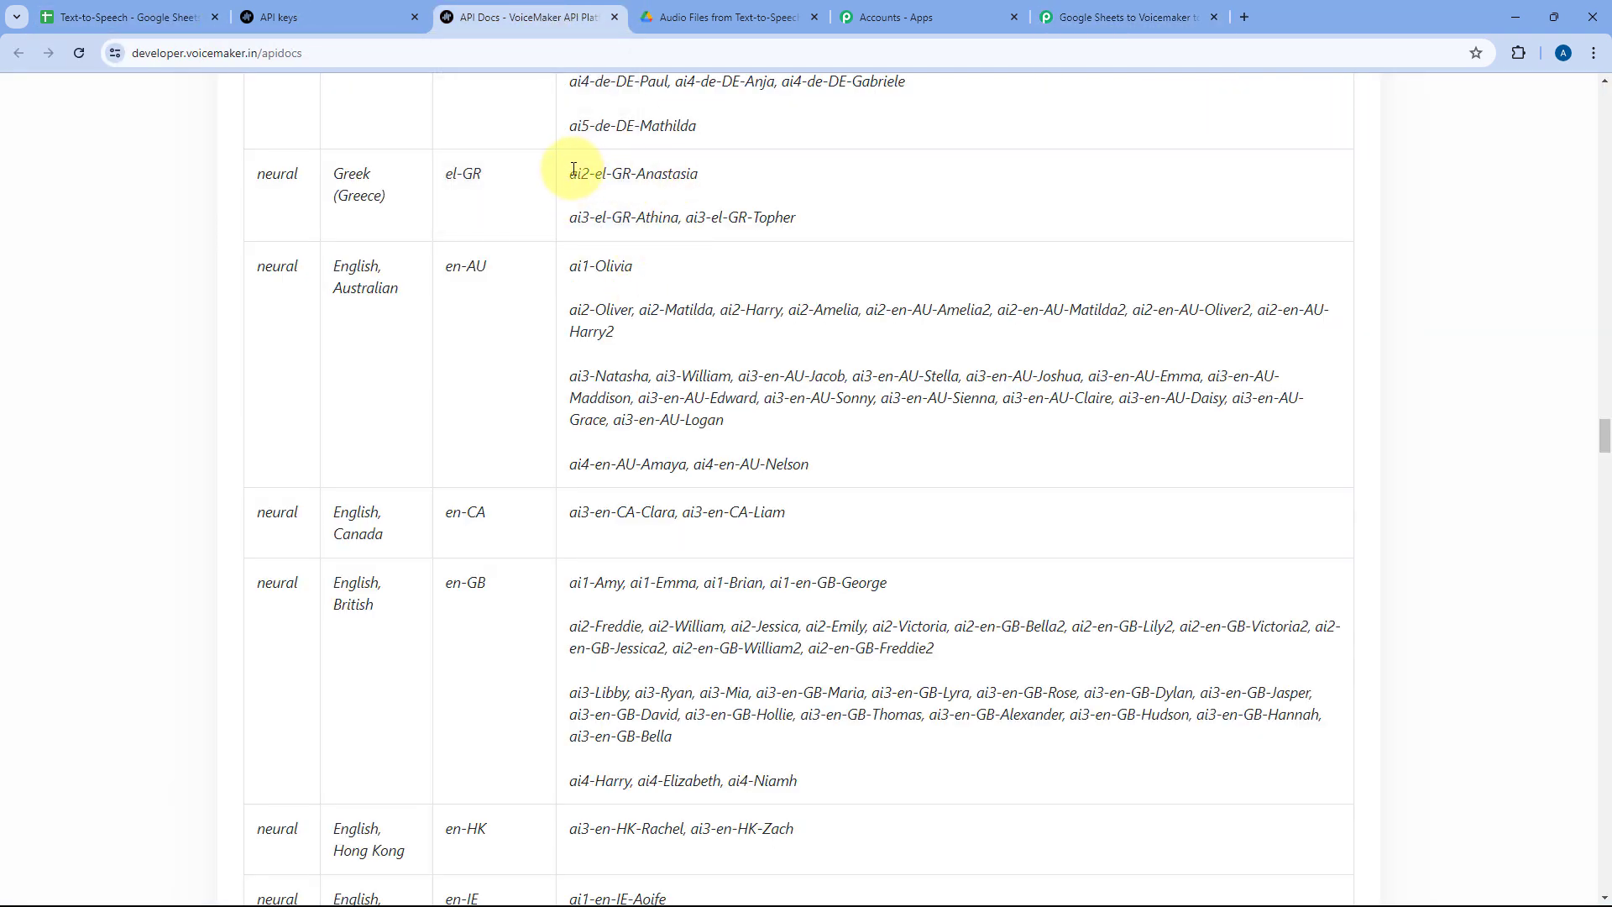
{"action": "left_click_drag", "start_coordinate": [573, 169], "coordinate": [687, 169]}
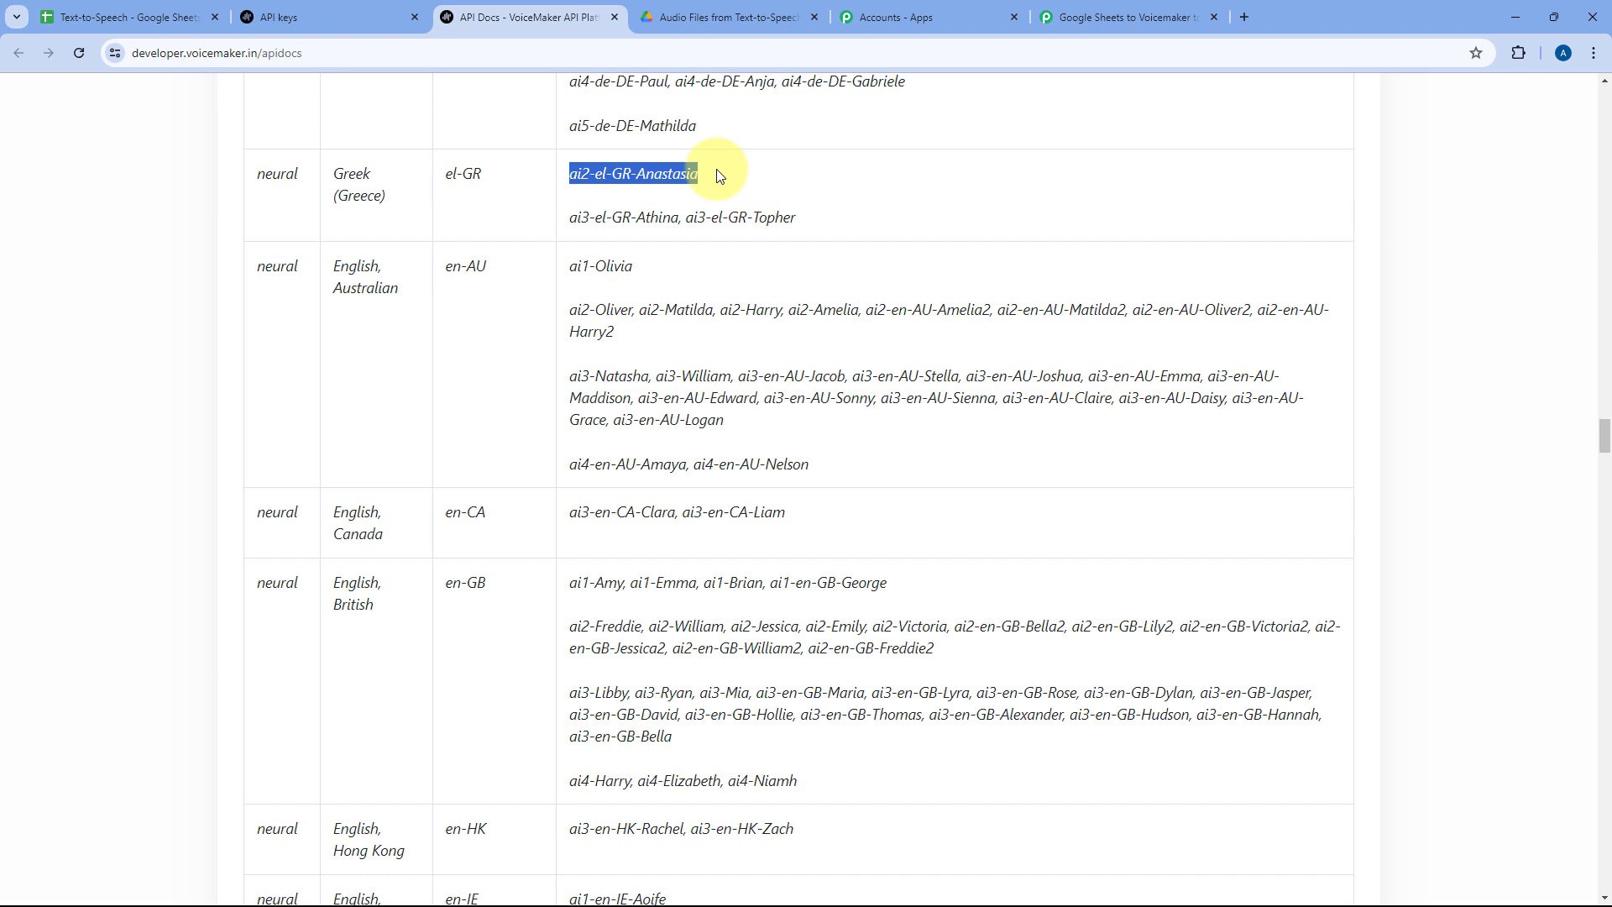
{"action": "left_click", "coordinate": [135, 10]}
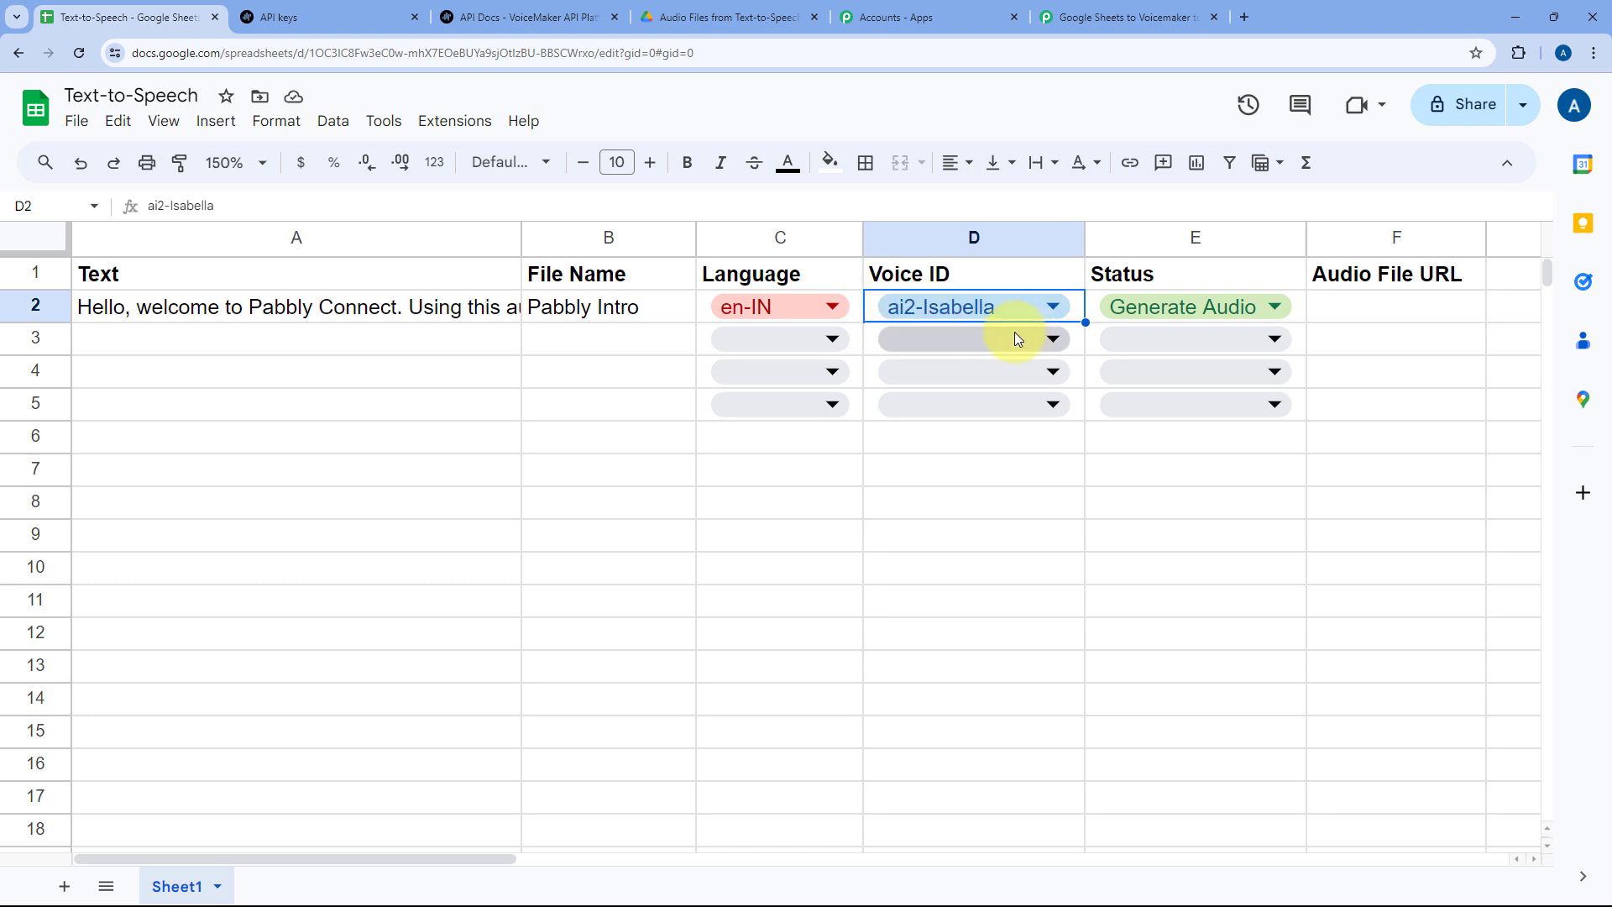
{"action": "left_click", "coordinate": [527, 16]}
{"action": "scroll", "coordinate": [555, 382], "scroll_direction": "up", "scroll_amount": 20}
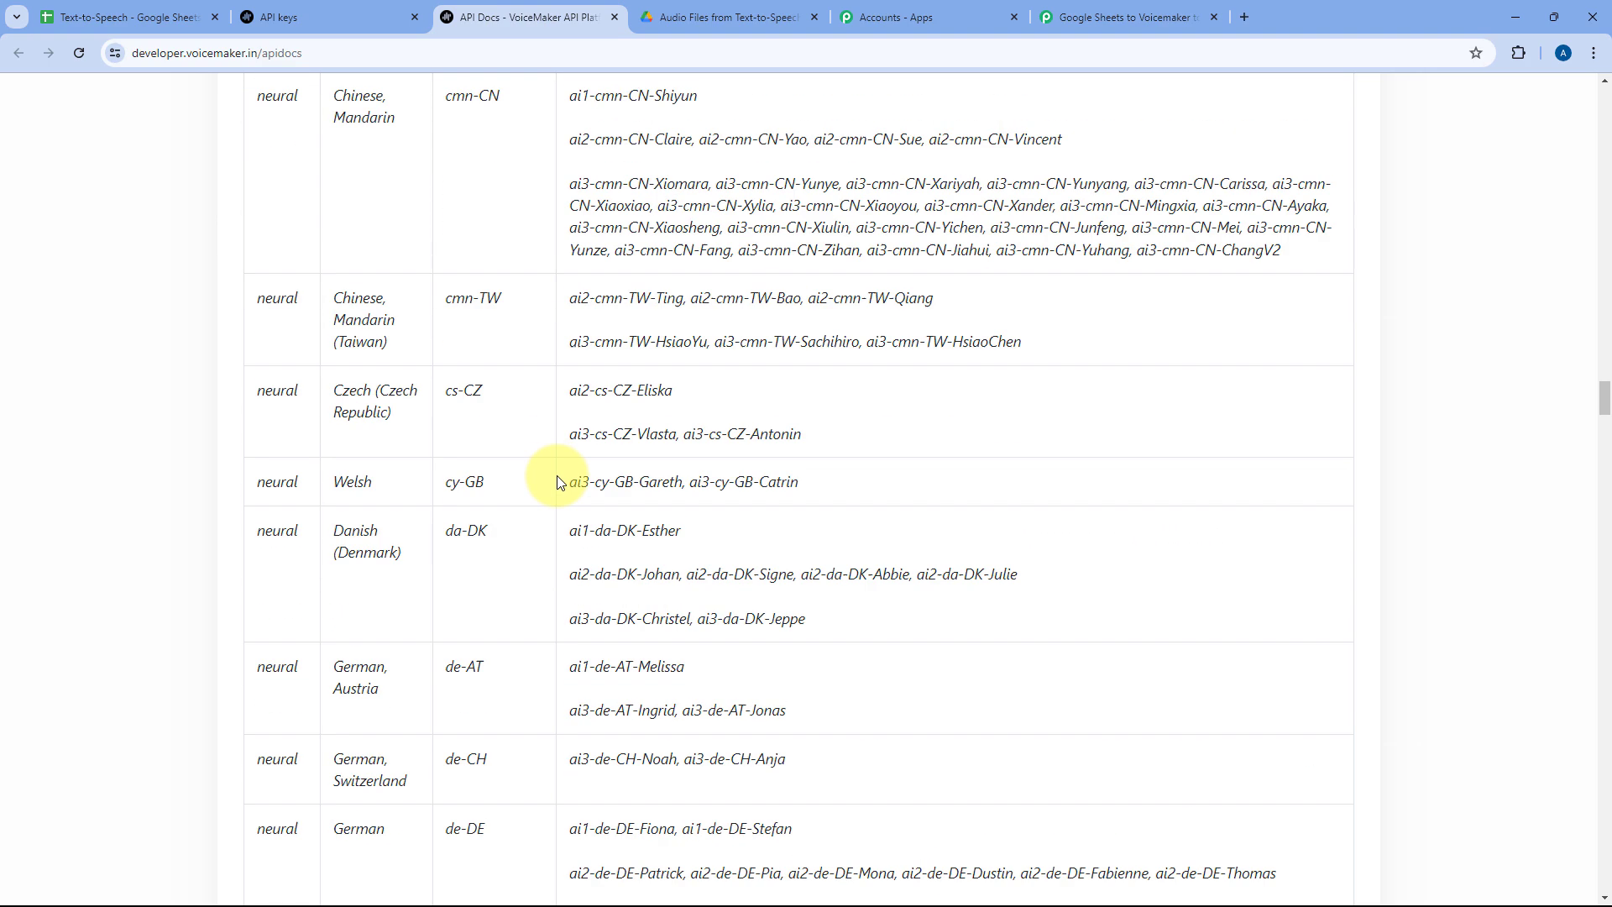
{"action": "scroll", "coordinate": [542, 487], "scroll_direction": "up", "scroll_amount": 5}
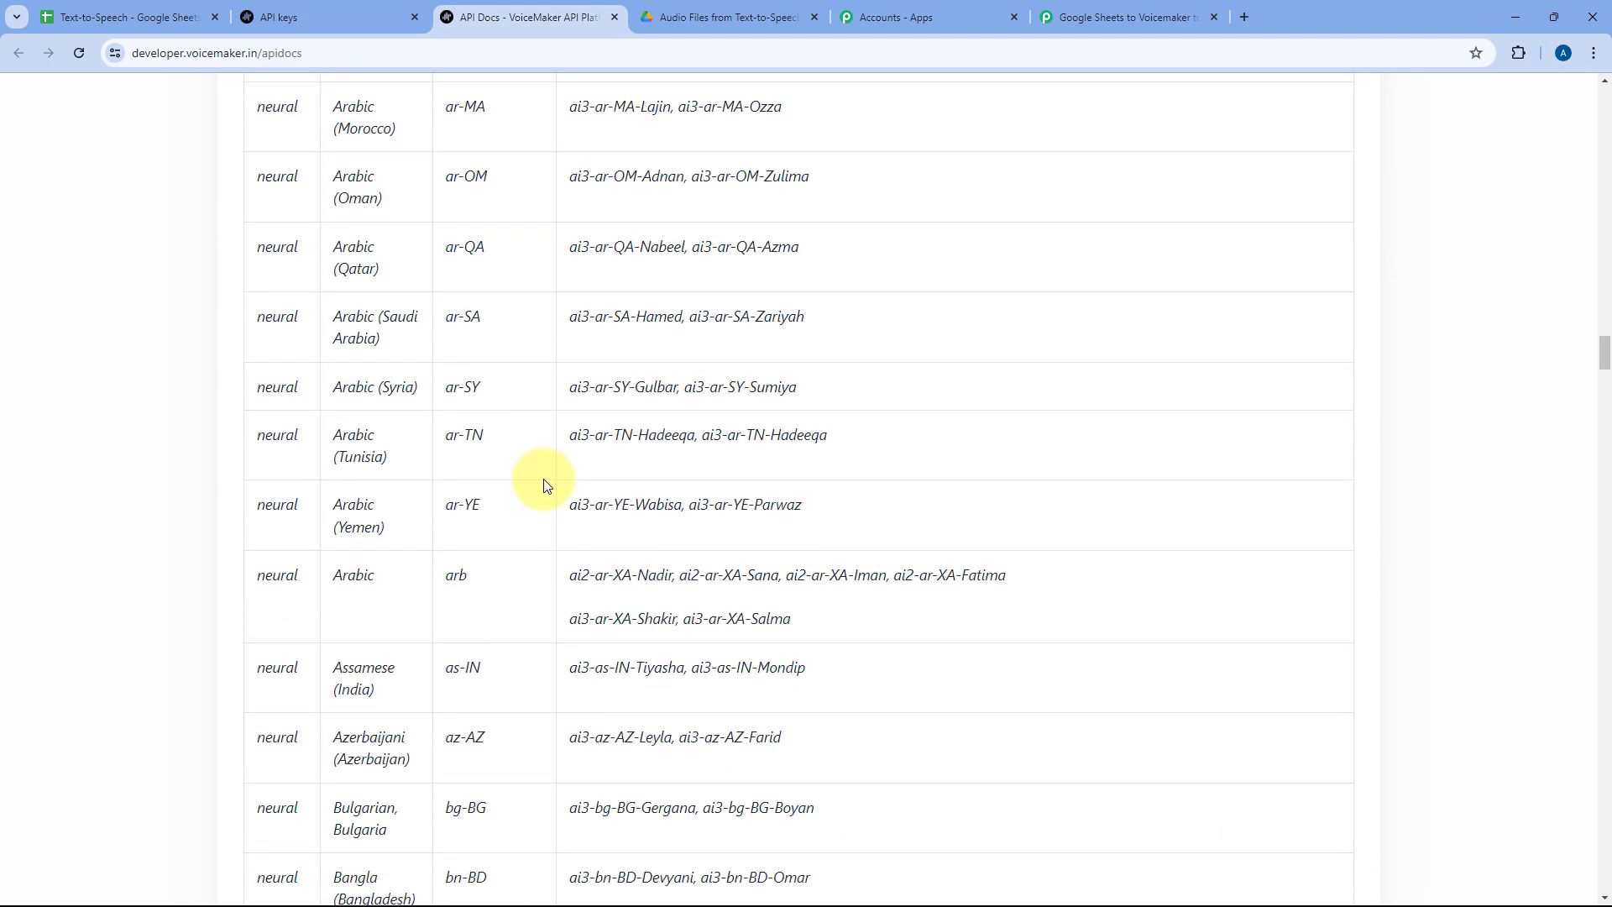
{"action": "scroll", "coordinate": [542, 488], "scroll_direction": "down", "scroll_amount": 8}
{"action": "left_click", "coordinate": [126, 17]}
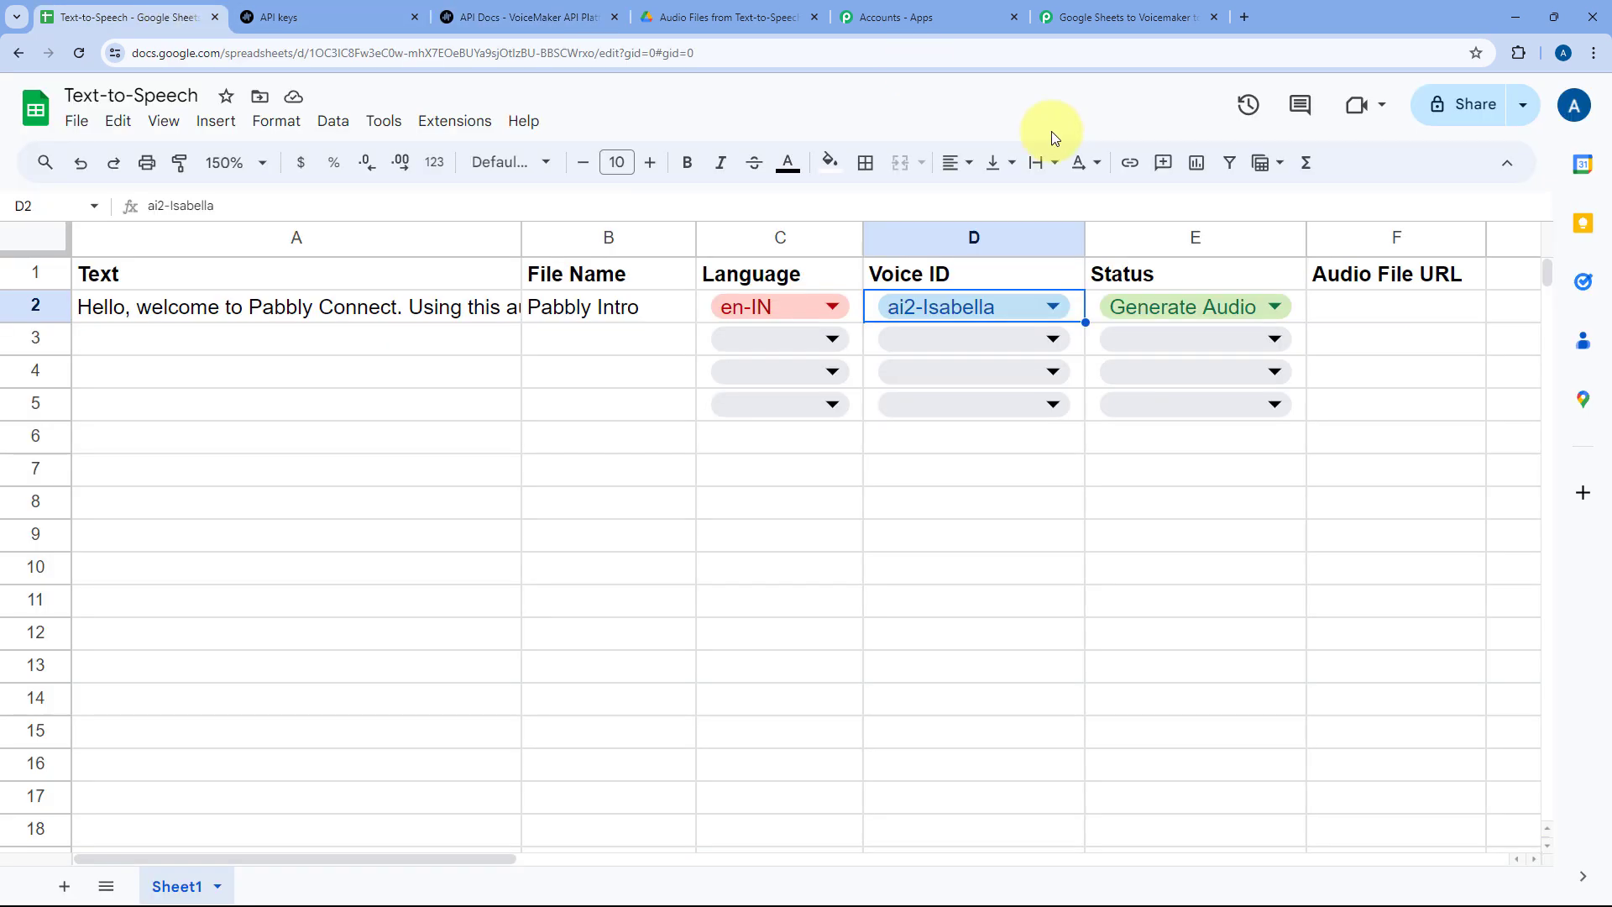
- Return to the Pabbly workflow and map Voicemaker's Language Code to the Language value from the Google Sheets trigger
{"action": "left_click", "coordinate": [1163, 9]}
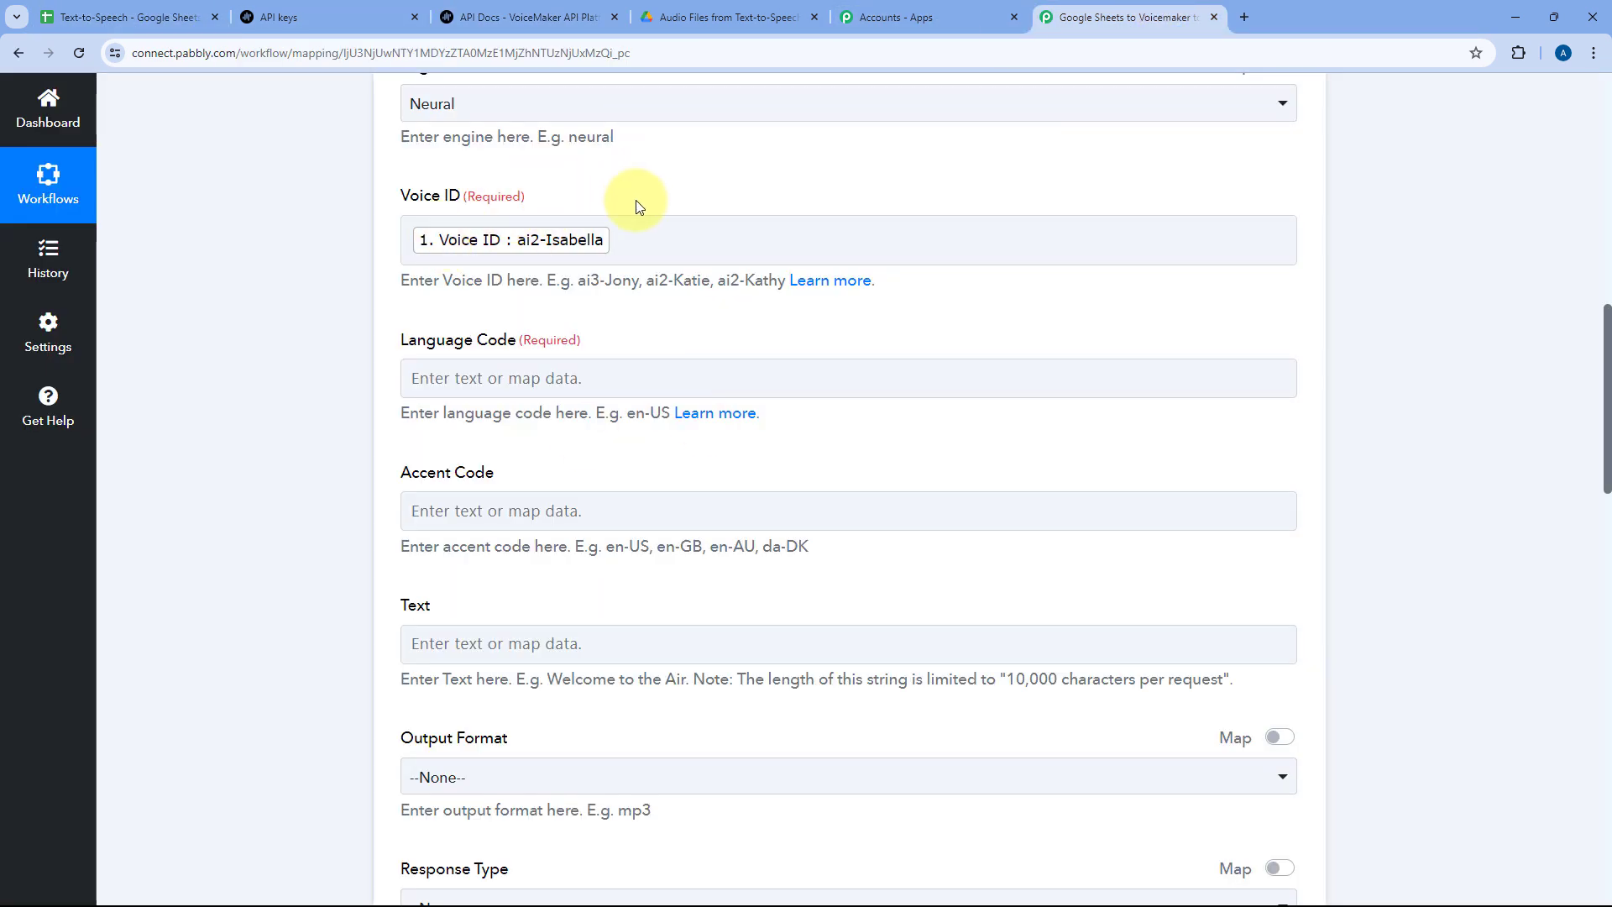
{"action": "scroll", "coordinate": [637, 200], "scroll_direction": "down", "scroll_amount": 1}
{"action": "scroll", "coordinate": [636, 205], "scroll_direction": "down", "scroll_amount": 1}
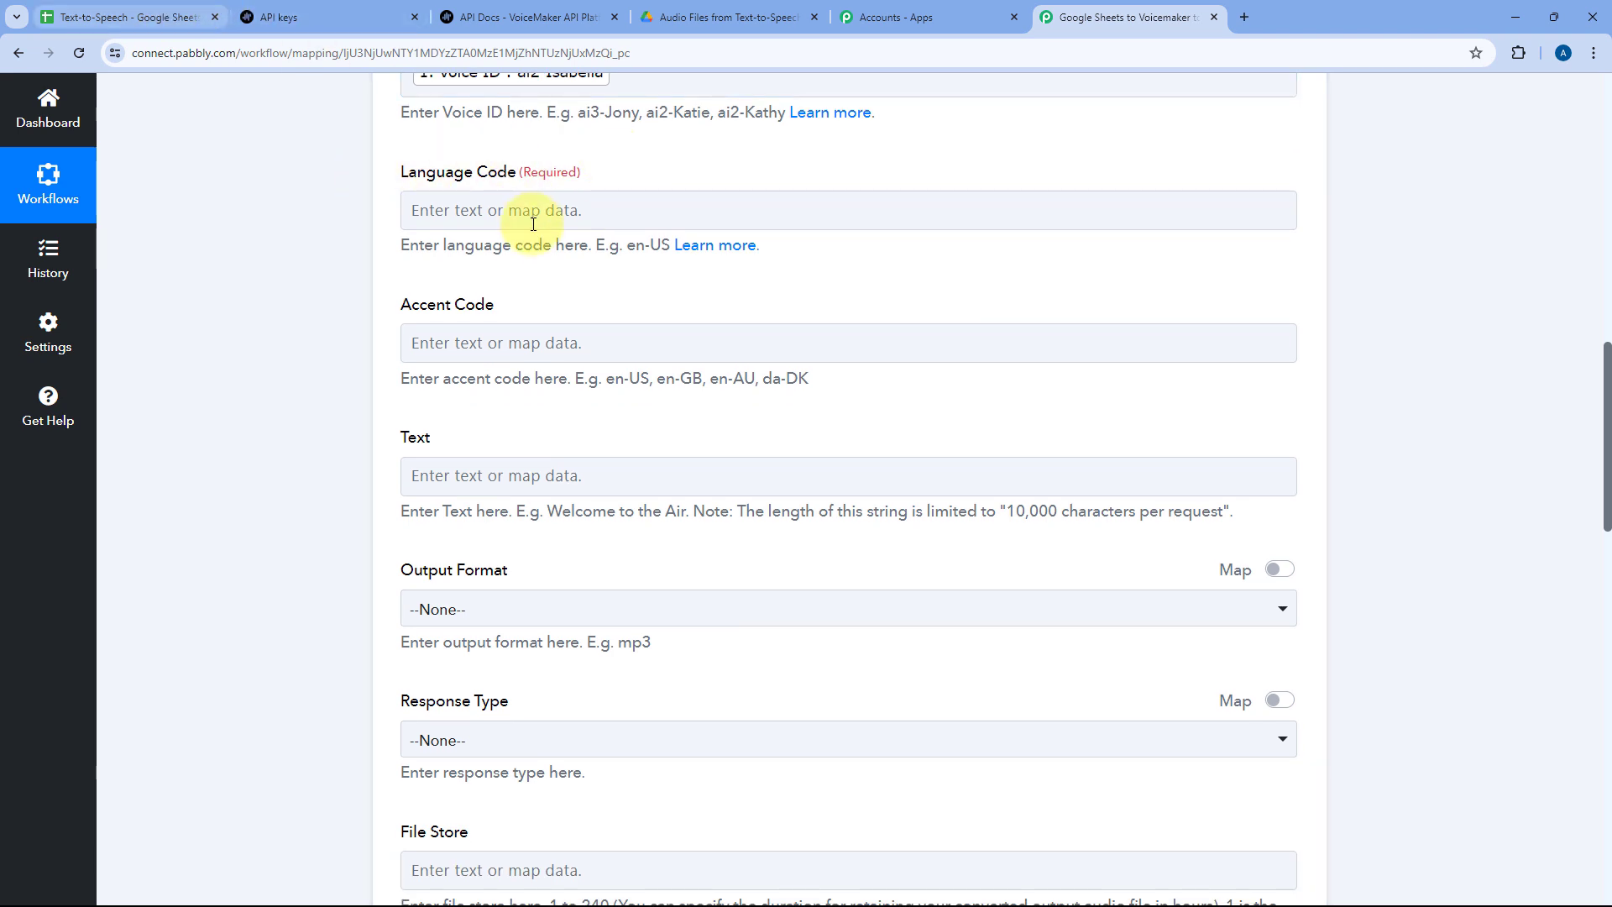
{"action": "left_click", "coordinate": [437, 210]}
{"action": "left_click", "coordinate": [135, 15]}
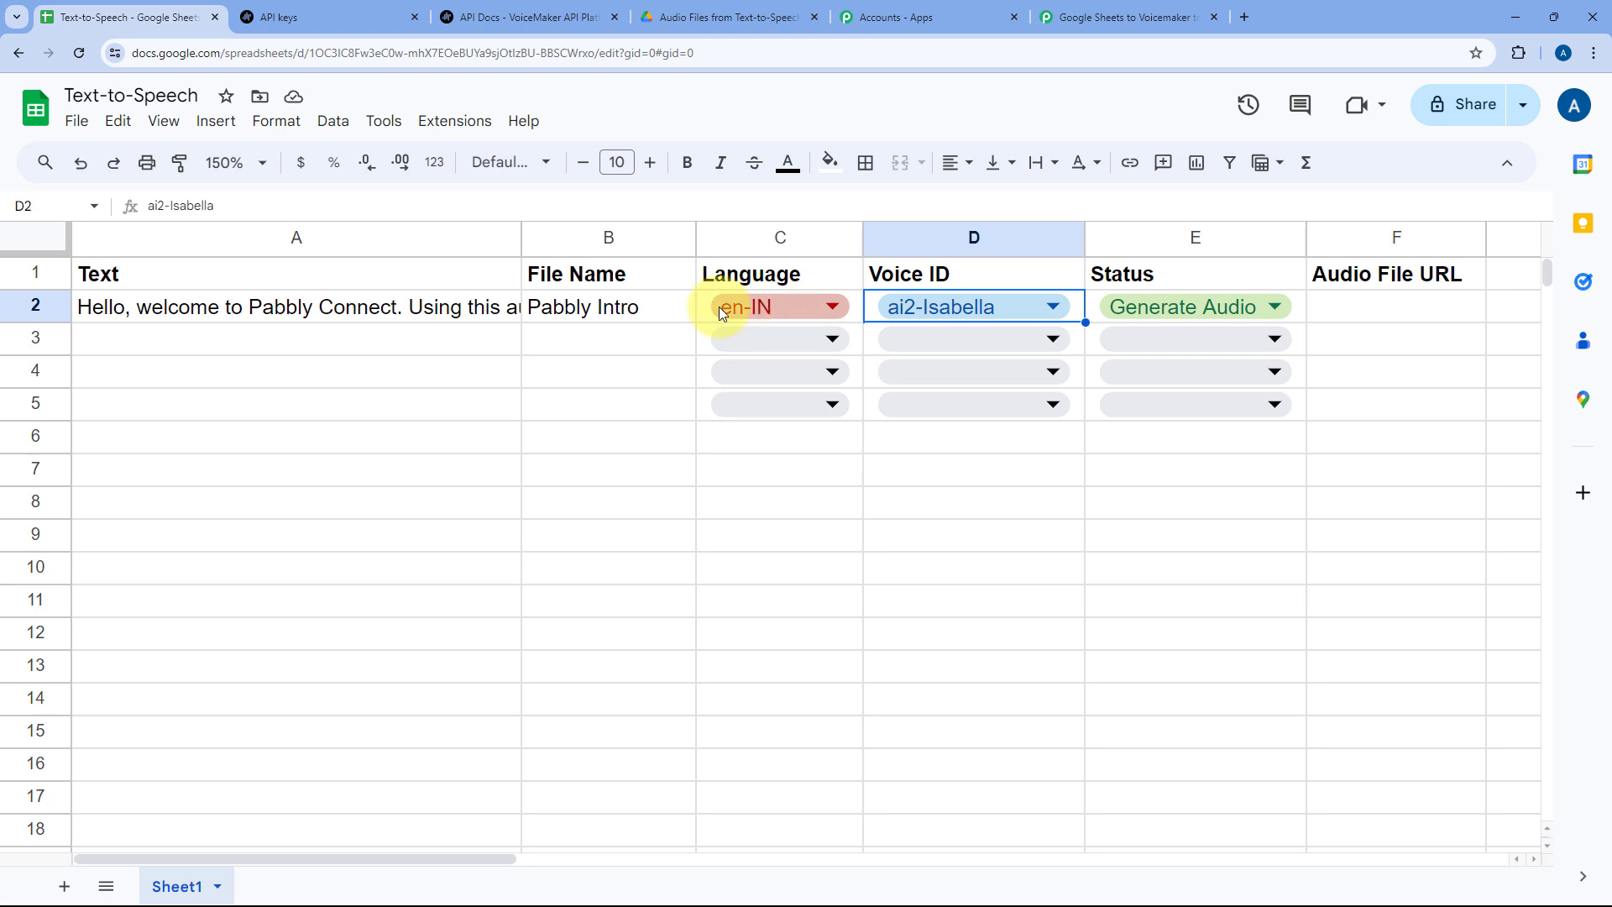
{"action": "left_click", "coordinate": [1125, 17]}
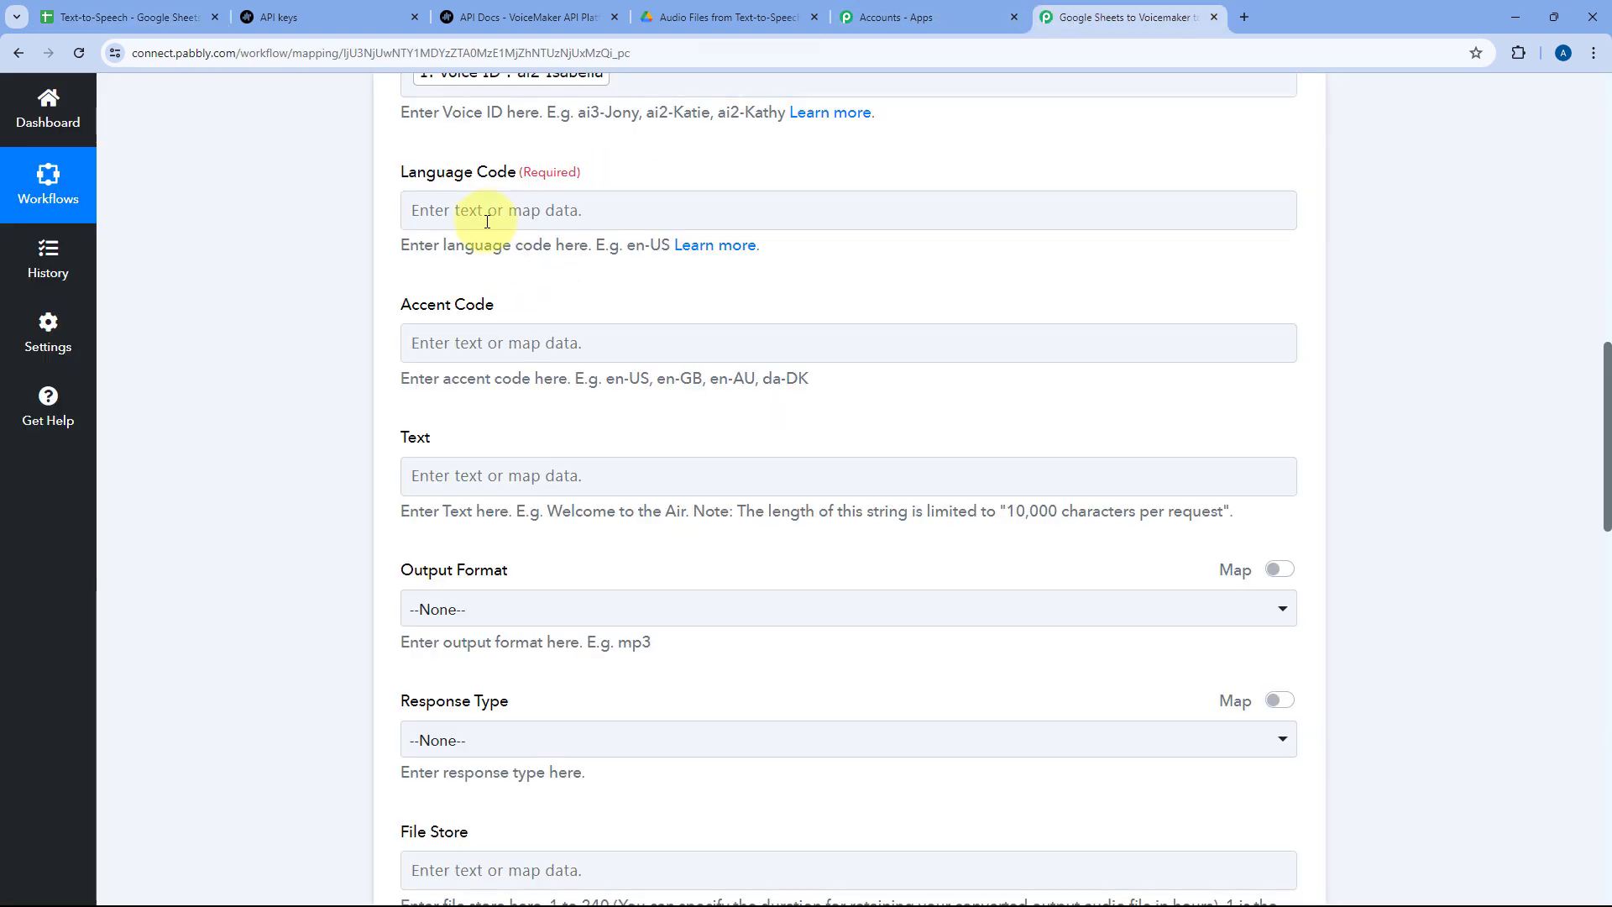
{"action": "left_click", "coordinate": [405, 222]}
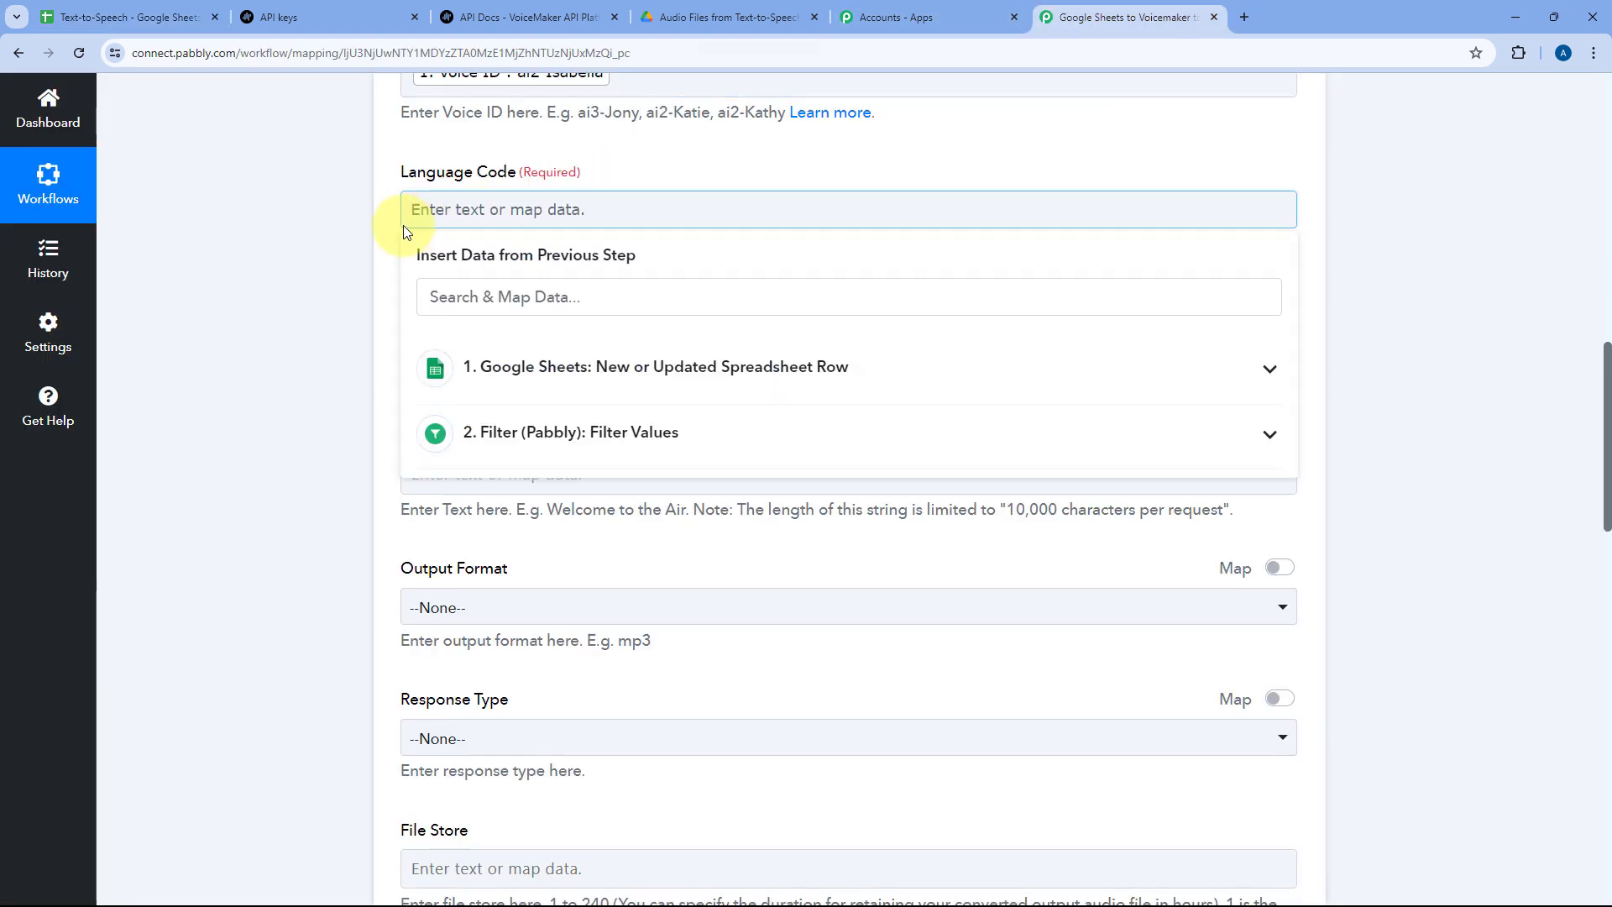
{"action": "left_click", "coordinate": [586, 380]}
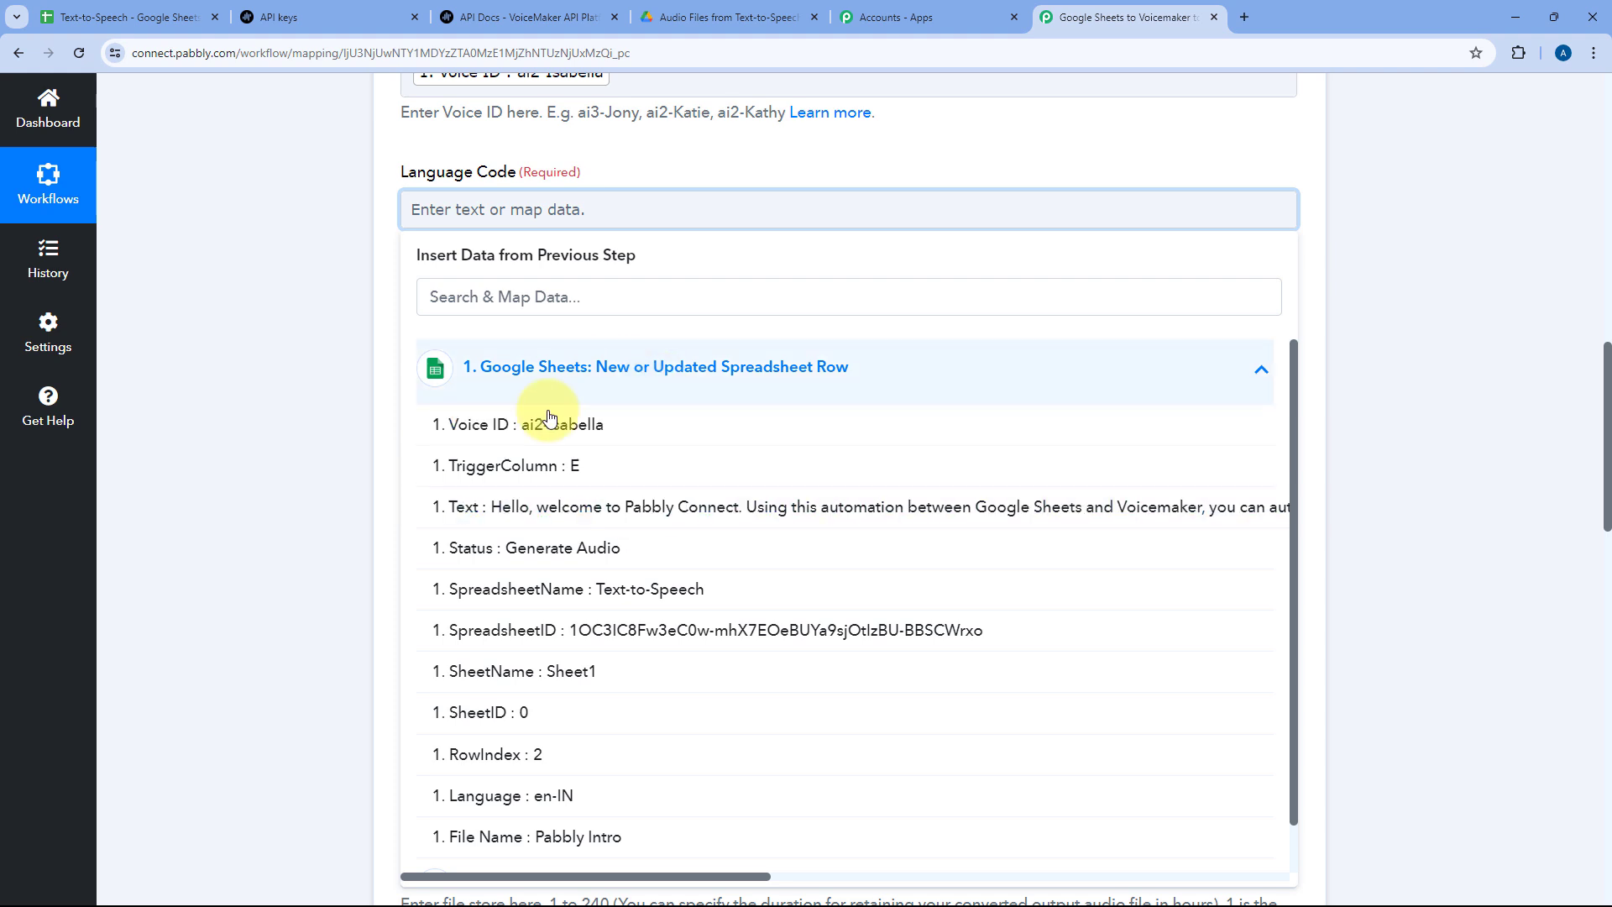
{"action": "left_click", "coordinate": [509, 795]}
{"action": "left_click", "coordinate": [323, 264]}
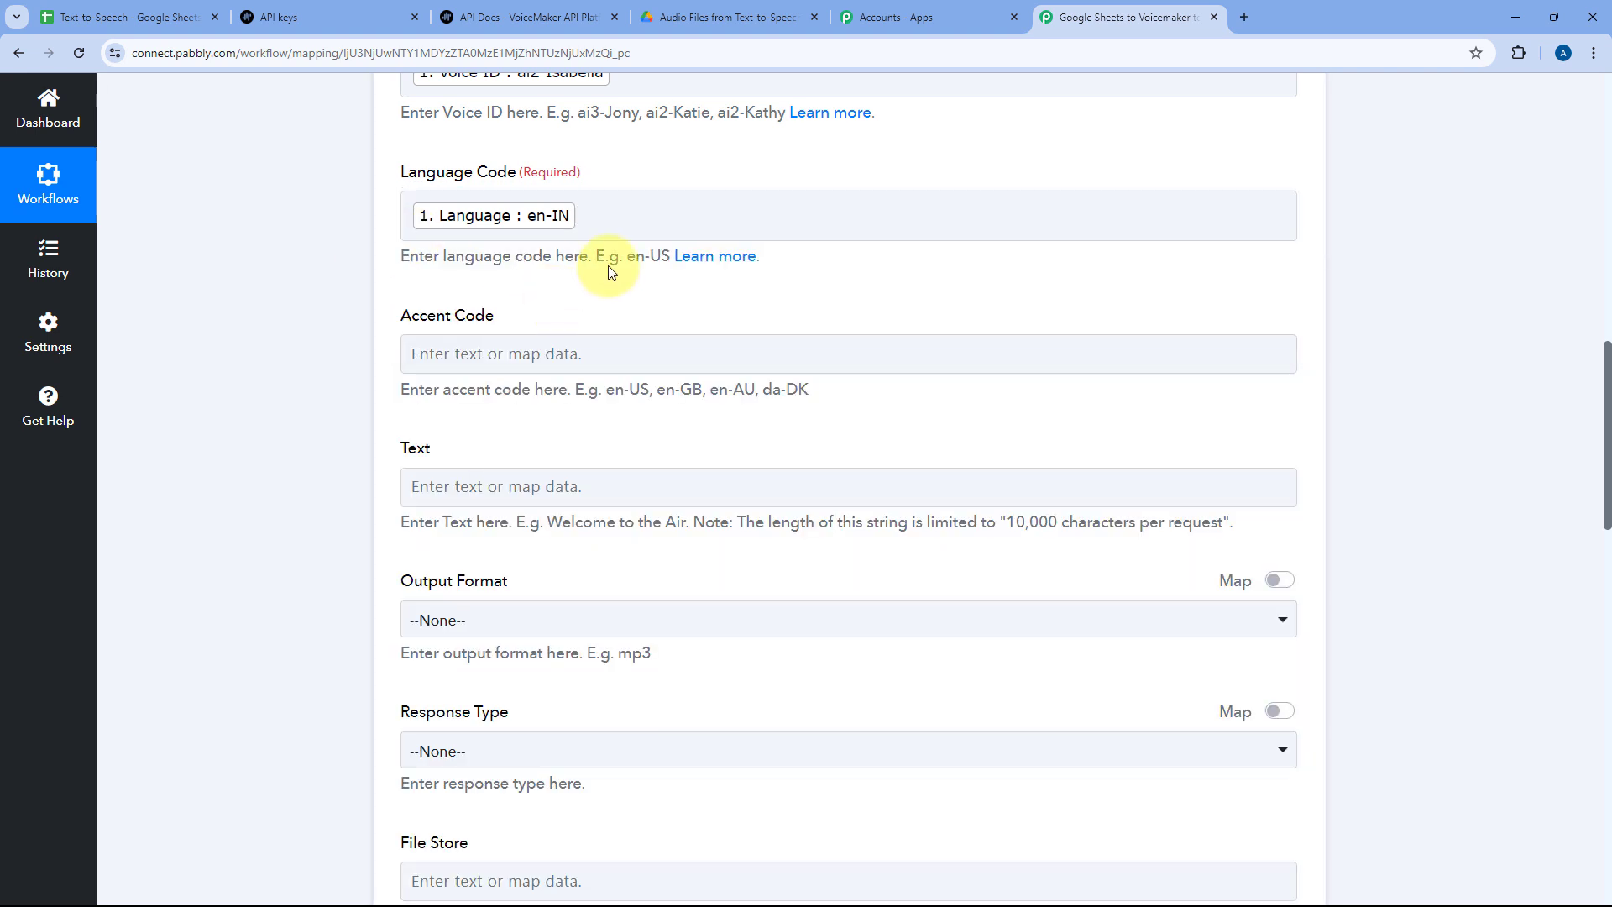
- Switch to the Text-to-Speech sheet and examine the full voiceover text in cell A2
{"action": "scroll", "coordinate": [611, 270], "scroll_direction": "down", "scroll_amount": 1}
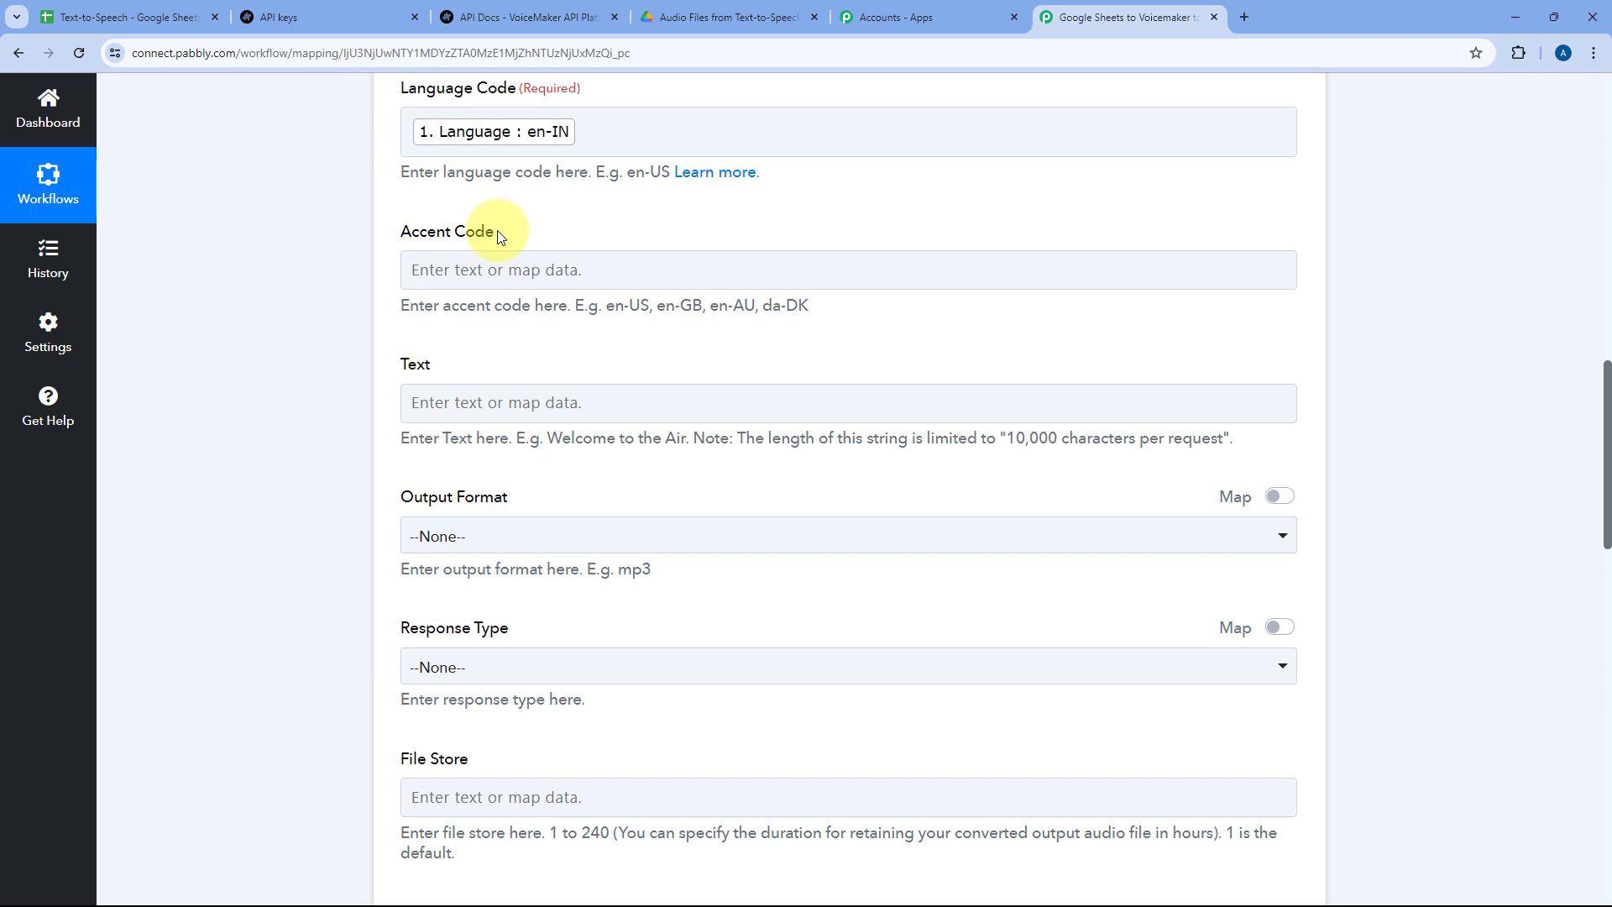
{"action": "scroll", "coordinate": [498, 236], "scroll_direction": "down", "scroll_amount": 1}
{"action": "left_click", "coordinate": [470, 320]}
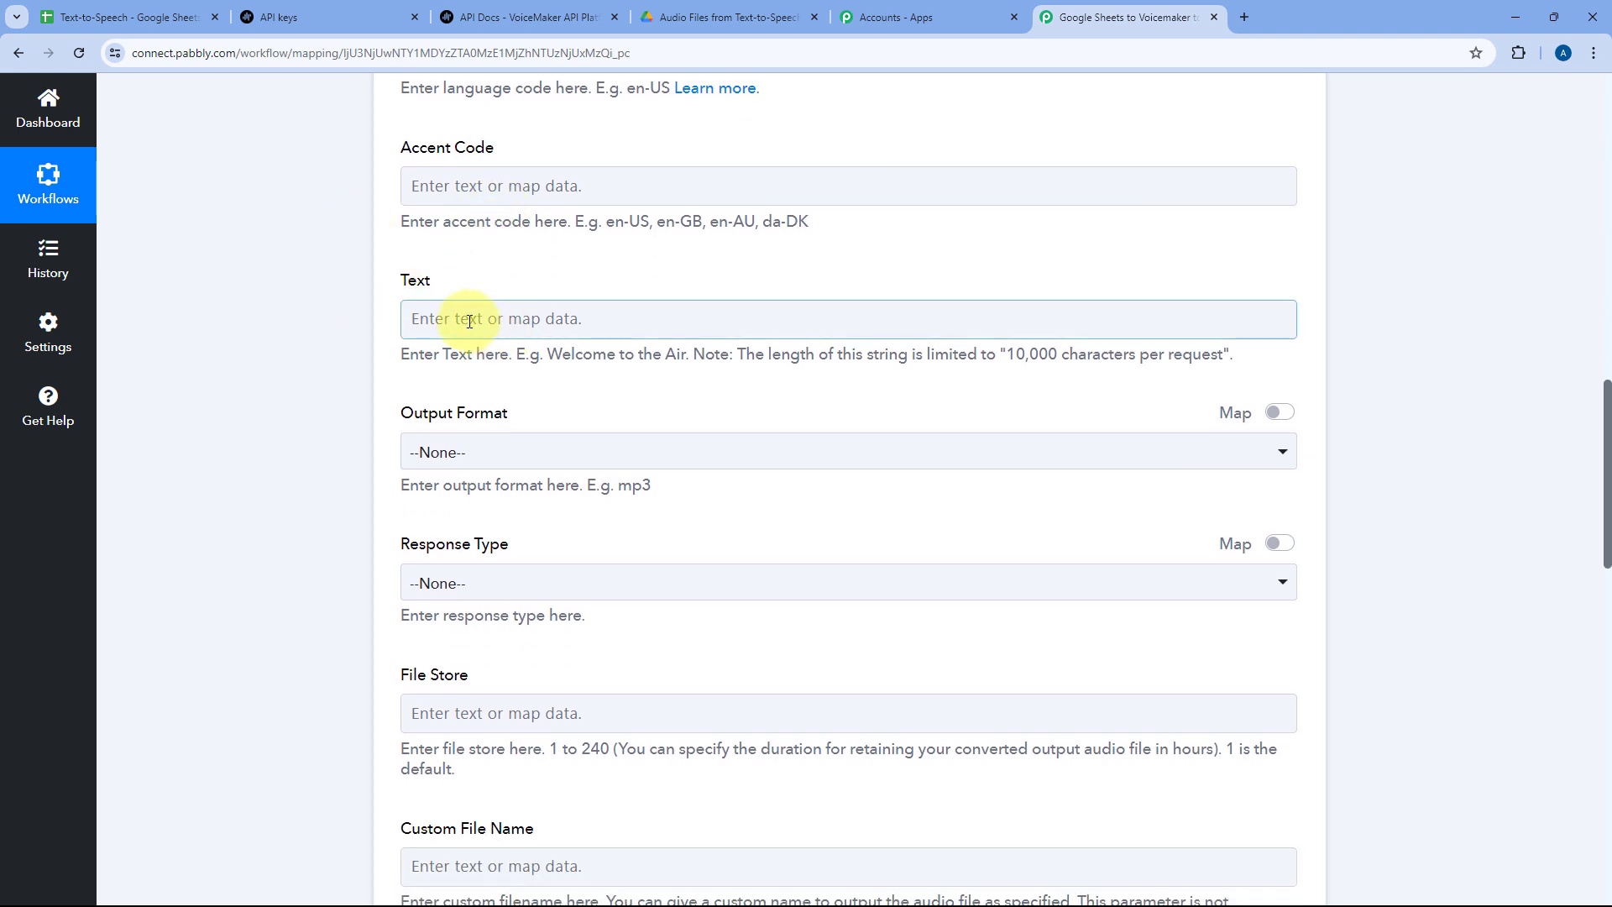
{"action": "left_click", "coordinate": [74, 17]}
{"action": "left_click", "coordinate": [340, 311]}
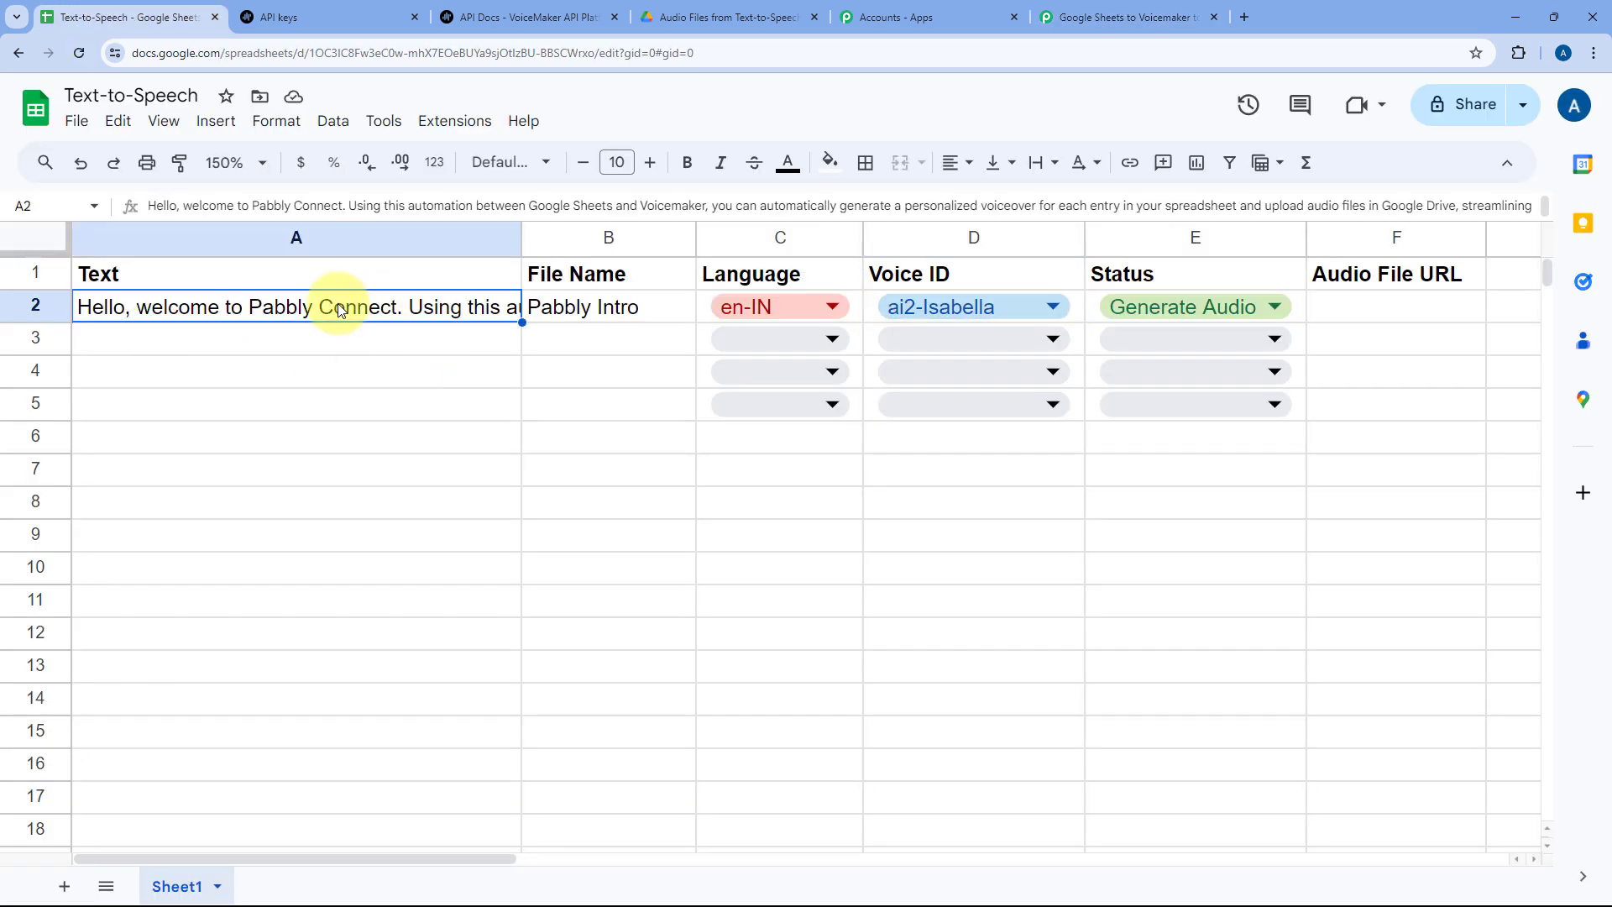
{"action": "double_click", "coordinate": [340, 310]}
{"action": "key", "text": "Return"}
{"action": "left_click", "coordinate": [360, 306]}
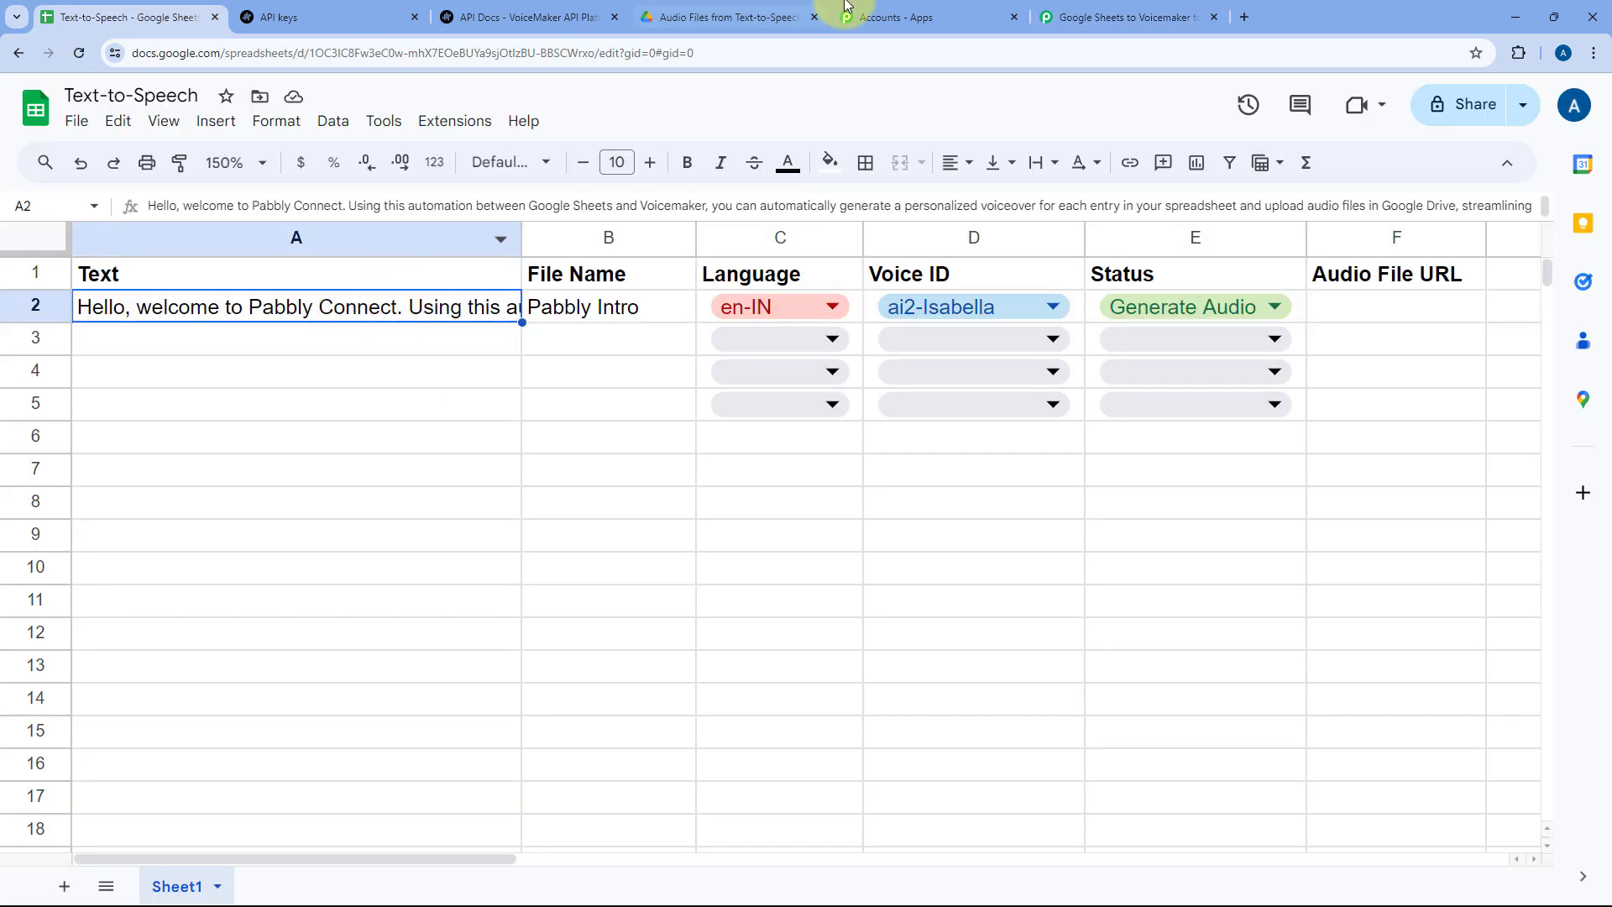
- Back in the Pabbly workflow, map Voicemaker's Text field to the Text value from the Google Sheets trigger
{"action": "left_click", "coordinate": [1088, 17]}
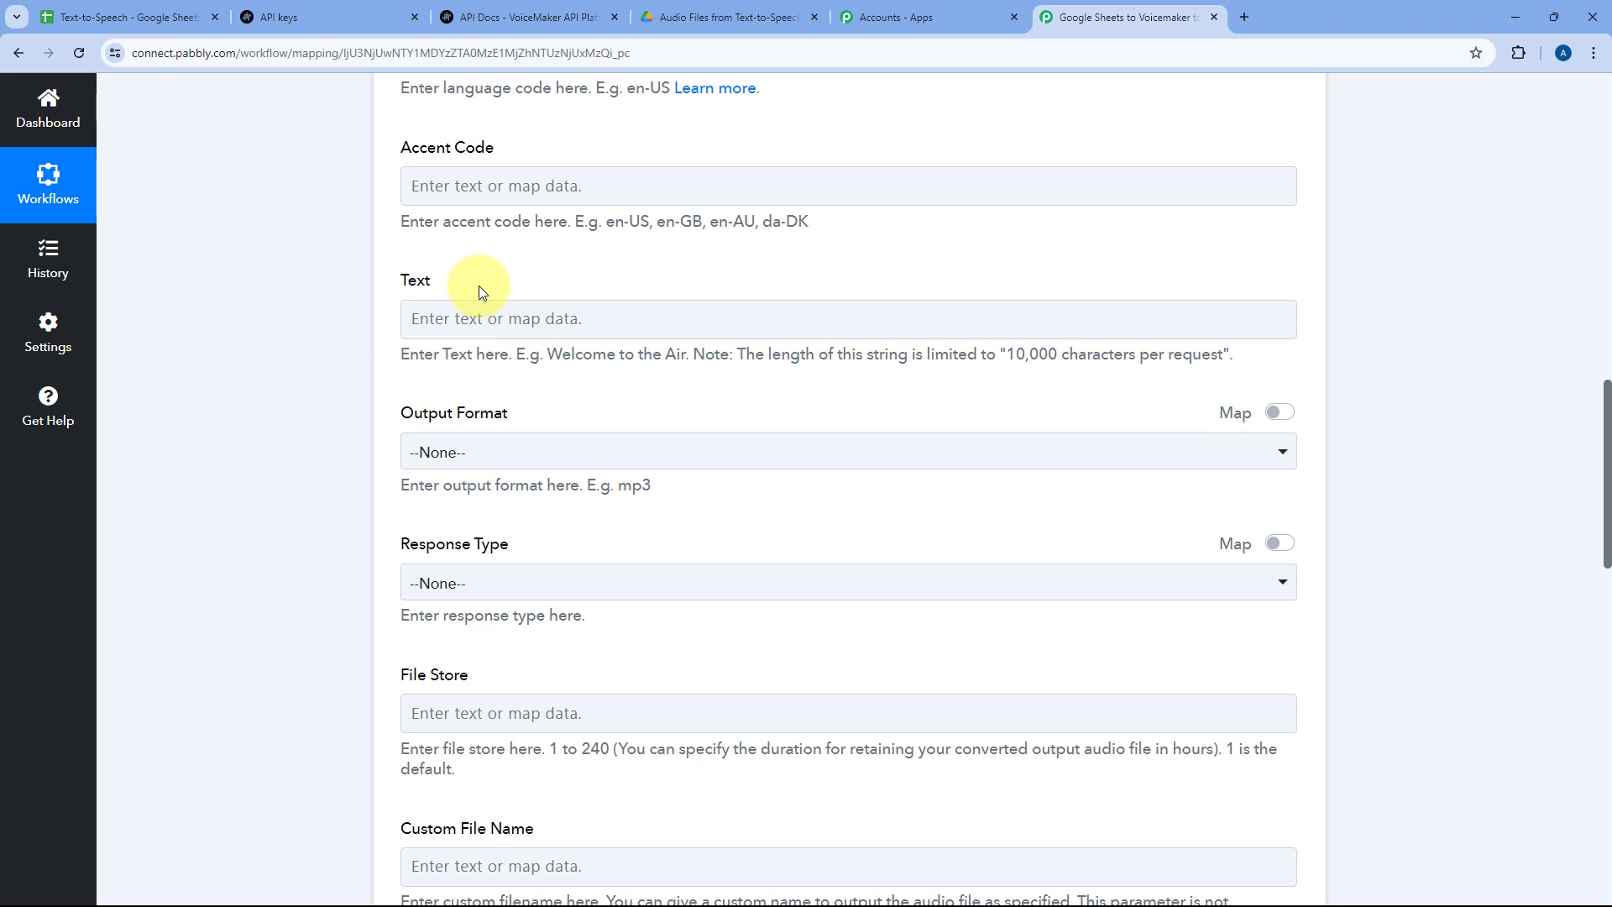
{"action": "left_click", "coordinate": [449, 323]}
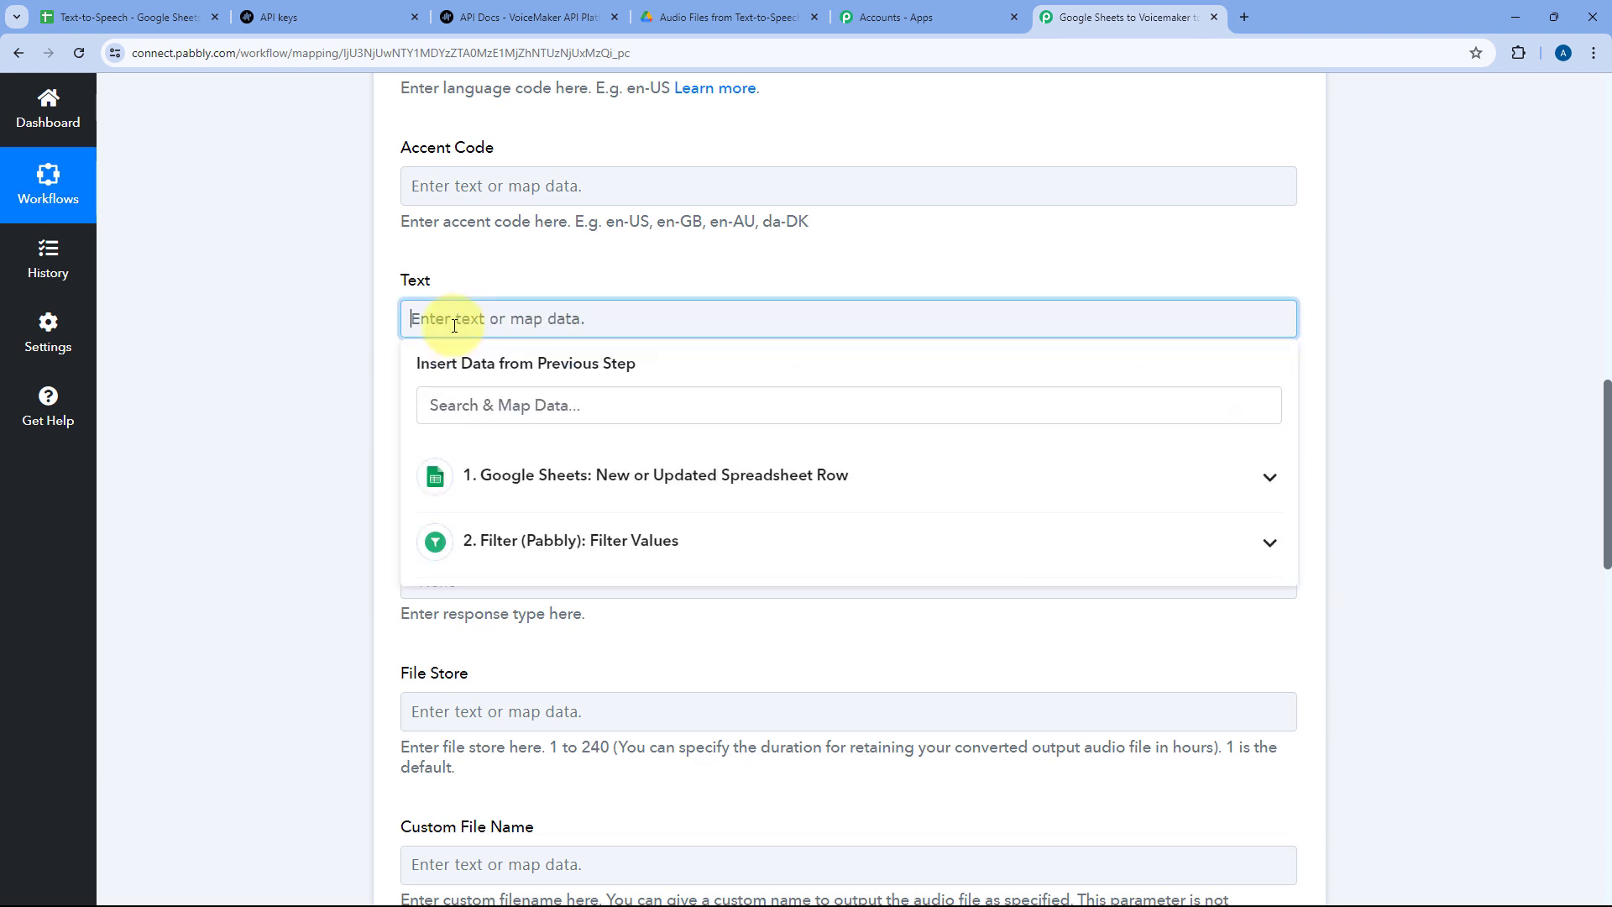
{"action": "left_click", "coordinate": [660, 476]}
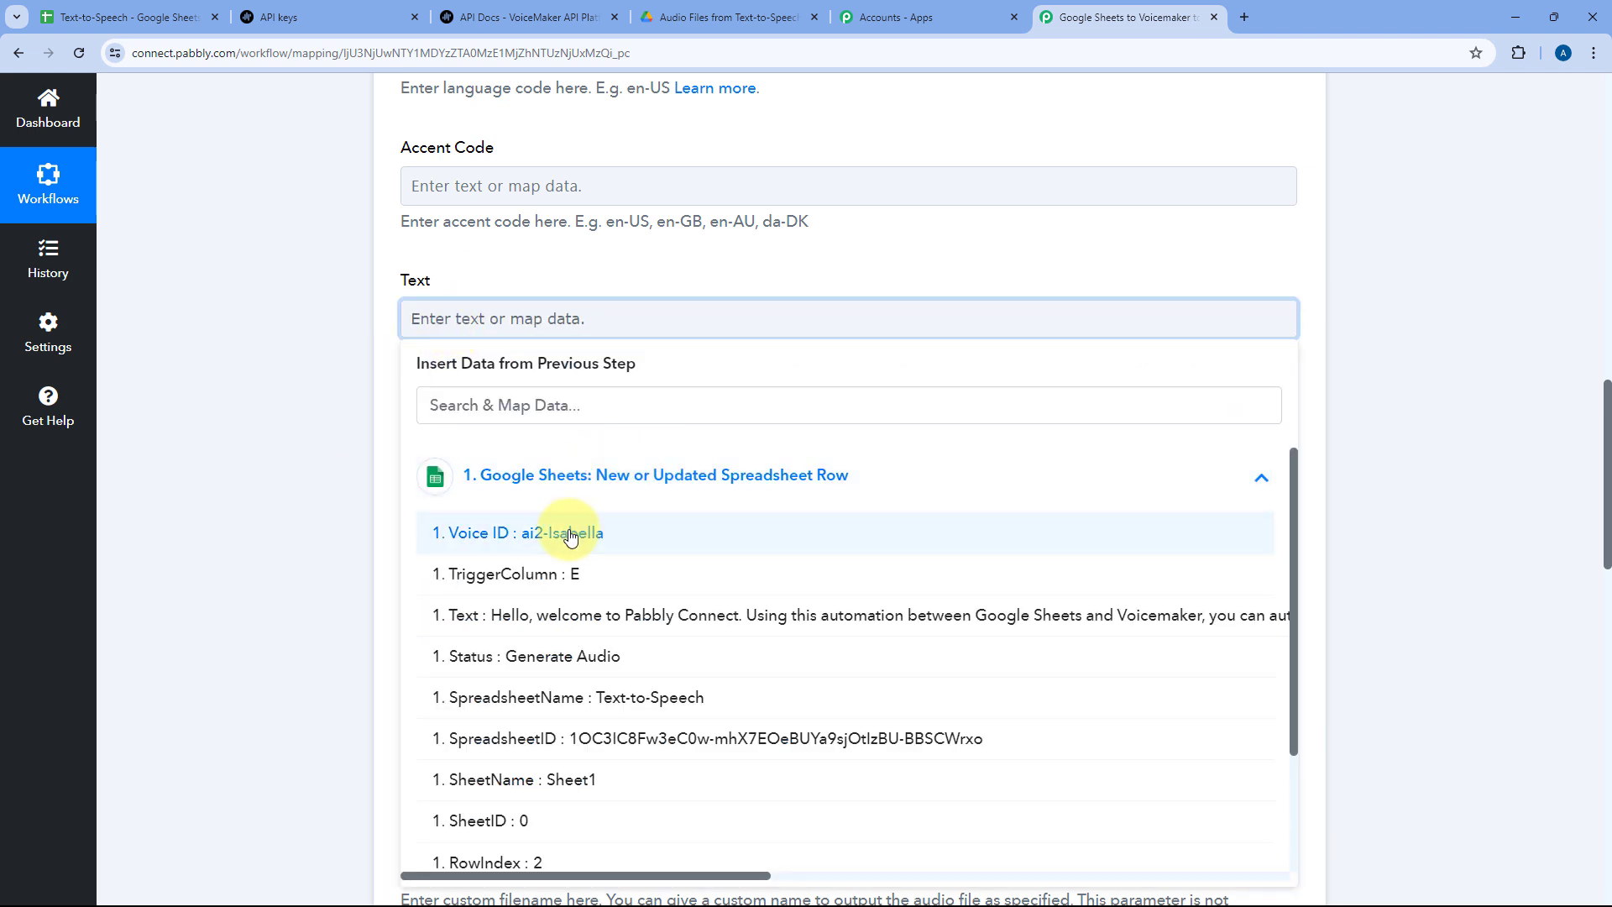
{"action": "scroll", "coordinate": [571, 536], "scroll_direction": "down", "scroll_amount": 2}
{"action": "scroll", "coordinate": [555, 537], "scroll_direction": "up", "scroll_amount": 1}
{"action": "left_click", "coordinate": [541, 540]}
{"action": "left_click", "coordinate": [334, 331]}
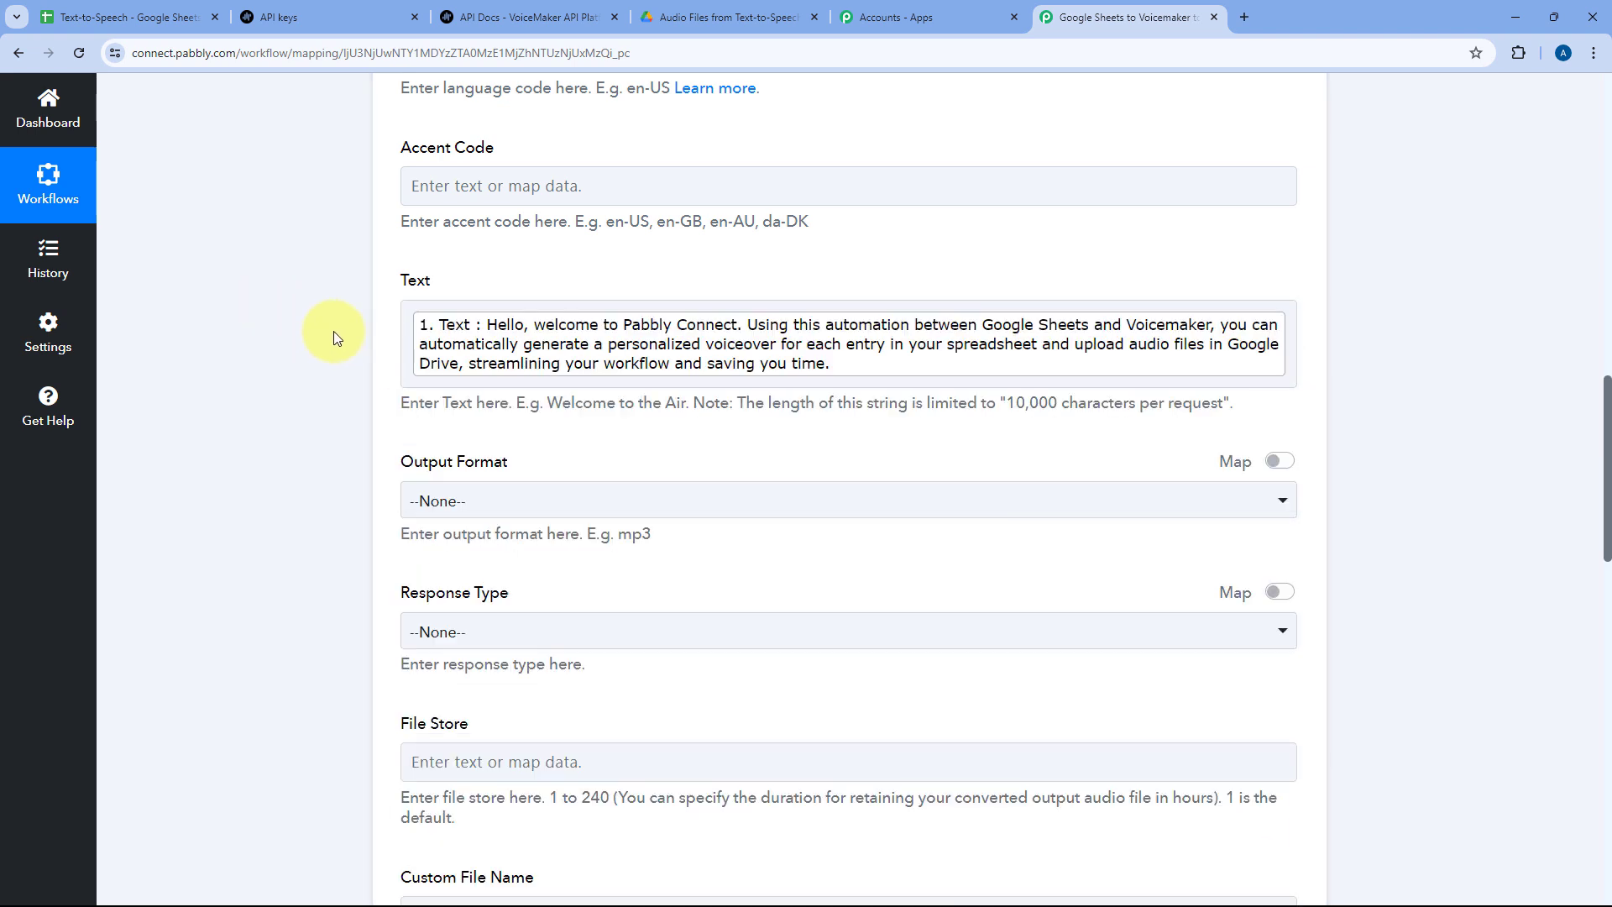
- Set the Voicemaker action's Output Format to mp3 and its Response Type to File
{"action": "scroll", "coordinate": [349, 374], "scroll_direction": "down", "scroll_amount": 2}
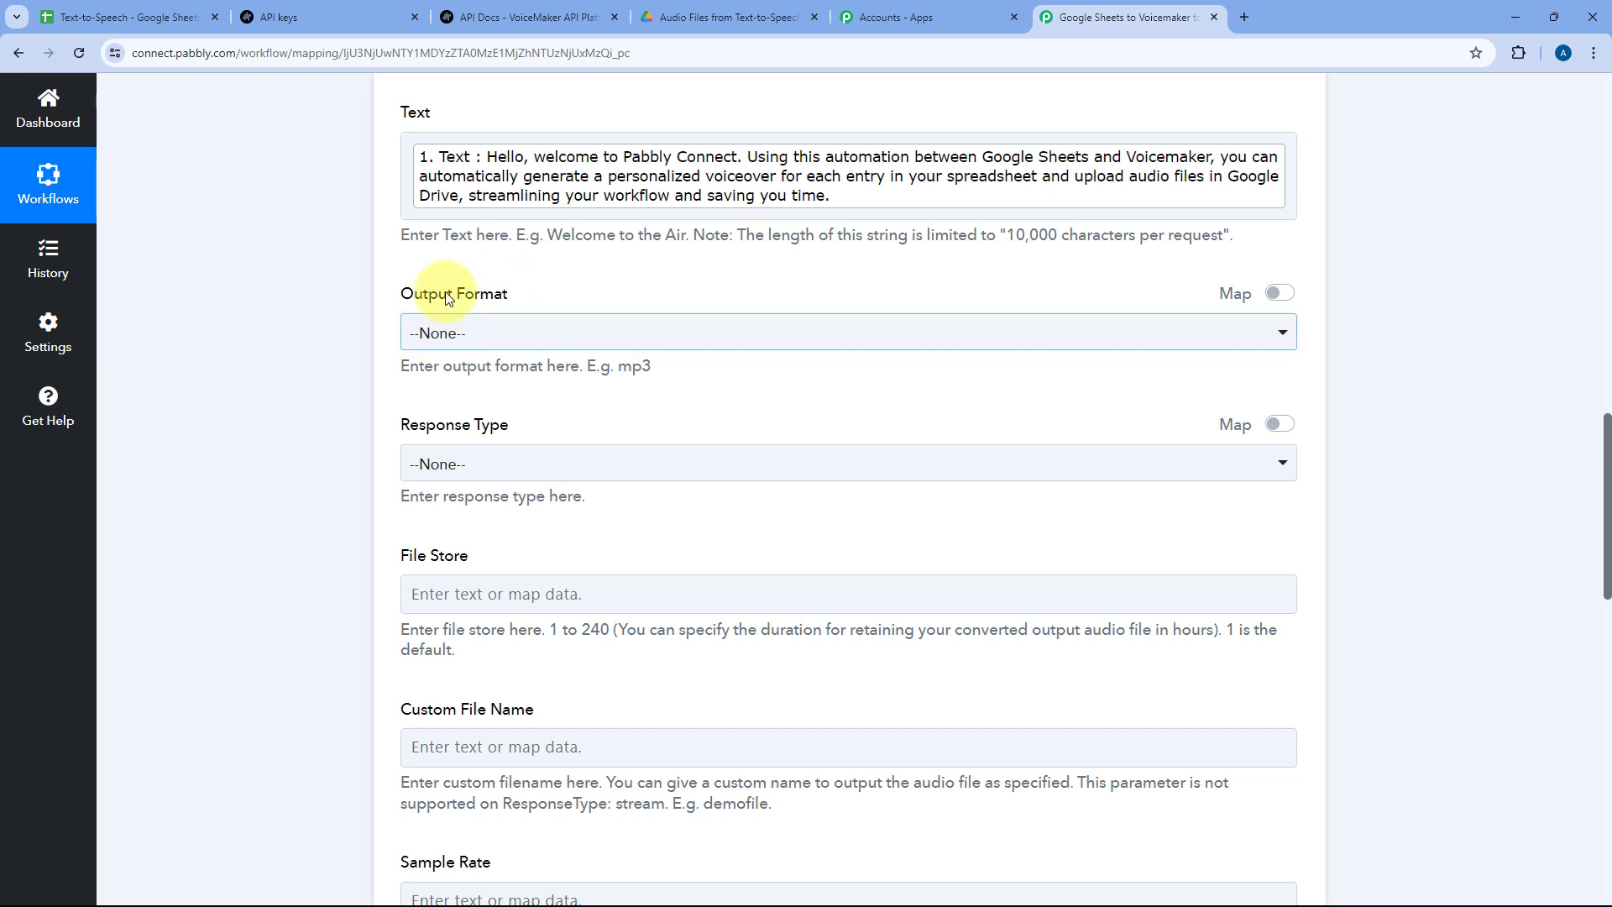
{"action": "left_click", "coordinate": [539, 331]}
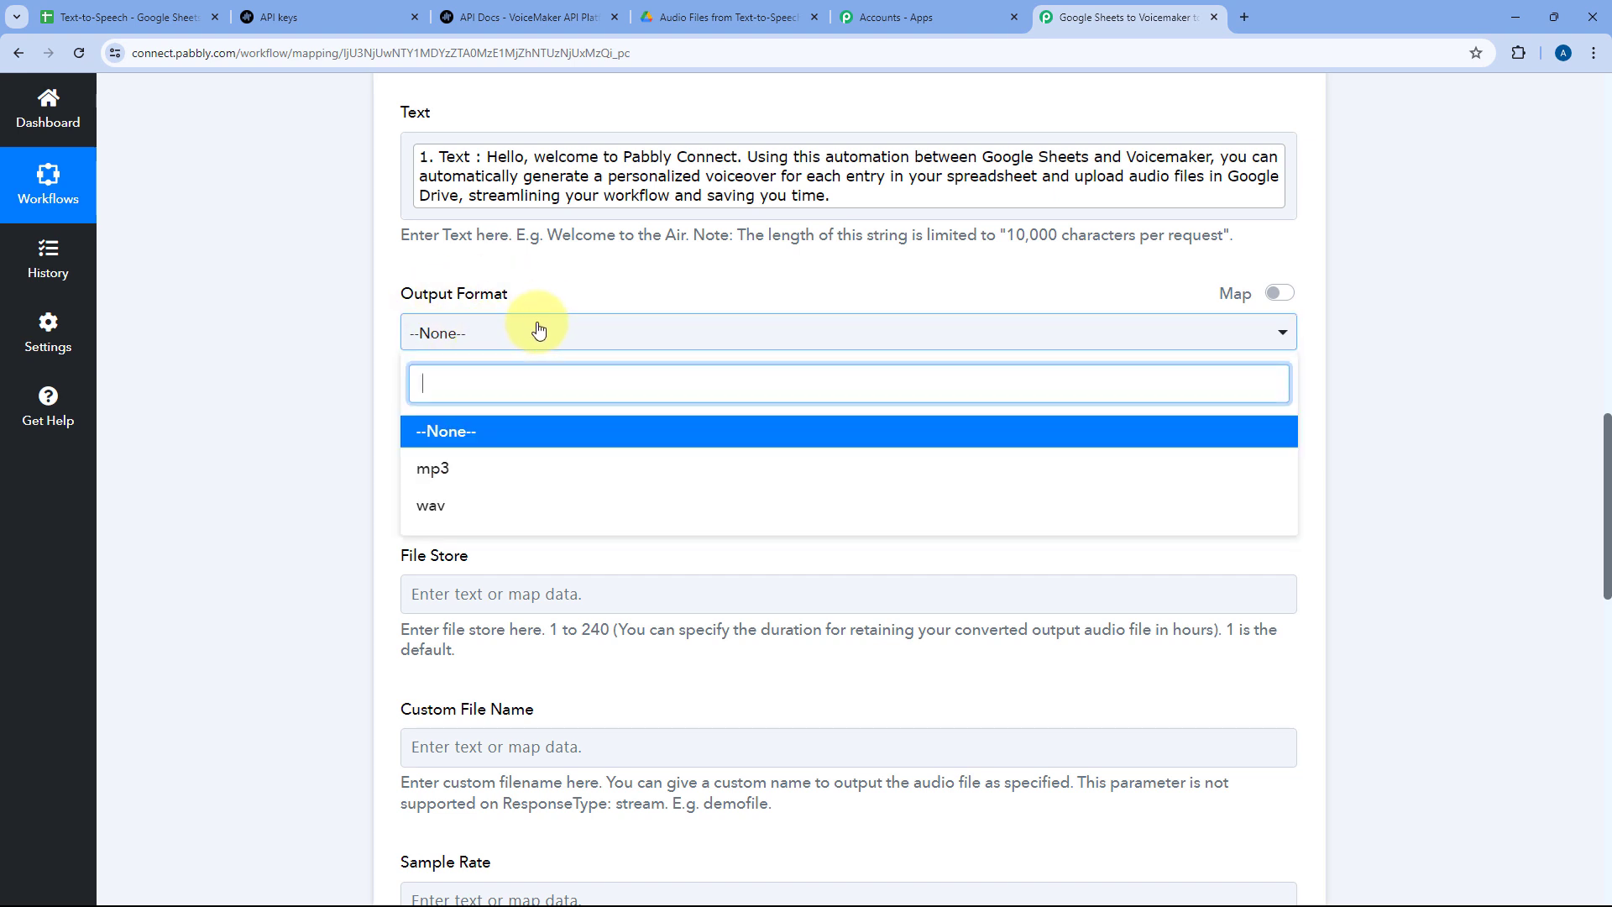
{"action": "left_click", "coordinate": [434, 475]}
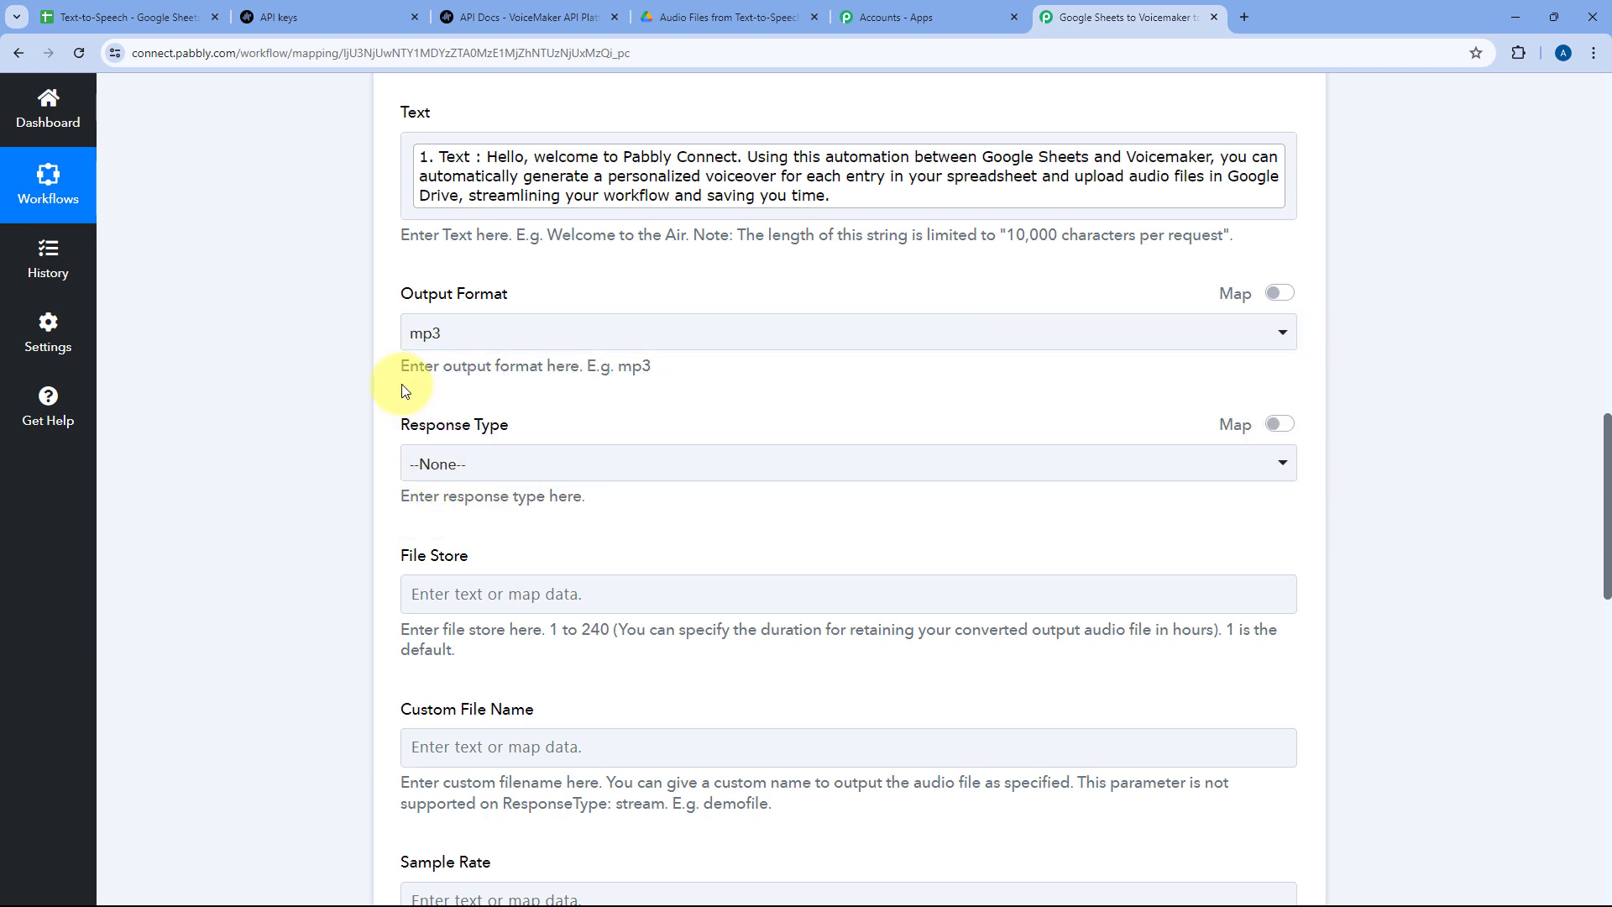
{"action": "left_click", "coordinate": [466, 458]}
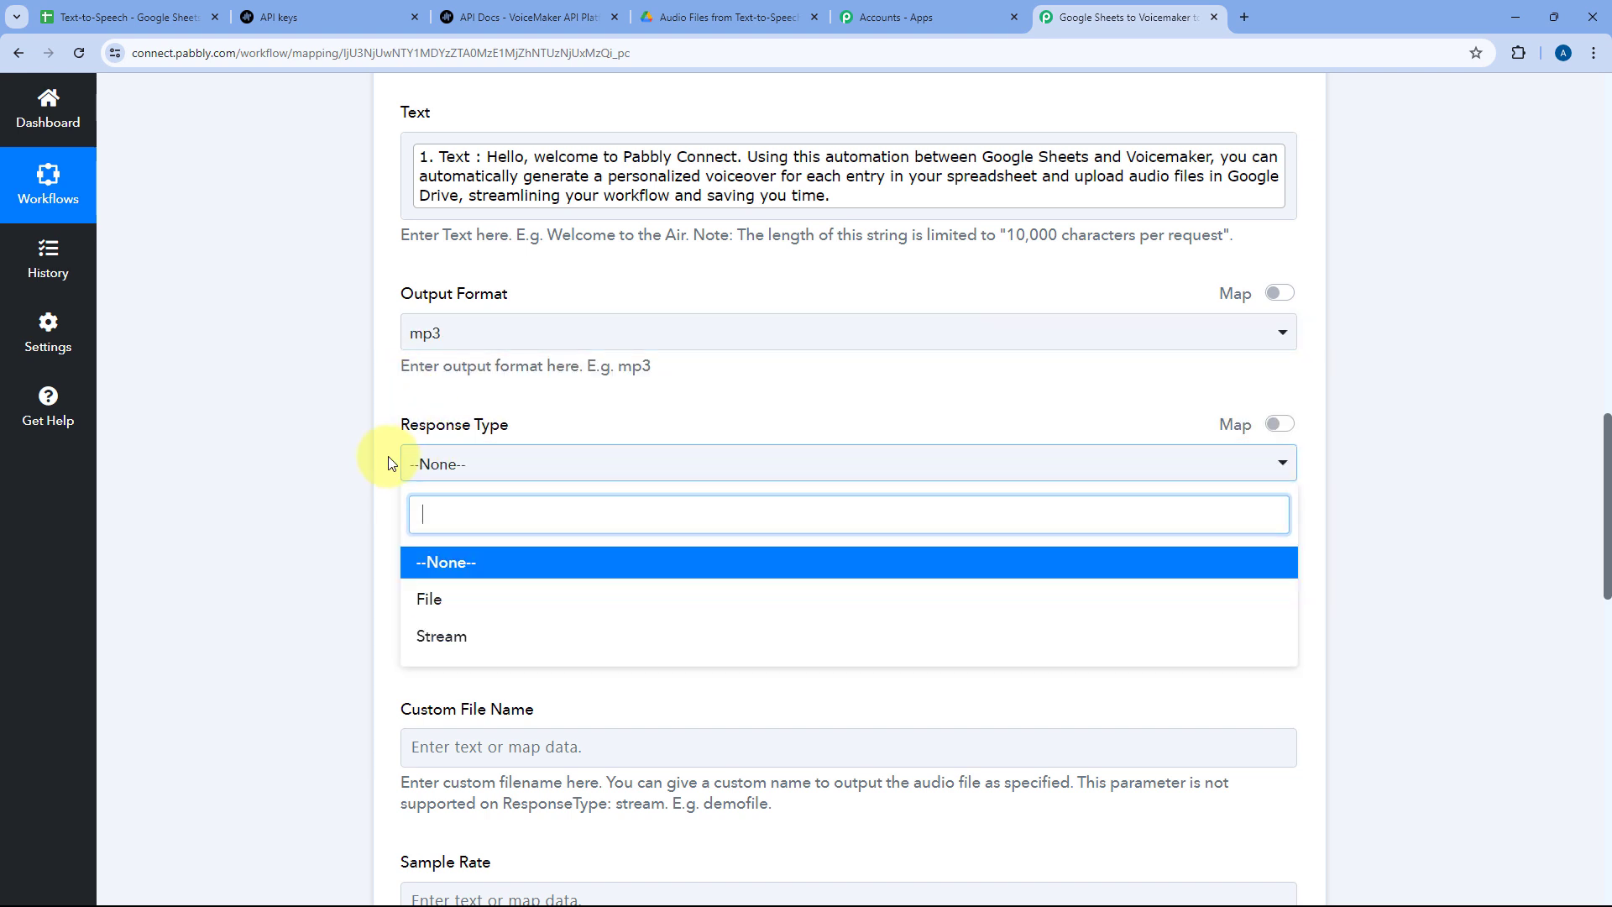
{"action": "scroll", "coordinate": [367, 467], "scroll_direction": "down", "scroll_amount": 2}
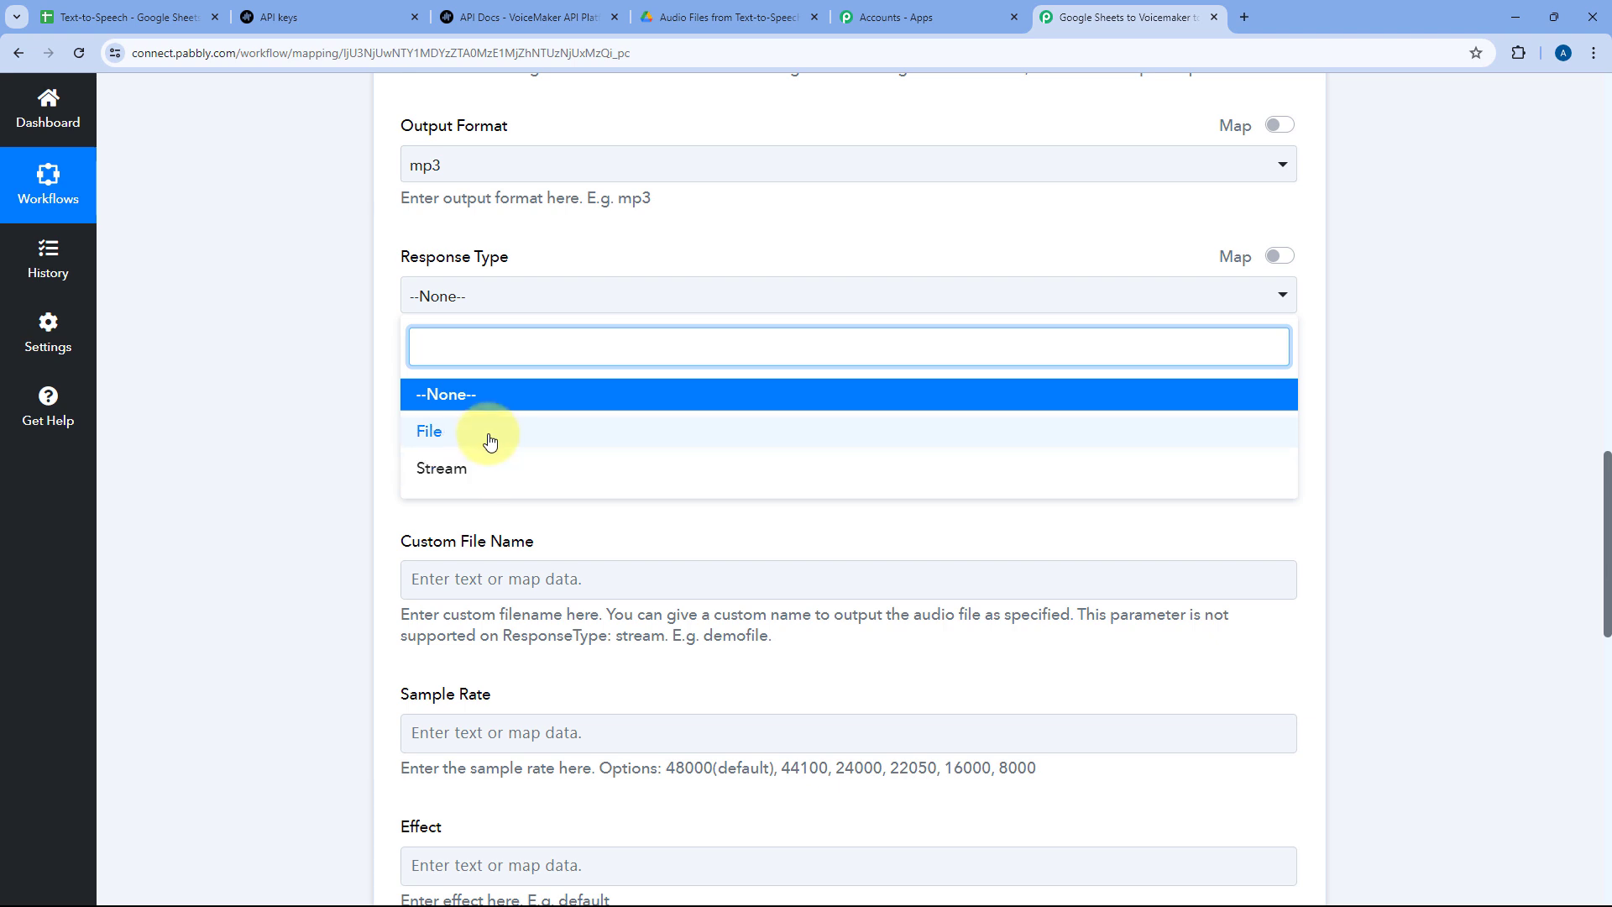
{"action": "left_click", "coordinate": [488, 441]}
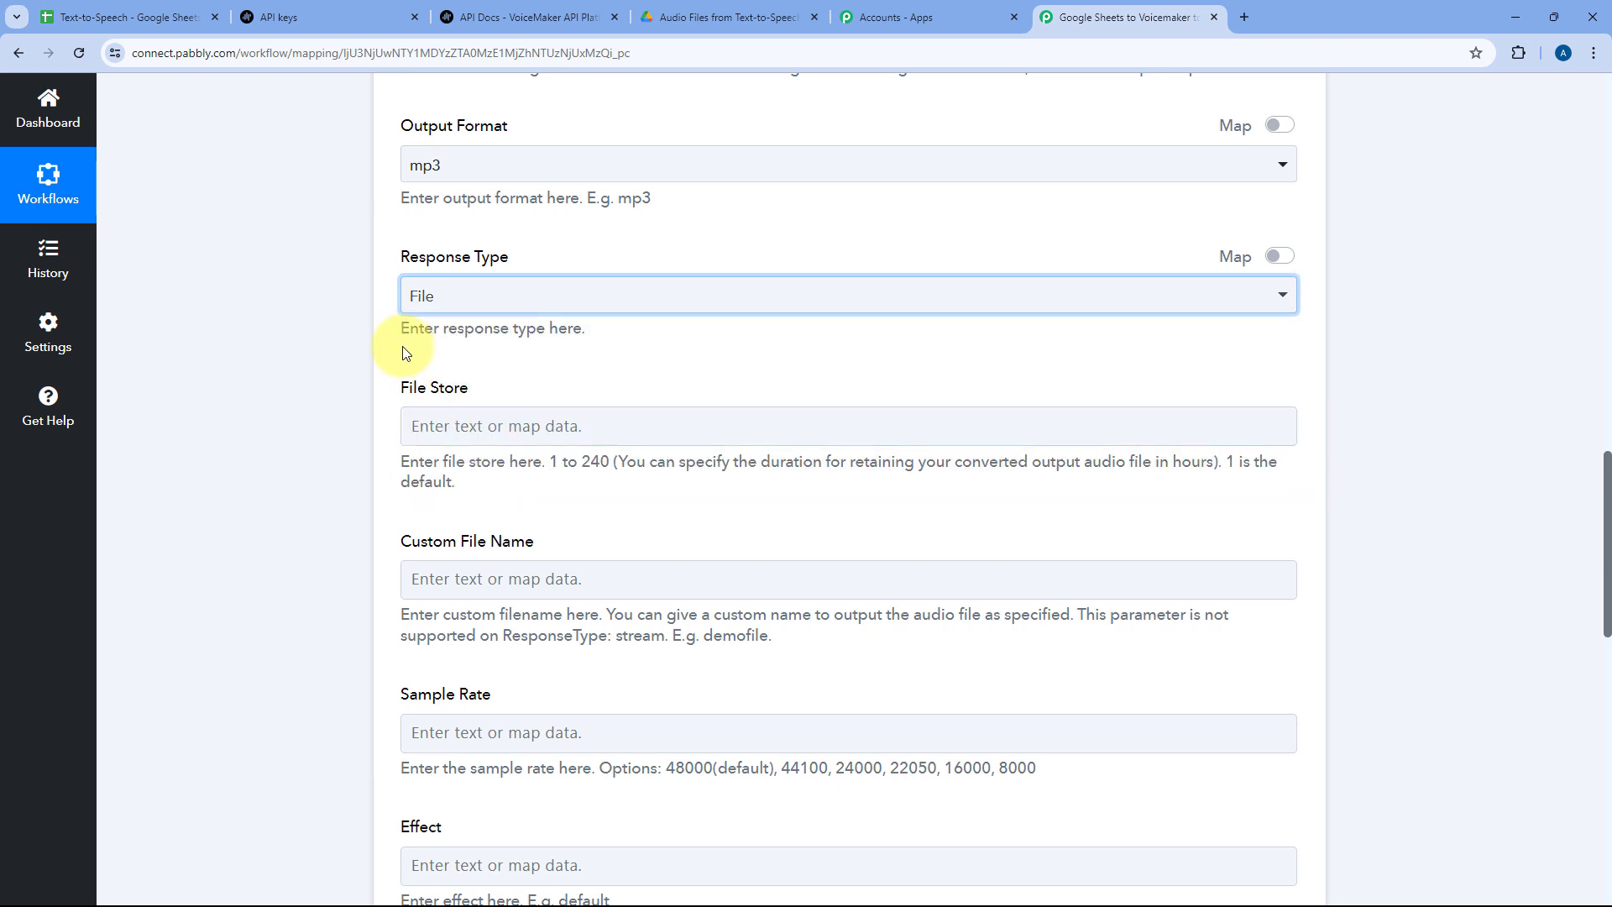
- Check the File Name in cell B2 of the sheet and map Voicemaker's Custom File Name to the trigger's File Name value
{"action": "scroll", "coordinate": [391, 369], "scroll_direction": "down", "scroll_amount": 1}
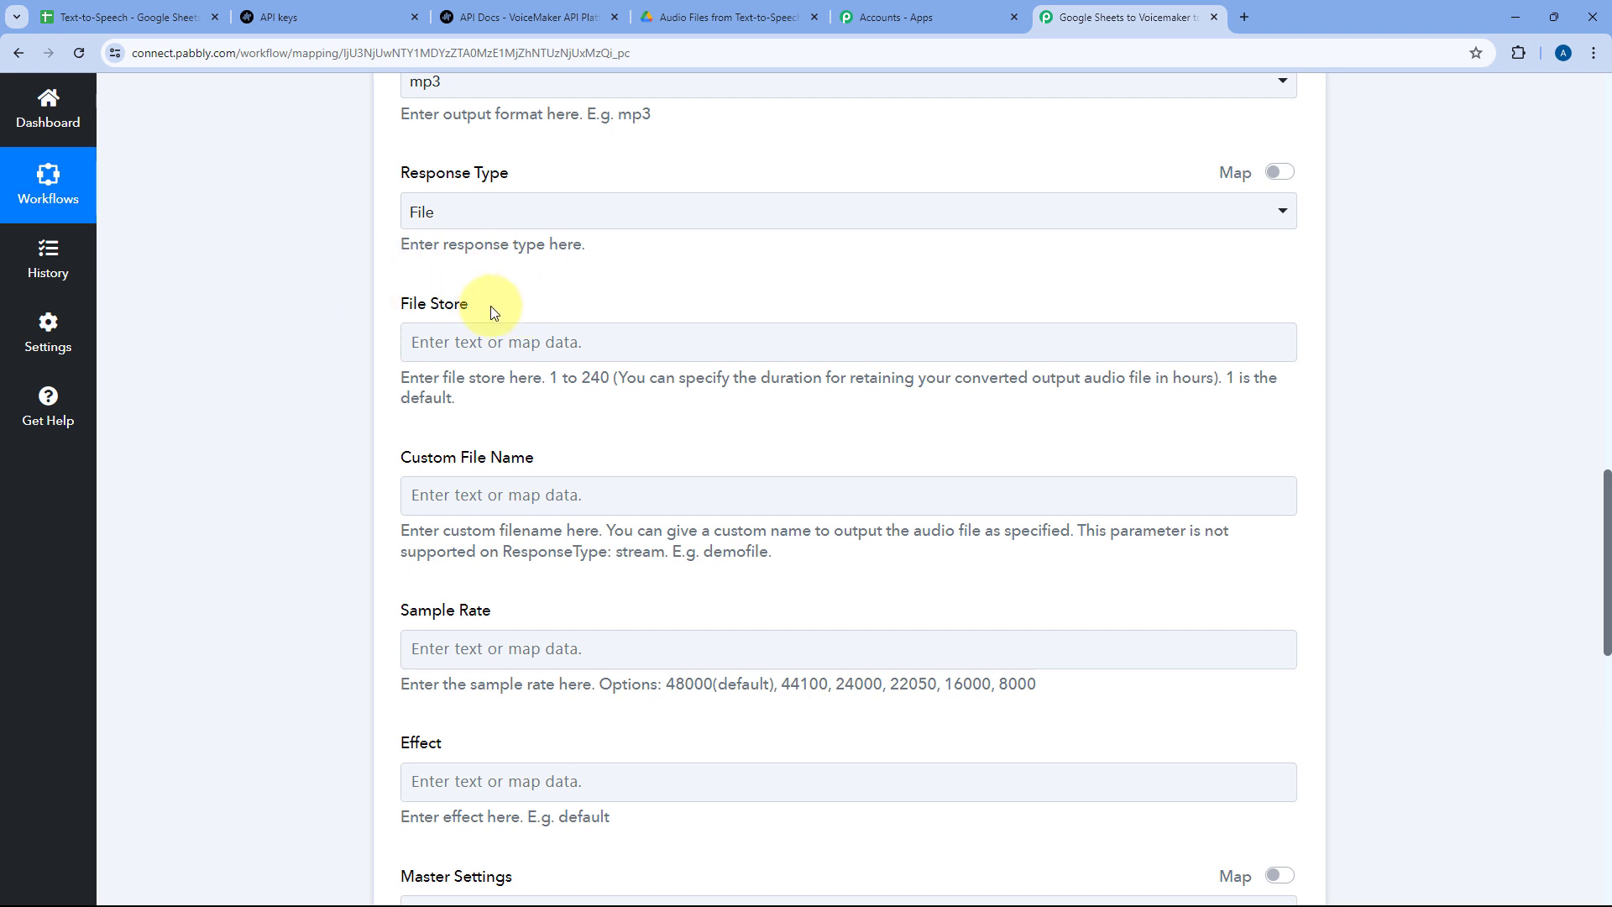
{"action": "scroll", "coordinate": [420, 336], "scroll_direction": "down", "scroll_amount": 1}
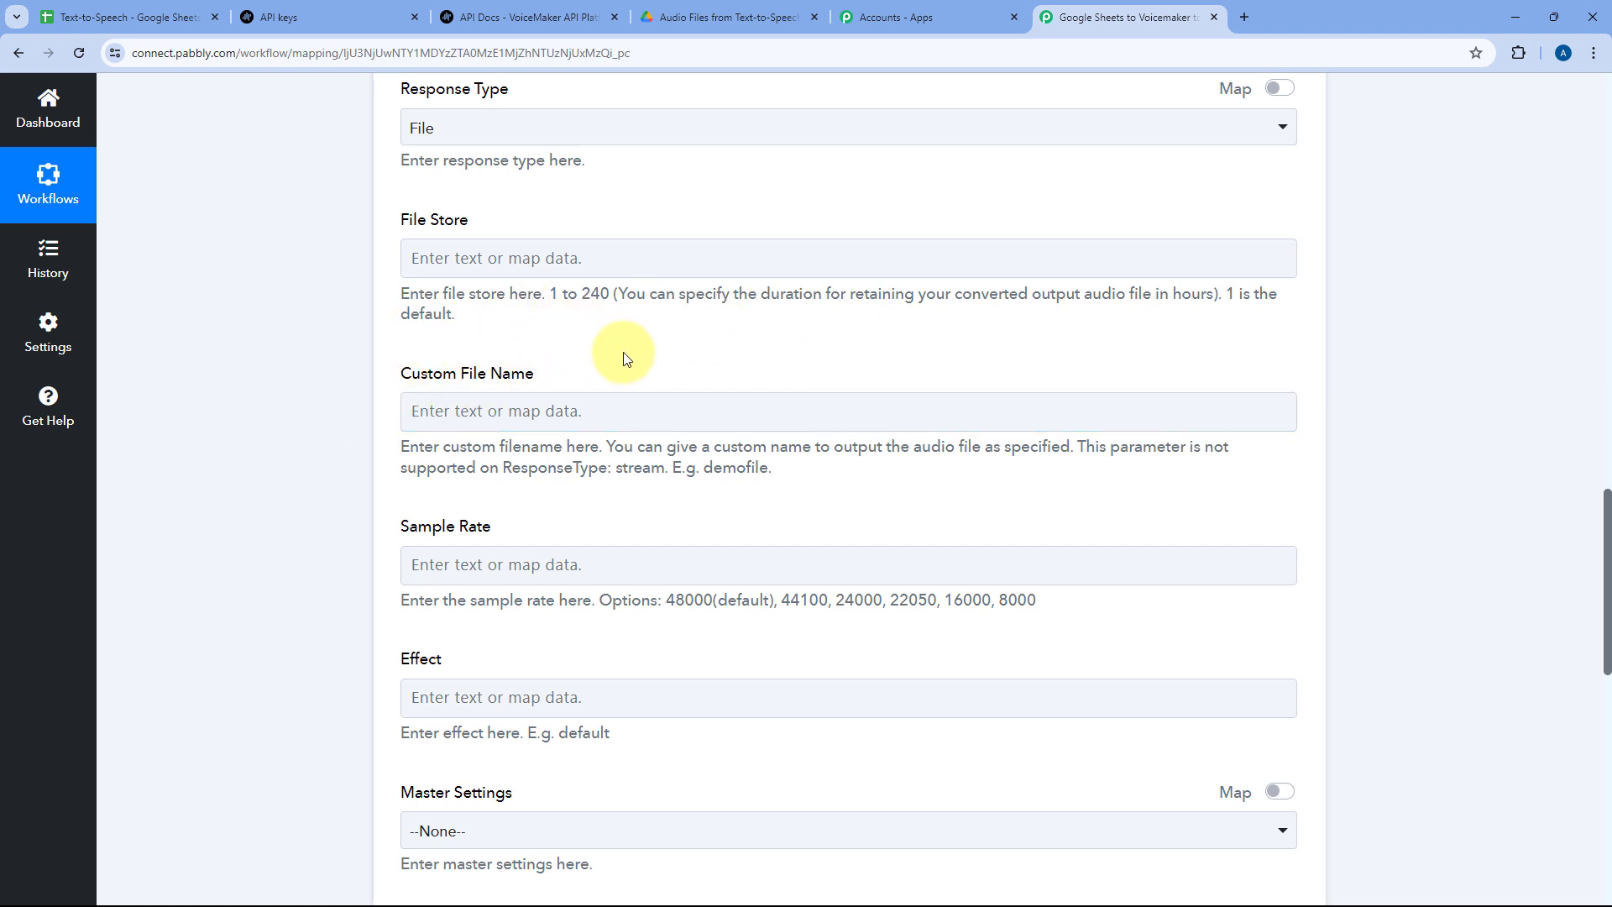
{"action": "left_click", "coordinate": [109, 6]}
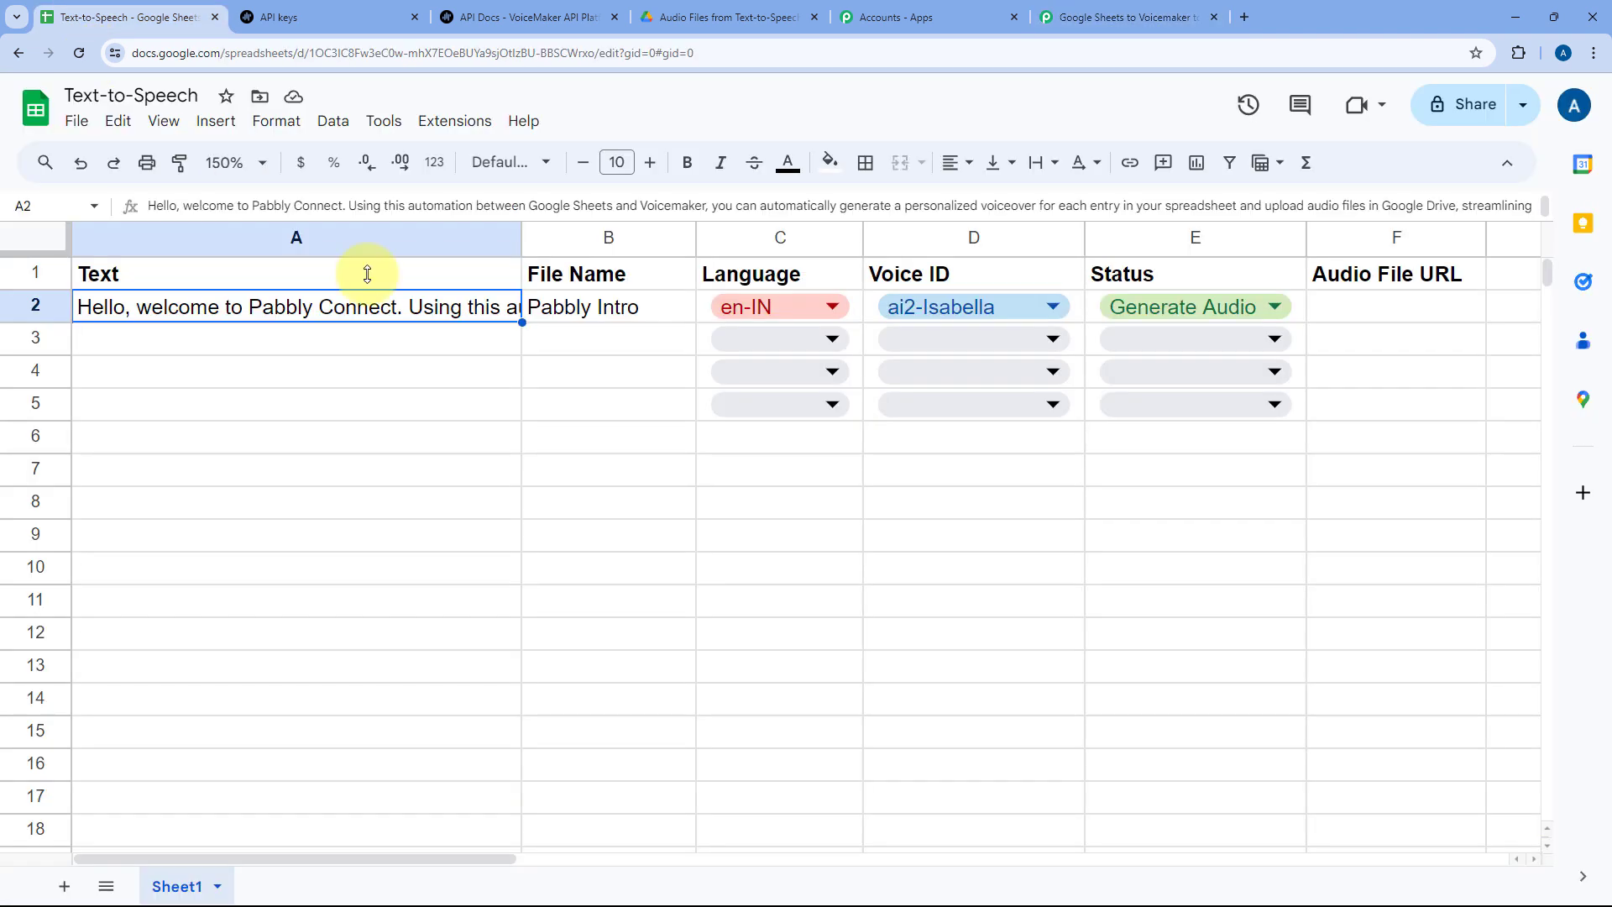
{"action": "left_click", "coordinate": [616, 314]}
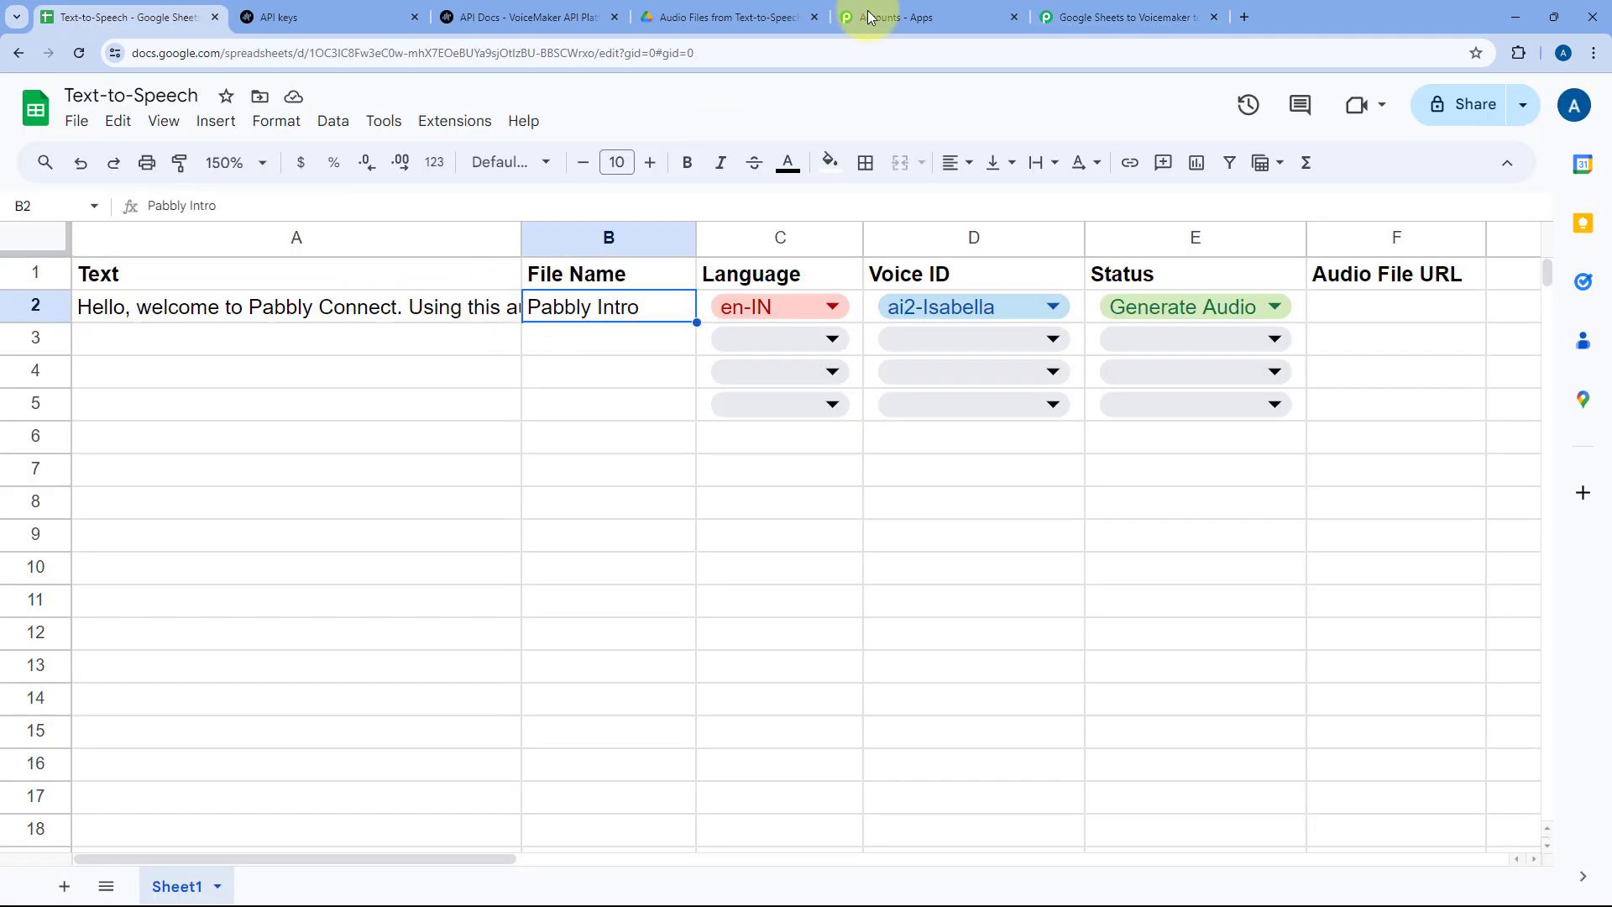
{"action": "left_click", "coordinate": [1092, 17]}
{"action": "left_click", "coordinate": [522, 404]}
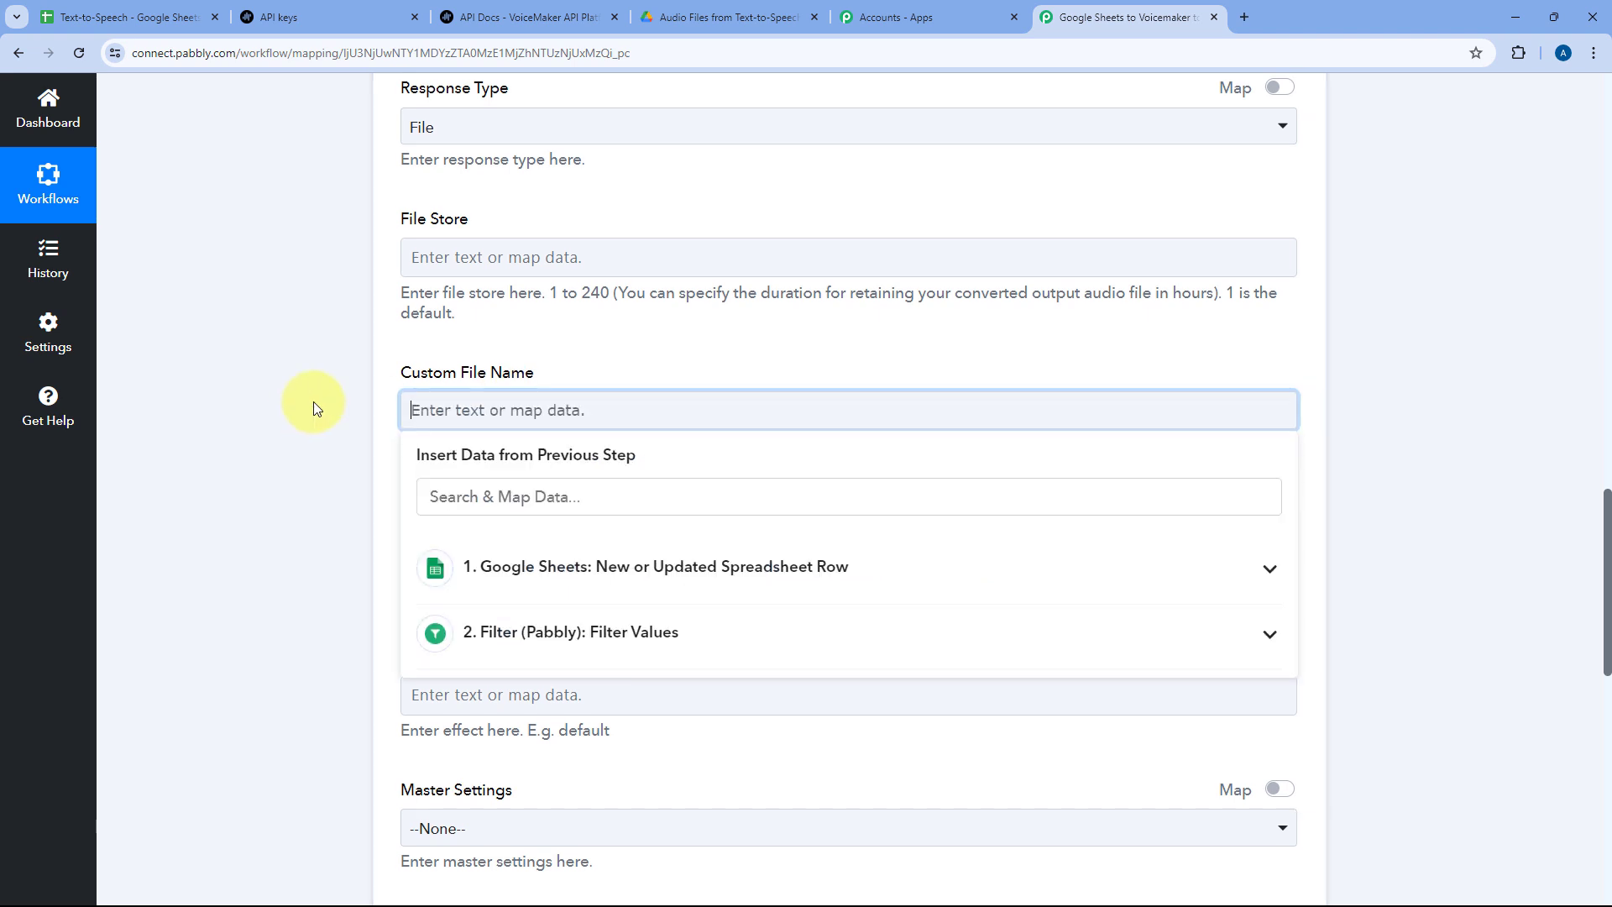
{"action": "scroll", "coordinate": [557, 495], "scroll_direction": "down", "scroll_amount": 1}
{"action": "left_click", "coordinate": [557, 496]}
{"action": "scroll", "coordinate": [537, 562], "scroll_direction": "down", "scroll_amount": 3}
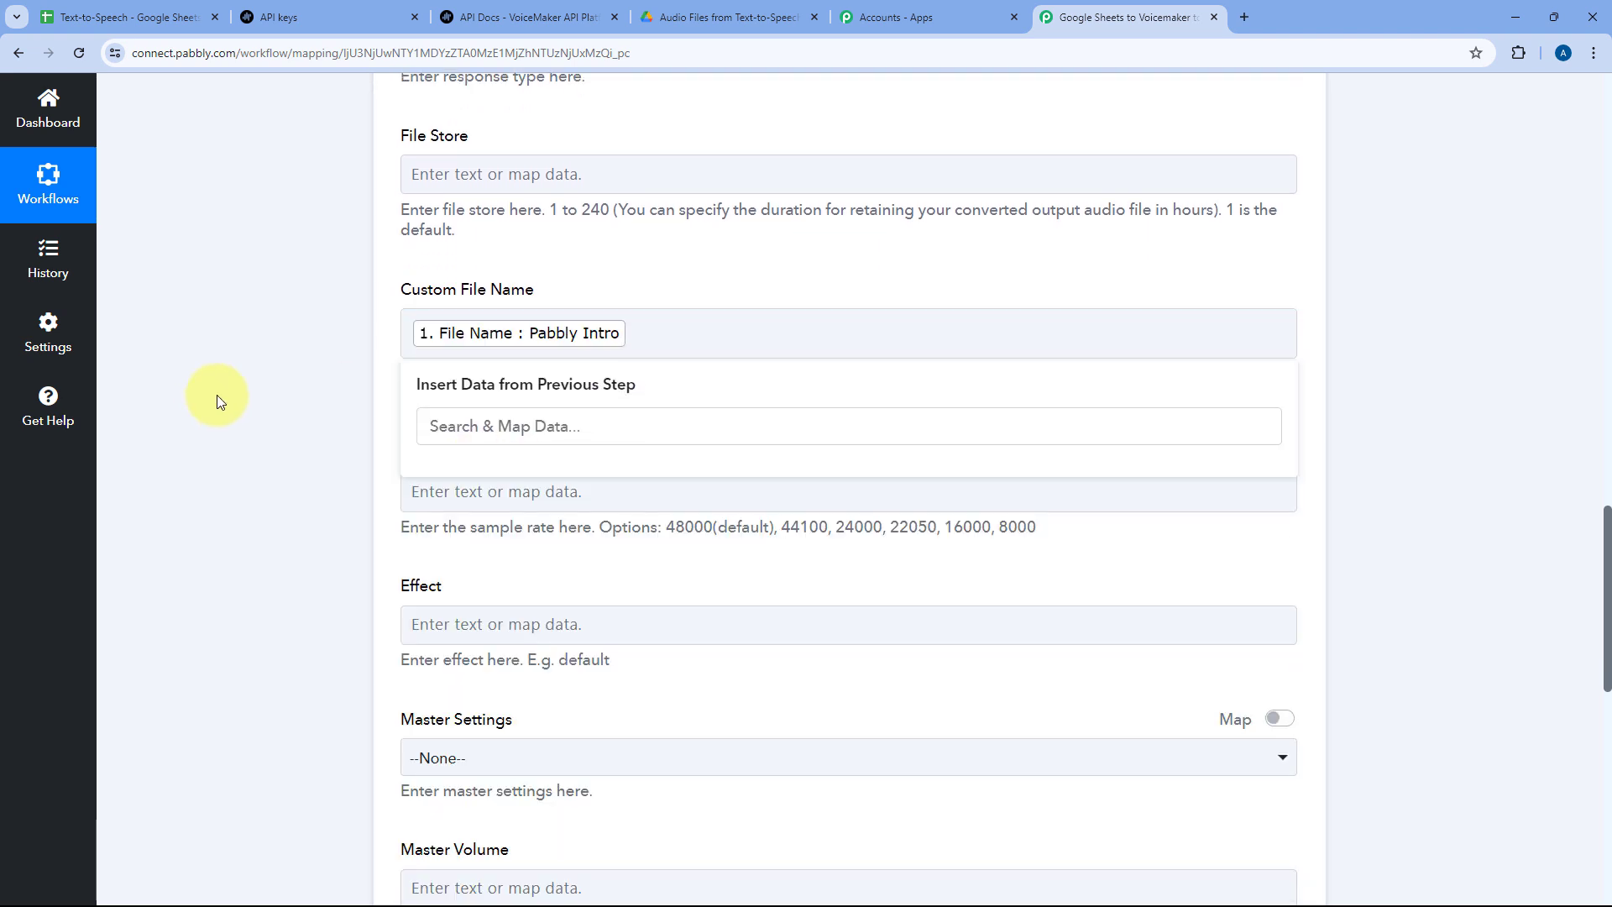
{"action": "left_click", "coordinate": [540, 785]}
- Examine the optional effect and master settings in the Voicemaker API docs and review the action's mapped fields in the Pabbly workflow
{"action": "scroll", "coordinate": [400, 422], "scroll_direction": "down", "scroll_amount": 4}
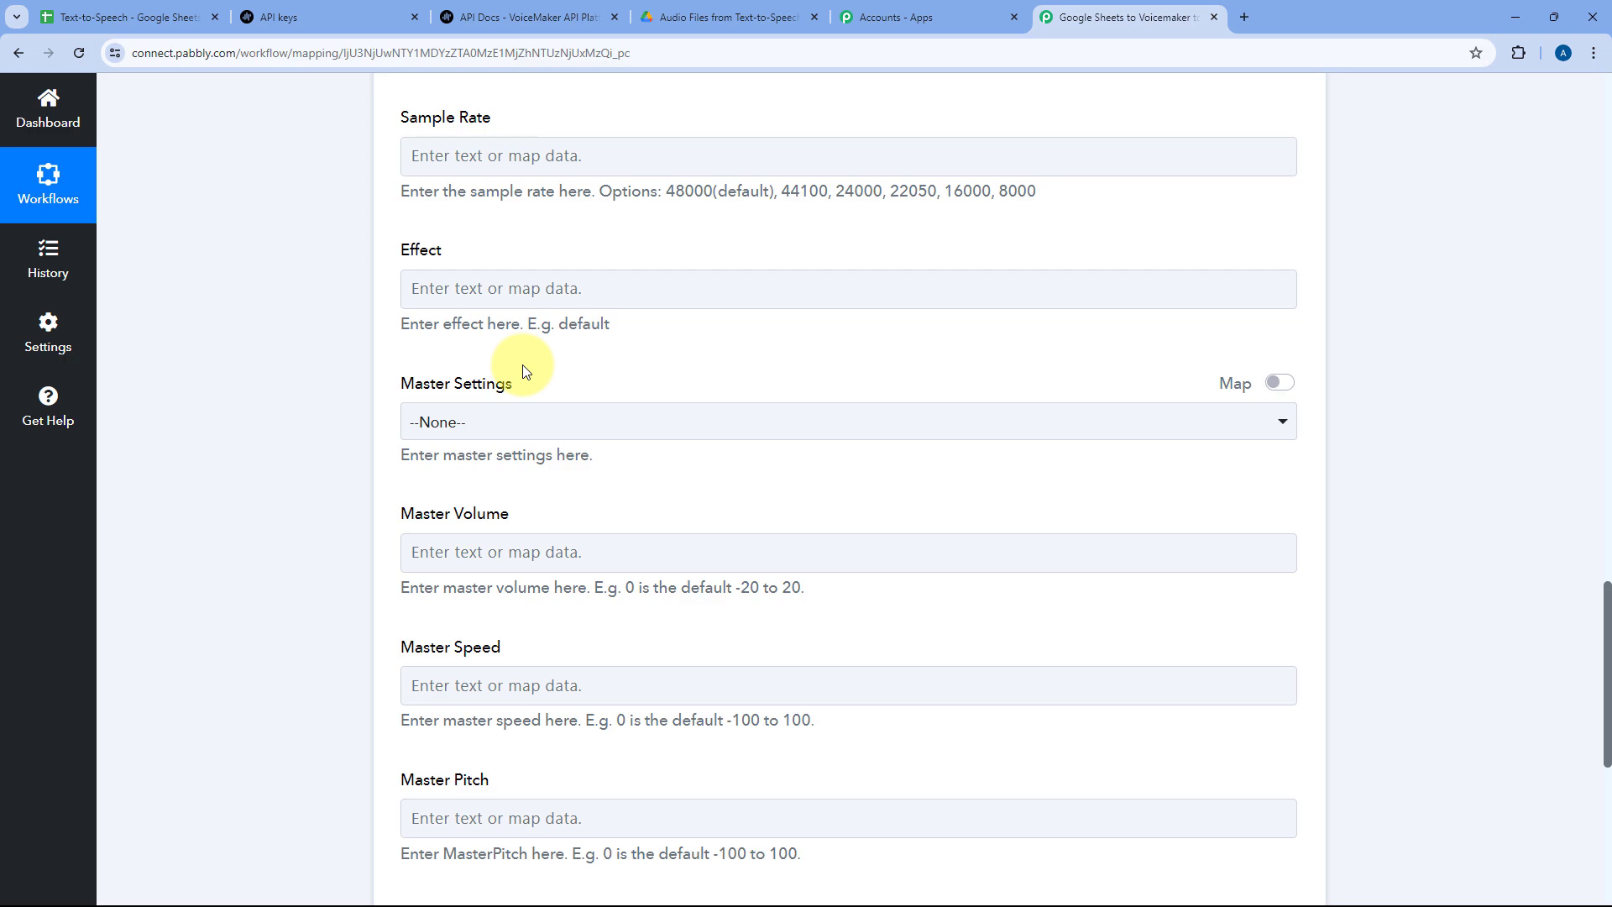
{"action": "left_click", "coordinate": [508, 17]}
{"action": "scroll", "coordinate": [296, 395], "scroll_direction": "up", "scroll_amount": 20}
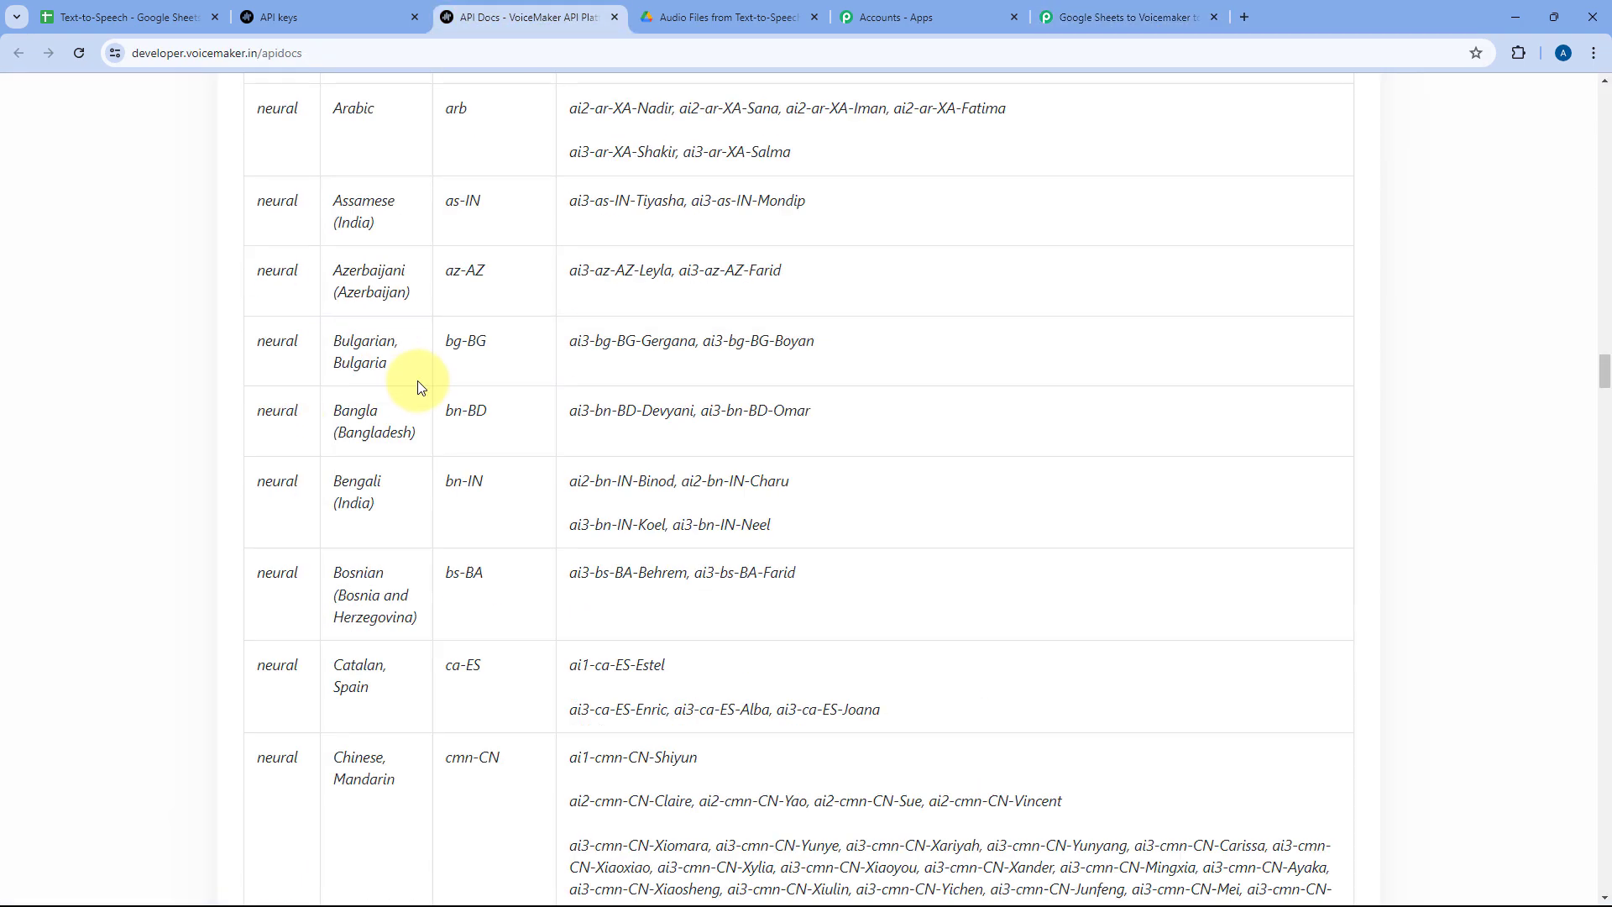
{"action": "scroll", "coordinate": [552, 464], "scroll_direction": "up", "scroll_amount": 8}
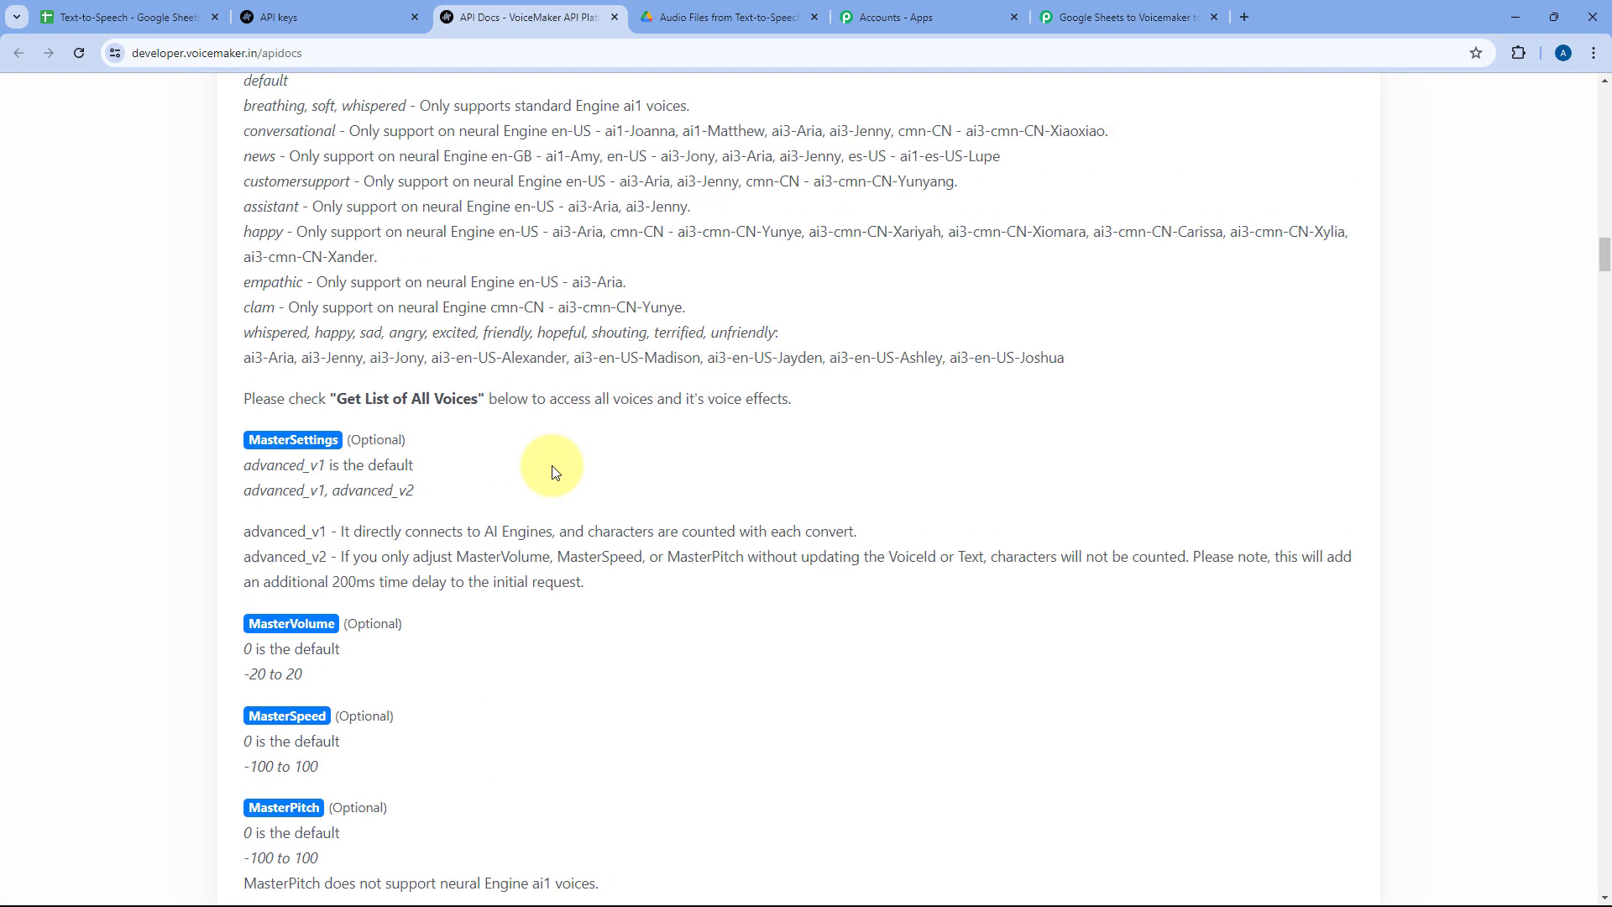
{"action": "left_click", "coordinate": [336, 16]}
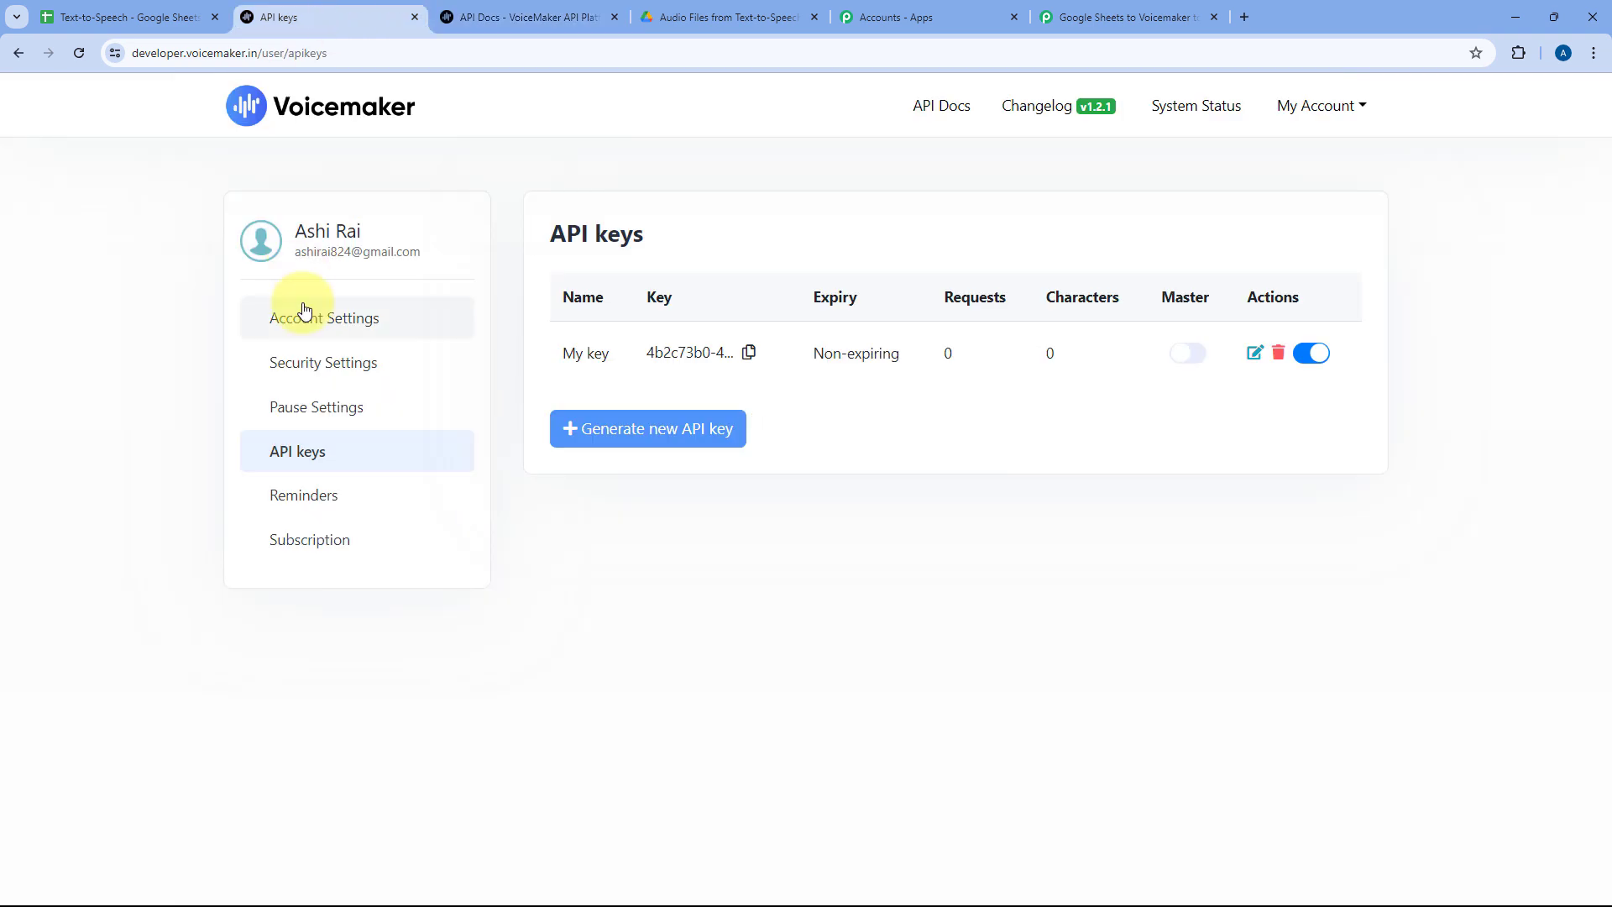
{"action": "left_click", "coordinate": [1176, 17]}
{"action": "scroll", "coordinate": [393, 328], "scroll_direction": "down", "scroll_amount": 4}
{"action": "scroll", "coordinate": [385, 339], "scroll_direction": "up", "scroll_amount": 10}
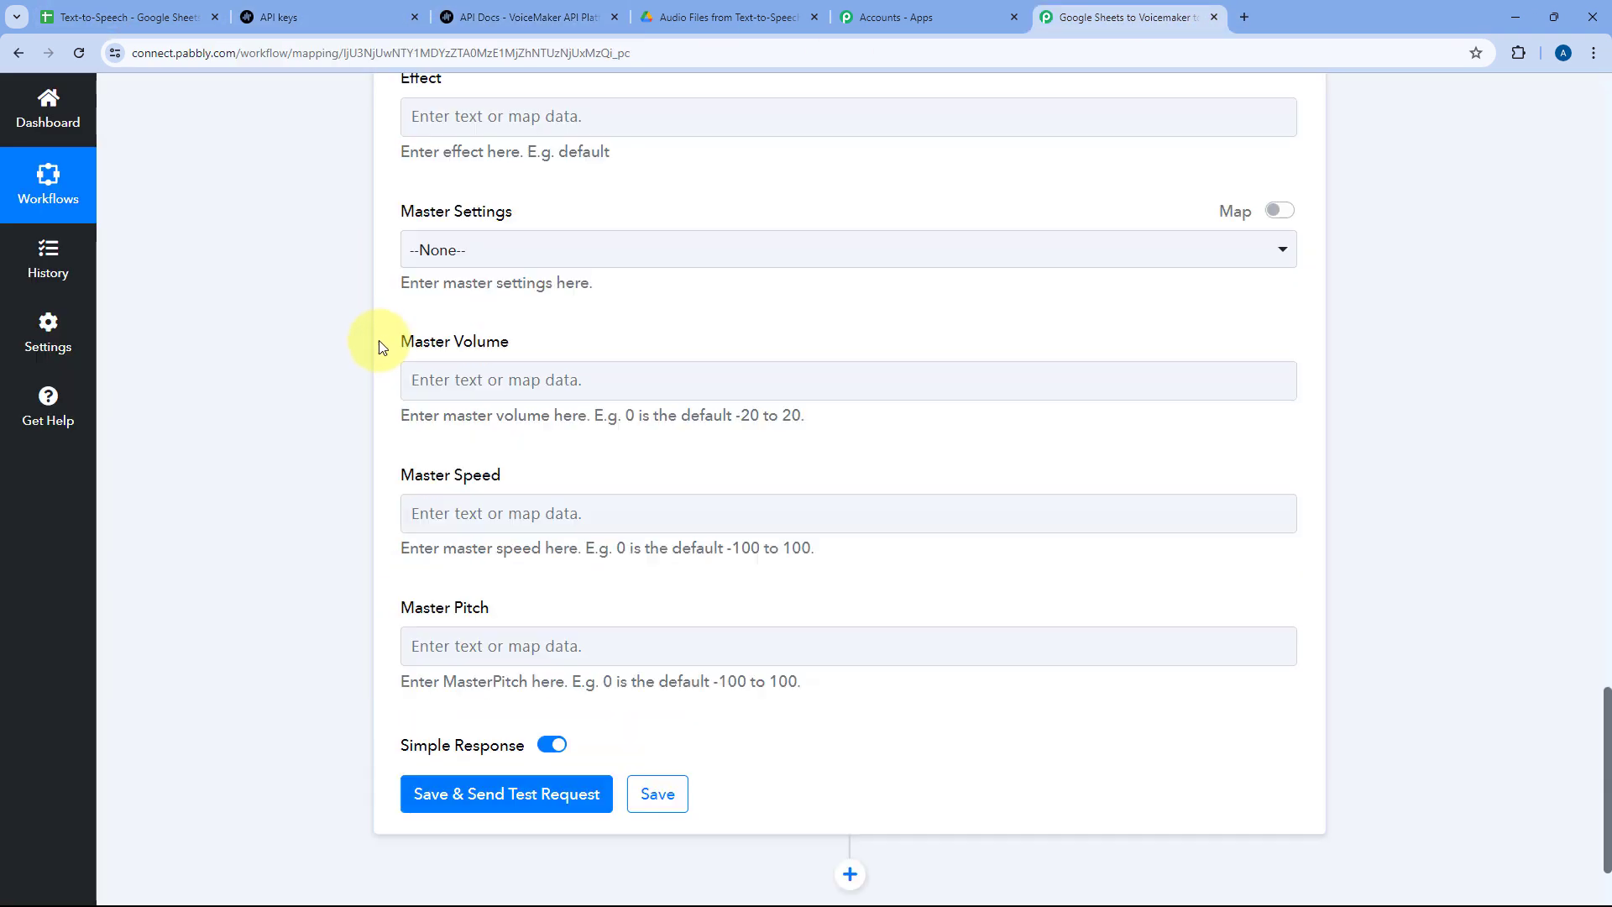
{"action": "scroll", "coordinate": [420, 369], "scroll_direction": "up", "scroll_amount": 6}
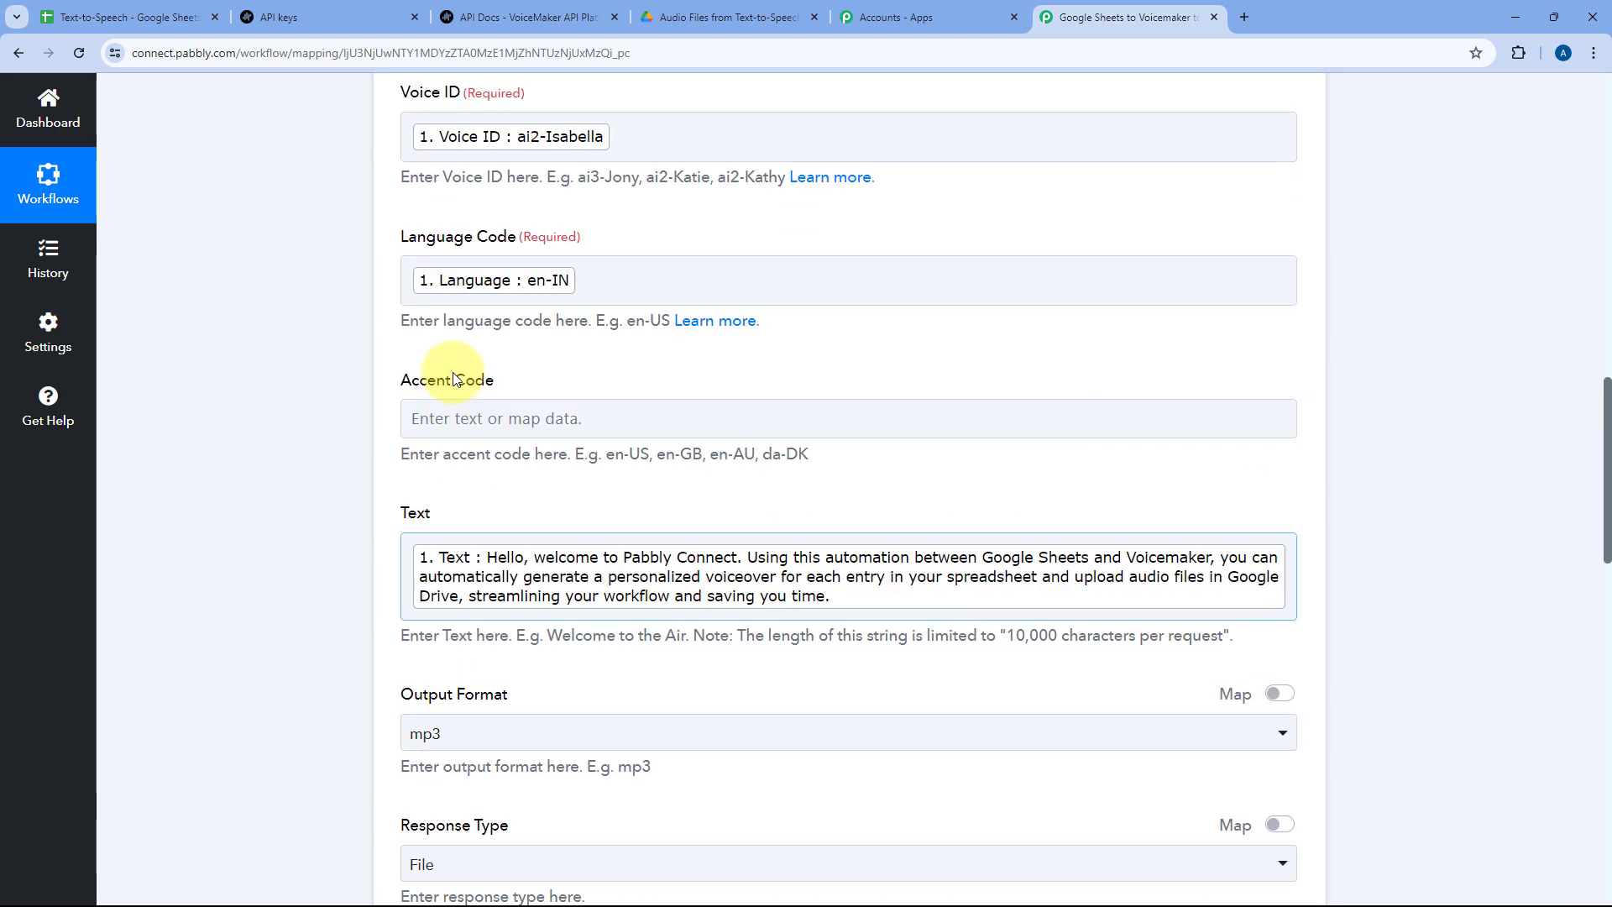
{"action": "scroll", "coordinate": [358, 309], "scroll_direction": "down", "scroll_amount": 8}
{"action": "scroll", "coordinate": [358, 309], "scroll_direction": "down", "scroll_amount": 10}
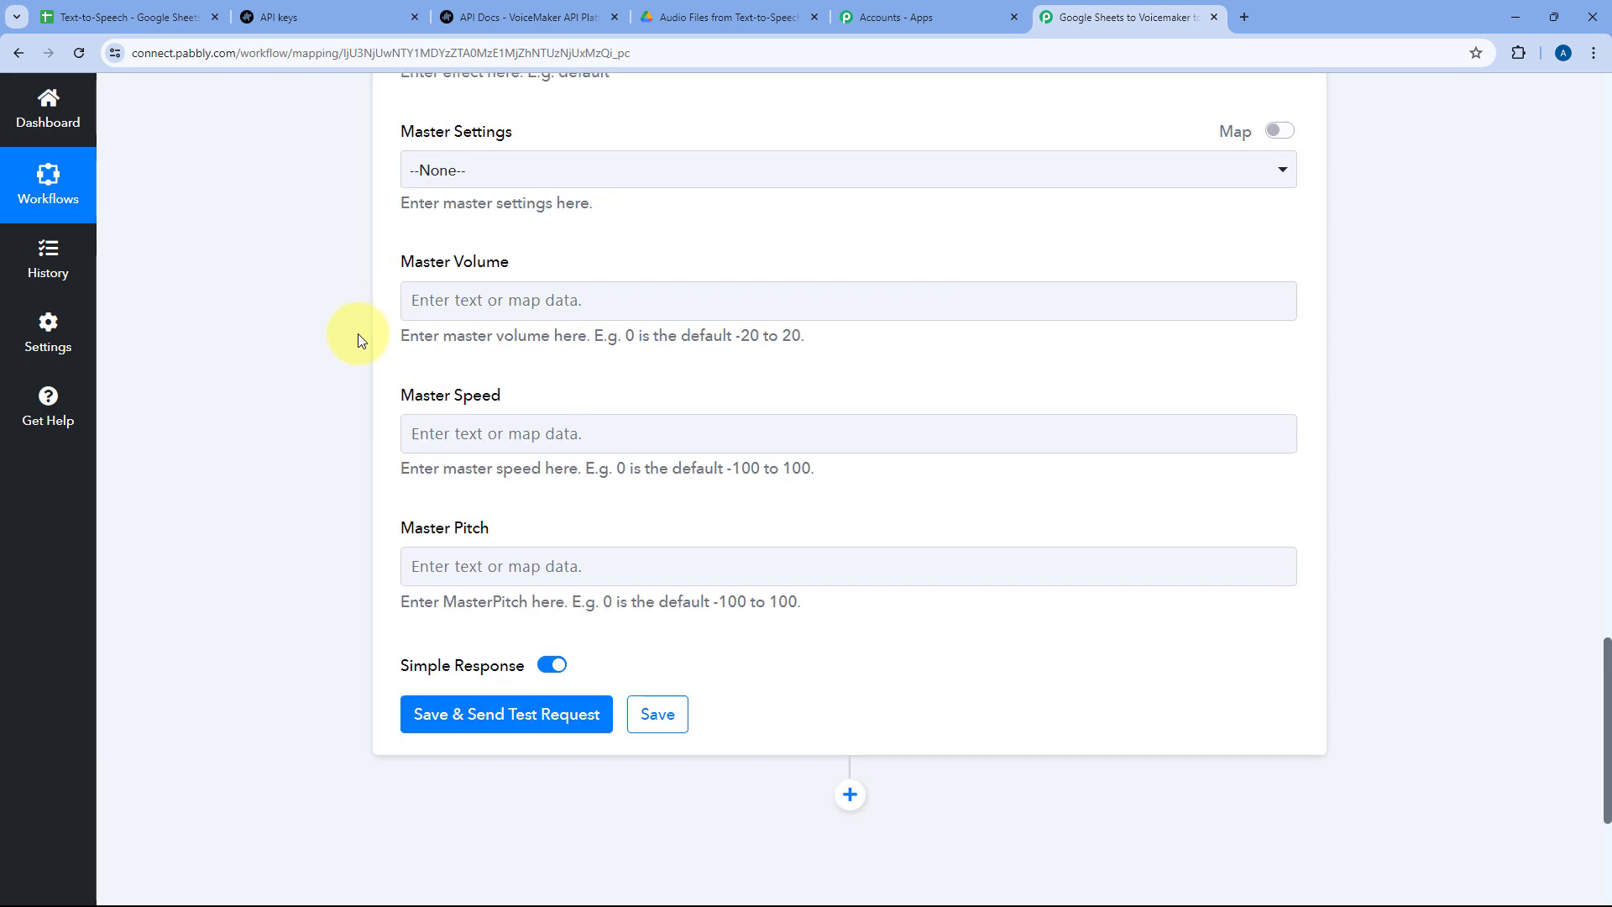
- Save the Voicemaker action with a test request and copy the full Path URL from its response
{"action": "left_click", "coordinate": [437, 380]}
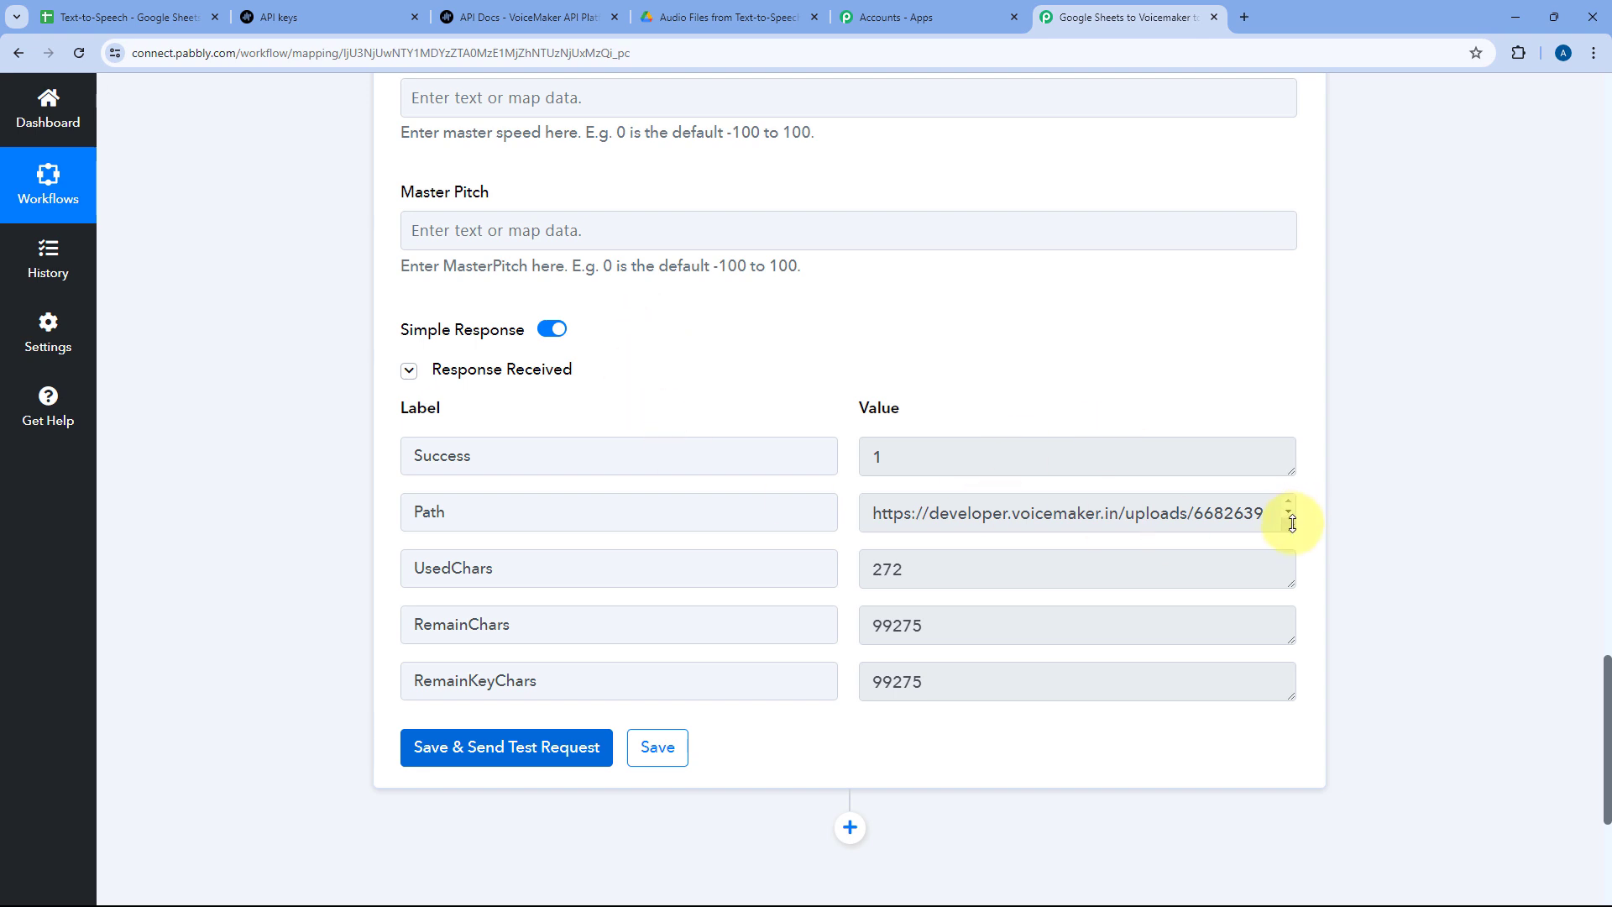
{"action": "left_click_drag", "start_coordinate": [1292, 522], "coordinate": [1285, 663]}
{"action": "left_click_drag", "start_coordinate": [1227, 557], "coordinate": [824, 507]}
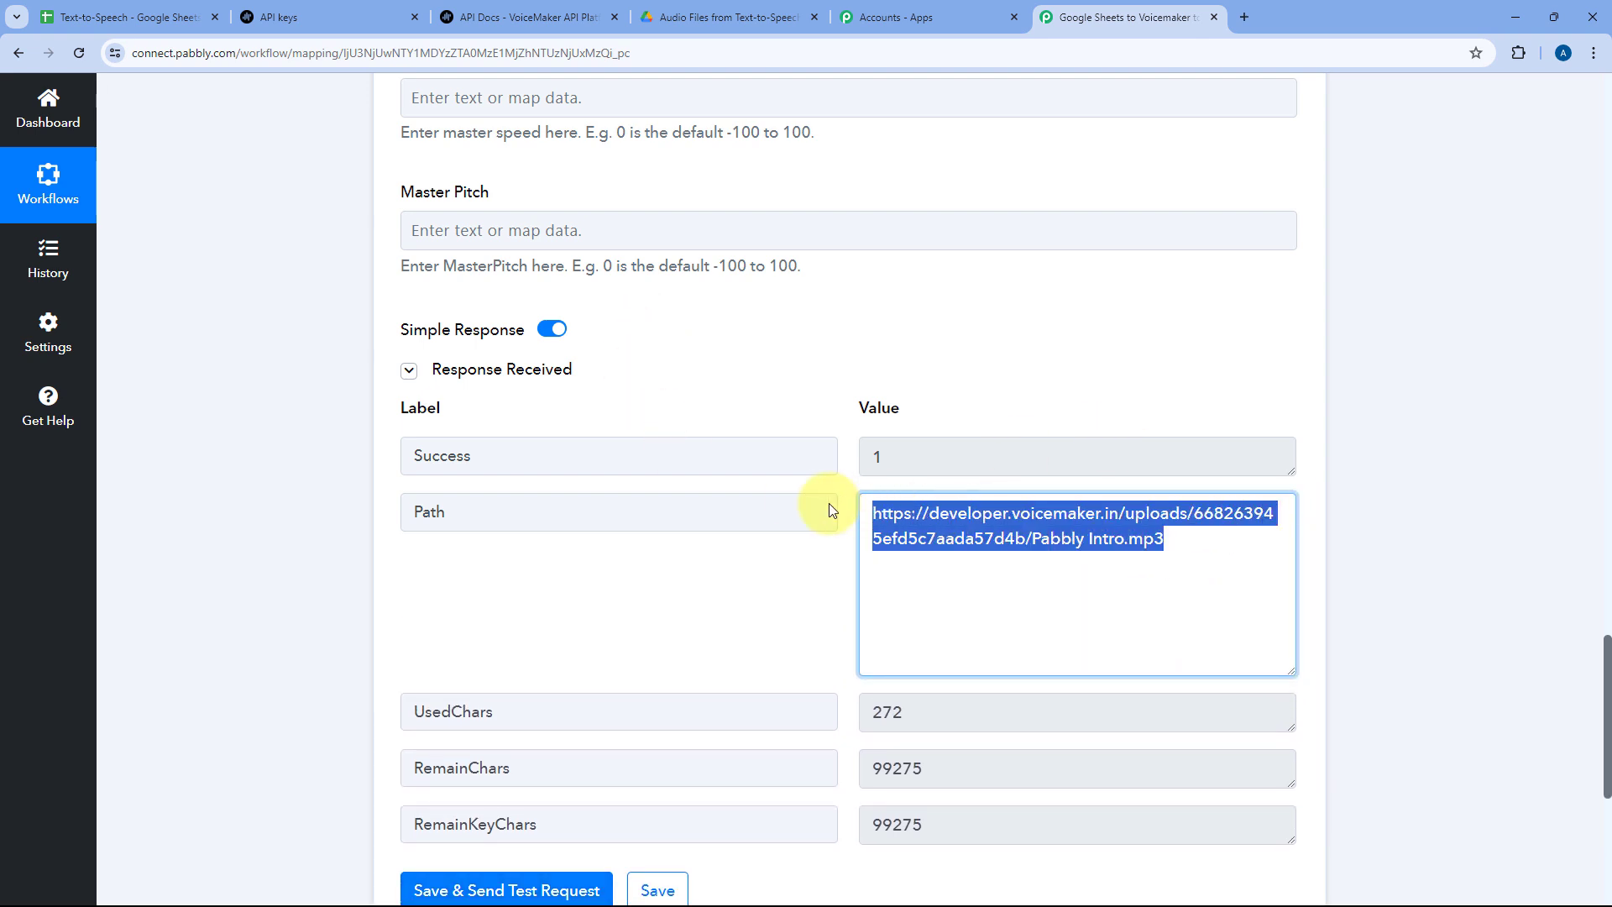
{"action": "right_click", "coordinate": [915, 511]}
{"action": "left_click", "coordinate": [958, 524]}
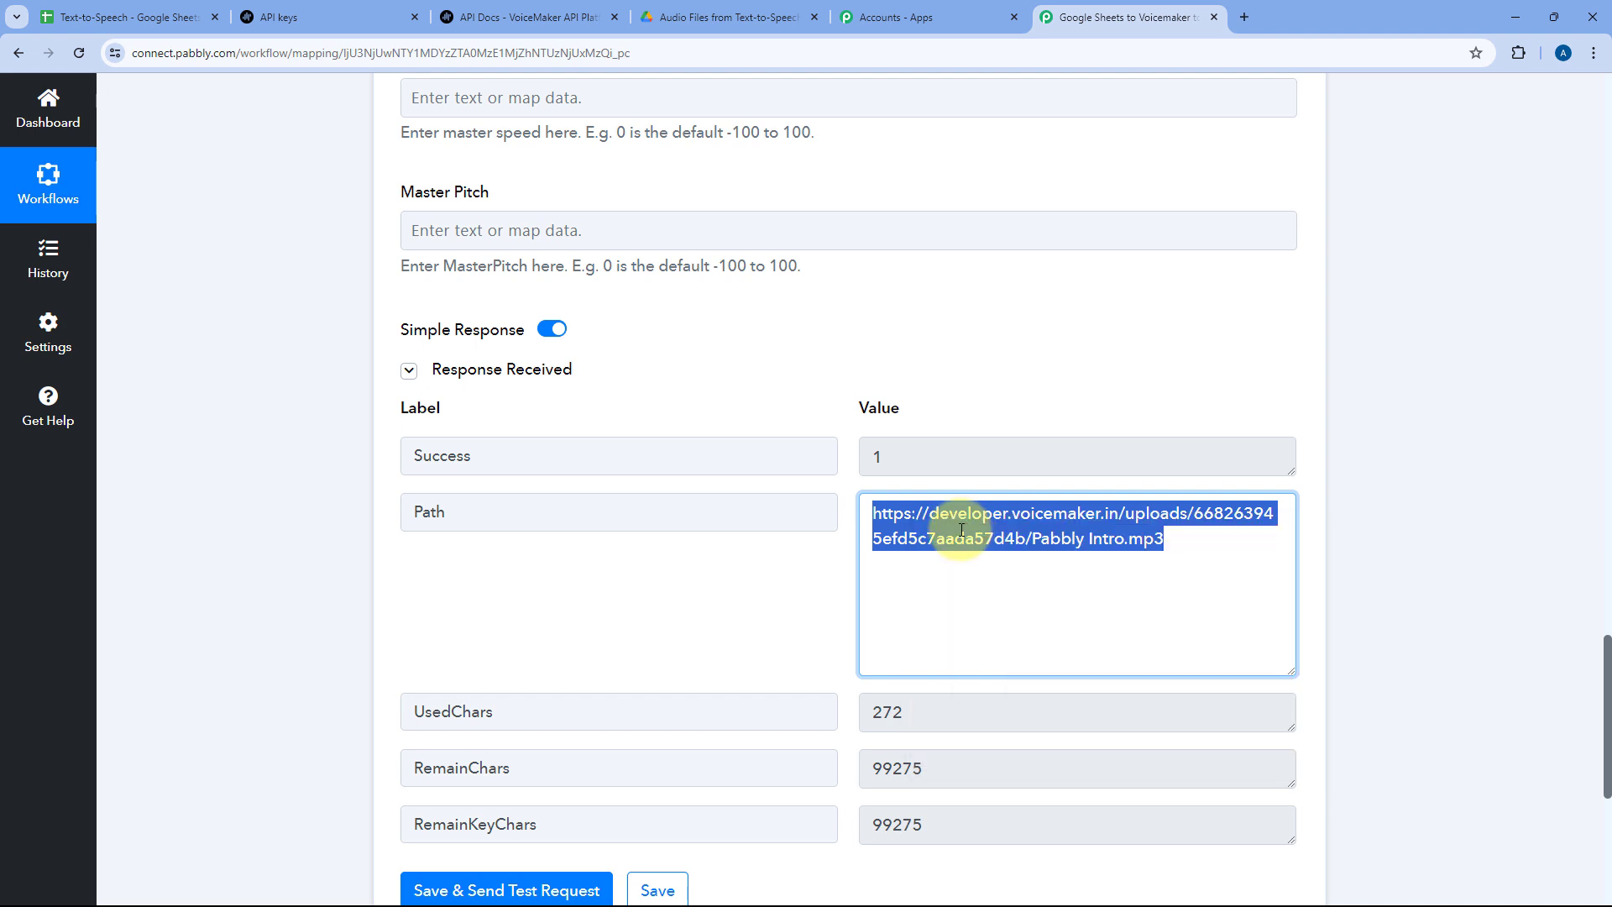
- Open the copied audio URL in a new browser tab, play the downloaded Pabbly Intro file, and close the player
{"action": "left_click", "coordinate": [1242, 17]}
{"action": "key", "text": "ctrl+v"}
{"action": "key", "text": "Return"}
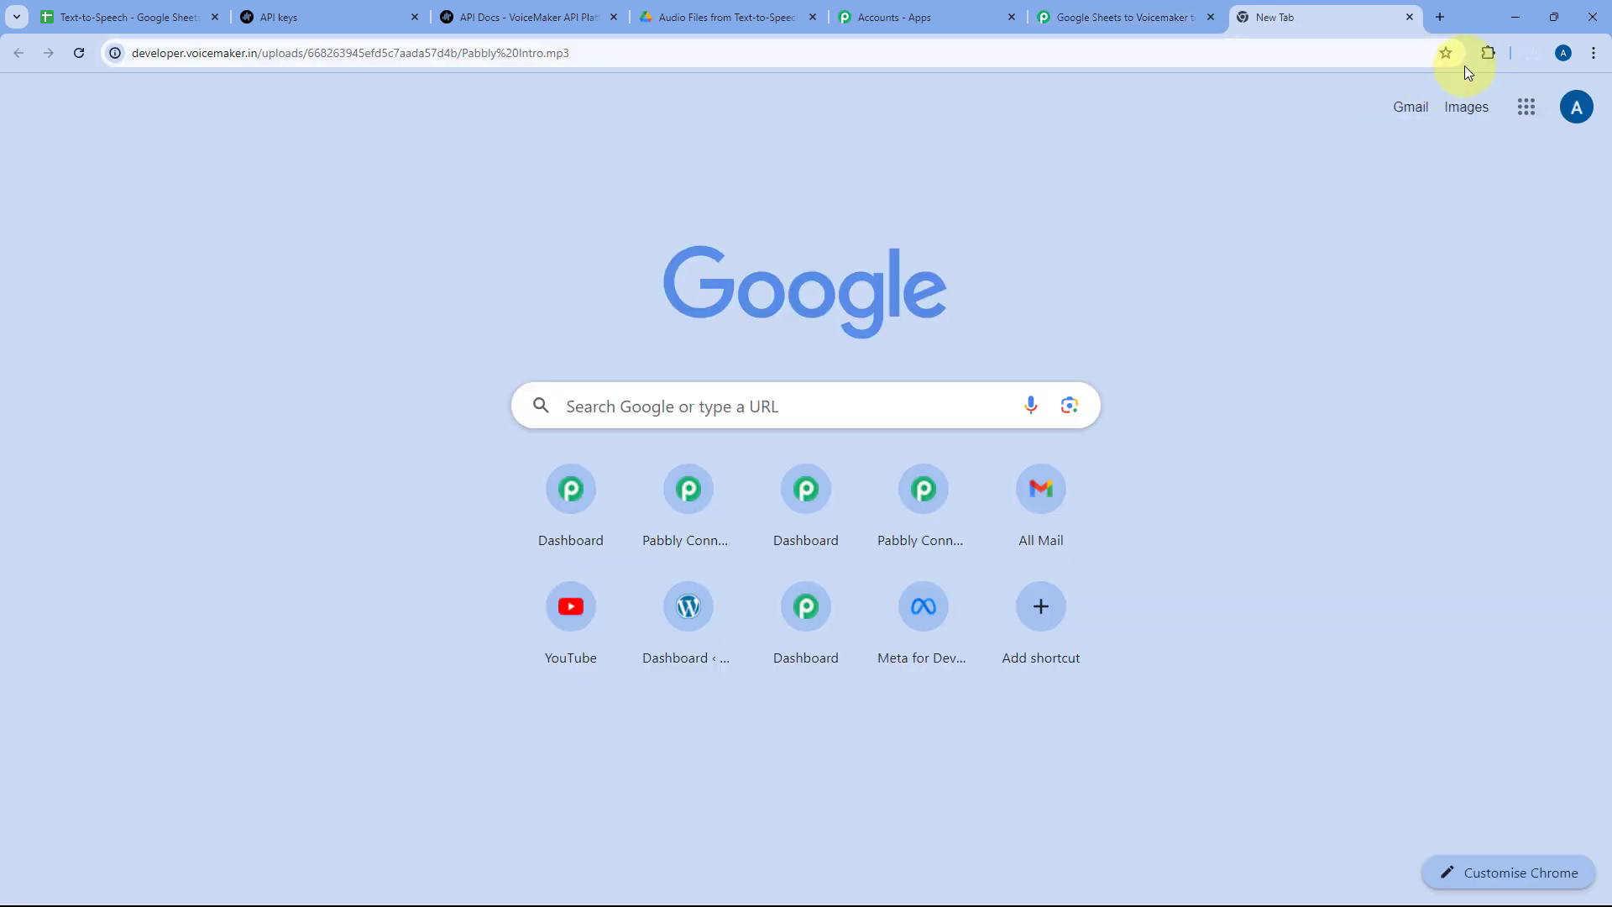
{"action": "left_click", "coordinate": [1526, 59]}
{"action": "left_click", "coordinate": [1400, 127]}
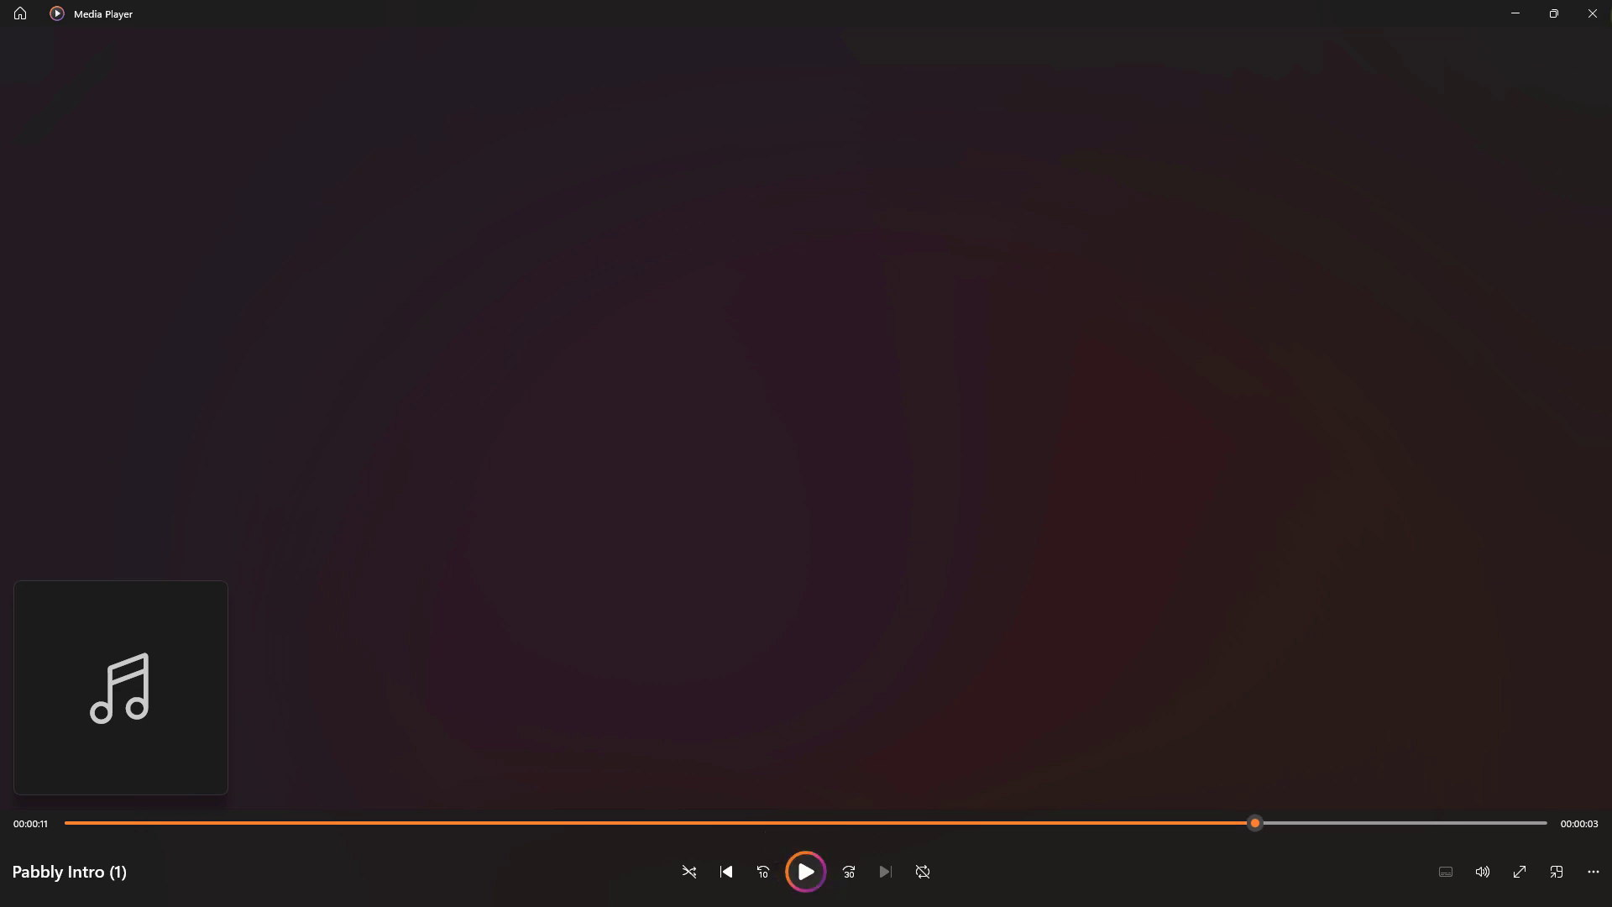
{"action": "left_click", "coordinate": [1589, 10]}
{"action": "left_click", "coordinate": [1593, 16]}
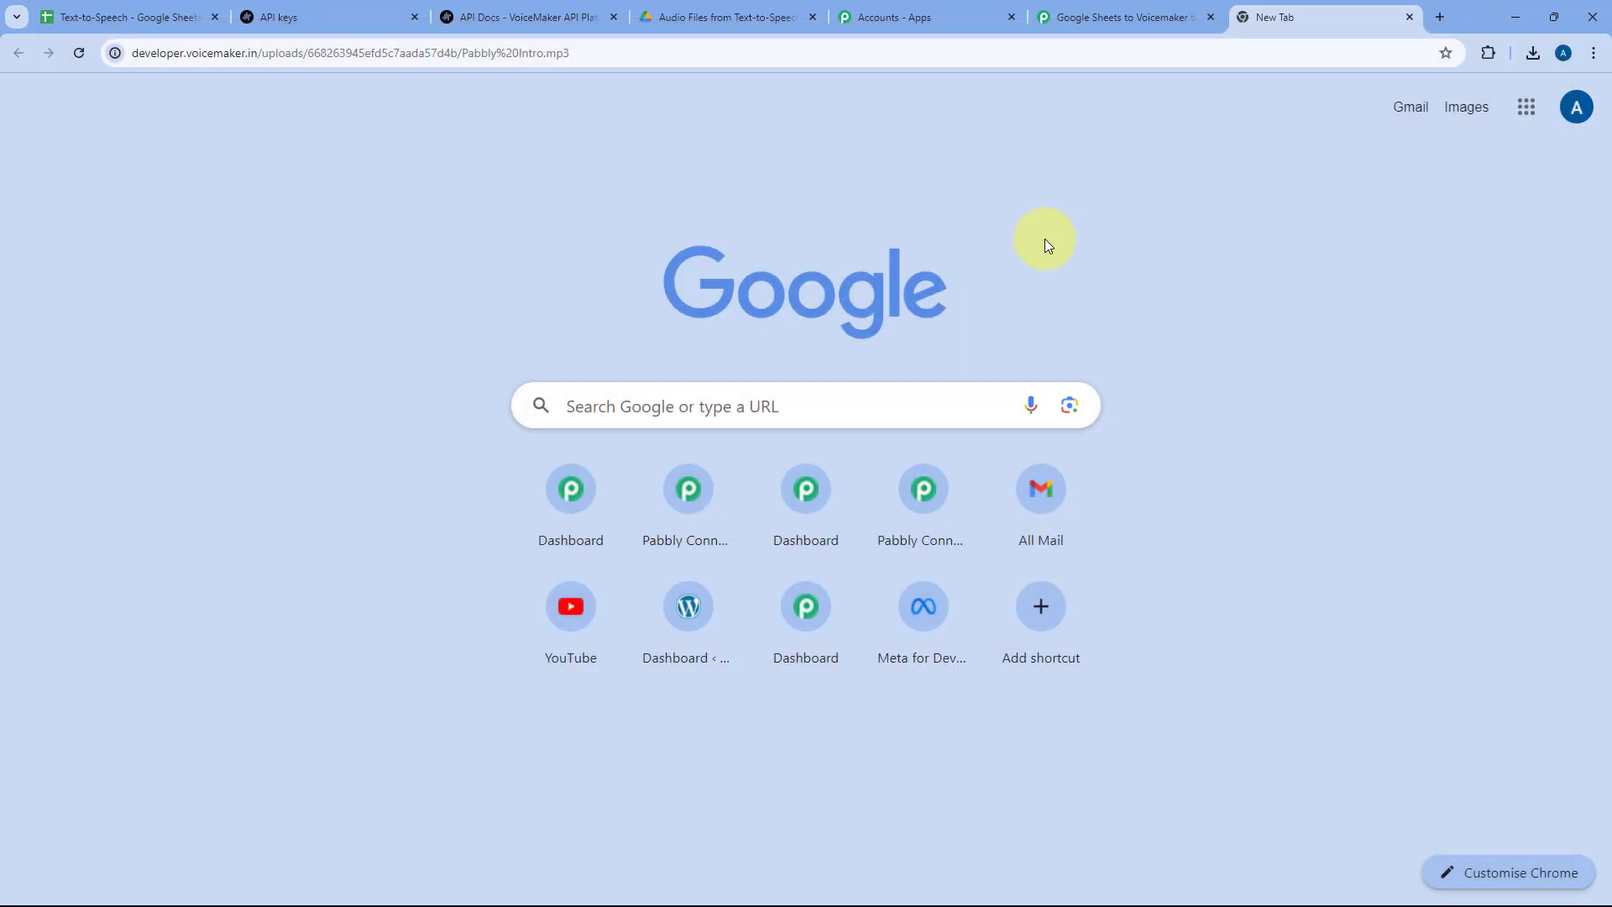
- Switch to the Text-to-Speech sheet and check the source text in cell A2 against the audio
{"action": "left_click", "coordinate": [151, 13]}
{"action": "left_click", "coordinate": [288, 316]}
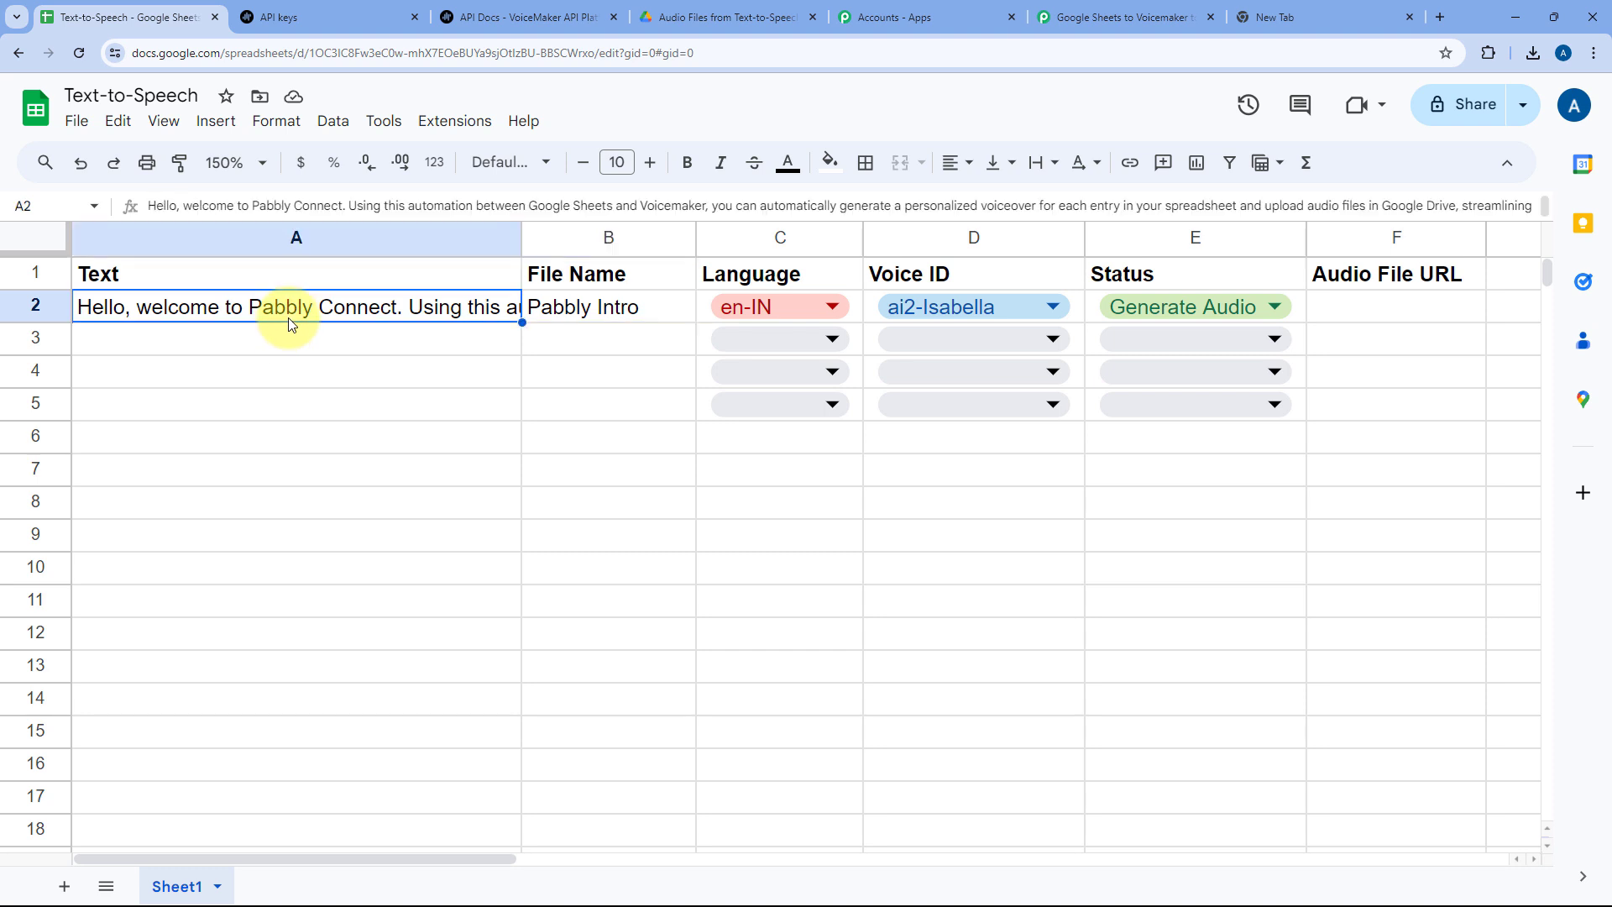
{"action": "double_click", "coordinate": [289, 317]}
{"action": "key", "text": "Return"}
{"action": "left_click", "coordinate": [410, 313]}
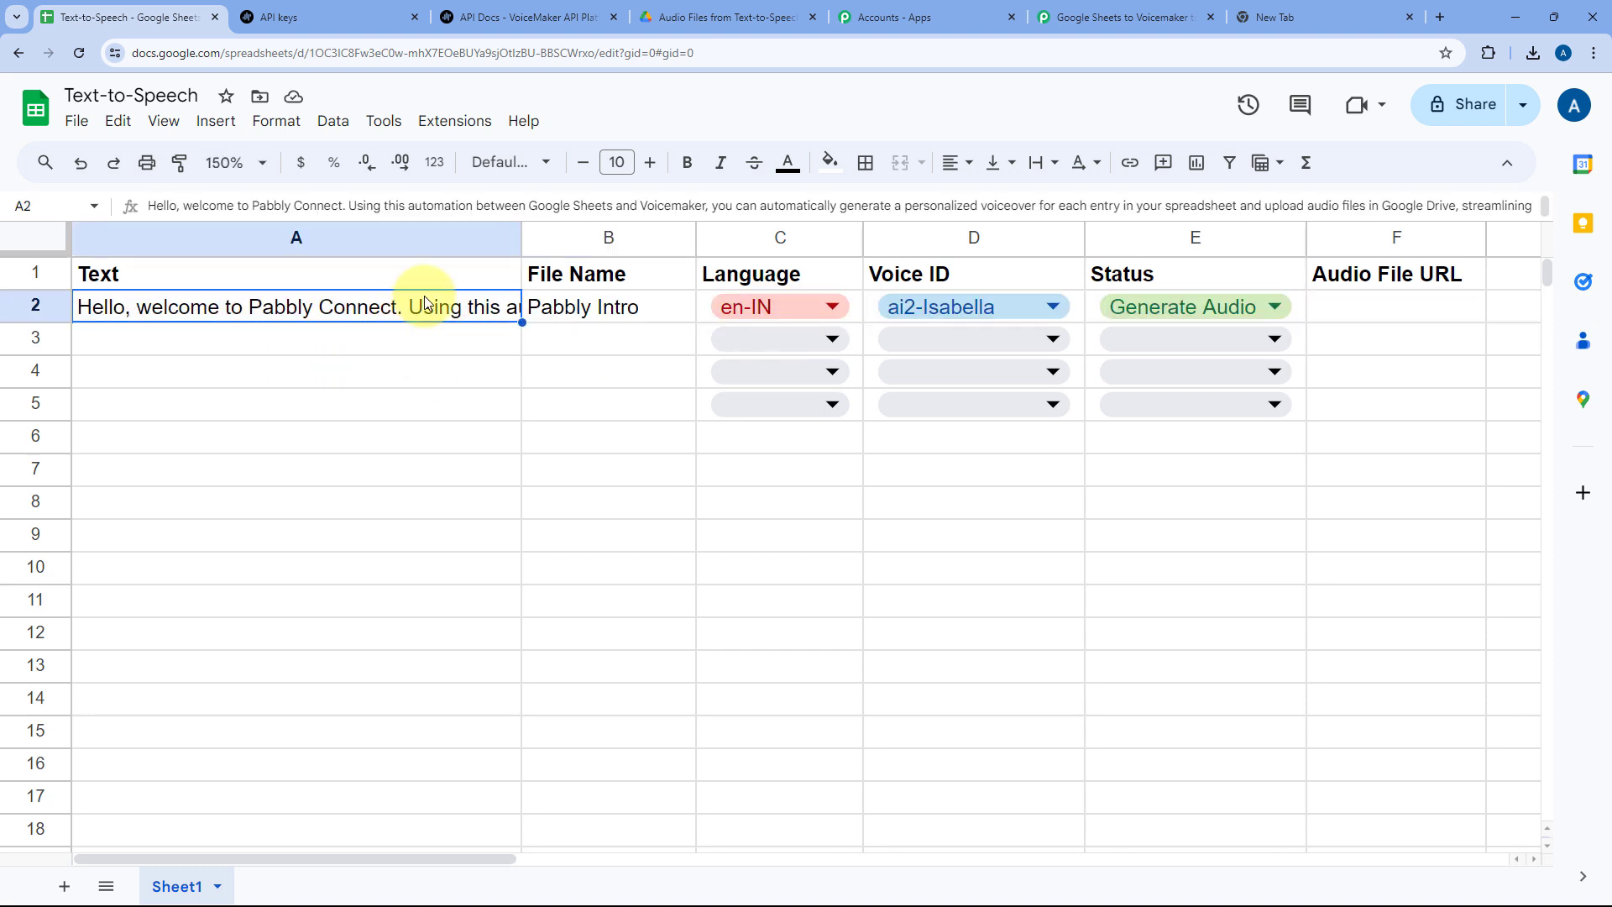
- Return to the Pabbly workflow, close the blank browser tab, and review the Path URL in the Voicemaker response
{"action": "left_click", "coordinate": [1168, 16]}
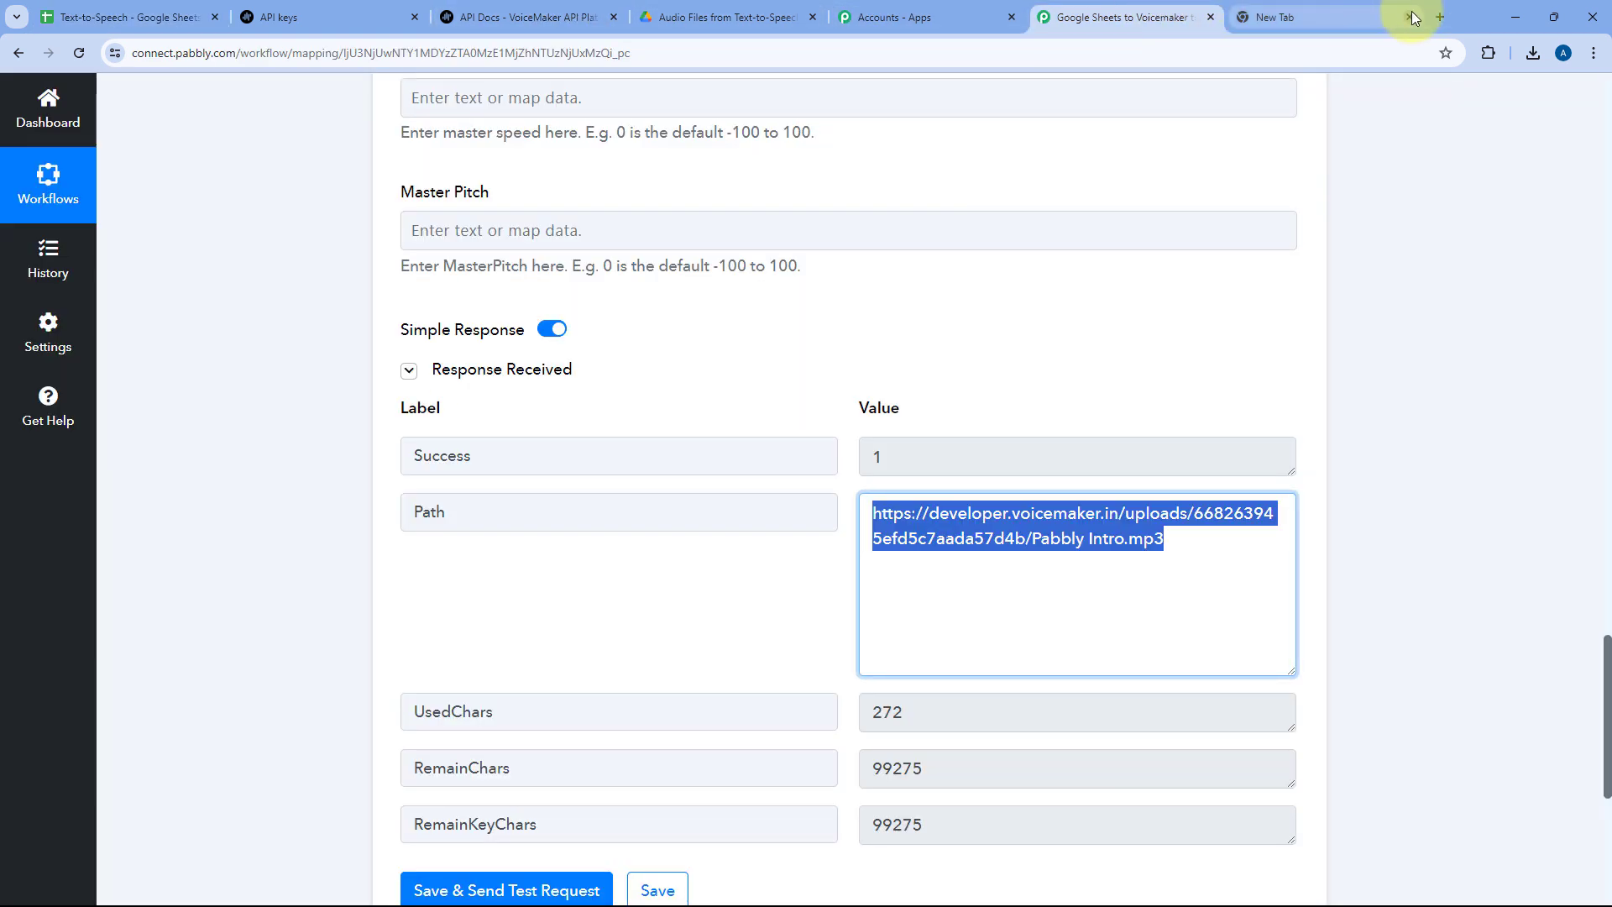
{"action": "left_click", "coordinate": [1117, 327]}
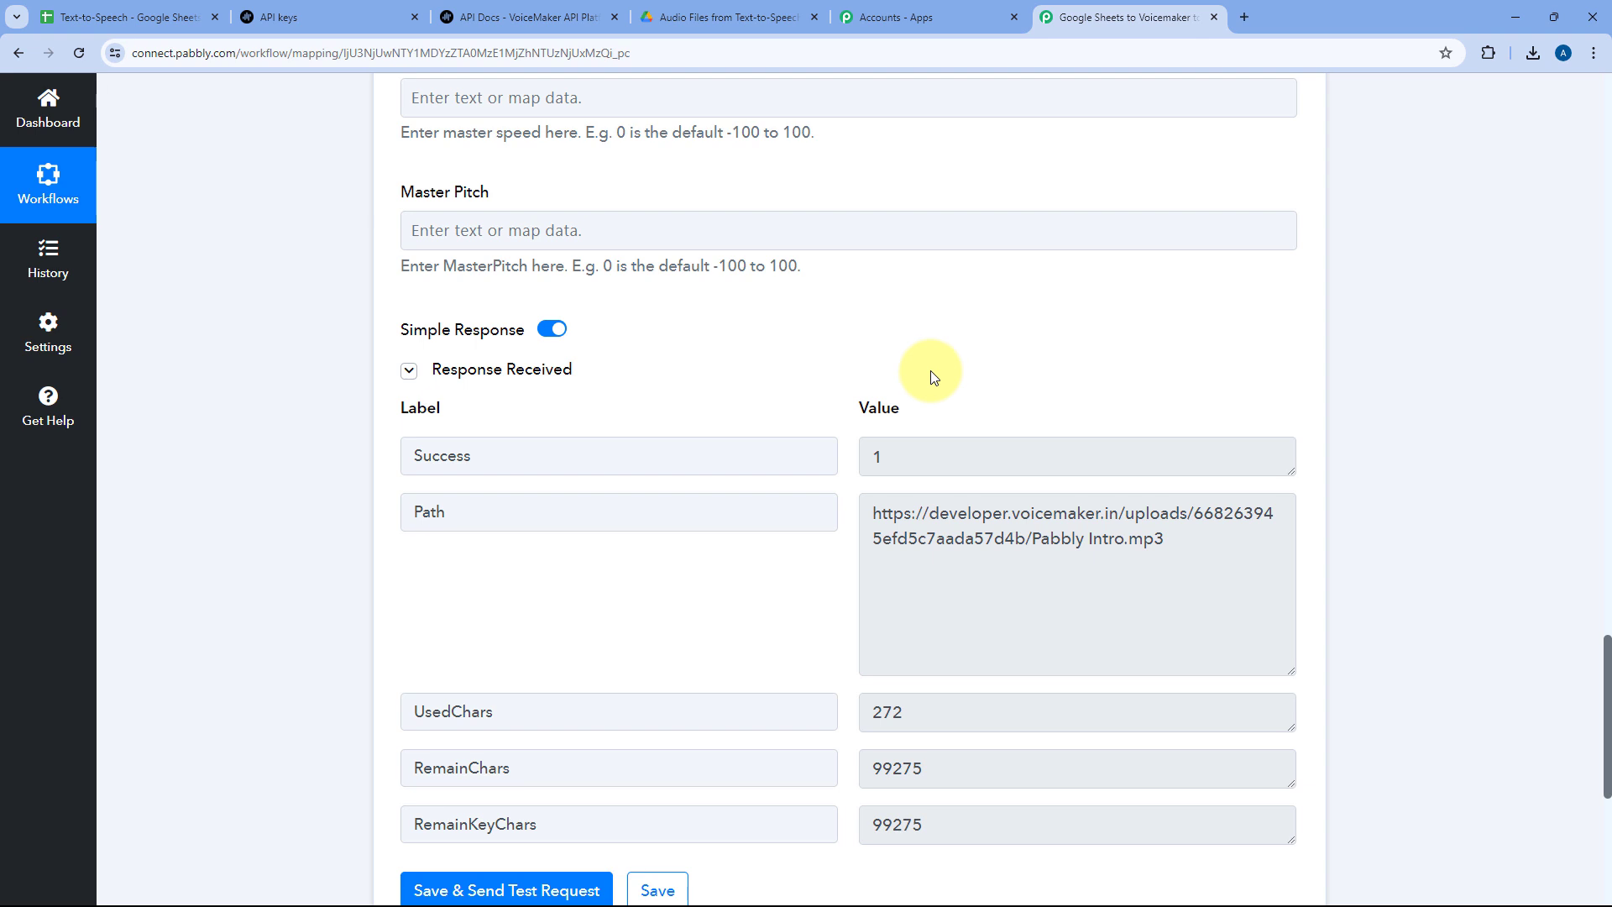
{"action": "scroll", "coordinate": [933, 377], "scroll_direction": "down", "scroll_amount": 2}
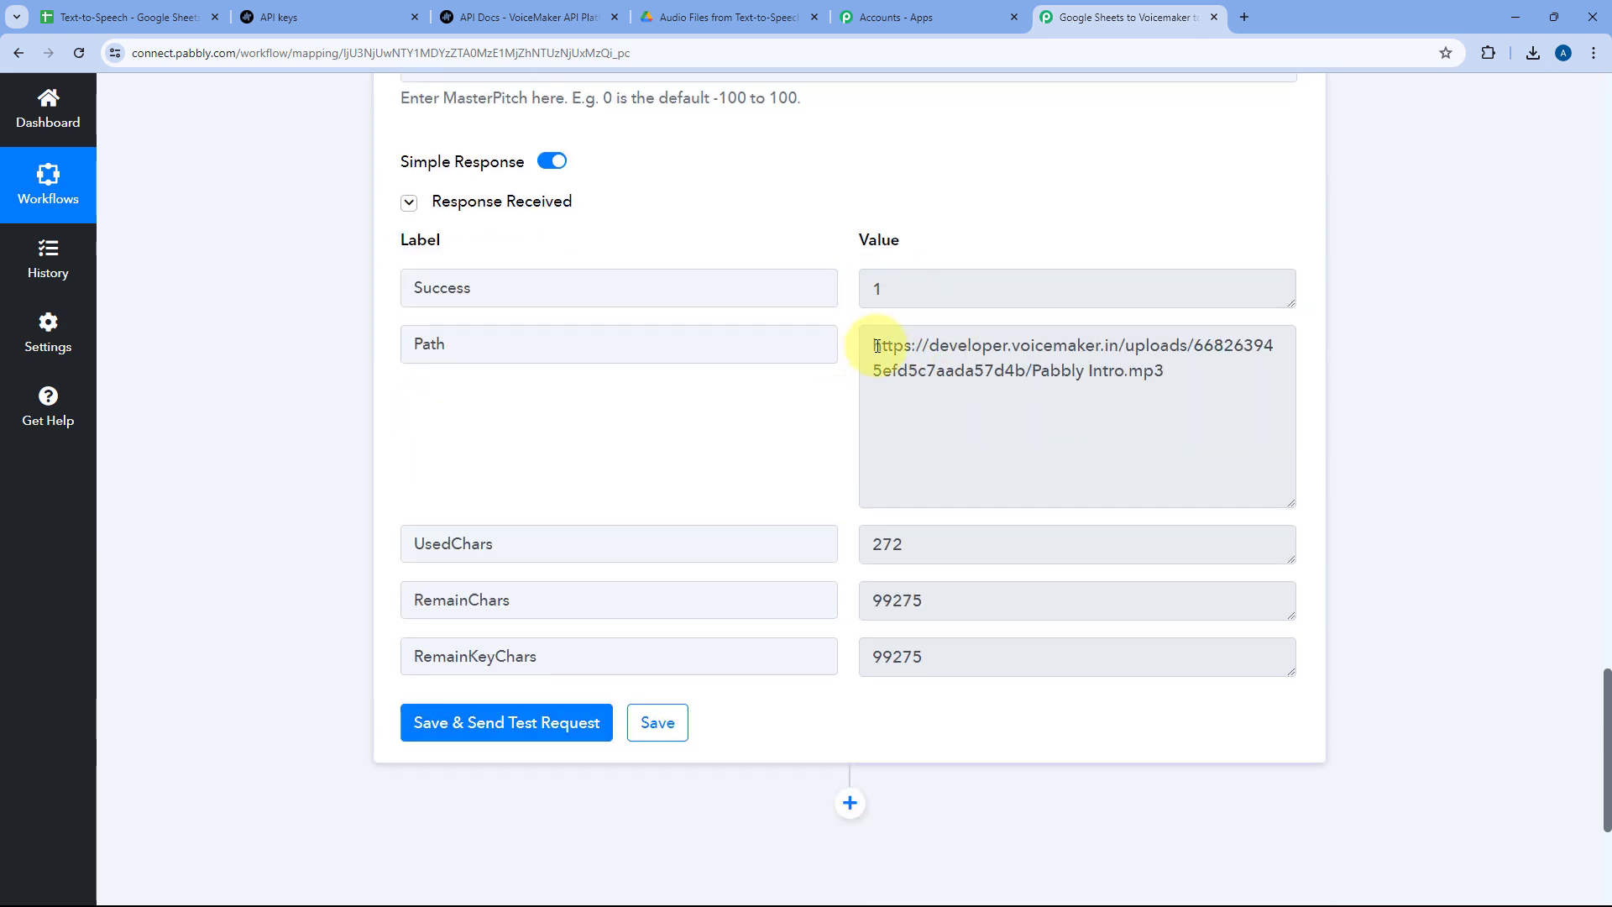
{"action": "left_click_drag", "start_coordinate": [877, 346], "coordinate": [1213, 403]}
{"action": "left_click", "coordinate": [1213, 403]}
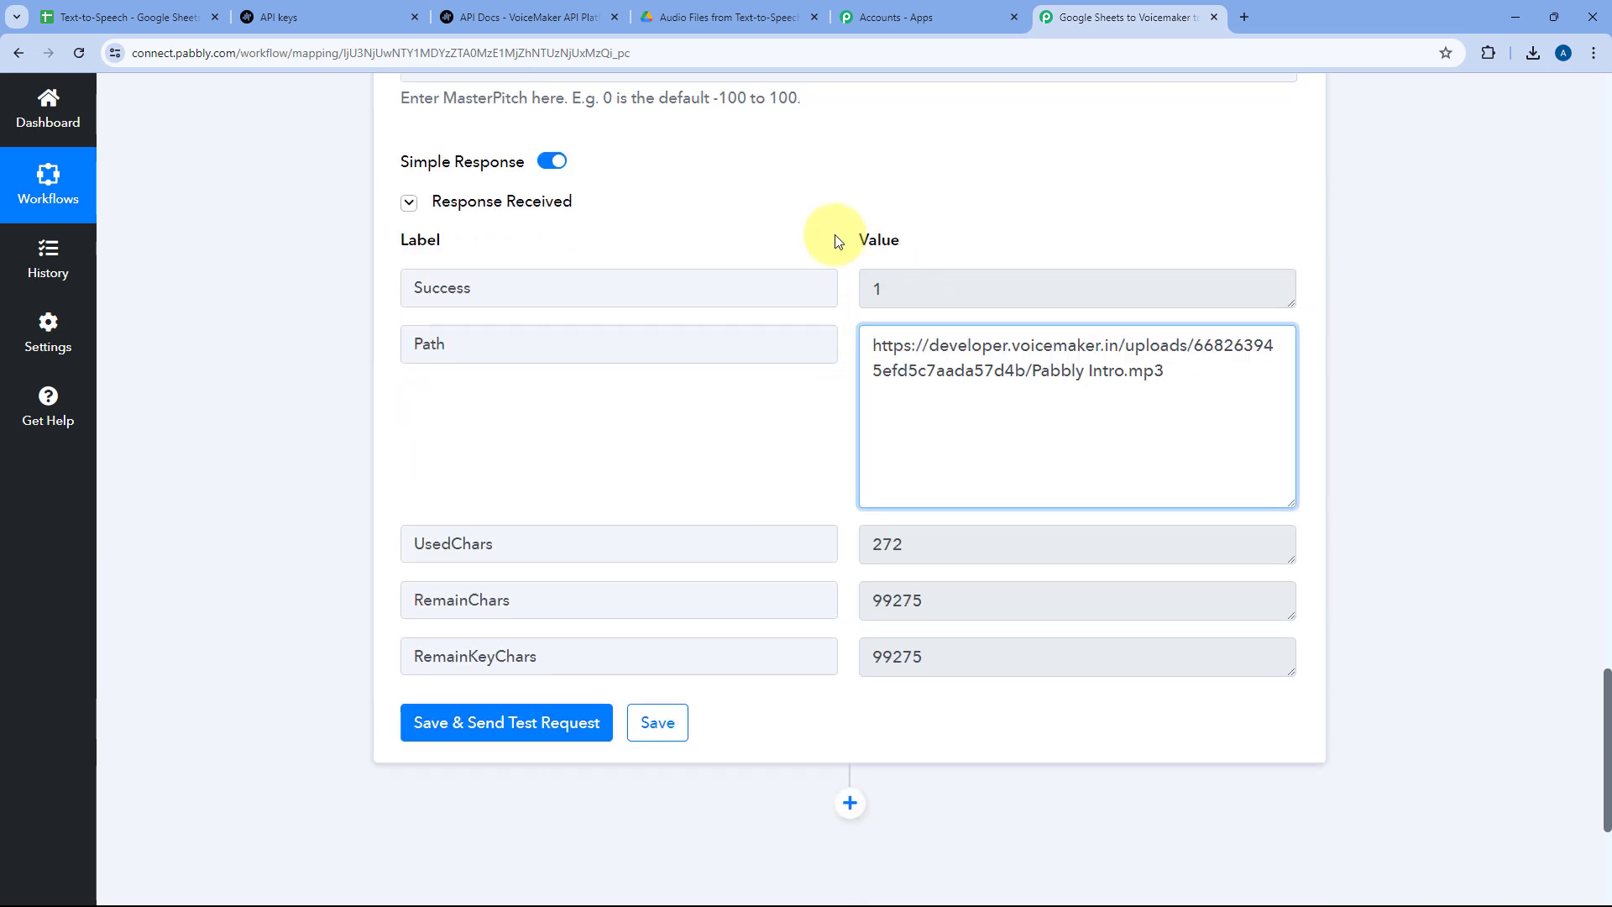
- Add an action step after the Voicemaker action and choose Google Drive as its app
{"action": "scroll", "coordinate": [836, 252], "scroll_direction": "down", "scroll_amount": 4}
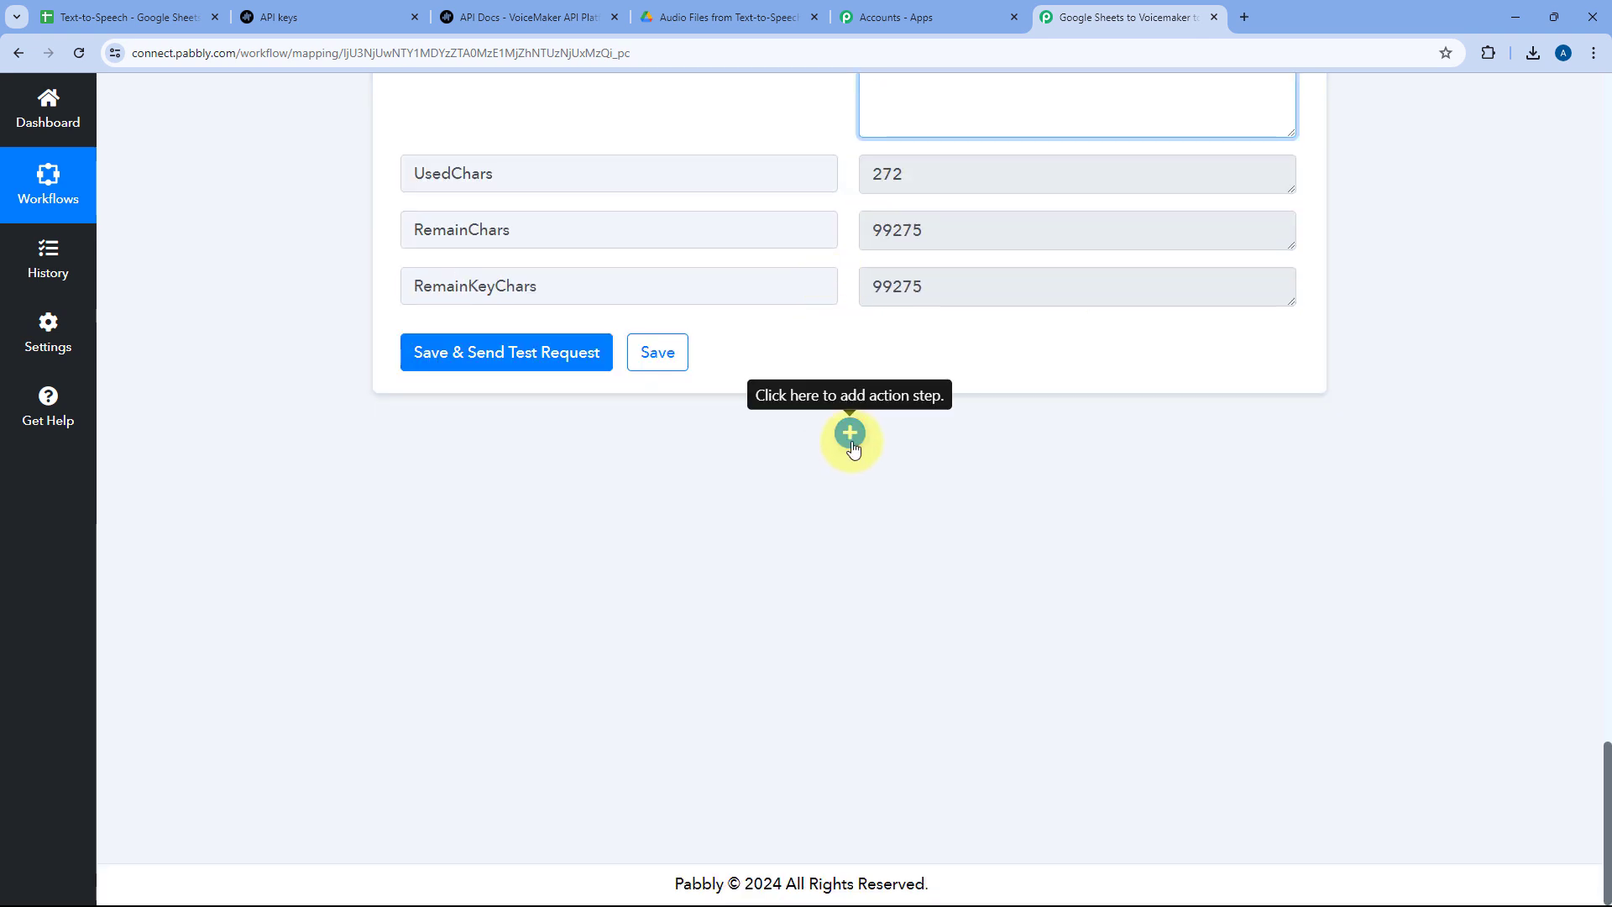
{"action": "left_click", "coordinate": [851, 439]}
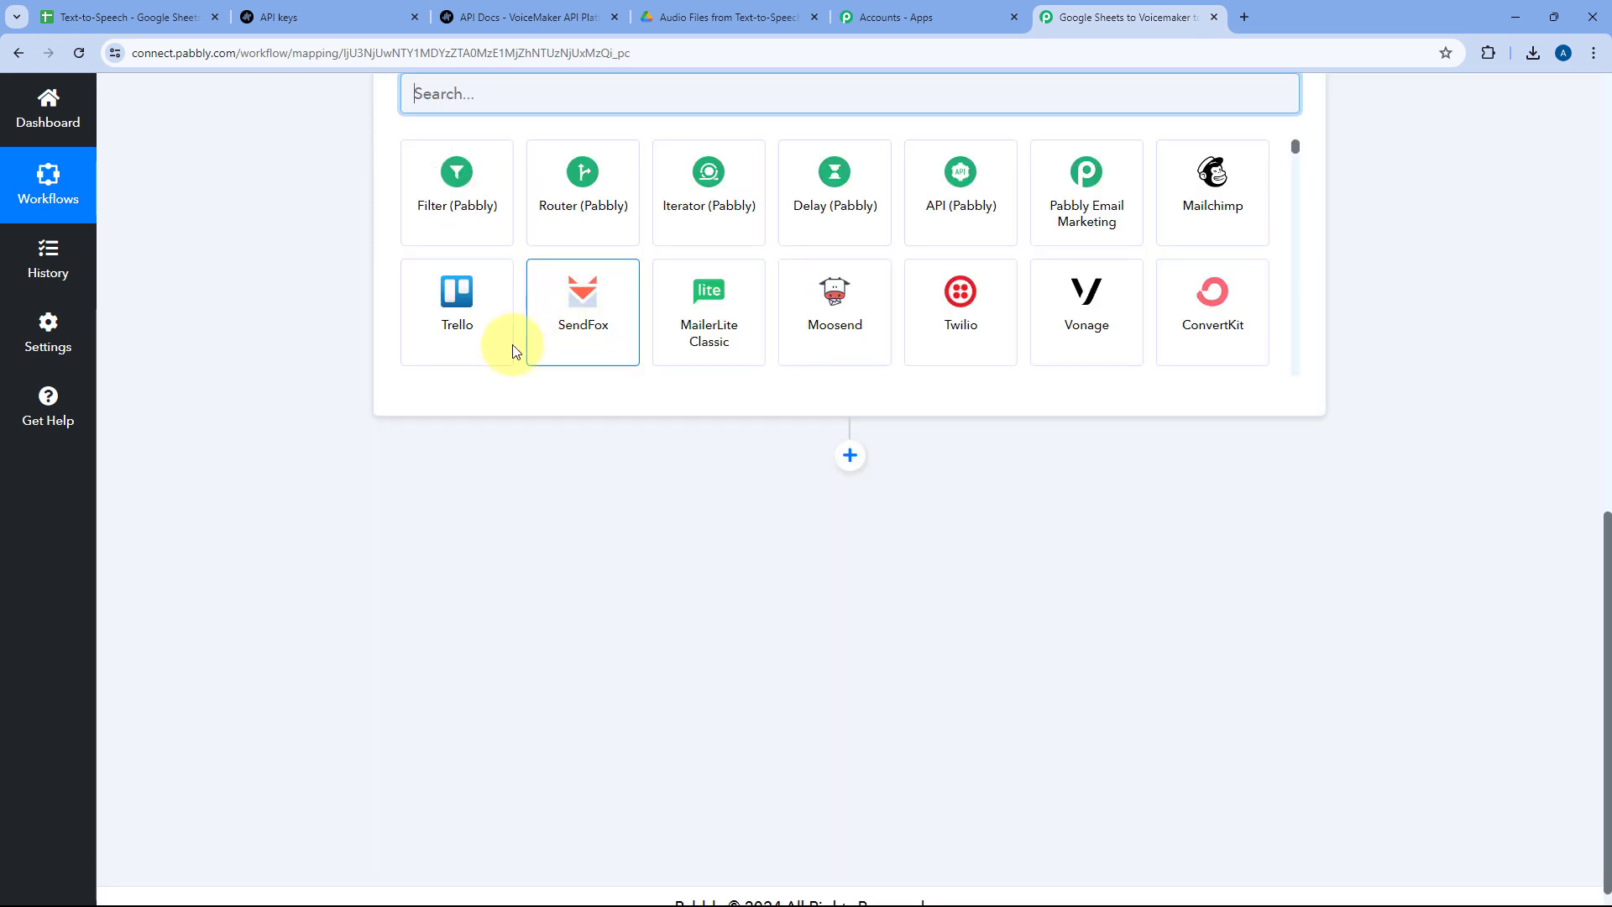
{"action": "scroll", "coordinate": [285, 428], "scroll_direction": "up", "scroll_amount": 3}
{"action": "type", "text": "G"}
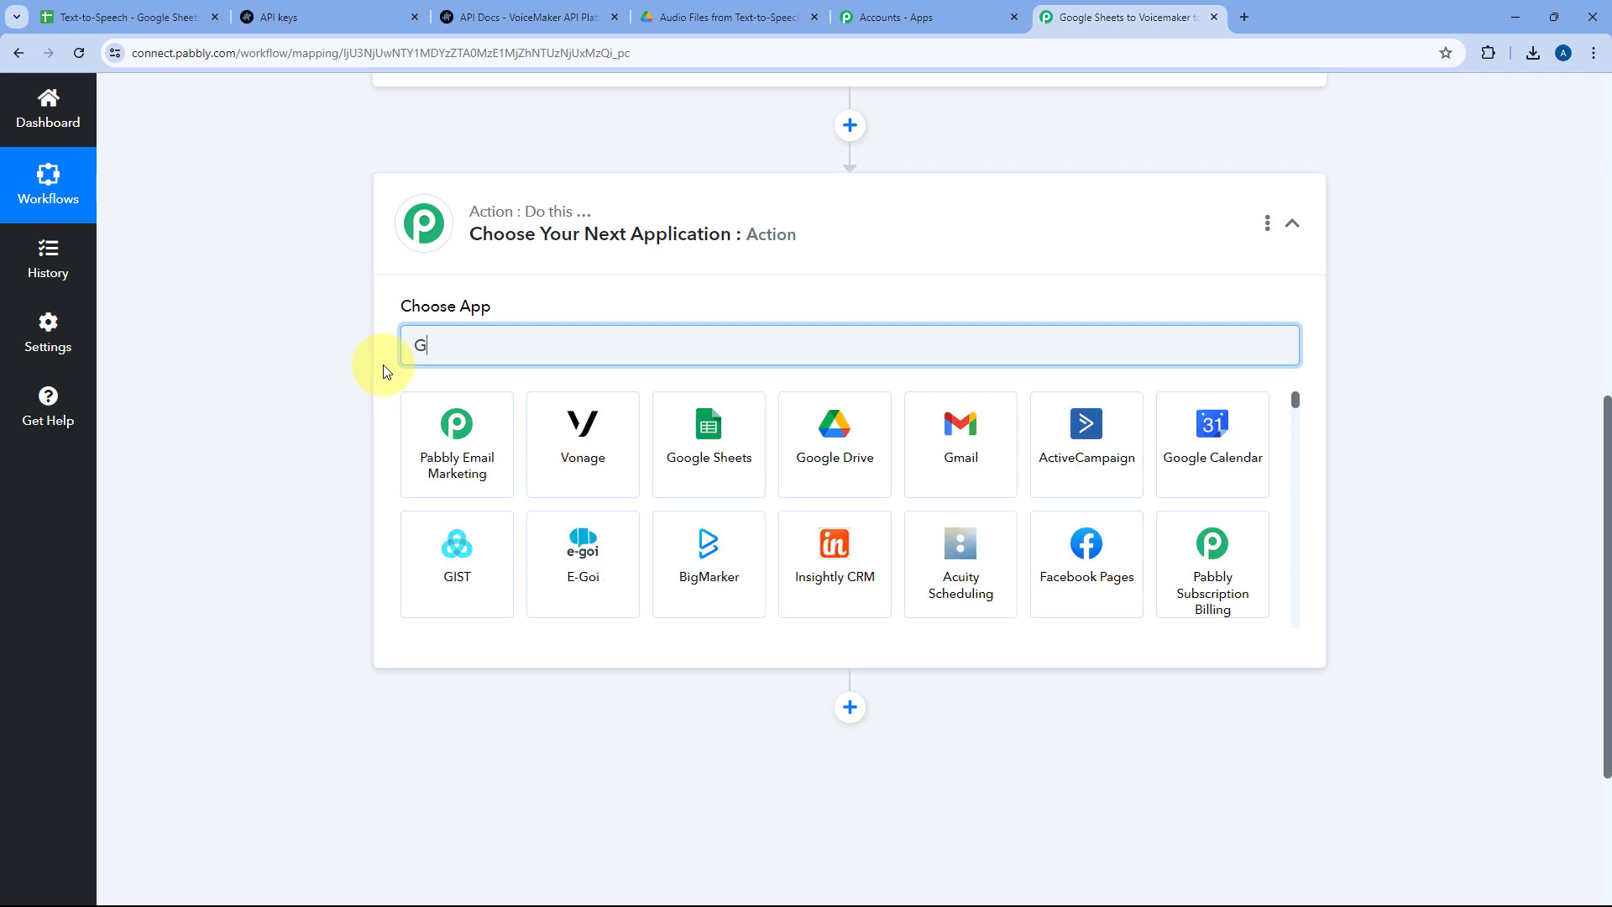
{"action": "type", "text": "oogle Drive"}
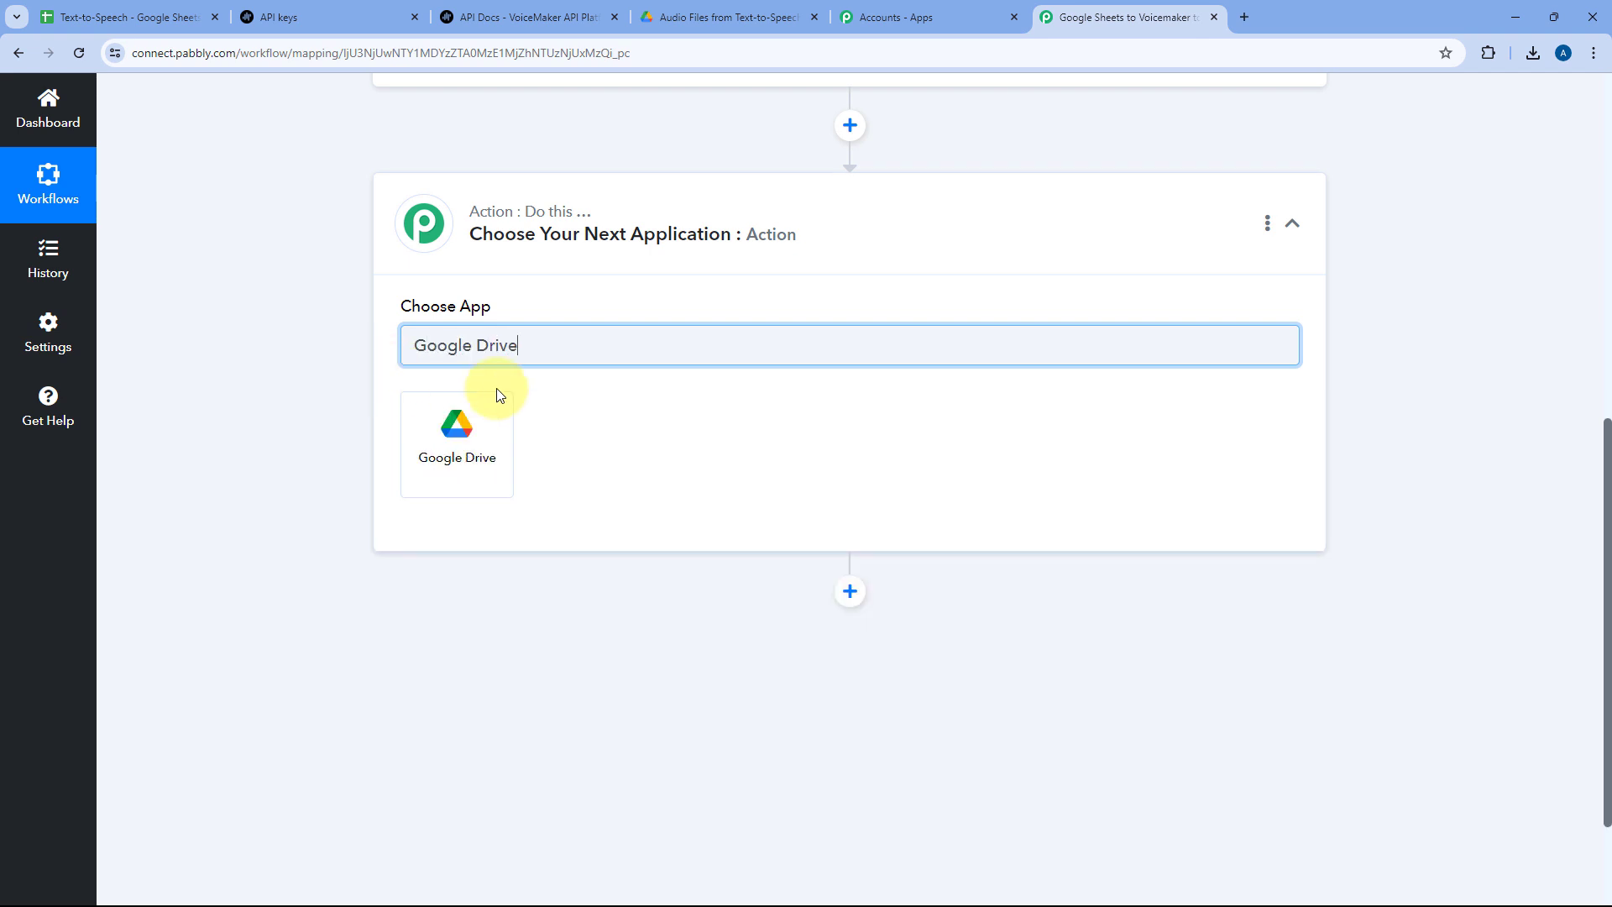
{"action": "left_click", "coordinate": [496, 411]}
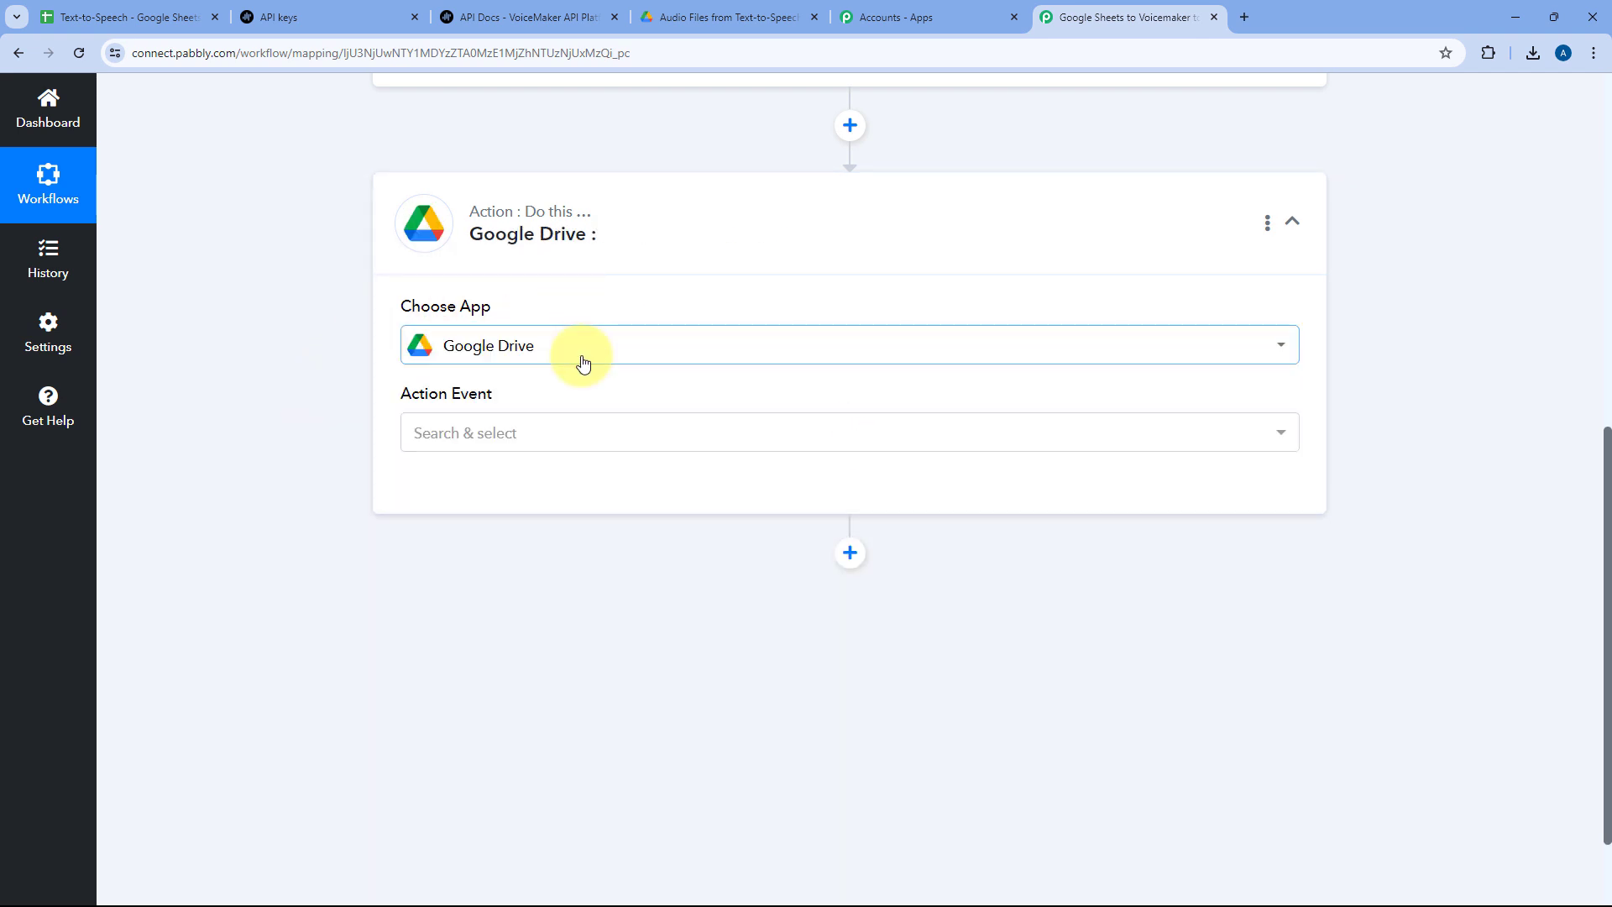
- Set the Google Drive action's event to Upload a File
{"action": "left_click", "coordinate": [537, 430]}
{"action": "scroll", "coordinate": [370, 508], "scroll_direction": "down", "scroll_amount": 1}
{"action": "scroll", "coordinate": [583, 469], "scroll_direction": "down", "scroll_amount": 9}
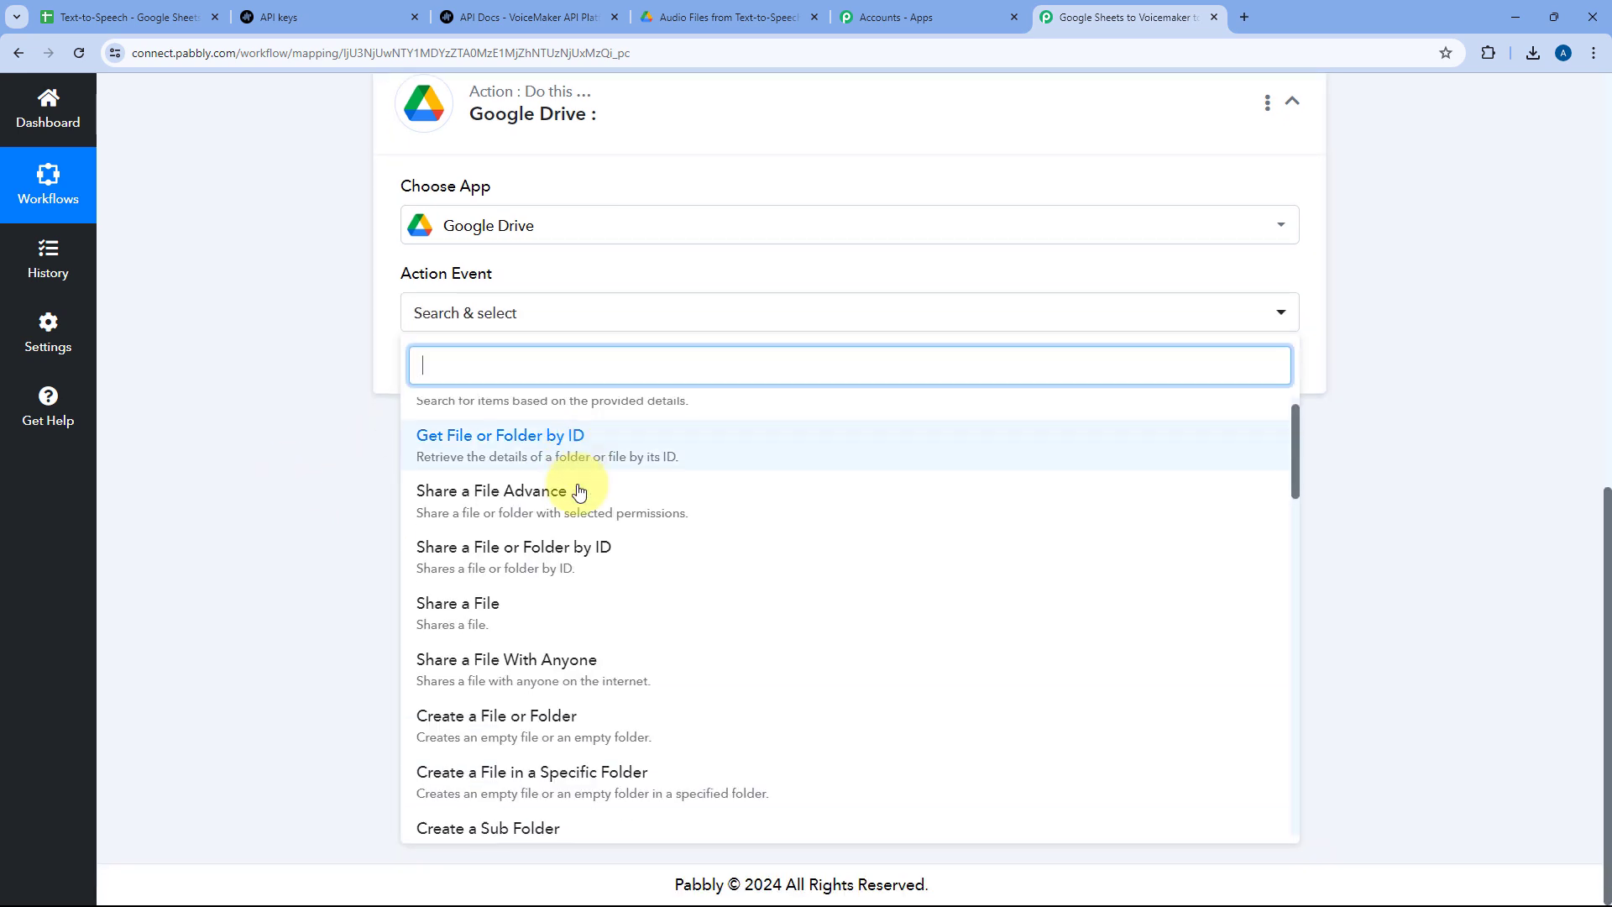
{"action": "scroll", "coordinate": [584, 469], "scroll_direction": "down", "scroll_amount": 1}
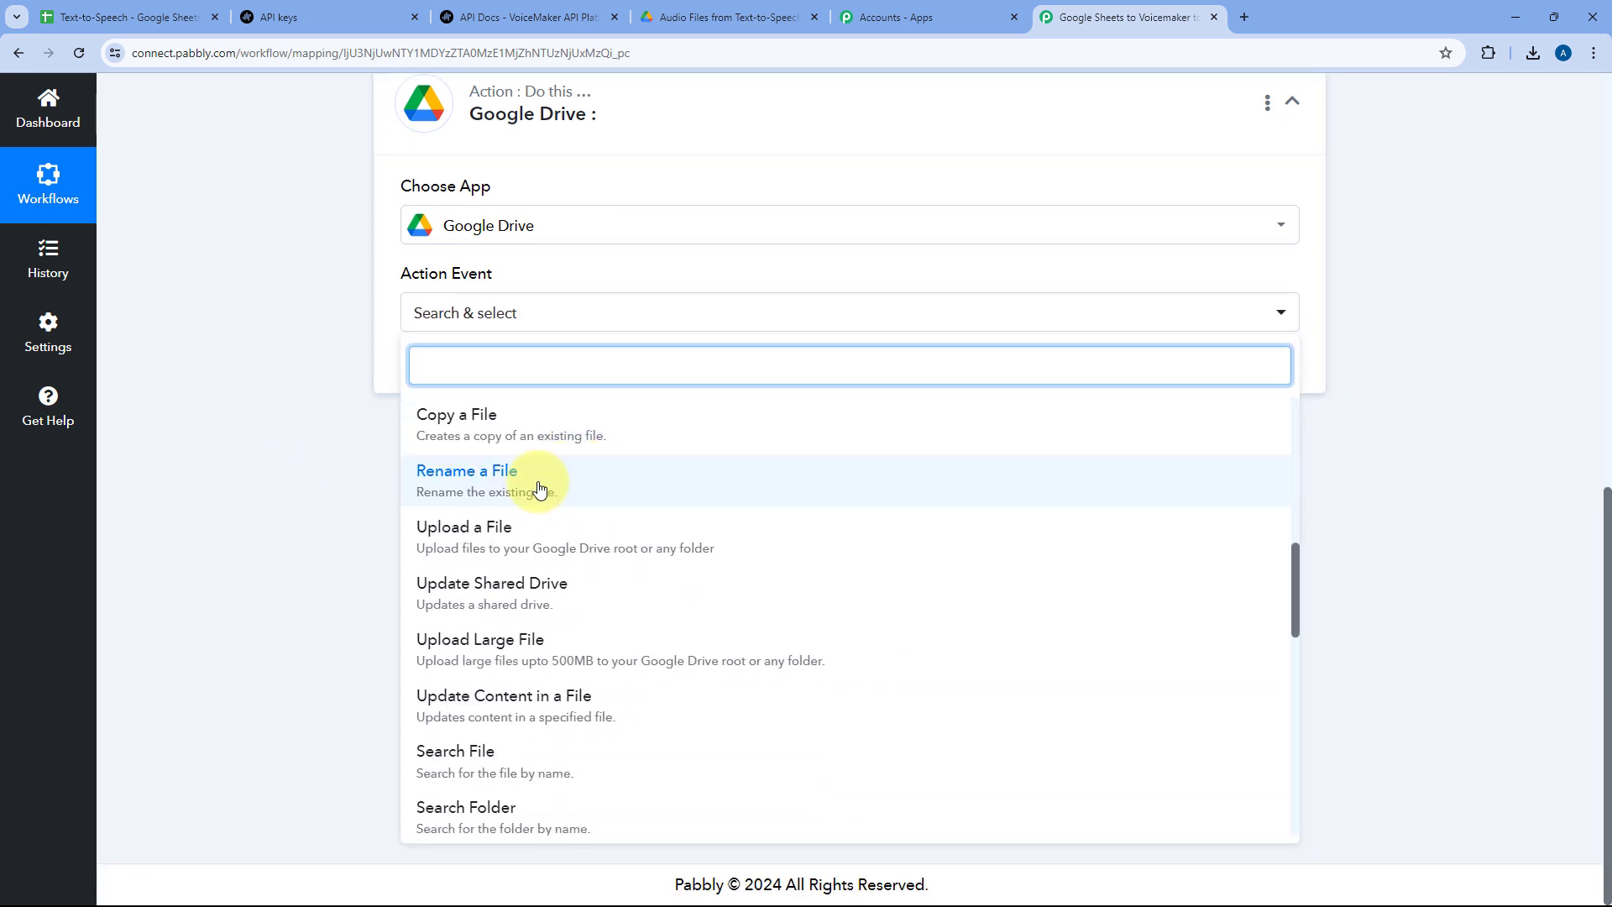
{"action": "left_click", "coordinate": [469, 533]}
- Connect the Google Drive action through a new connection, signing in with the Google account and granting Pabbly Connect Drive access
{"action": "left_click", "coordinate": [464, 374]}
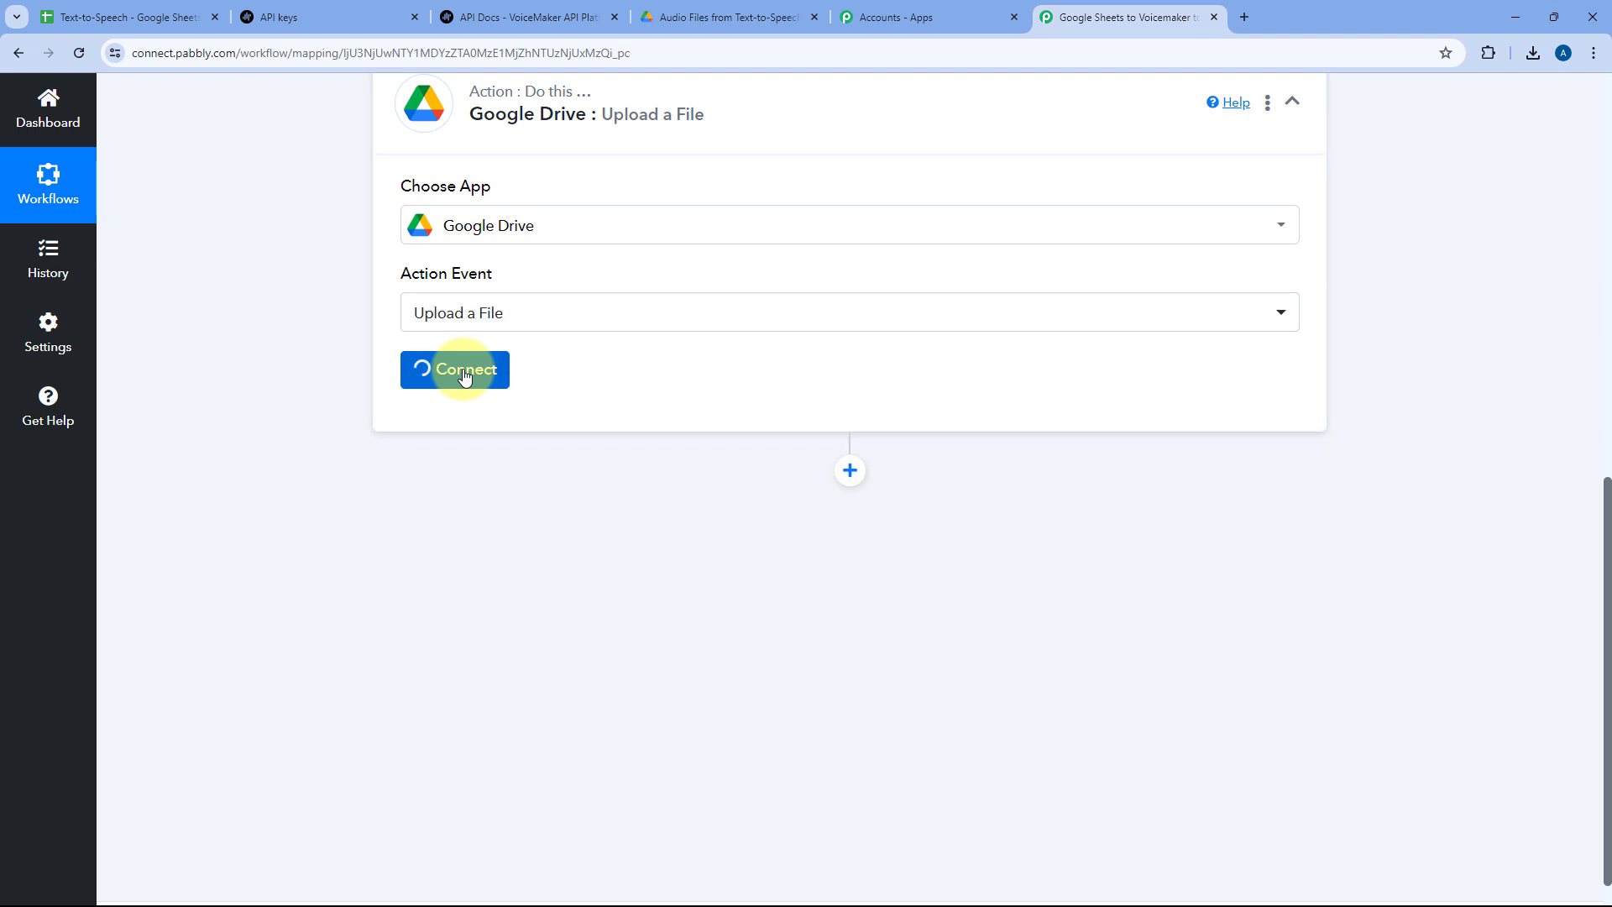
{"action": "left_click", "coordinate": [745, 288]}
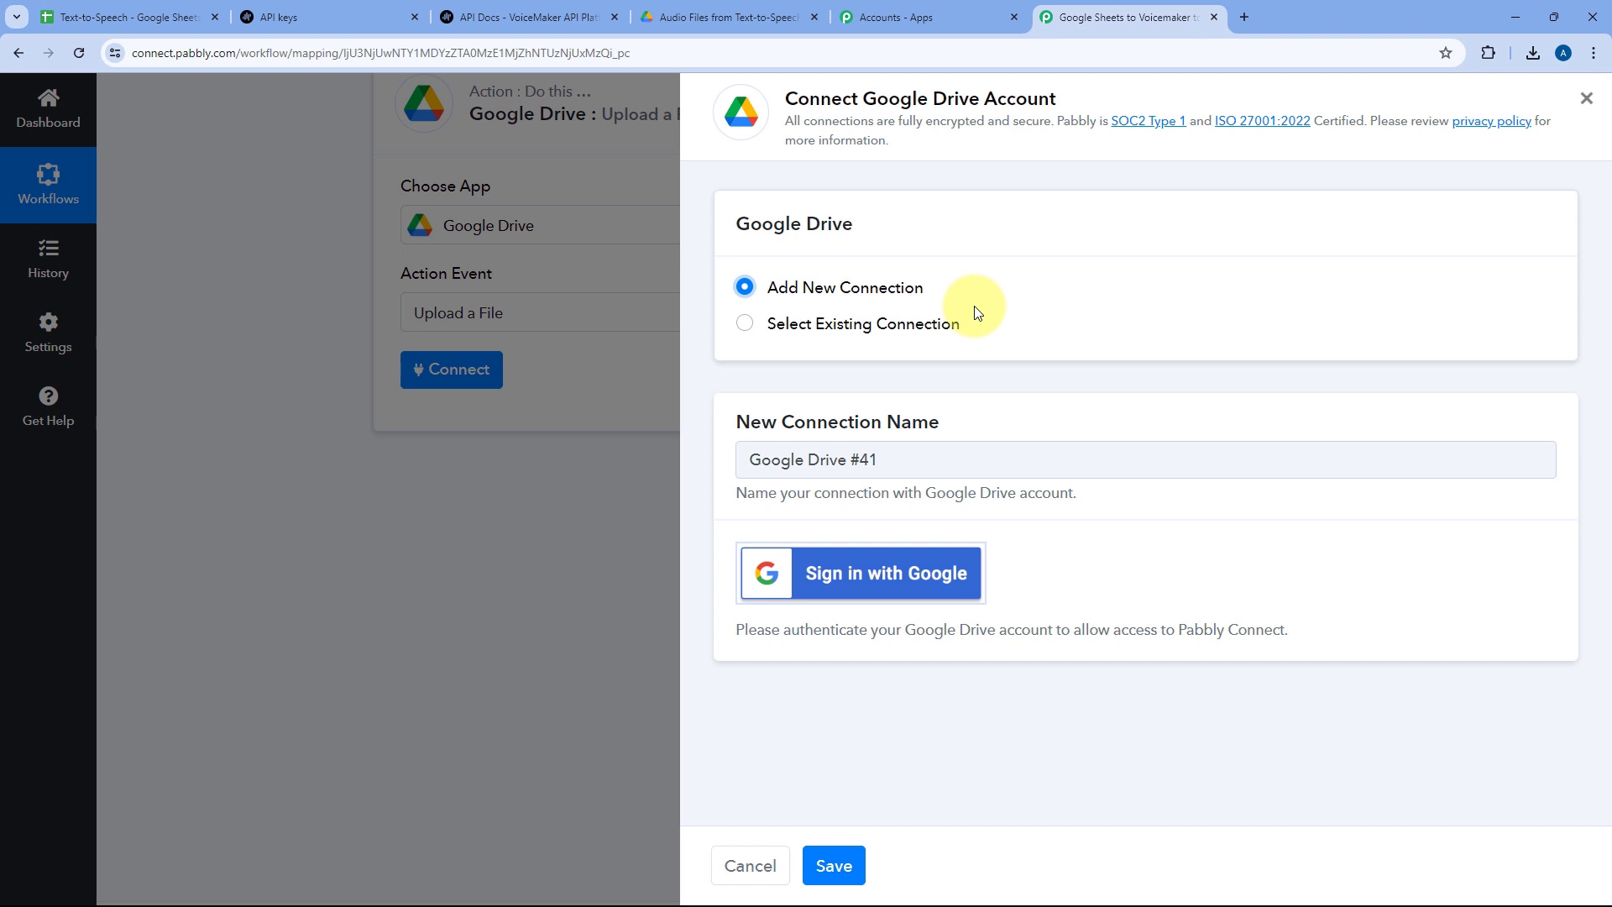
{"action": "left_click", "coordinate": [889, 578]}
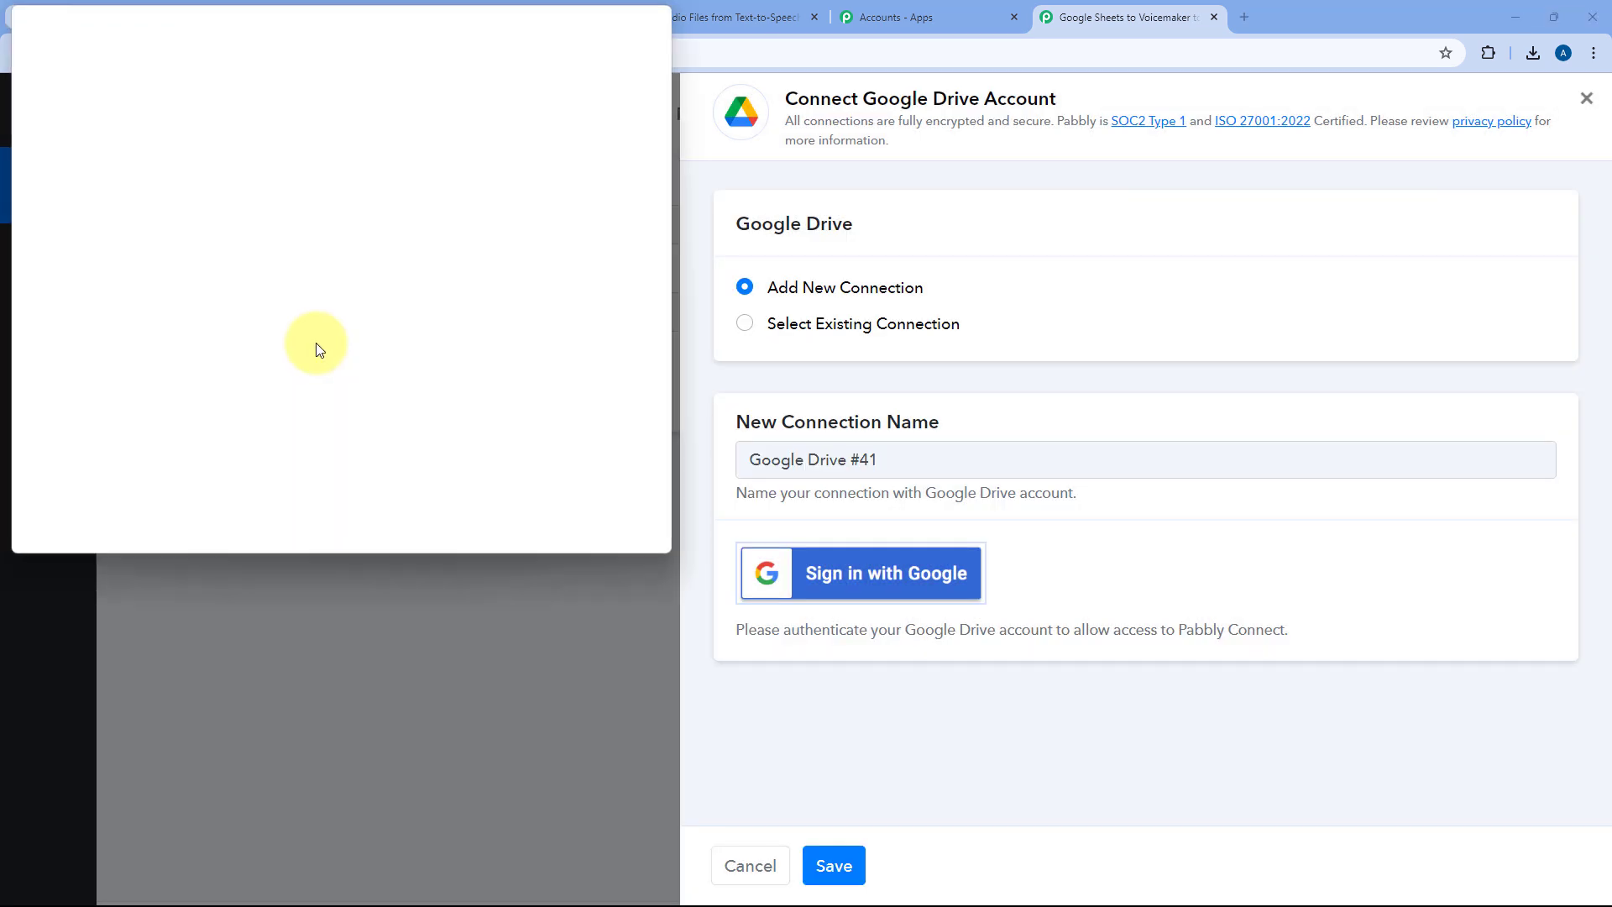
{"action": "left_click", "coordinate": [481, 180]}
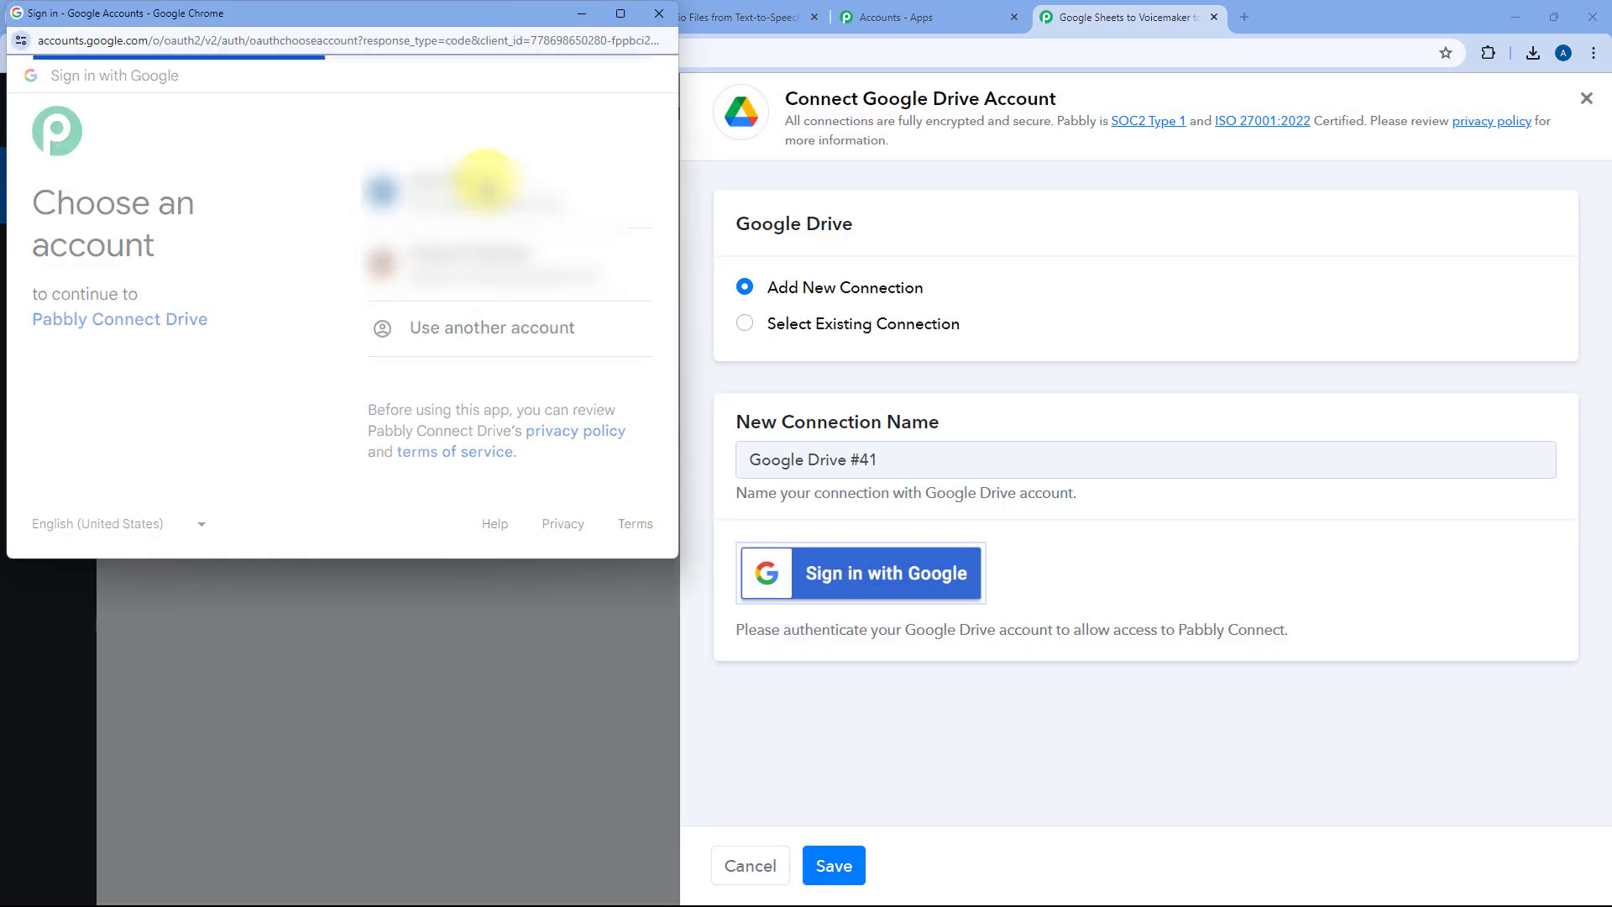
{"action": "scroll", "coordinate": [486, 180], "scroll_direction": "down", "scroll_amount": 2}
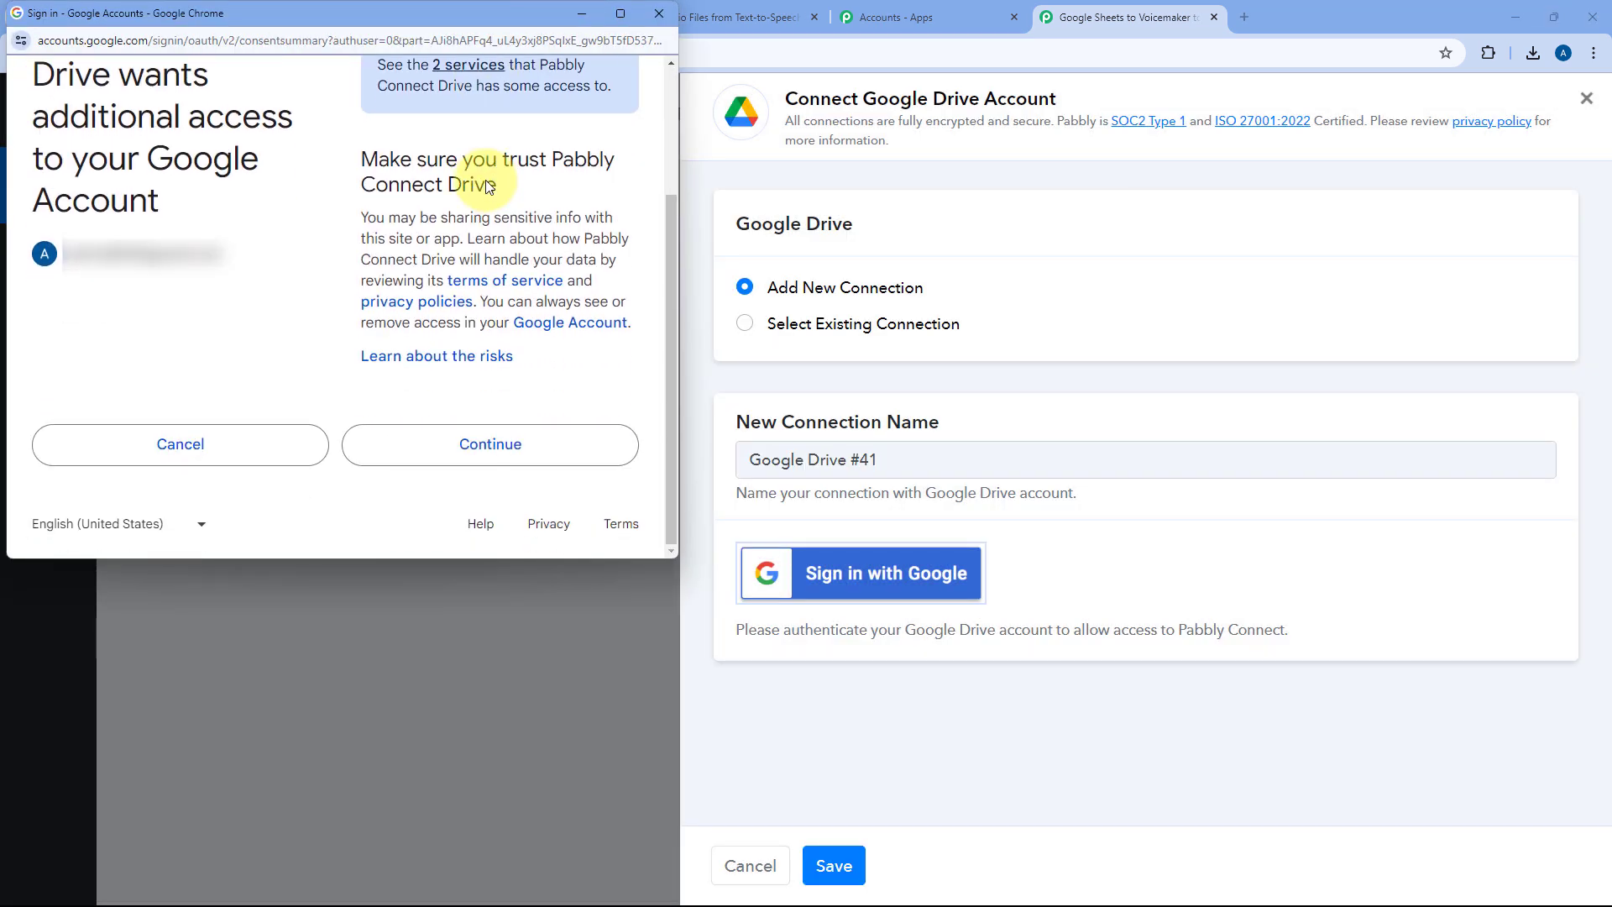
{"action": "left_click", "coordinate": [528, 430]}
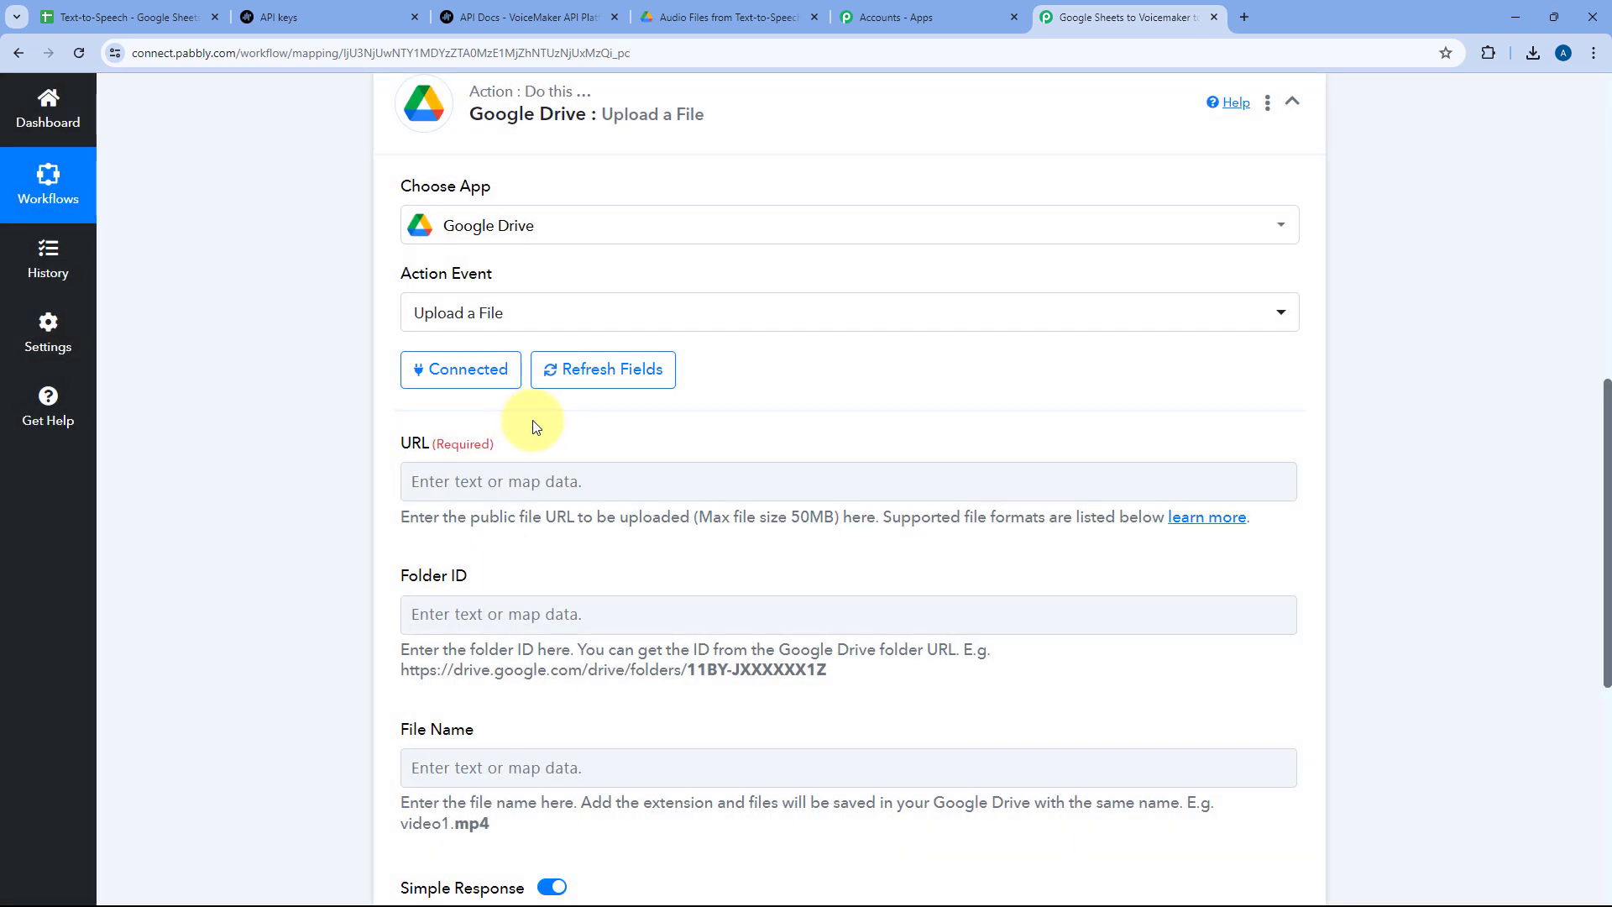
- Look over the upload fields, reopen the Voicemaker action and examine the full Path URL in its received response
{"action": "scroll", "coordinate": [538, 425], "scroll_direction": "down", "scroll_amount": 2}
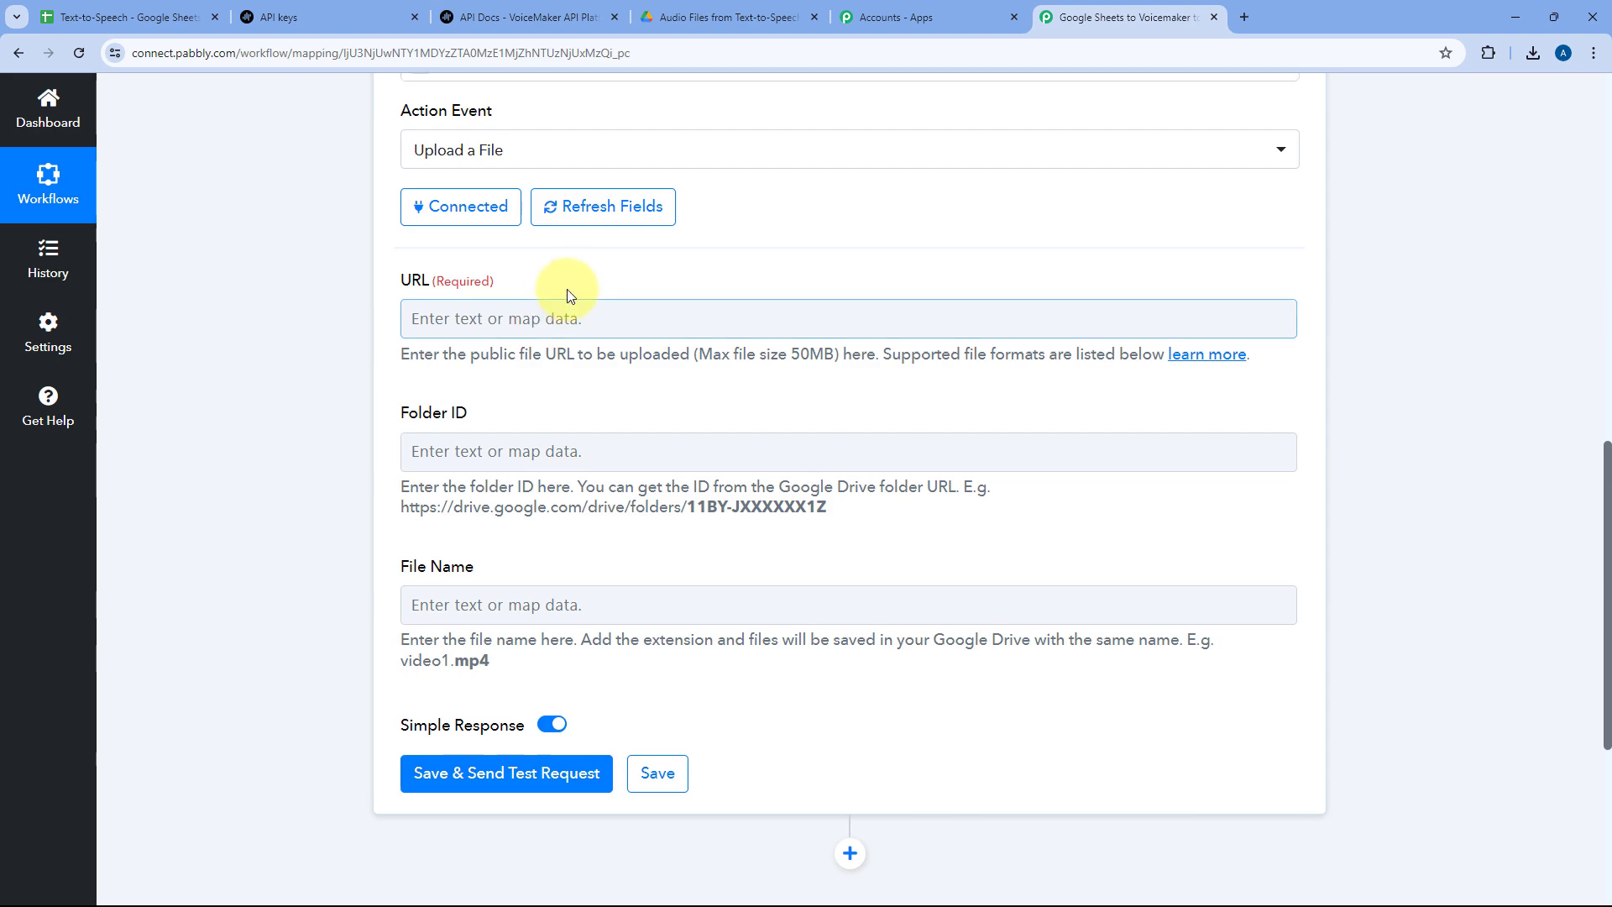
{"action": "scroll", "coordinate": [556, 294], "scroll_direction": "up", "scroll_amount": 8}
{"action": "scroll", "coordinate": [344, 481], "scroll_direction": "down", "scroll_amount": 5}
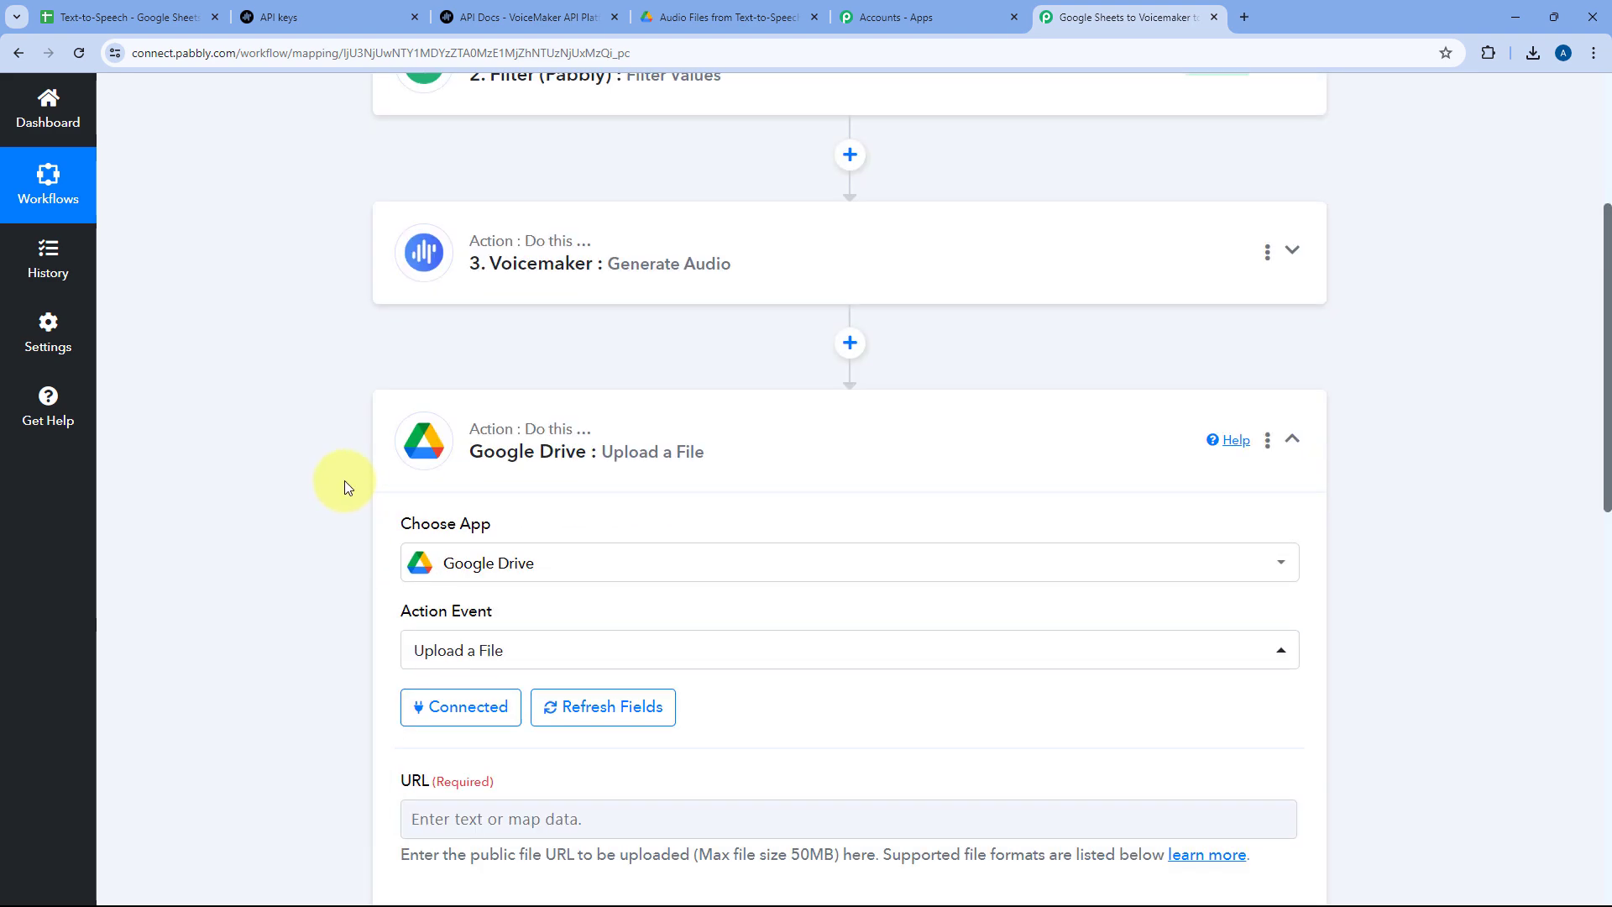
{"action": "scroll", "coordinate": [706, 108], "scroll_direction": "up", "scroll_amount": 2}
{"action": "left_click", "coordinate": [727, 207]}
{"action": "scroll", "coordinate": [317, 344], "scroll_direction": "down", "scroll_amount": 12}
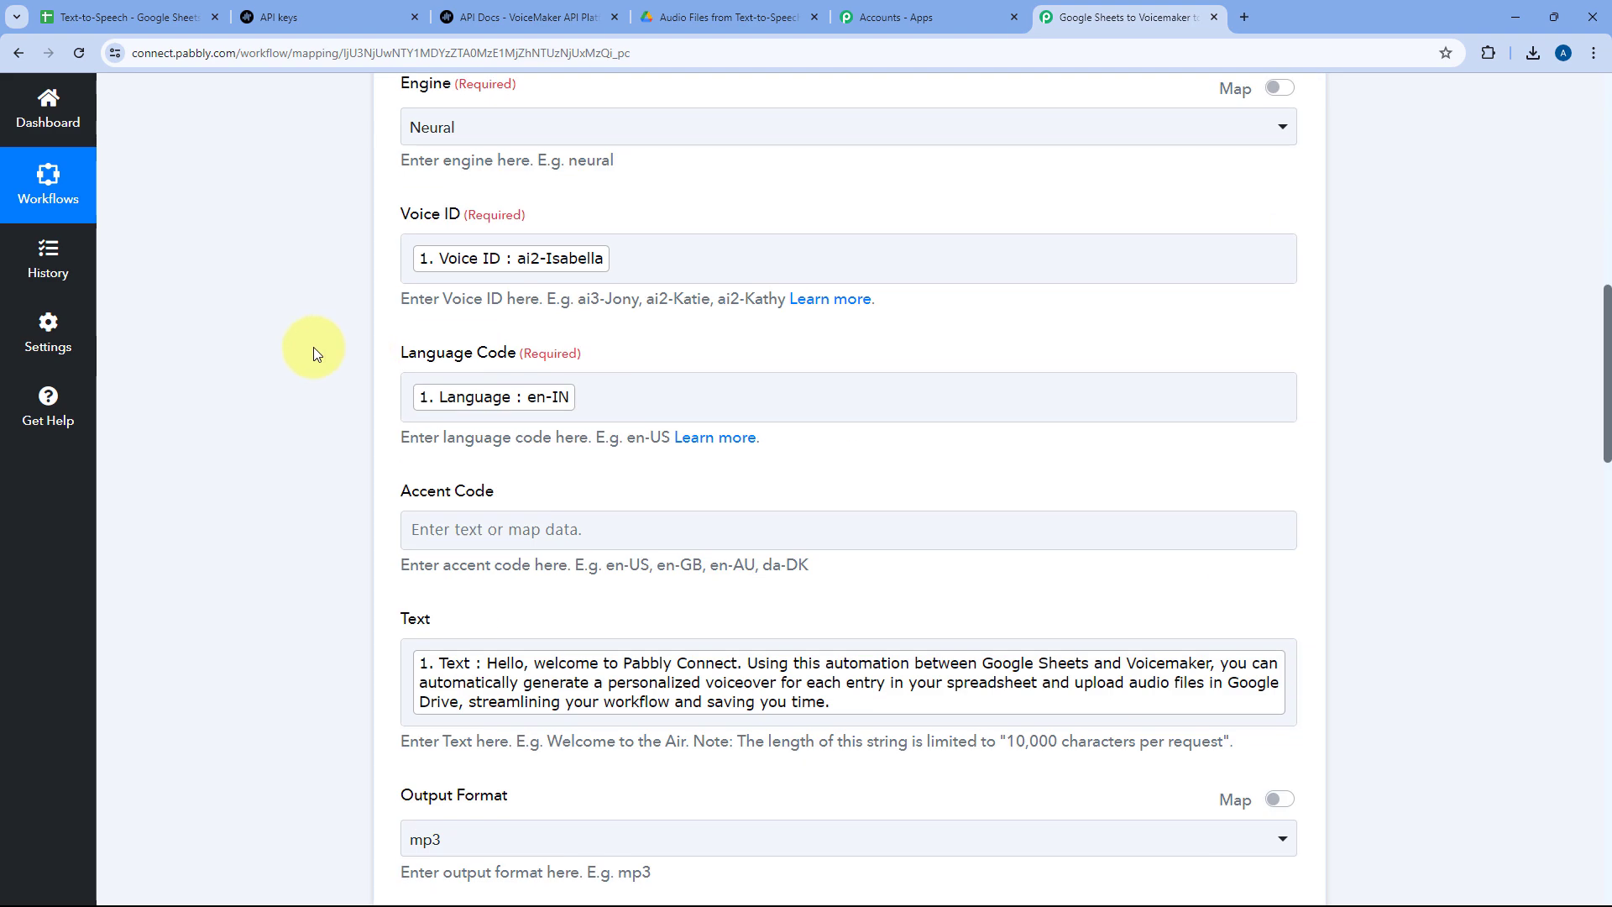
{"action": "scroll", "coordinate": [315, 340], "scroll_direction": "down", "scroll_amount": 16}
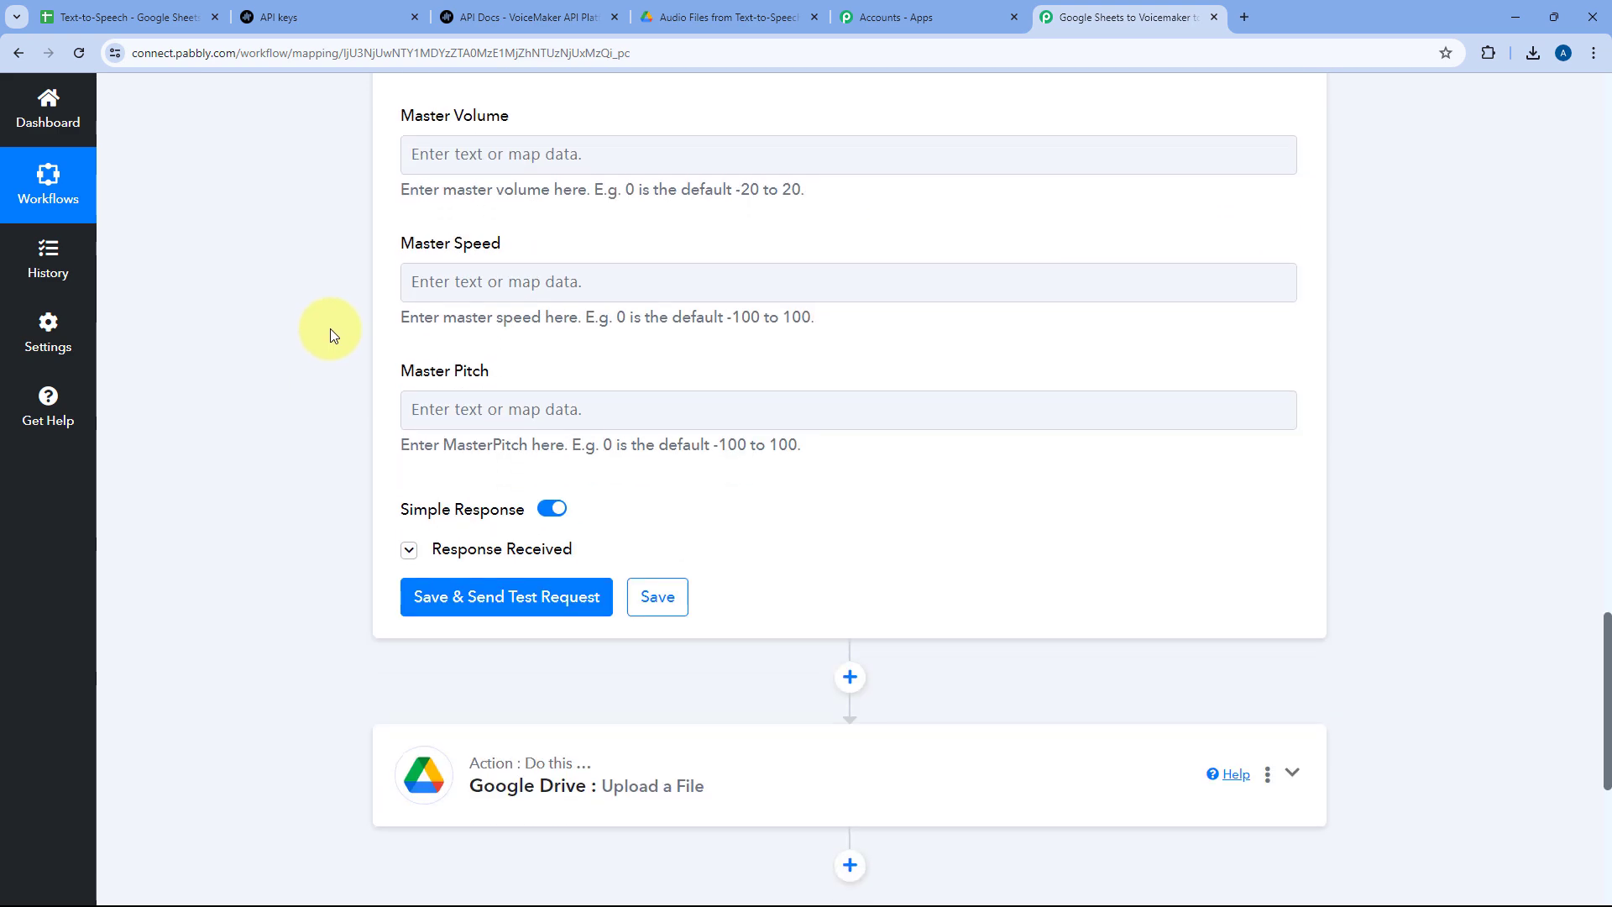
{"action": "left_click", "coordinate": [410, 256]}
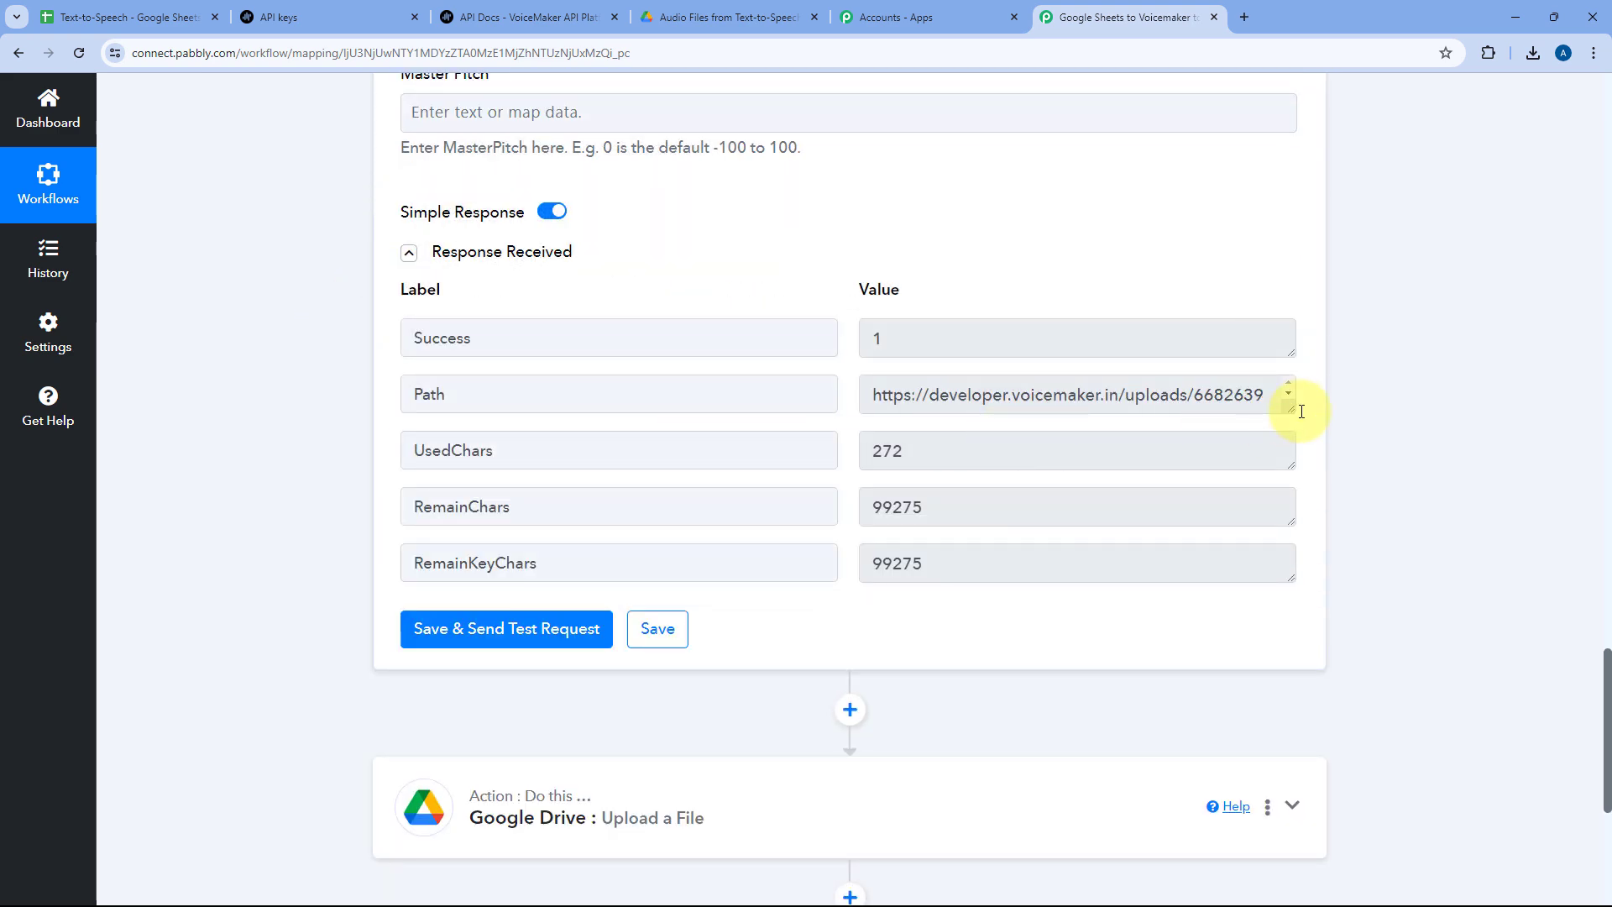
{"action": "left_click_drag", "start_coordinate": [1301, 412], "coordinate": [1292, 505]}
{"action": "left_click_drag", "start_coordinate": [1170, 425], "coordinate": [838, 385]}
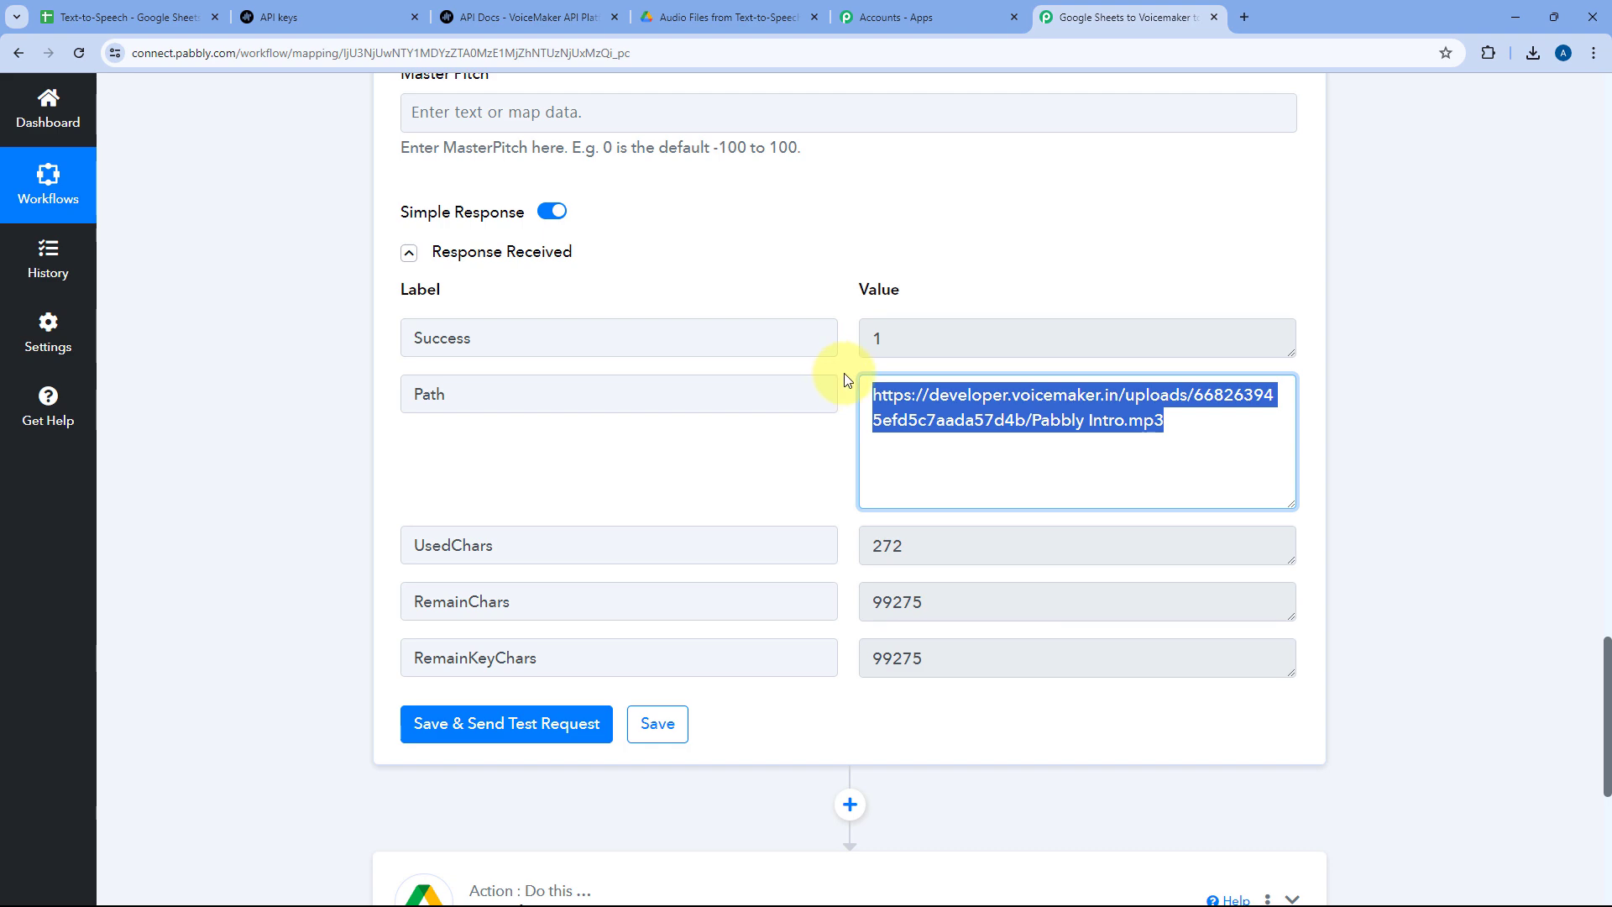
- Reopen the Google Drive action and map its URL field to the Path value from the Voicemaker step
{"action": "scroll", "coordinate": [758, 551], "scroll_direction": "down", "scroll_amount": 3}
{"action": "left_click", "coordinate": [739, 658]}
{"action": "scroll", "coordinate": [461, 414], "scroll_direction": "down", "scroll_amount": 5}
{"action": "scroll", "coordinate": [359, 391], "scroll_direction": "up", "scroll_amount": 3}
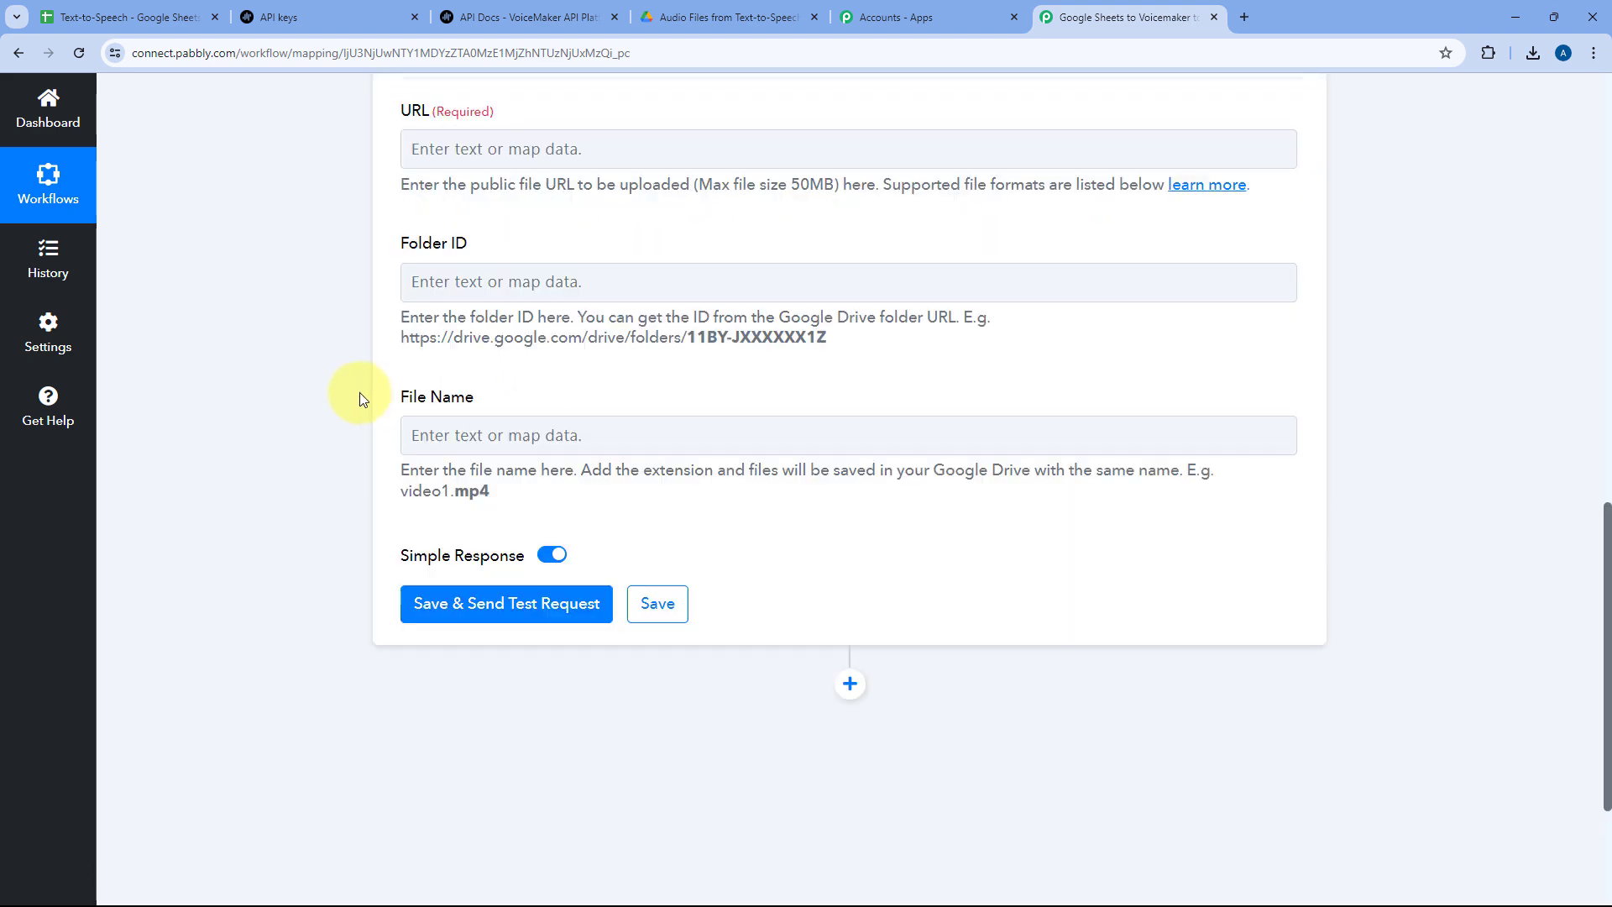
{"action": "scroll", "coordinate": [314, 405], "scroll_direction": "up", "scroll_amount": 5}
{"action": "scroll", "coordinate": [314, 405], "scroll_direction": "down", "scroll_amount": 4}
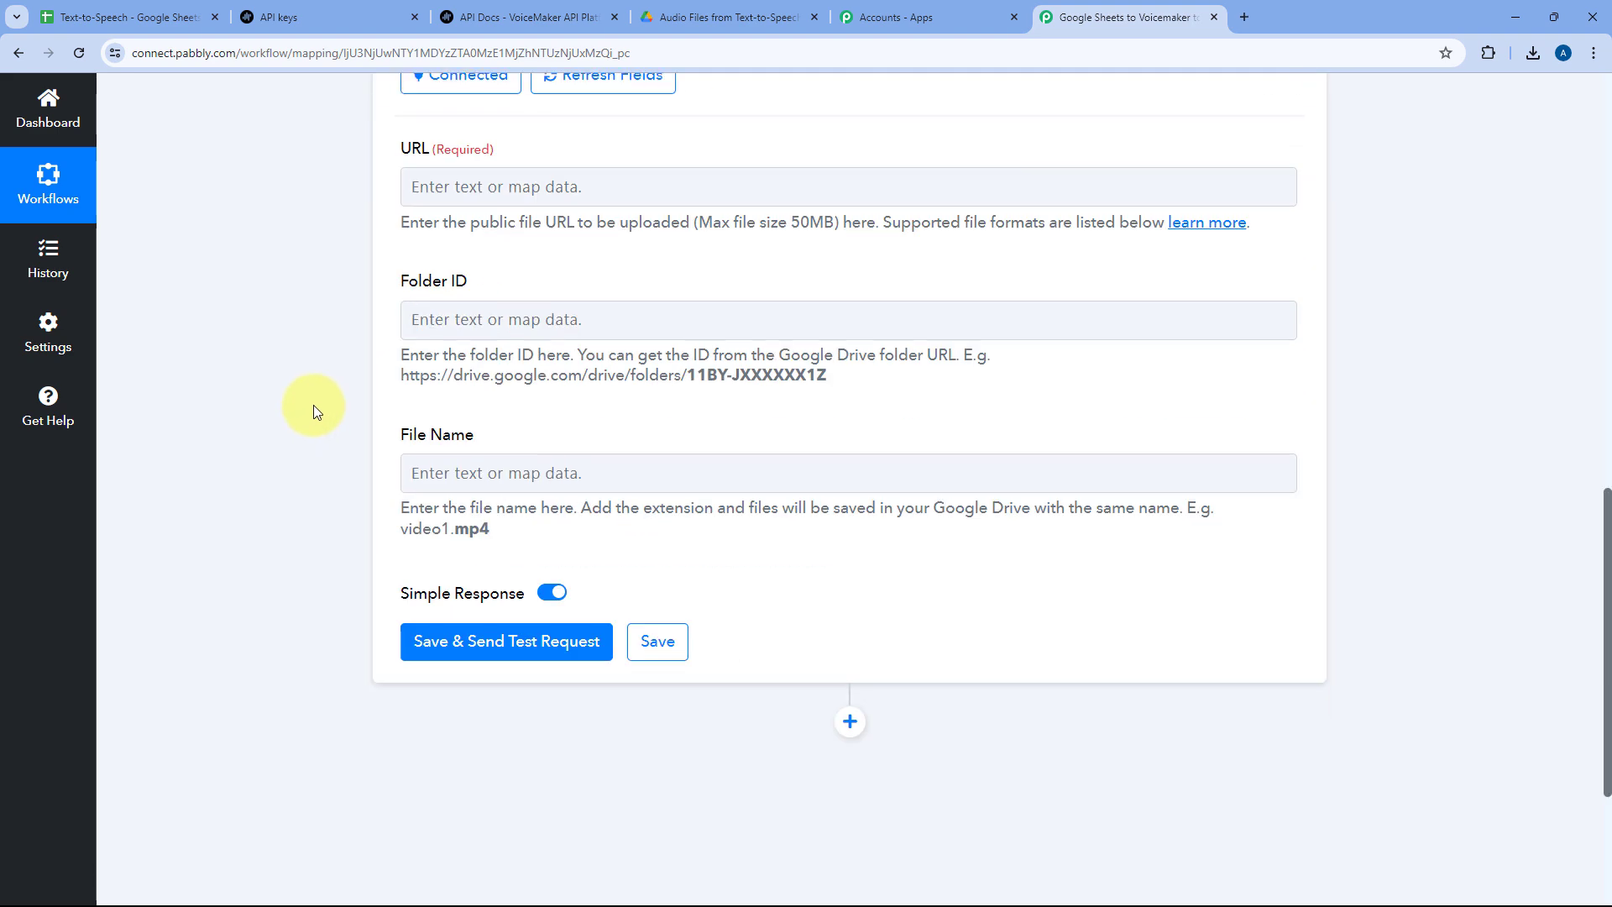
{"action": "left_click", "coordinate": [467, 188]}
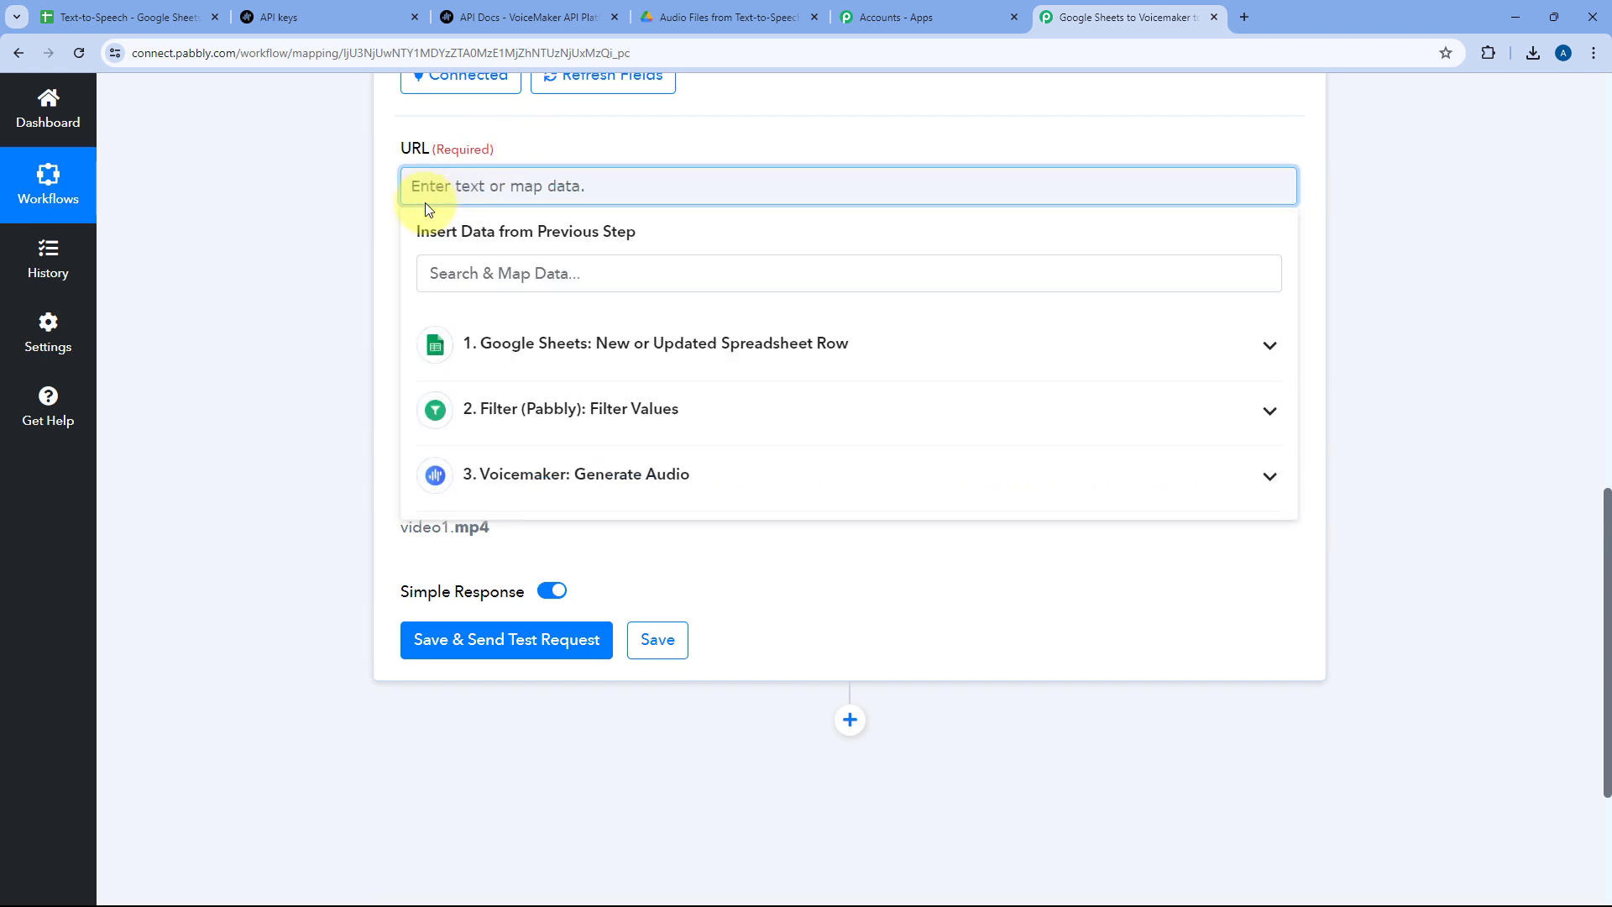
{"action": "left_click", "coordinate": [590, 475]}
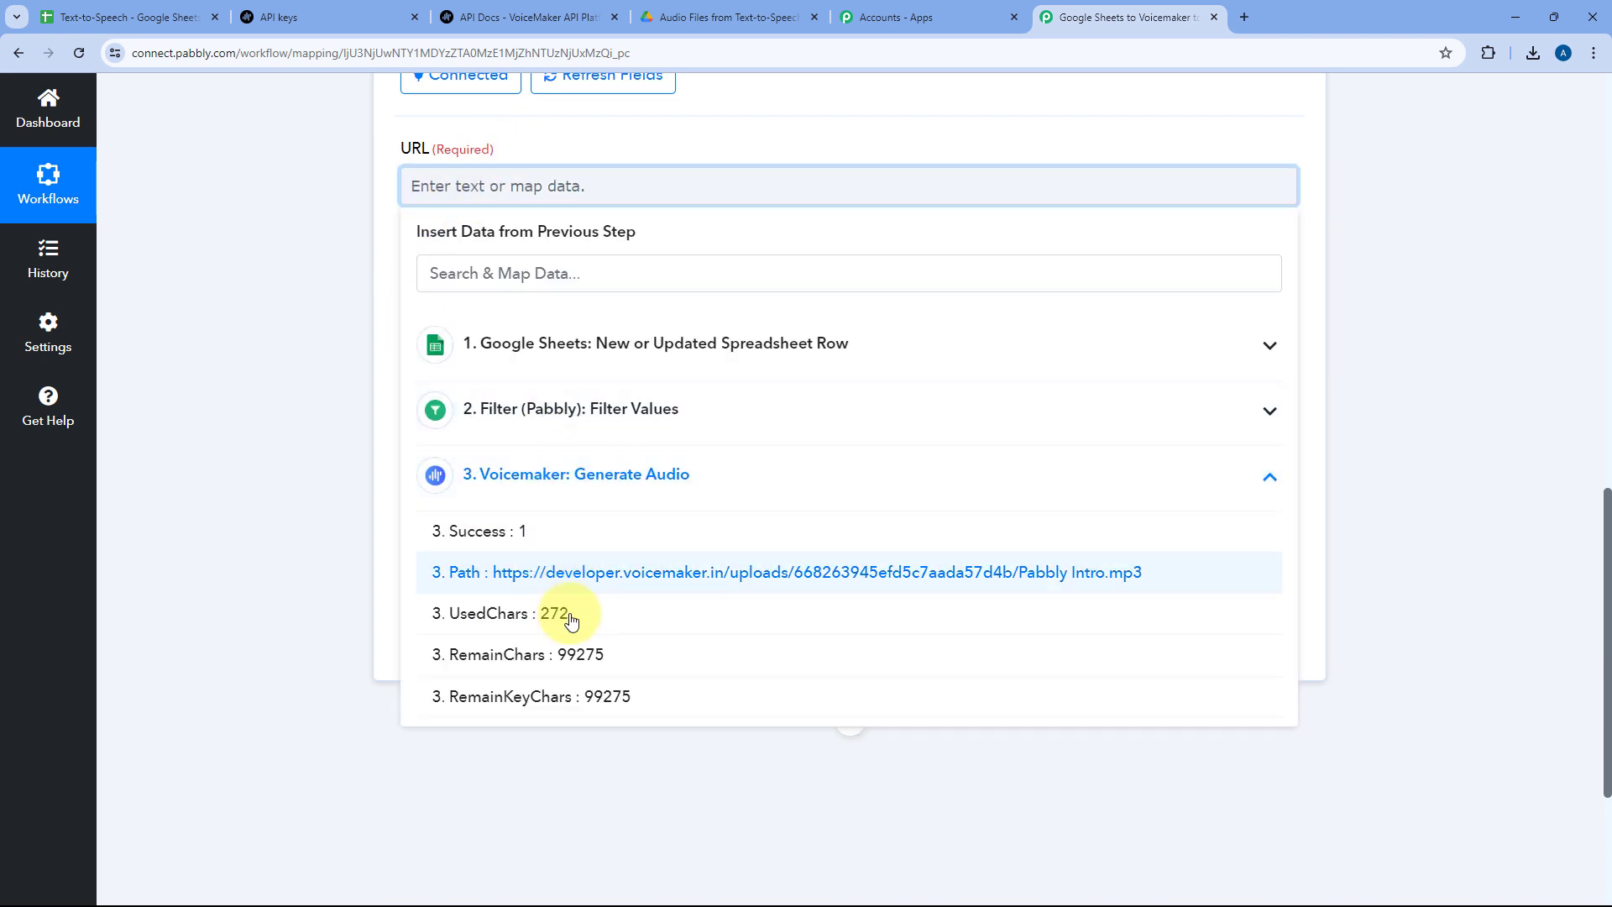
{"action": "left_click", "coordinate": [590, 572]}
{"action": "left_click", "coordinate": [366, 254]}
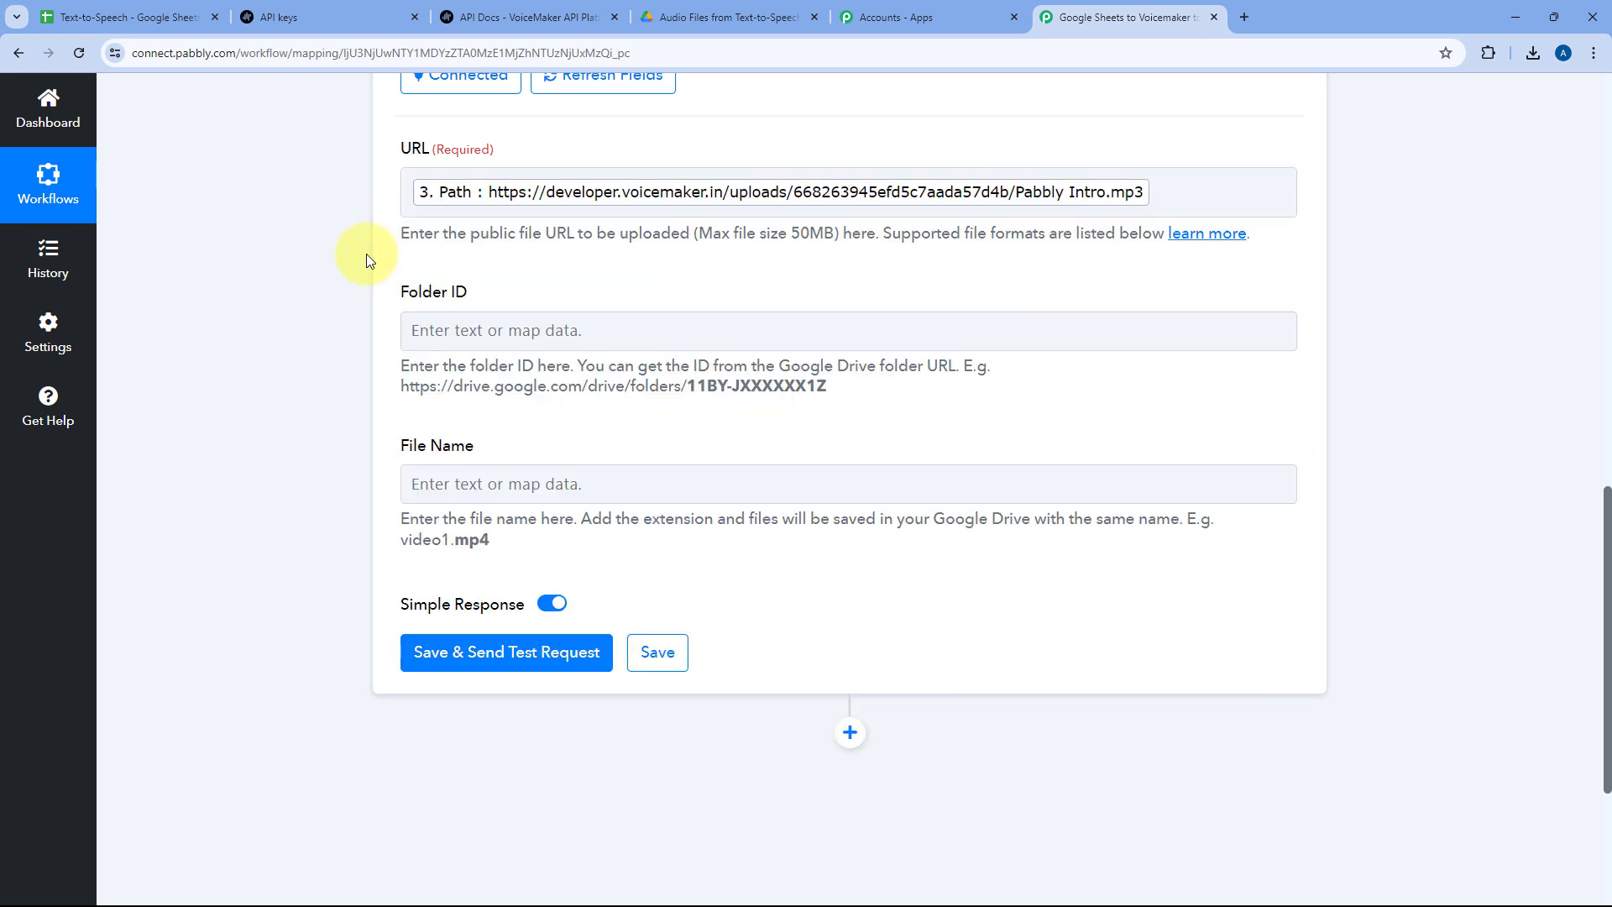
- Switch to the empty audio files folder in Google Drive and copy the folder ID from its web address
{"action": "left_click", "coordinate": [504, 331]}
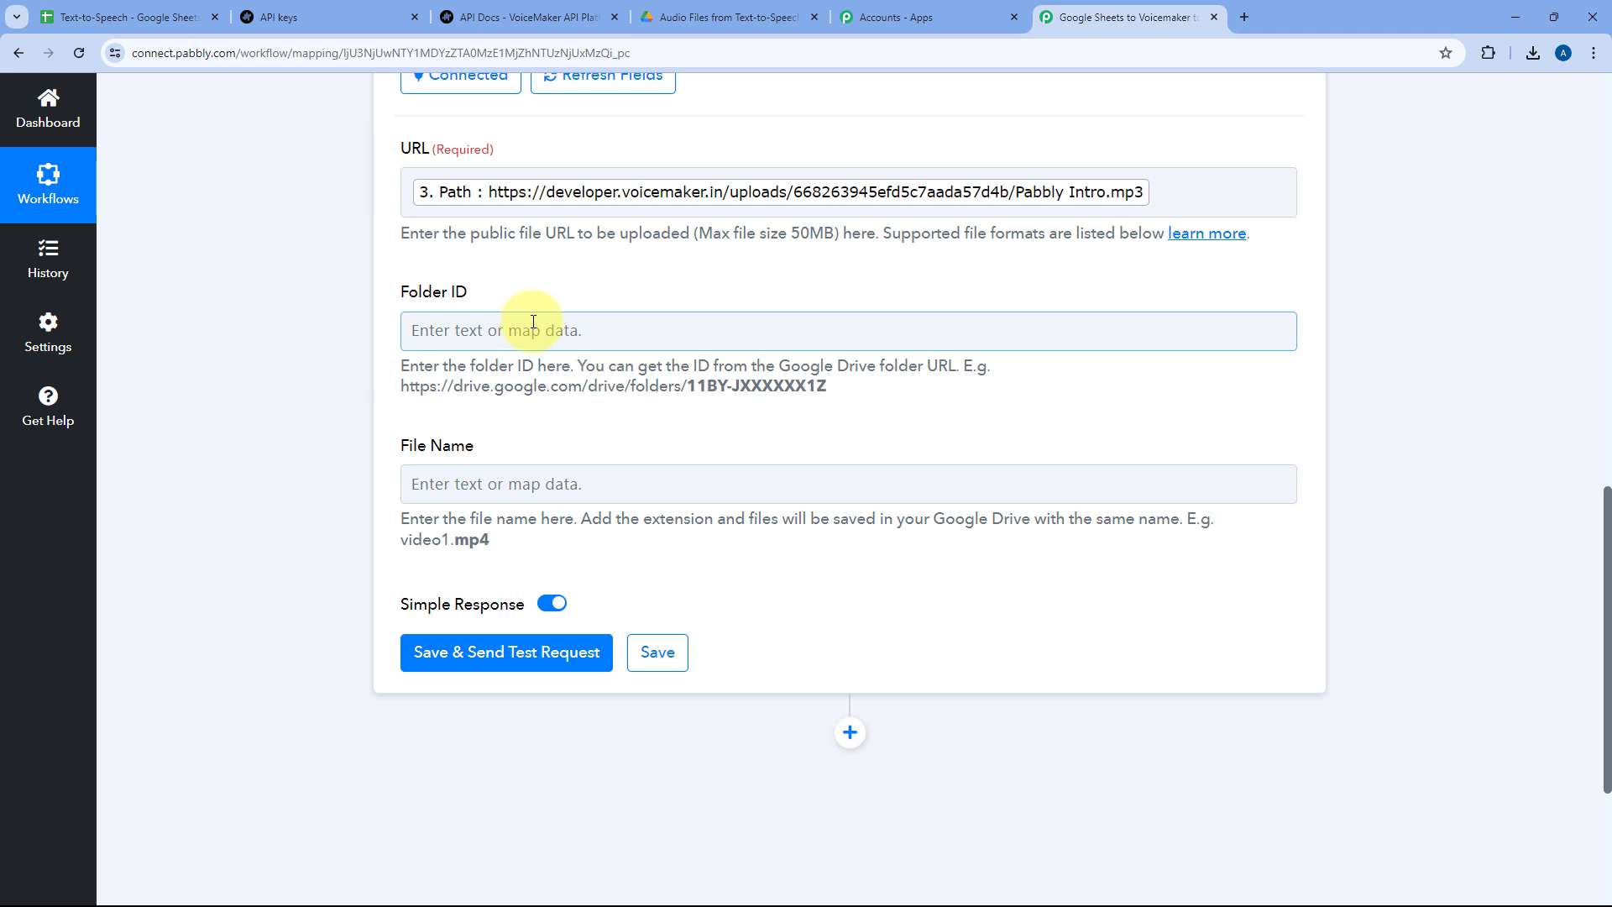
{"action": "left_click", "coordinate": [722, 17]}
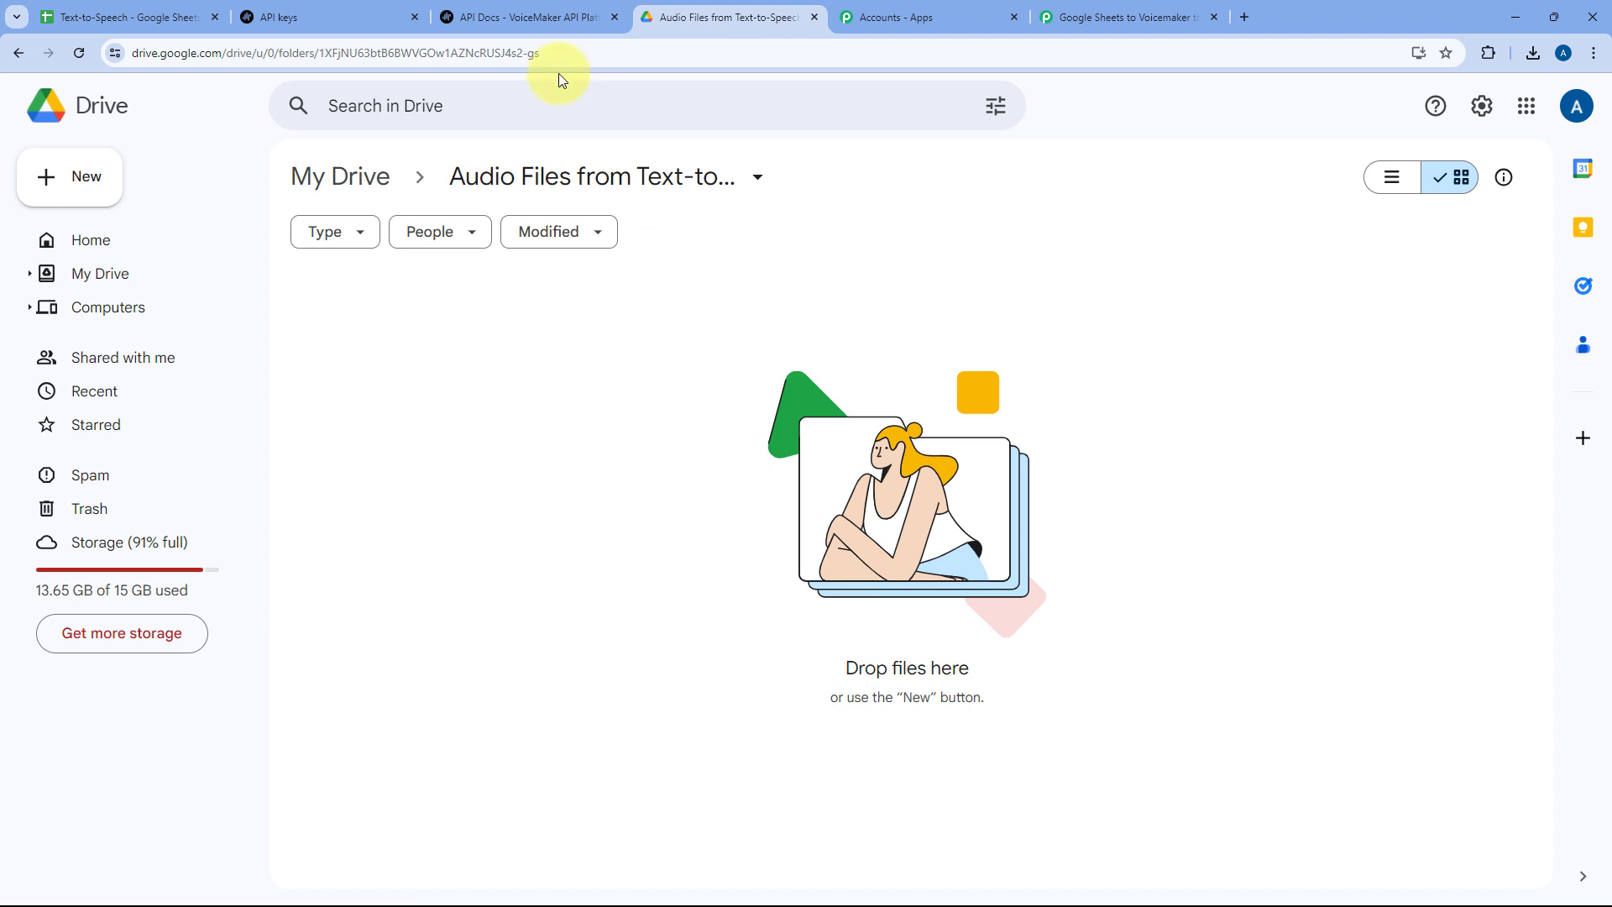
{"action": "double_click", "coordinate": [536, 53]}
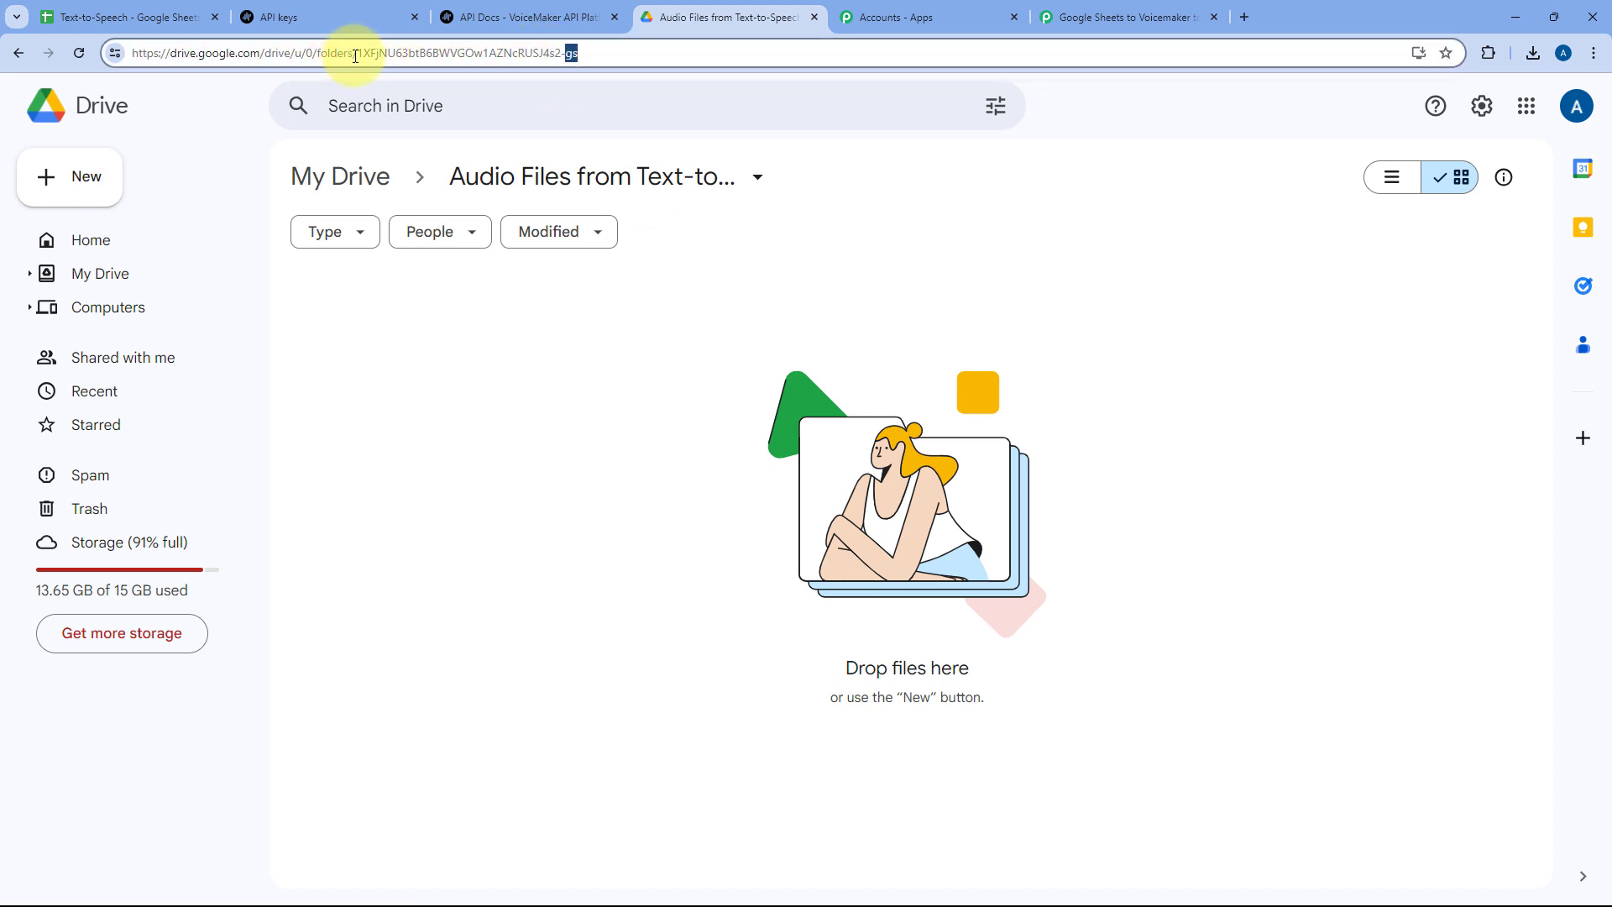
{"action": "left_click_drag", "start_coordinate": [356, 53], "coordinate": [579, 54]}
{"action": "left_click", "coordinate": [432, 53]}
{"action": "right_click", "coordinate": [505, 57]}
{"action": "left_click", "coordinate": [579, 208]}
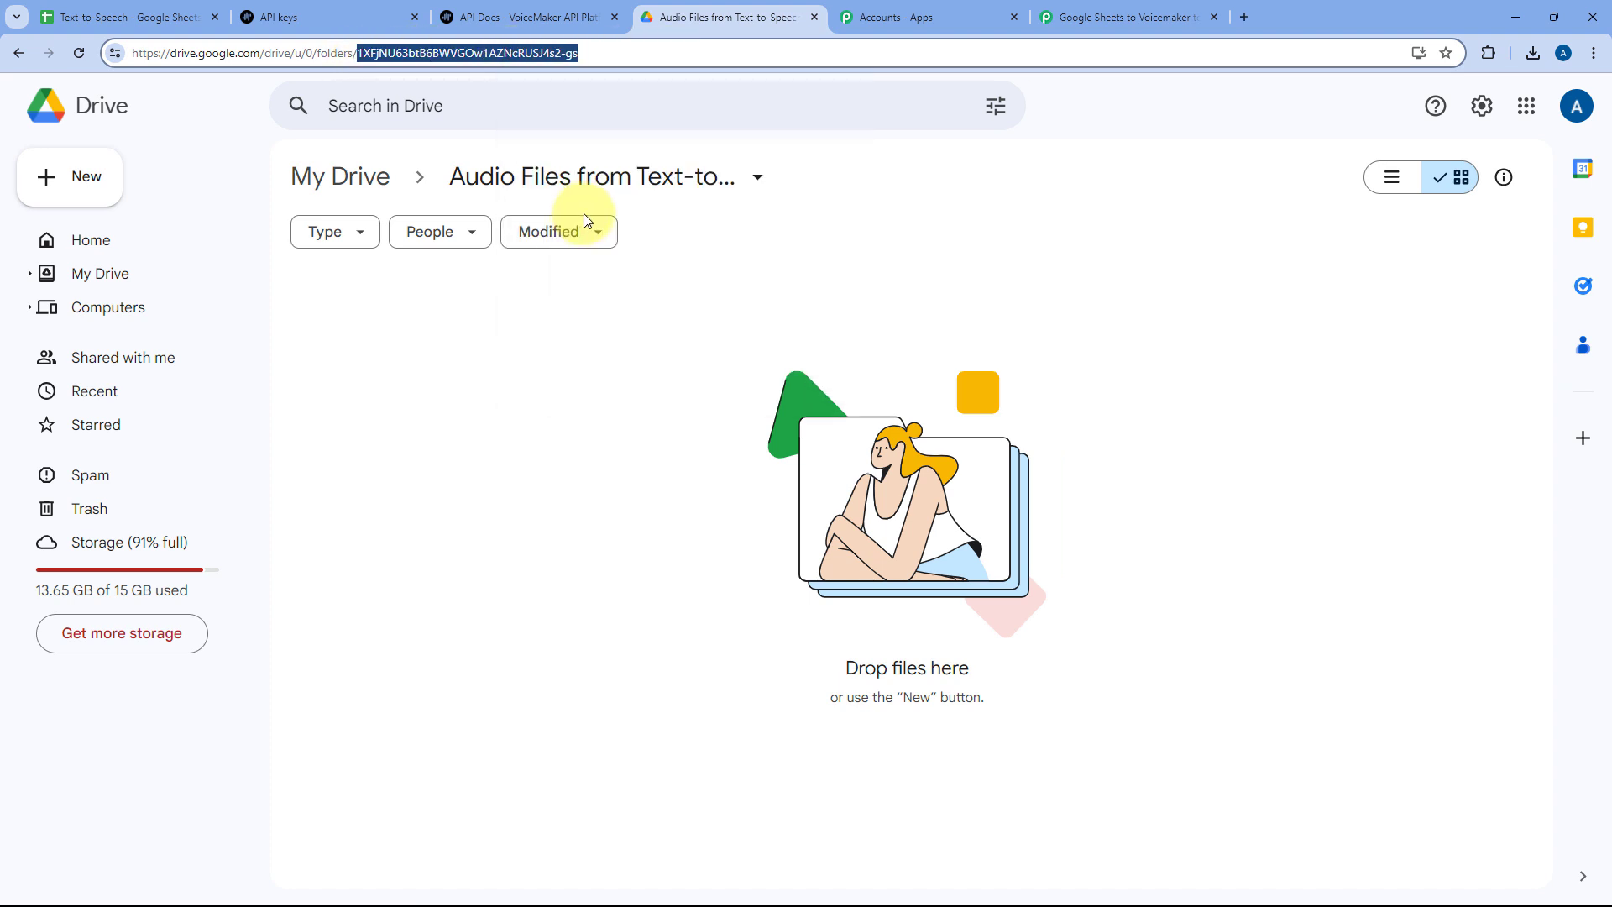
{"action": "left_click", "coordinate": [637, 277]}
- Return to the Pabbly workflow and paste the copied ID as the upload action's Folder ID
{"action": "left_click", "coordinate": [1125, 17]}
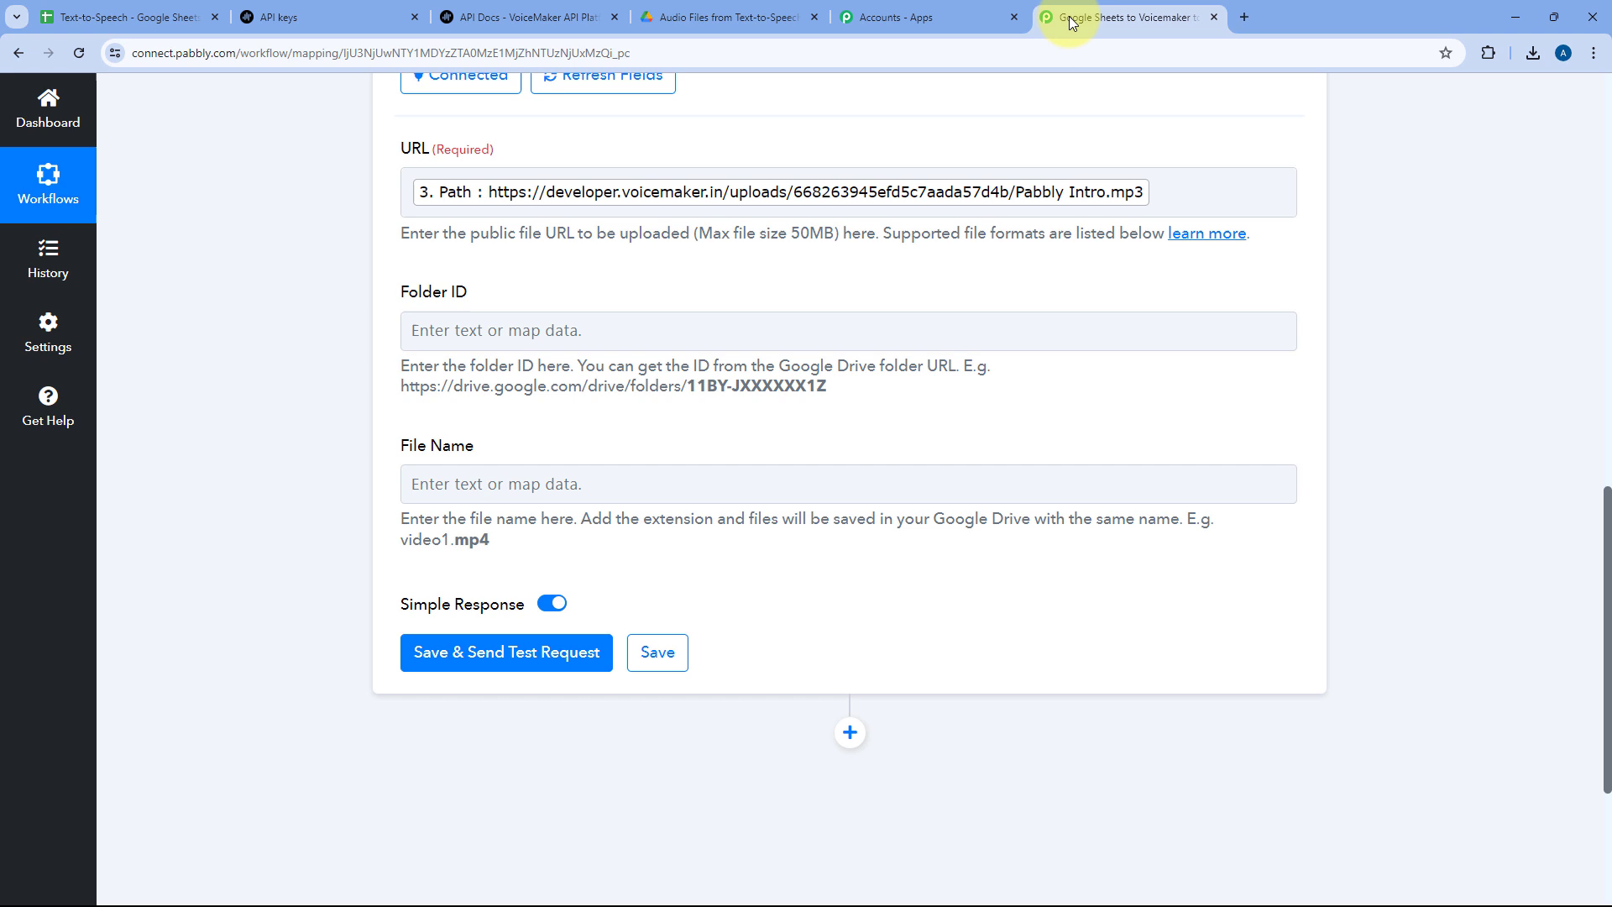
{"action": "right_click", "coordinate": [528, 321]}
{"action": "left_click", "coordinate": [598, 515]}
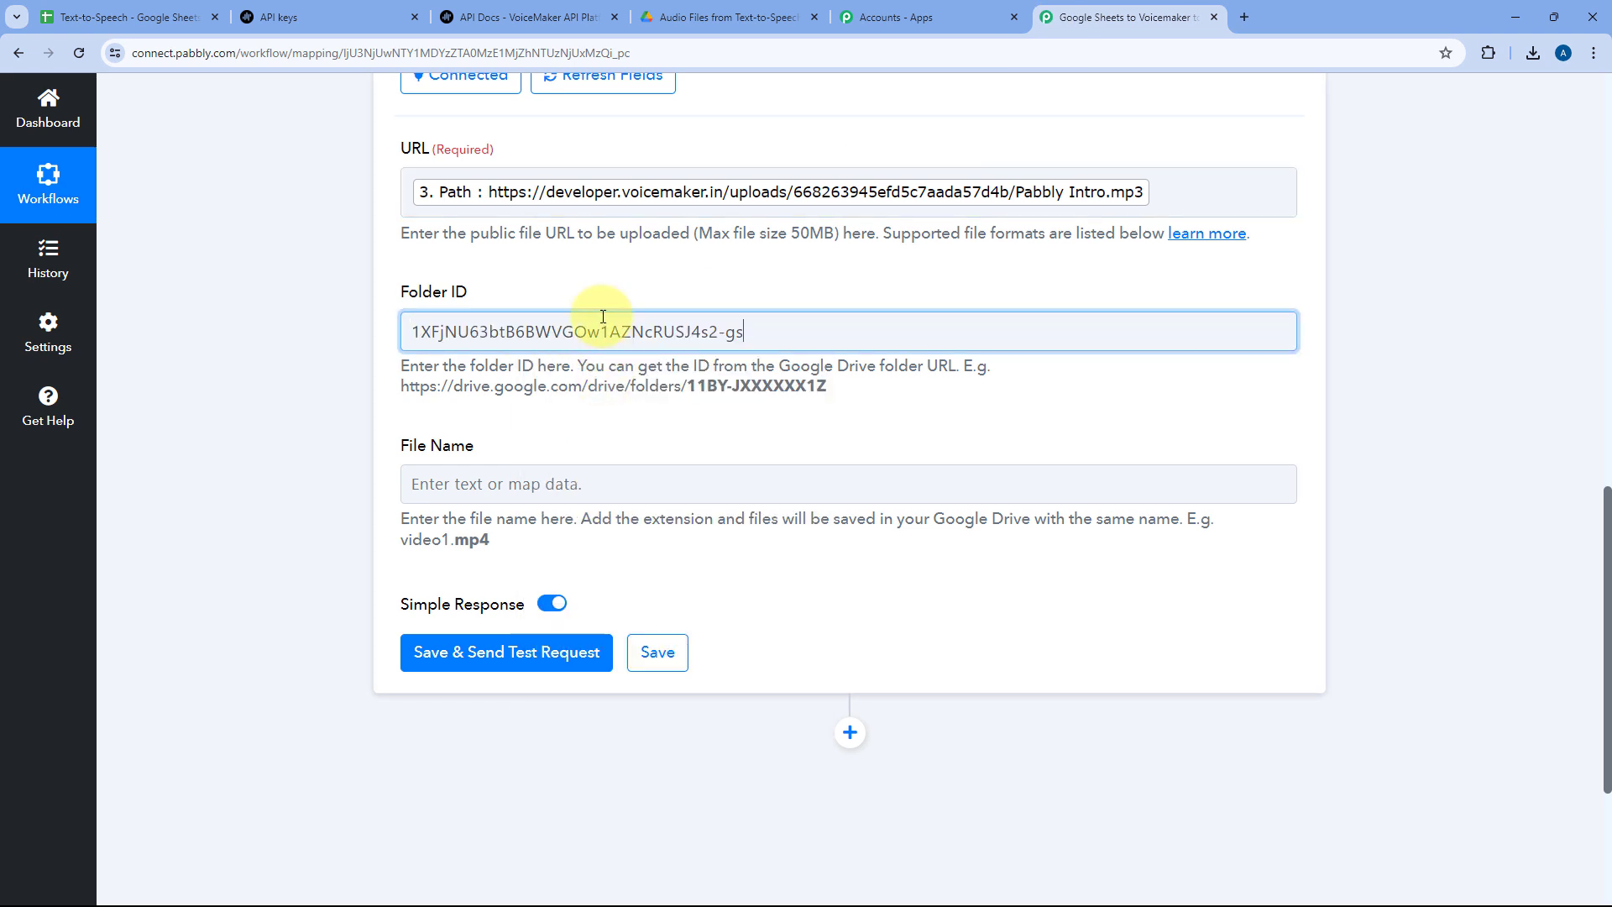
{"action": "left_click", "coordinate": [654, 338]}
{"action": "left_click", "coordinate": [647, 288]}
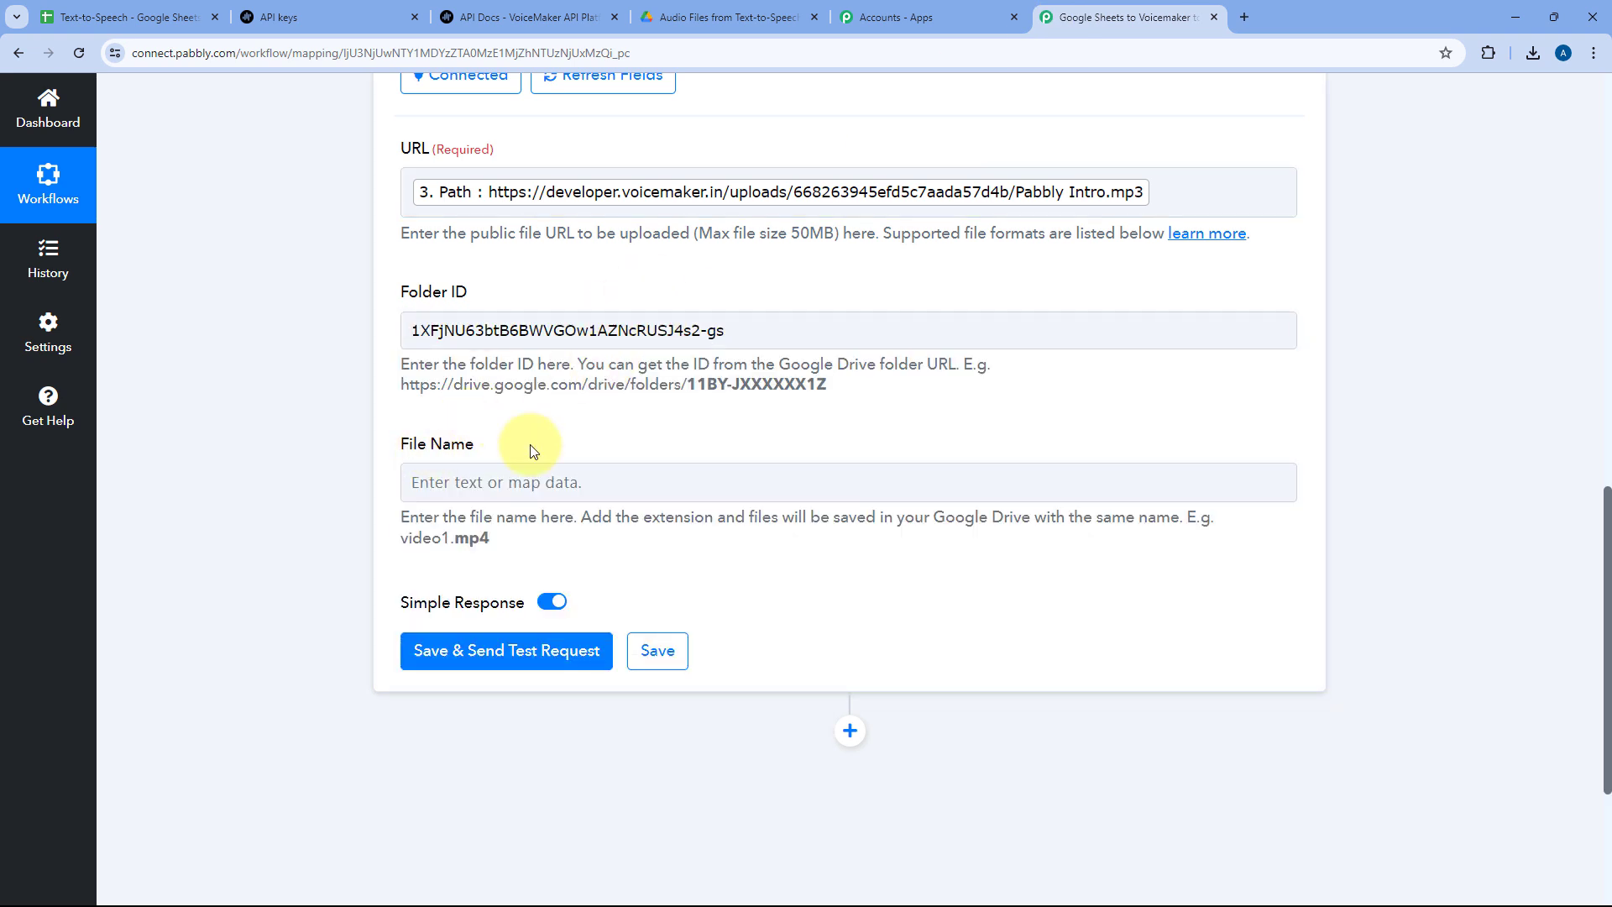
- Map the upload's File Name to the File Name value from the Google Sheets step and append .mp3
{"action": "scroll", "coordinate": [534, 451], "scroll_direction": "down", "scroll_amount": 1}
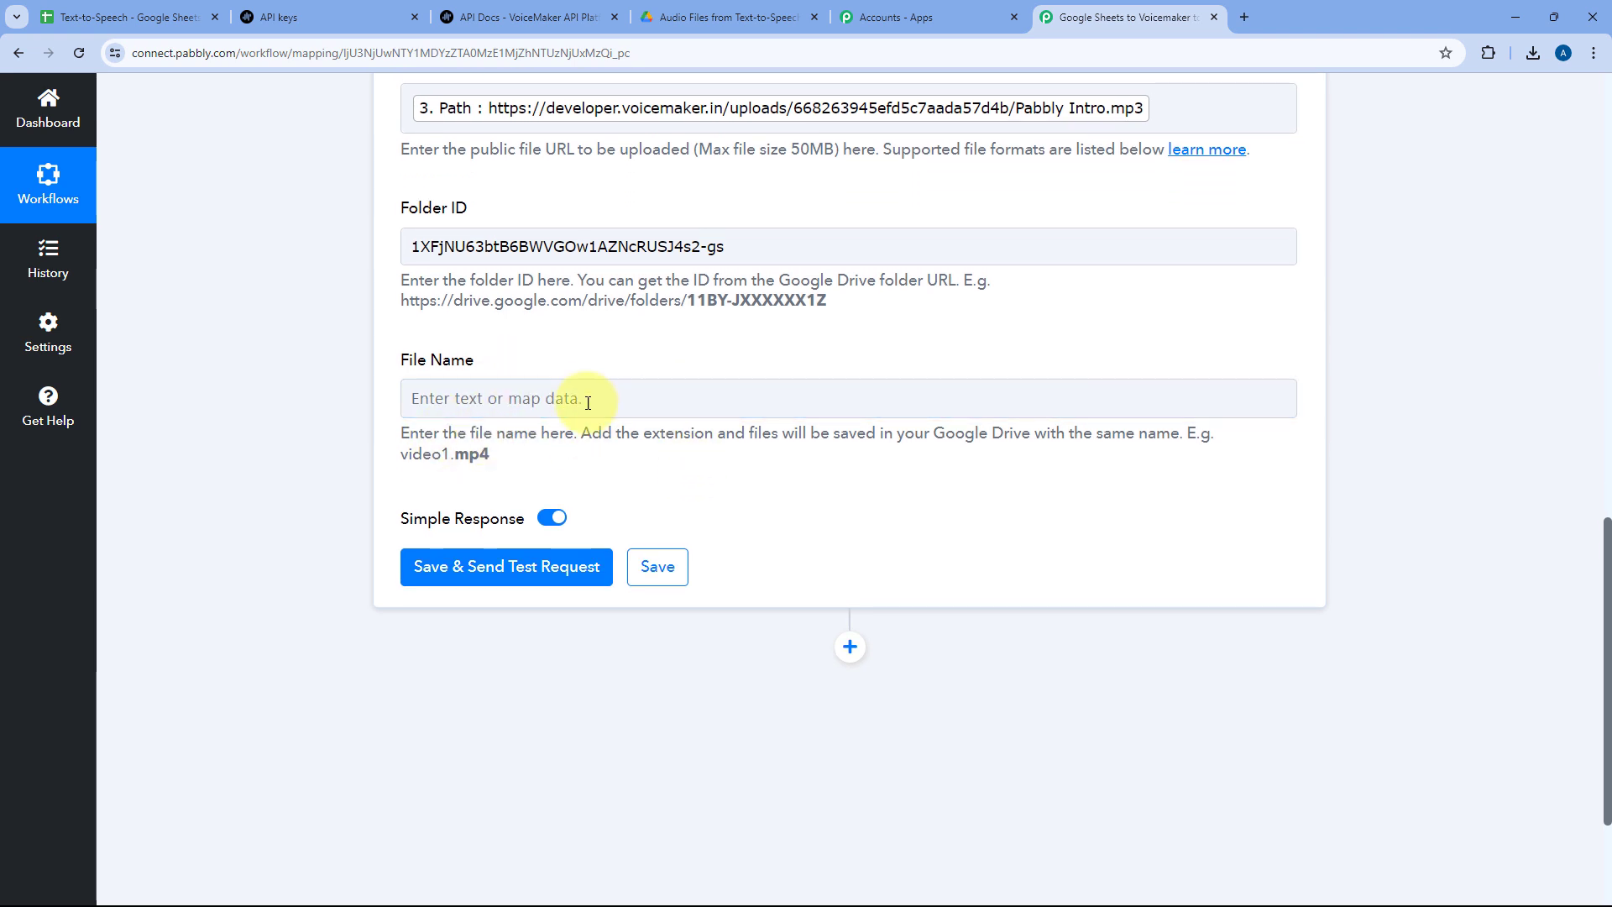
{"action": "left_click", "coordinate": [462, 404]}
{"action": "left_click", "coordinate": [547, 687]}
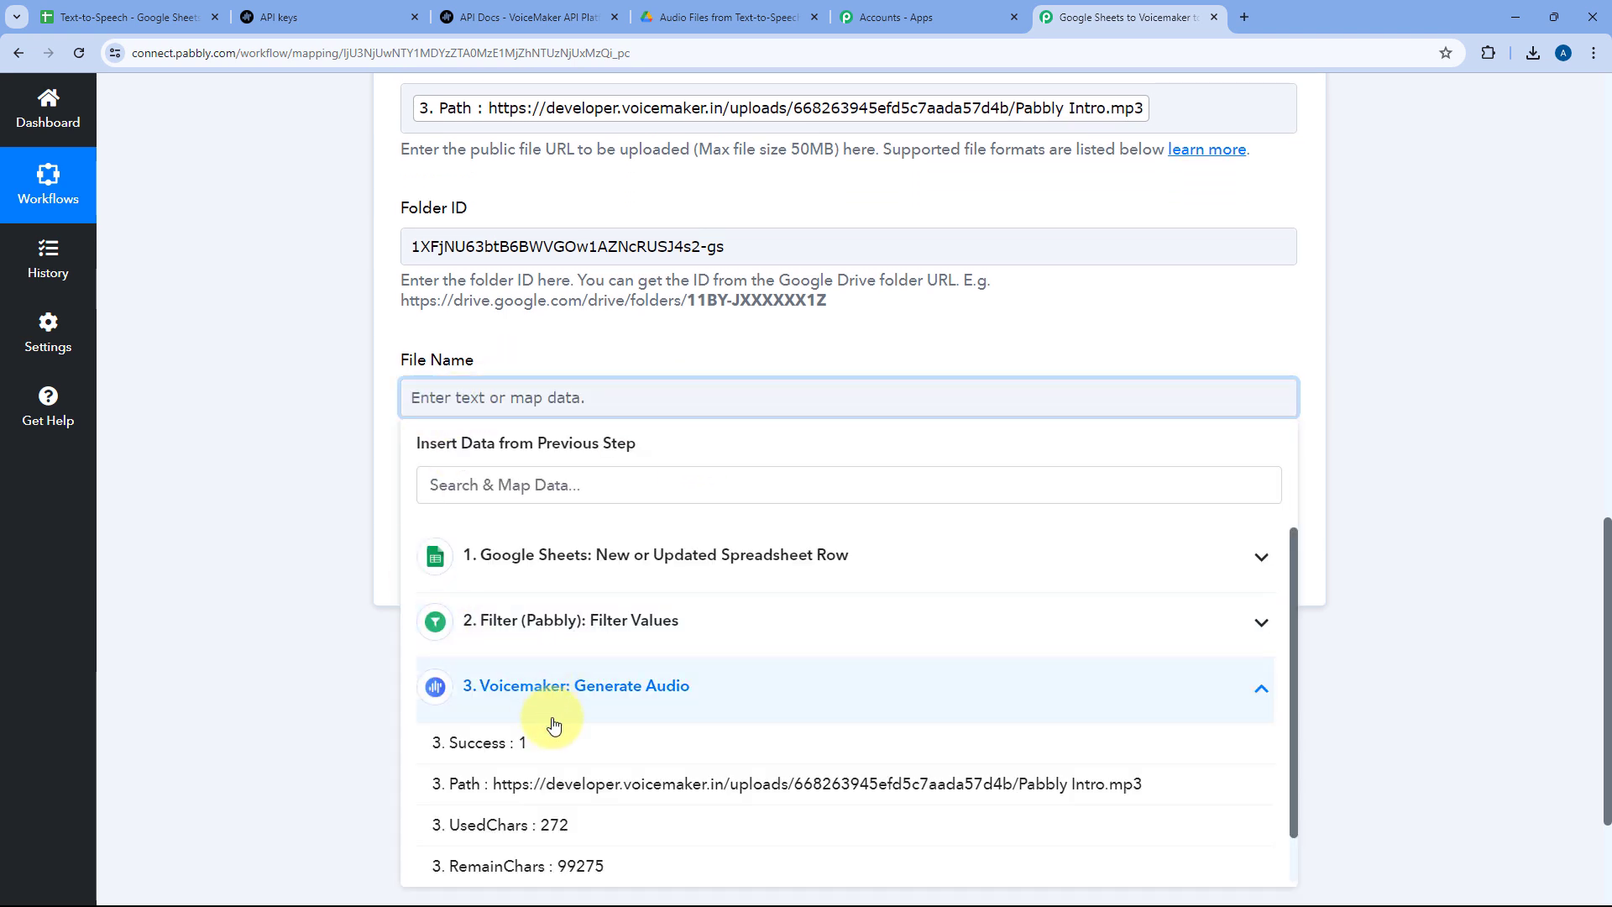
{"action": "left_click", "coordinate": [602, 687]}
{"action": "left_click", "coordinate": [576, 556]}
{"action": "scroll", "coordinate": [546, 770], "scroll_direction": "down", "scroll_amount": 5}
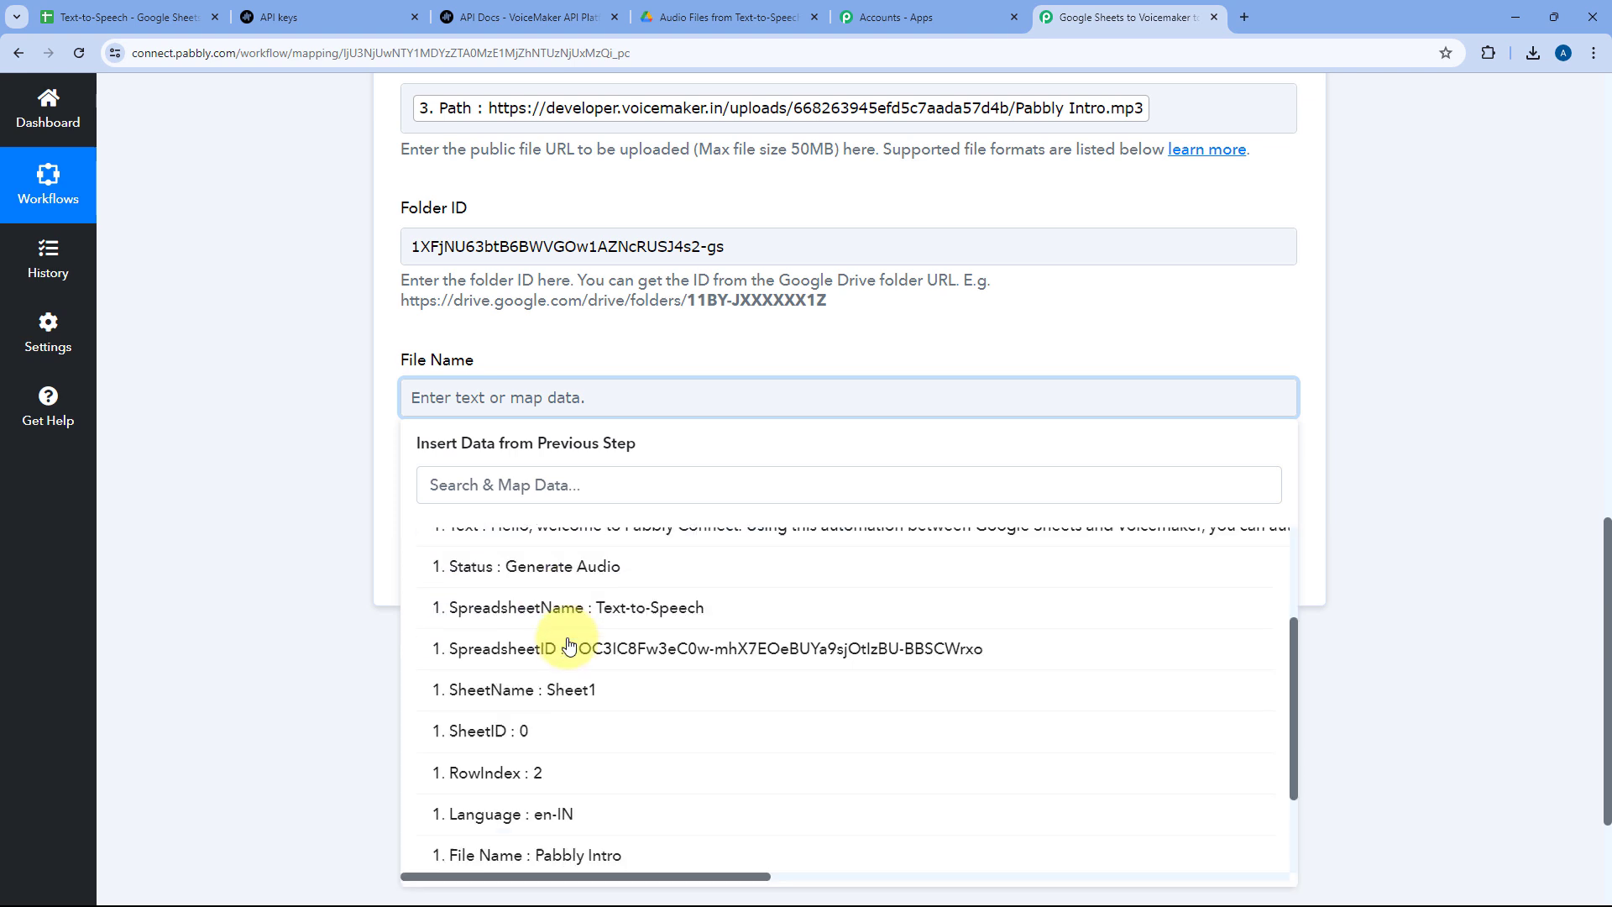
{"action": "left_click", "coordinate": [533, 720]}
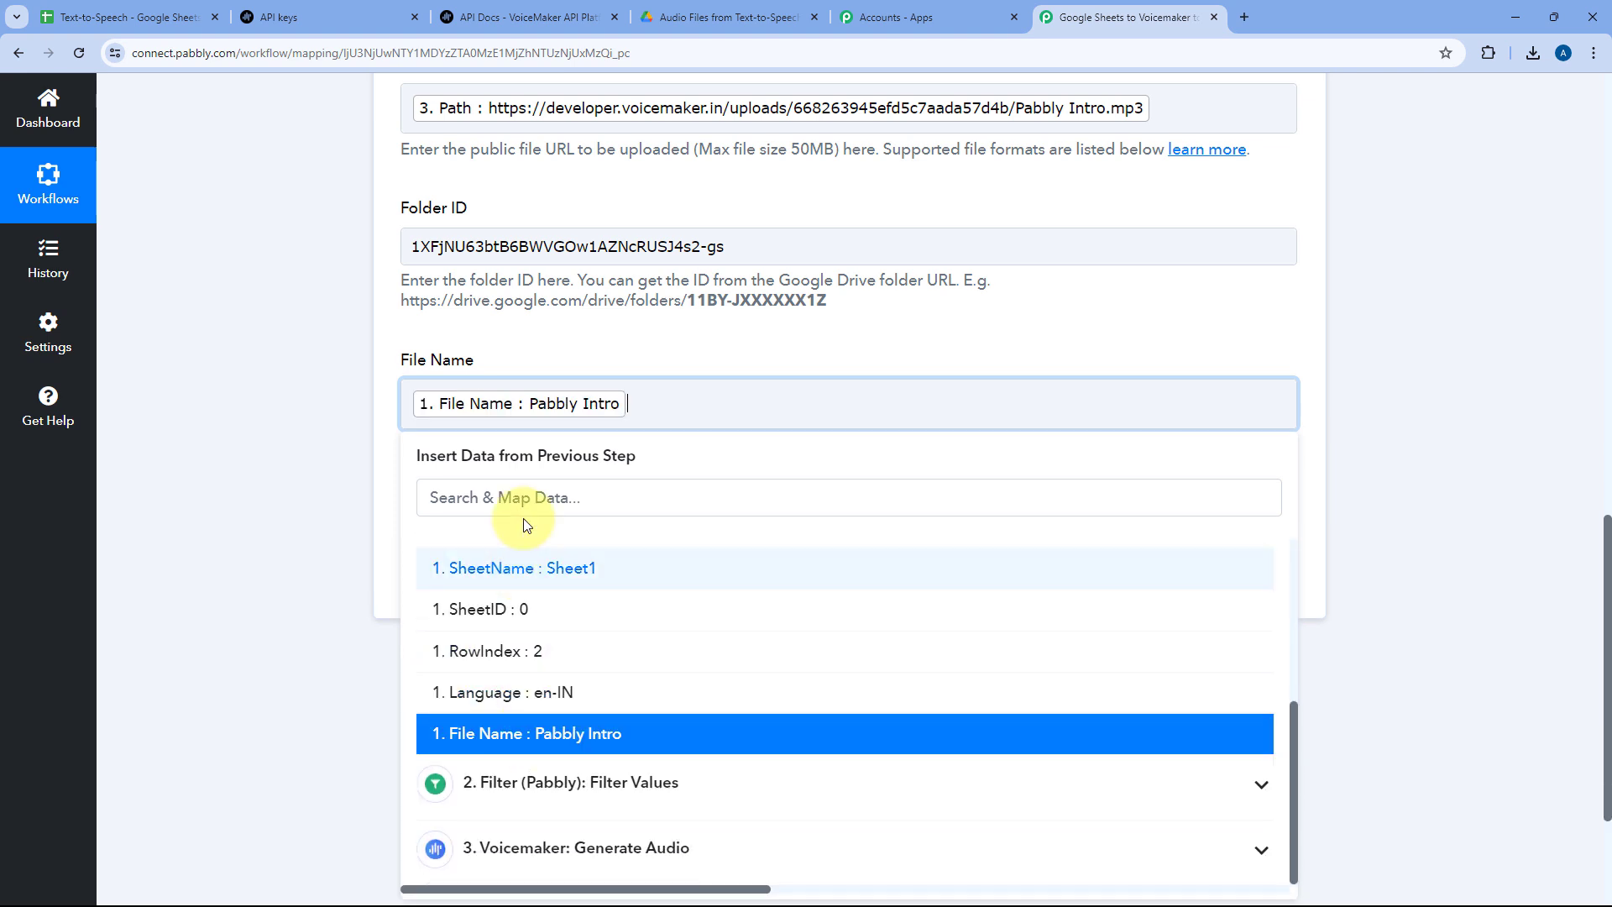
{"action": "left_click", "coordinate": [631, 359]}
{"action": "left_click", "coordinate": [643, 403]}
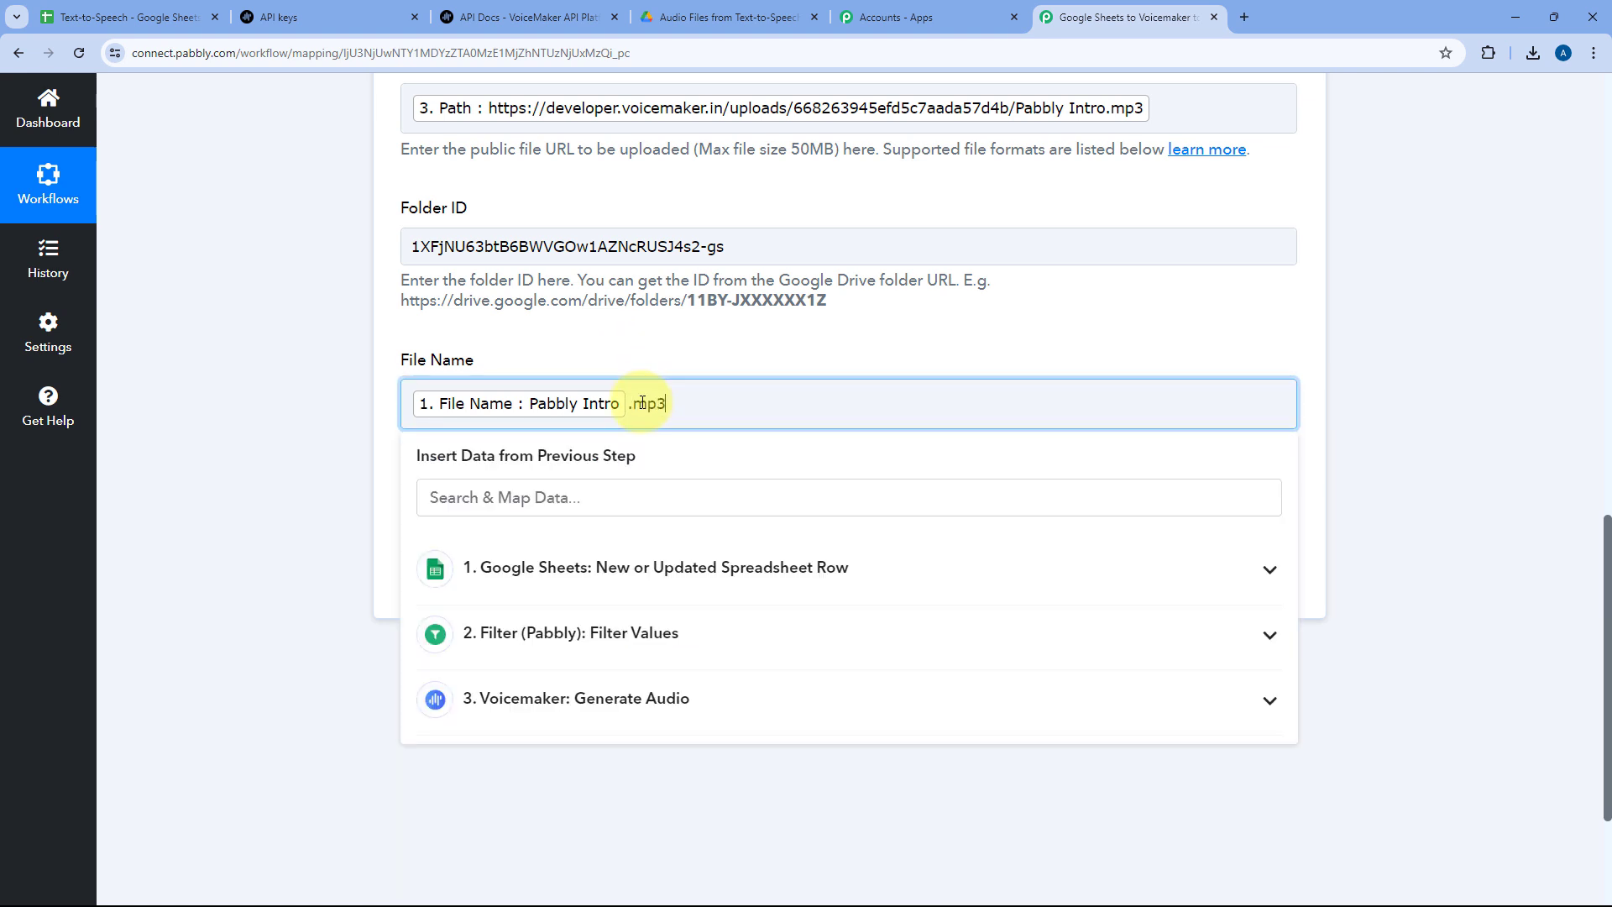
{"action": "left_click", "coordinate": [655, 350]}
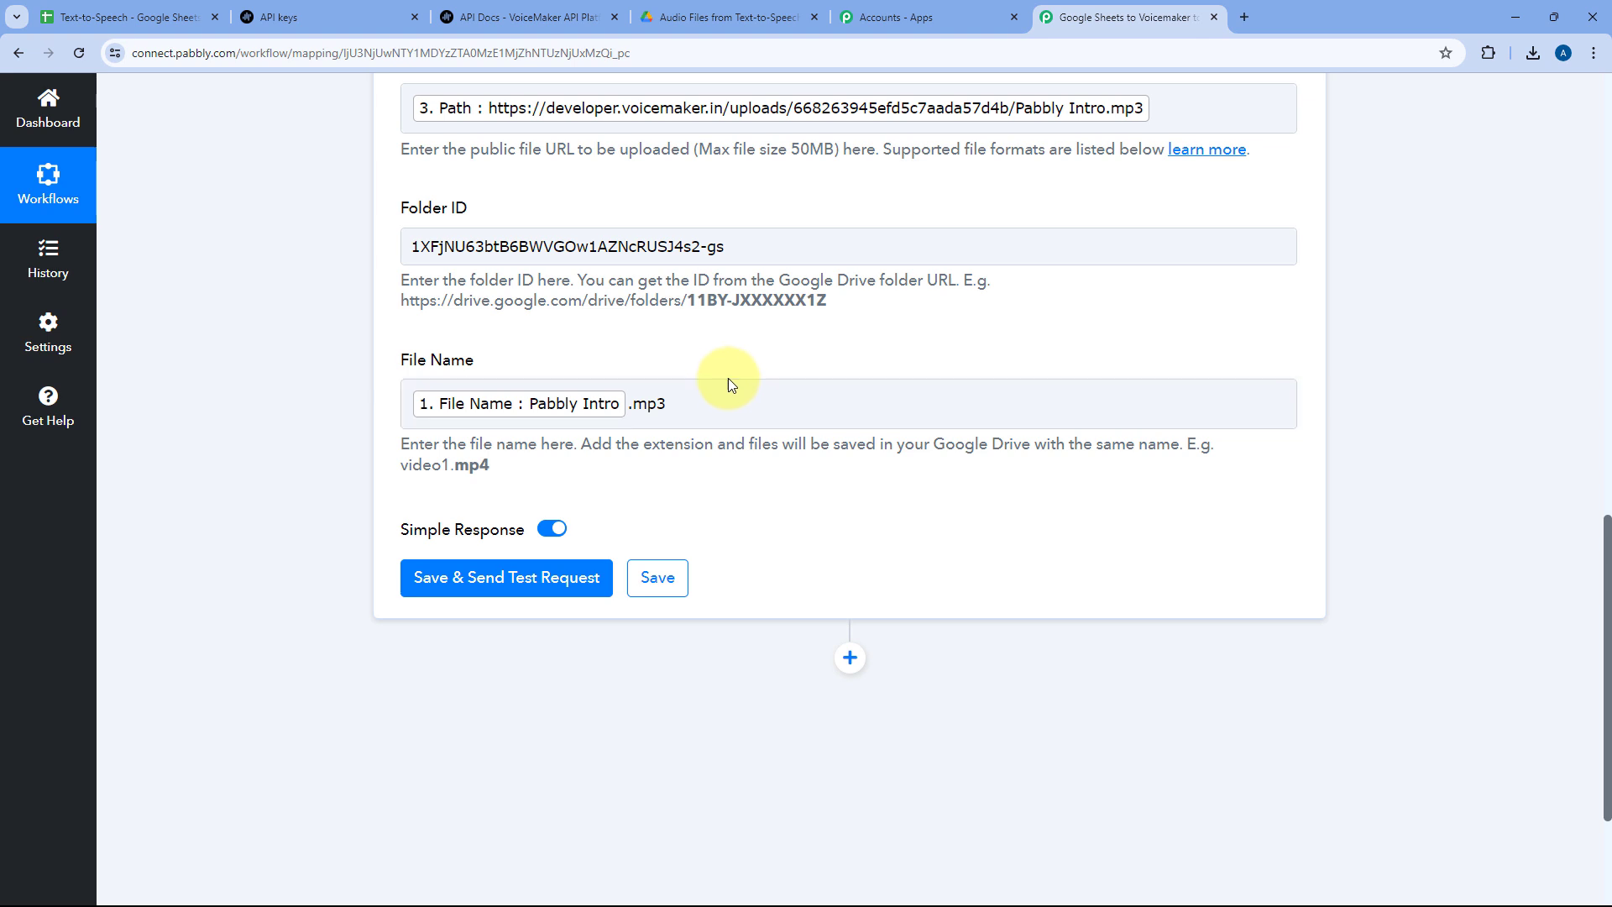
- Save the Google Drive upload action, send its test request and review the received response
{"action": "scroll", "coordinate": [566, 294], "scroll_direction": "up", "scroll_amount": 3}
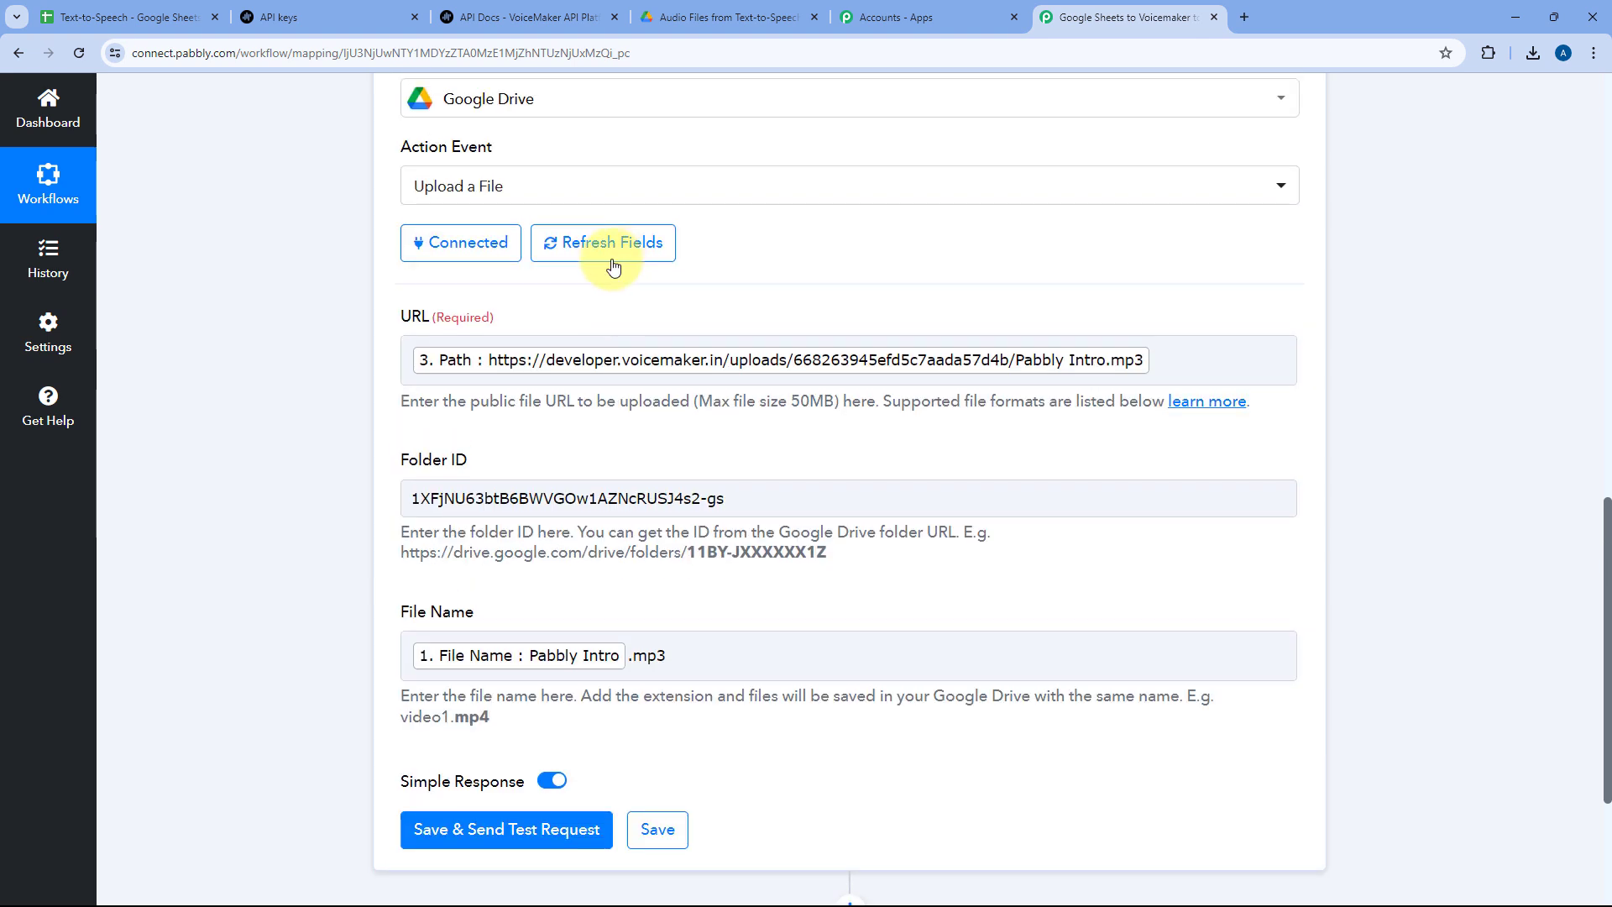
{"action": "scroll", "coordinate": [529, 352], "scroll_direction": "down", "scroll_amount": 2}
{"action": "scroll", "coordinate": [507, 315], "scroll_direction": "down", "scroll_amount": 1}
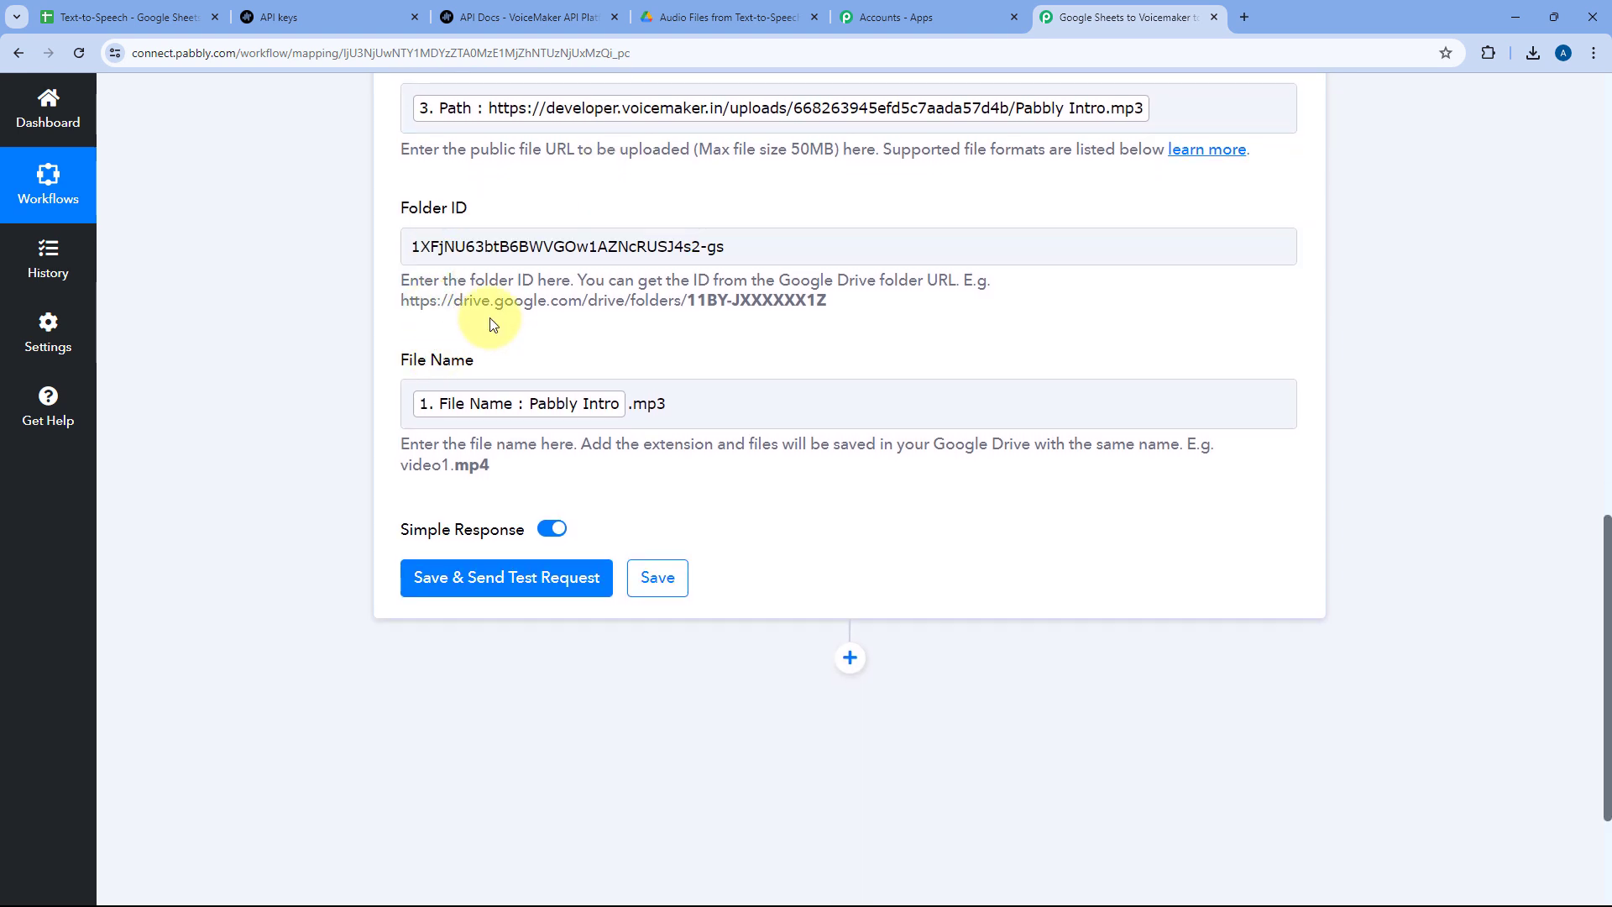
{"action": "left_click", "coordinate": [517, 580]}
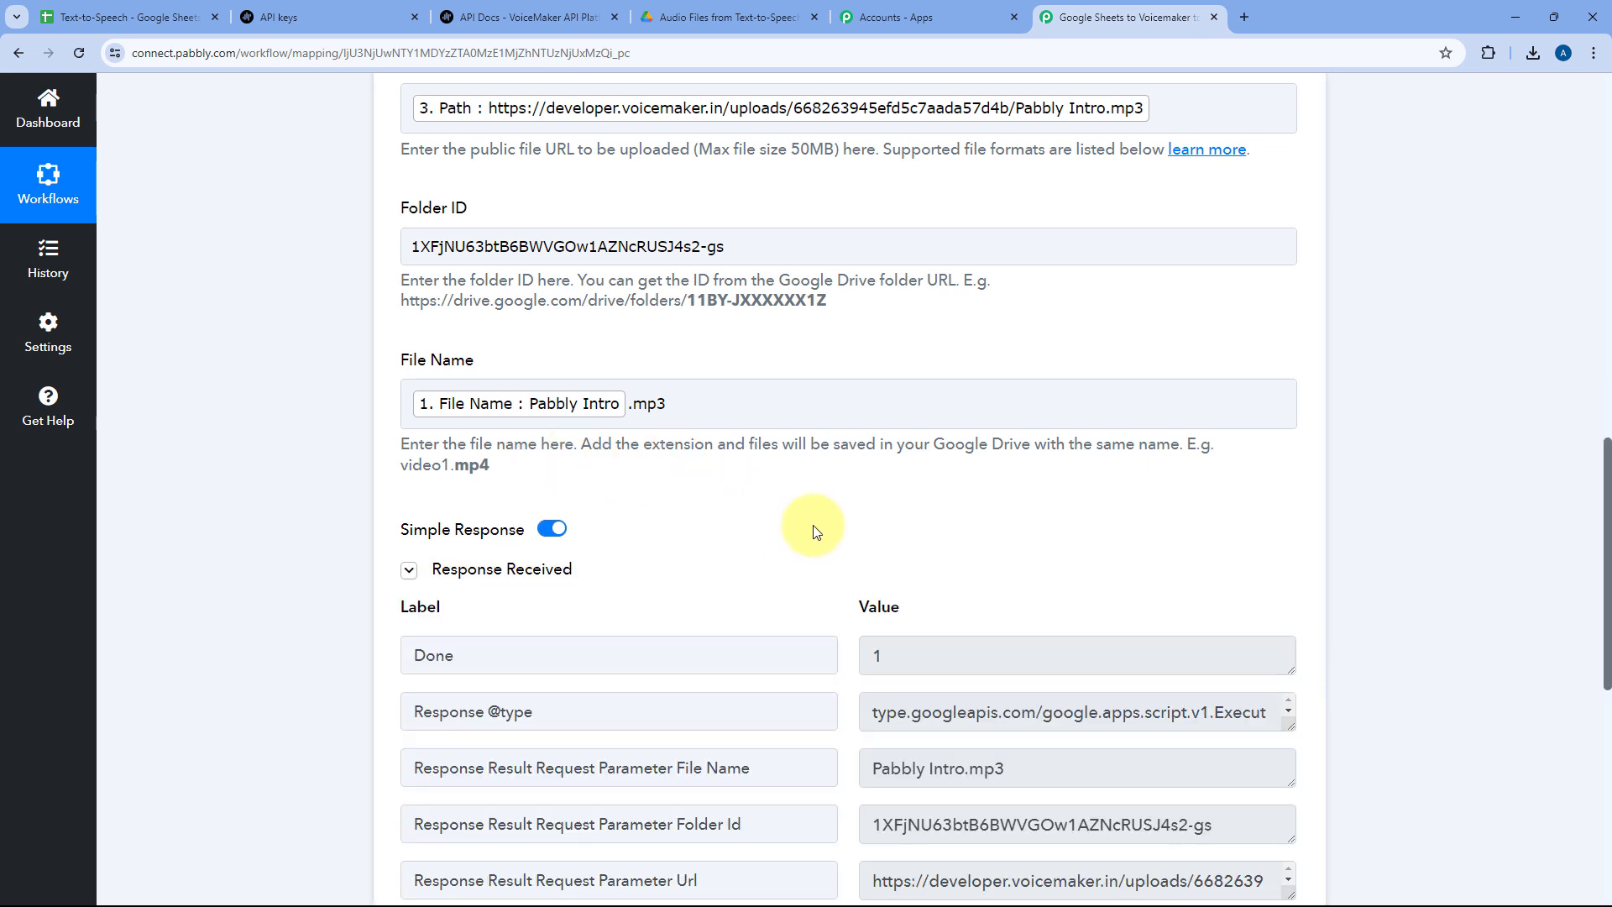
{"action": "scroll", "coordinate": [813, 531], "scroll_direction": "down", "scroll_amount": 3}
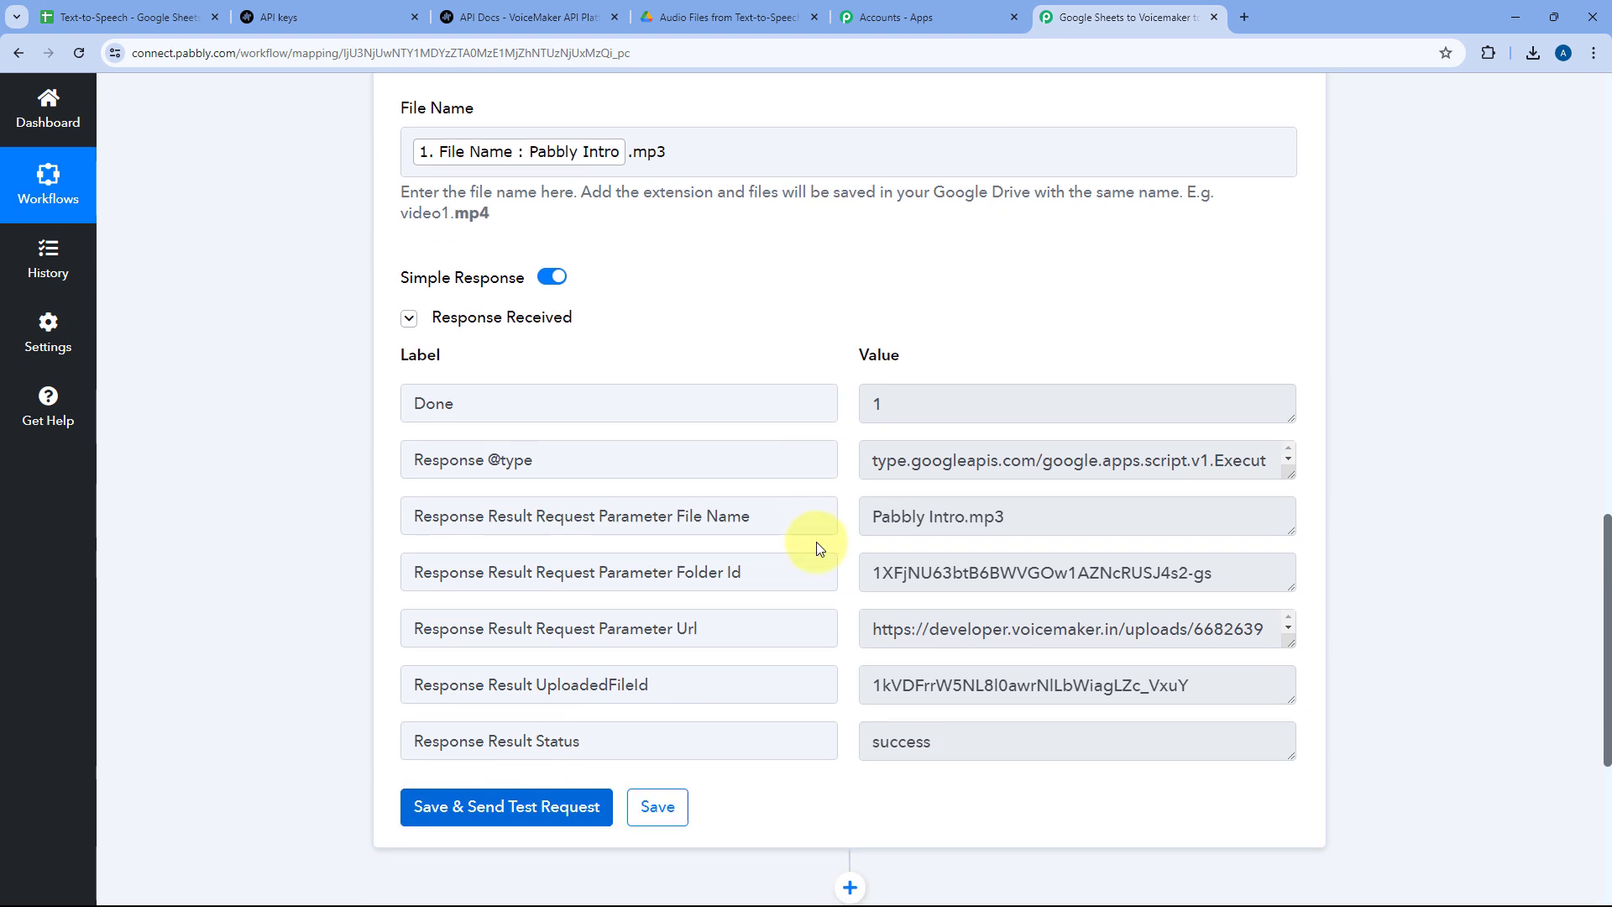
{"action": "scroll", "coordinate": [817, 549], "scroll_direction": "down", "scroll_amount": 1}
{"action": "left_click_drag", "start_coordinate": [882, 653], "coordinate": [839, 622]}
{"action": "left_click", "coordinate": [840, 630]}
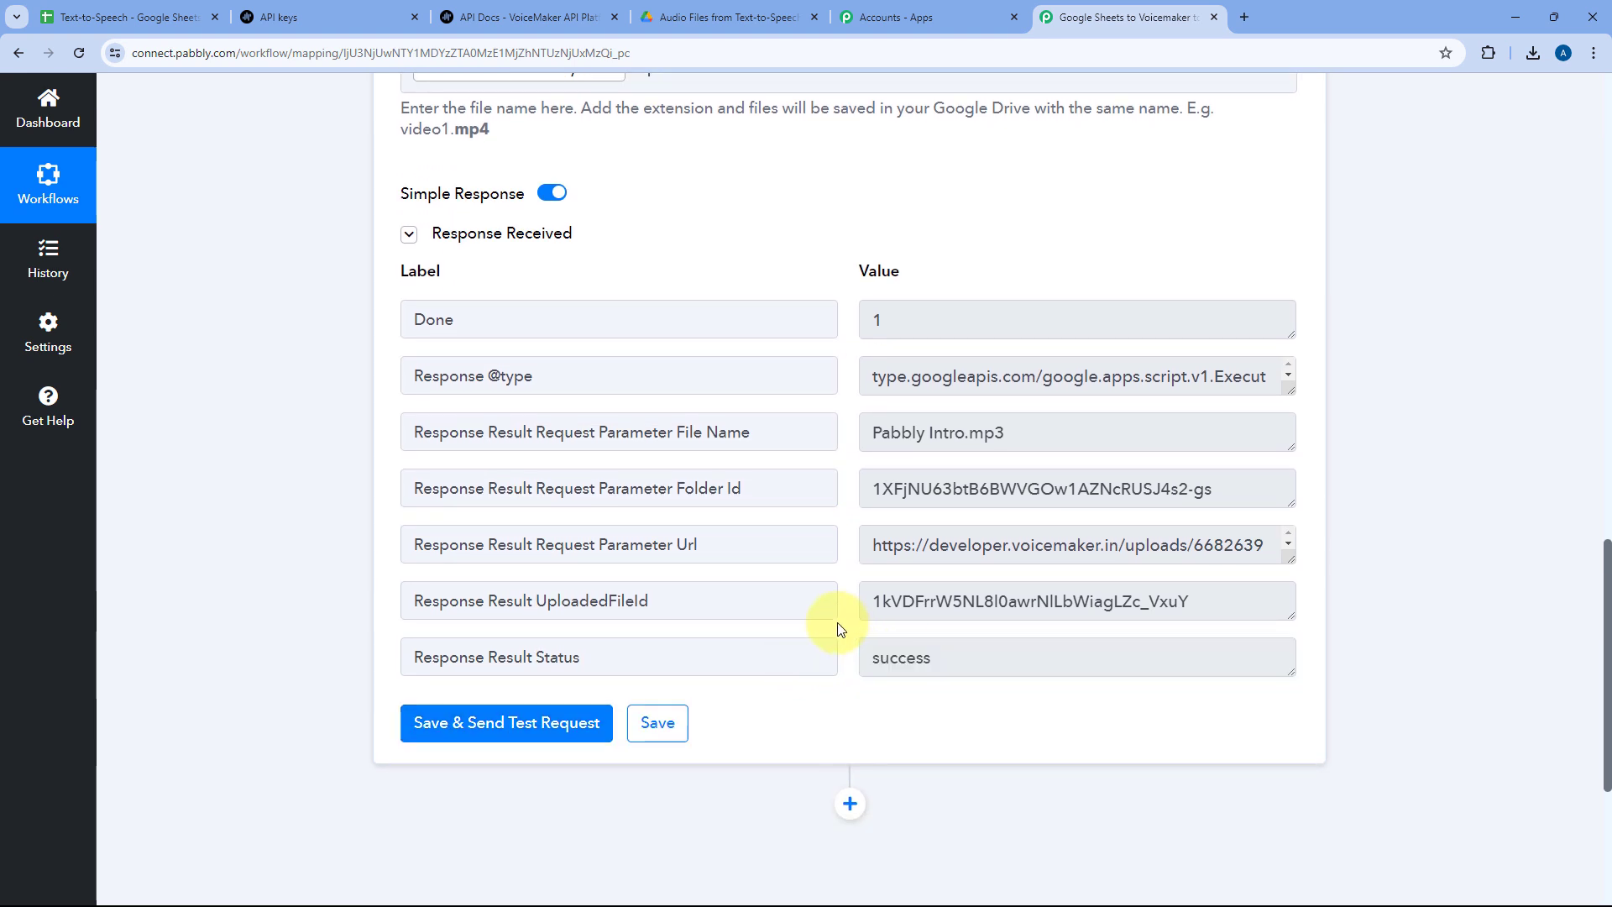
- Switch to the Google Drive folder and preview the uploaded Pabbly Intro.mp3 file, closing the preview when done
{"action": "scroll", "coordinate": [835, 403], "scroll_direction": "up", "scroll_amount": 4}
{"action": "scroll", "coordinate": [854, 334], "scroll_direction": "up", "scroll_amount": 2}
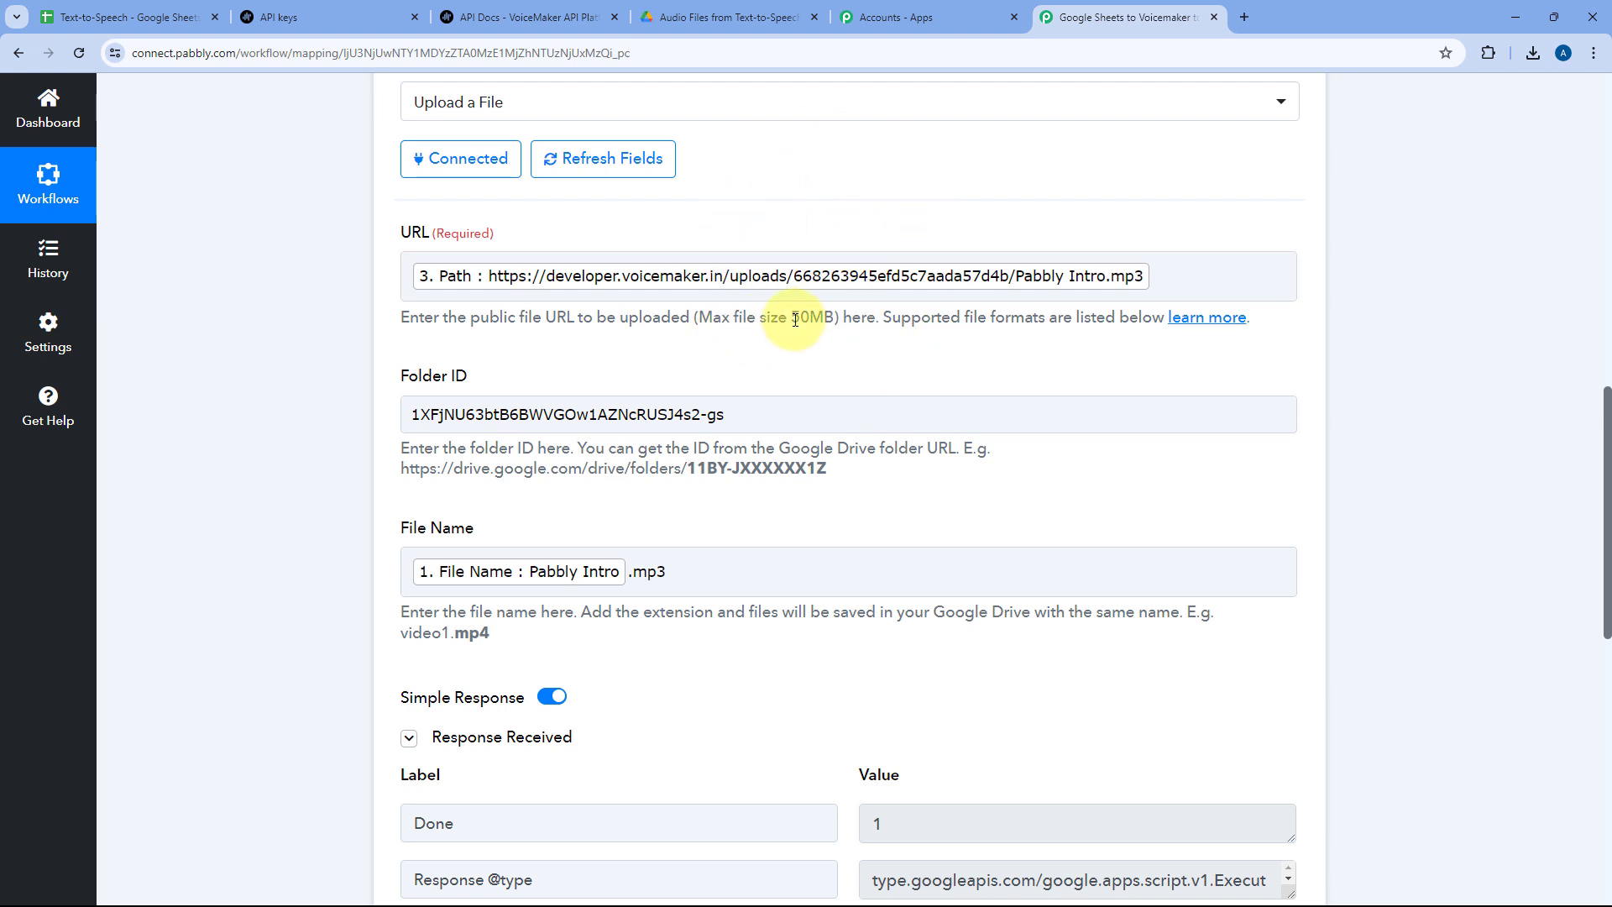
{"action": "left_click", "coordinate": [721, 15]}
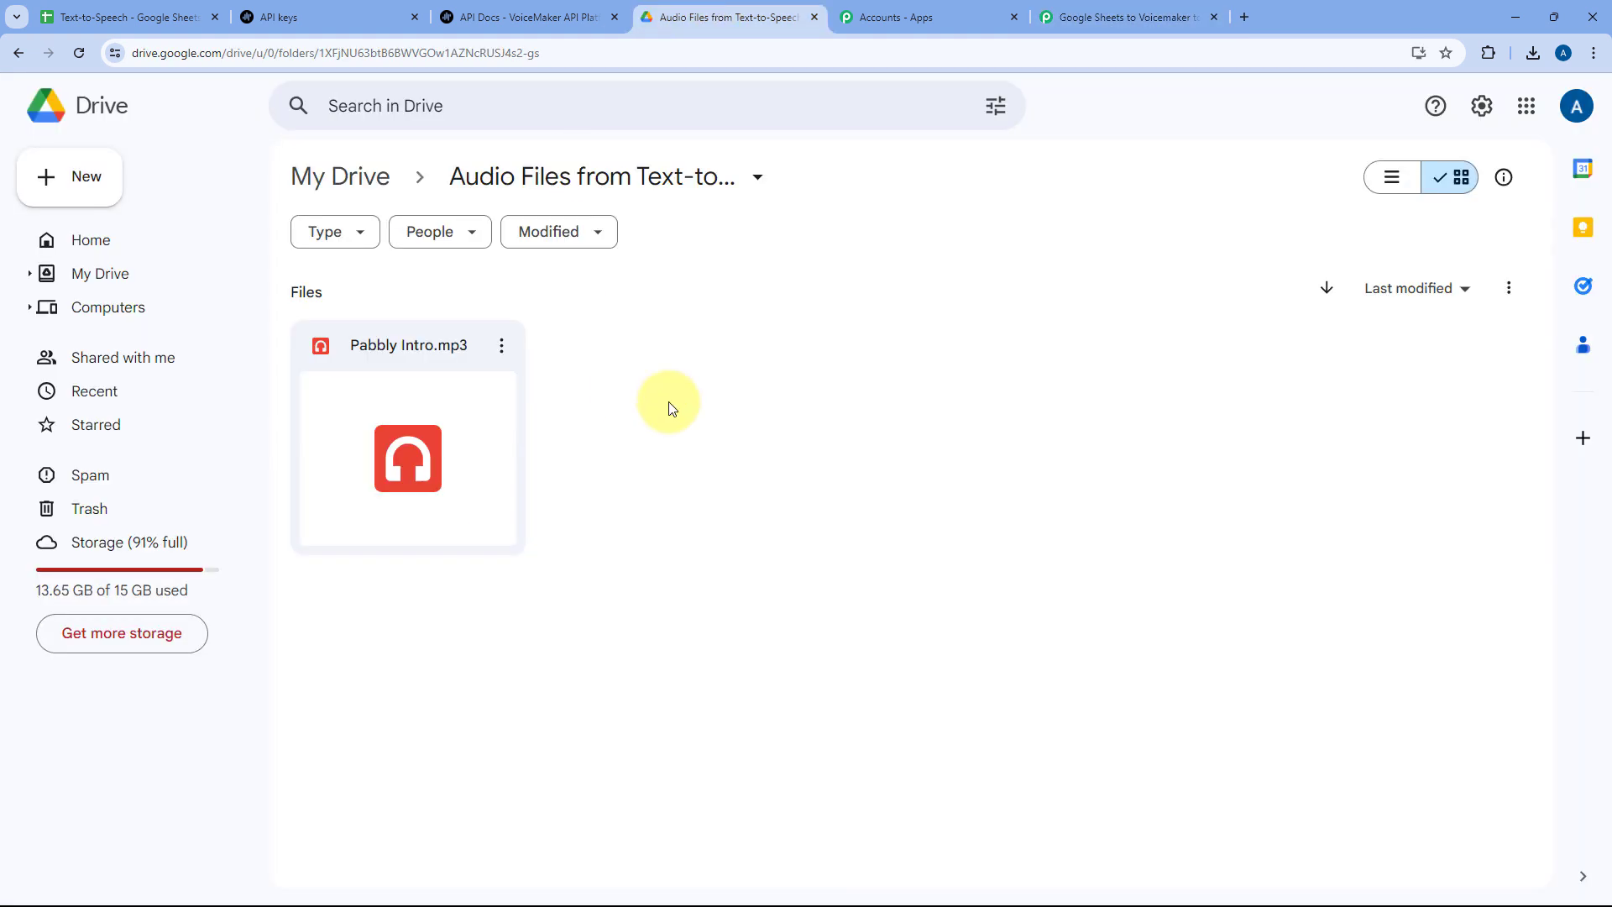
{"action": "double_click", "coordinate": [407, 368]}
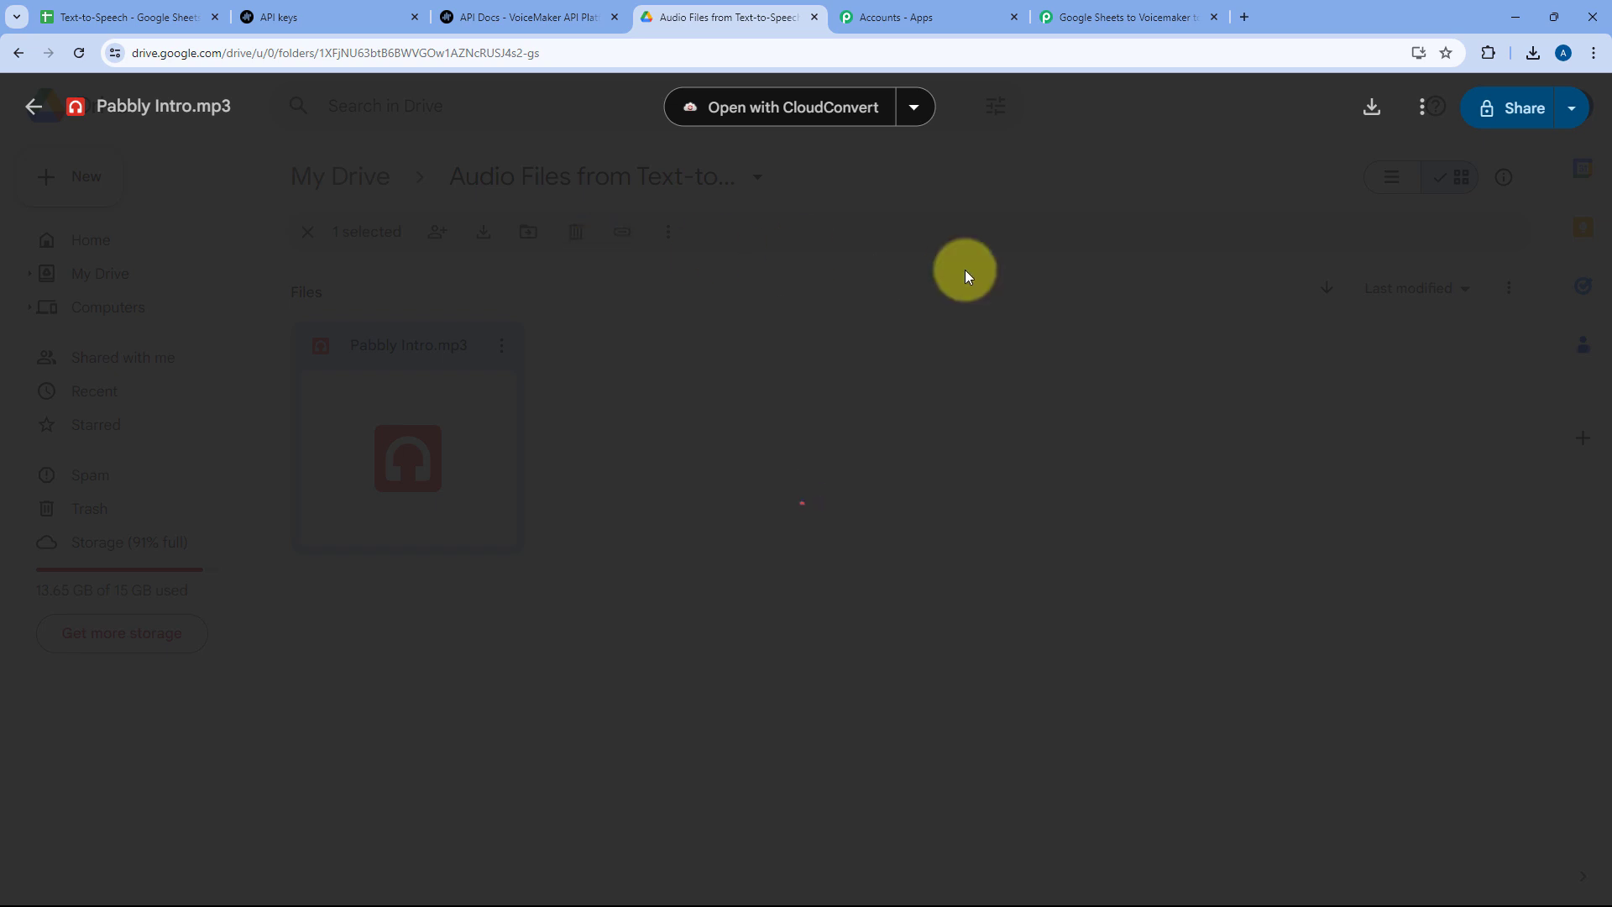
{"action": "left_click", "coordinate": [34, 106]}
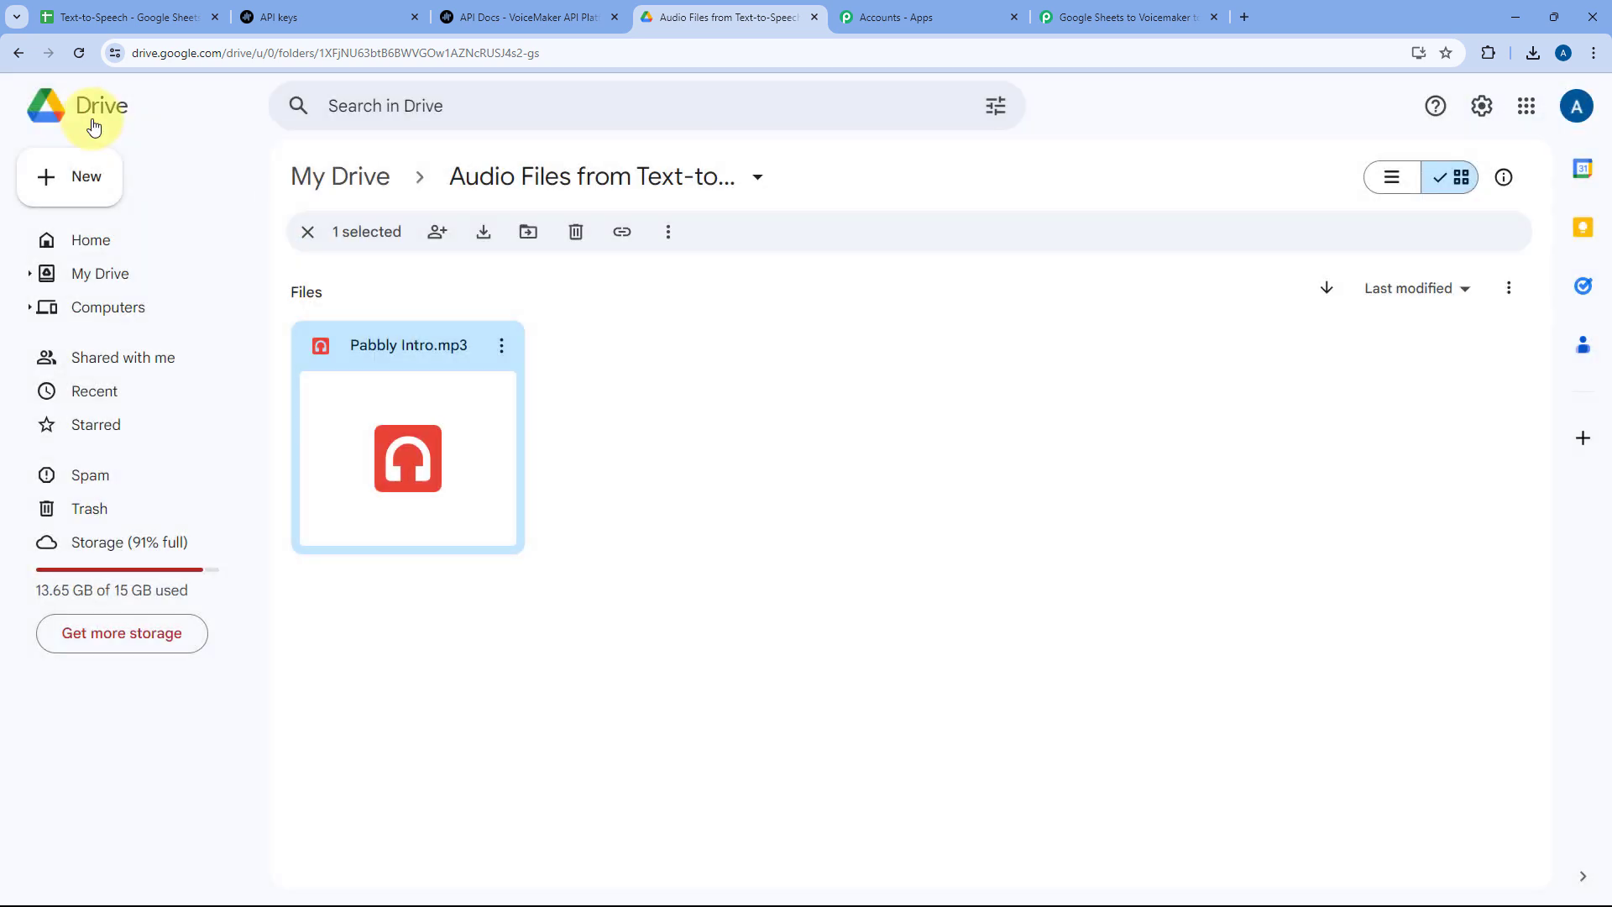
- Return to the Pabbly workflow and review the upload action's File Name setting and received response
{"action": "left_click", "coordinate": [1090, 32]}
{"action": "scroll", "coordinate": [864, 234], "scroll_direction": "down", "scroll_amount": 6}
{"action": "scroll", "coordinate": [840, 248], "scroll_direction": "up", "scroll_amount": 3}
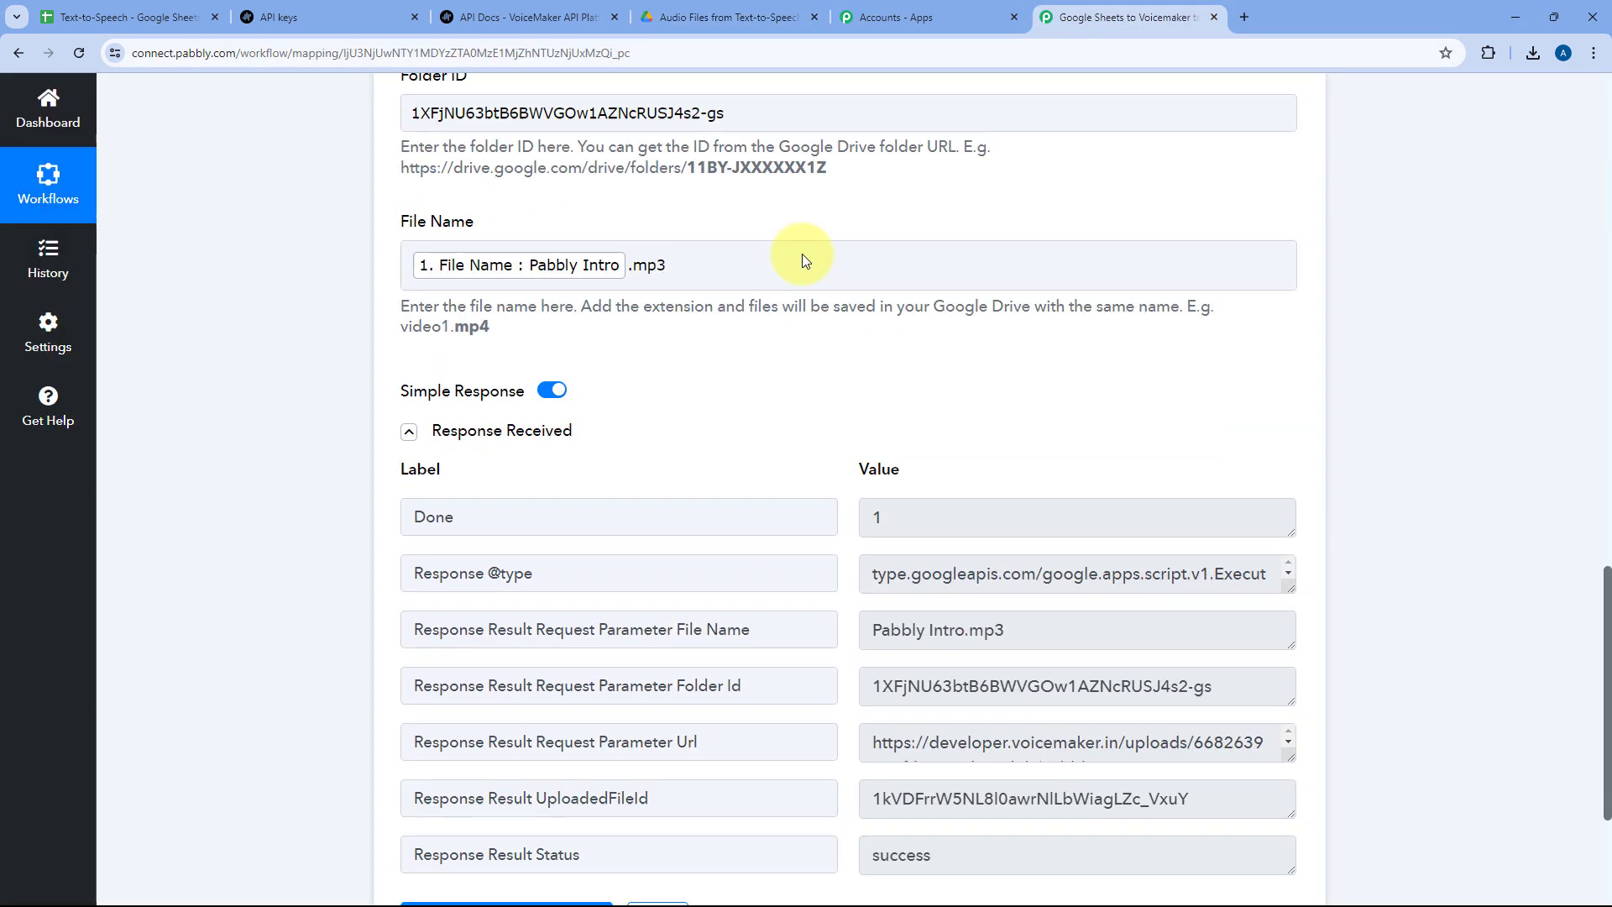
{"action": "scroll", "coordinate": [840, 337], "scroll_direction": "down", "scroll_amount": 3}
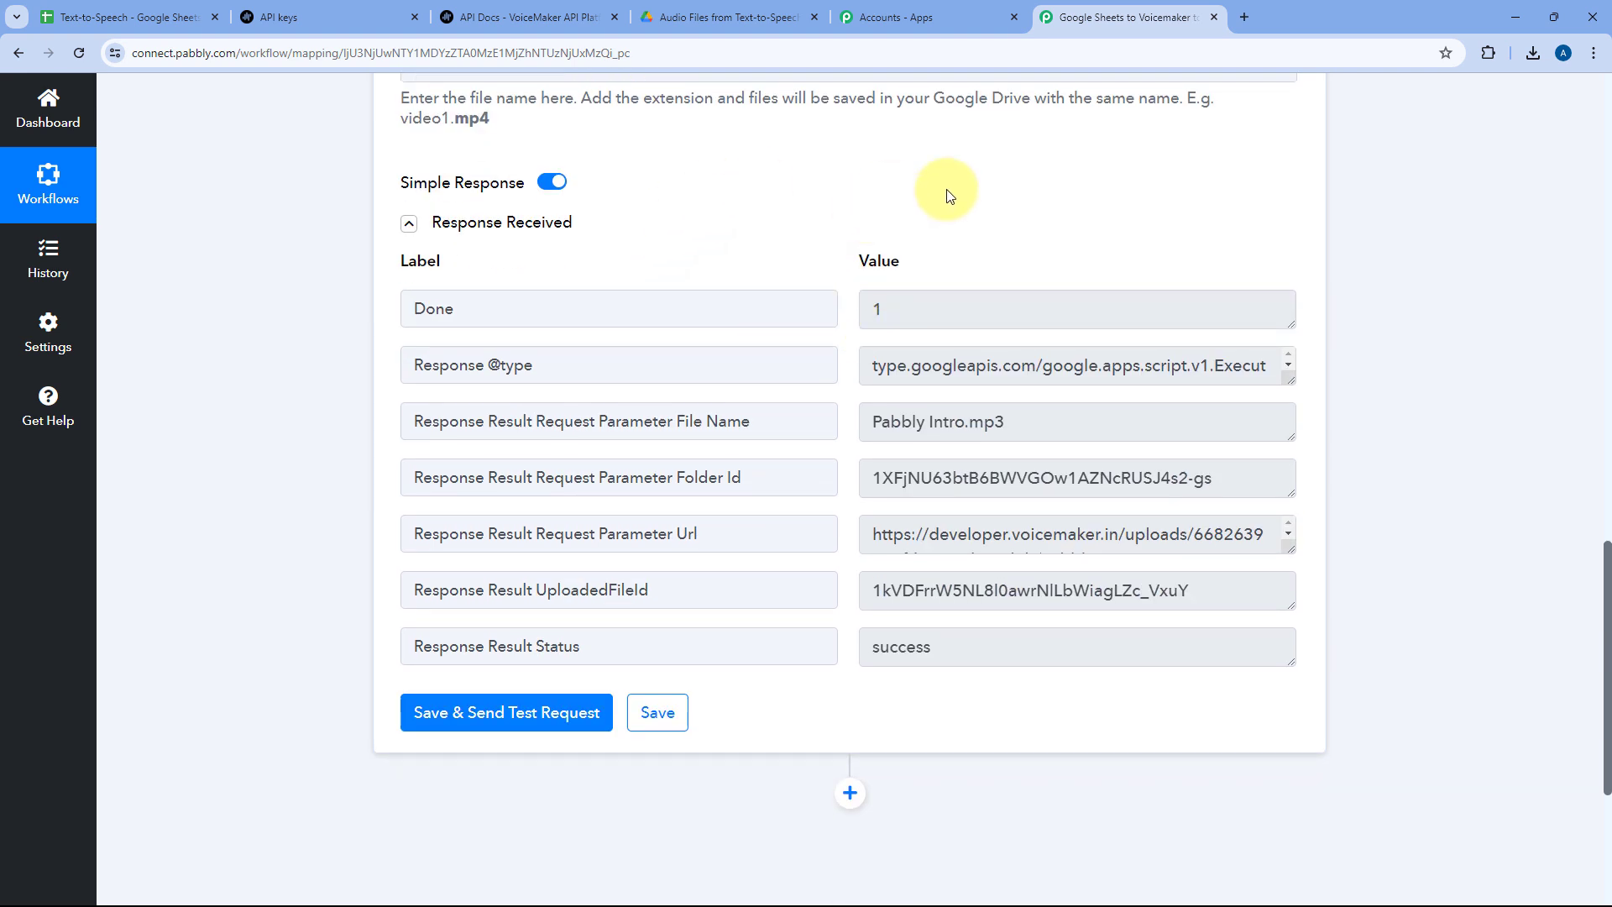
- Check the Text-to-Speech sheet's Audio File URL cell in row 2 and the audio file in the Google Drive folder
{"action": "left_click", "coordinate": [164, 7]}
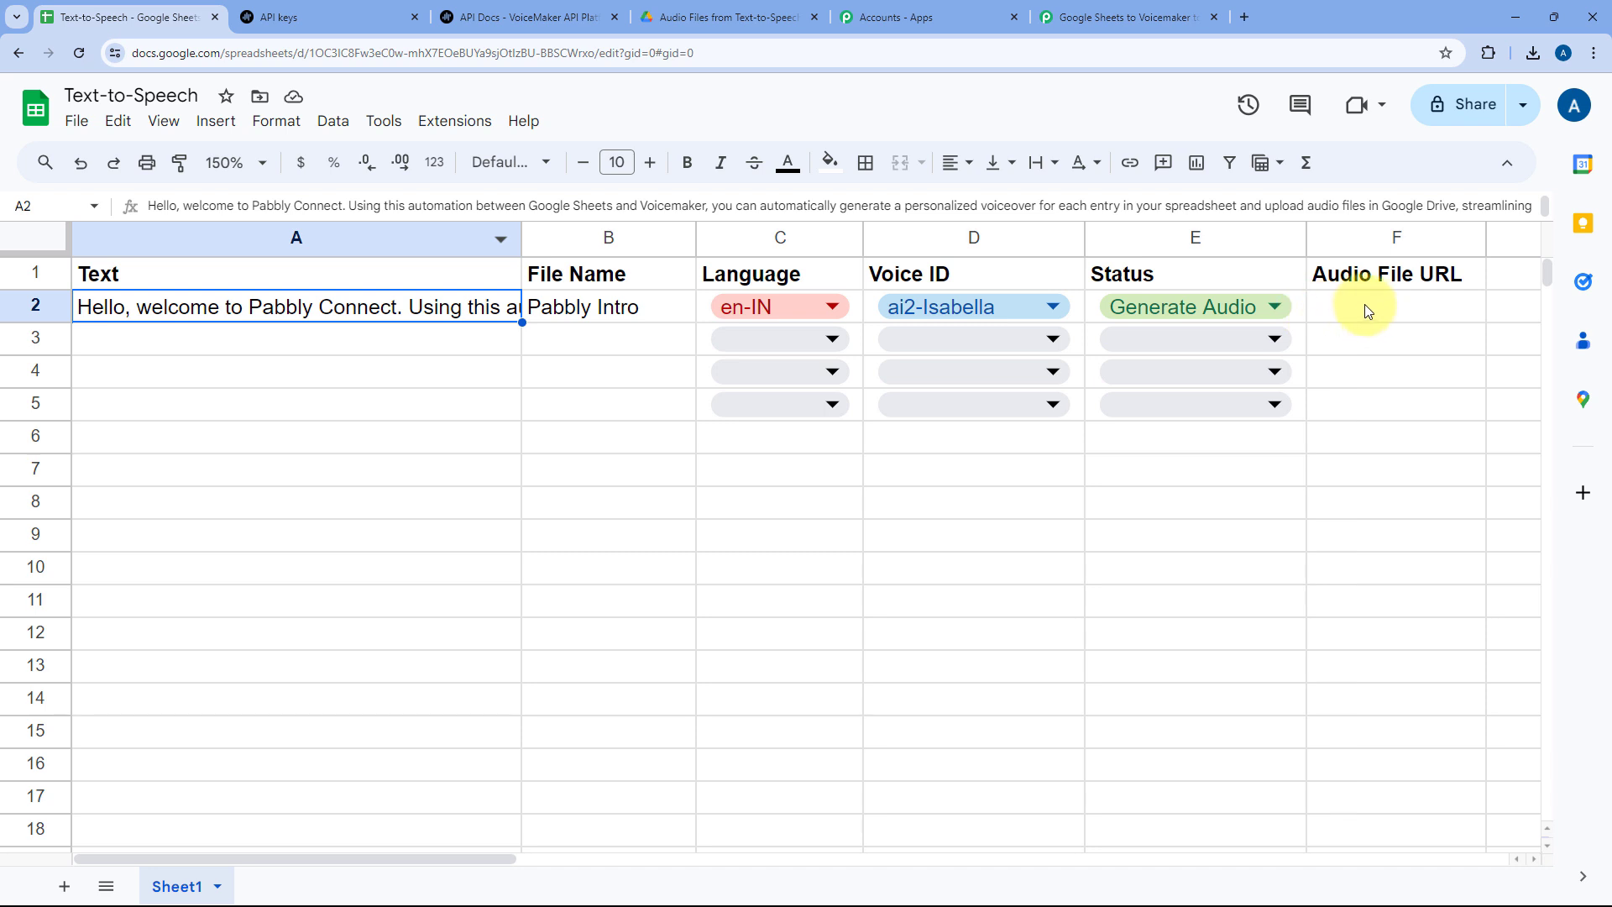
{"action": "left_click", "coordinate": [729, 17]}
{"action": "left_click", "coordinate": [635, 338]}
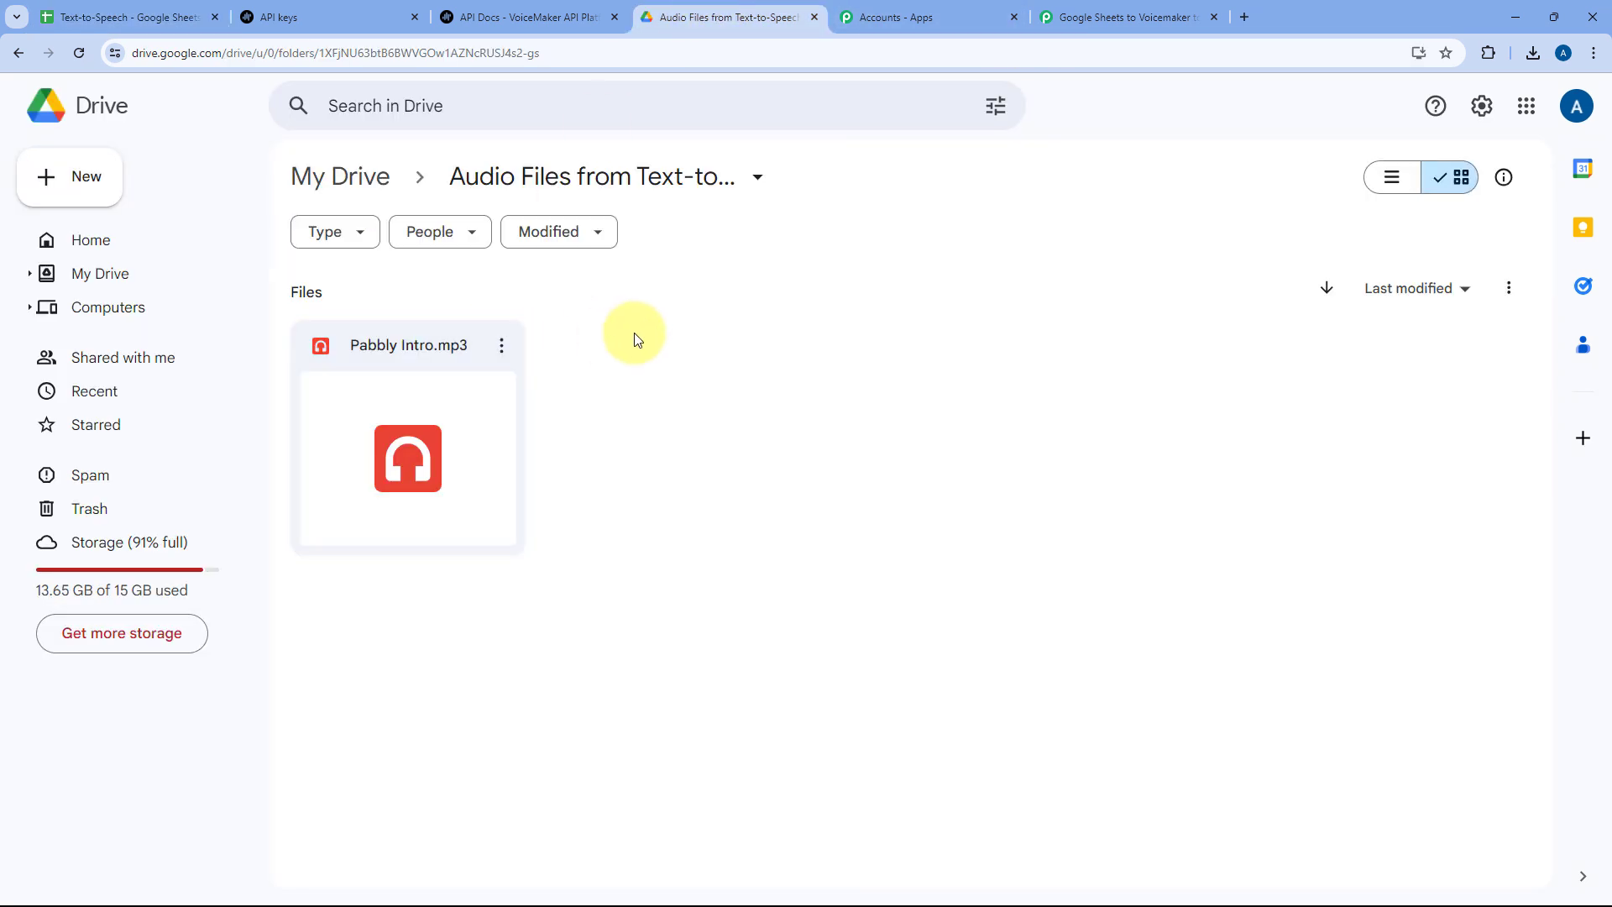
{"action": "left_click", "coordinate": [202, 6]}
{"action": "left_click", "coordinate": [1421, 319]}
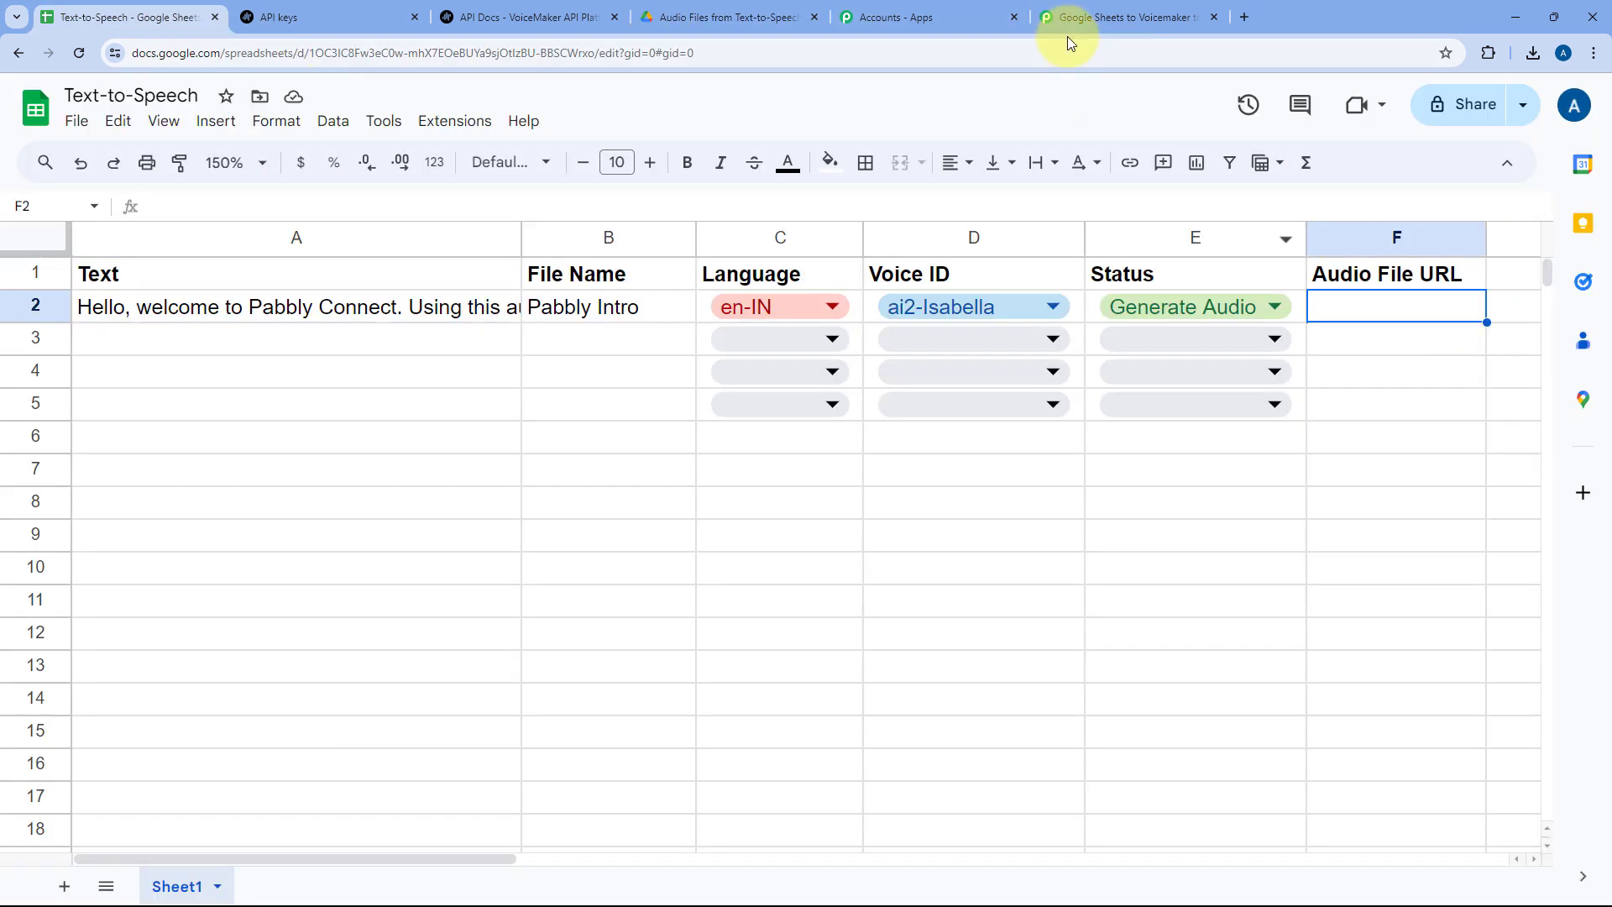
- Return to the Pabbly workflow, add another action step after the file upload and choose Google Drive as its app
{"action": "left_click", "coordinate": [1091, 12]}
{"action": "scroll", "coordinate": [828, 360], "scroll_direction": "down", "scroll_amount": 4}
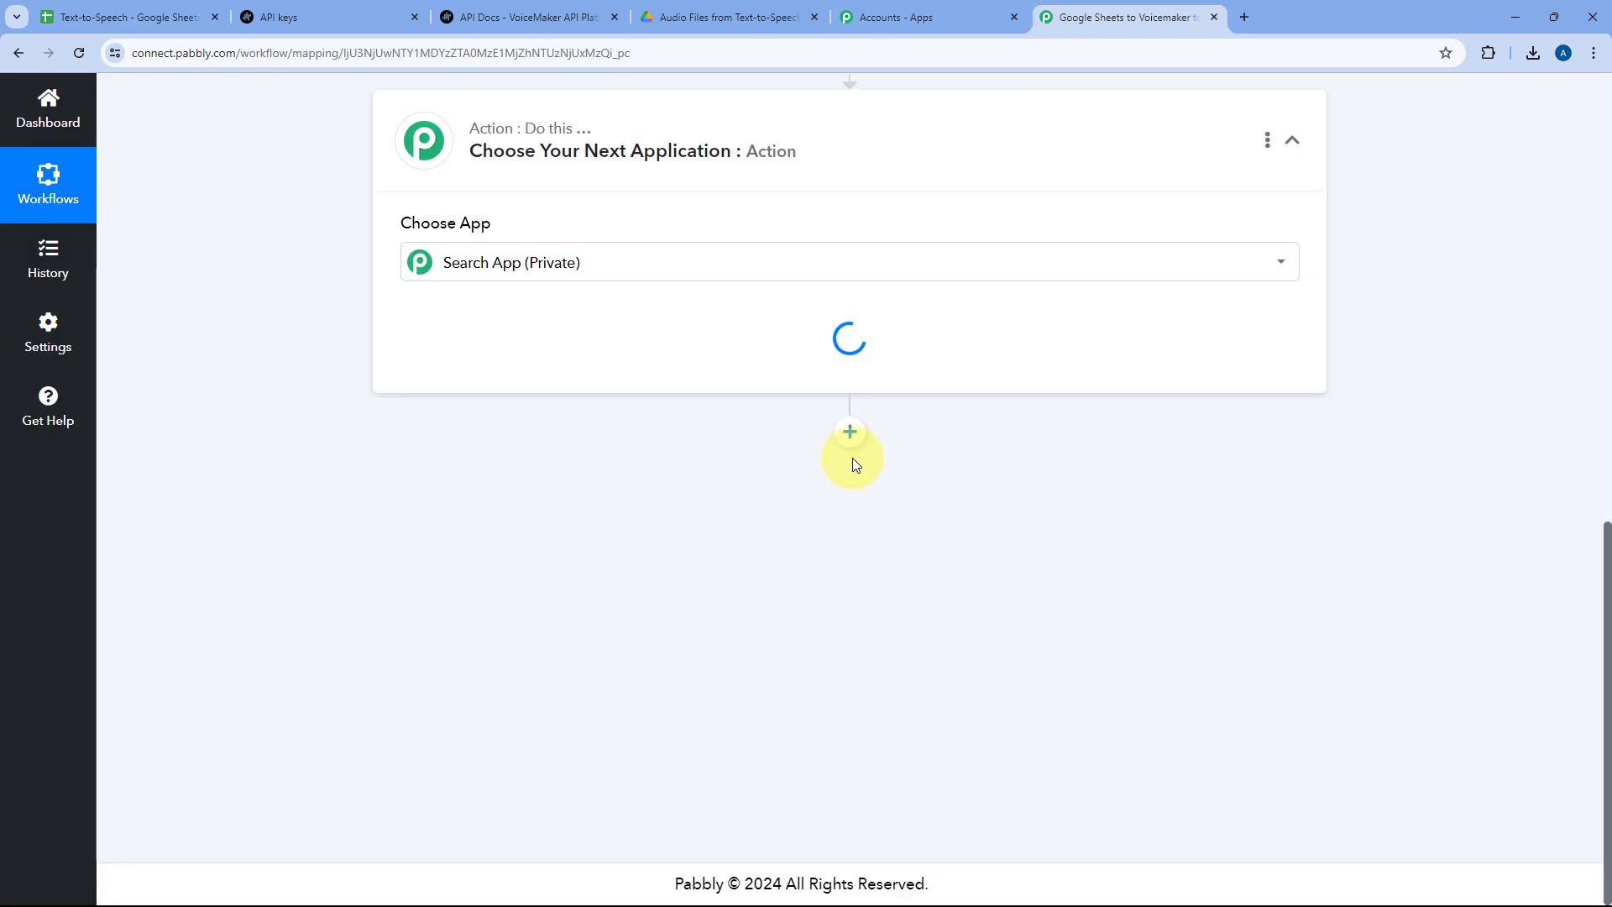
{"action": "scroll", "coordinate": [656, 508], "scroll_direction": "up", "scroll_amount": 1}
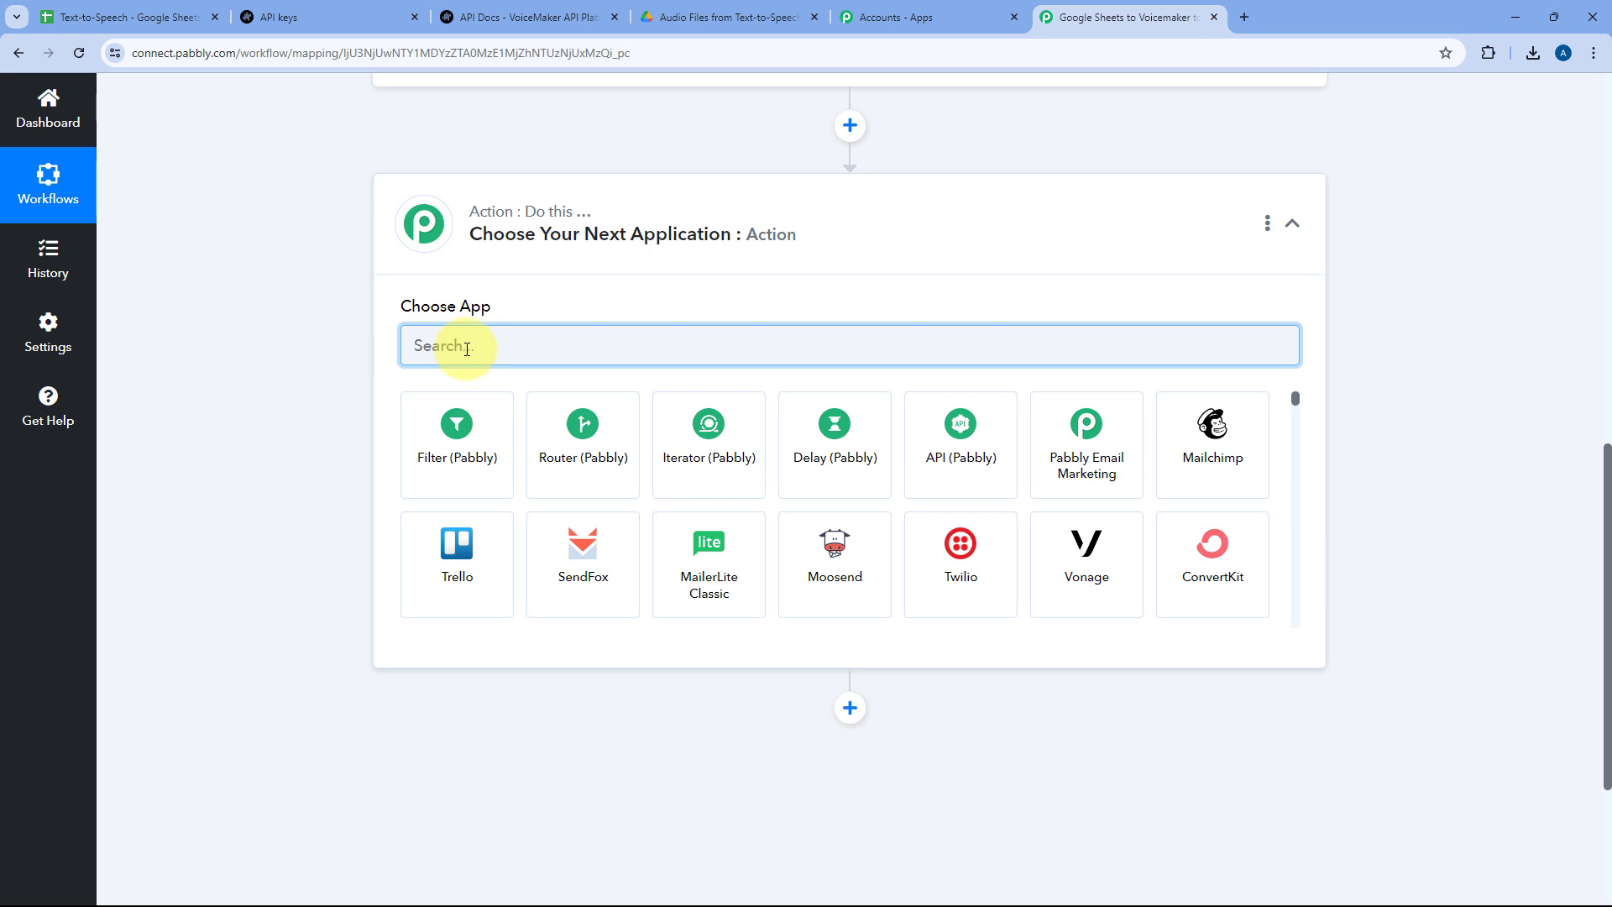
{"action": "type", "text": "Google Shee"}
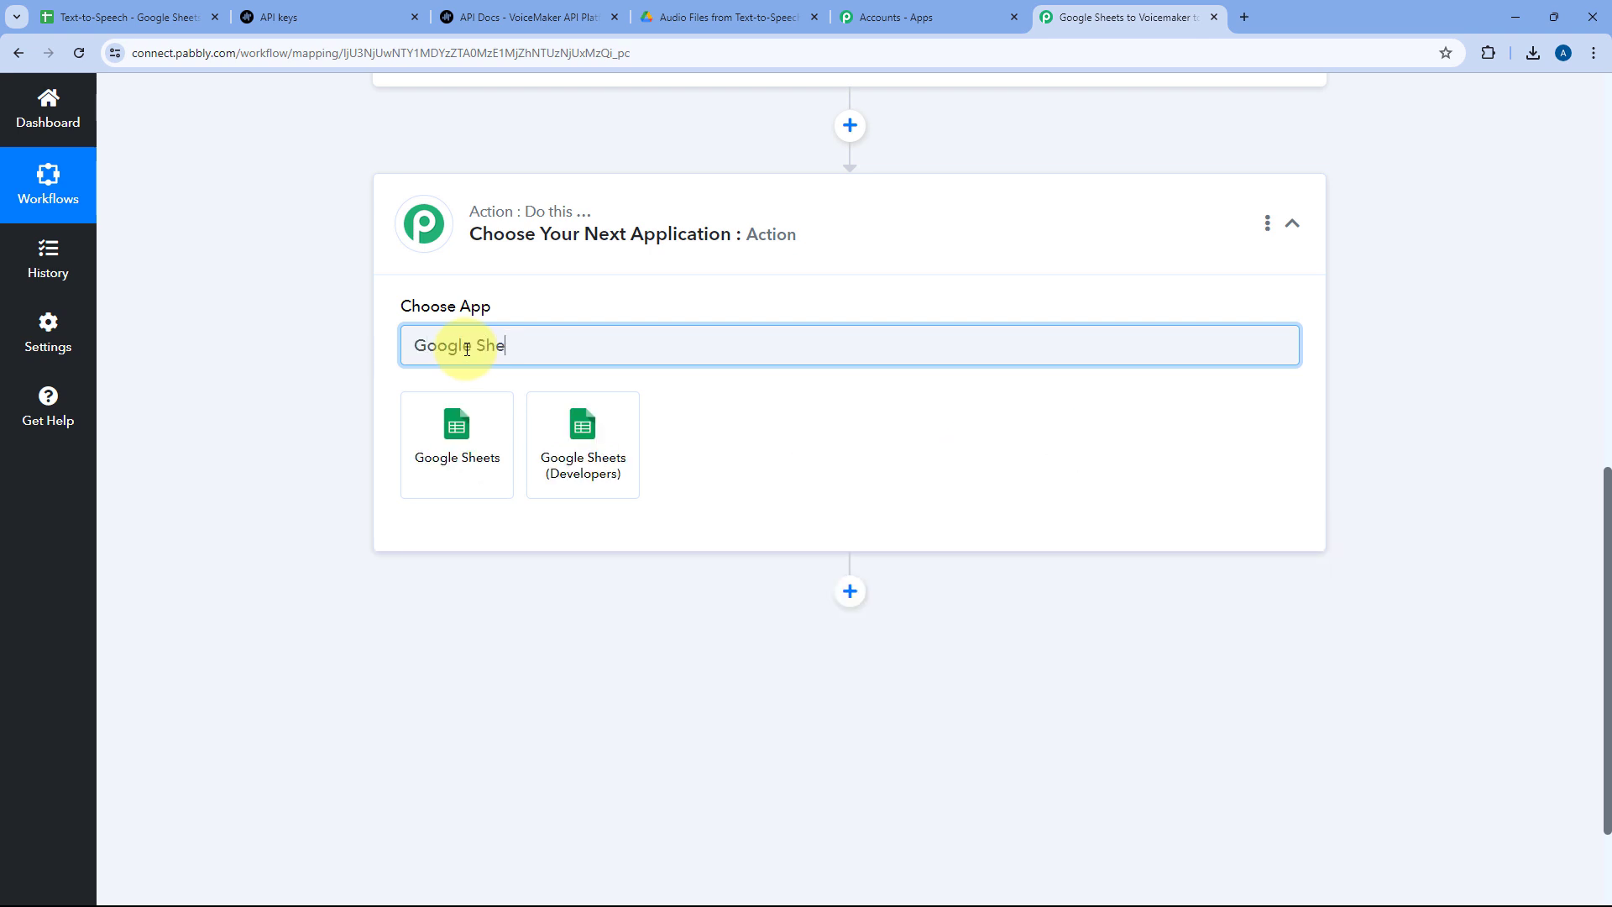
{"action": "key", "text": "BackSpace"}
{"action": "key", "text": "BackSpace"}
{"action": "key", "text": "BackSpace"}
{"action": "type", "text": "Drive"}
{"action": "left_click", "coordinate": [427, 472]}
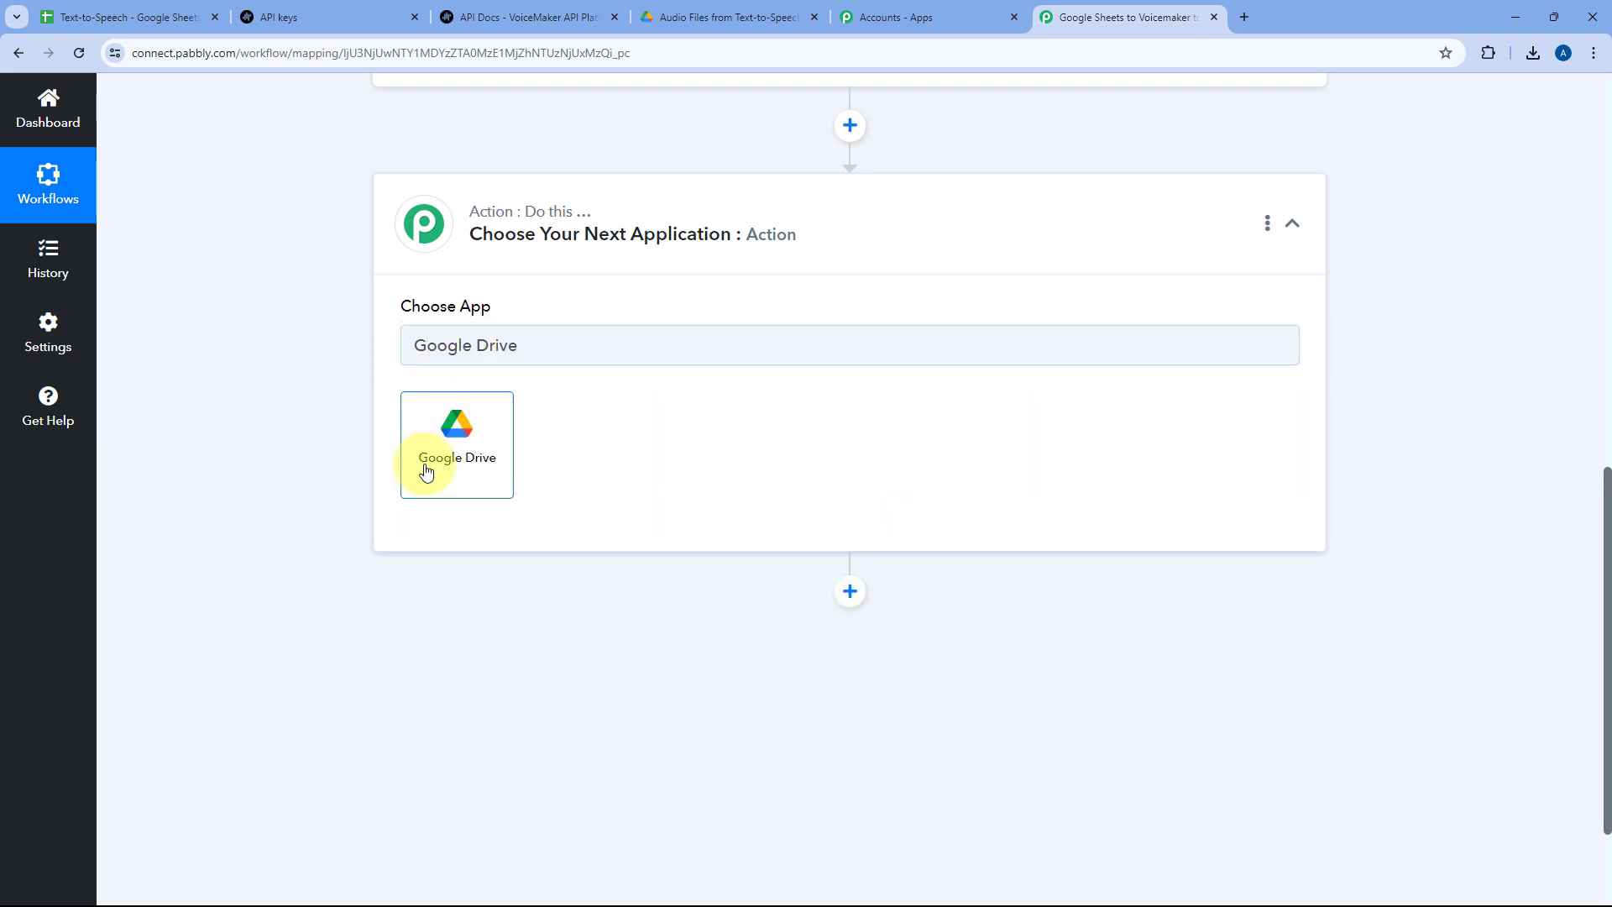
- Set the new Google Drive action's event to Share a File With Anyone and connect it to the Drive account
{"action": "scroll", "coordinate": [559, 373], "scroll_direction": "down", "scroll_amount": 1}
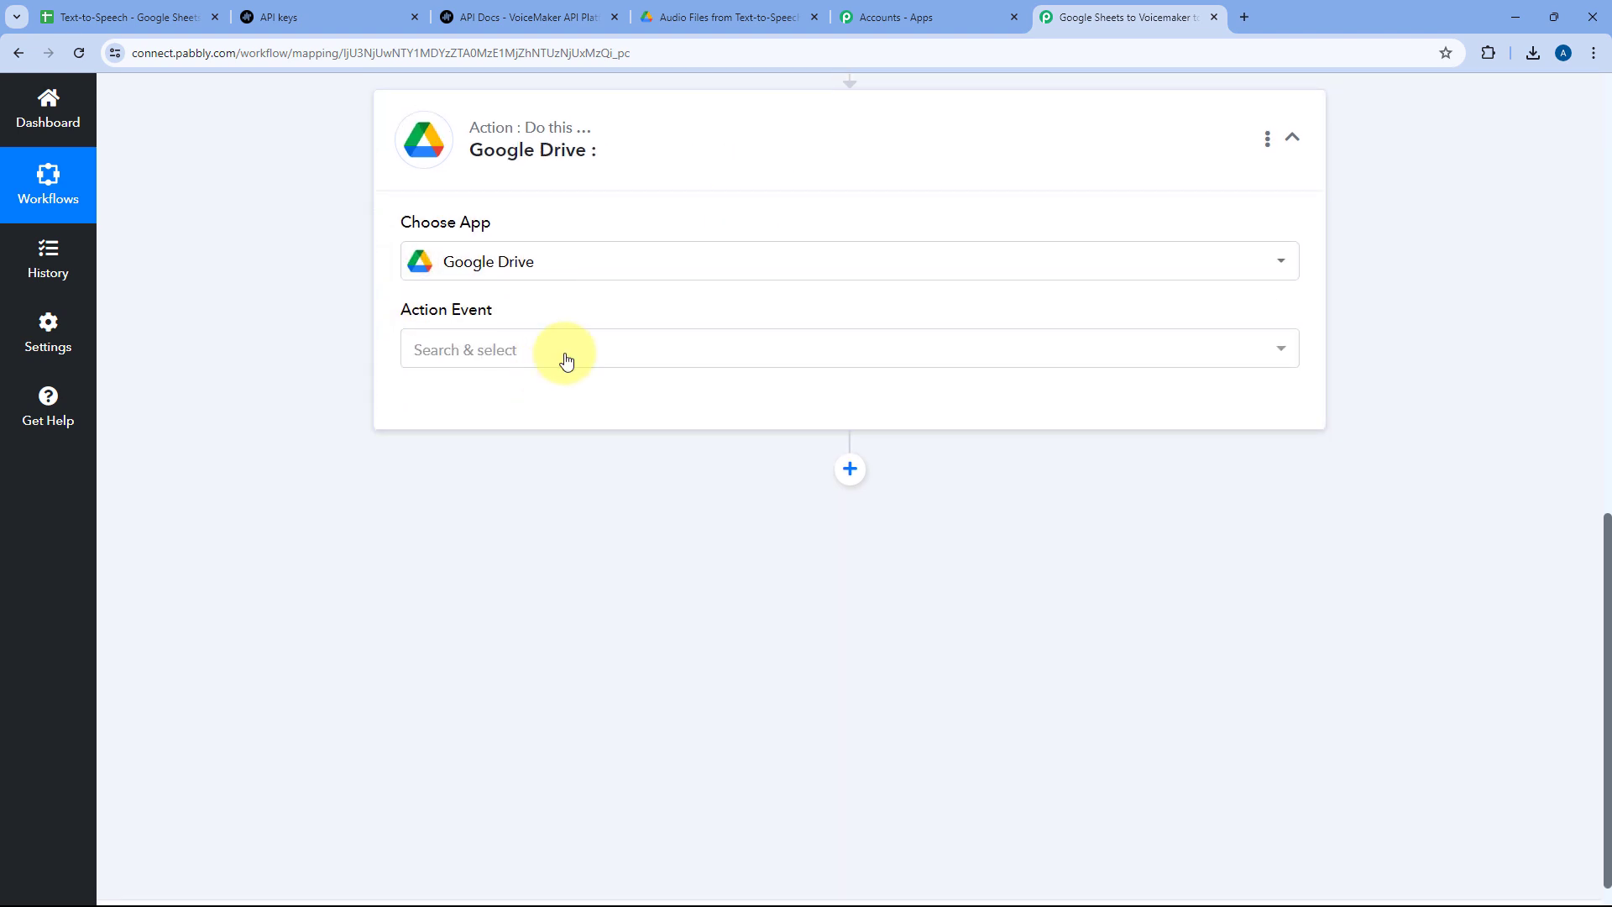
{"action": "left_click", "coordinate": [565, 360]}
{"action": "scroll", "coordinate": [354, 412], "scroll_direction": "down", "scroll_amount": 1}
{"action": "scroll", "coordinate": [557, 450], "scroll_direction": "down", "scroll_amount": 2}
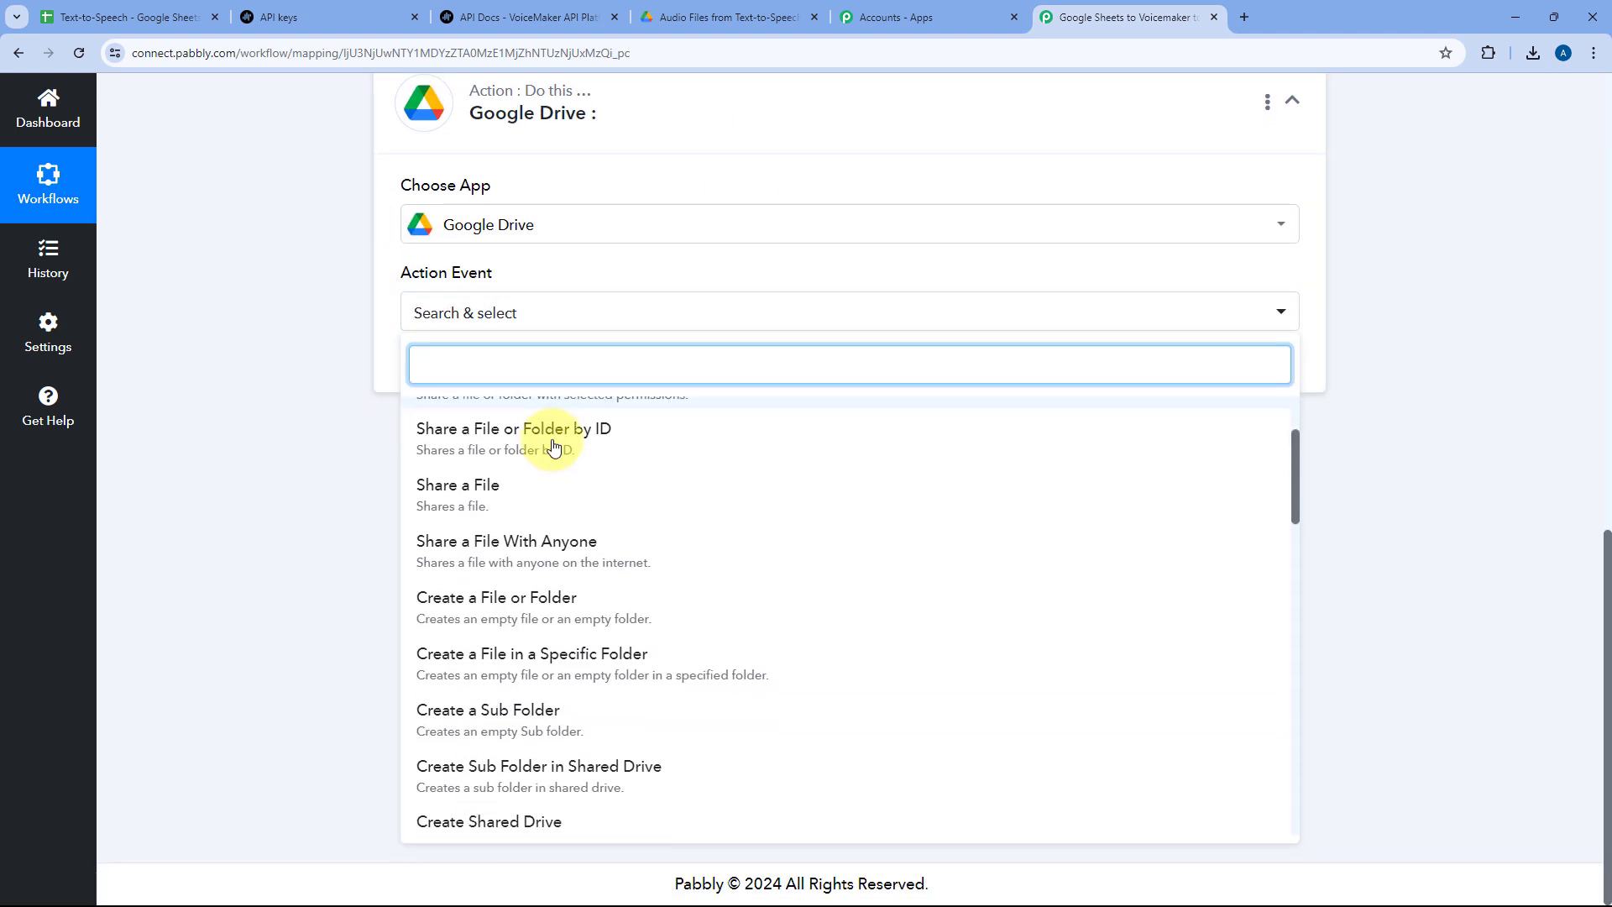
{"action": "left_click", "coordinate": [498, 539]}
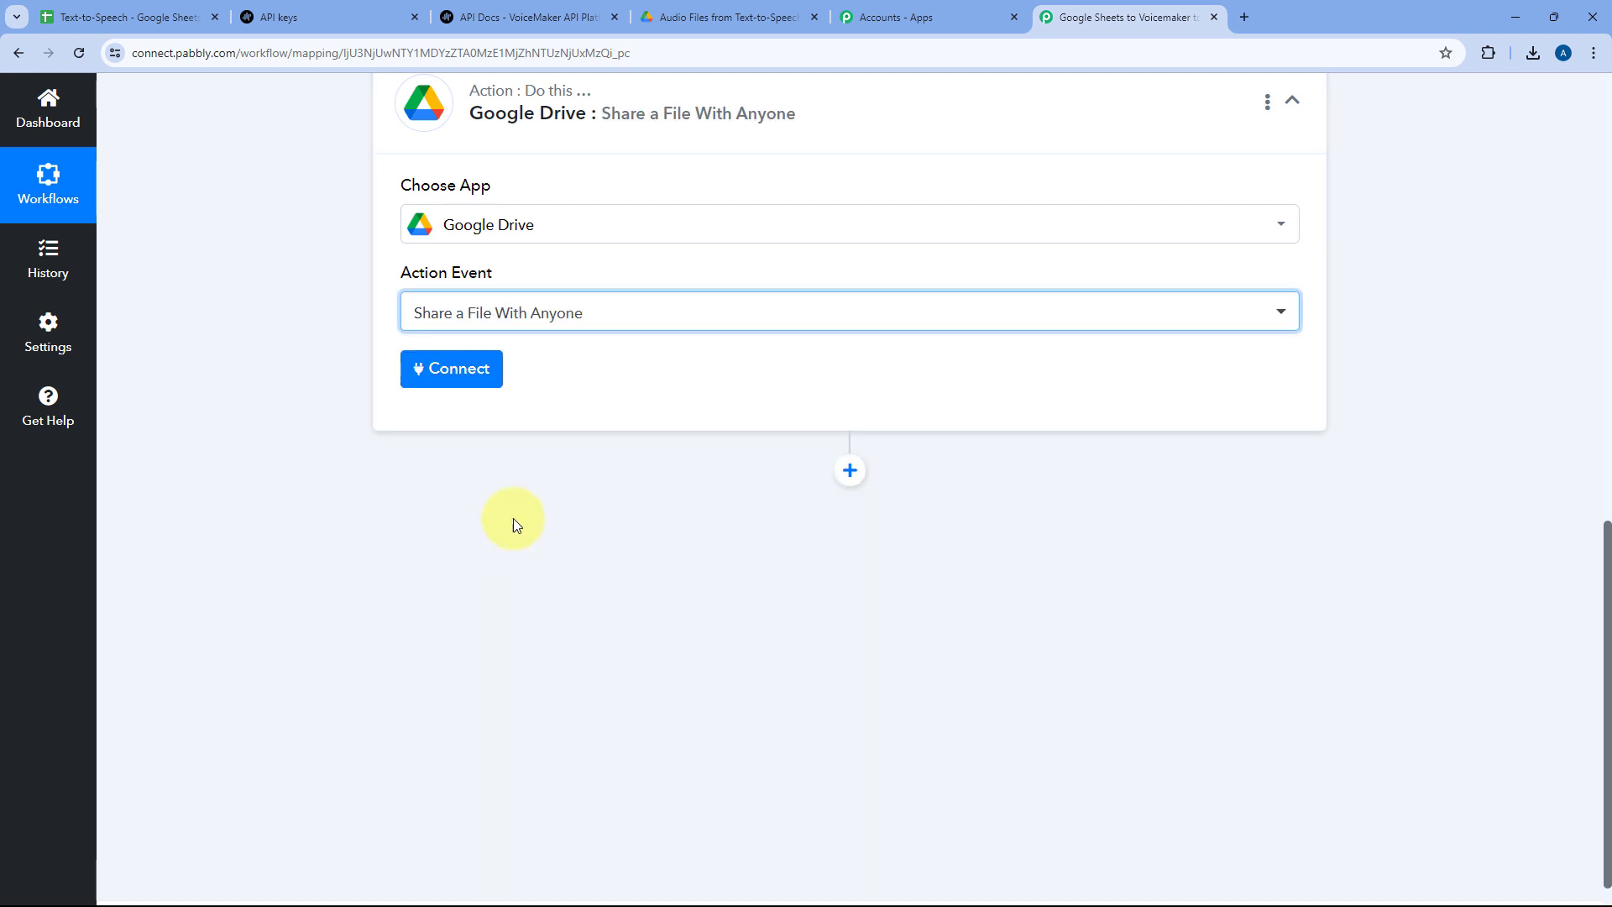
{"action": "left_click", "coordinate": [463, 370]}
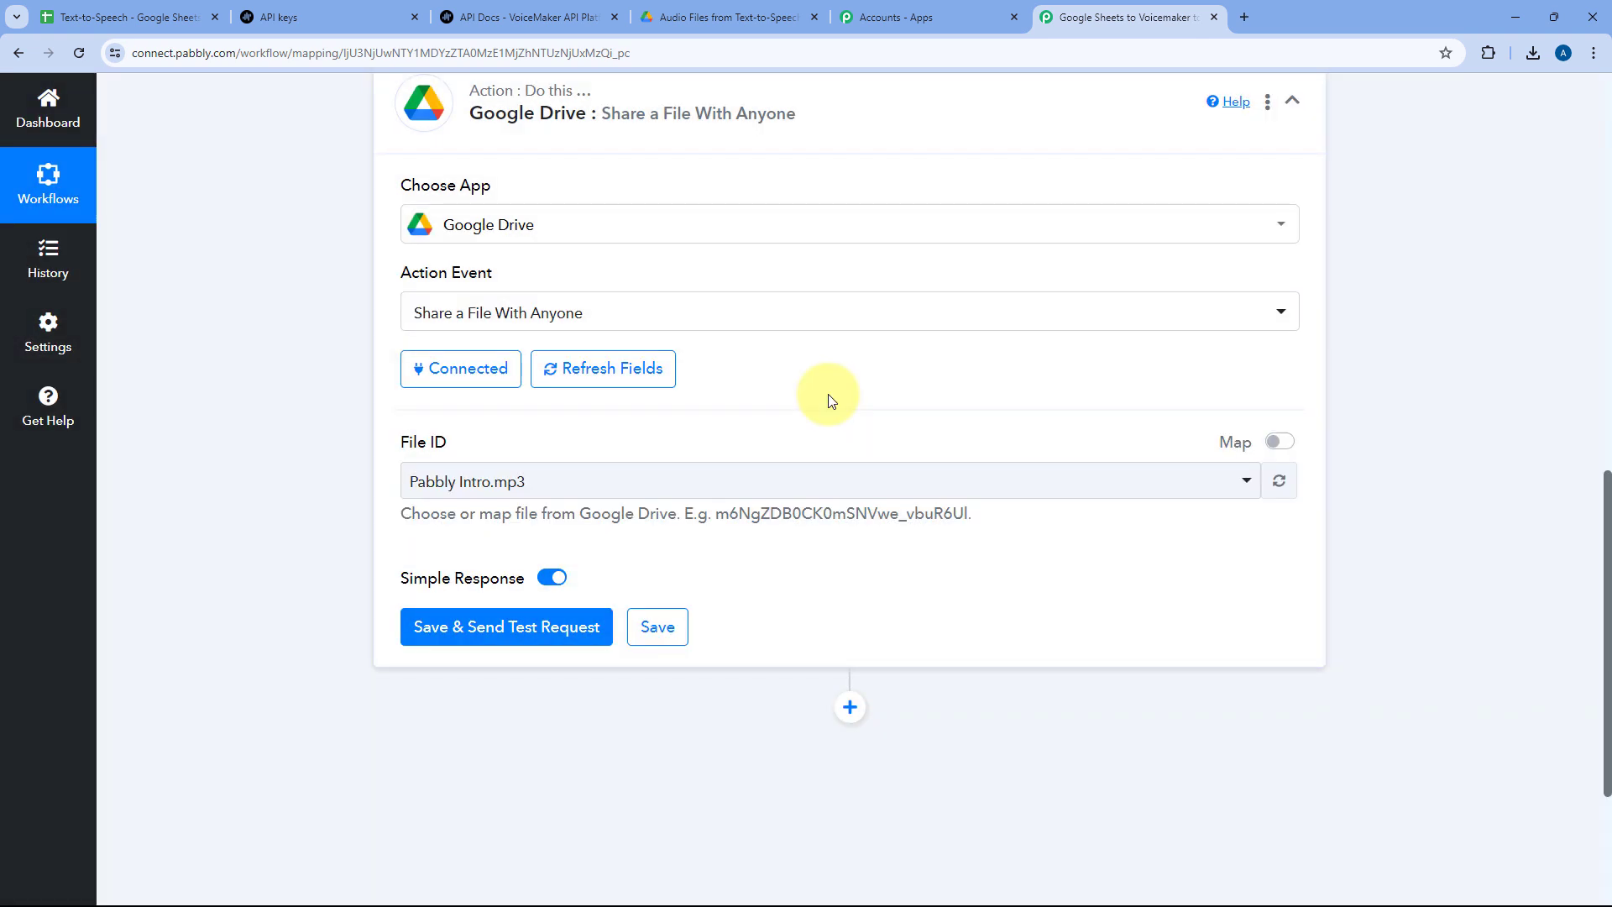
- Open the Upload a File step and examine its response for the uploaded file's ID
{"action": "scroll", "coordinate": [830, 398], "scroll_direction": "up", "scroll_amount": 3}
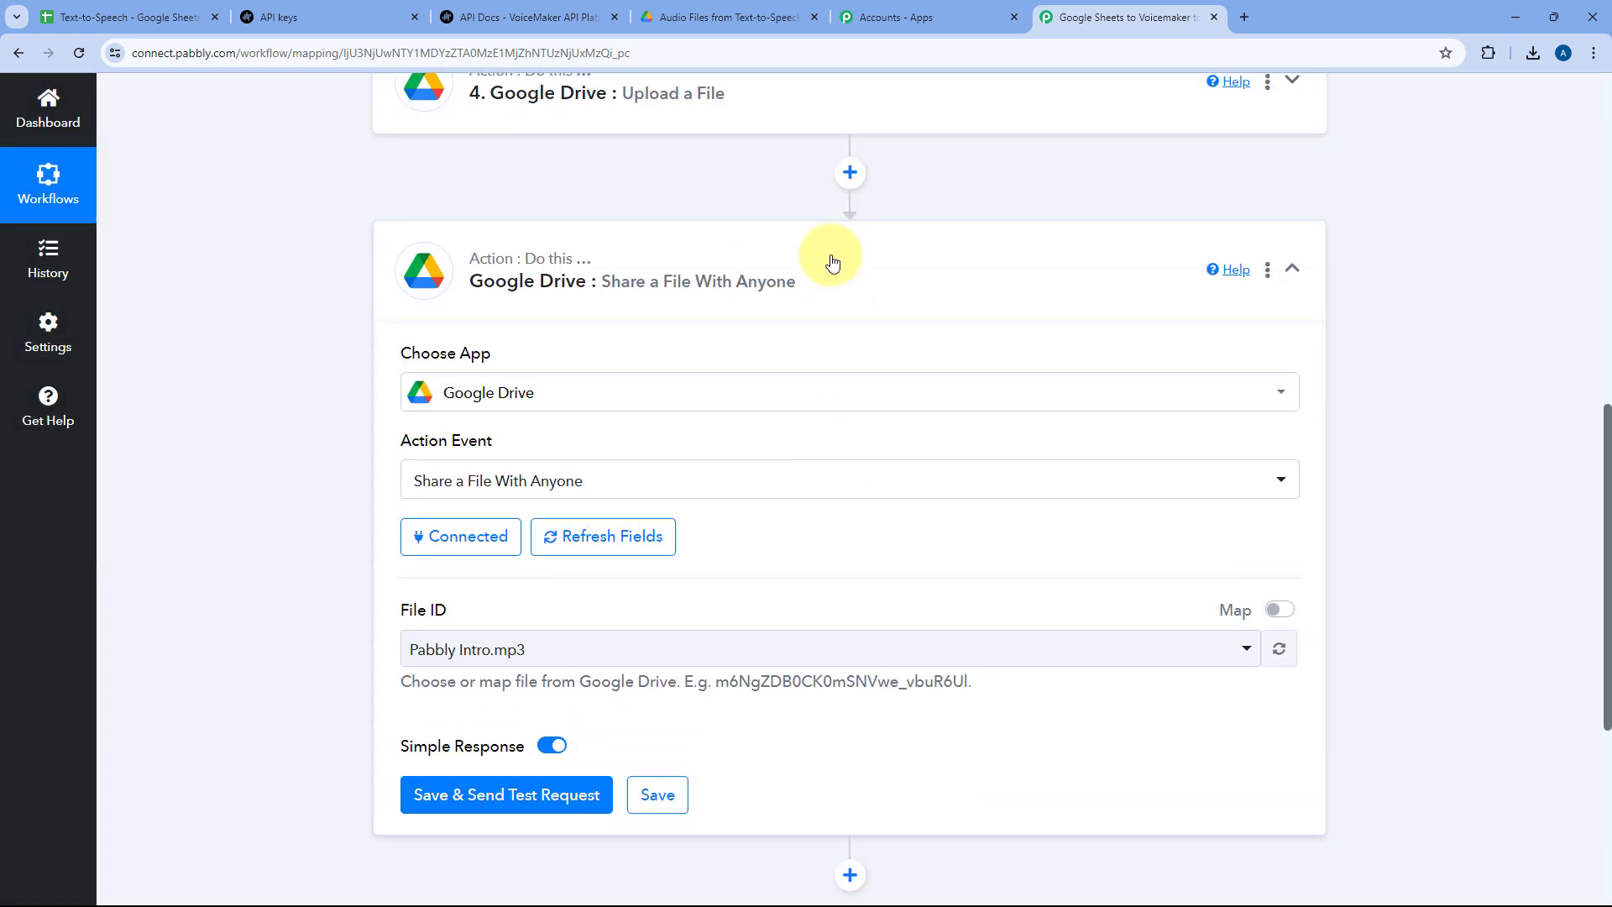
{"action": "left_click", "coordinate": [694, 116]}
{"action": "scroll", "coordinate": [308, 353], "scroll_direction": "down", "scroll_amount": 8}
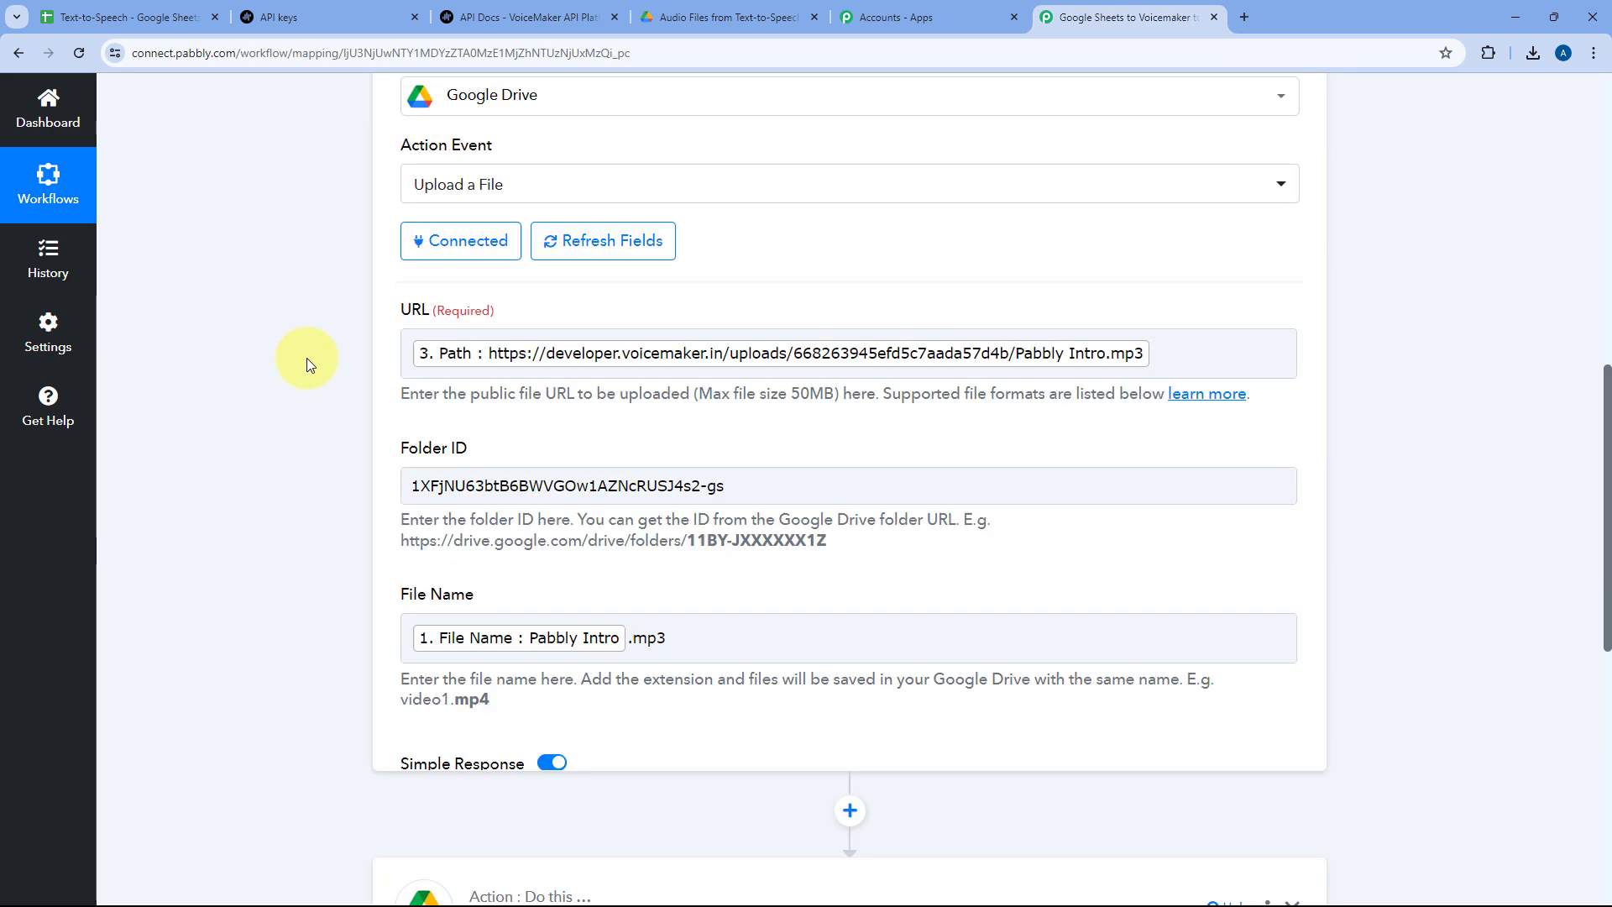
{"action": "left_click", "coordinate": [480, 325]}
{"action": "scroll", "coordinate": [741, 215], "scroll_direction": "down", "scroll_amount": 3}
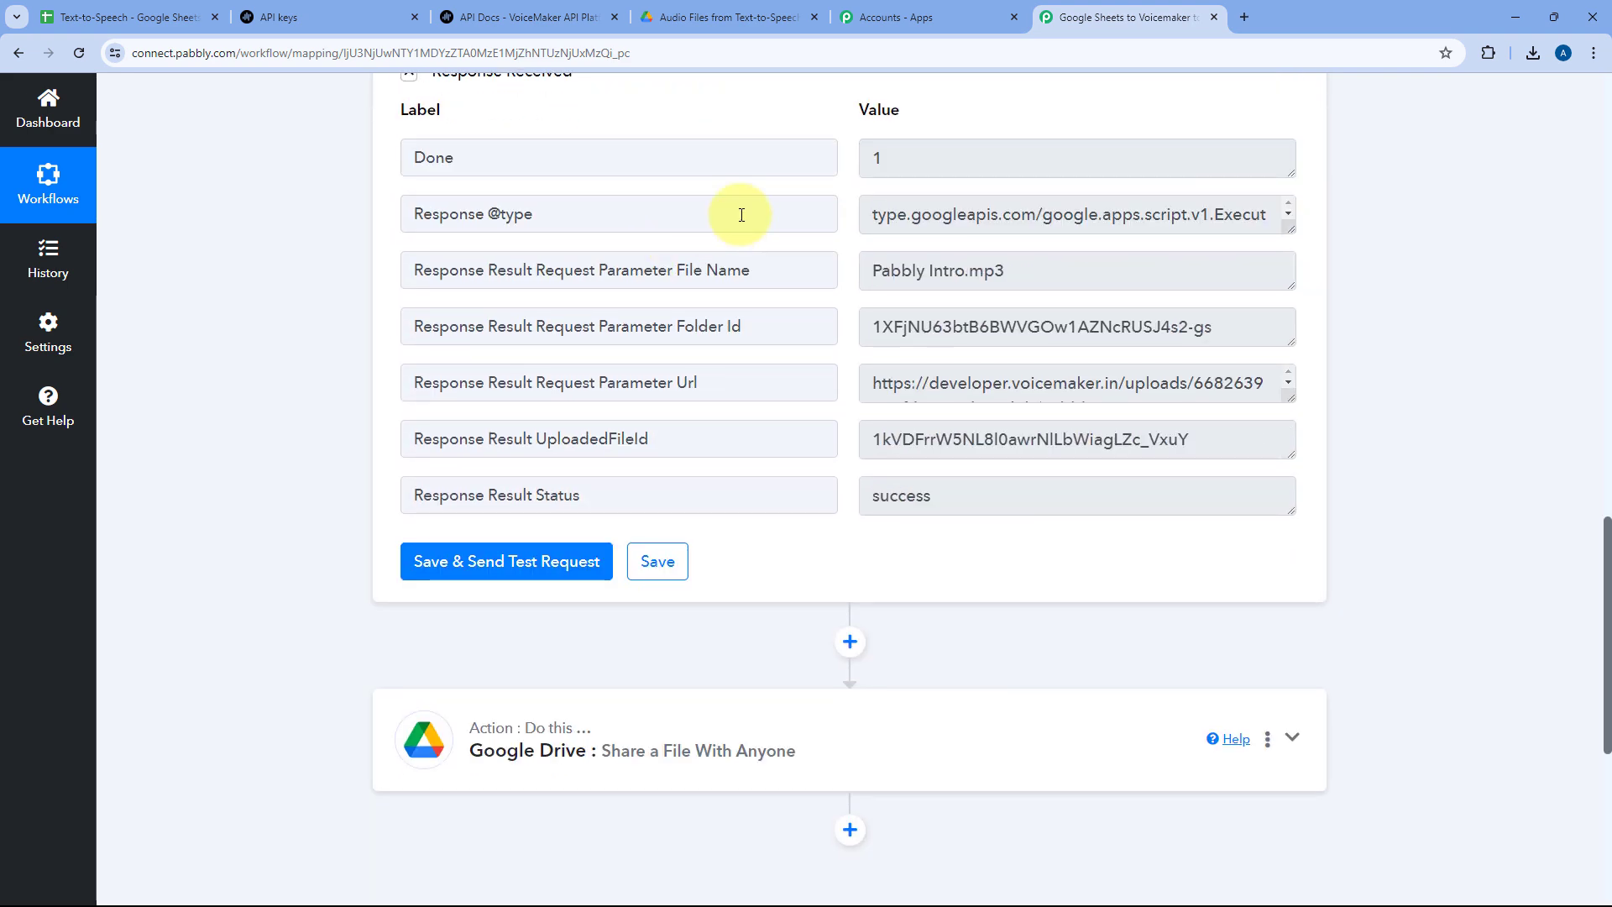
{"action": "scroll", "coordinate": [875, 316], "scroll_direction": "down", "scroll_amount": 1}
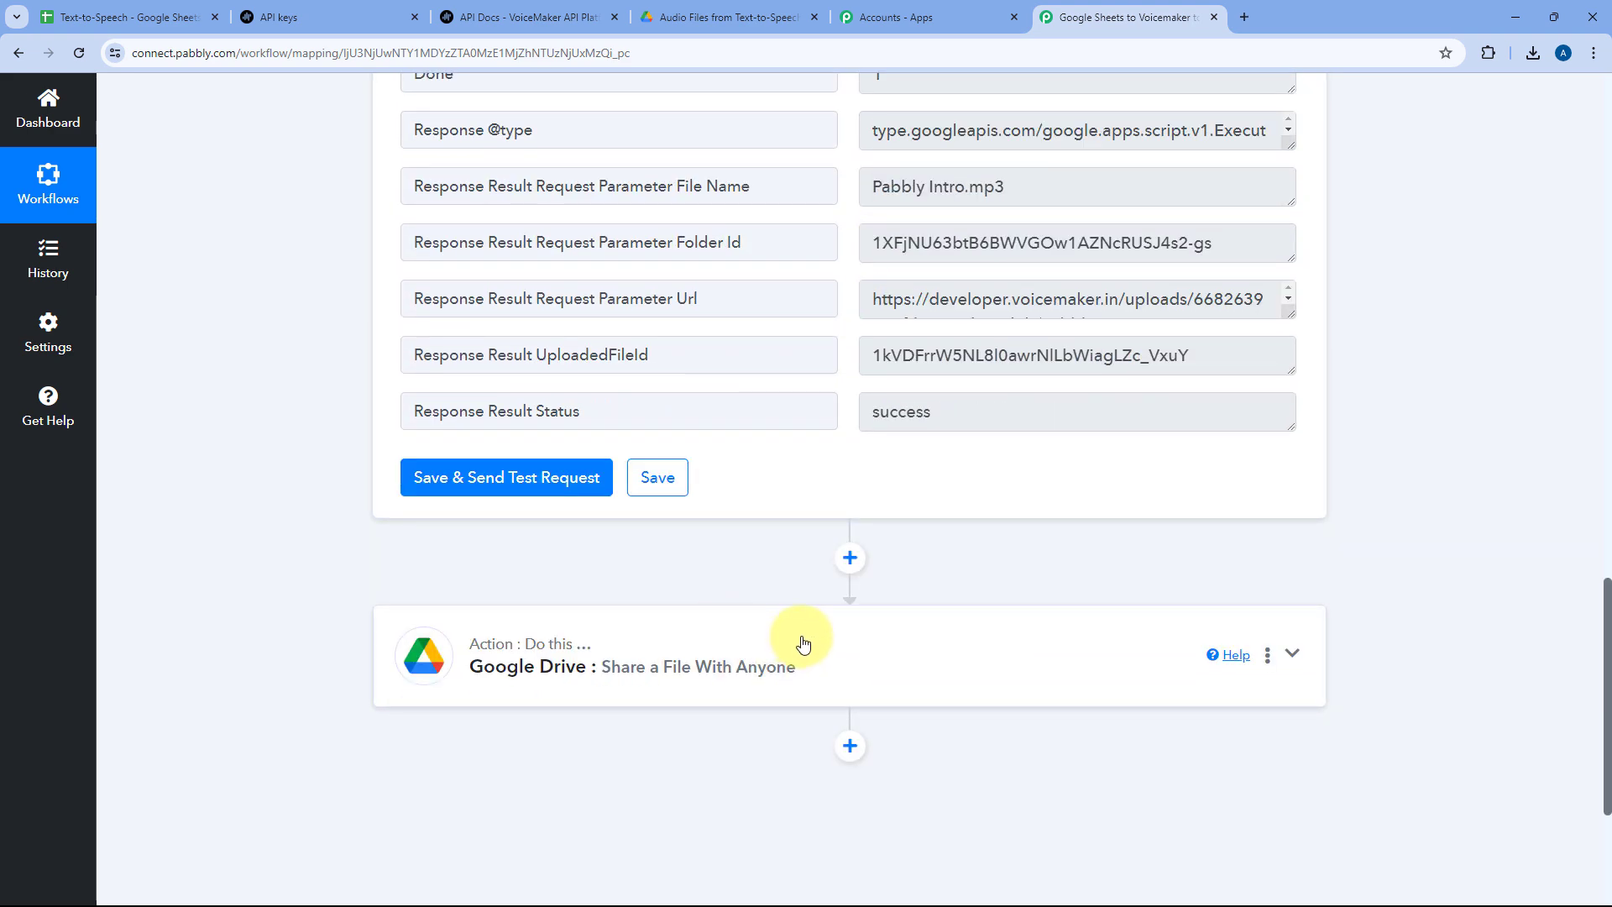
- Reopen the Share a File With Anyone action and examine the files offered for its File ID
{"action": "left_click", "coordinate": [799, 637]}
{"action": "scroll", "coordinate": [816, 346], "scroll_direction": "down", "scroll_amount": 3}
{"action": "scroll", "coordinate": [756, 378], "scroll_direction": "up", "scroll_amount": 6}
{"action": "scroll", "coordinate": [663, 391], "scroll_direction": "down", "scroll_amount": 3}
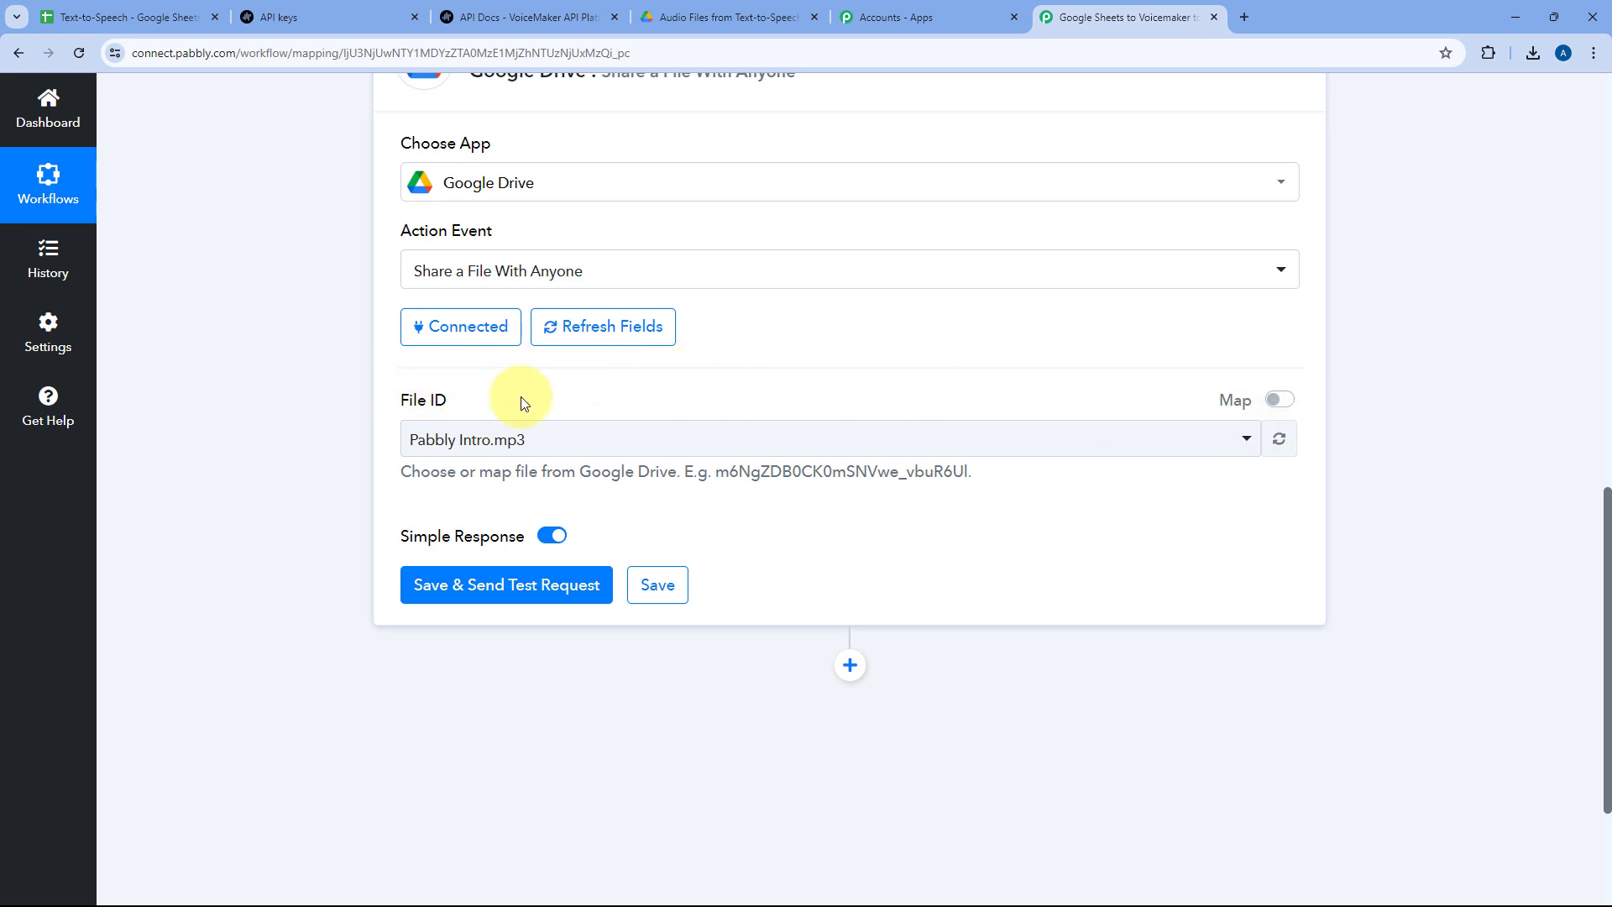
{"action": "left_click", "coordinate": [882, 433]}
{"action": "scroll", "coordinate": [754, 373], "scroll_direction": "down", "scroll_amount": 5}
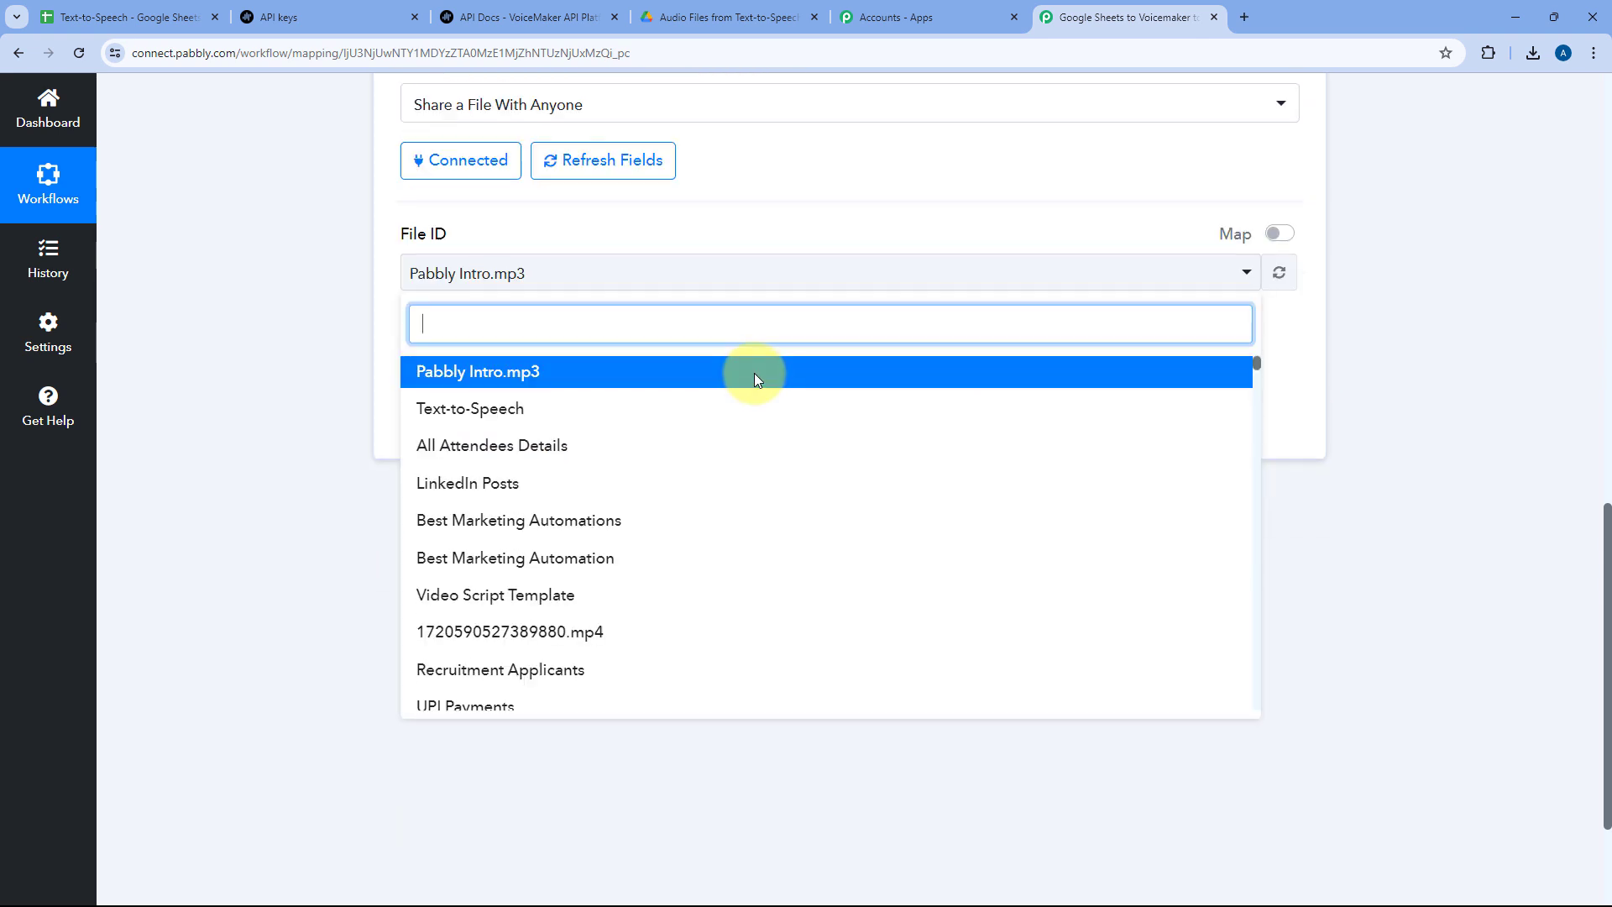
{"action": "scroll", "coordinate": [752, 436], "scroll_direction": "down", "scroll_amount": 6}
{"action": "scroll", "coordinate": [705, 468], "scroll_direction": "up", "scroll_amount": 9}
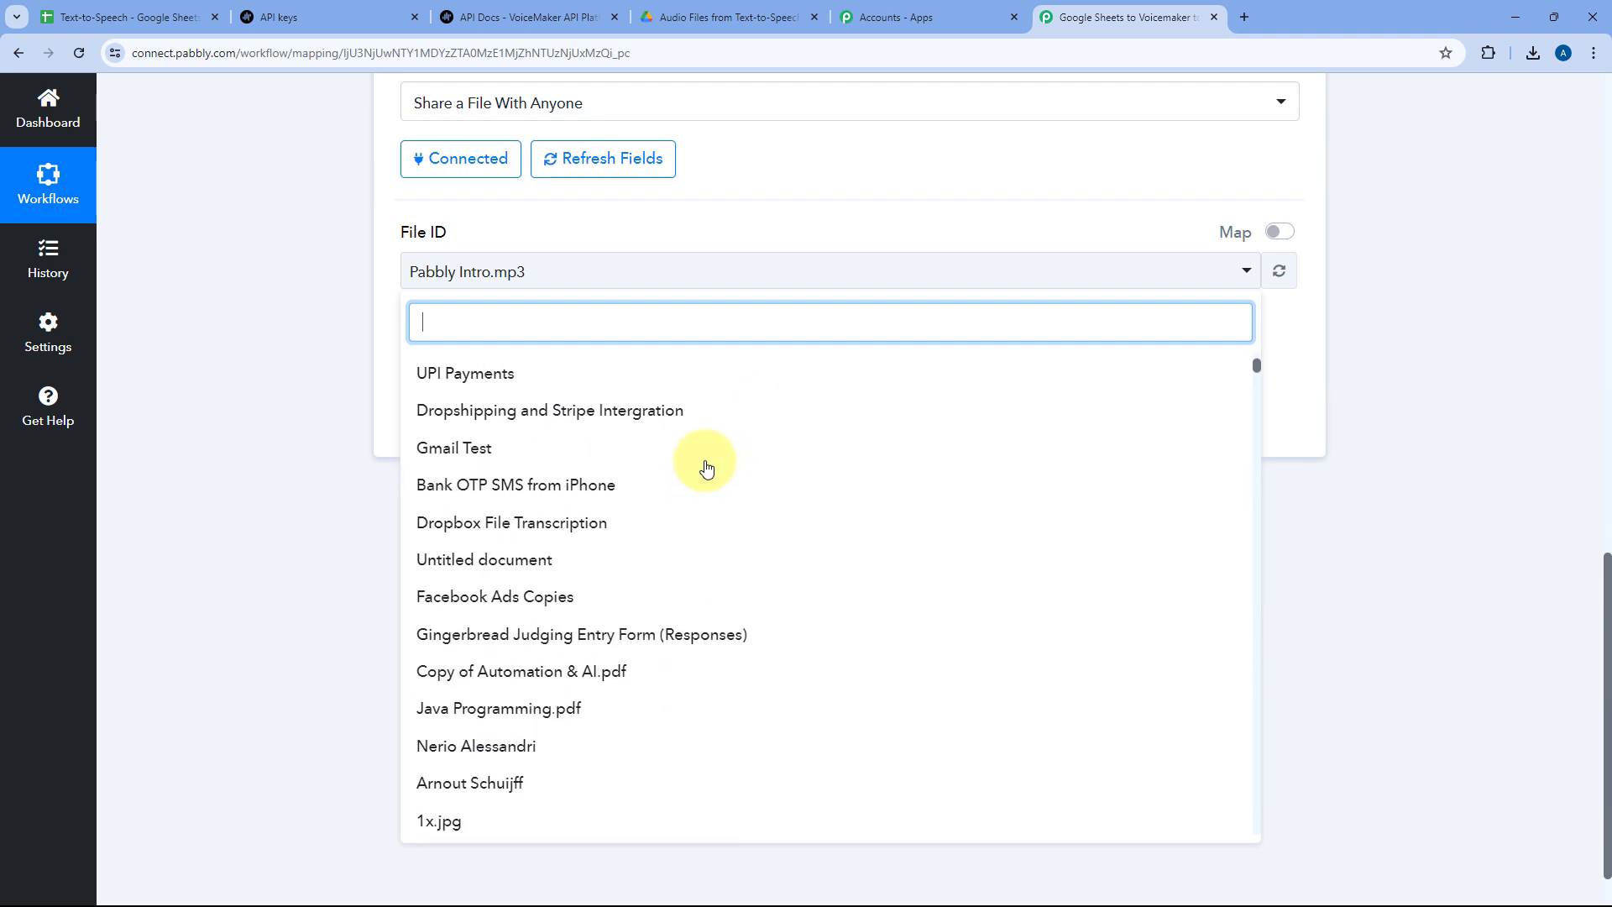
{"action": "left_click", "coordinate": [767, 216]}
{"action": "scroll", "coordinate": [777, 274], "scroll_direction": "up", "scroll_amount": 6}
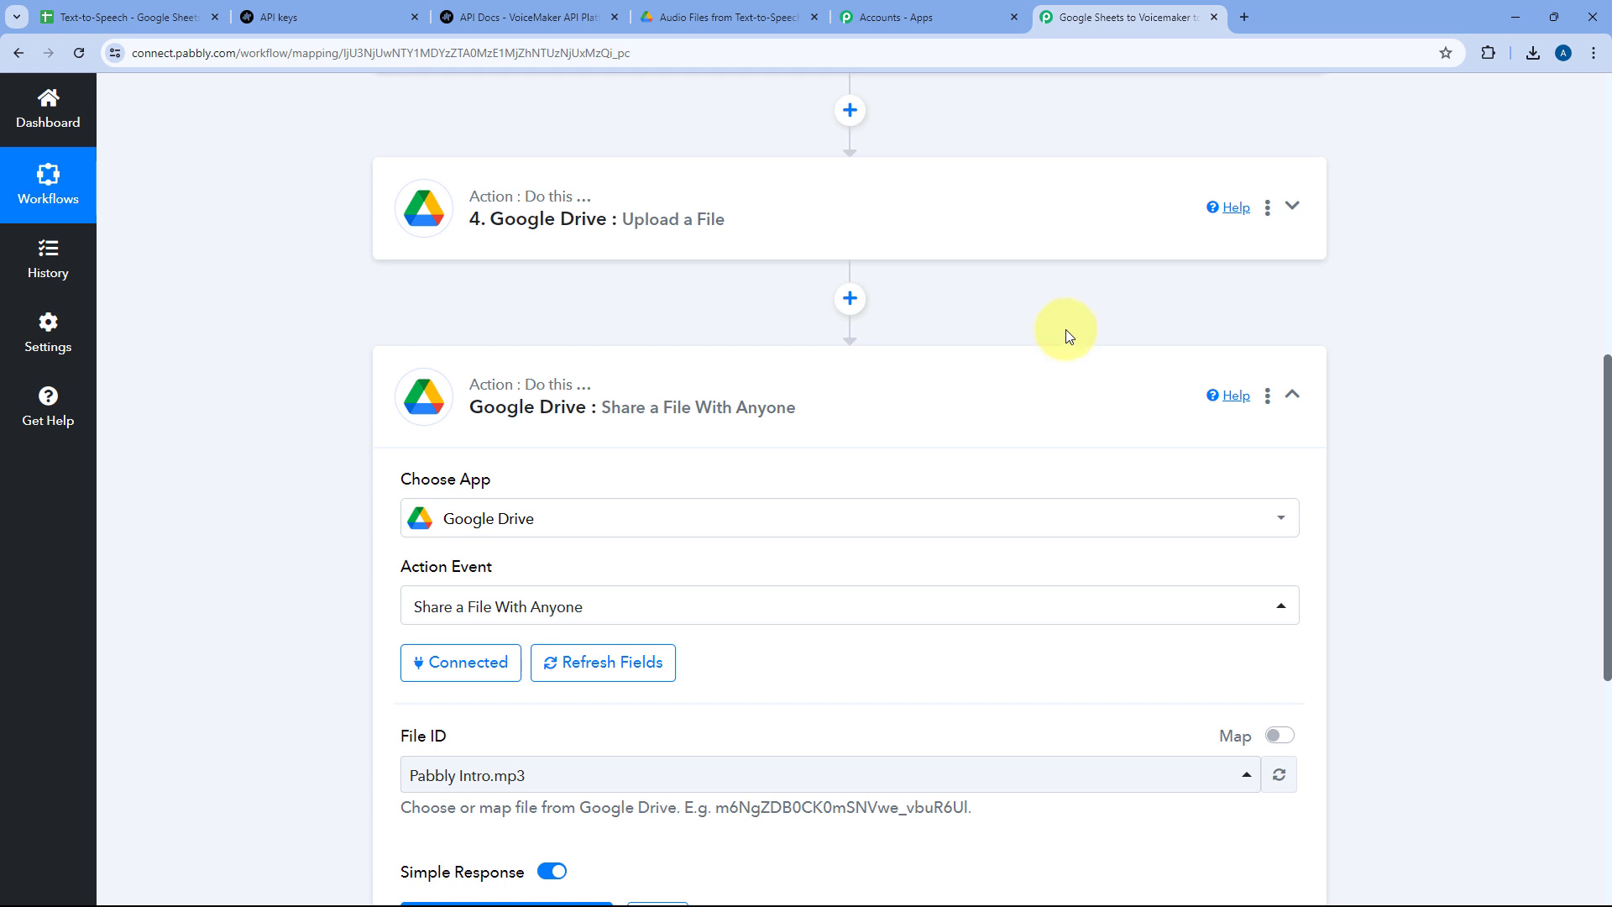
{"action": "scroll", "coordinate": [952, 319], "scroll_direction": "down", "scroll_amount": 4}
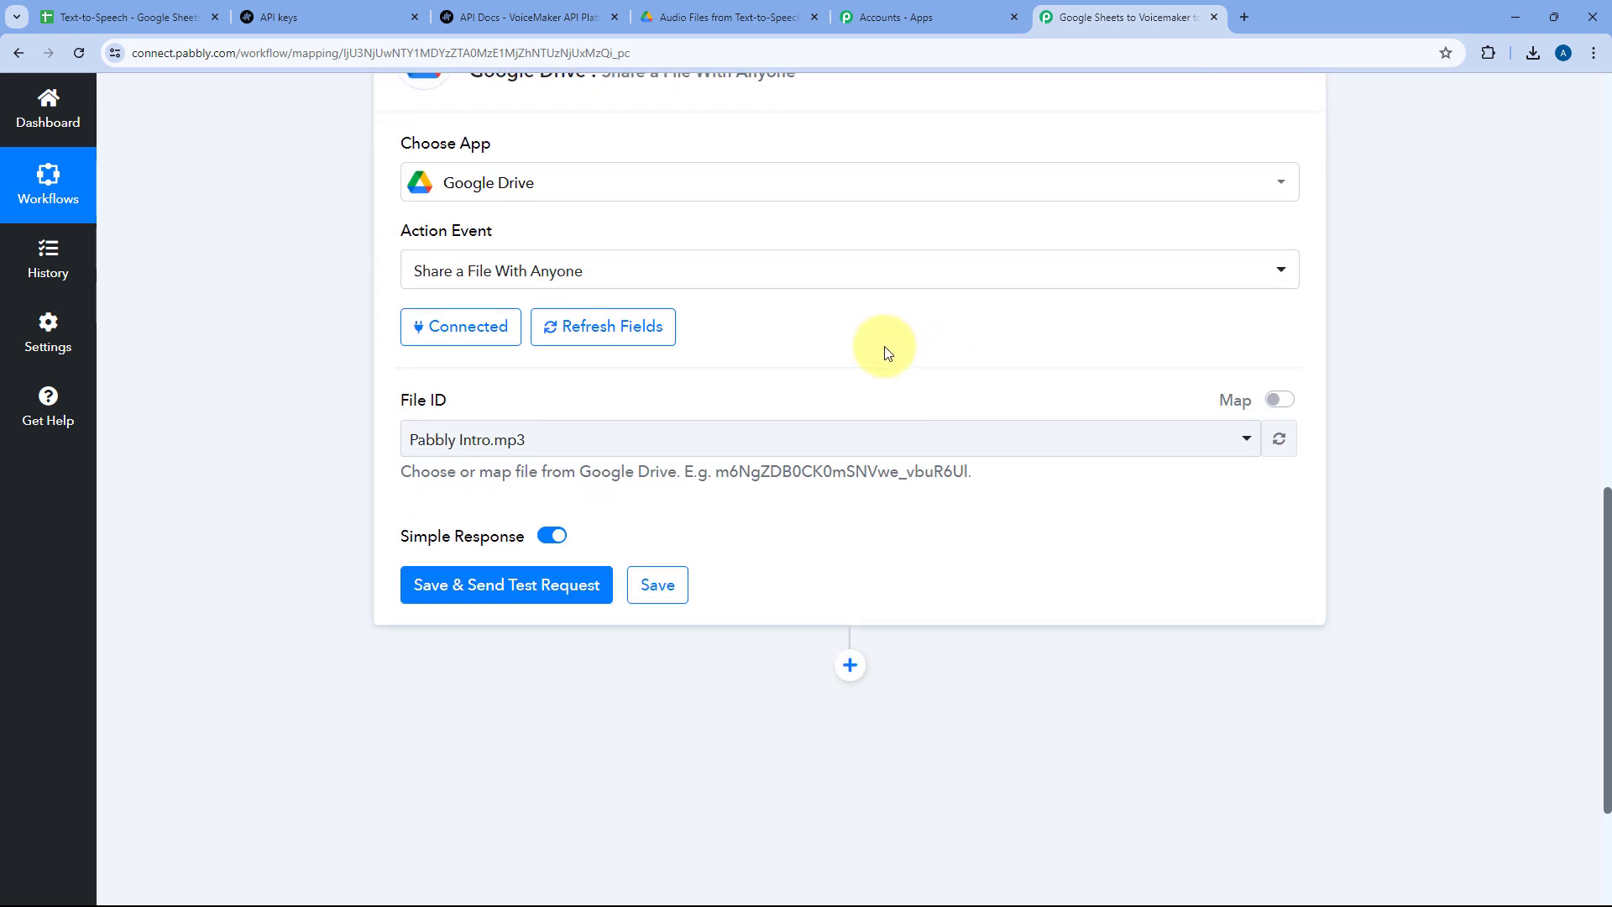
- Enable mapping for File ID and replace its fixed value with Response Result UploadedFileId from the Upload a File step
{"action": "left_click", "coordinate": [1278, 400]}
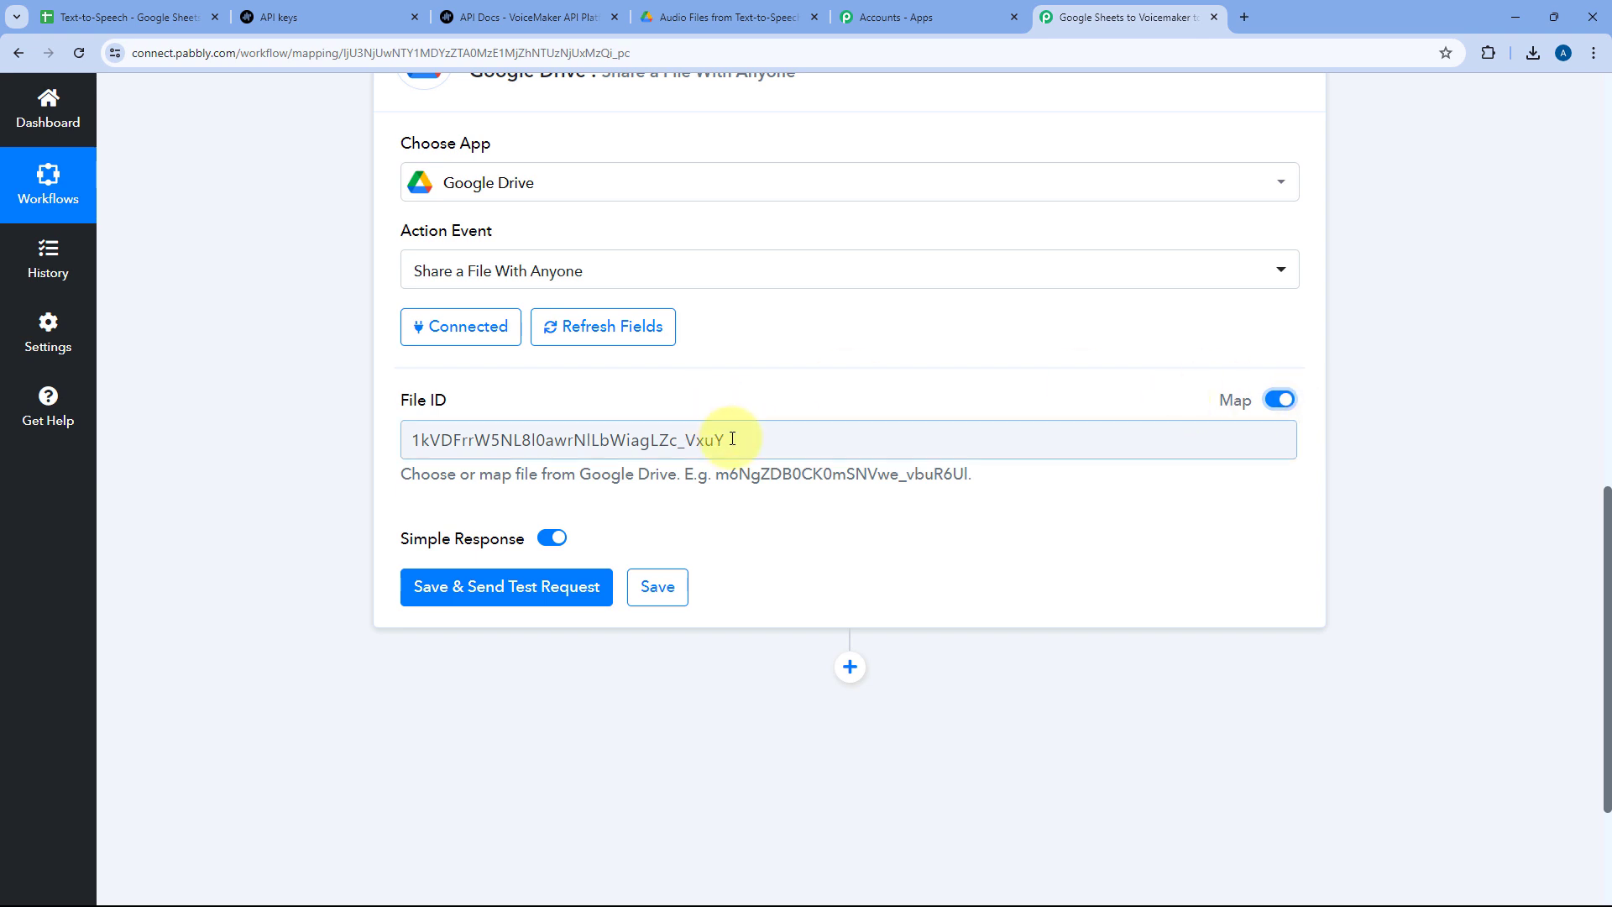
{"action": "left_click_drag", "start_coordinate": [713, 439], "coordinate": [347, 436]}
{"action": "key", "text": "BackSpace"}
{"action": "scroll", "coordinate": [363, 421], "scroll_direction": "down", "scroll_amount": 2}
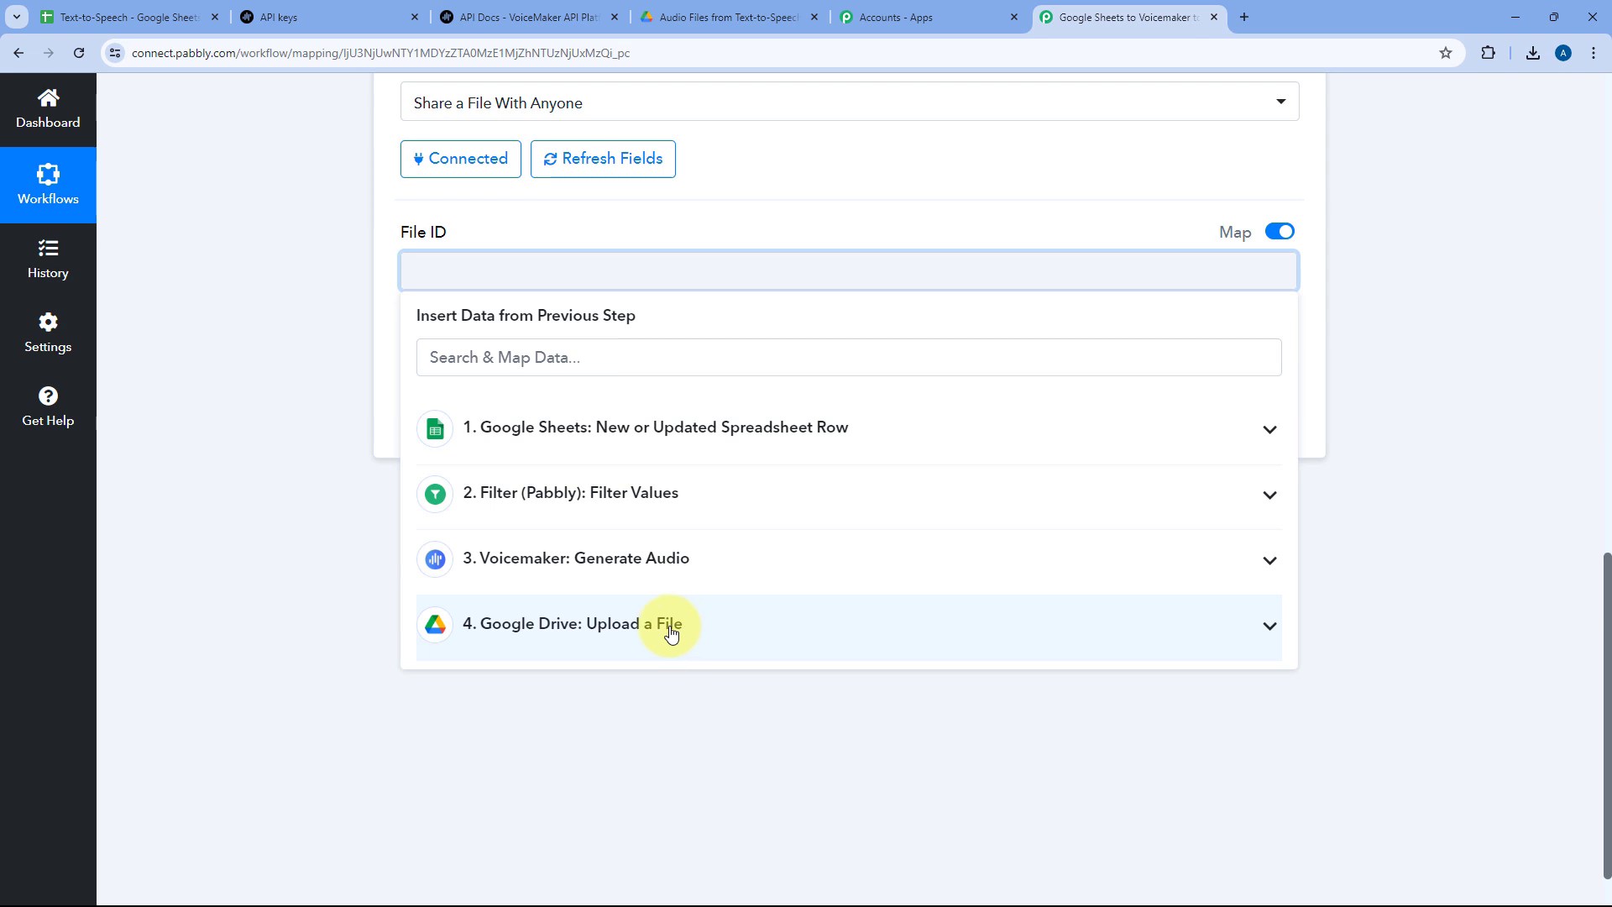
{"action": "left_click", "coordinate": [671, 633]}
{"action": "scroll", "coordinate": [621, 672], "scroll_direction": "down", "scroll_amount": 1}
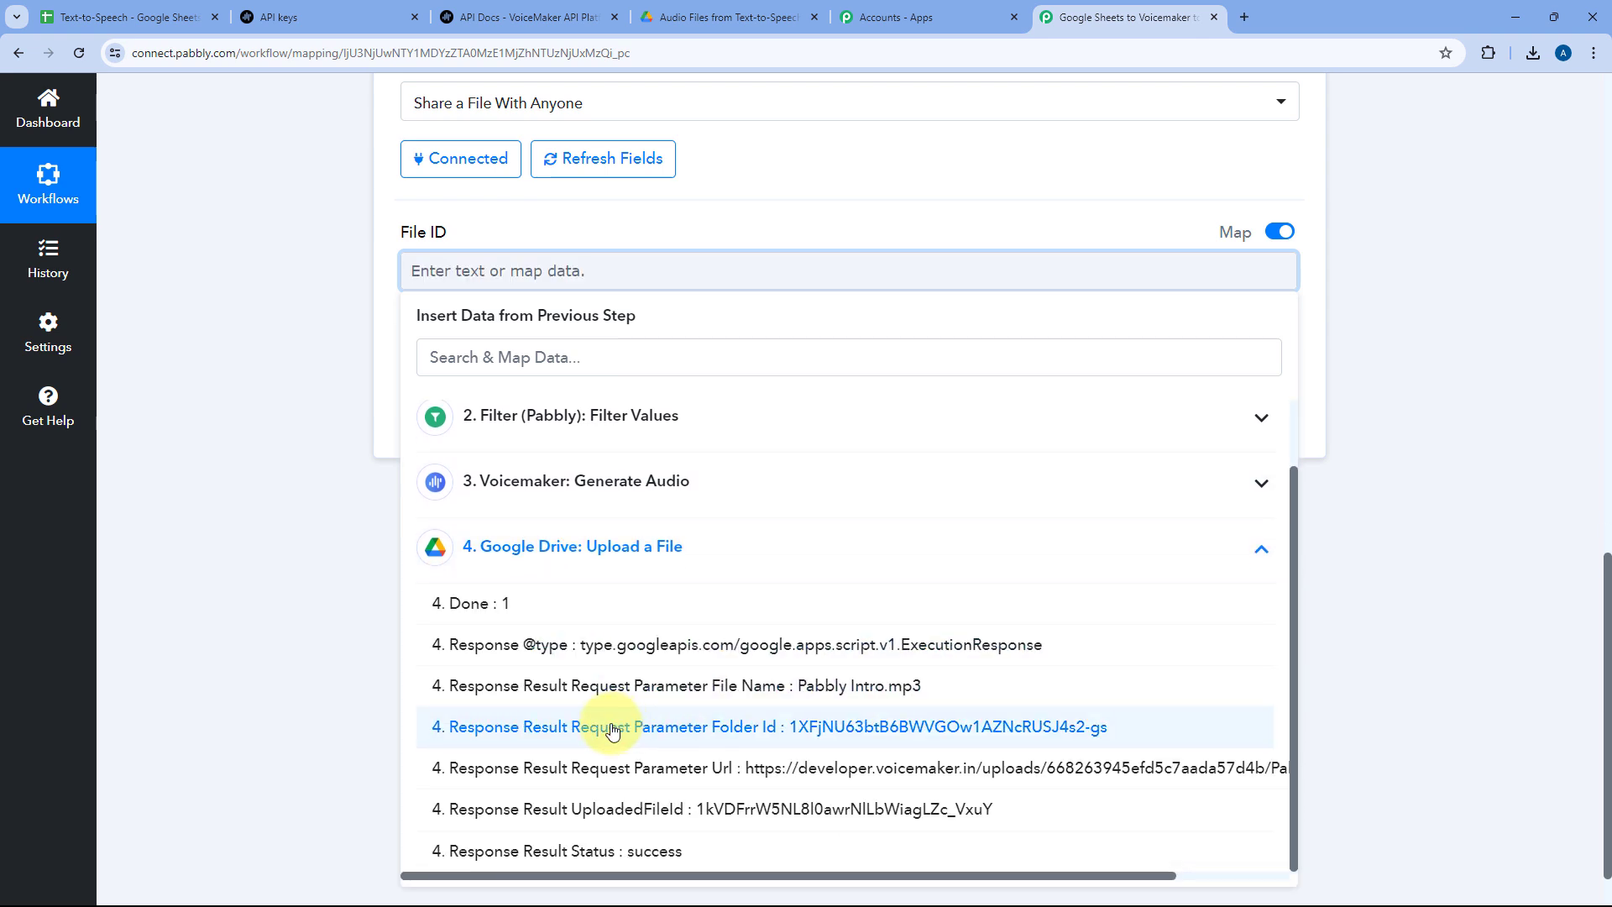
{"action": "left_click", "coordinate": [640, 815]}
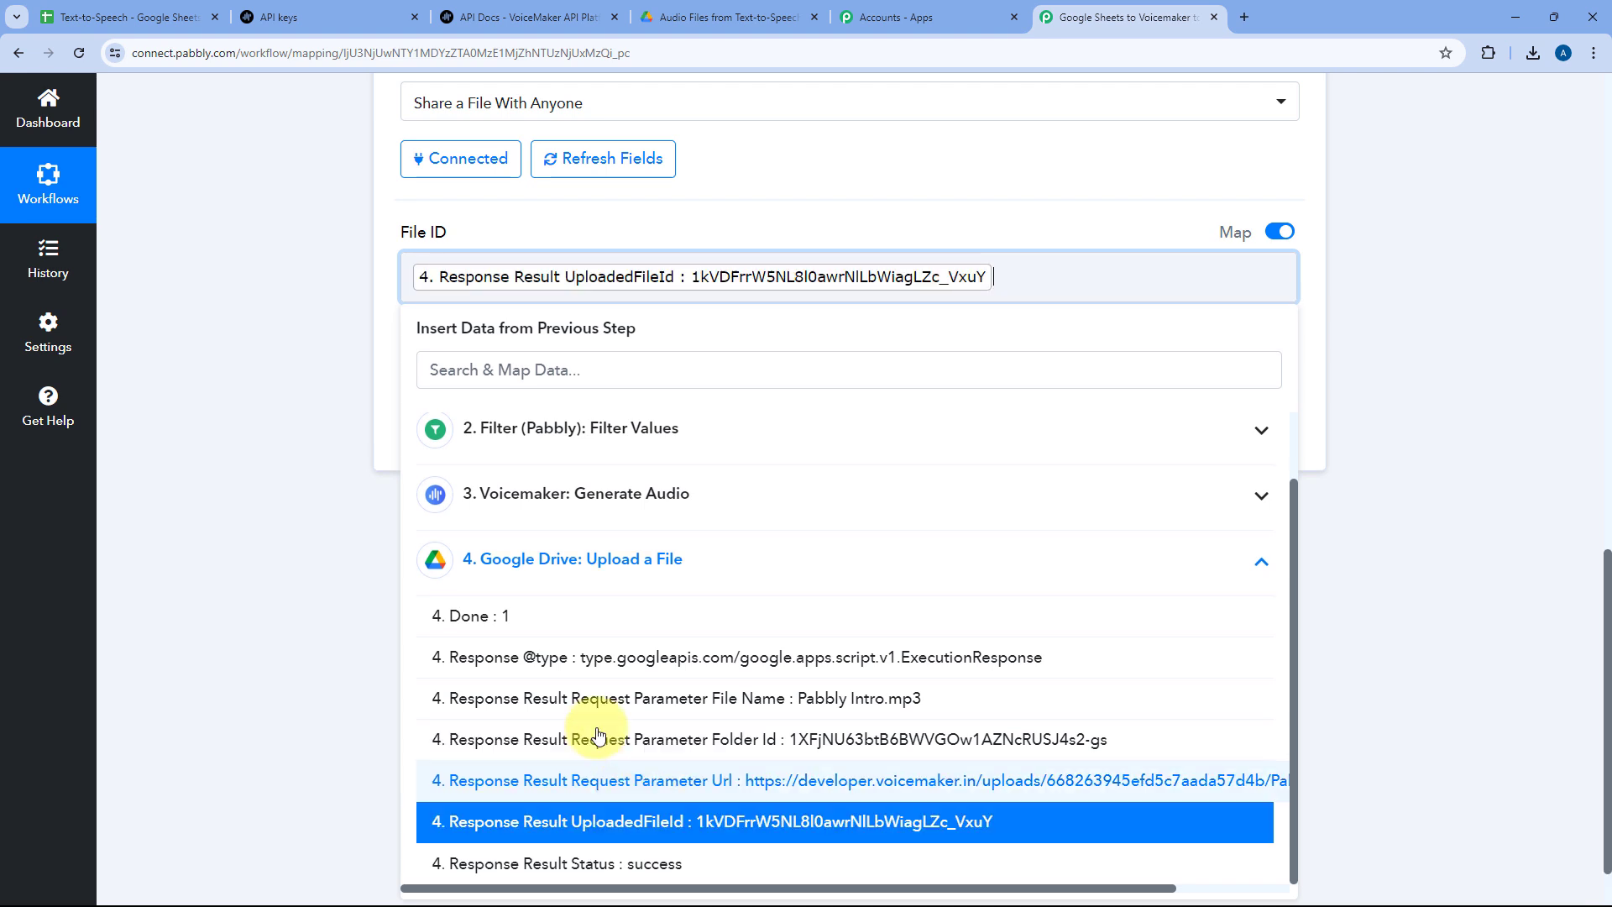
{"action": "left_click", "coordinate": [337, 299]}
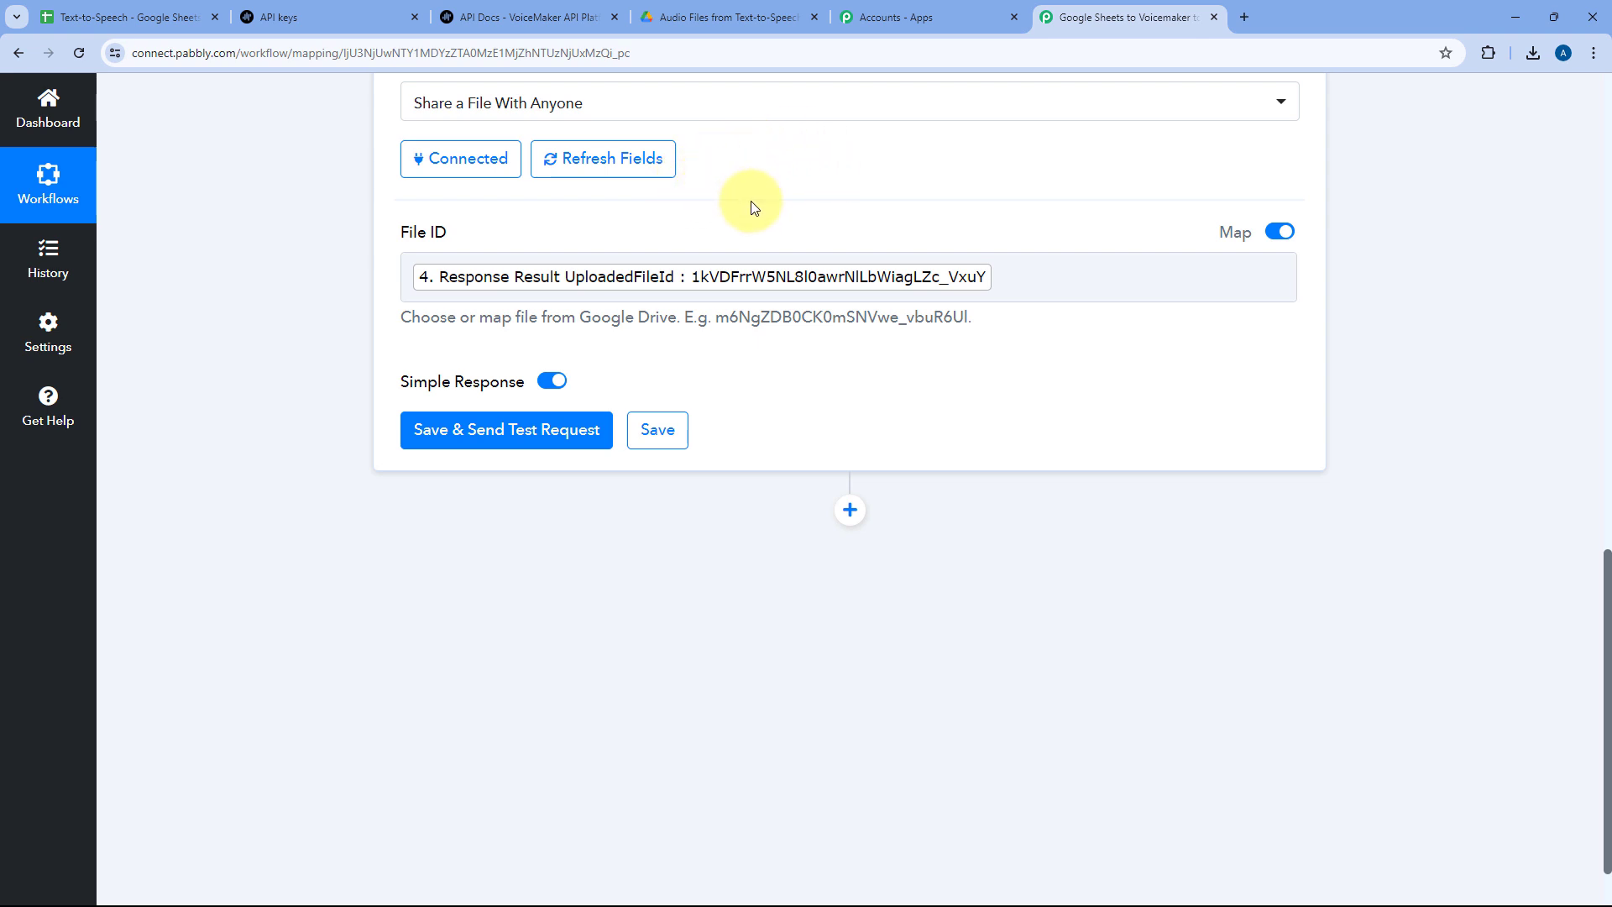
- Save the share action, send its test request and review the response's Res1 Type and full Res2 WebViewLink
{"action": "left_click", "coordinate": [525, 435]}
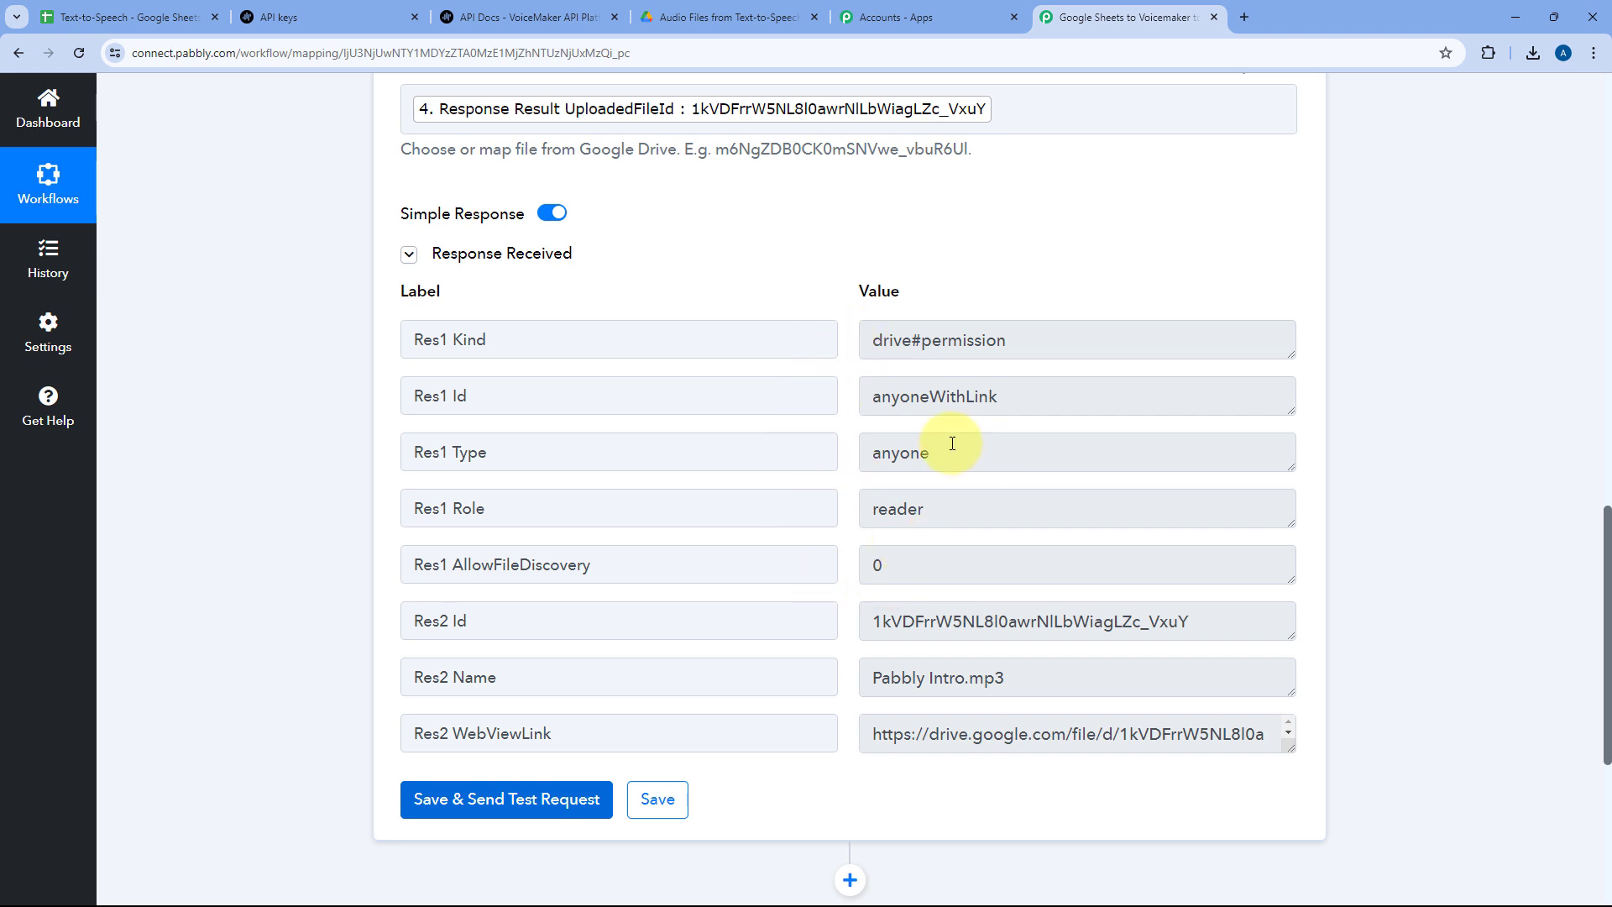
{"action": "left_click_drag", "start_coordinate": [968, 455], "coordinate": [846, 466]}
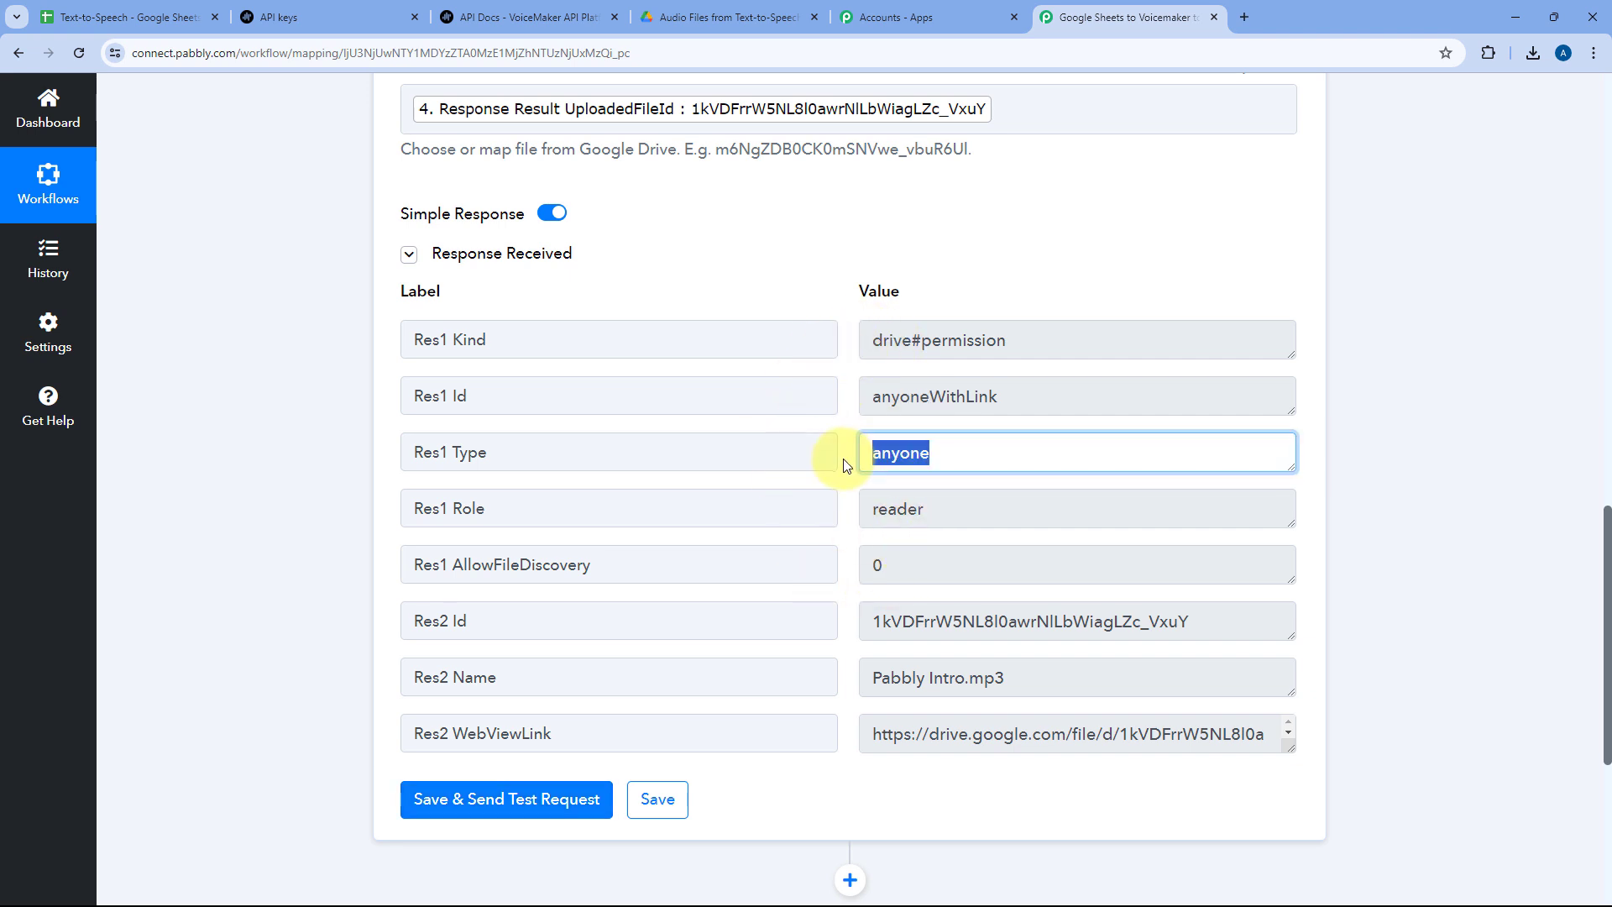
{"action": "scroll", "coordinate": [844, 486], "scroll_direction": "down", "scroll_amount": 3}
{"action": "left_click_drag", "start_coordinate": [1289, 494], "coordinate": [1263, 594]}
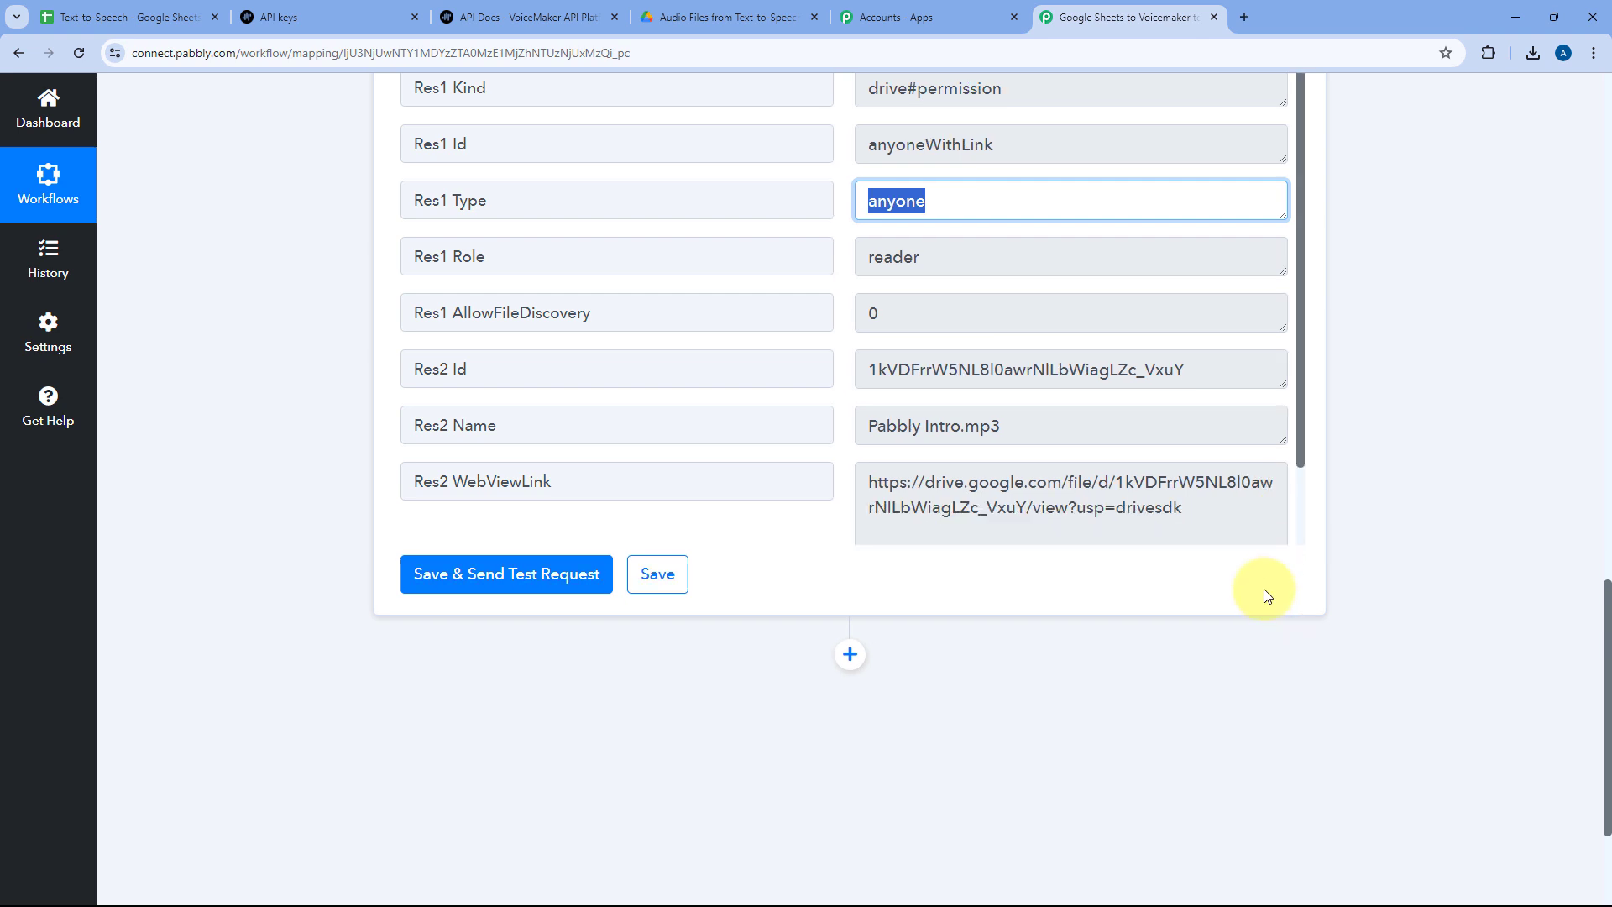
- Copy the share action's Res2 WebViewLink, view the shared Pabbly Intro.mp3 in a new browser tab, and return to the workflow response
{"action": "left_click_drag", "start_coordinate": [1193, 512], "coordinate": [824, 459]}
{"action": "key", "text": "ctrl+c"}
{"action": "key", "text": "ctrl+t"}
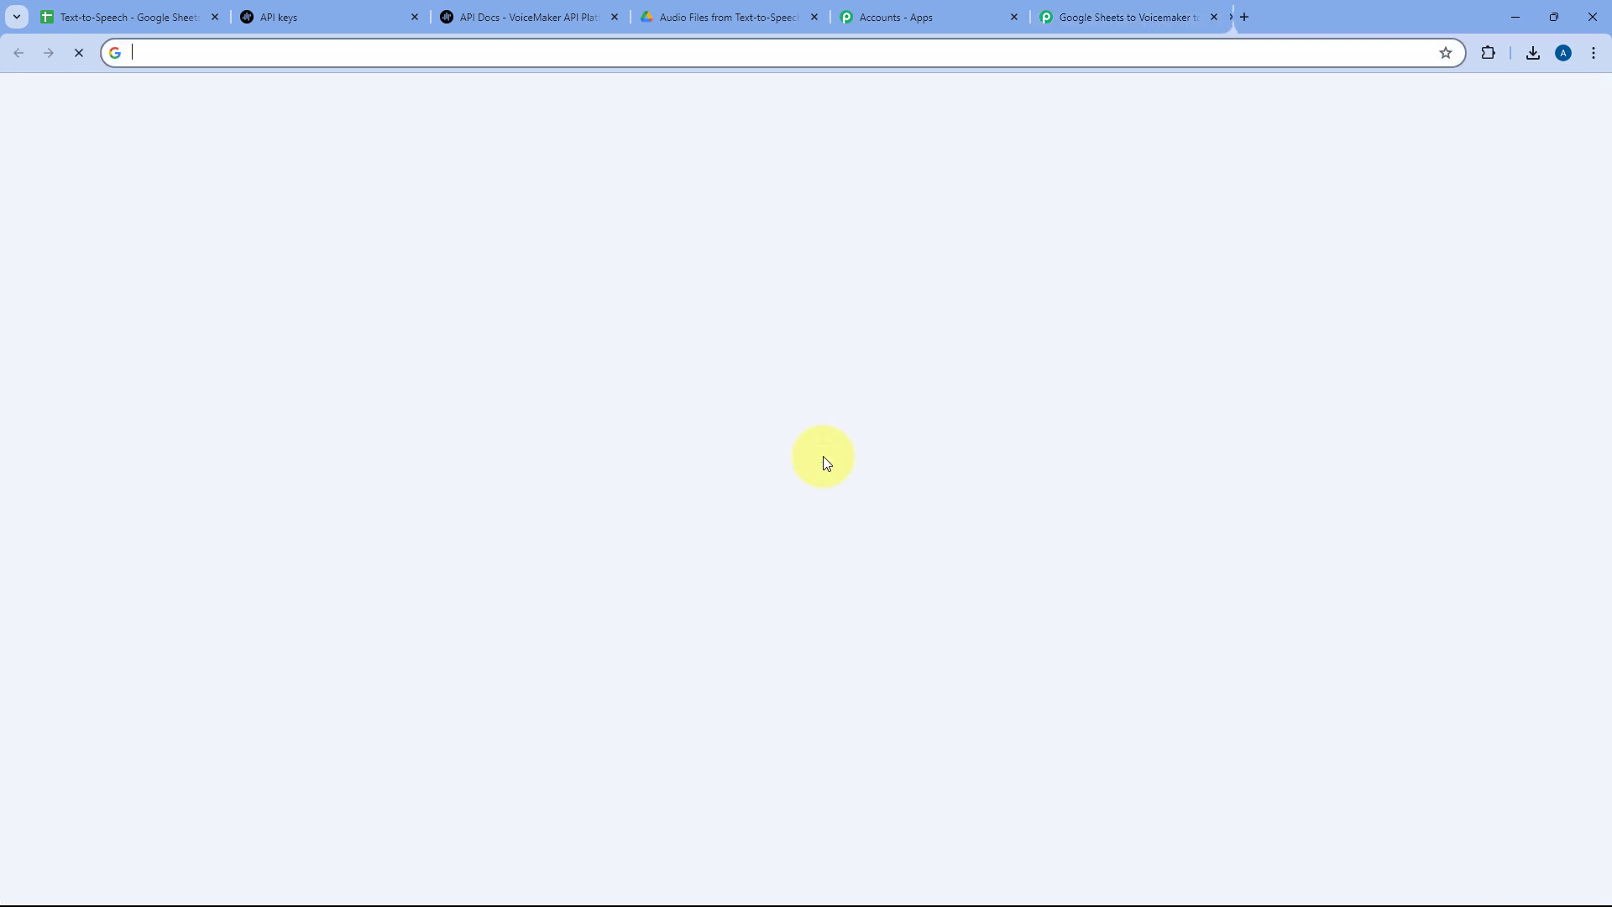
{"action": "key", "text": "ctrl+v"}
{"action": "key", "text": "Return"}
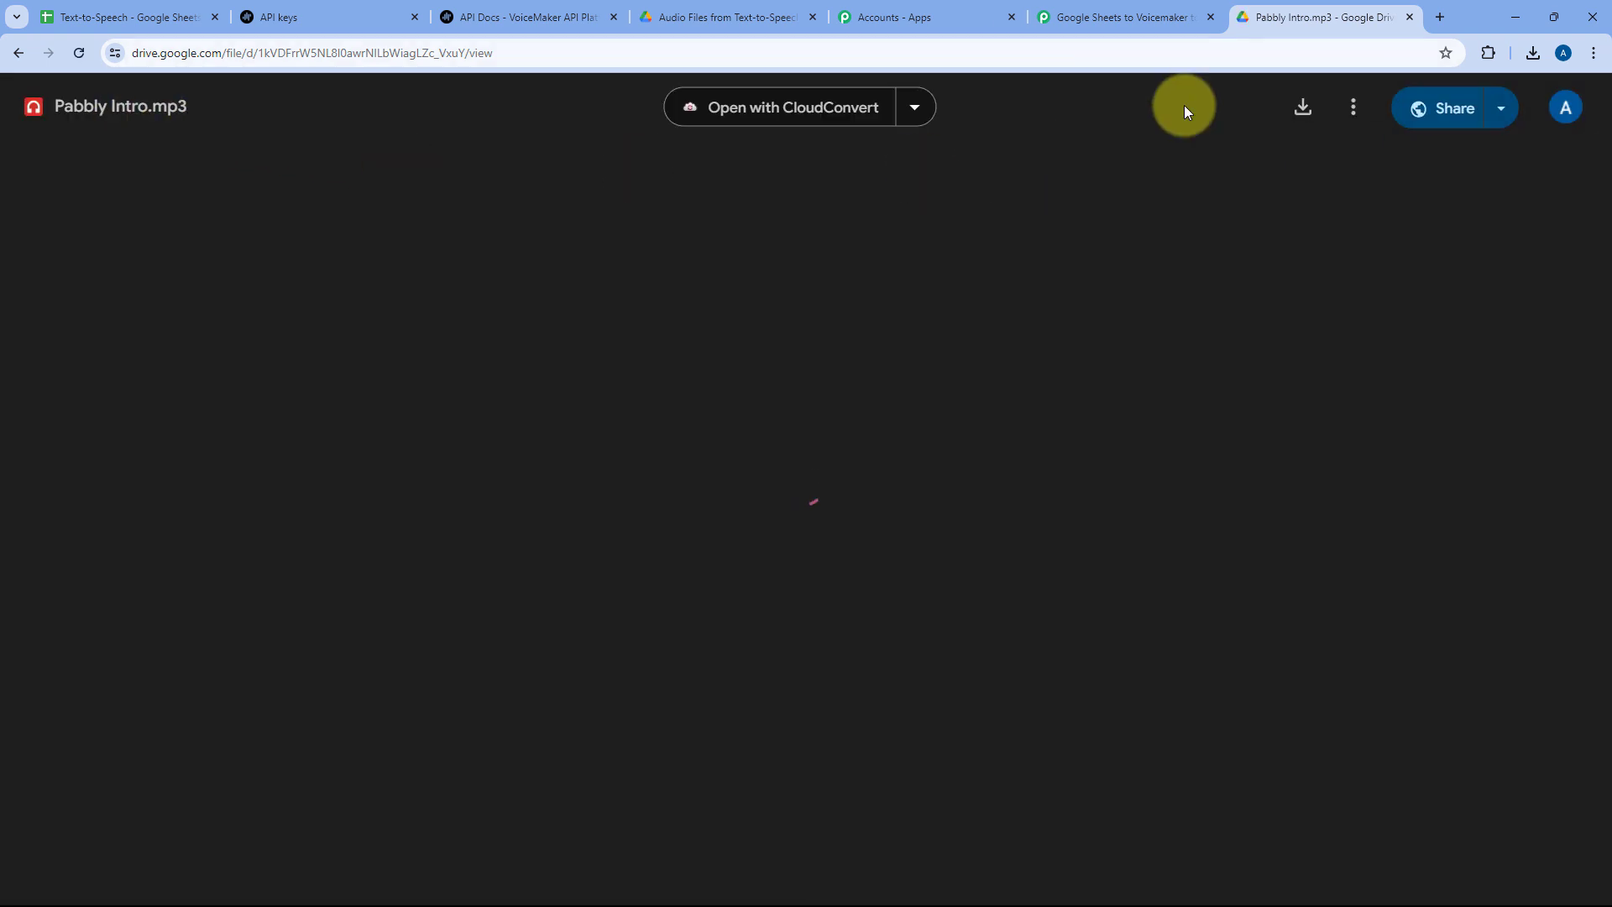
{"action": "left_click", "coordinate": [1410, 17]}
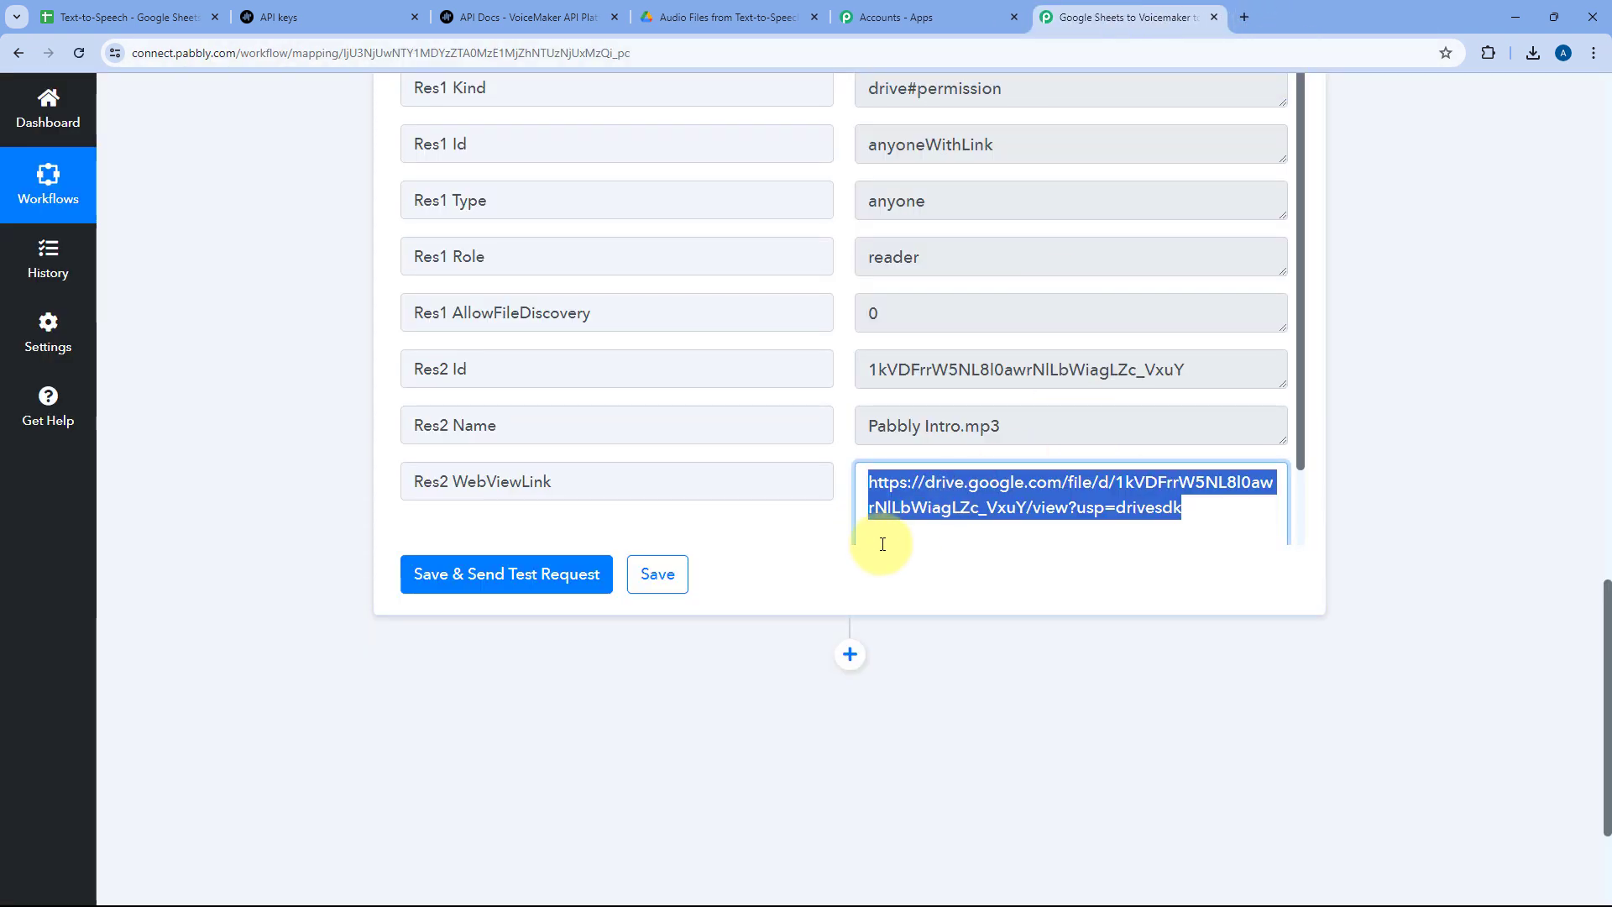
{"action": "scroll", "coordinate": [845, 532], "scroll_direction": "down", "scroll_amount": 1}
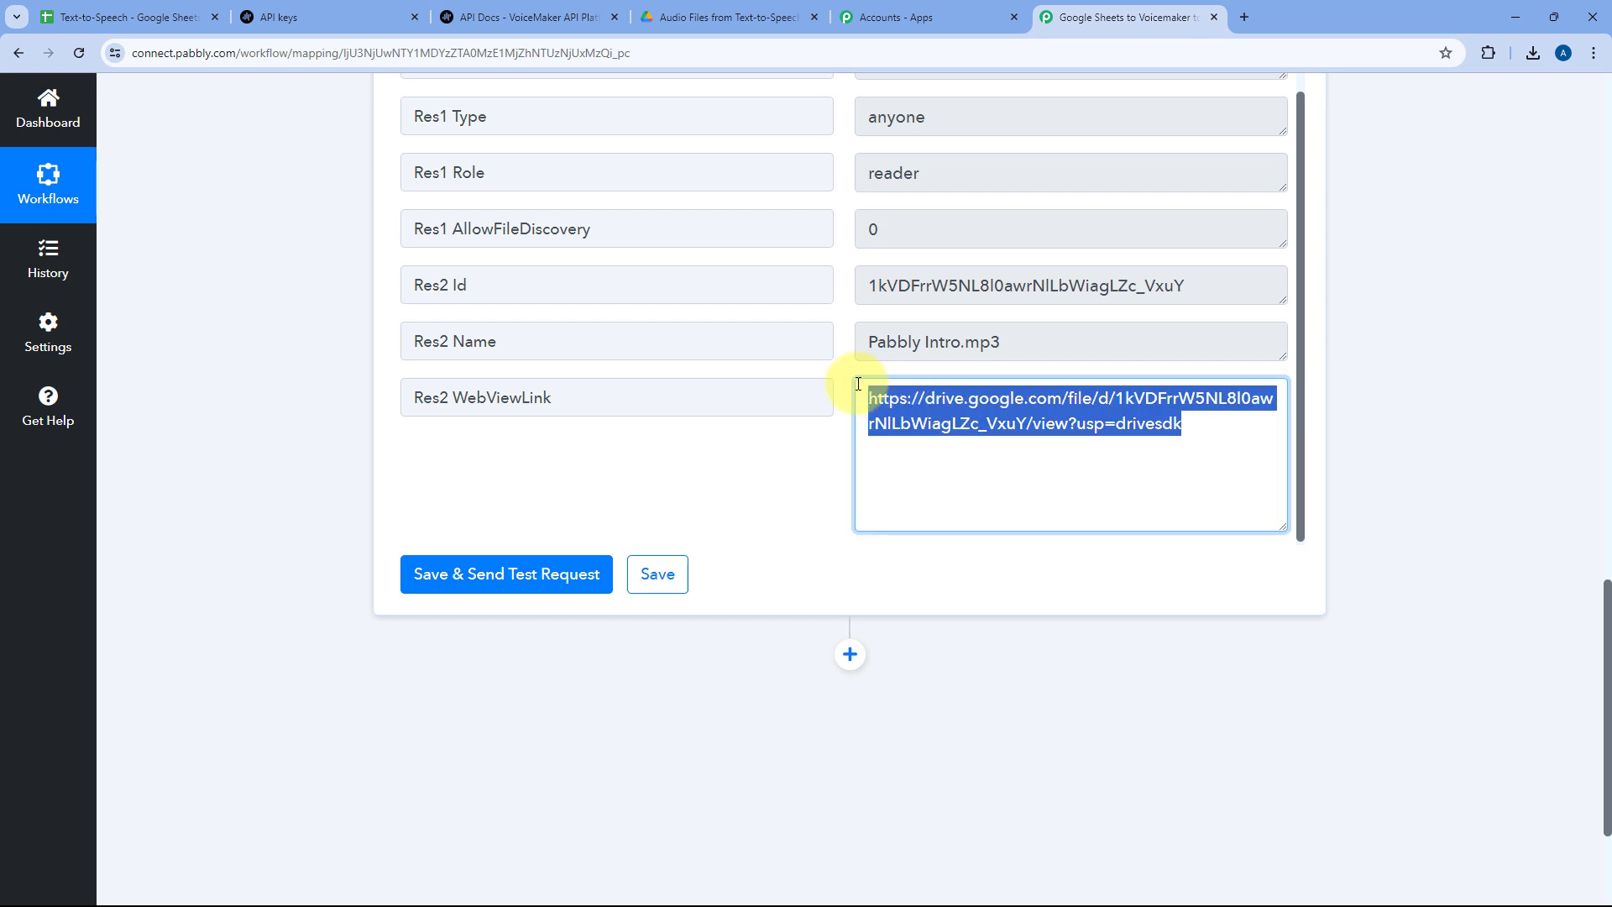
- Check the sheet's Audio File URL column and add a Google Sheets action with the Update Cell Value event after the share action
{"action": "left_click", "coordinate": [198, 17]}
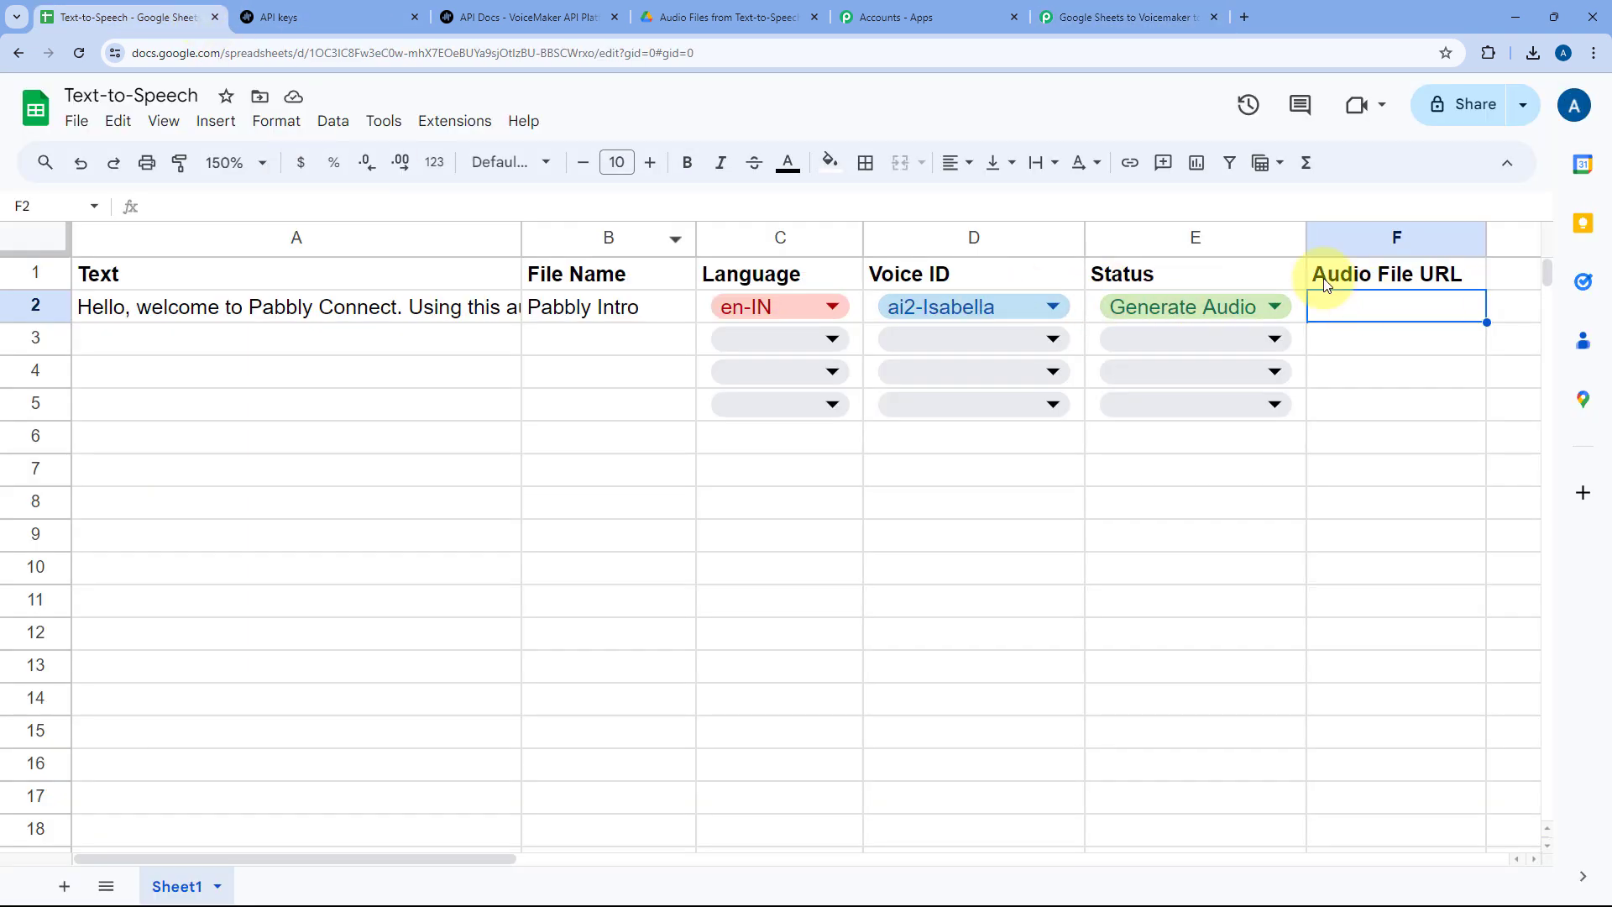
{"action": "left_click", "coordinate": [1125, 17]}
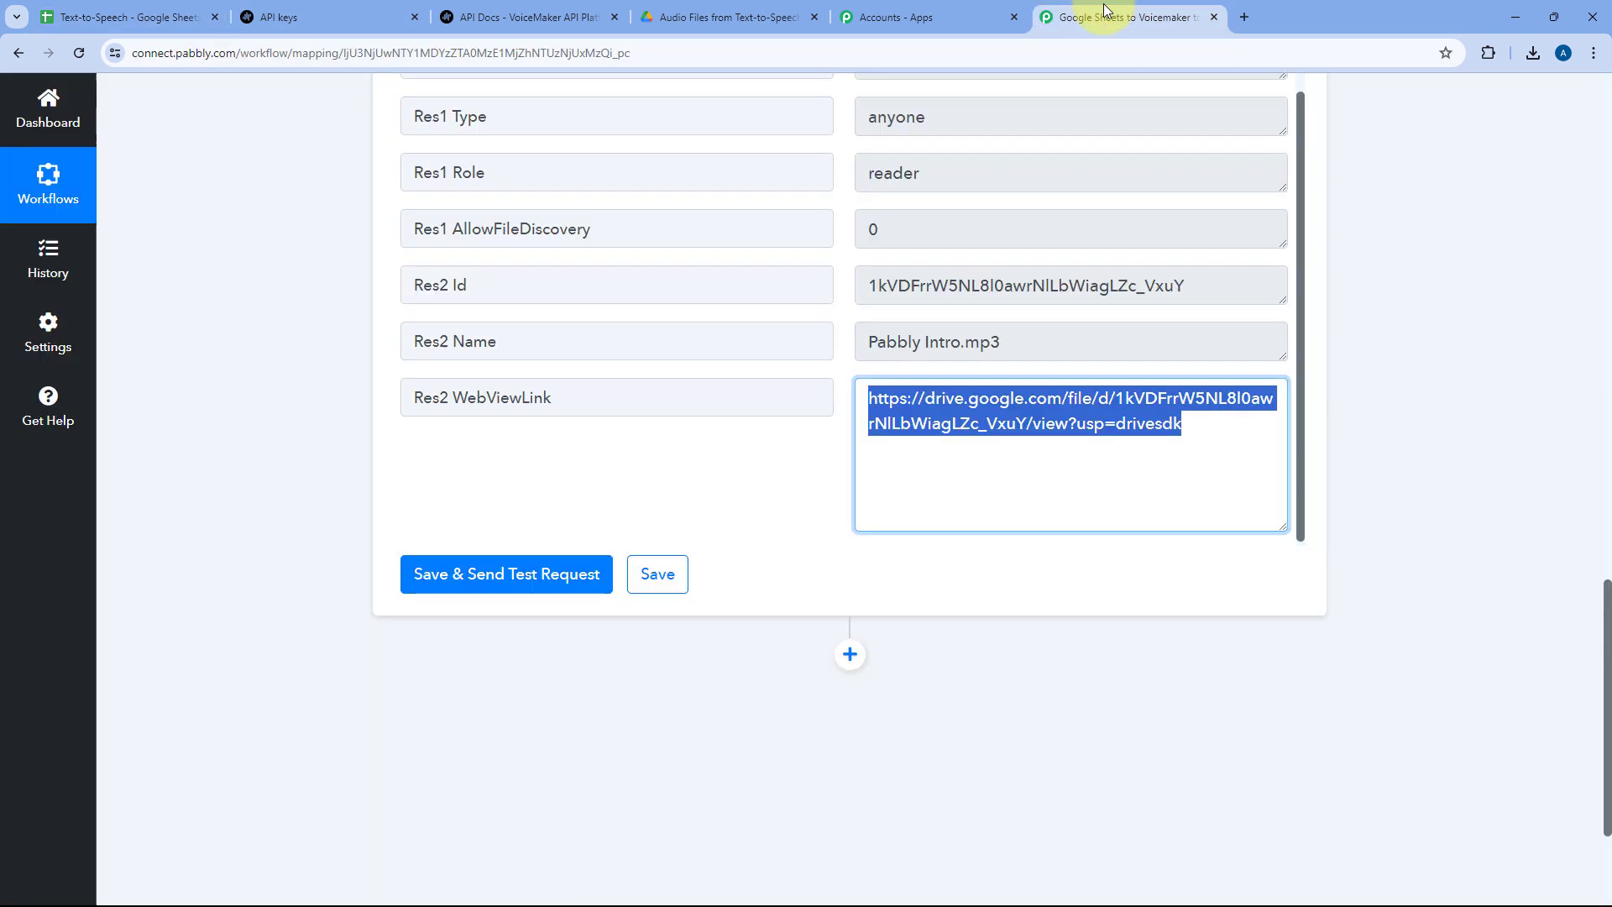
{"action": "left_click", "coordinate": [851, 654]}
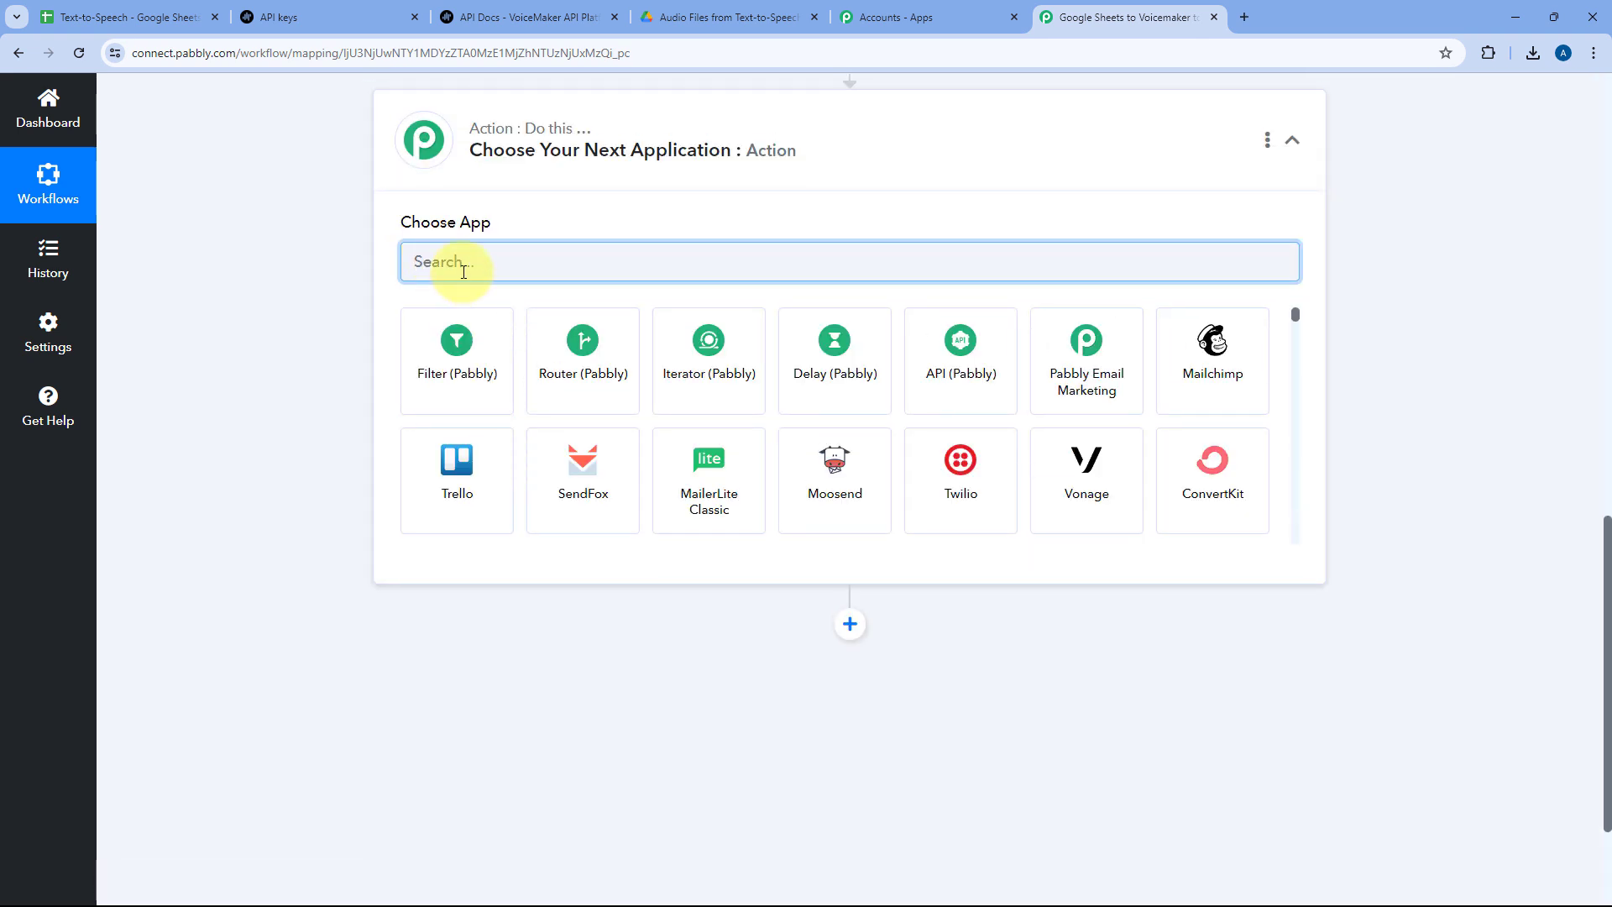
{"action": "type", "text": "Google She"}
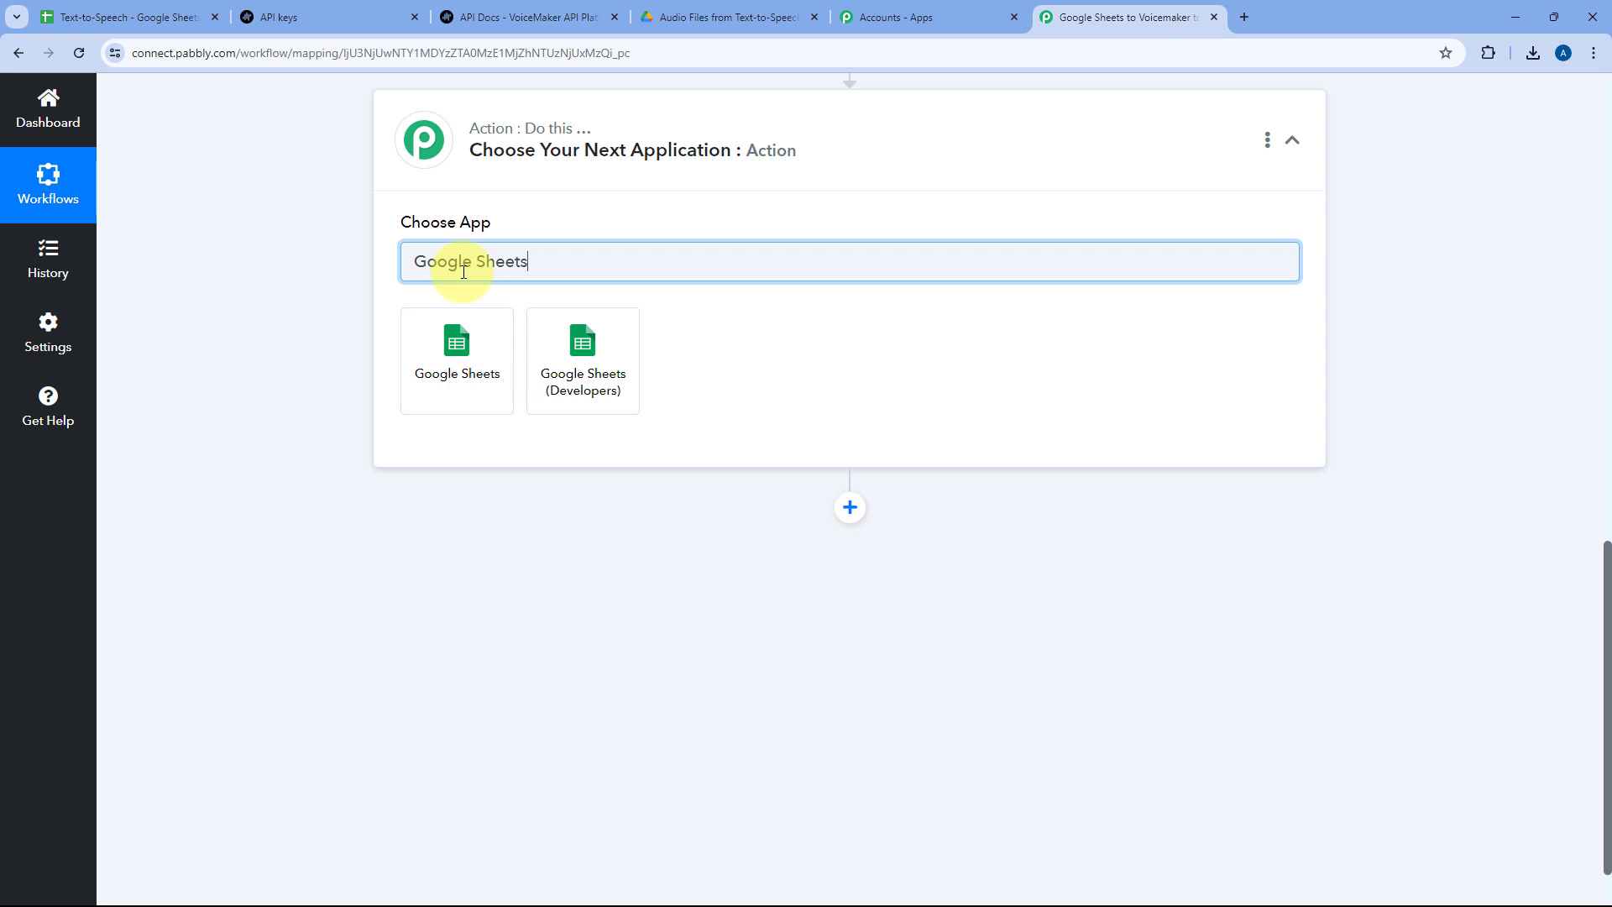
{"action": "type", "text": "ets"}
{"action": "left_click", "coordinate": [450, 323]}
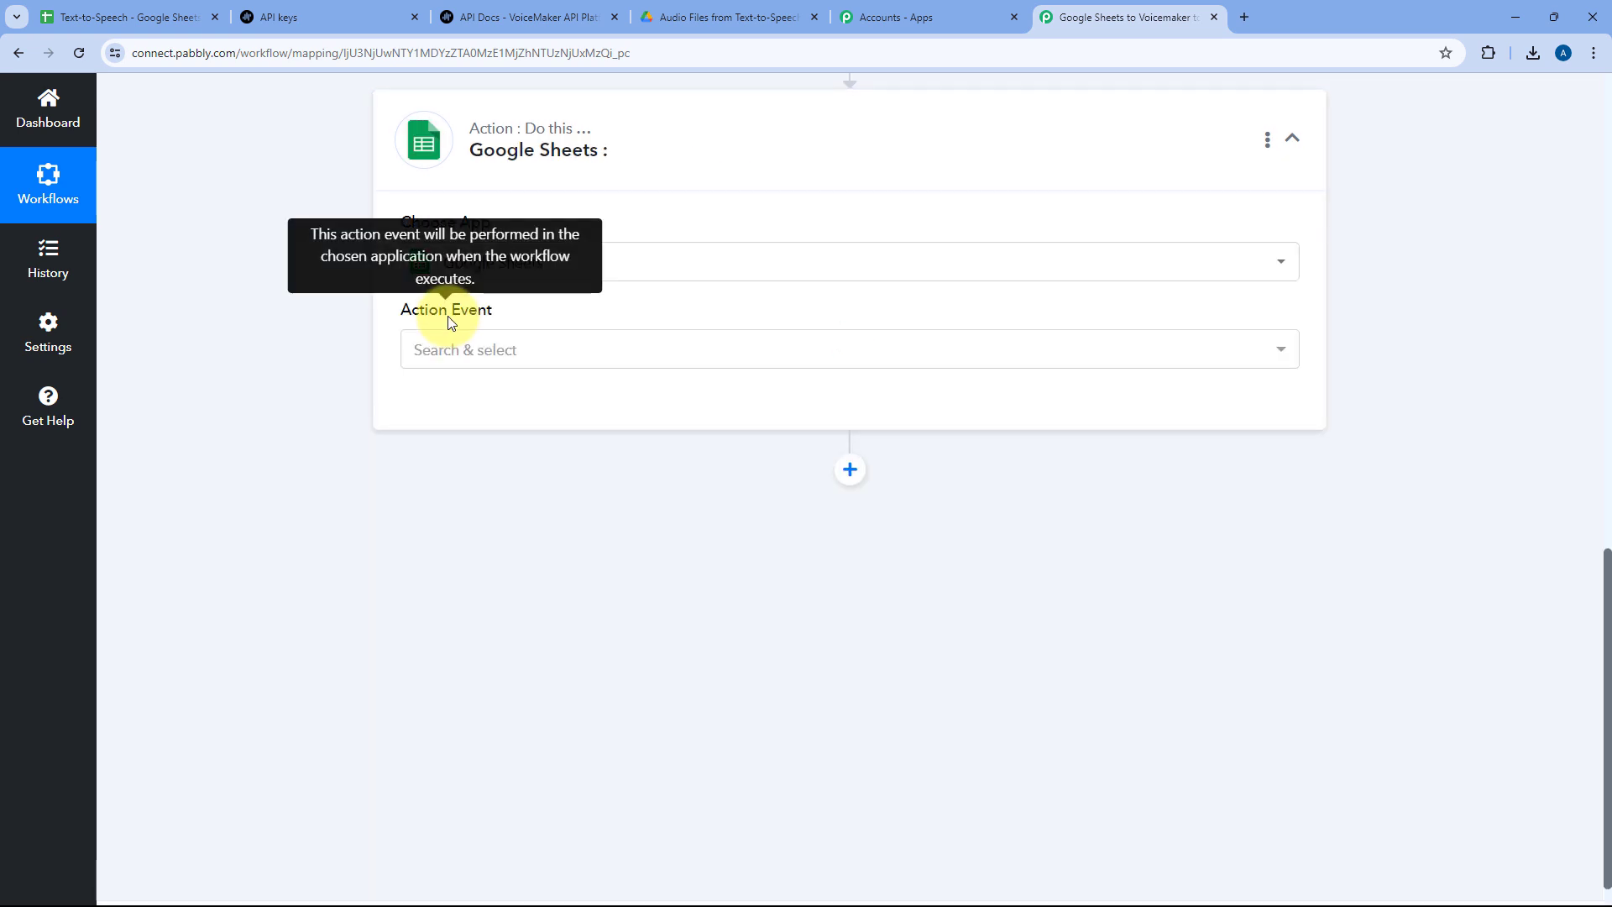
{"action": "left_click", "coordinate": [544, 349]}
{"action": "scroll", "coordinate": [546, 491], "scroll_direction": "down", "scroll_amount": 1}
{"action": "scroll", "coordinate": [546, 492], "scroll_direction": "down", "scroll_amount": 8}
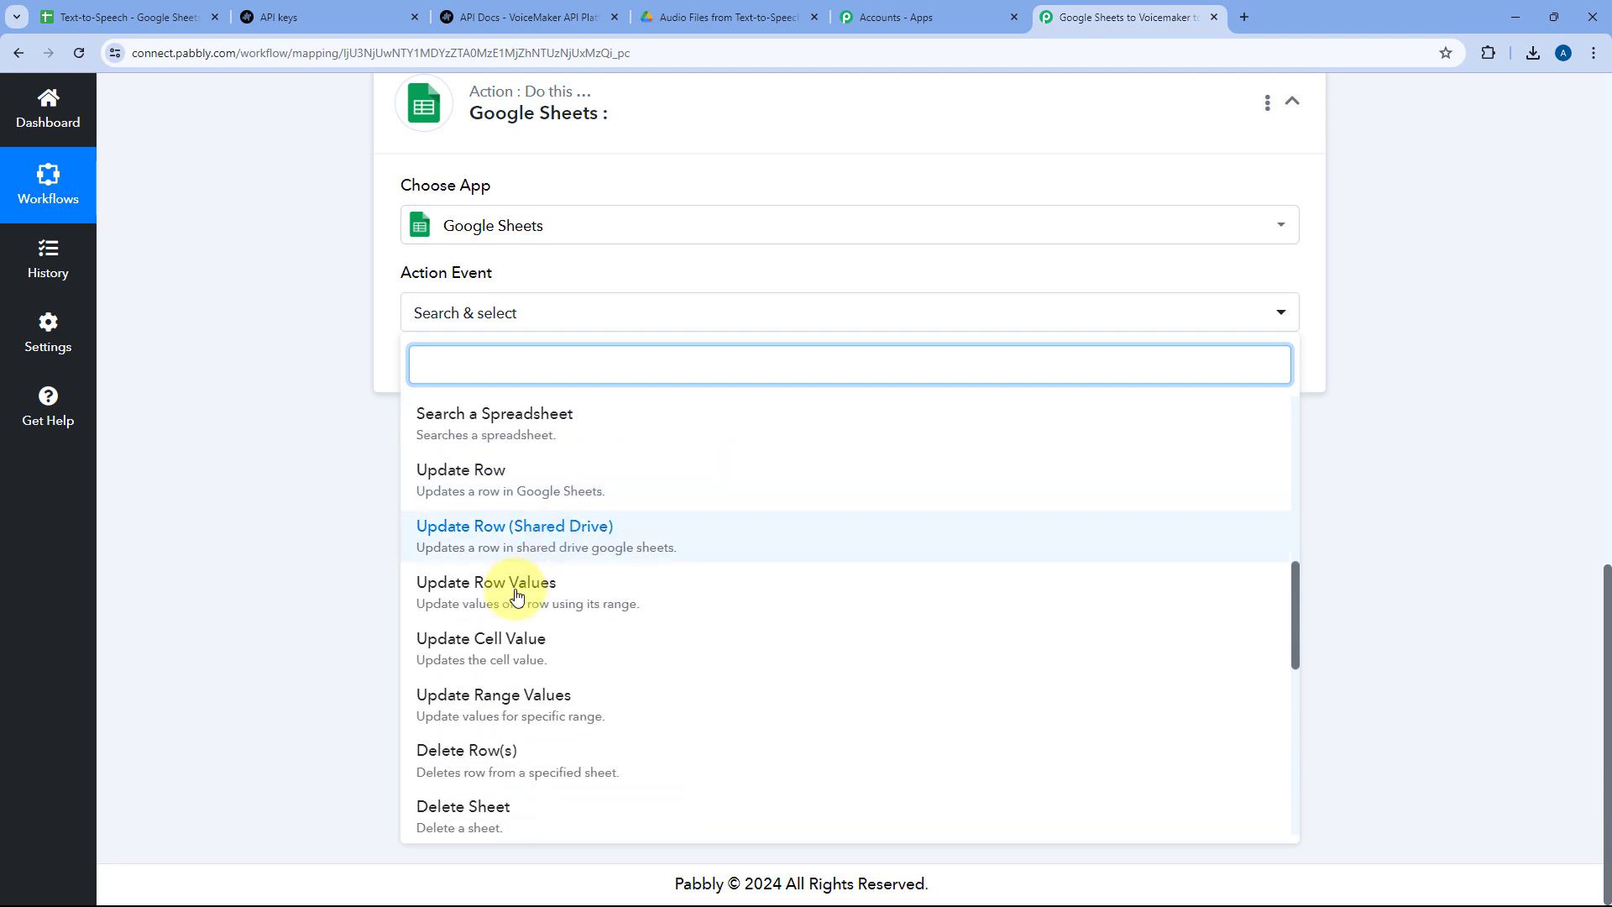
{"action": "left_click", "coordinate": [494, 645]}
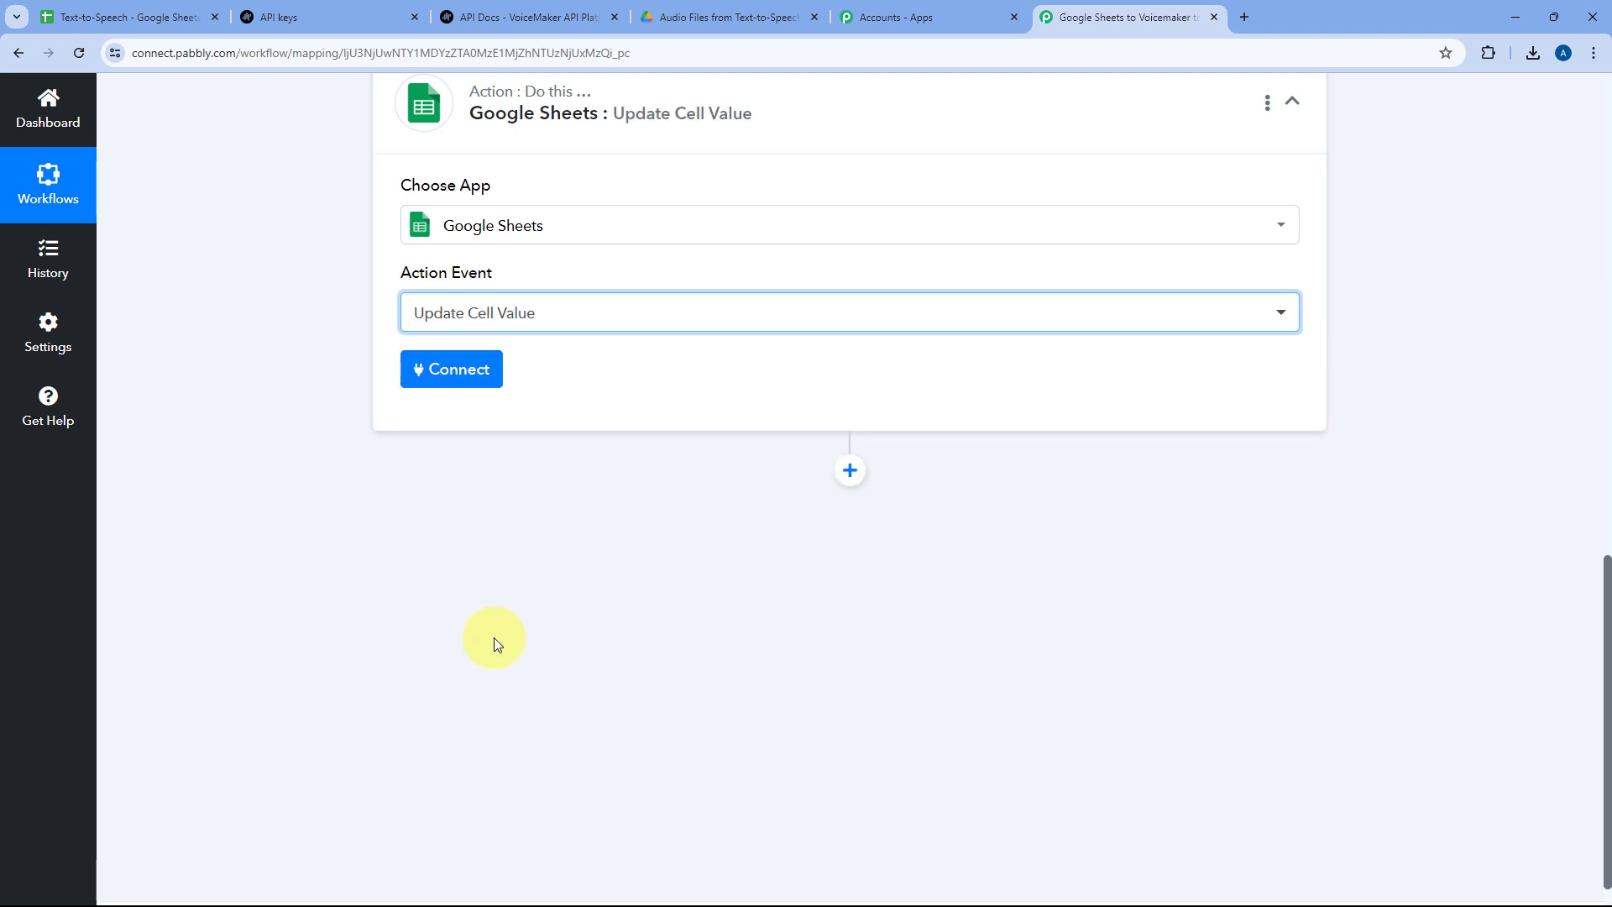
- Connect the Update Cell Value action through a new Google Sheets connection, signing in with the Google account and allowing access
{"action": "left_click", "coordinate": [84, 16]}
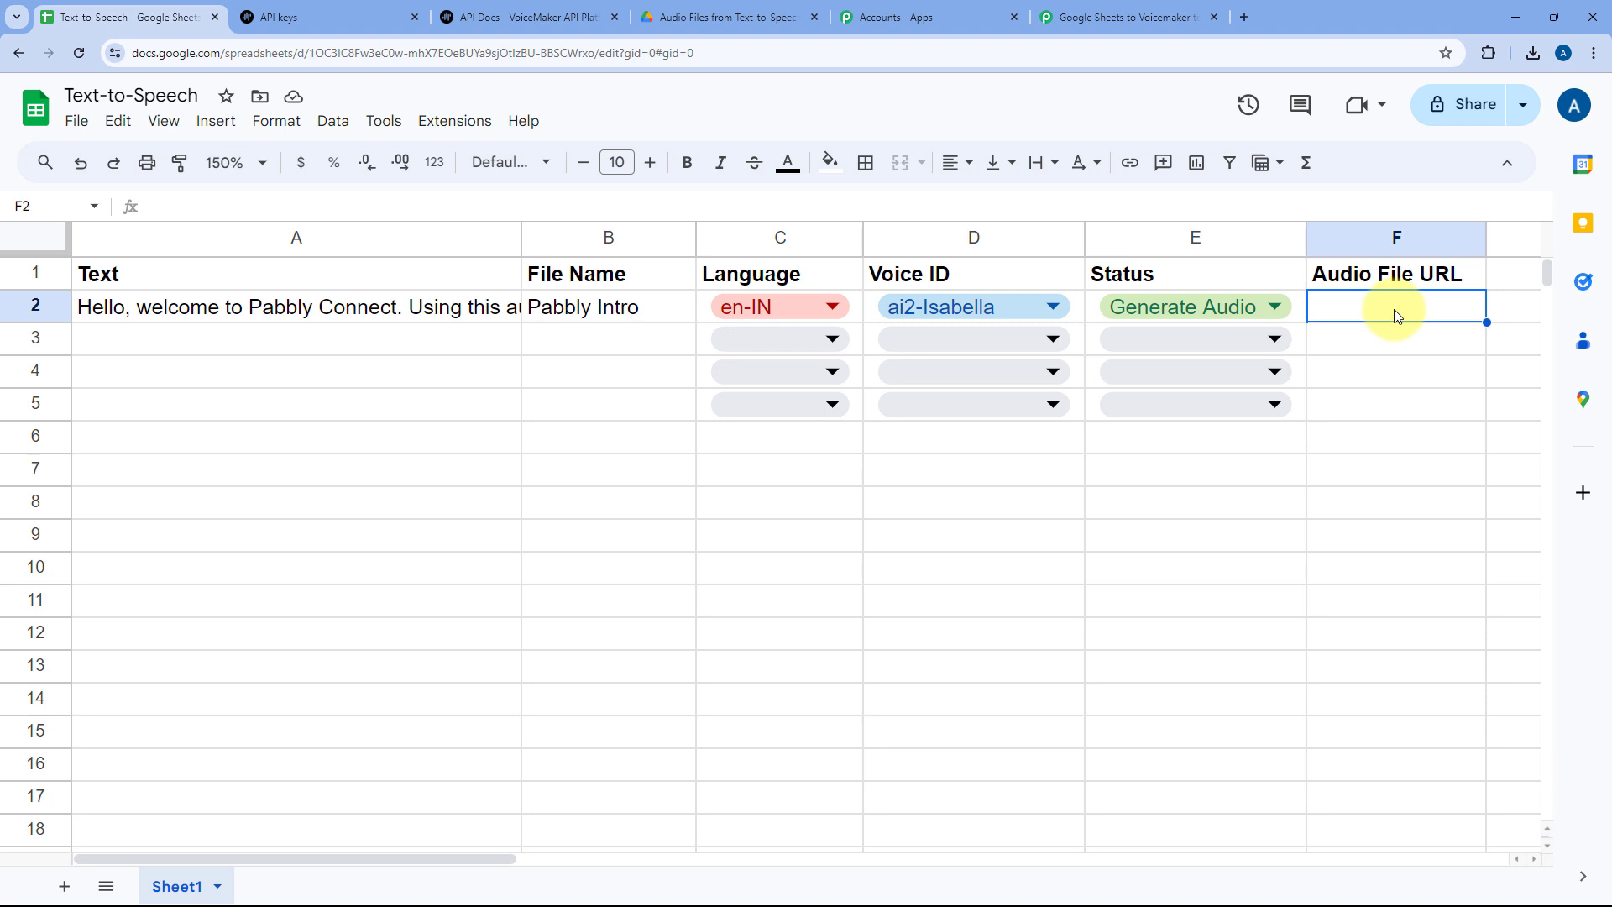
{"action": "left_click", "coordinate": [1071, 17]}
{"action": "left_click", "coordinate": [445, 370]}
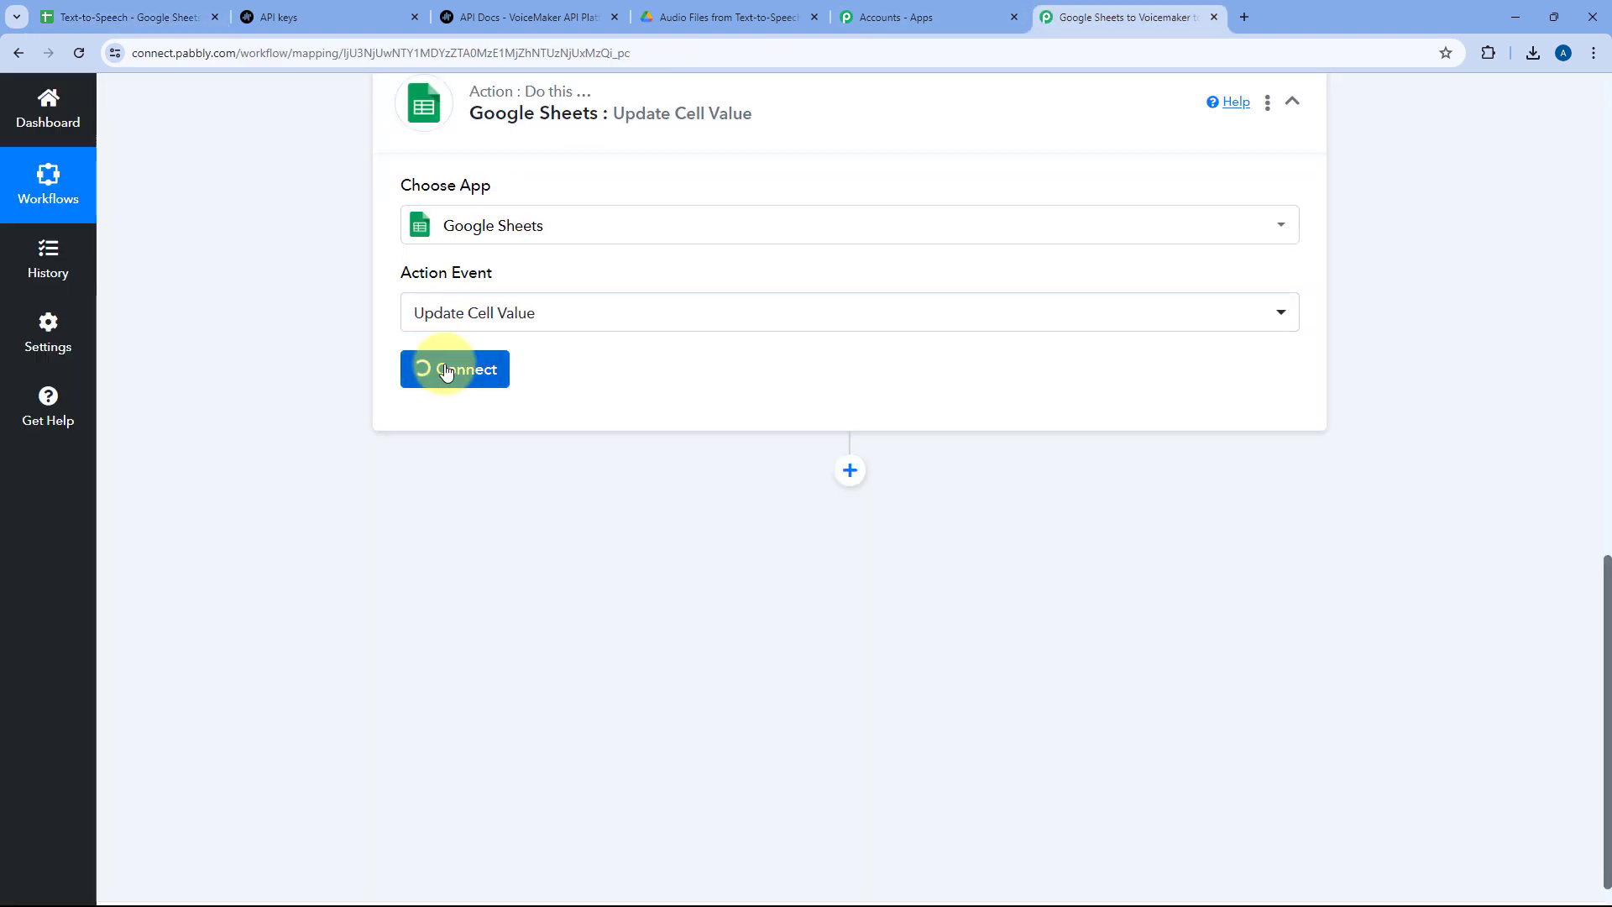
{"action": "left_click", "coordinate": [750, 285]}
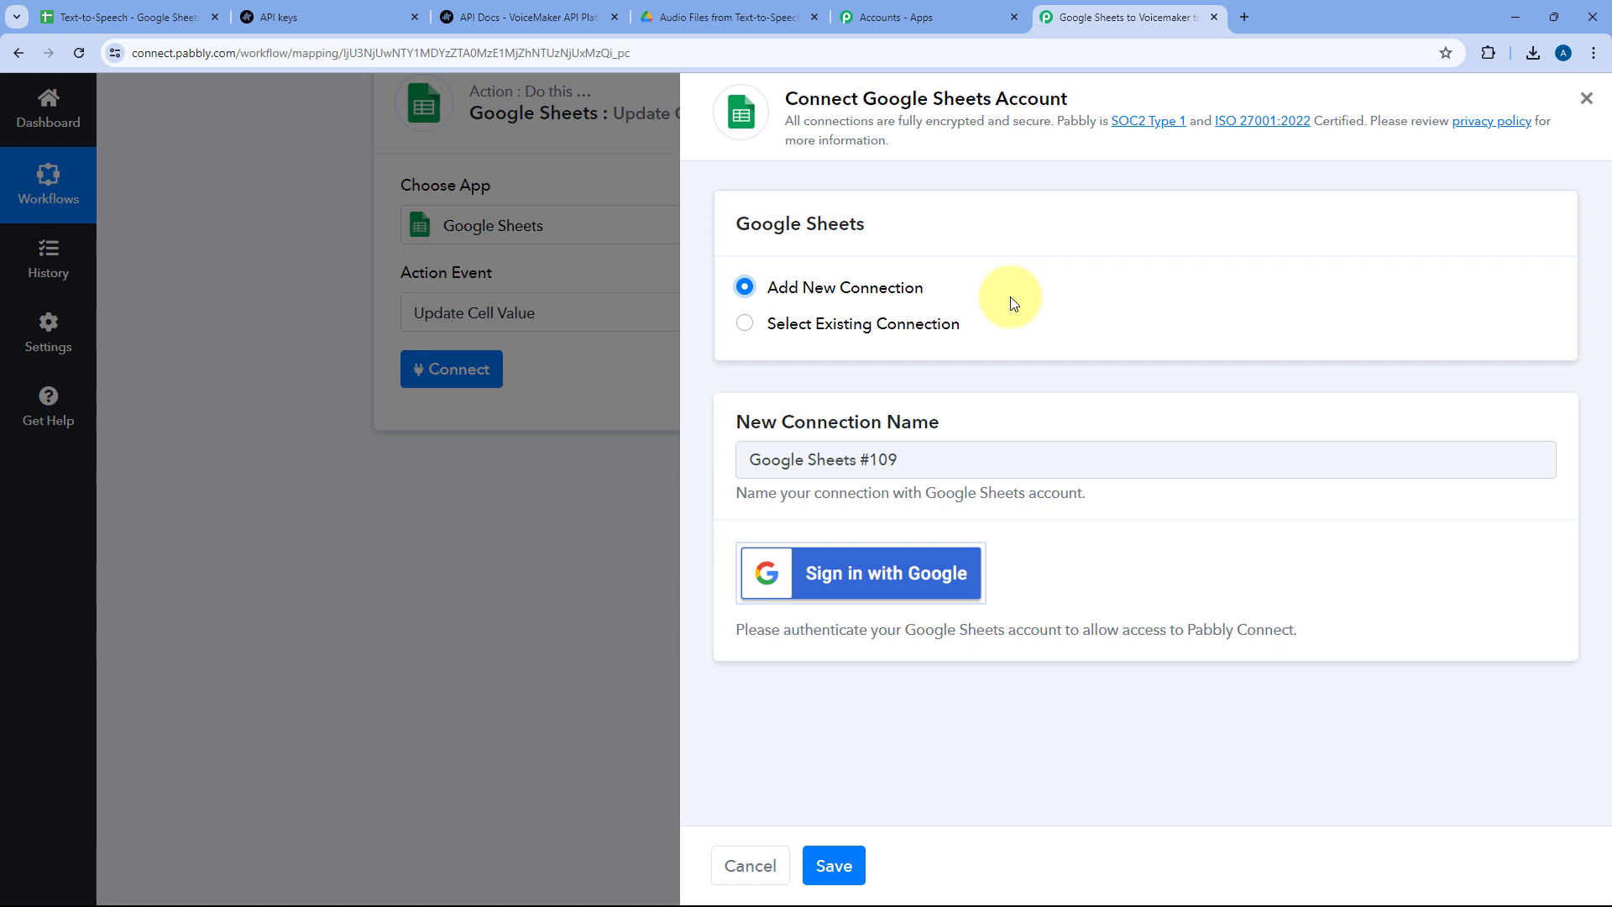
{"action": "left_click", "coordinate": [868, 573]}
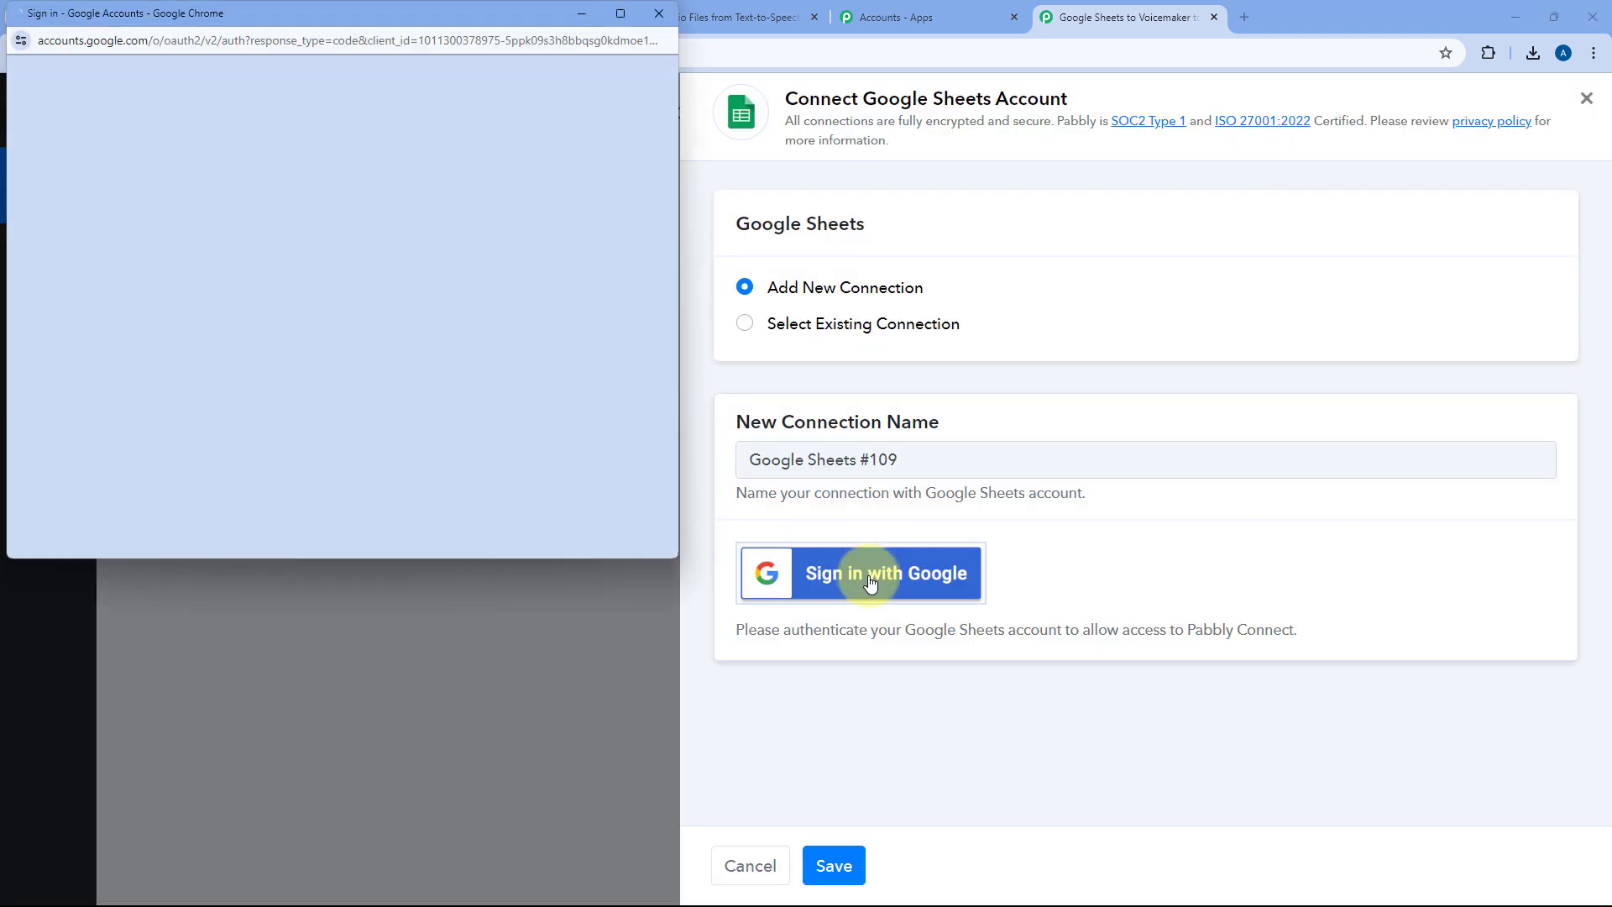
{"action": "left_click", "coordinate": [538, 205]}
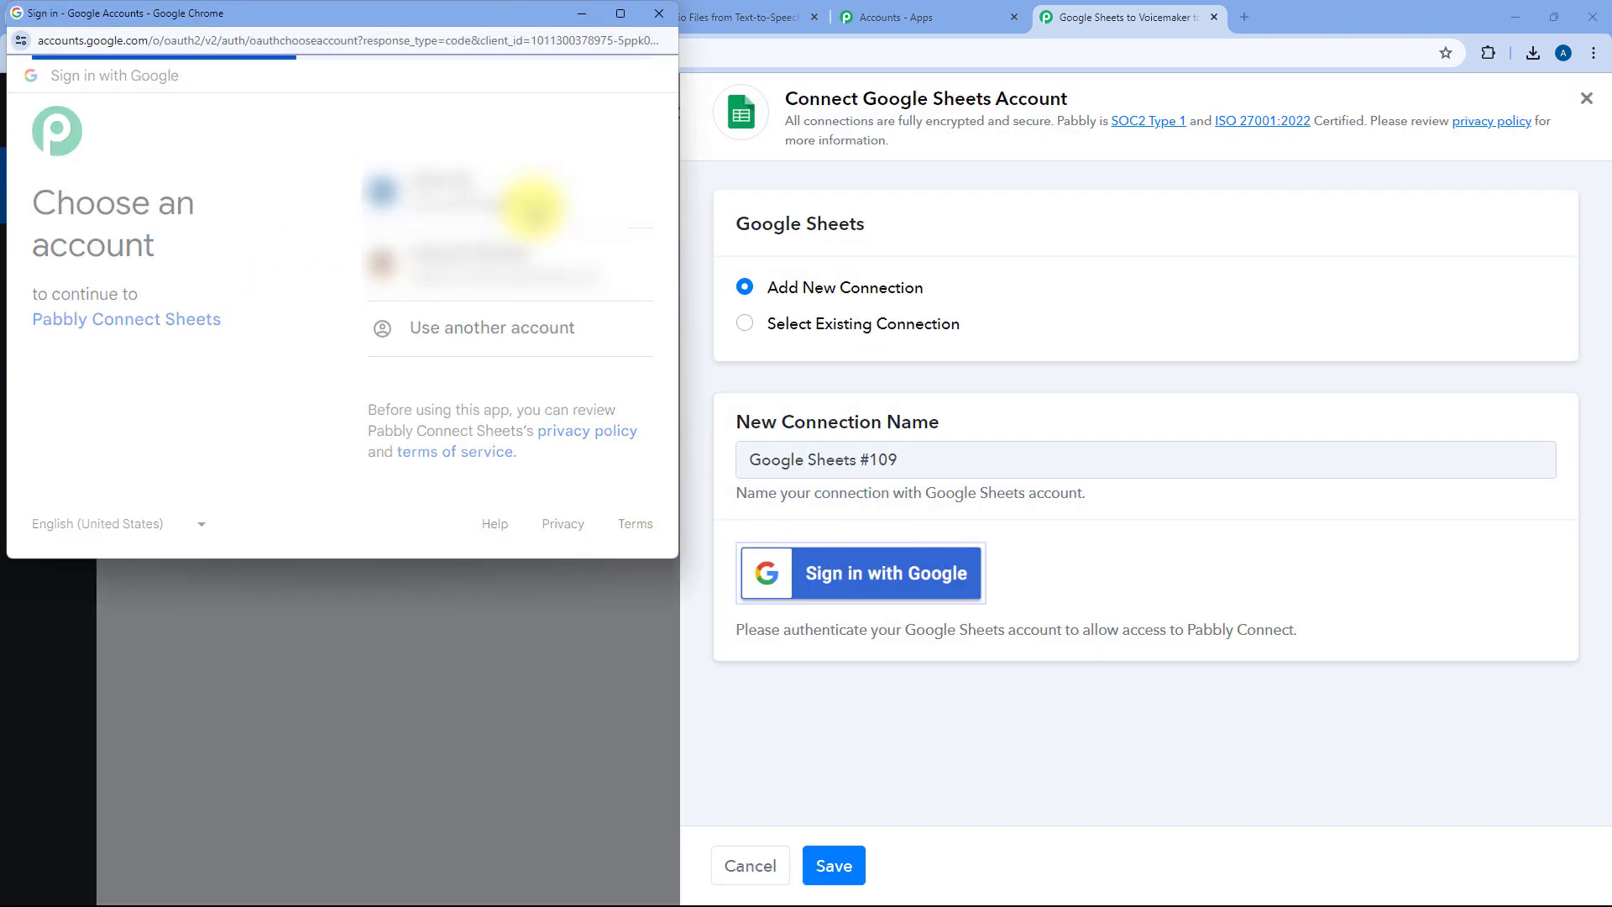
{"action": "scroll", "coordinate": [533, 245], "scroll_direction": "down", "scroll_amount": 3}
{"action": "left_click", "coordinate": [535, 466]}
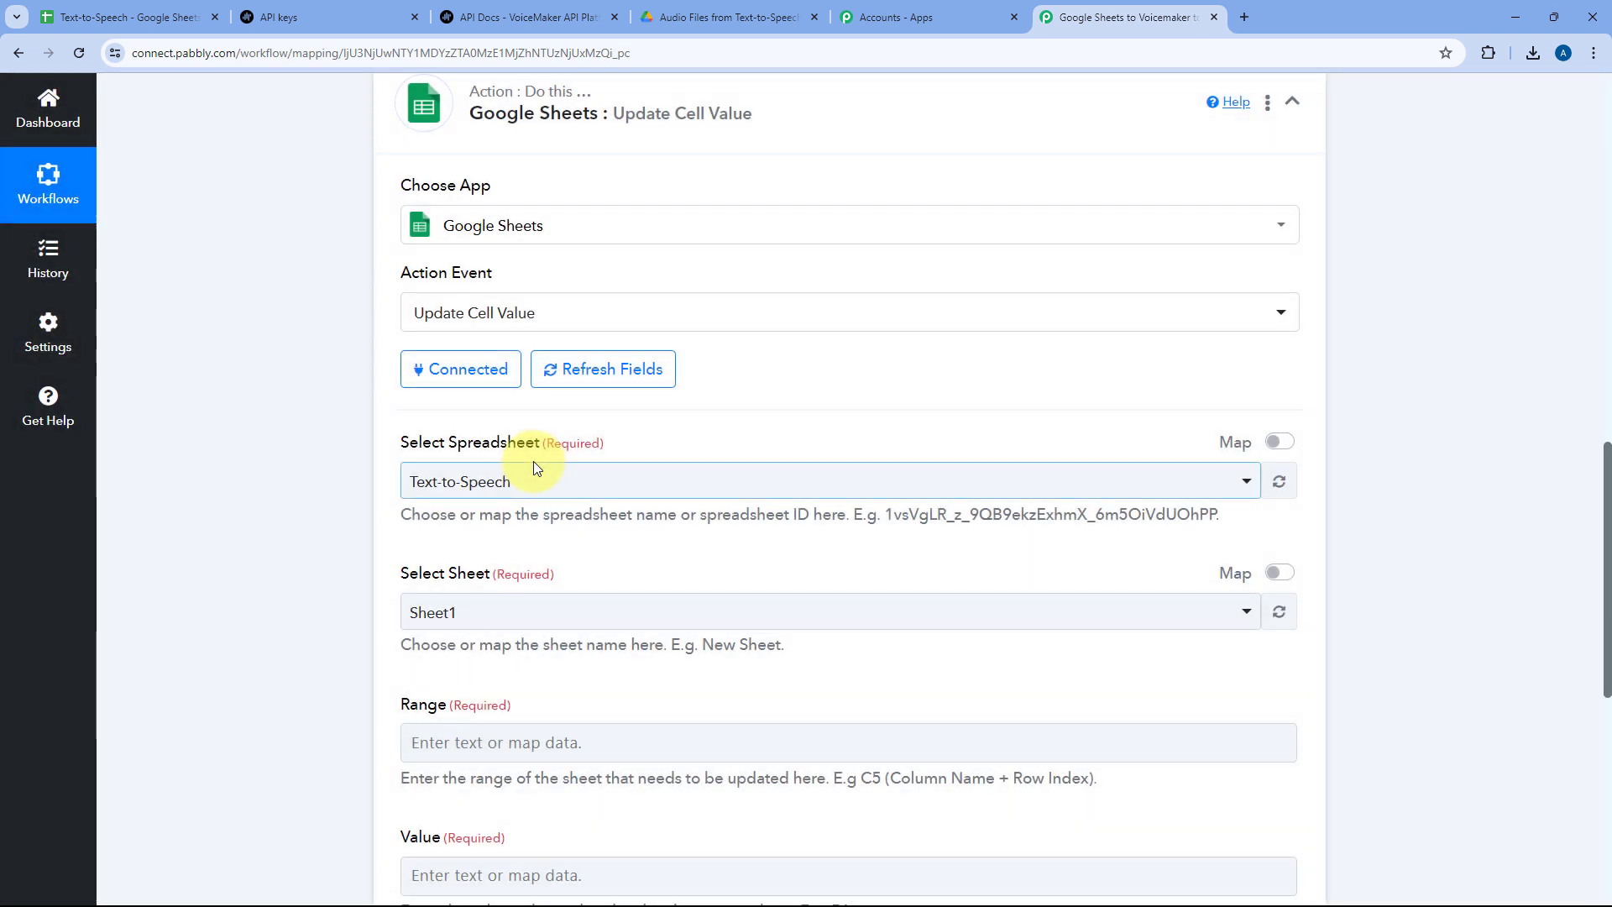
- Choose Text-to-Speech as the spreadsheet and Sheet1 as the sheet for the Update Cell Value action
{"action": "scroll", "coordinate": [361, 406], "scroll_direction": "down", "scroll_amount": 2}
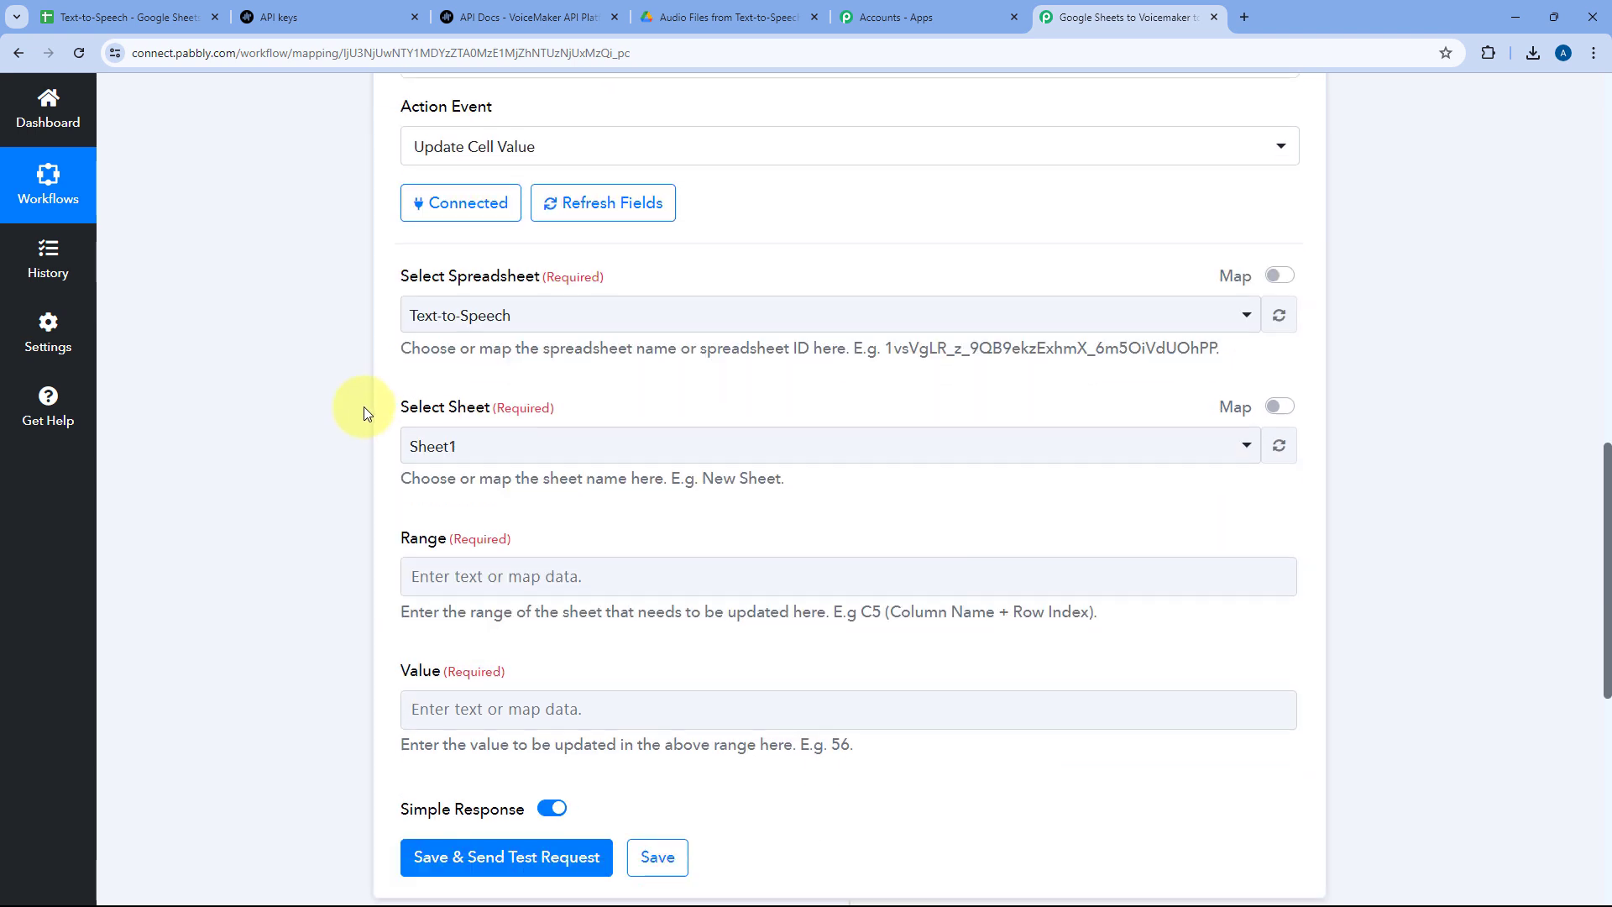
{"action": "left_click", "coordinate": [634, 308]}
{"action": "scroll", "coordinate": [538, 440], "scroll_direction": "down", "scroll_amount": 15}
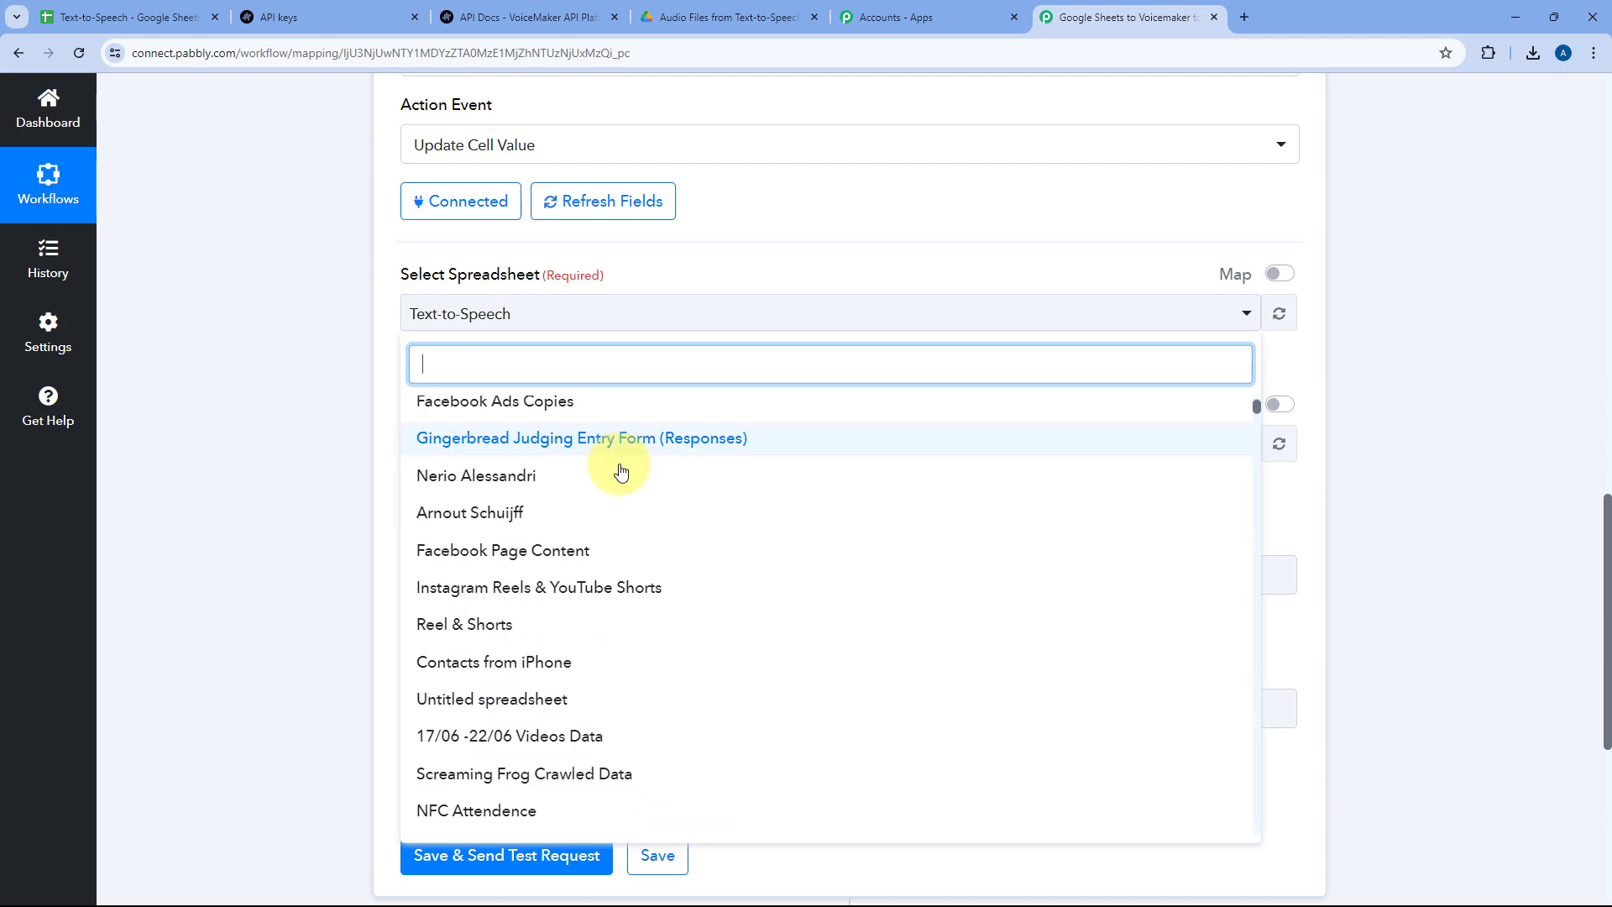
{"action": "scroll", "coordinate": [619, 477], "scroll_direction": "down", "scroll_amount": 15}
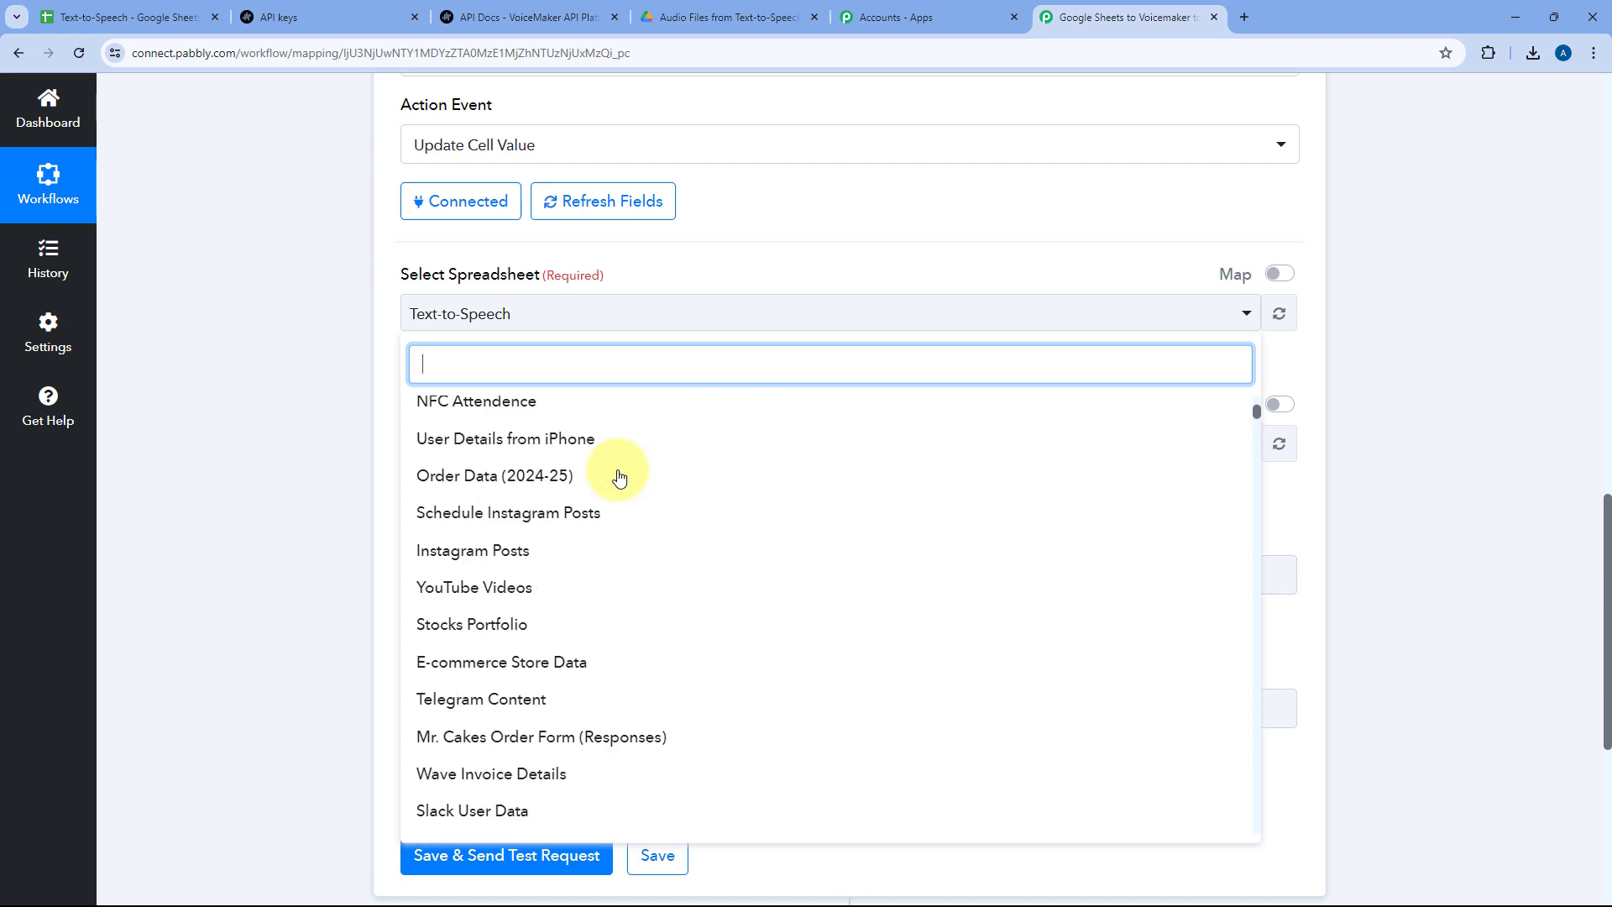
{"action": "scroll", "coordinate": [619, 477], "scroll_direction": "up", "scroll_amount": 20}
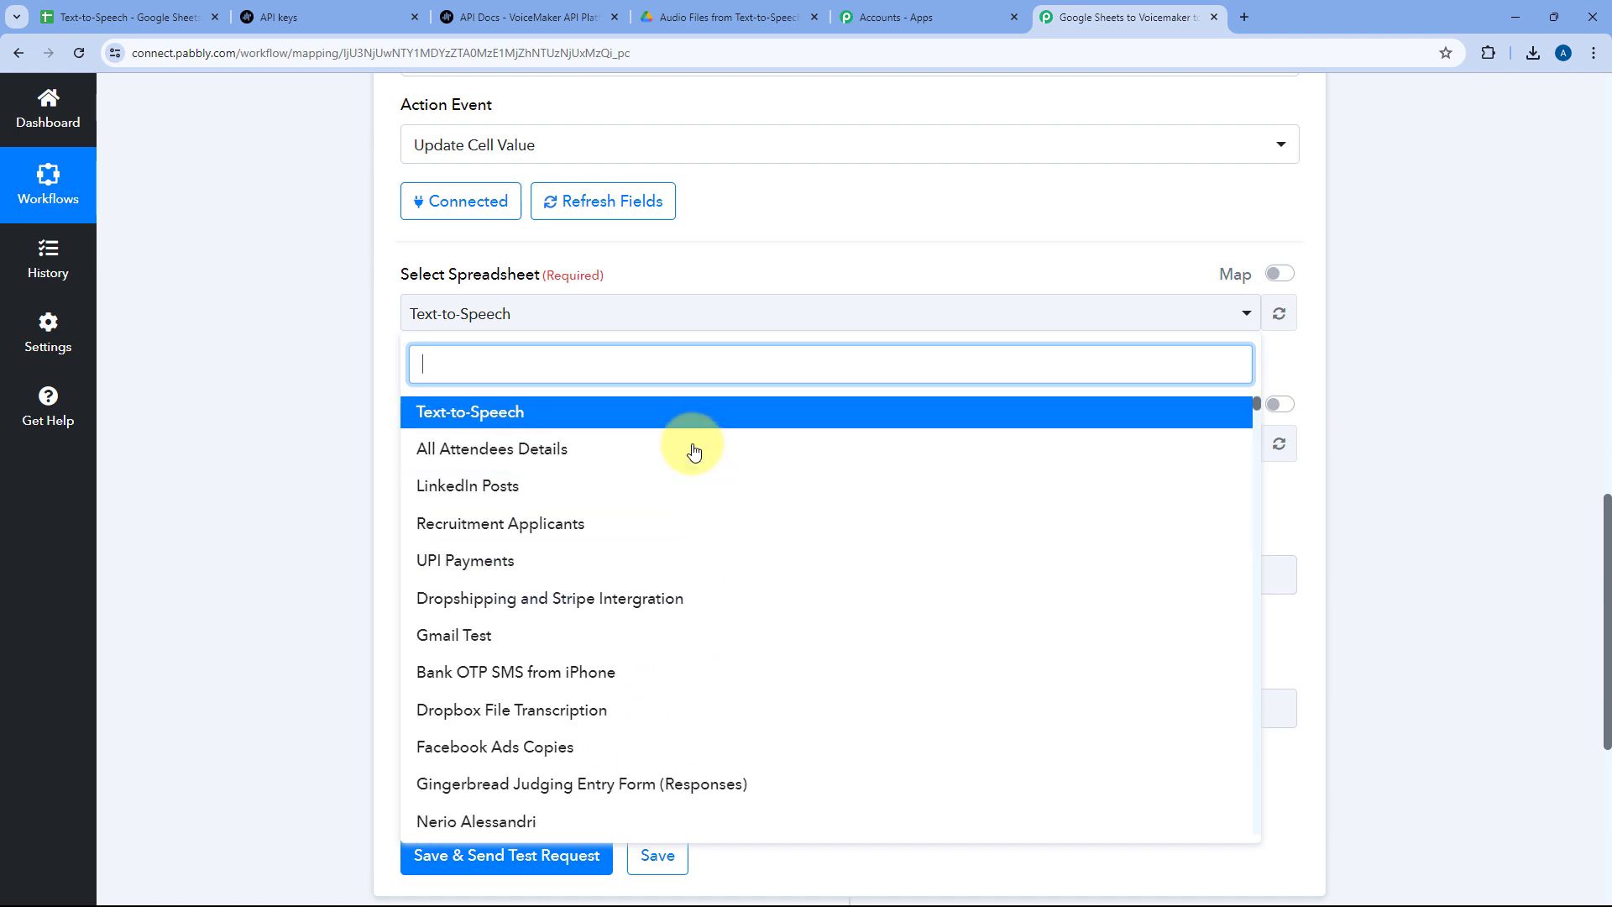
{"action": "left_click", "coordinate": [191, 19]}
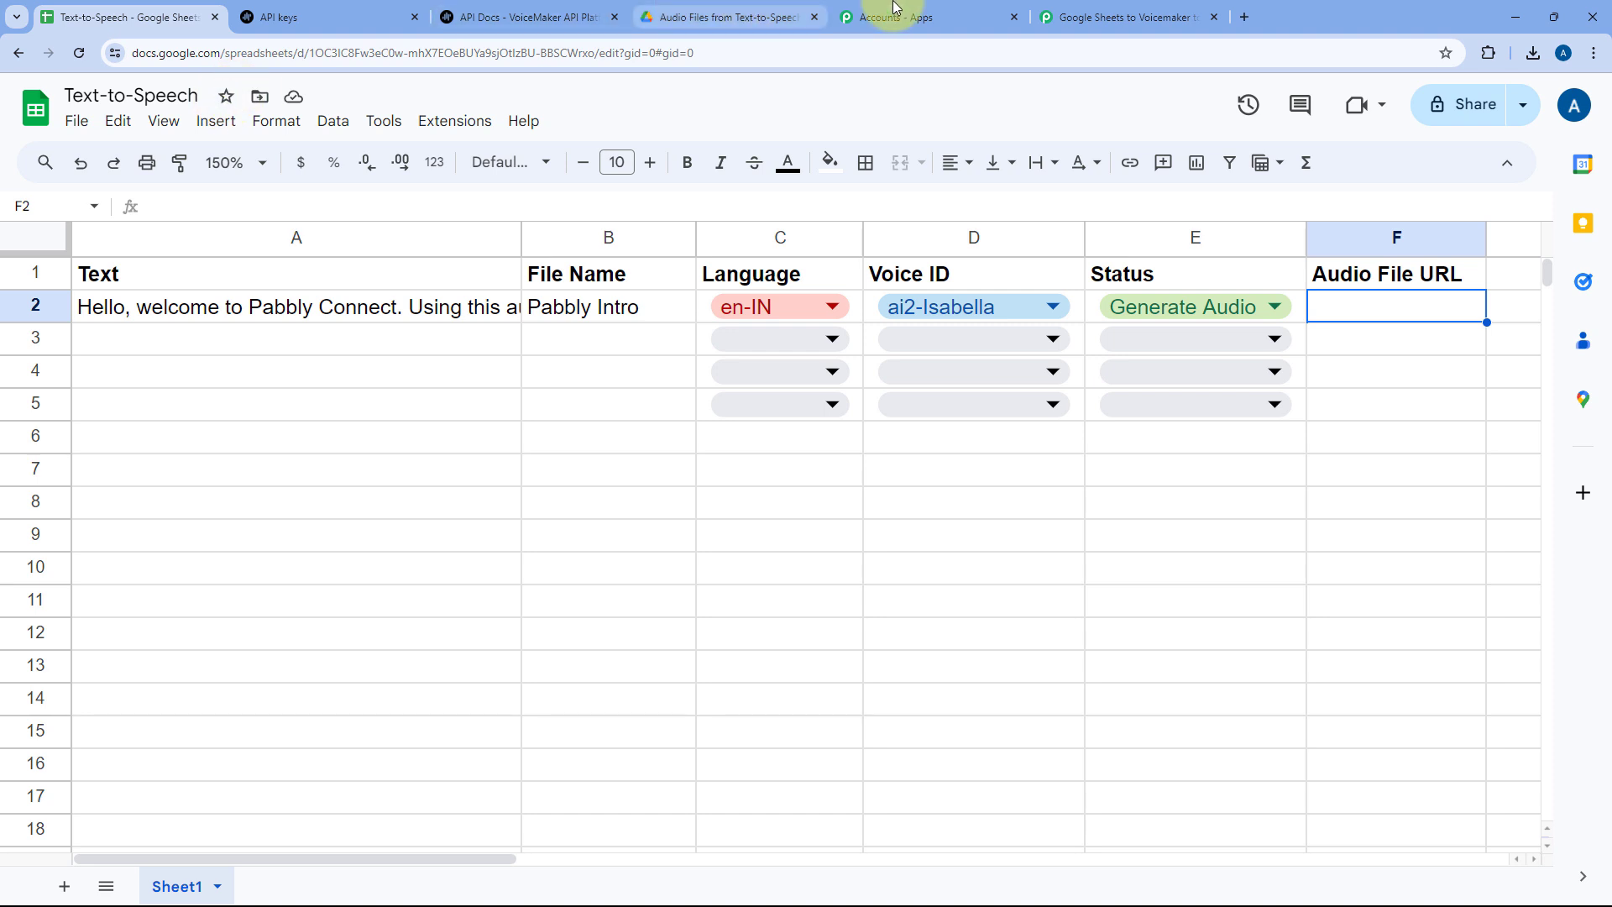
{"action": "left_click", "coordinate": [1088, 17]}
{"action": "left_click", "coordinate": [468, 413]}
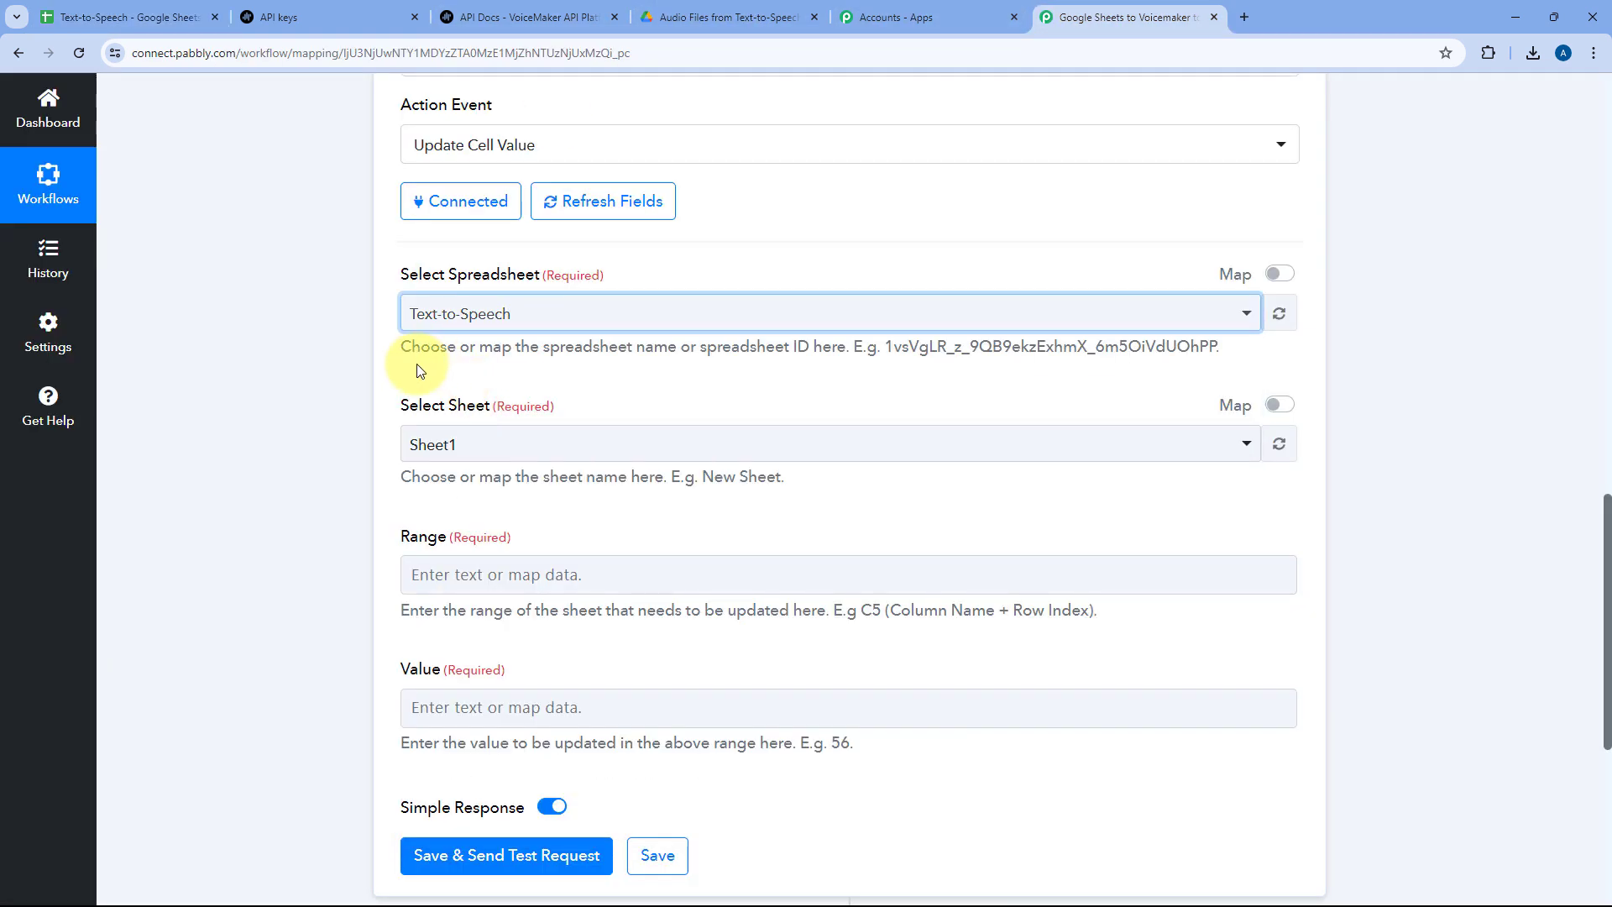
{"action": "scroll", "coordinate": [480, 372], "scroll_direction": "down", "scroll_amount": 1}
{"action": "left_click", "coordinate": [480, 372]}
{"action": "left_click", "coordinate": [467, 456]}
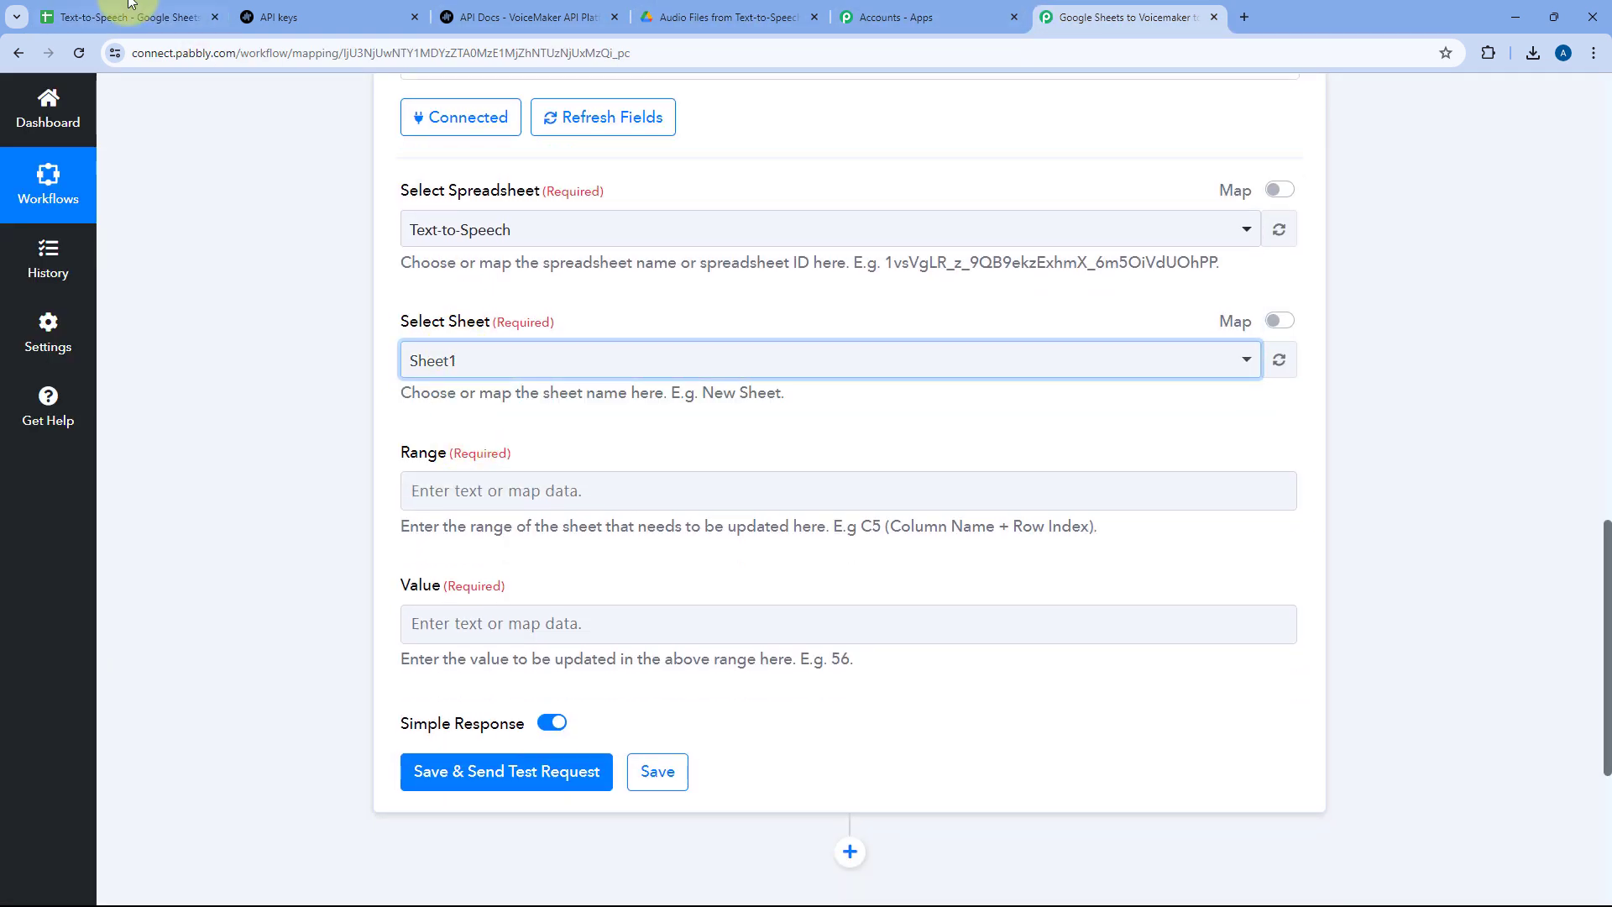
- Check the Audio File URL column's letter in the spreadsheet and enter F as the start of the action's Range
{"action": "key", "text": "ctrl+1"}
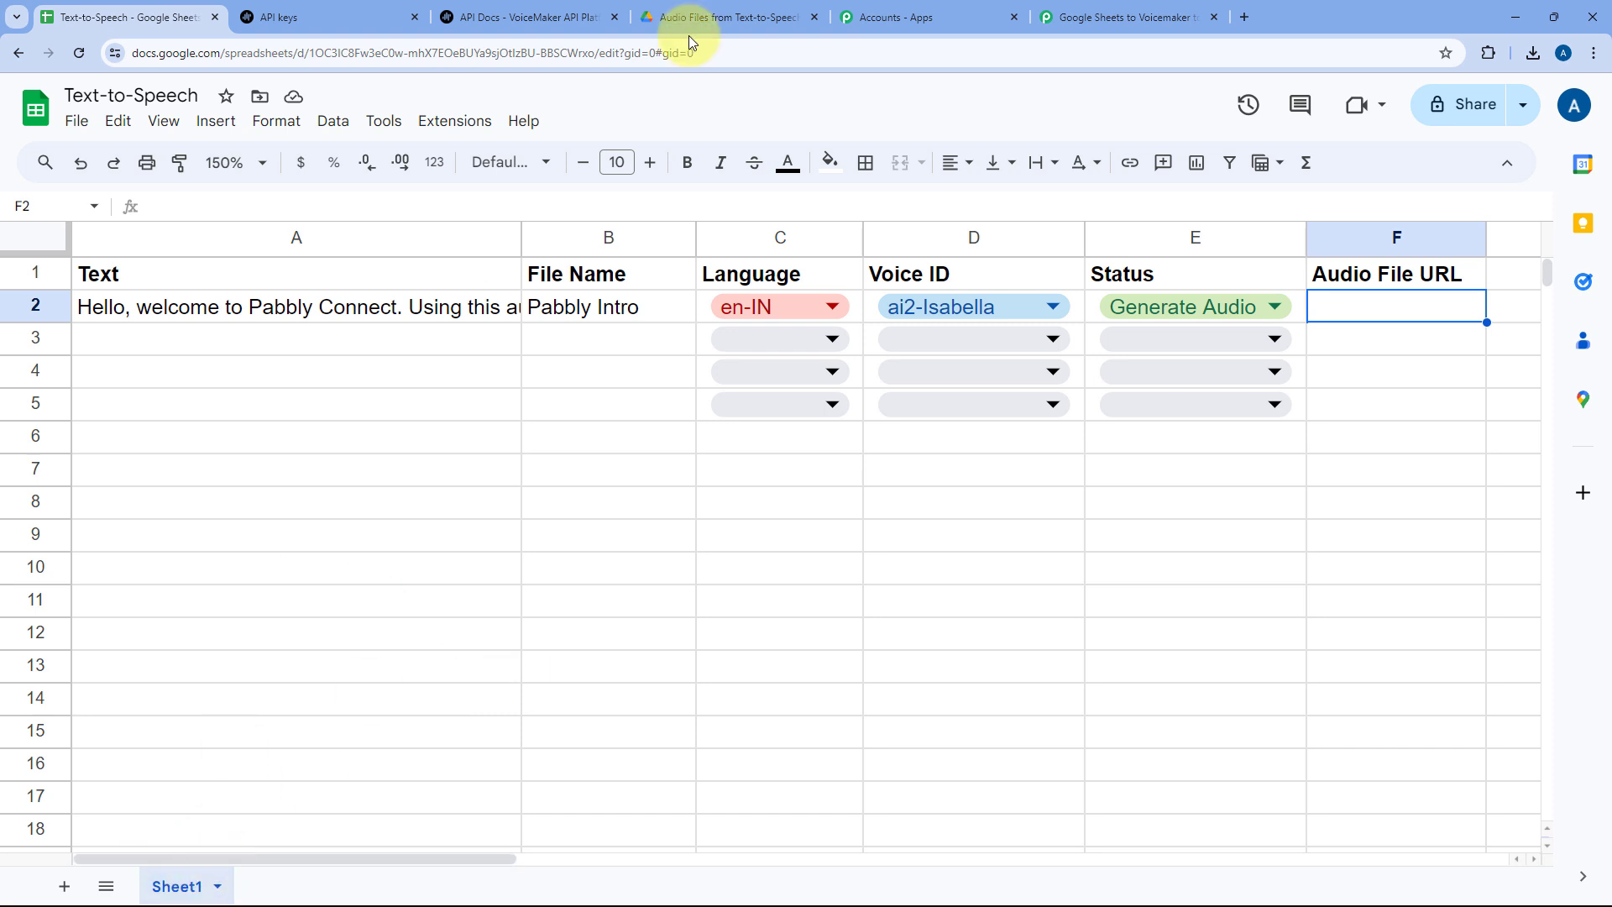
{"action": "left_click", "coordinate": [1079, 17]}
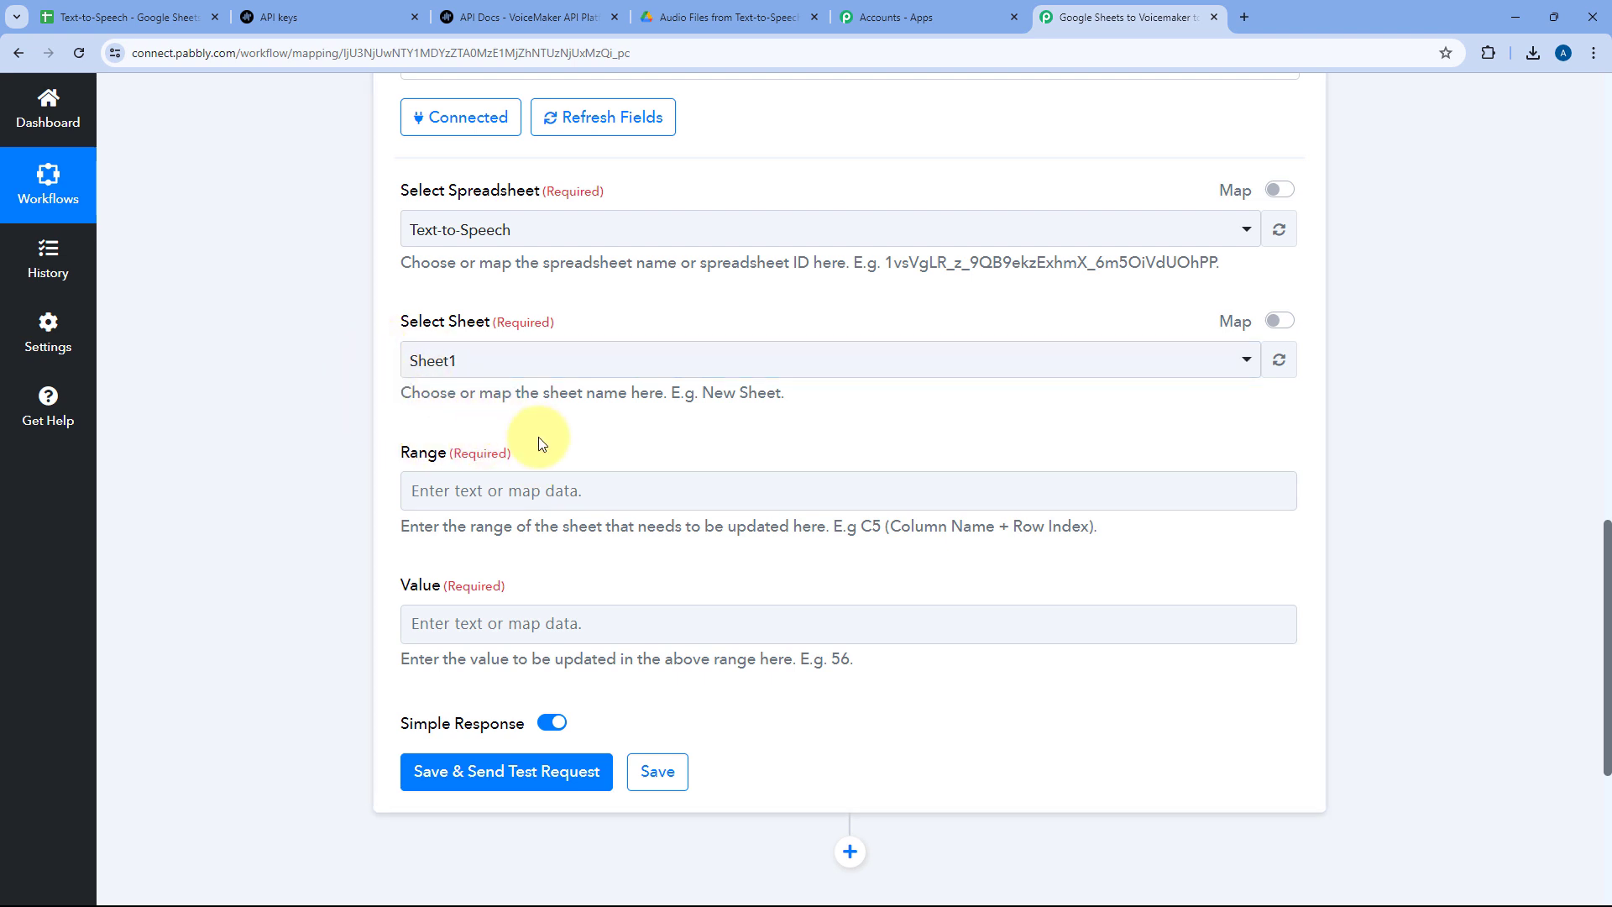
{"action": "left_click", "coordinate": [109, 14]}
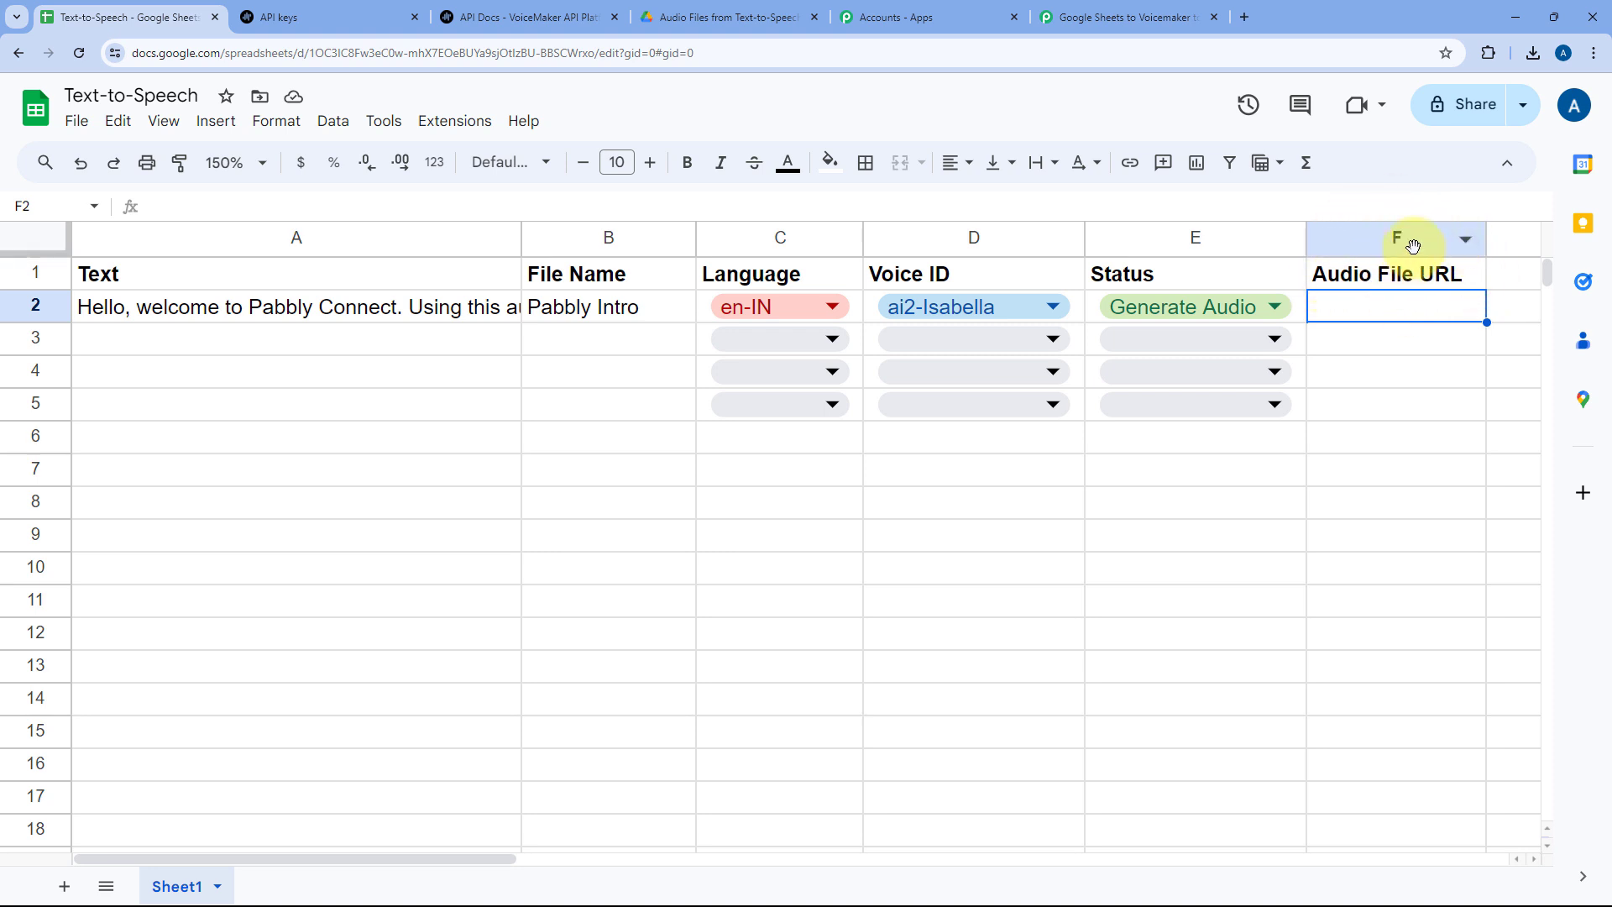
{"action": "left_click", "coordinate": [1125, 17]}
{"action": "left_click", "coordinate": [455, 489]}
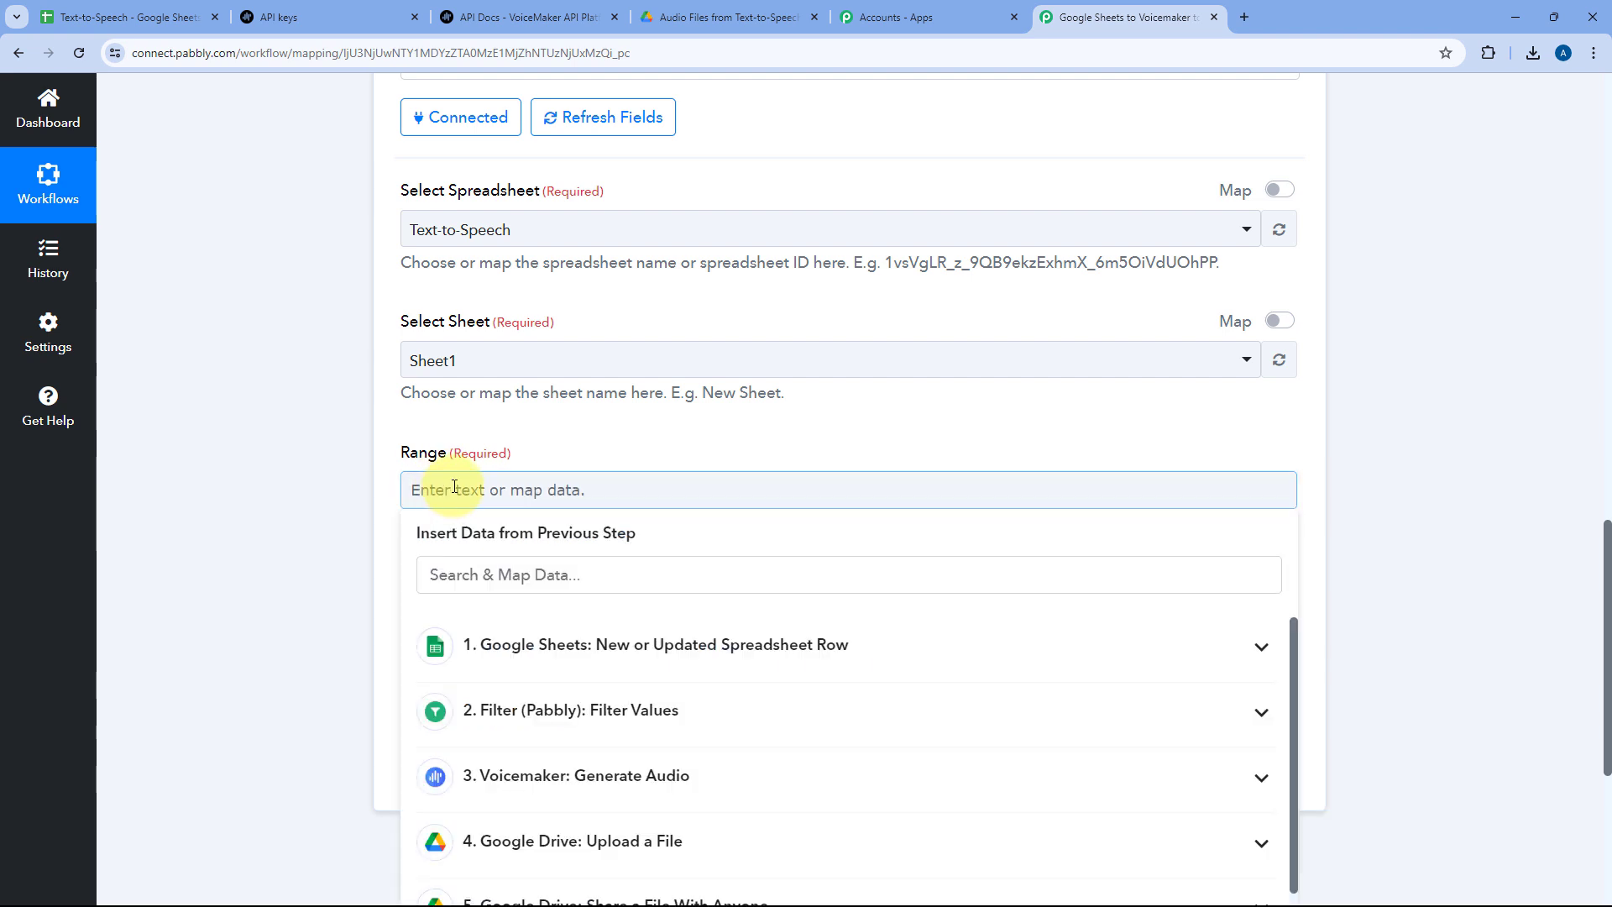
{"action": "type", "text": "F"}
{"action": "left_click", "coordinate": [461, 432]}
- Check the row numbers of the Audio File URL cells and map the Google Sheets trigger's RowIndex after F in the Range
{"action": "left_click", "coordinate": [134, 16]}
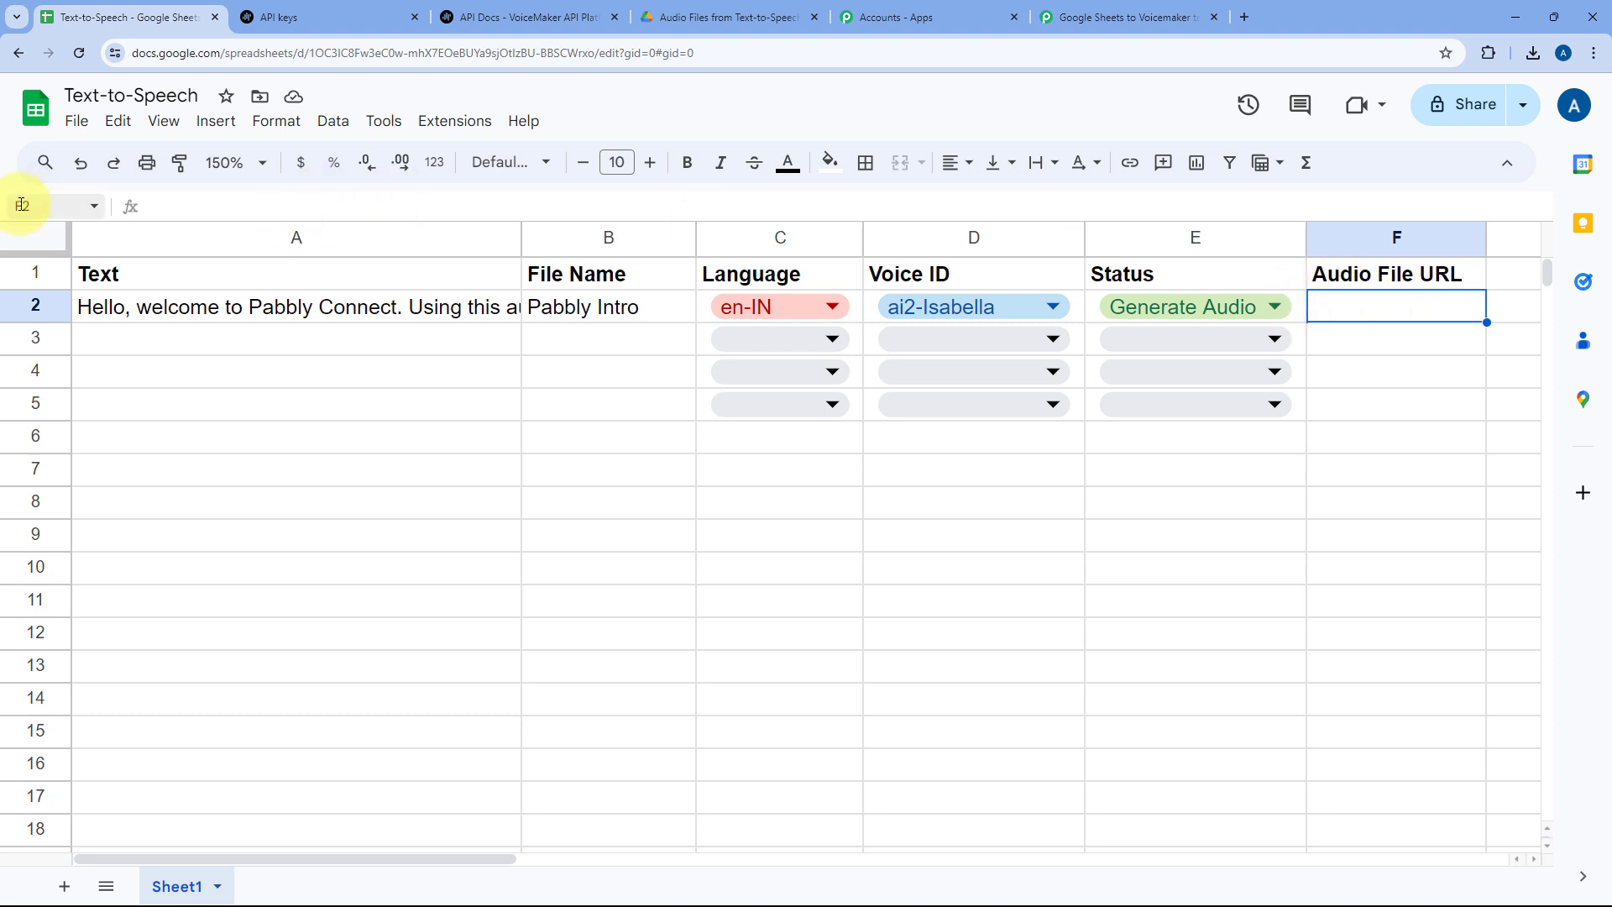
{"action": "key", "text": "Down"}
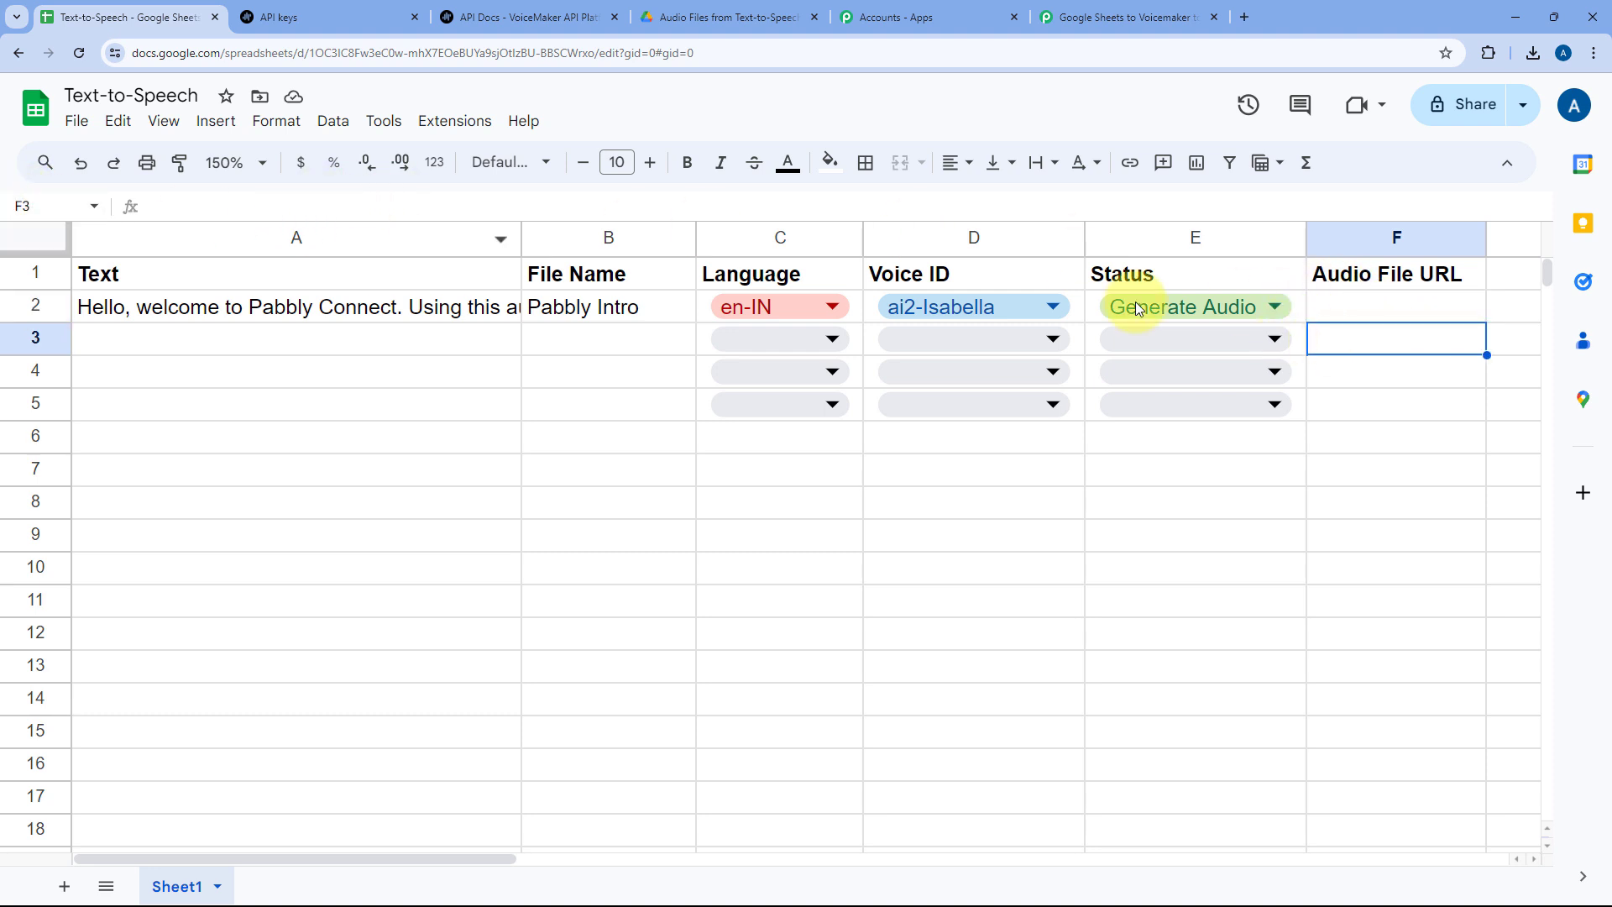
{"action": "left_click", "coordinate": [1342, 384]}
{"action": "left_click", "coordinate": [1349, 406]}
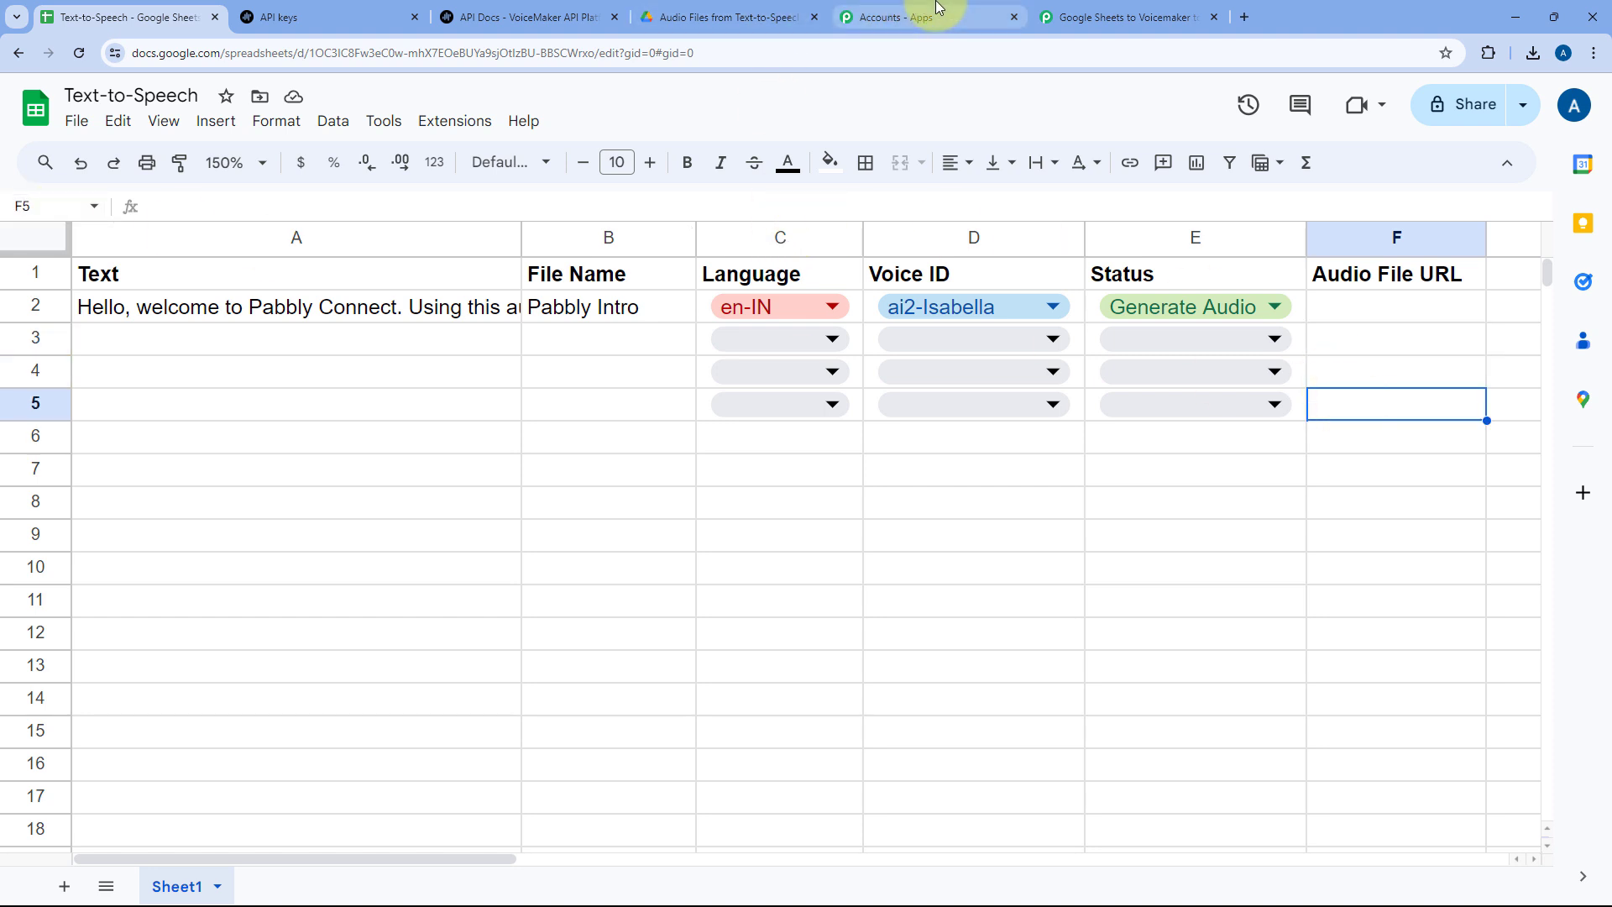
{"action": "left_click", "coordinate": [1121, 10]}
{"action": "left_click", "coordinate": [448, 491]}
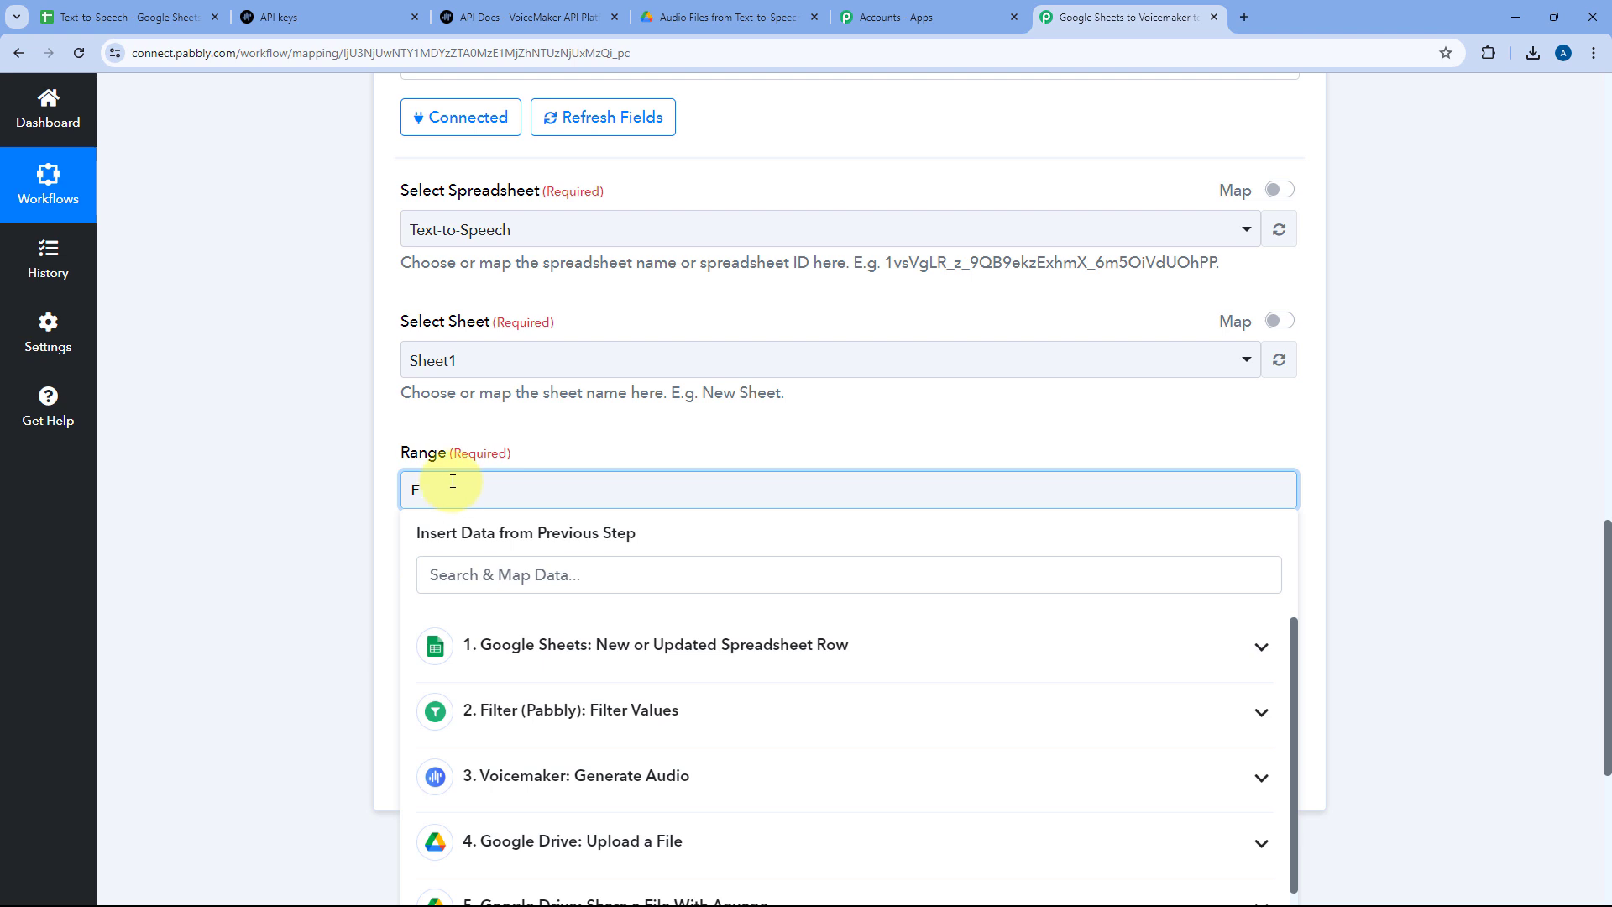
{"action": "scroll", "coordinate": [559, 425], "scroll_direction": "down", "scroll_amount": 3}
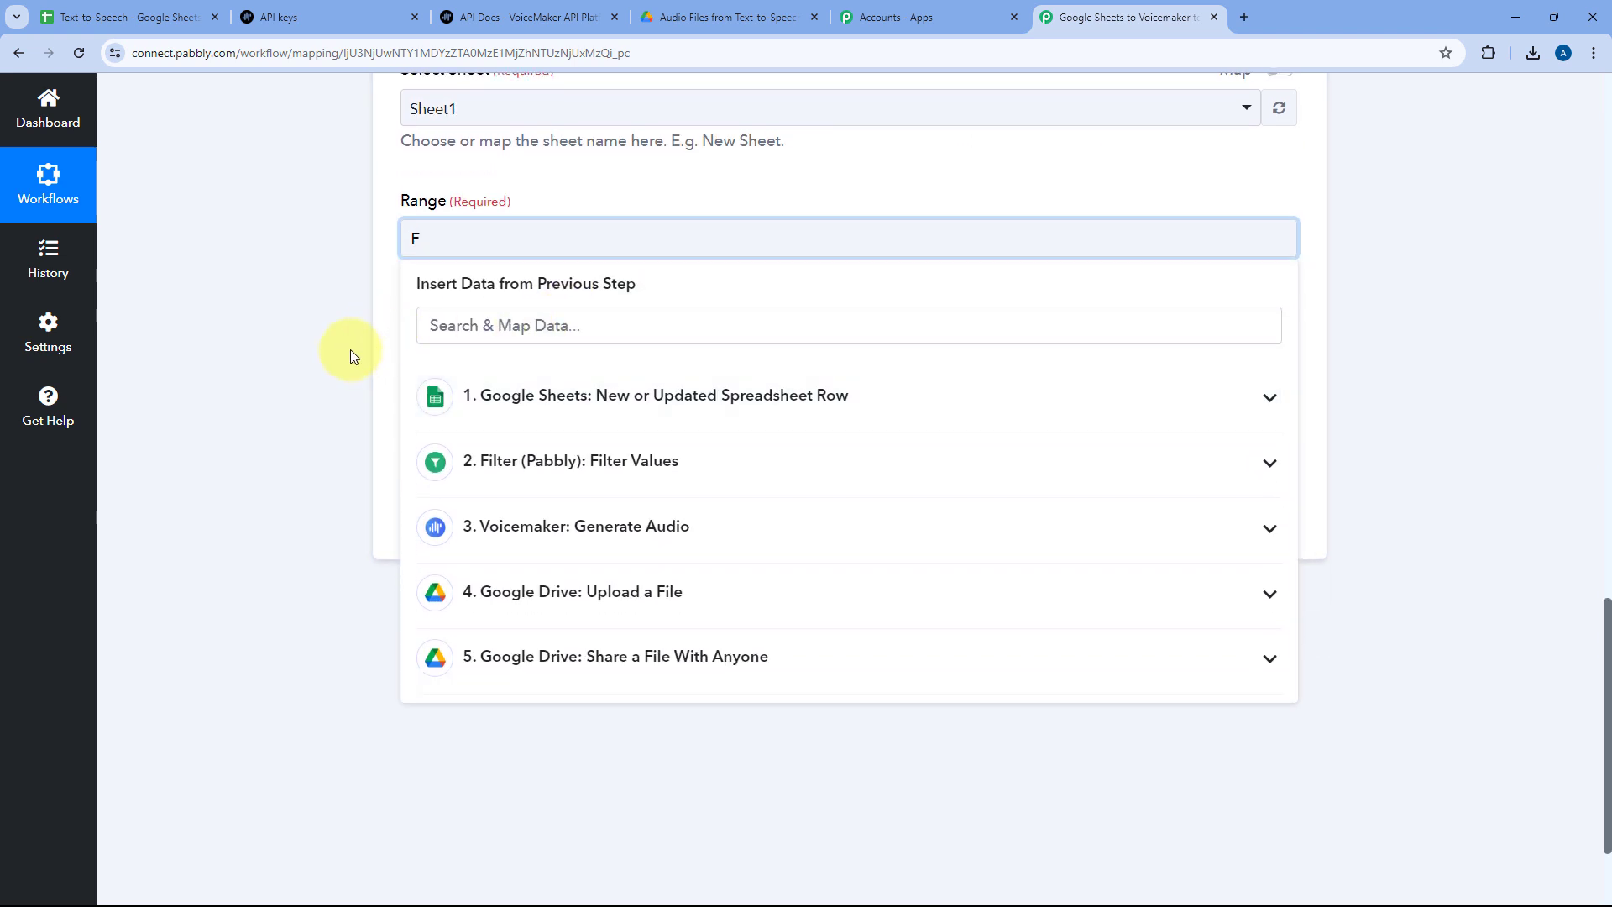
{"action": "left_click", "coordinate": [643, 404]}
{"action": "scroll", "coordinate": [629, 537], "scroll_direction": "down", "scroll_amount": 2}
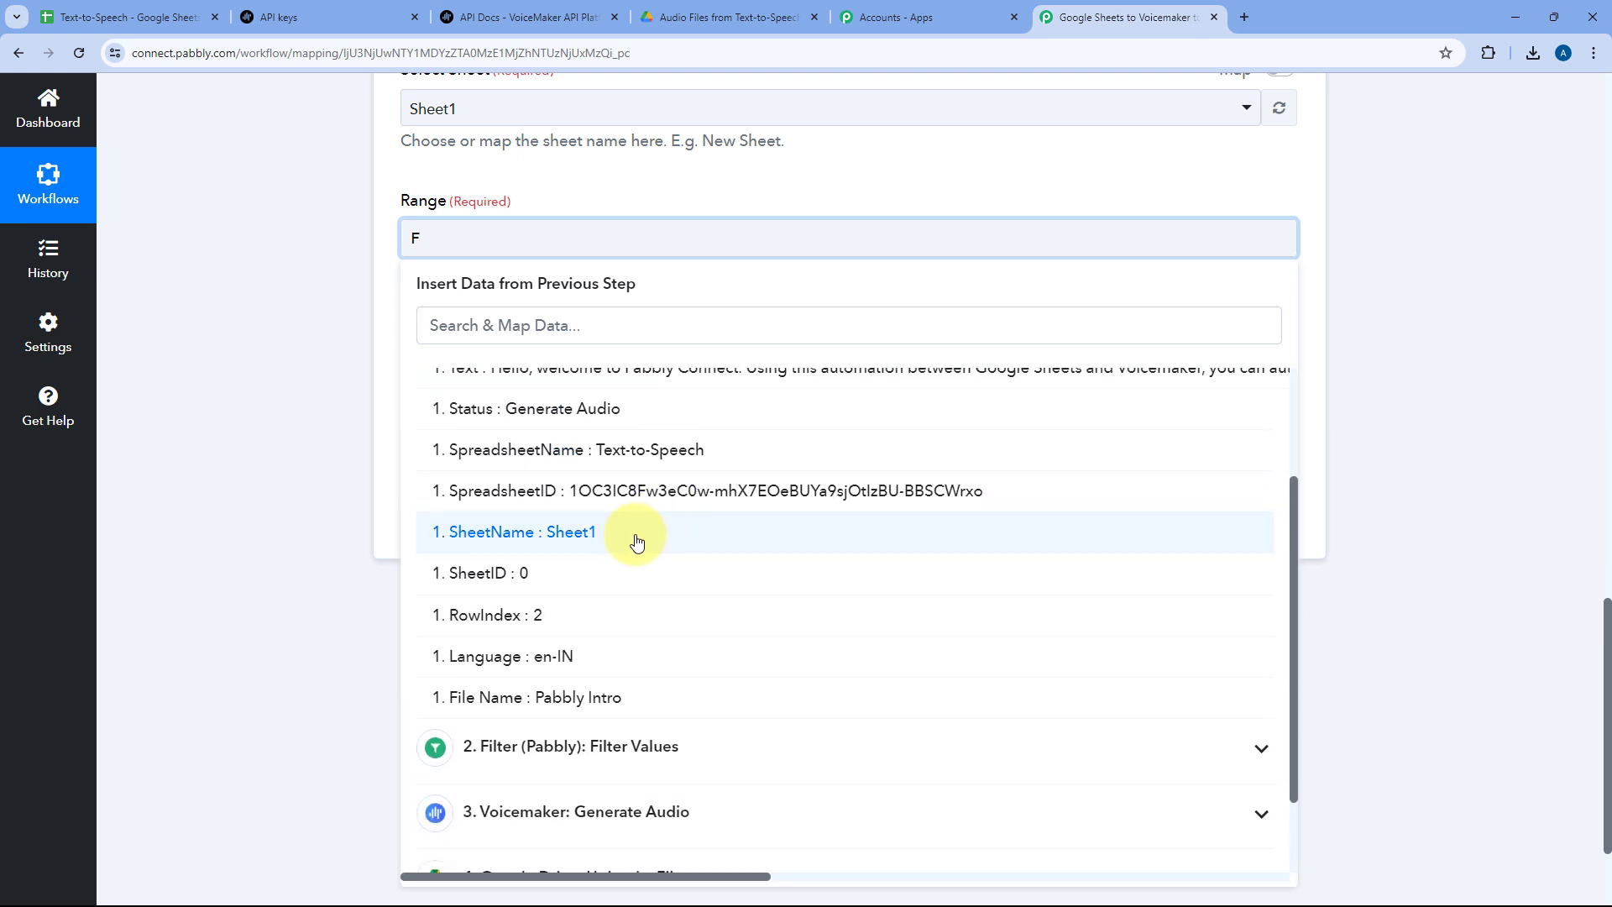
{"action": "left_click", "coordinate": [506, 626]}
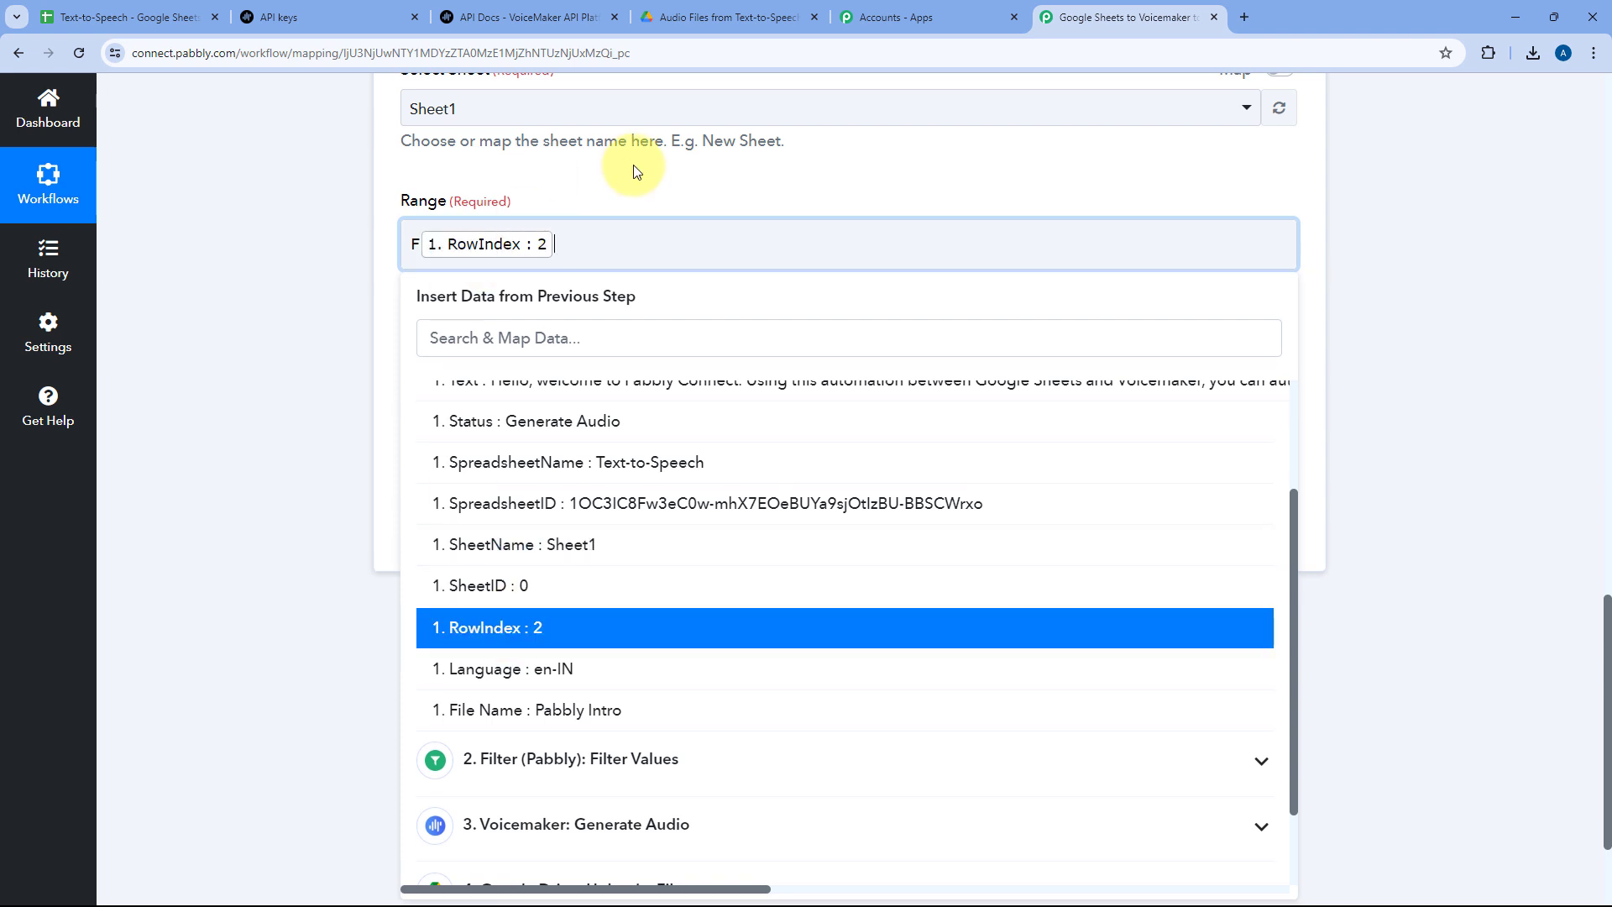
- Map the Res2 WebViewLink from the Share a File With Anyone step as the Update Cell Value action's Value
{"action": "left_click", "coordinate": [632, 167]}
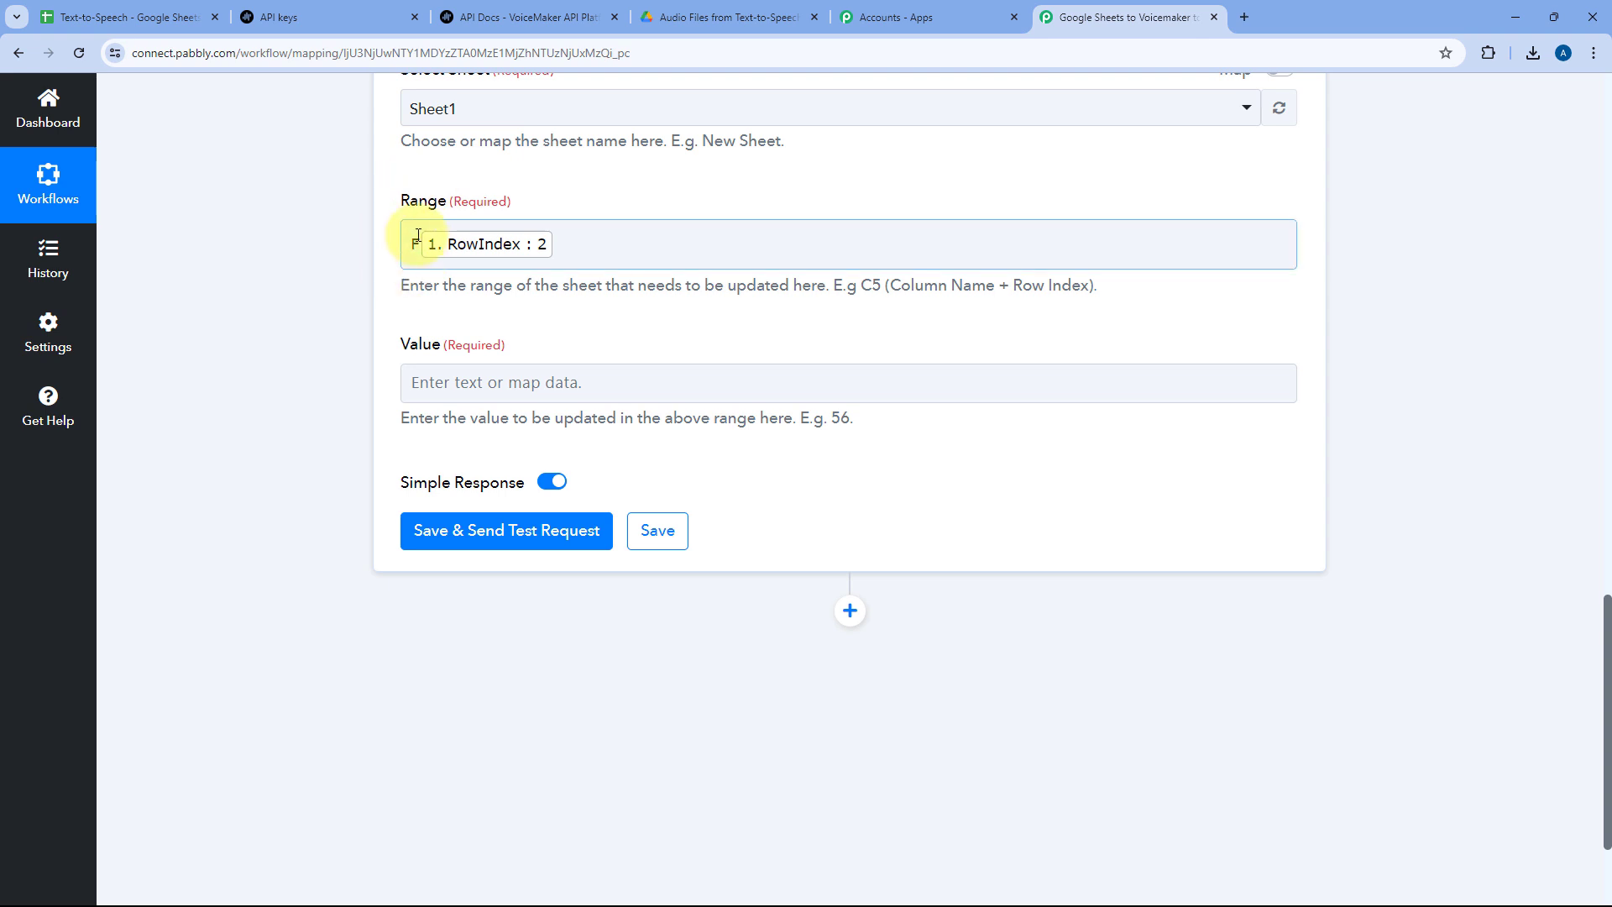
{"action": "left_click", "coordinate": [548, 254]}
{"action": "left_click", "coordinate": [556, 215]}
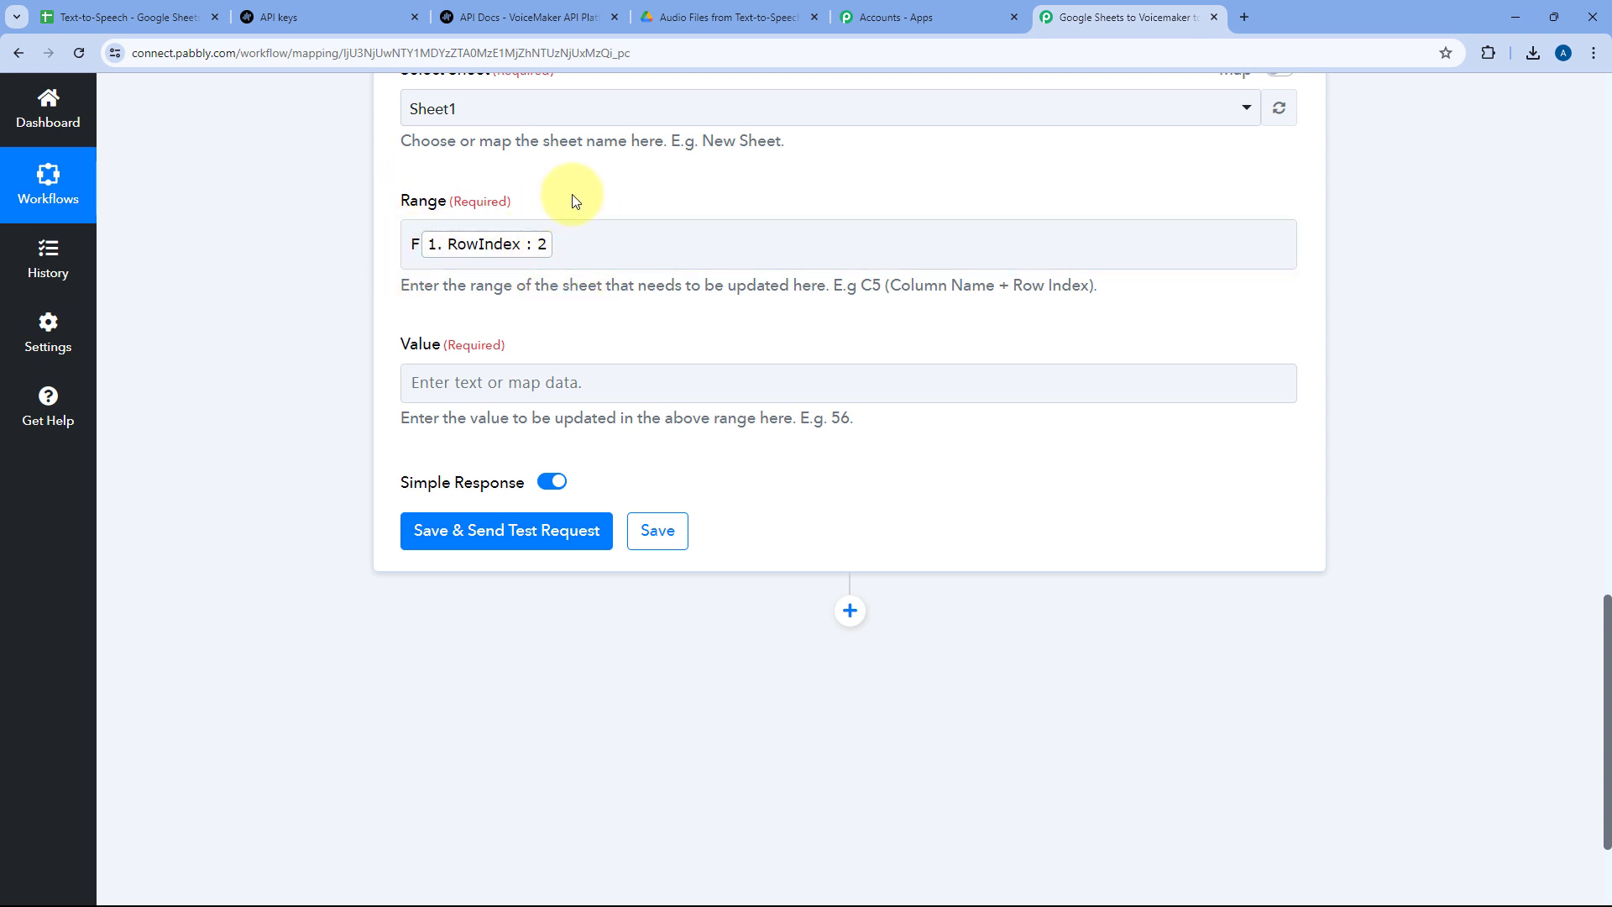
{"action": "scroll", "coordinate": [575, 200], "scroll_direction": "down", "scroll_amount": 2}
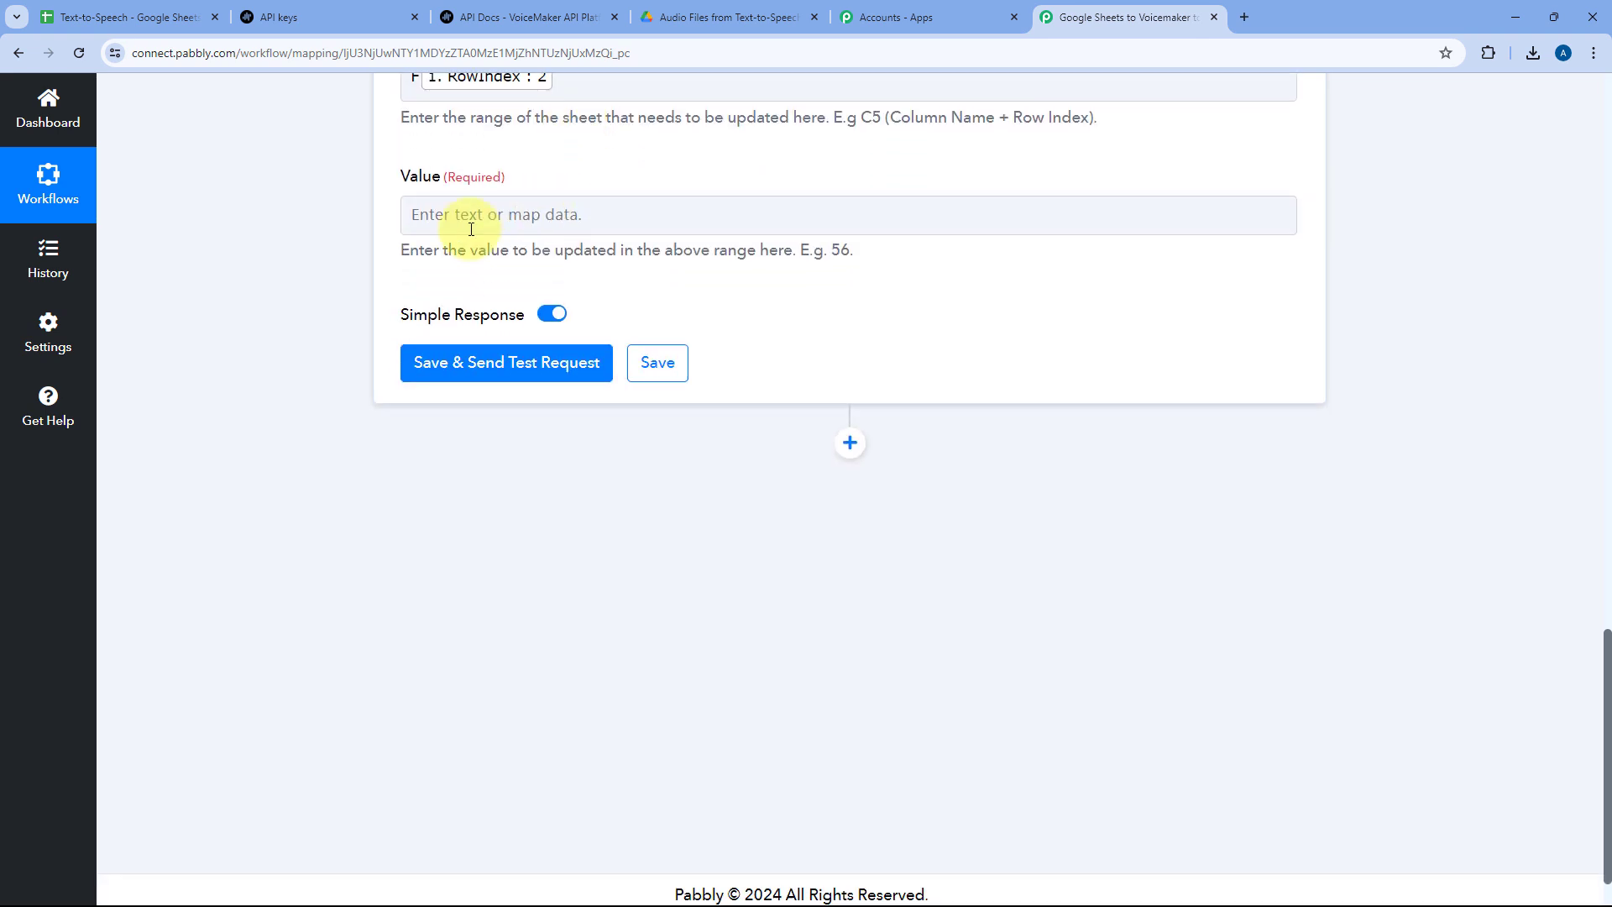
{"action": "left_click", "coordinate": [462, 217]}
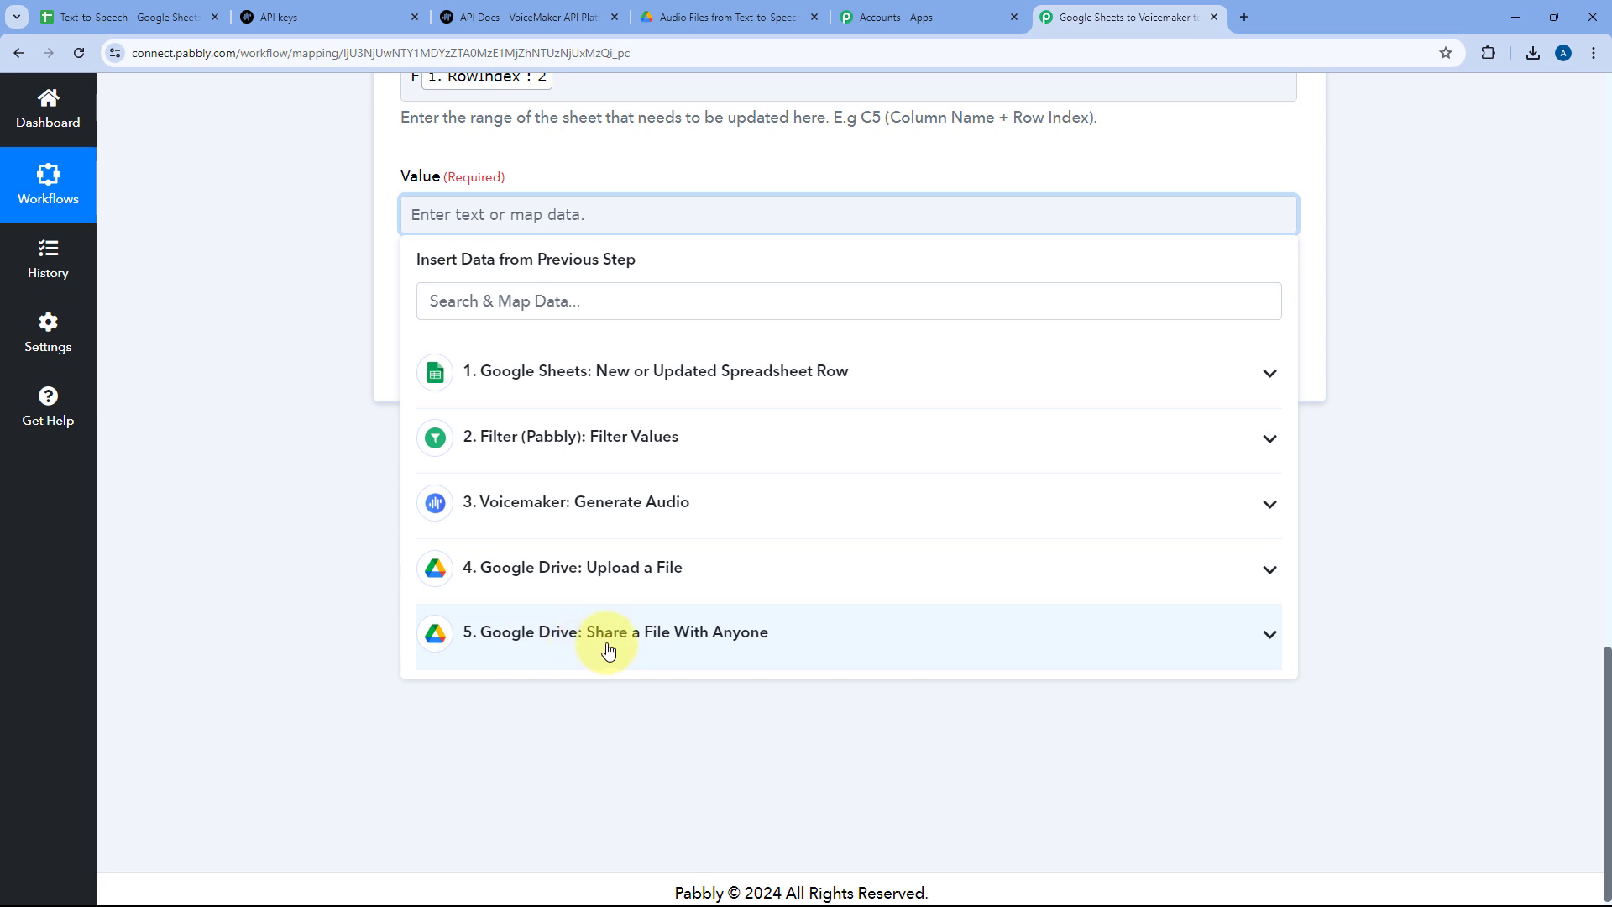
{"action": "left_click", "coordinate": [763, 644]}
{"action": "scroll", "coordinate": [720, 712], "scroll_direction": "down", "scroll_amount": 2}
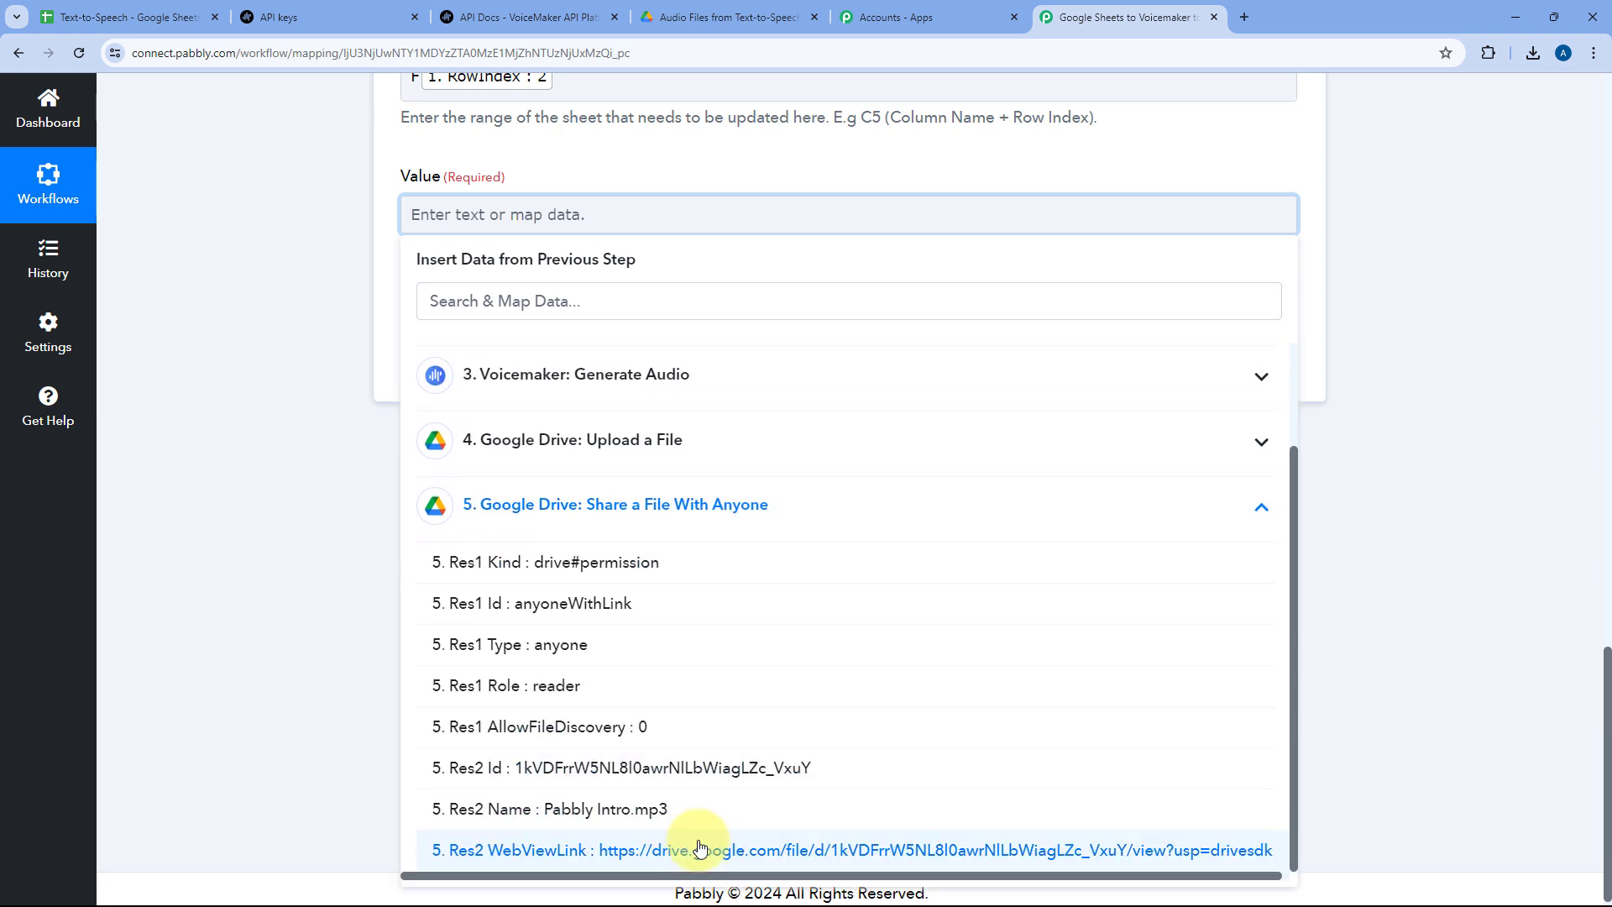
{"action": "left_click", "coordinate": [703, 858]}
{"action": "left_click", "coordinate": [309, 369]}
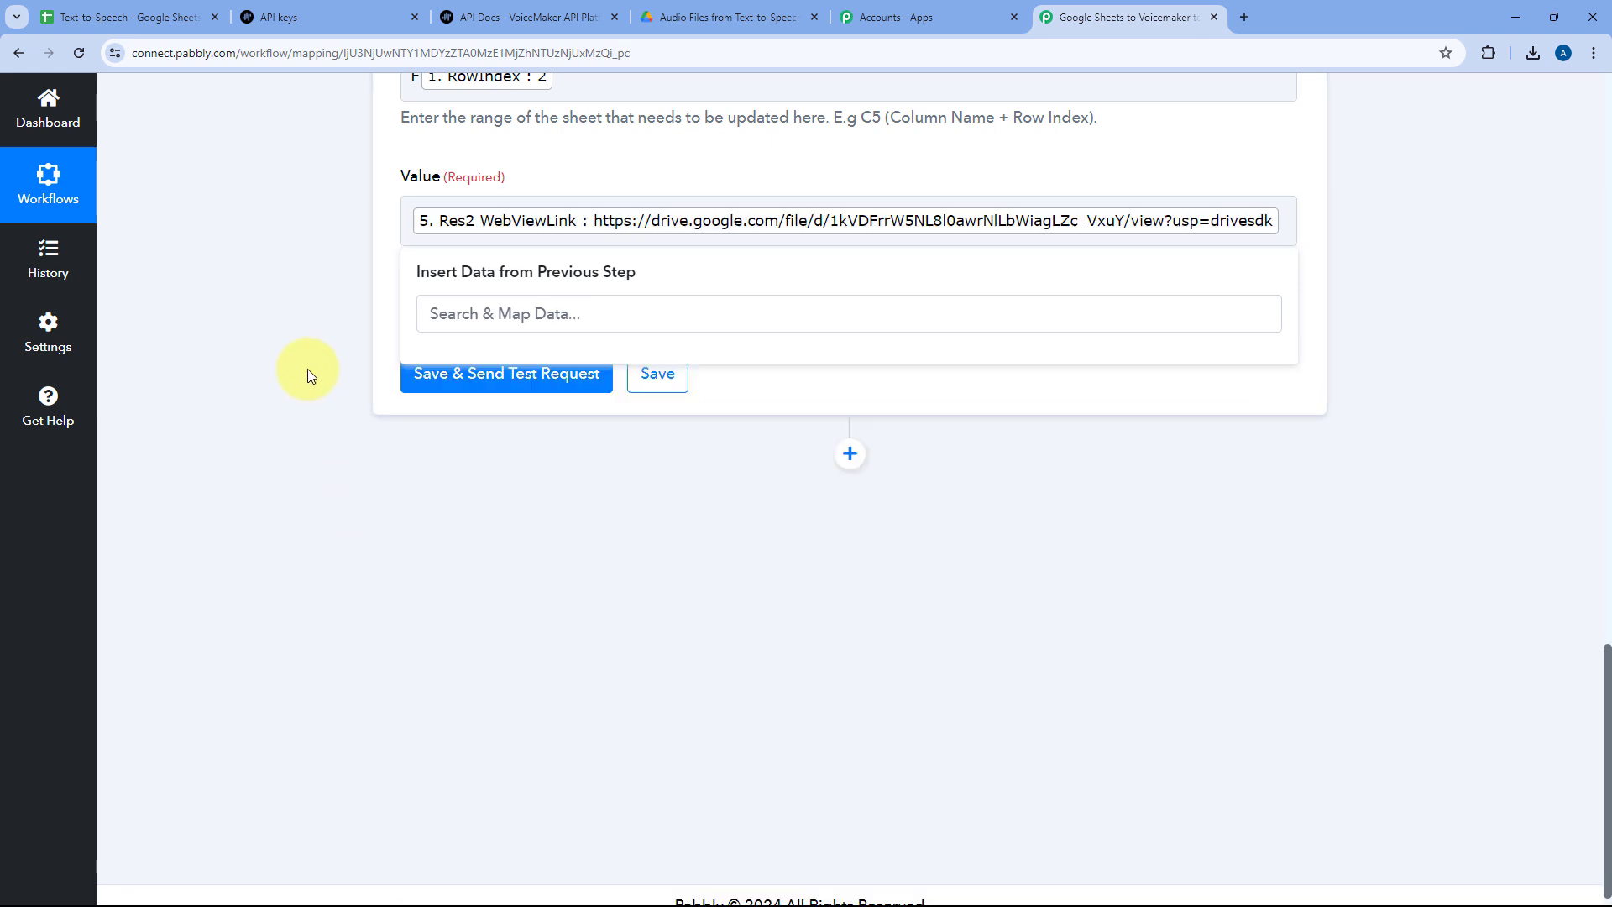
- Save the Update Cell Value action, send a test request and review the response received
{"action": "scroll", "coordinate": [309, 367], "scroll_direction": "up", "scroll_amount": 4}
{"action": "left_click", "coordinate": [659, 412]}
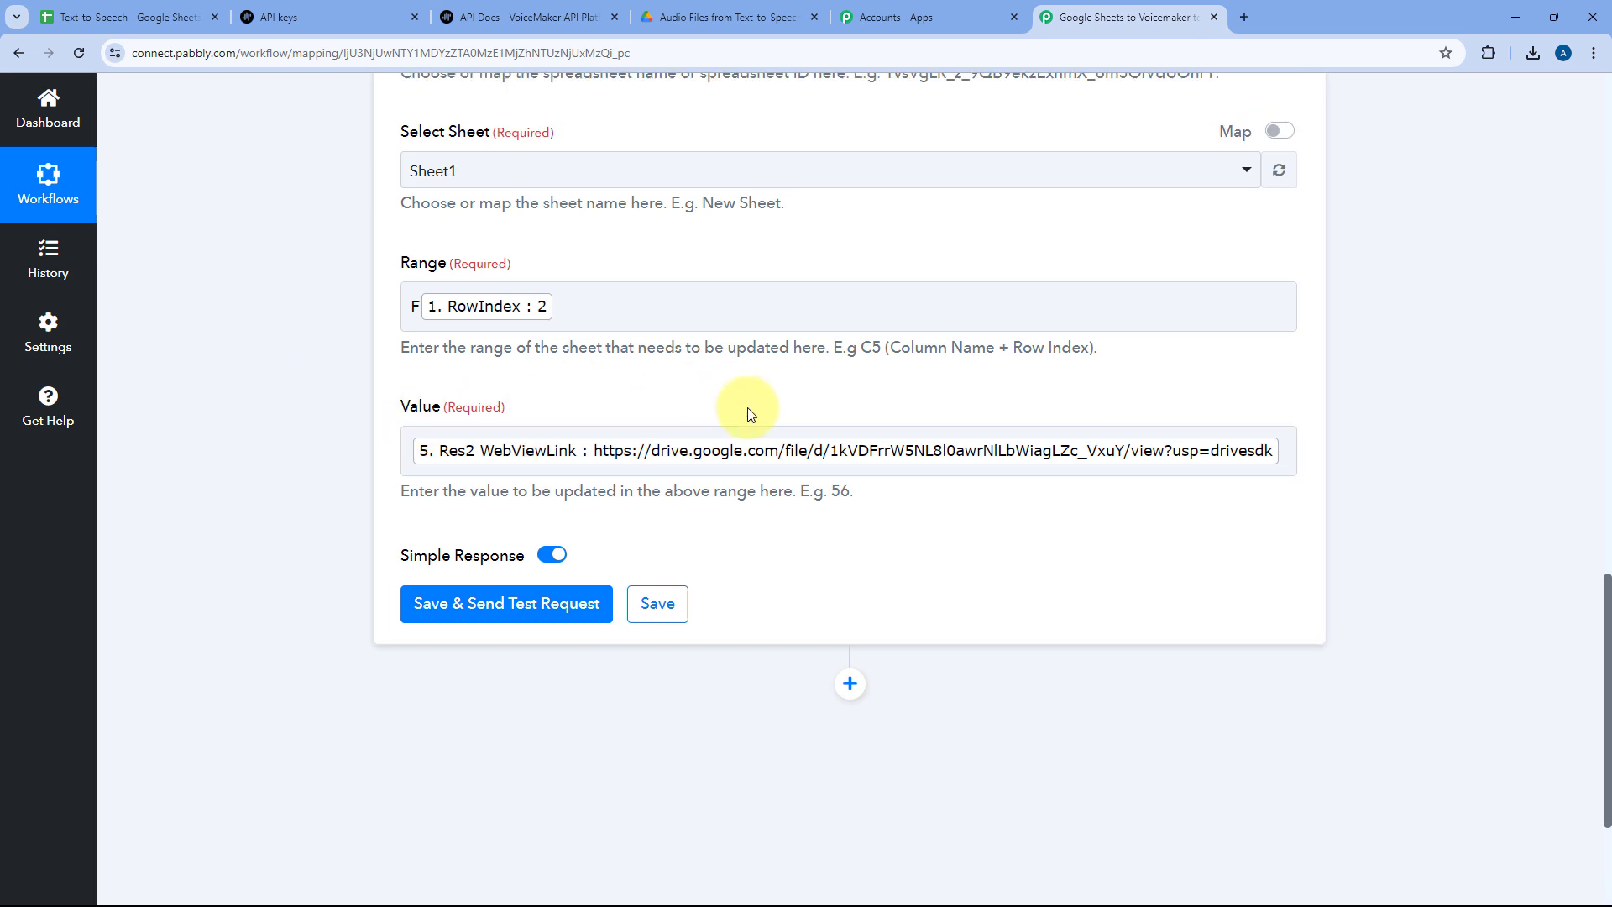
{"action": "left_click", "coordinate": [666, 445]}
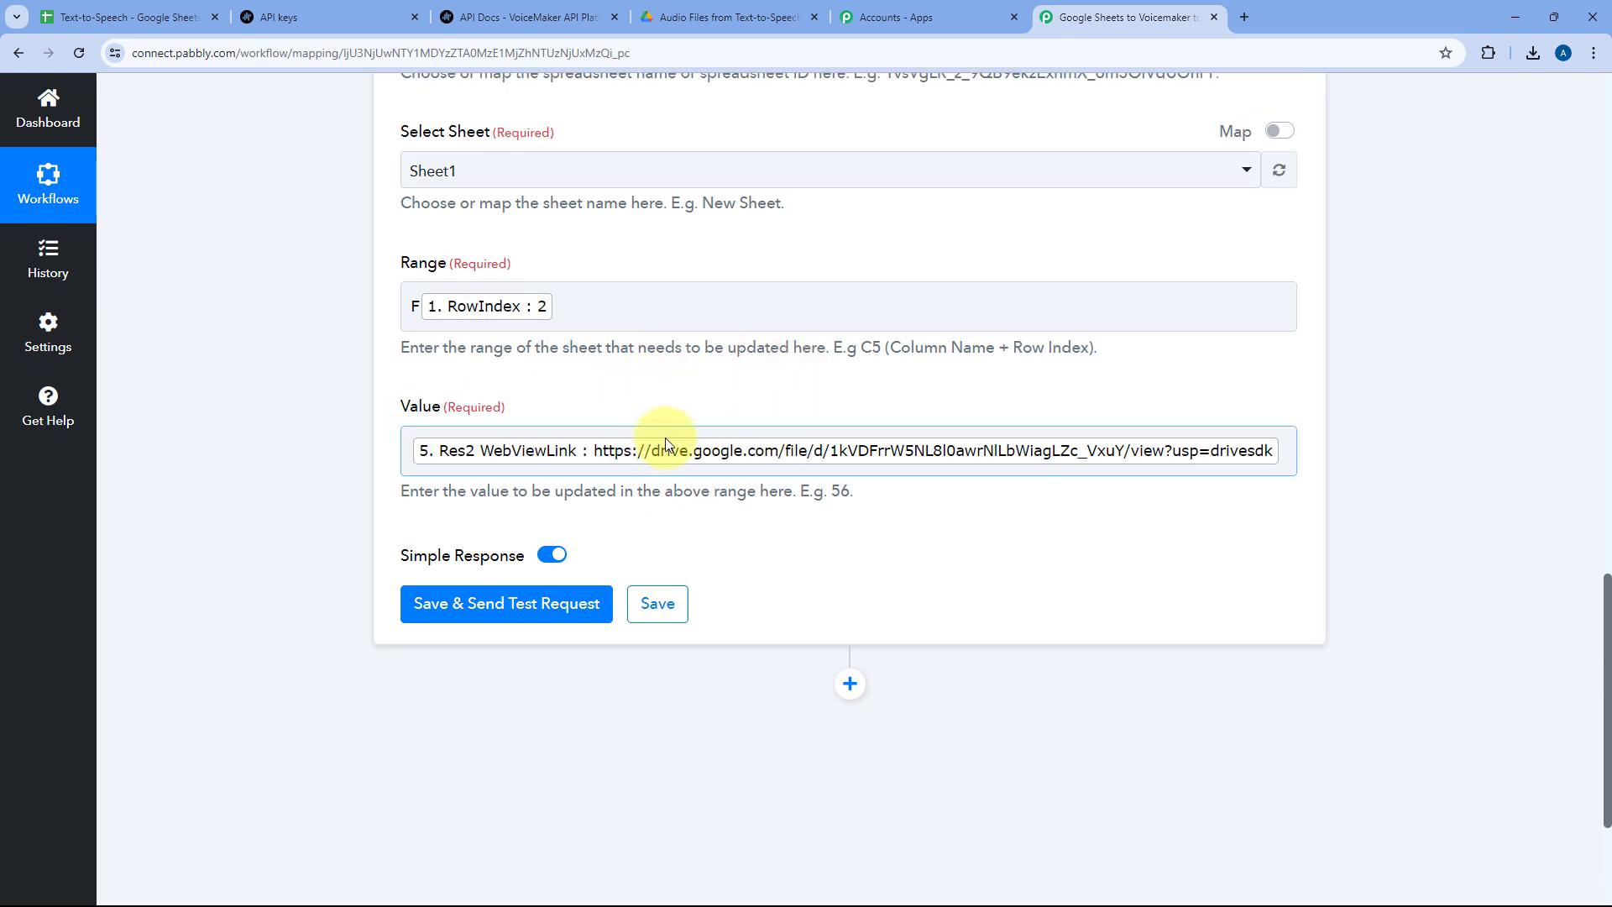
{"action": "left_click", "coordinate": [529, 603]}
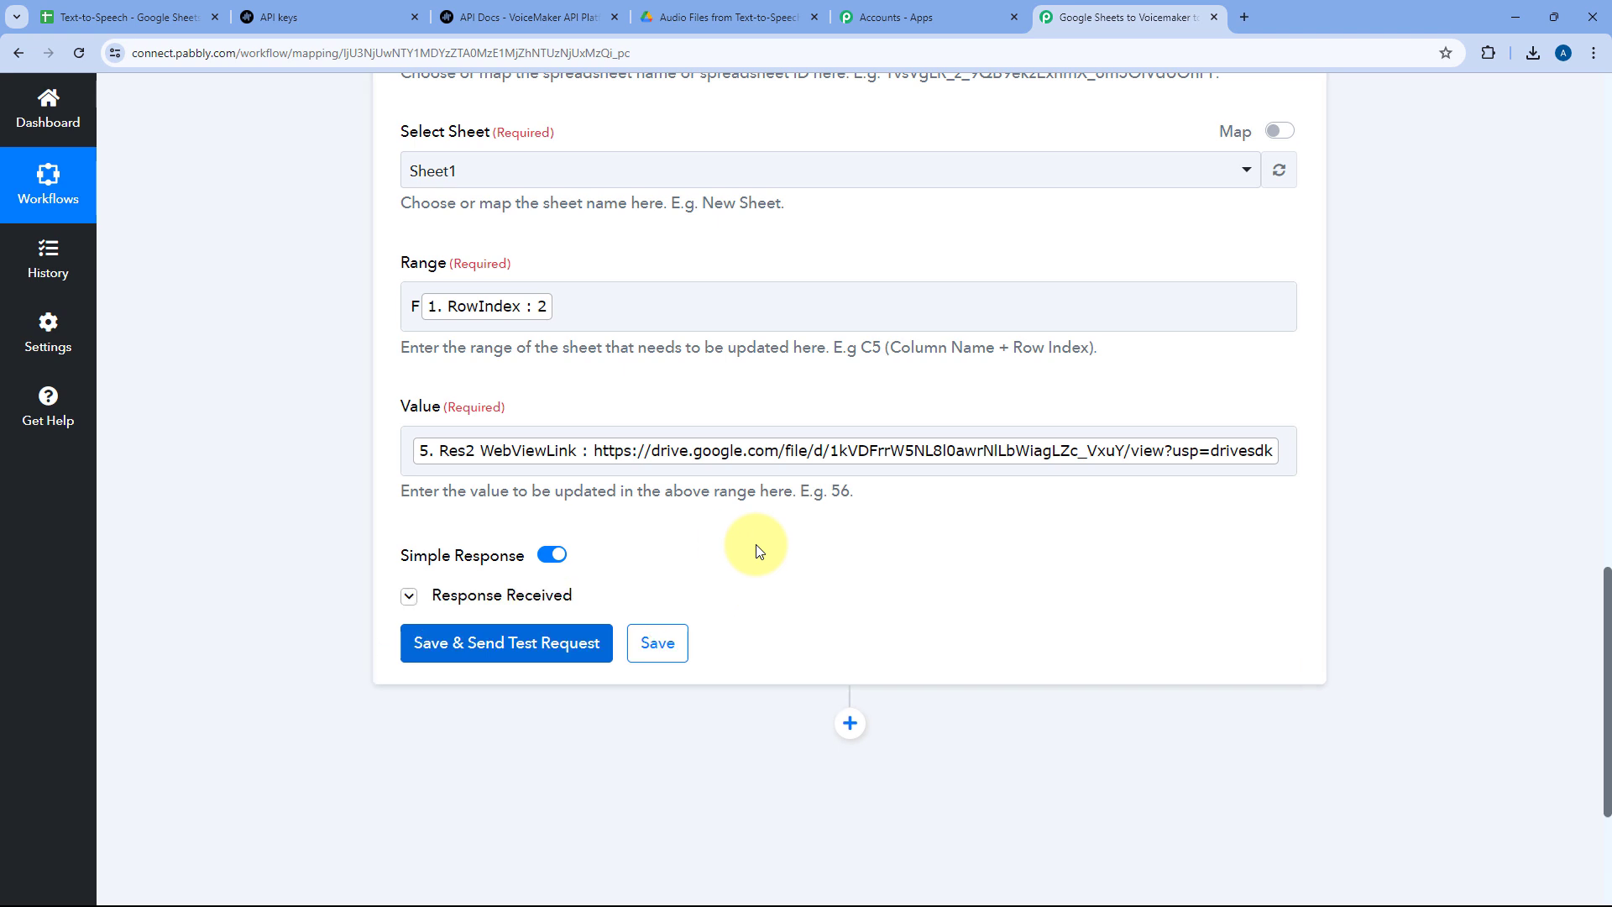
{"action": "scroll", "coordinate": [757, 546], "scroll_direction": "down", "scroll_amount": 3}
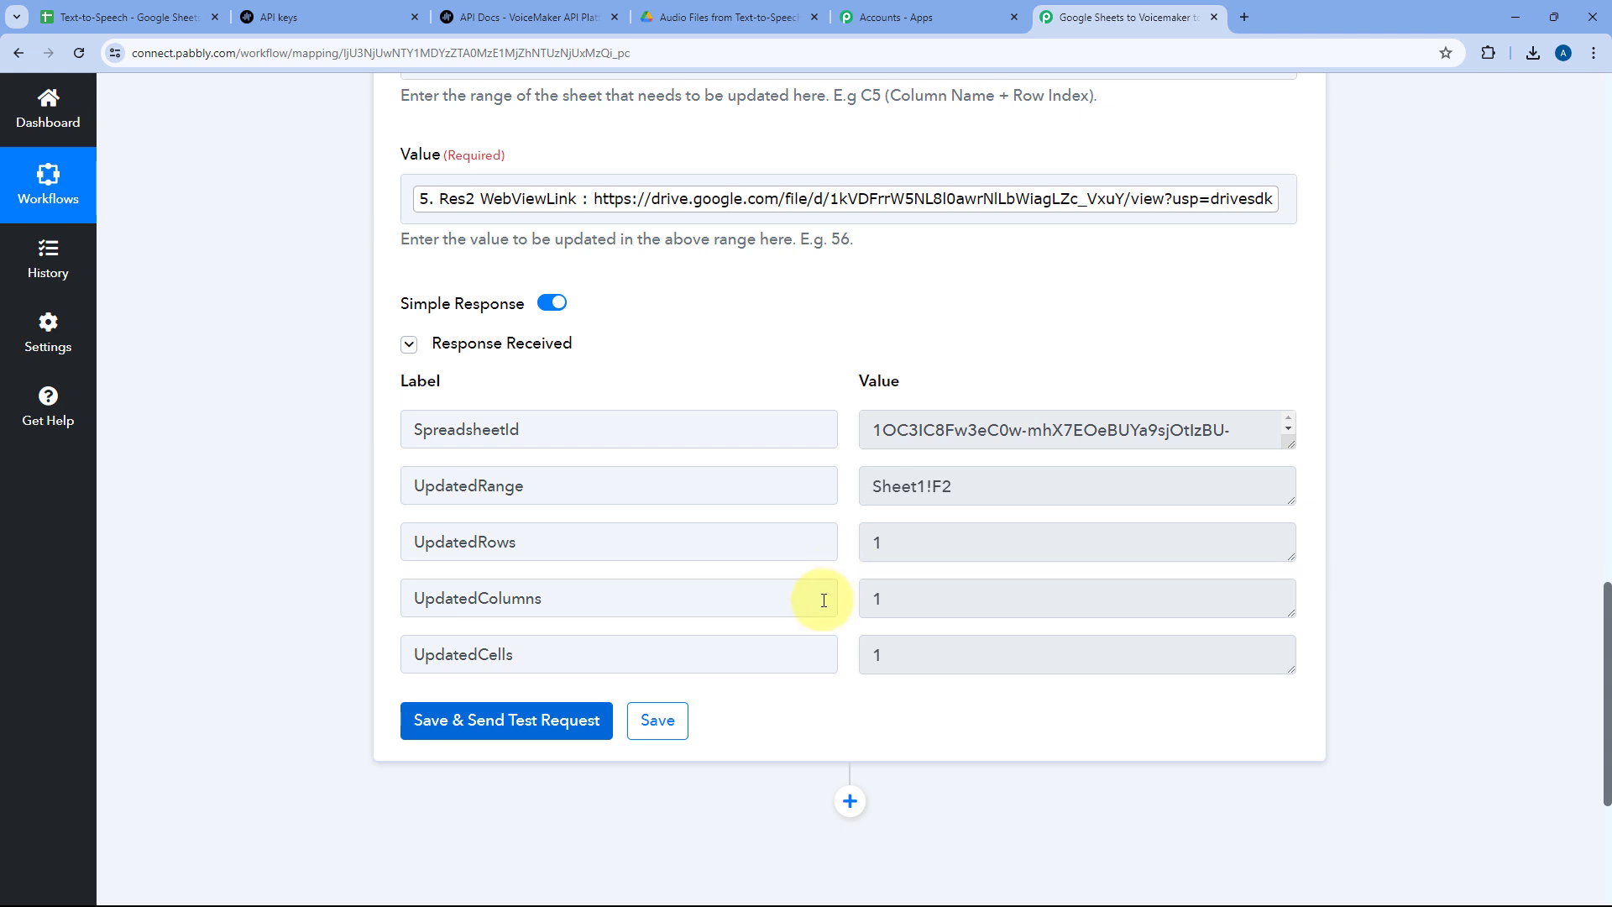
{"action": "scroll", "coordinate": [864, 371], "scroll_direction": "up", "scroll_amount": 4}
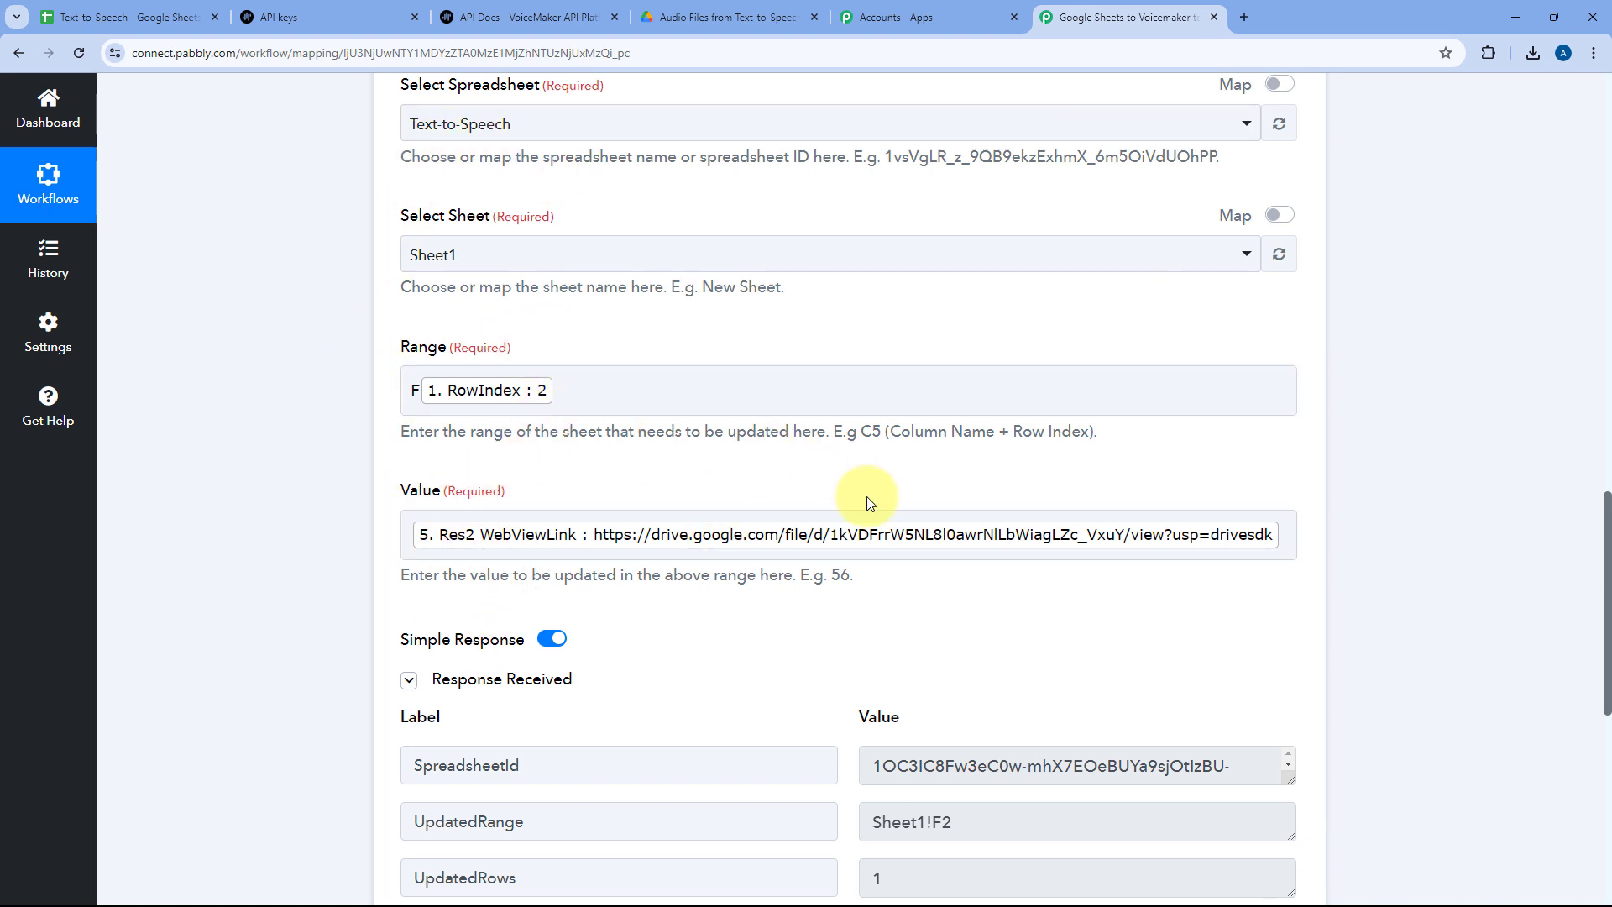
- Check row 2's Audio File URL cell in the Text-to-Speech spreadsheet and return to the top of the Pabbly Connect workflow
{"action": "left_click", "coordinate": [134, 8]}
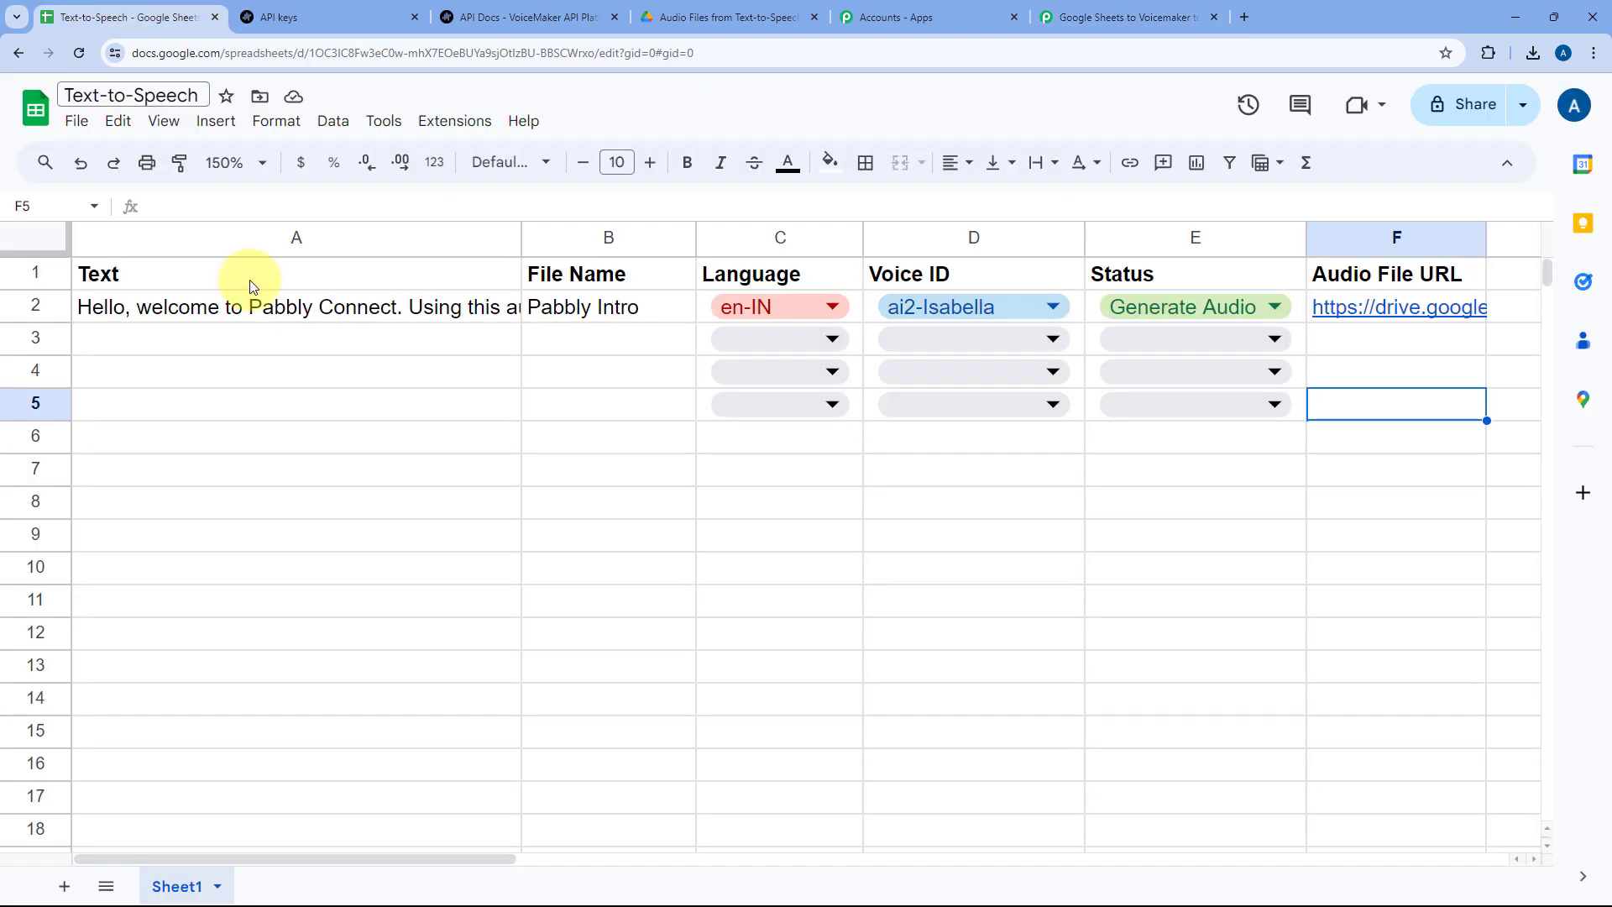
{"action": "left_click", "coordinate": [1386, 307]}
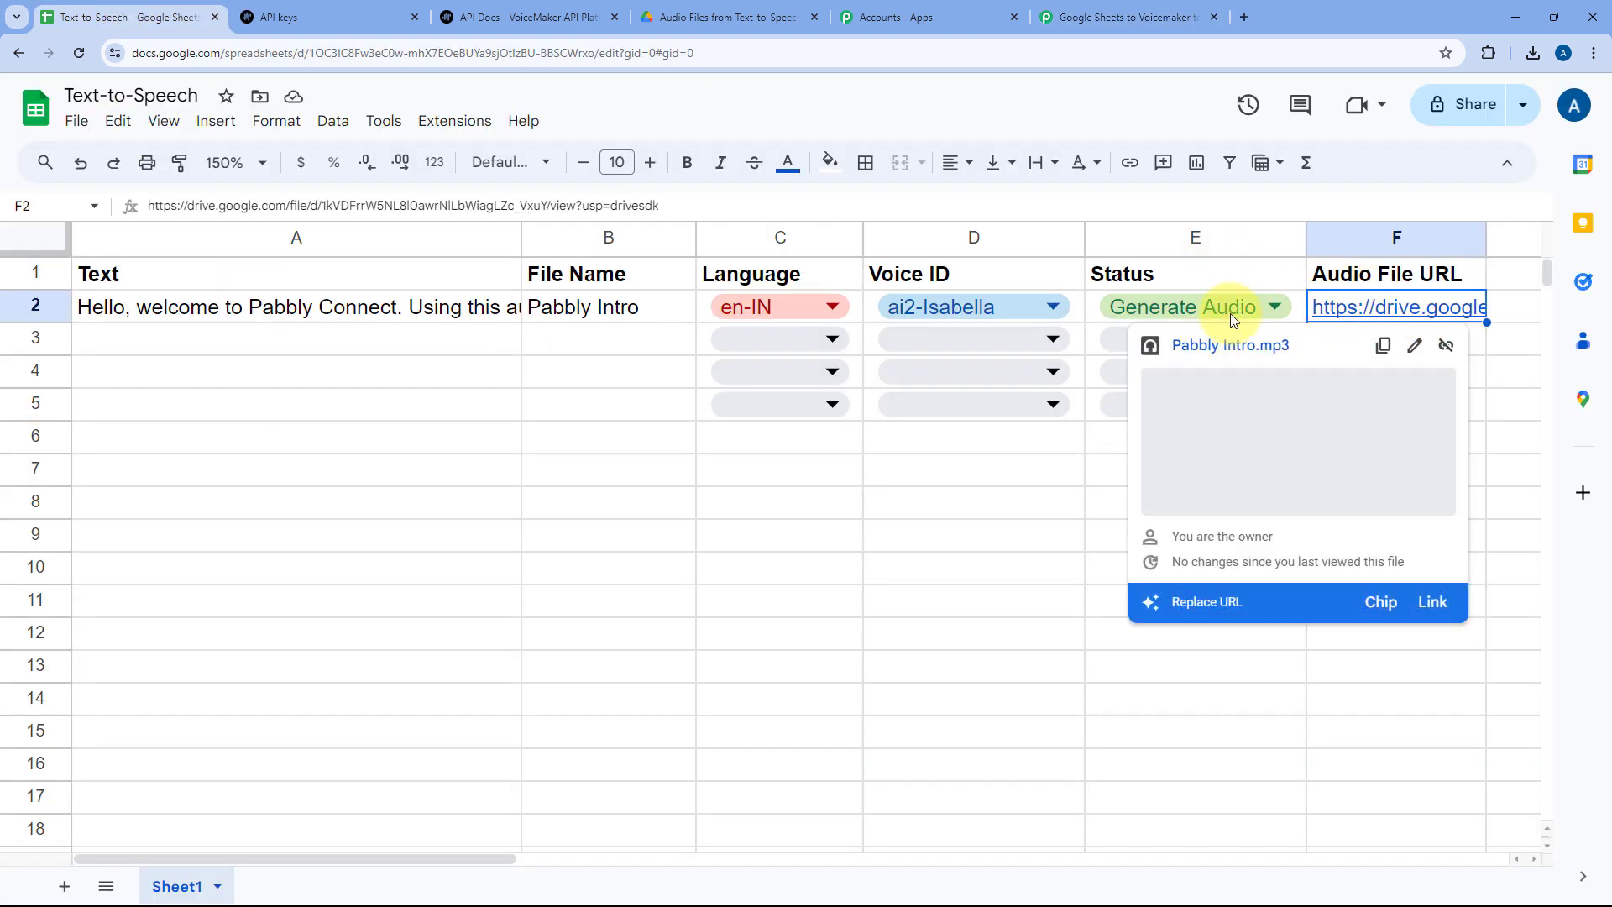
{"action": "left_click", "coordinate": [599, 339]}
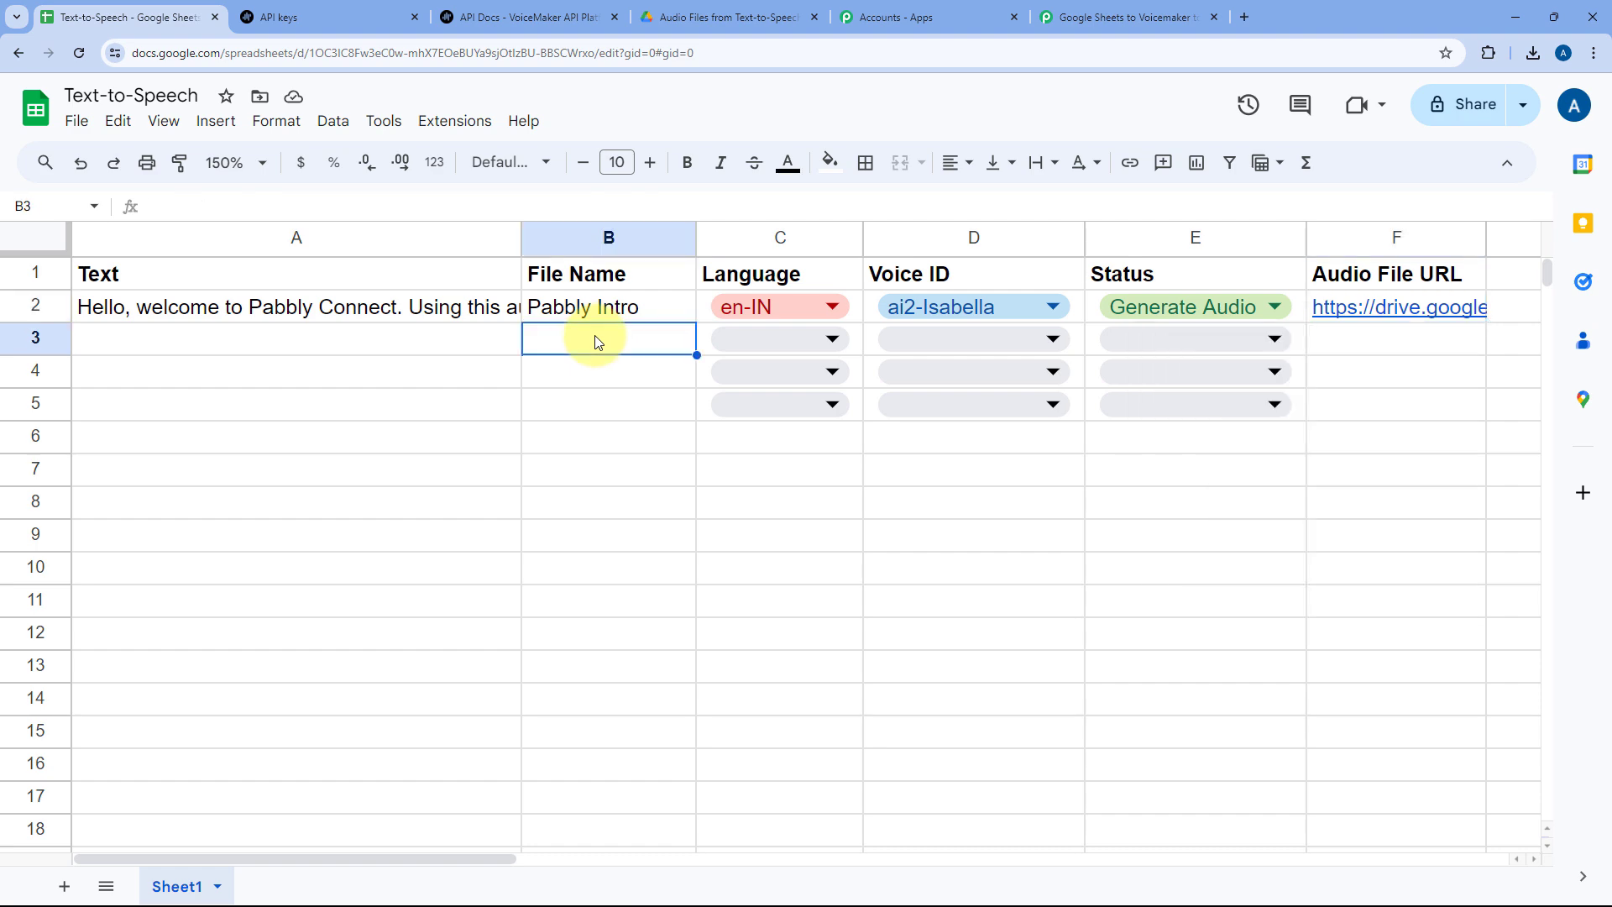
{"action": "left_click", "coordinate": [1125, 16]}
{"action": "scroll", "coordinate": [1108, 319], "scroll_direction": "up", "scroll_amount": 8}
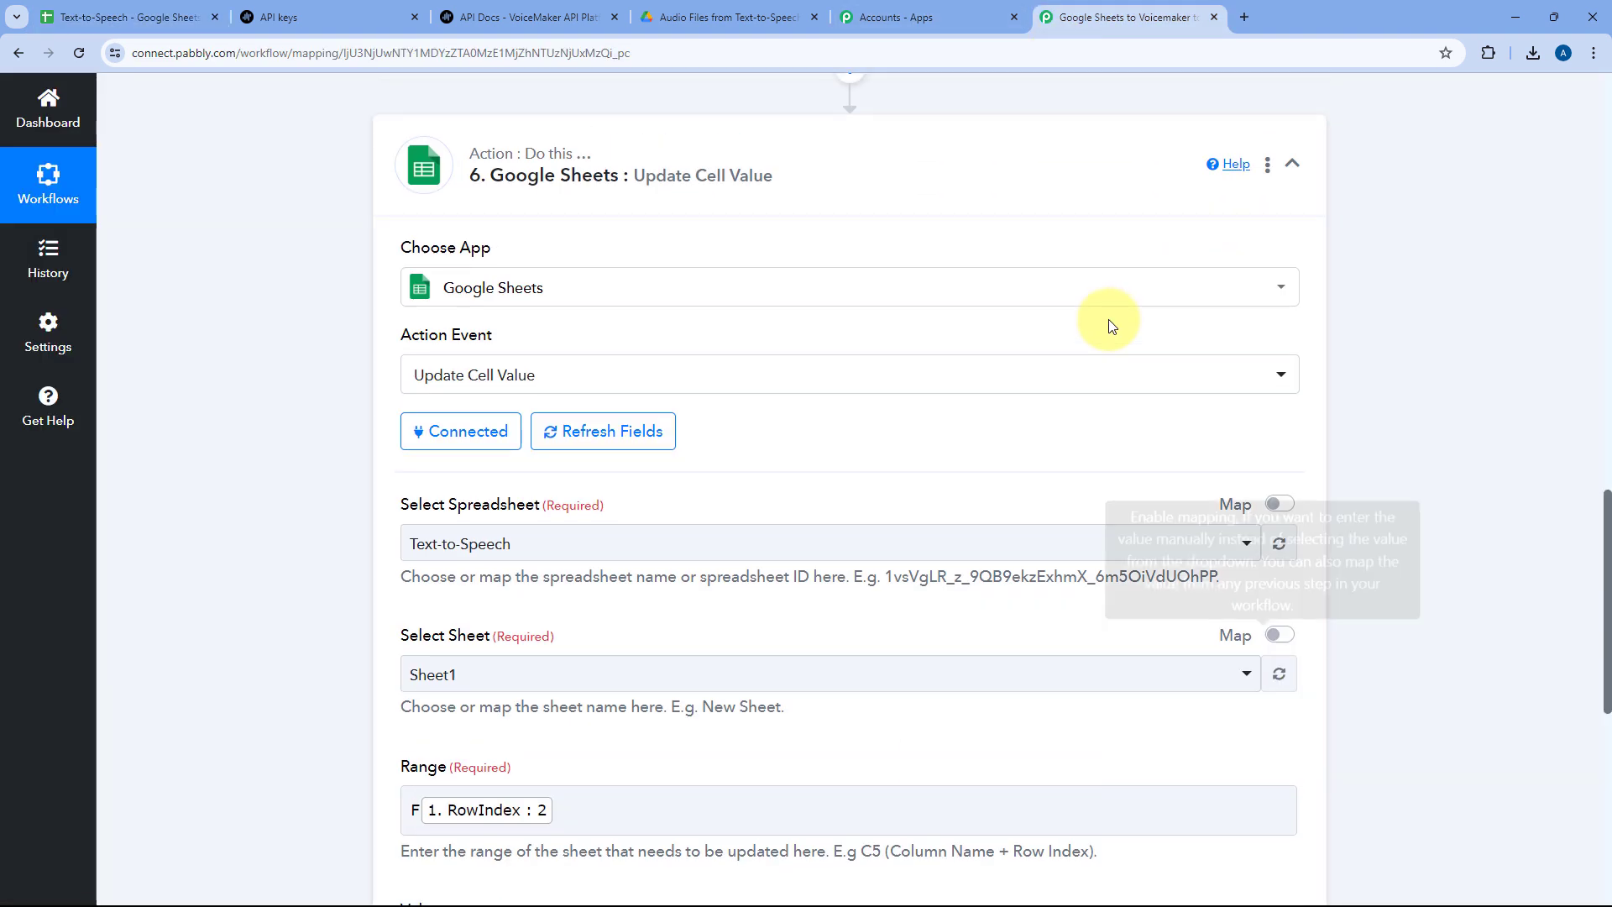
{"action": "scroll", "coordinate": [1015, 285], "scroll_direction": "up", "scroll_amount": 10}
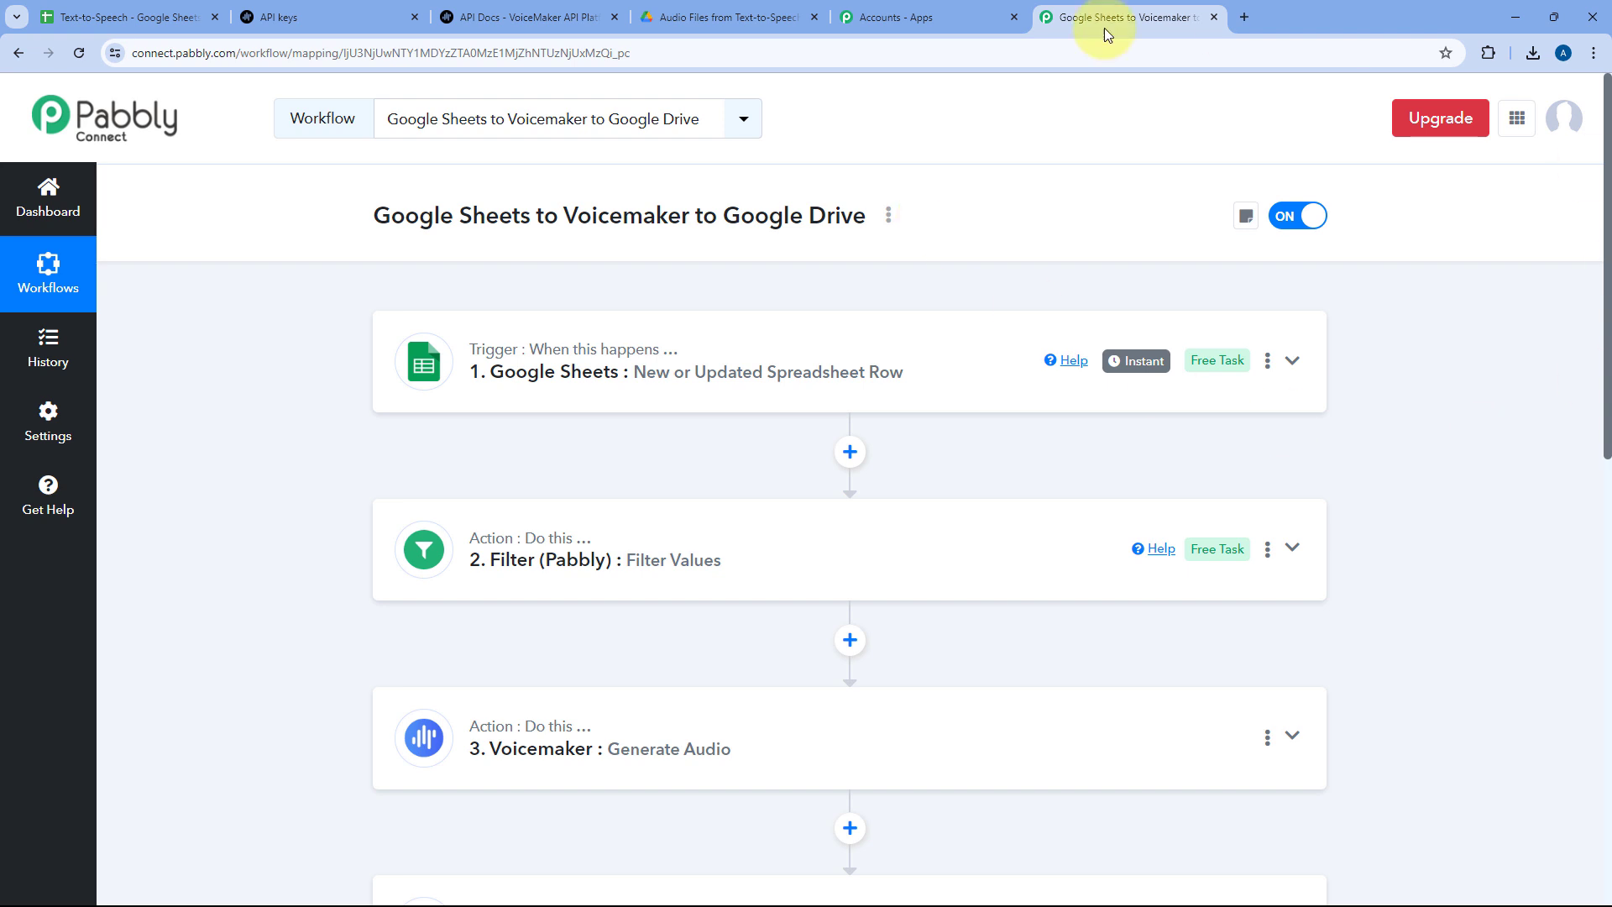
- Paste the copied text starting "Witness the breathtaking beauty of horses running free" into row 3's Text cell in the Text-to-Speech spreadsheet
{"action": "left_click", "coordinate": [110, 17]}
{"action": "double_click", "coordinate": [330, 337]}
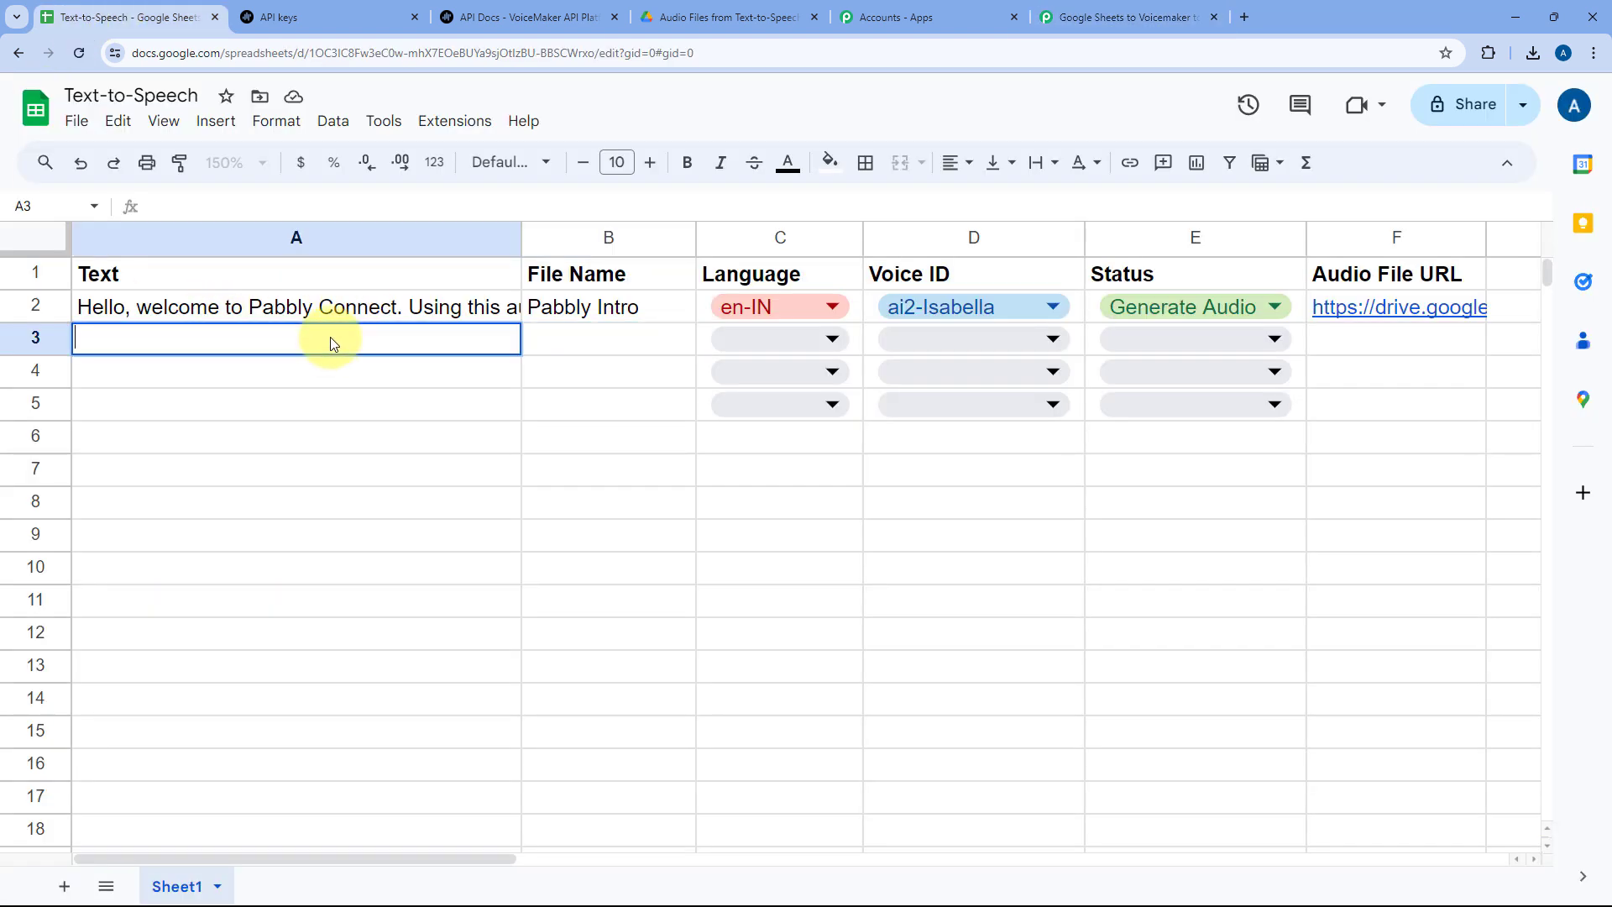
{"action": "right_click", "coordinate": [209, 341]}
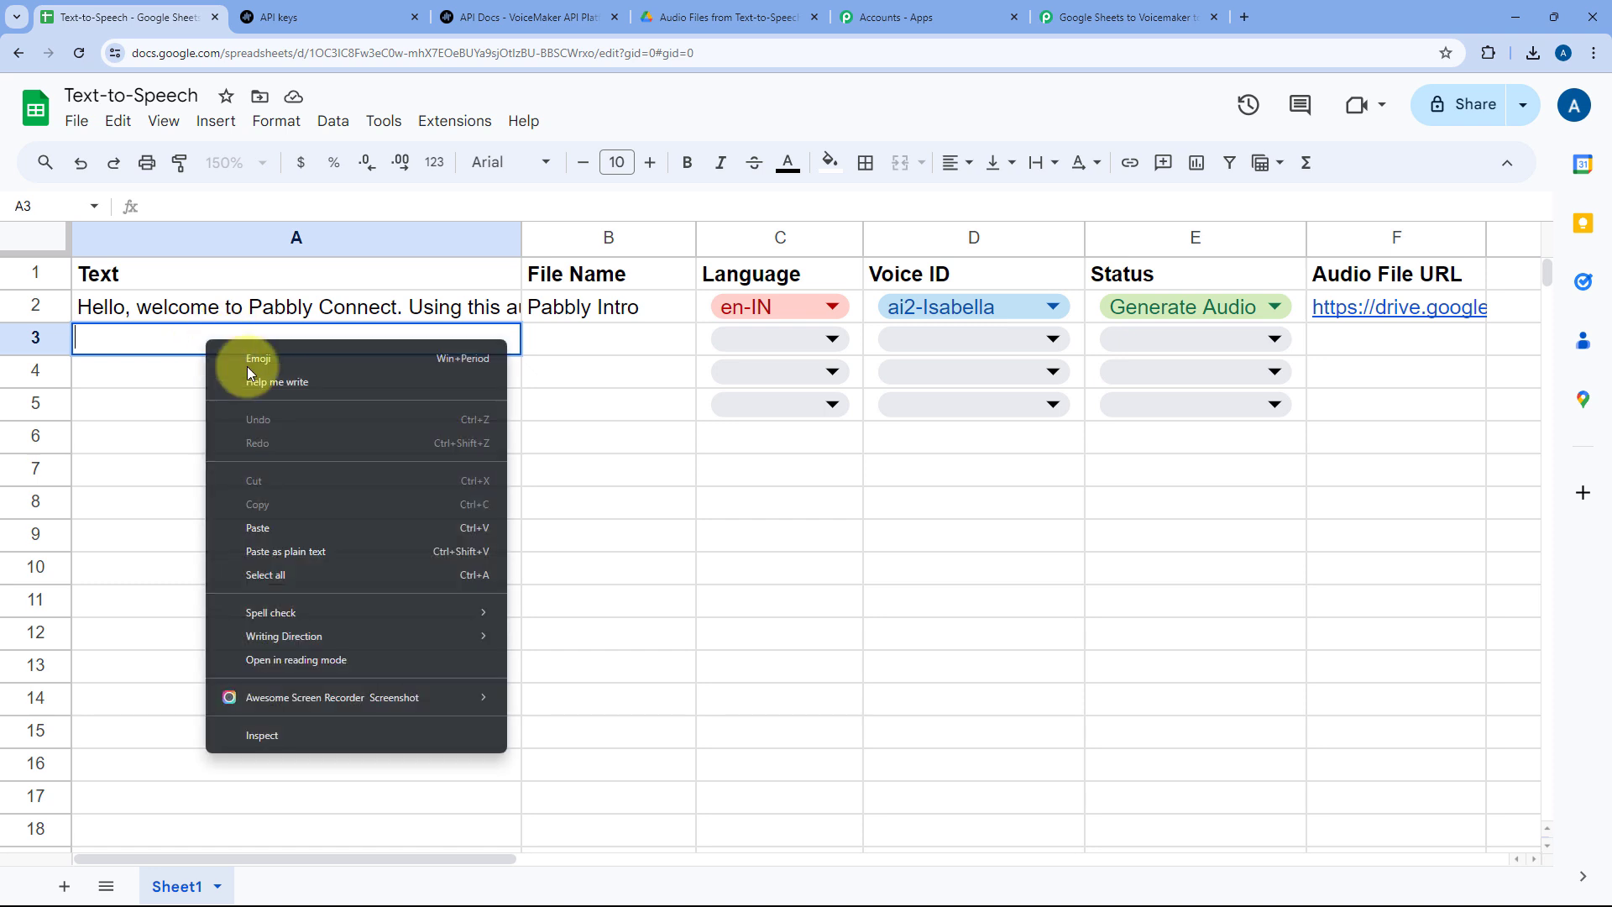
{"action": "left_click", "coordinate": [254, 527]}
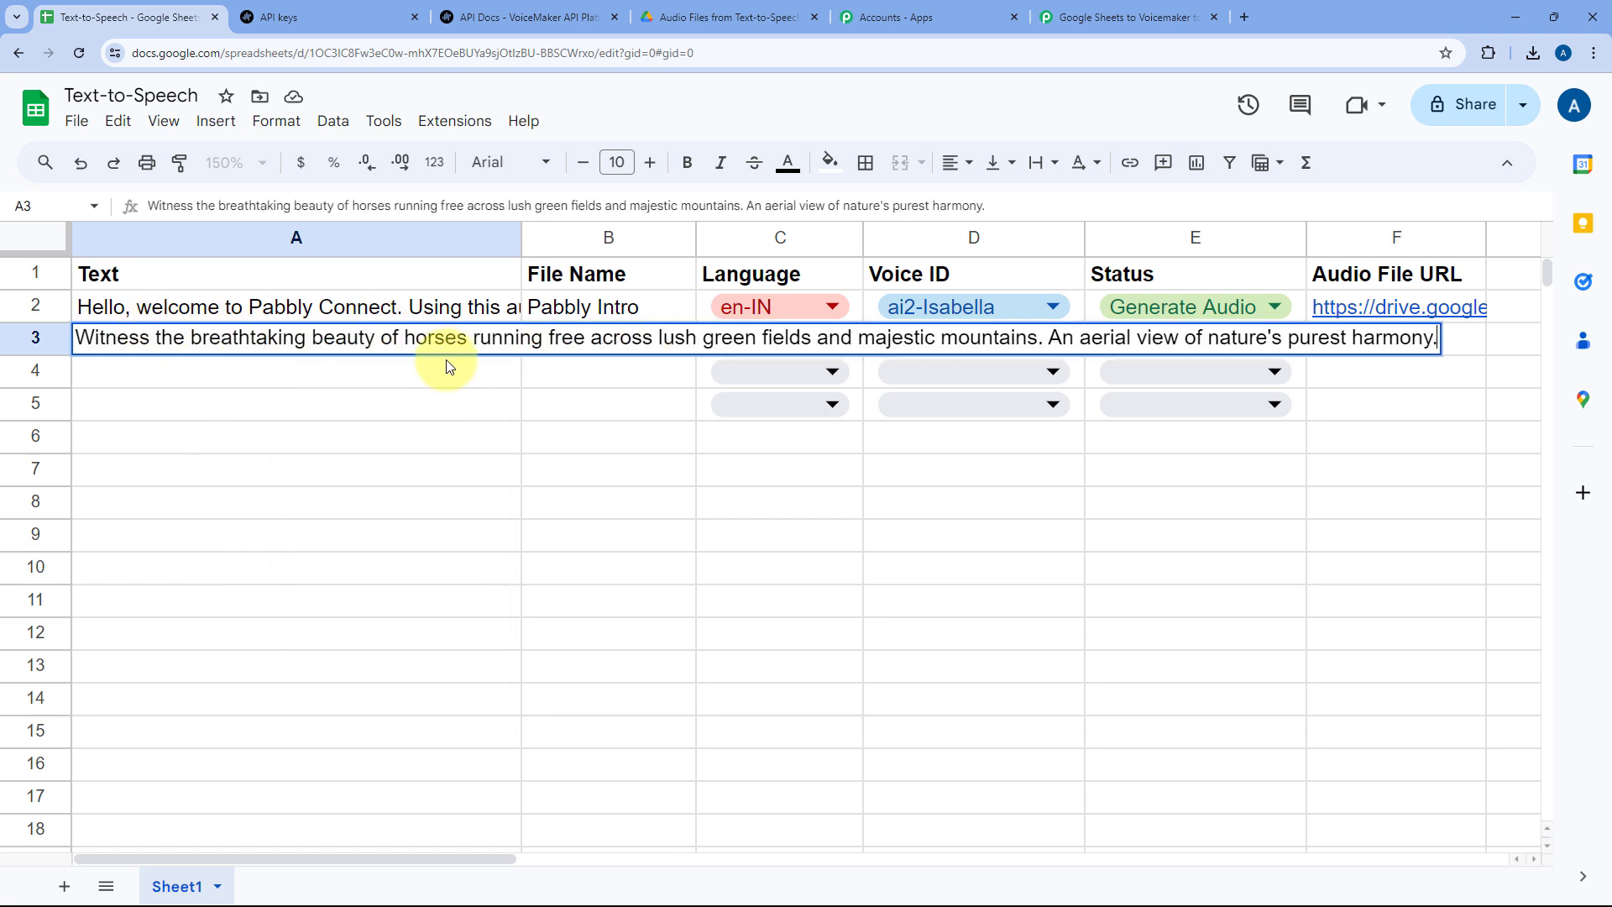
{"action": "key", "text": "Return"}
- Complete row 3 with the file name Test File, language en-IN, voice ID ai2-Katie and status Generate Audio
{"action": "left_click", "coordinate": [602, 344]}
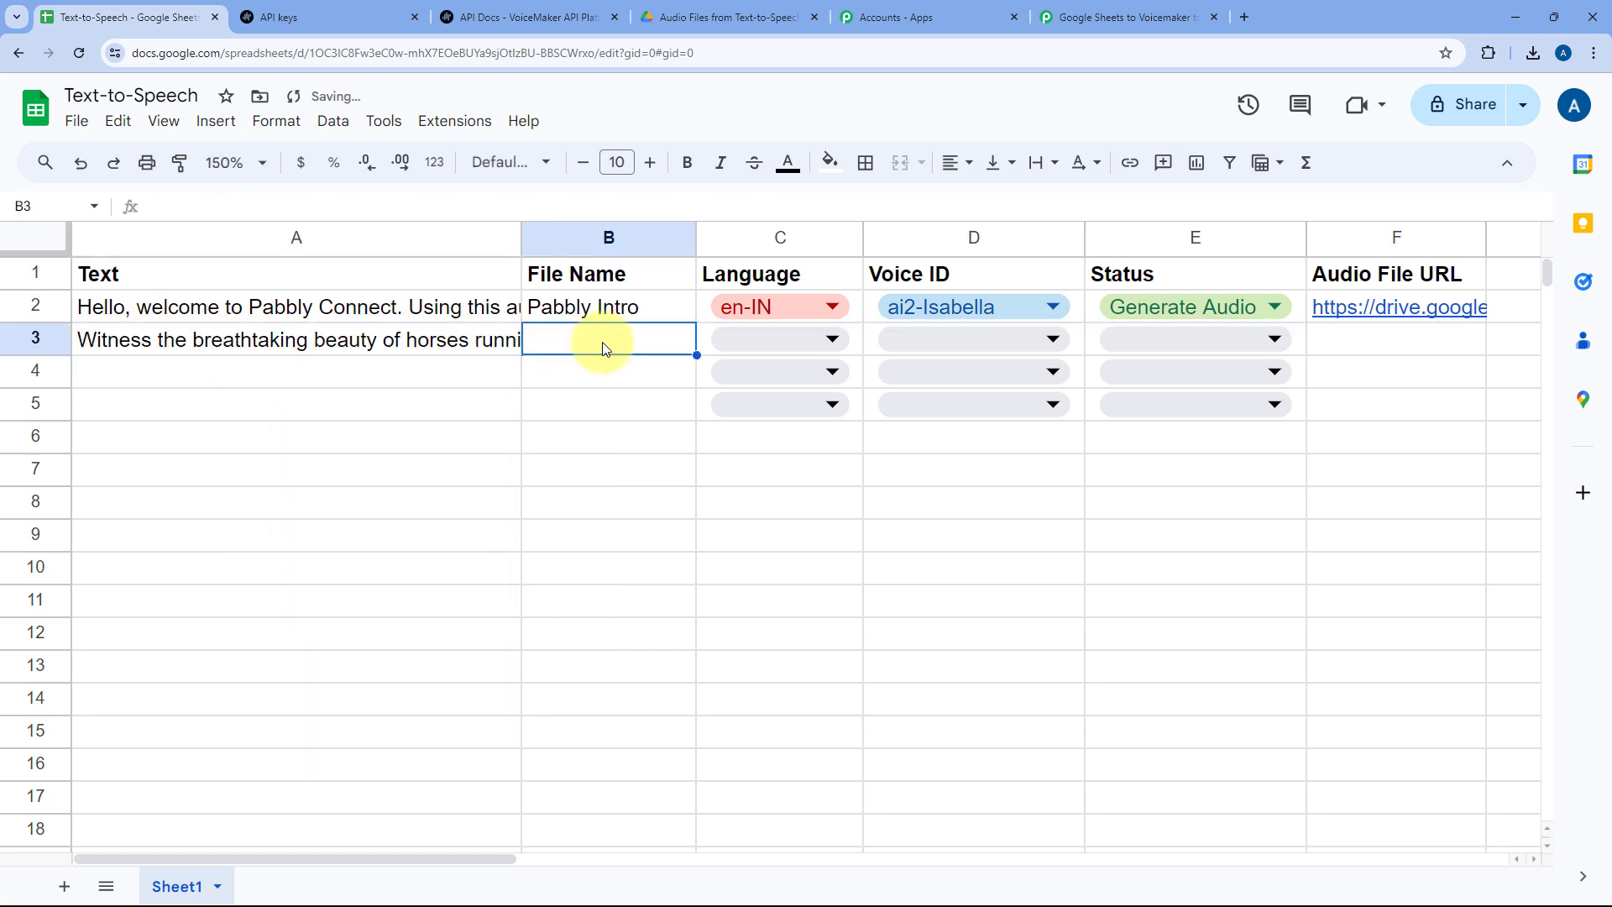
{"action": "type", "text": "Test File"}
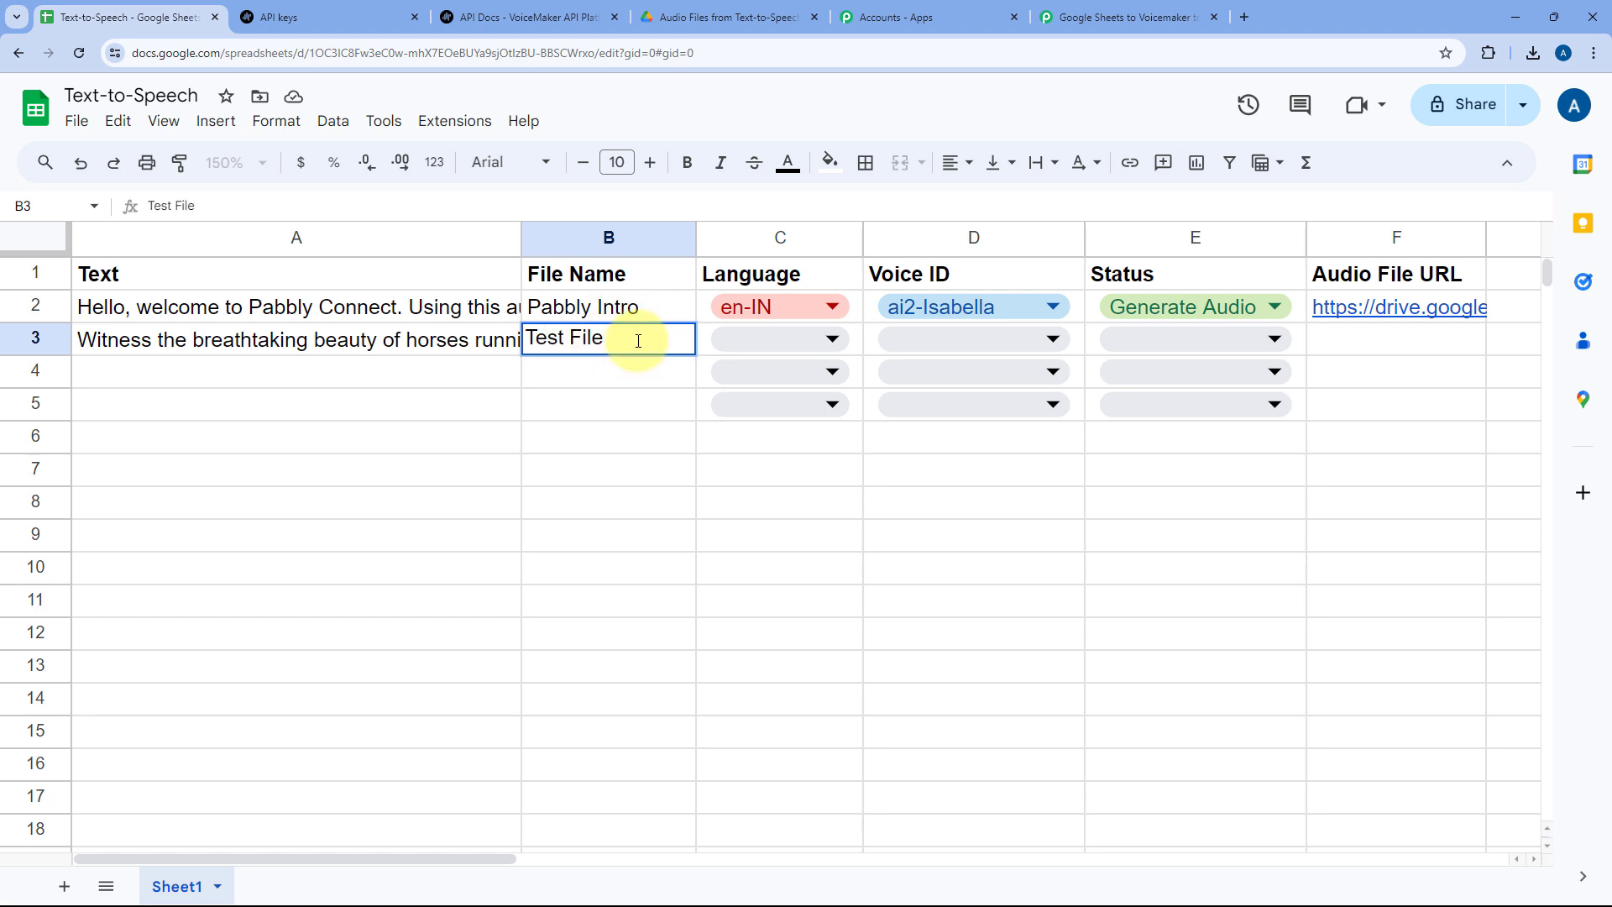
{"action": "left_click", "coordinate": [804, 349]}
{"action": "left_click", "coordinate": [766, 474]}
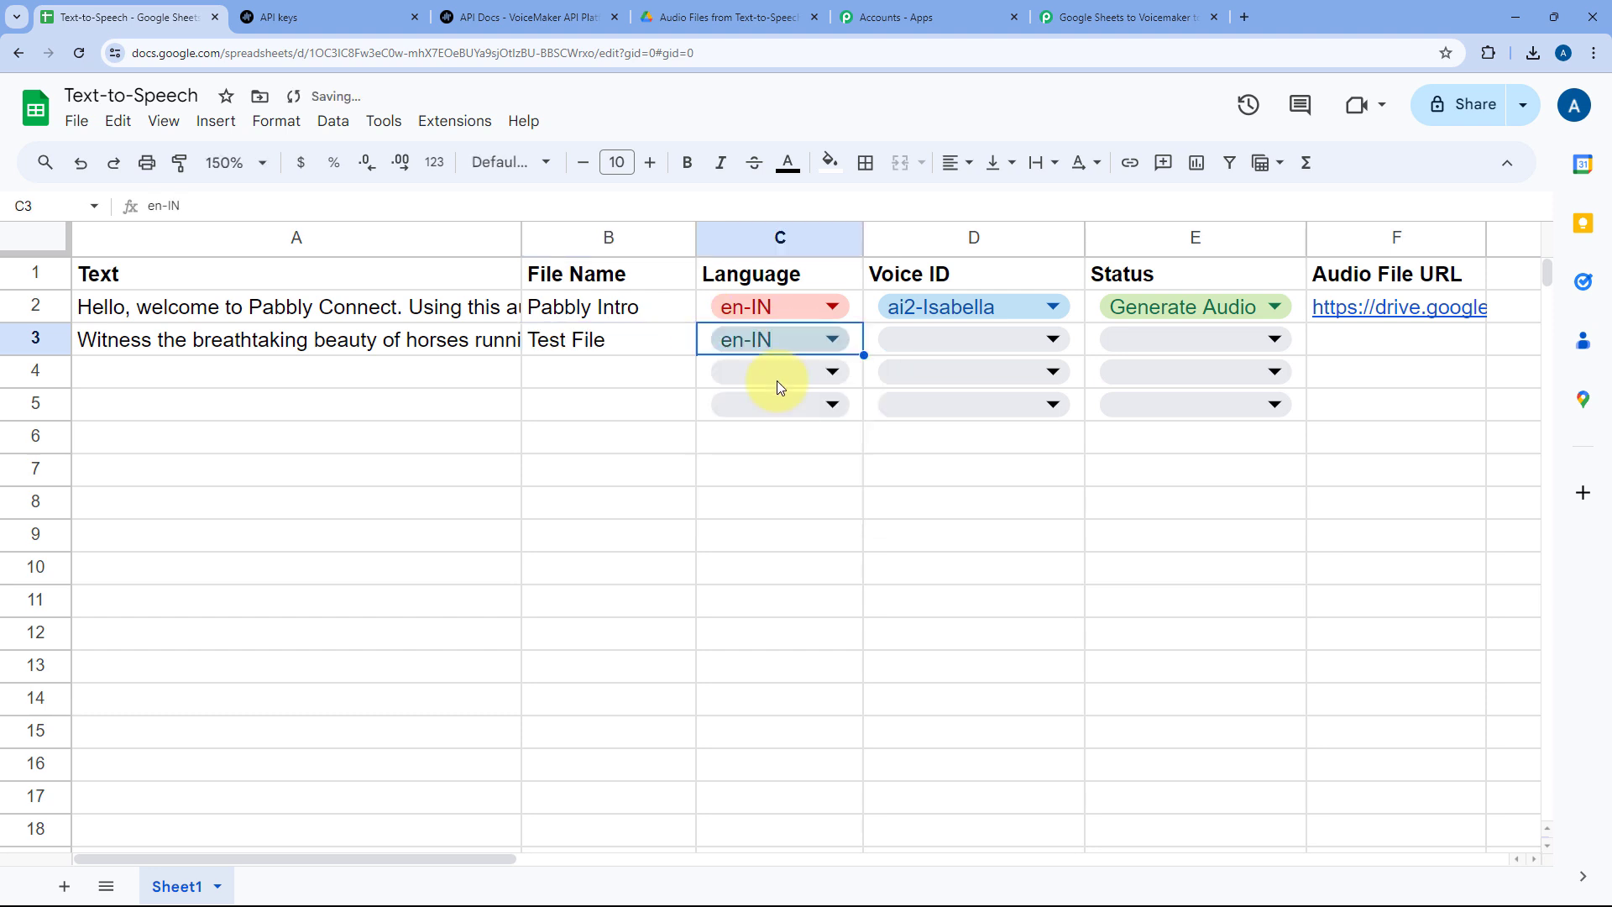
{"action": "left_click", "coordinate": [934, 335]}
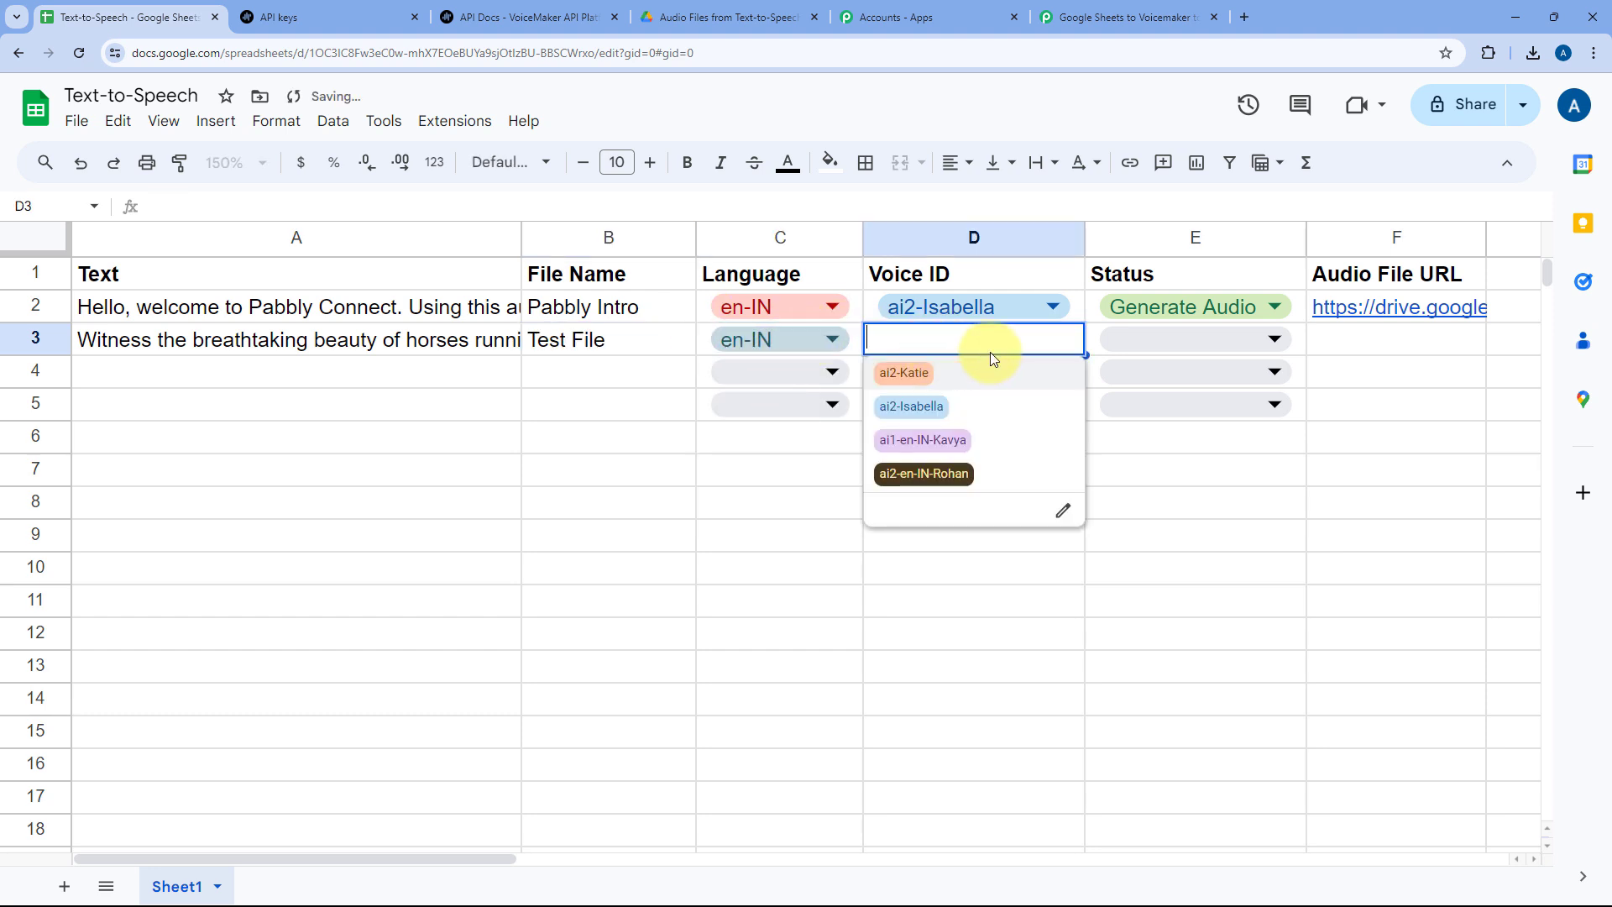
{"action": "left_click", "coordinate": [942, 376]}
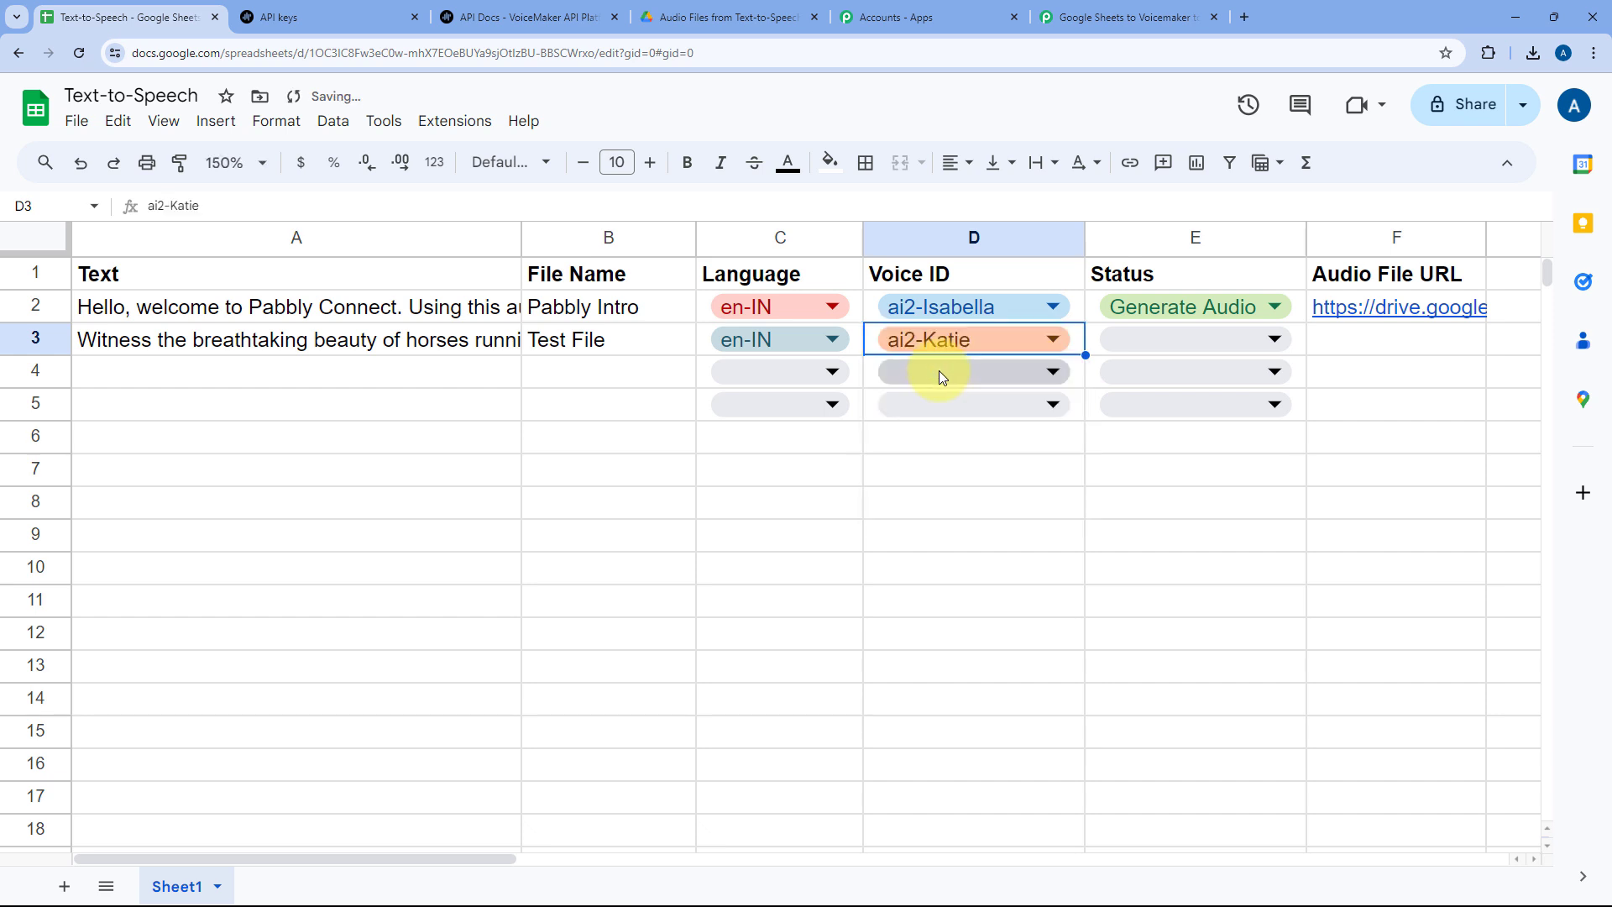
{"action": "left_click", "coordinate": [1175, 337]}
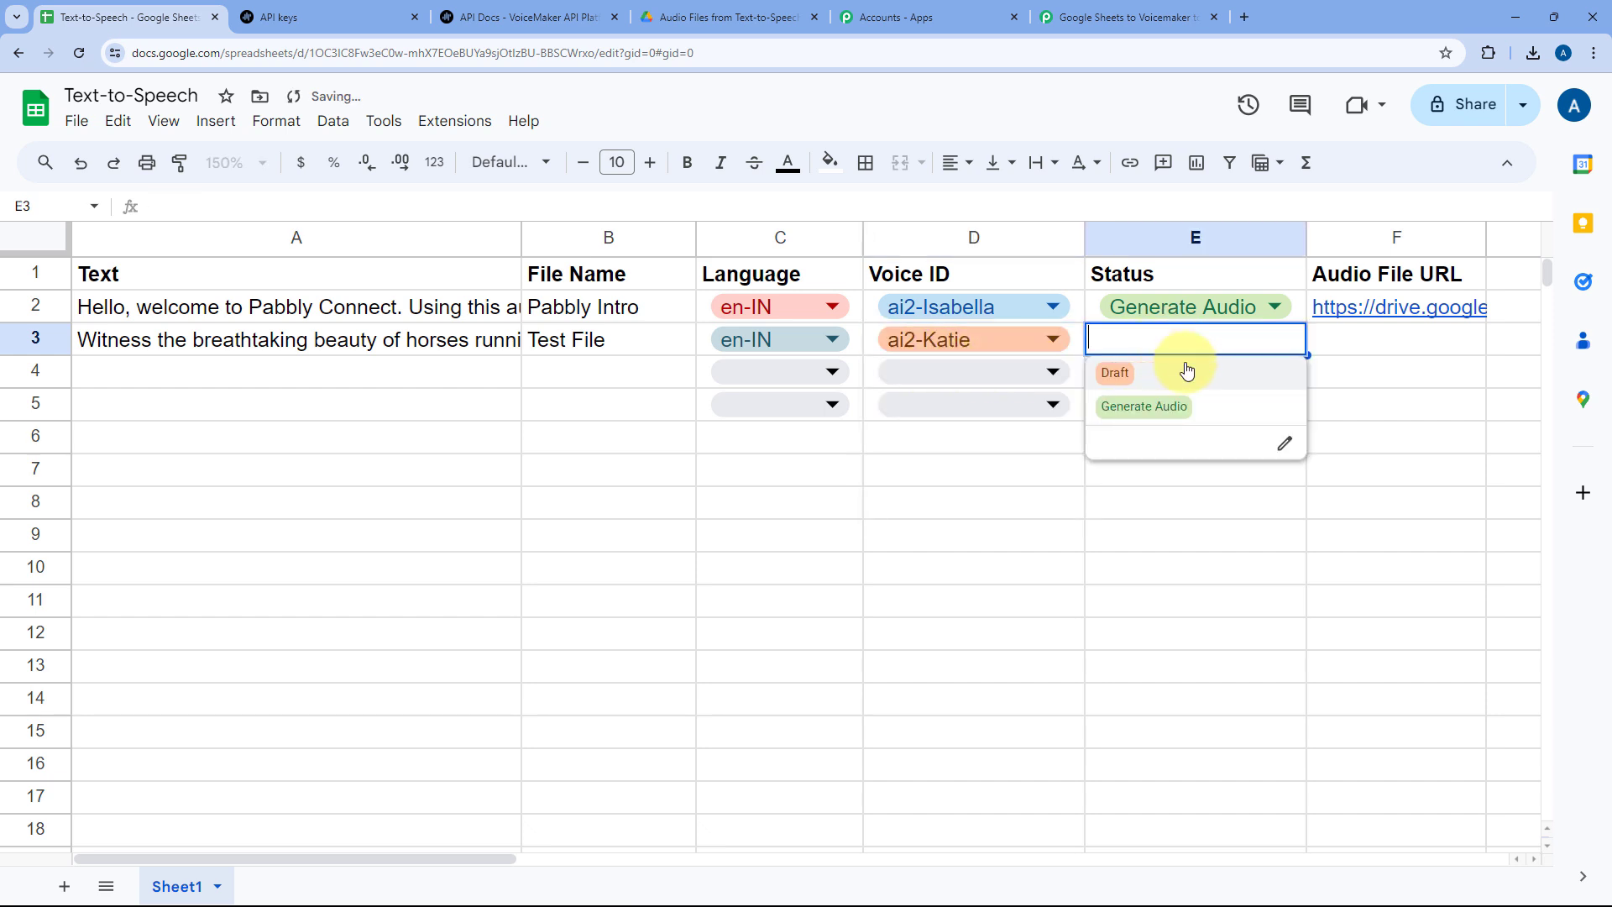
{"action": "left_click", "coordinate": [1206, 413]}
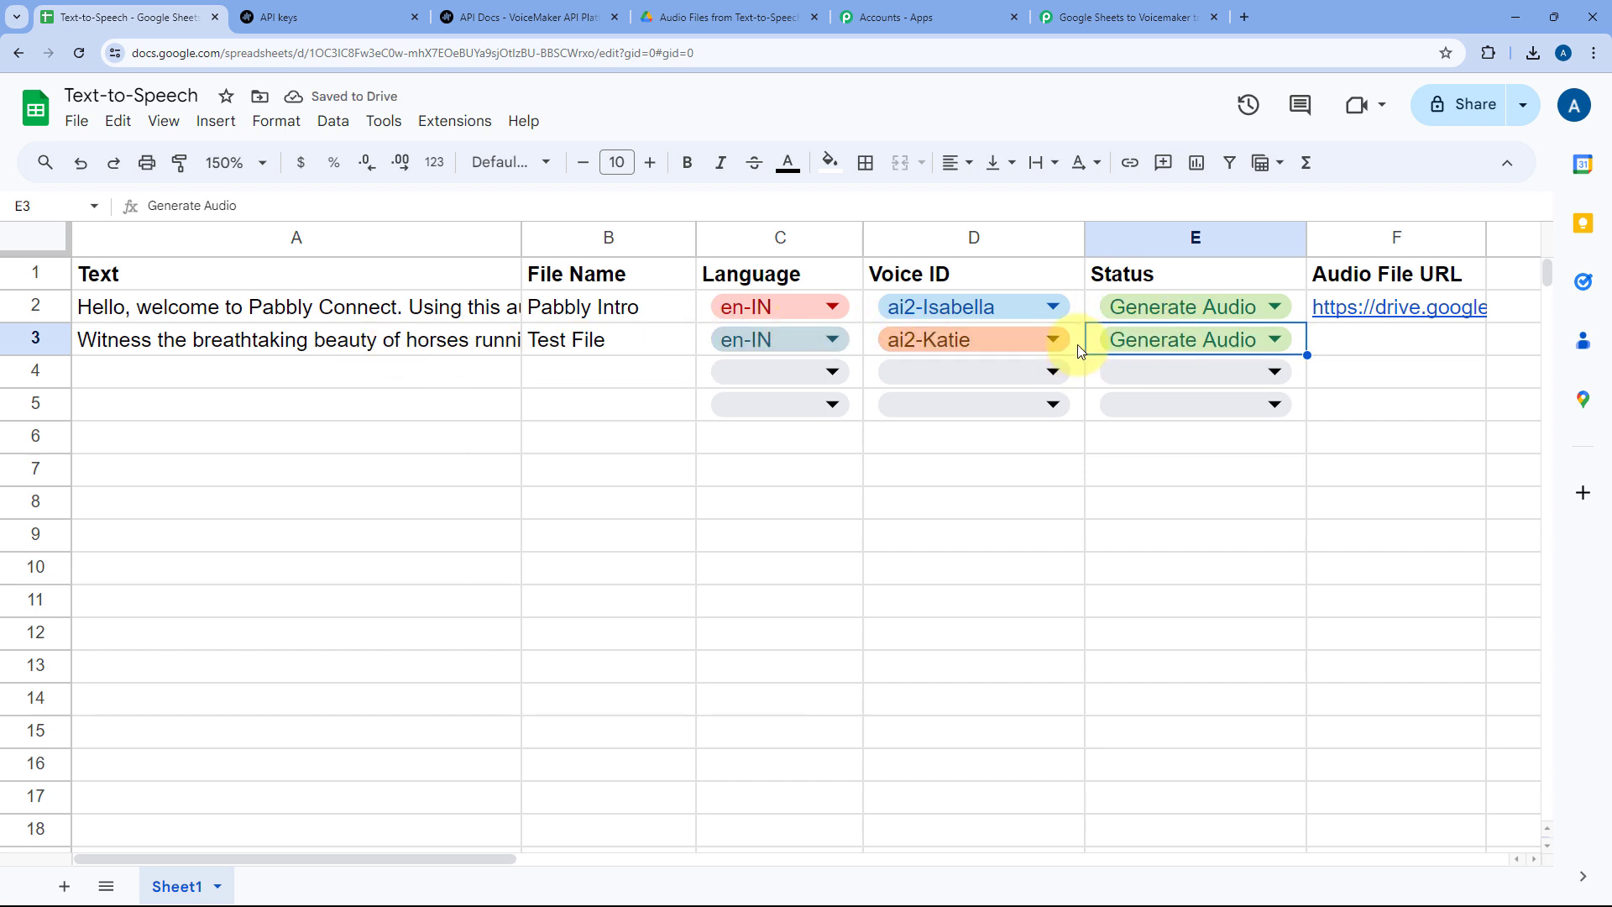
- Open Test File.mp3 in Google Drive from row 3's Audio File URL cell and play the audio
{"action": "double_click", "coordinate": [436, 350]}
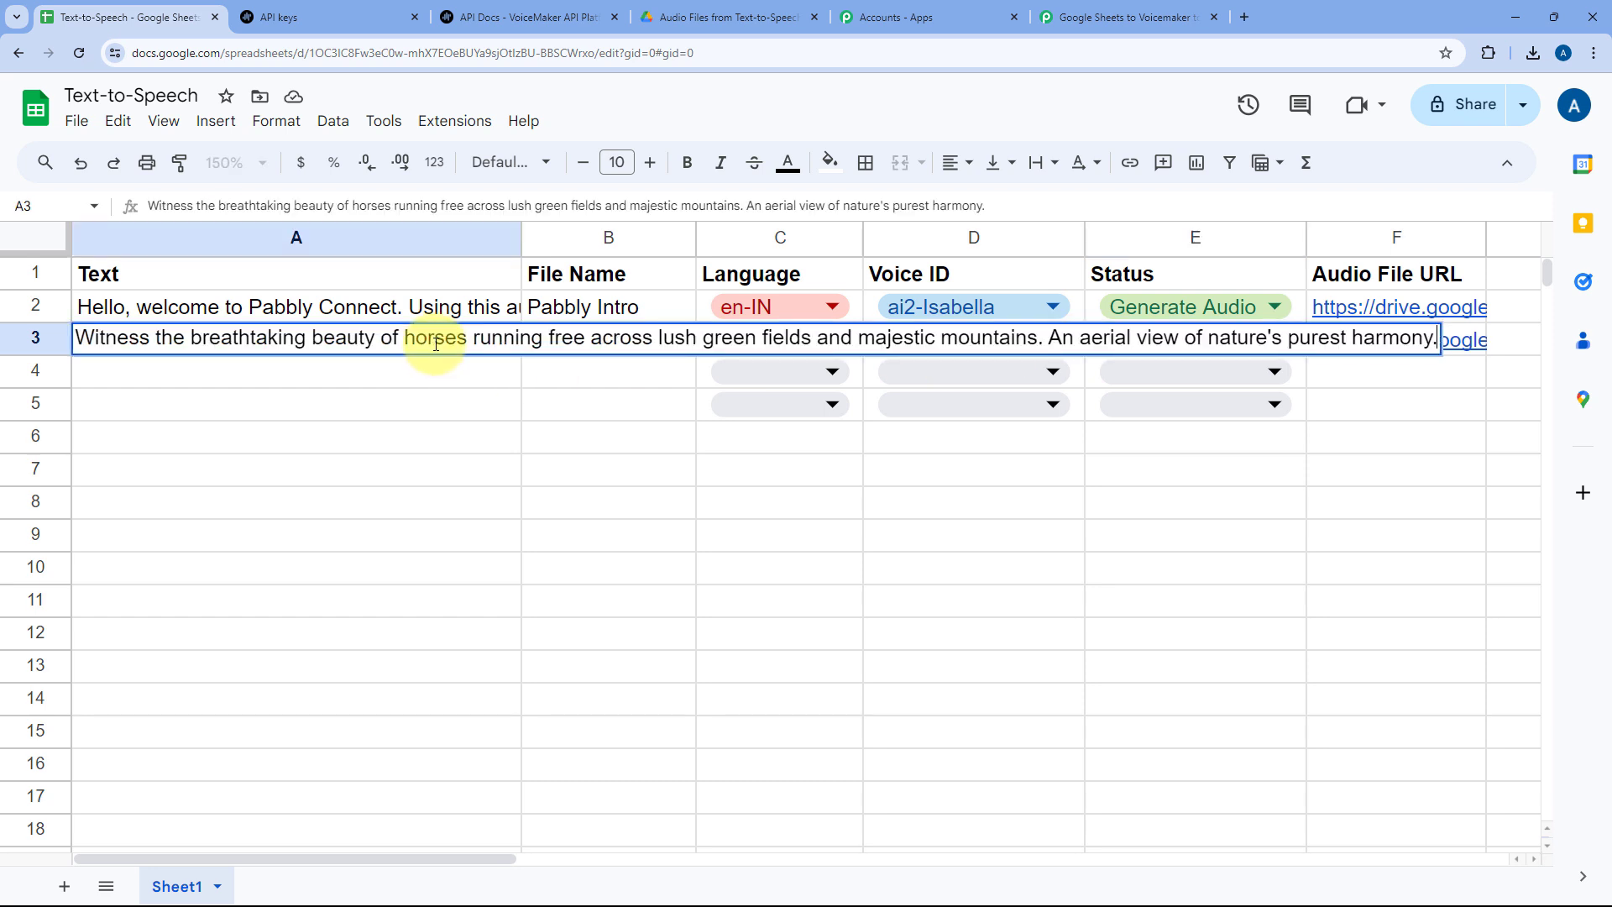
{"action": "left_click", "coordinate": [494, 371]}
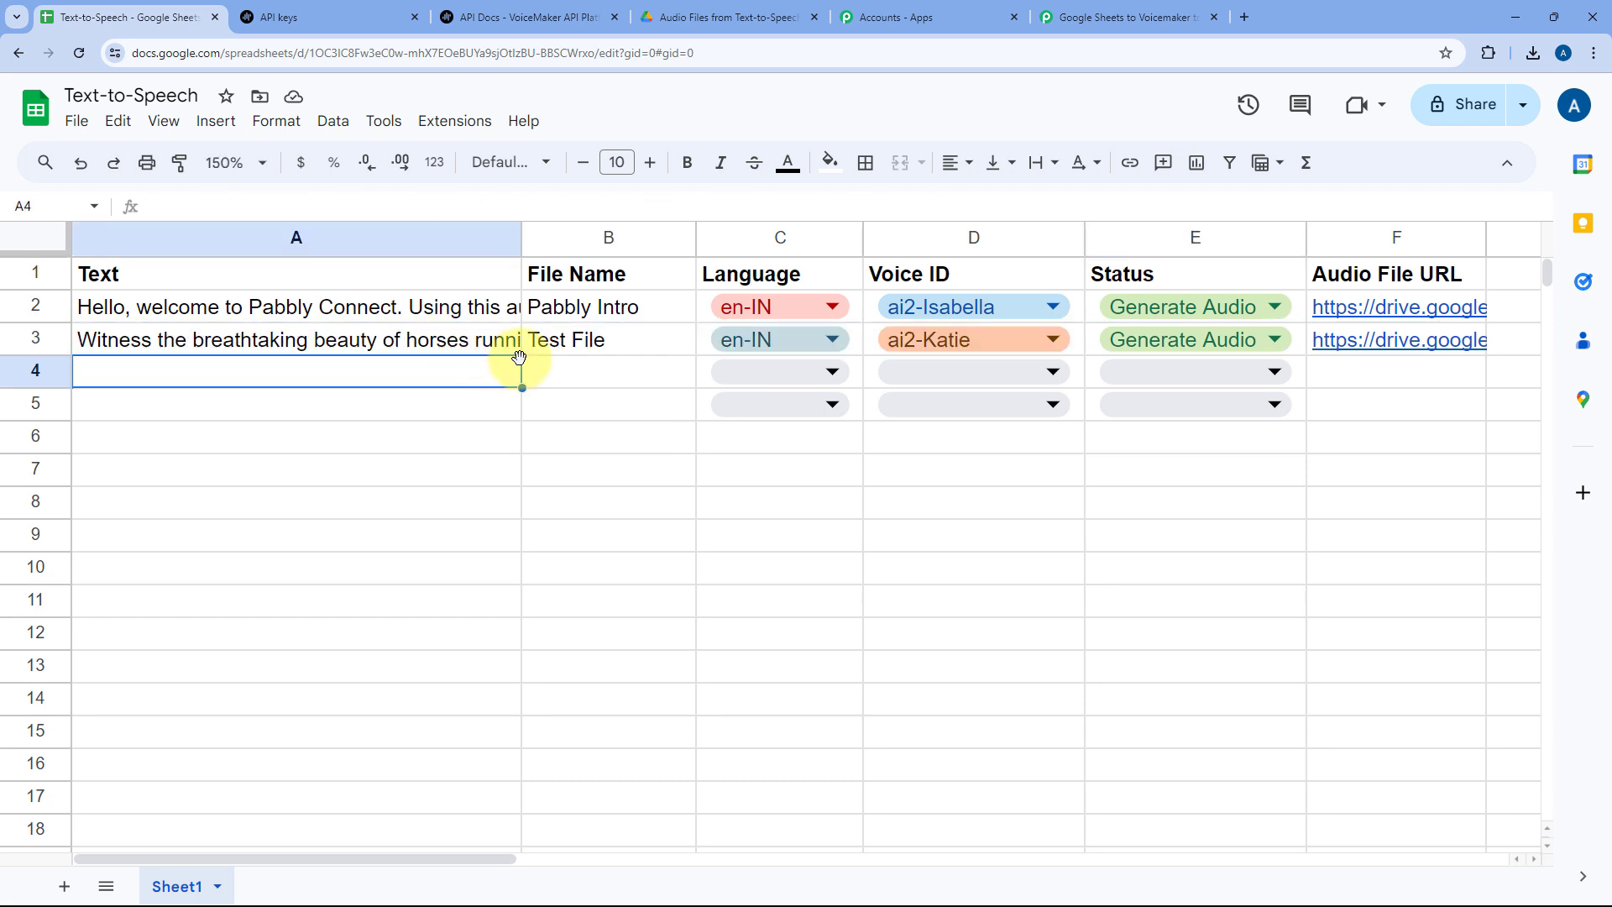
{"action": "left_click", "coordinate": [1425, 347]}
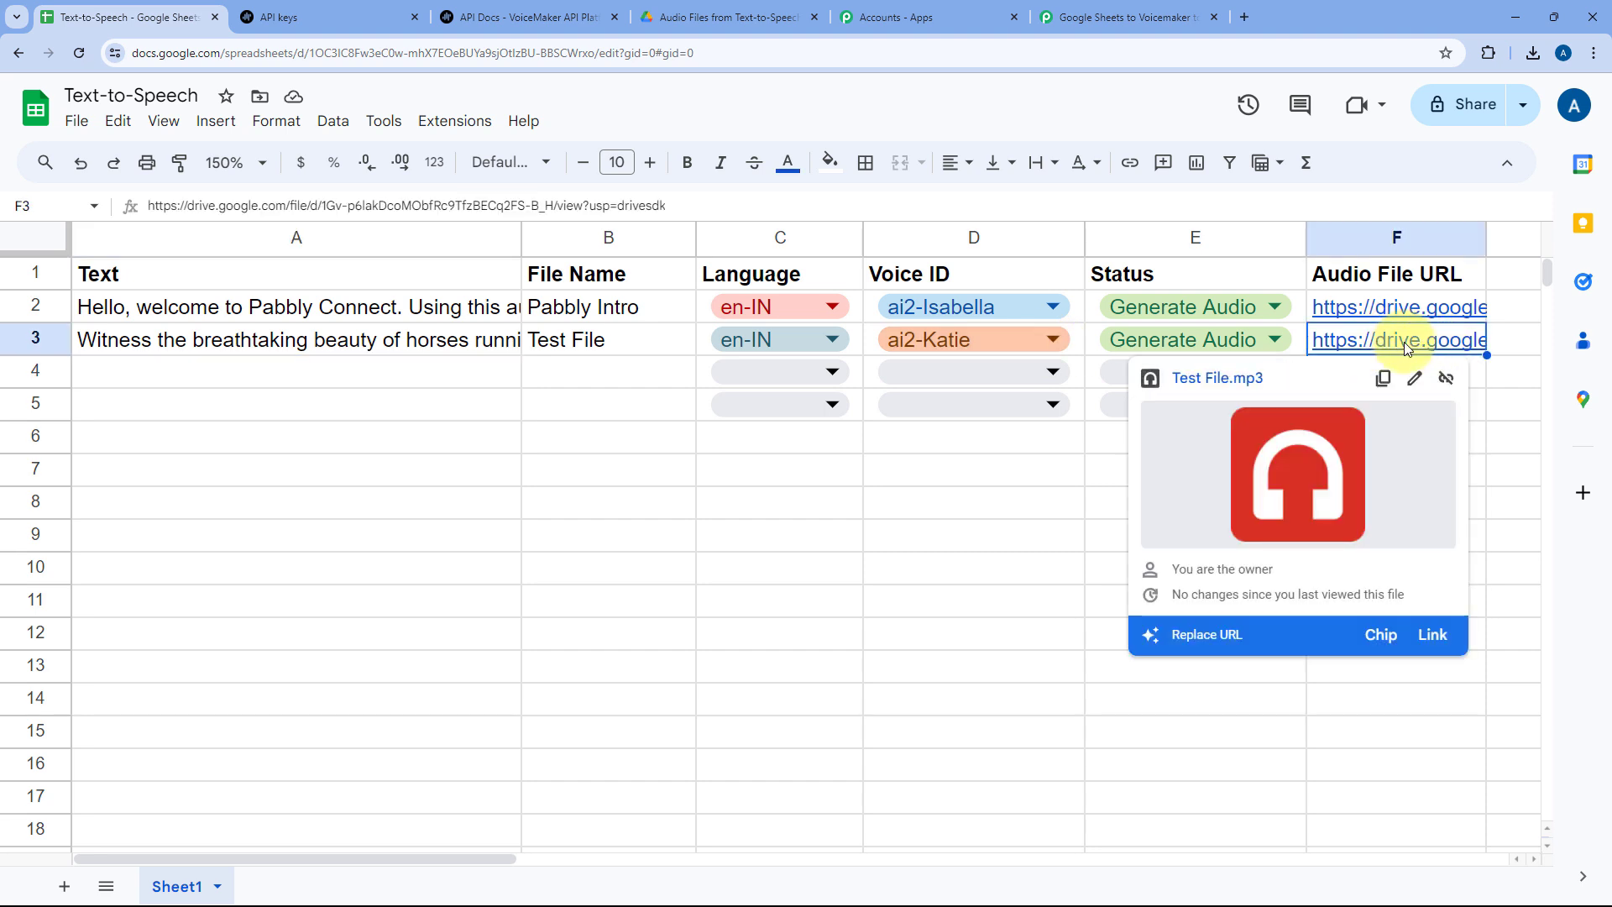
{"action": "left_click", "coordinate": [1194, 388]}
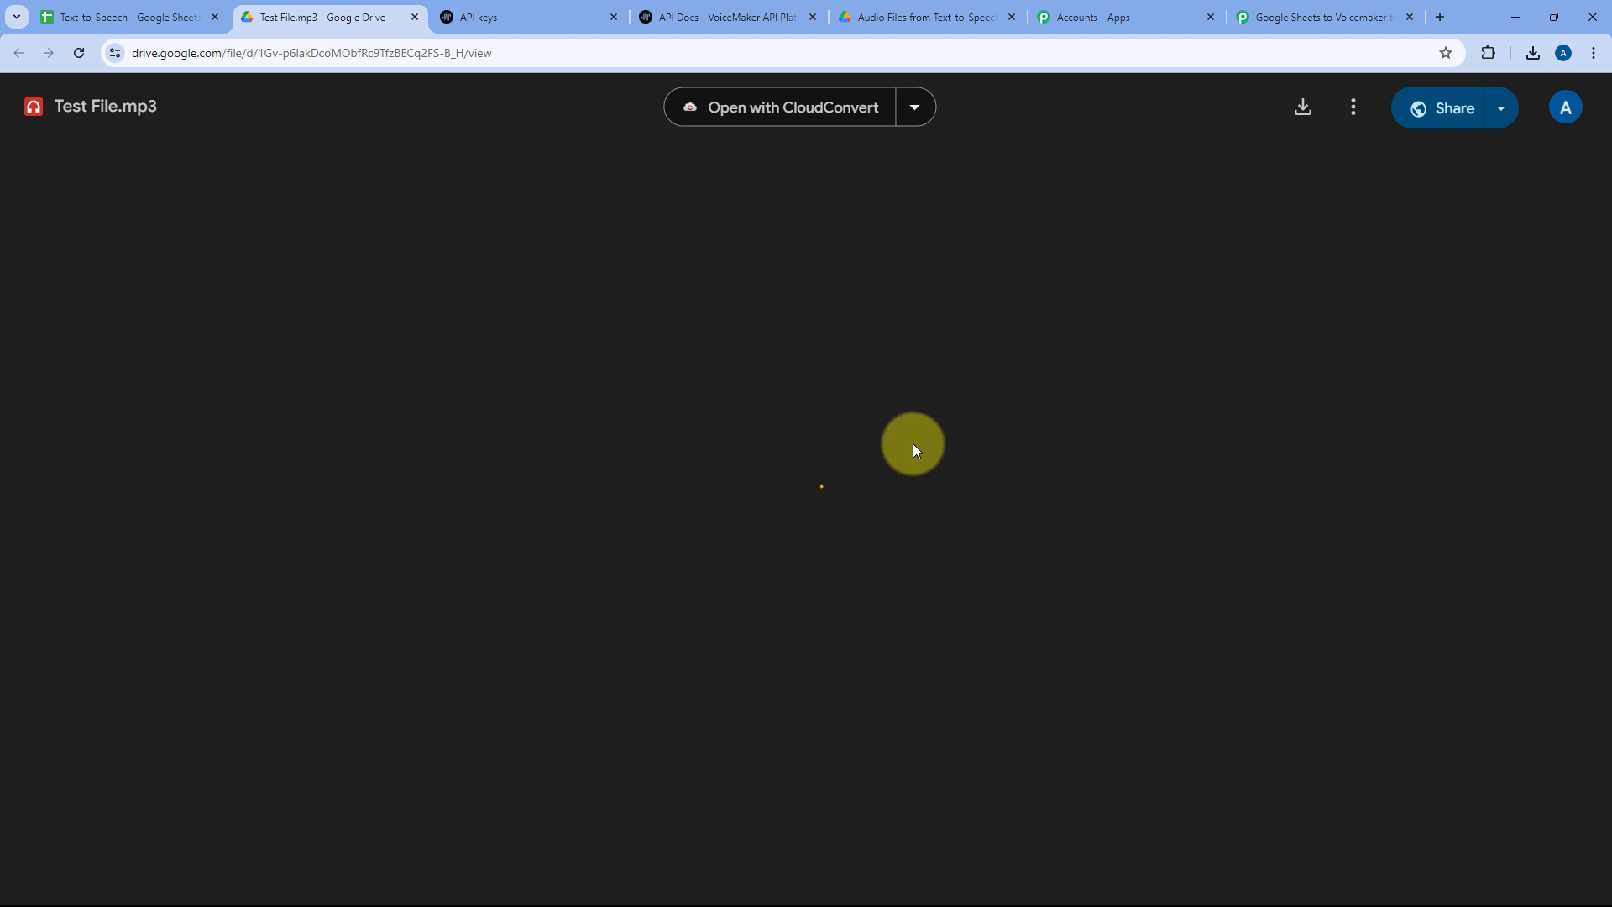
{"action": "left_click", "coordinate": [657, 578]}
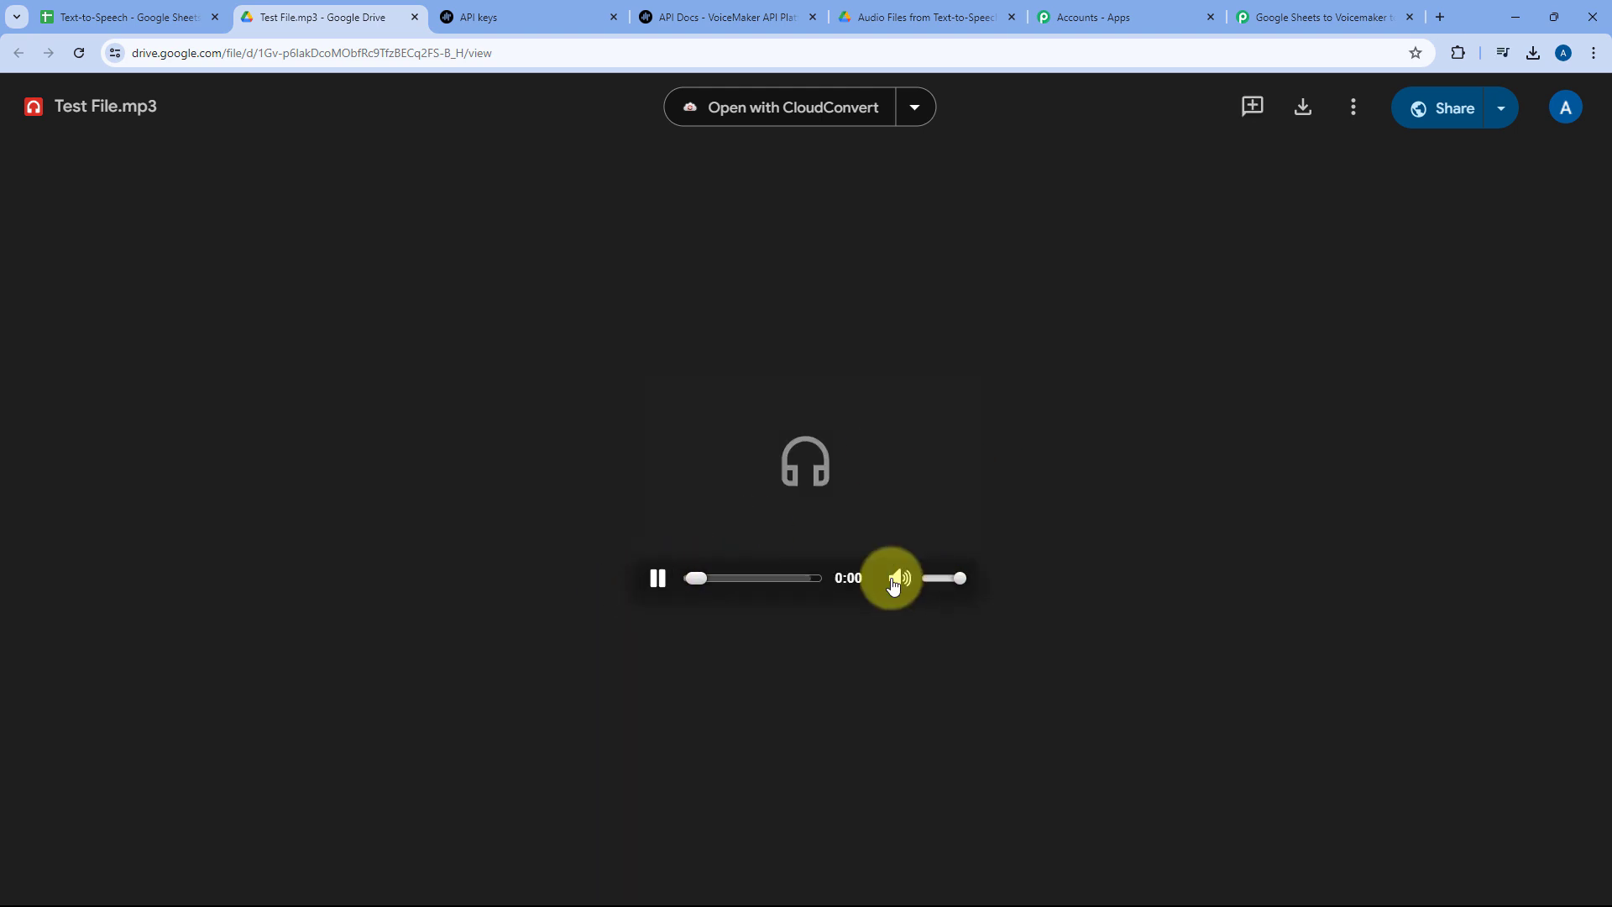
{"action": "left_click", "coordinate": [658, 578]}
- Return to the Text-to-Speech spreadsheet and compare the audio with the full text in row 3's Text cell
{"action": "left_click", "coordinate": [172, 17]}
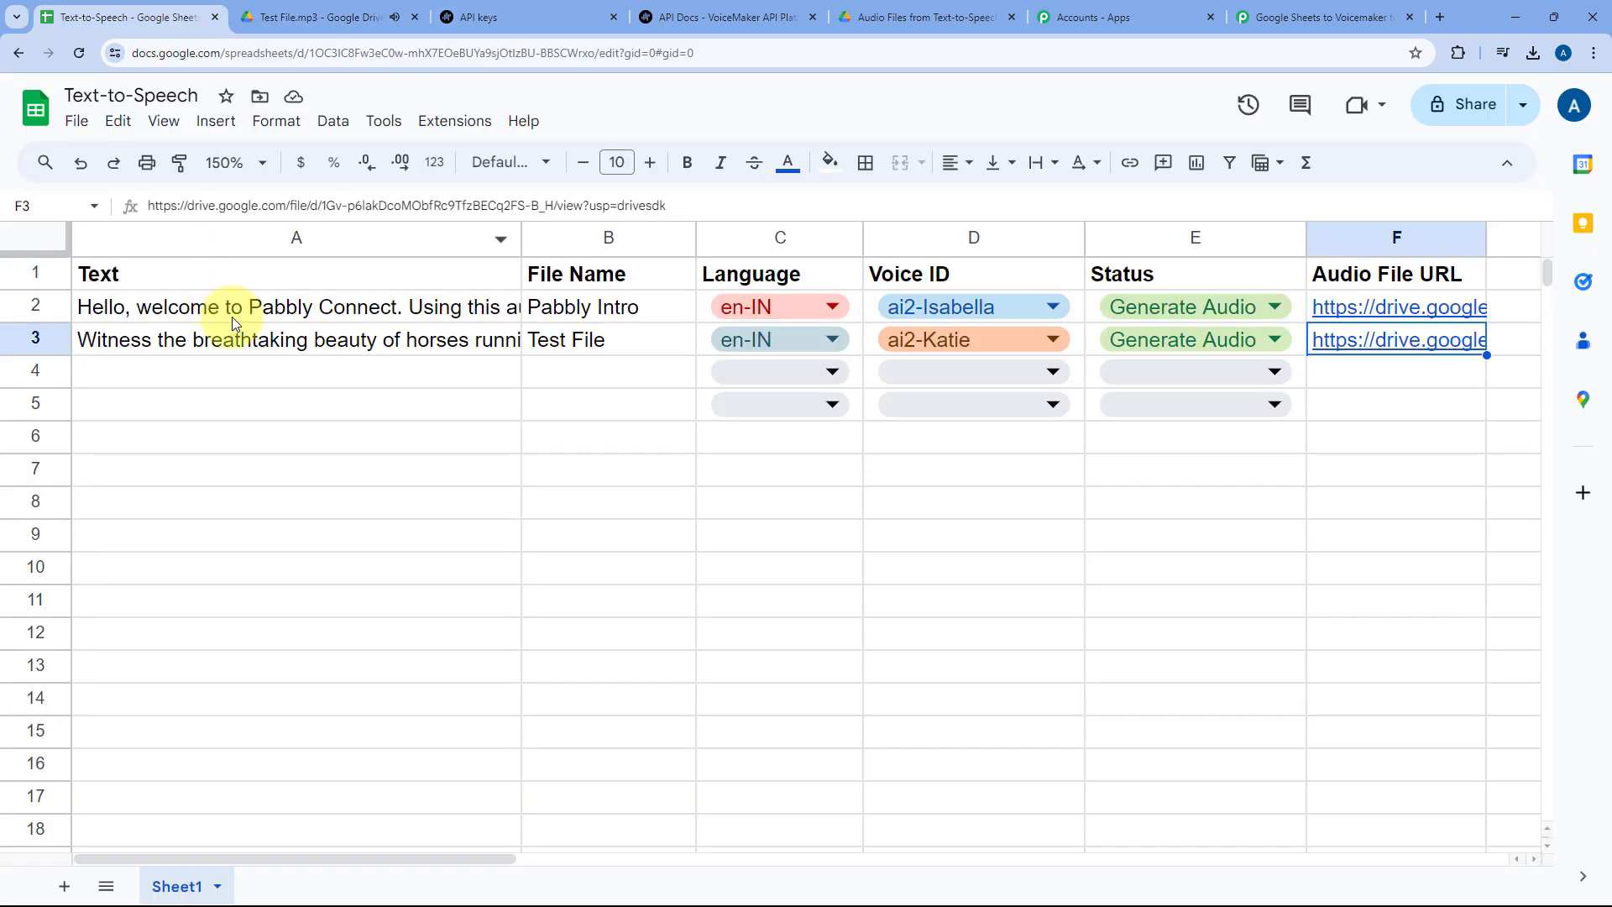
{"action": "left_click", "coordinate": [277, 343]}
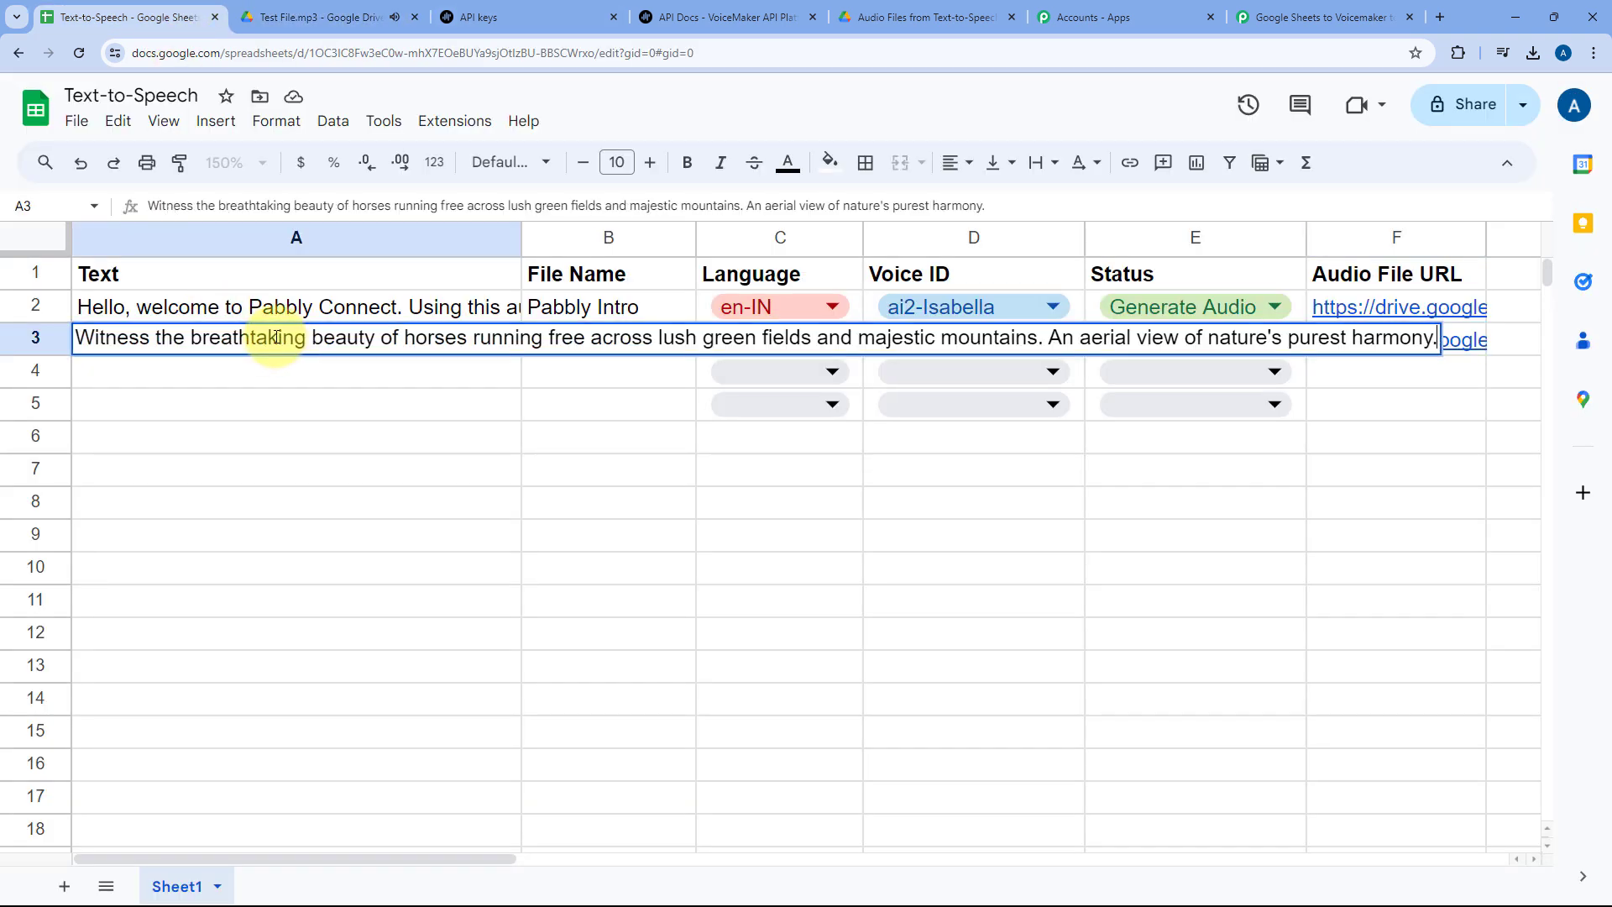
{"action": "left_click", "coordinate": [504, 371]}
- Switch back to the Pabbly Connect workflow and review its trigger and action steps
{"action": "left_click", "coordinate": [1294, 17]}
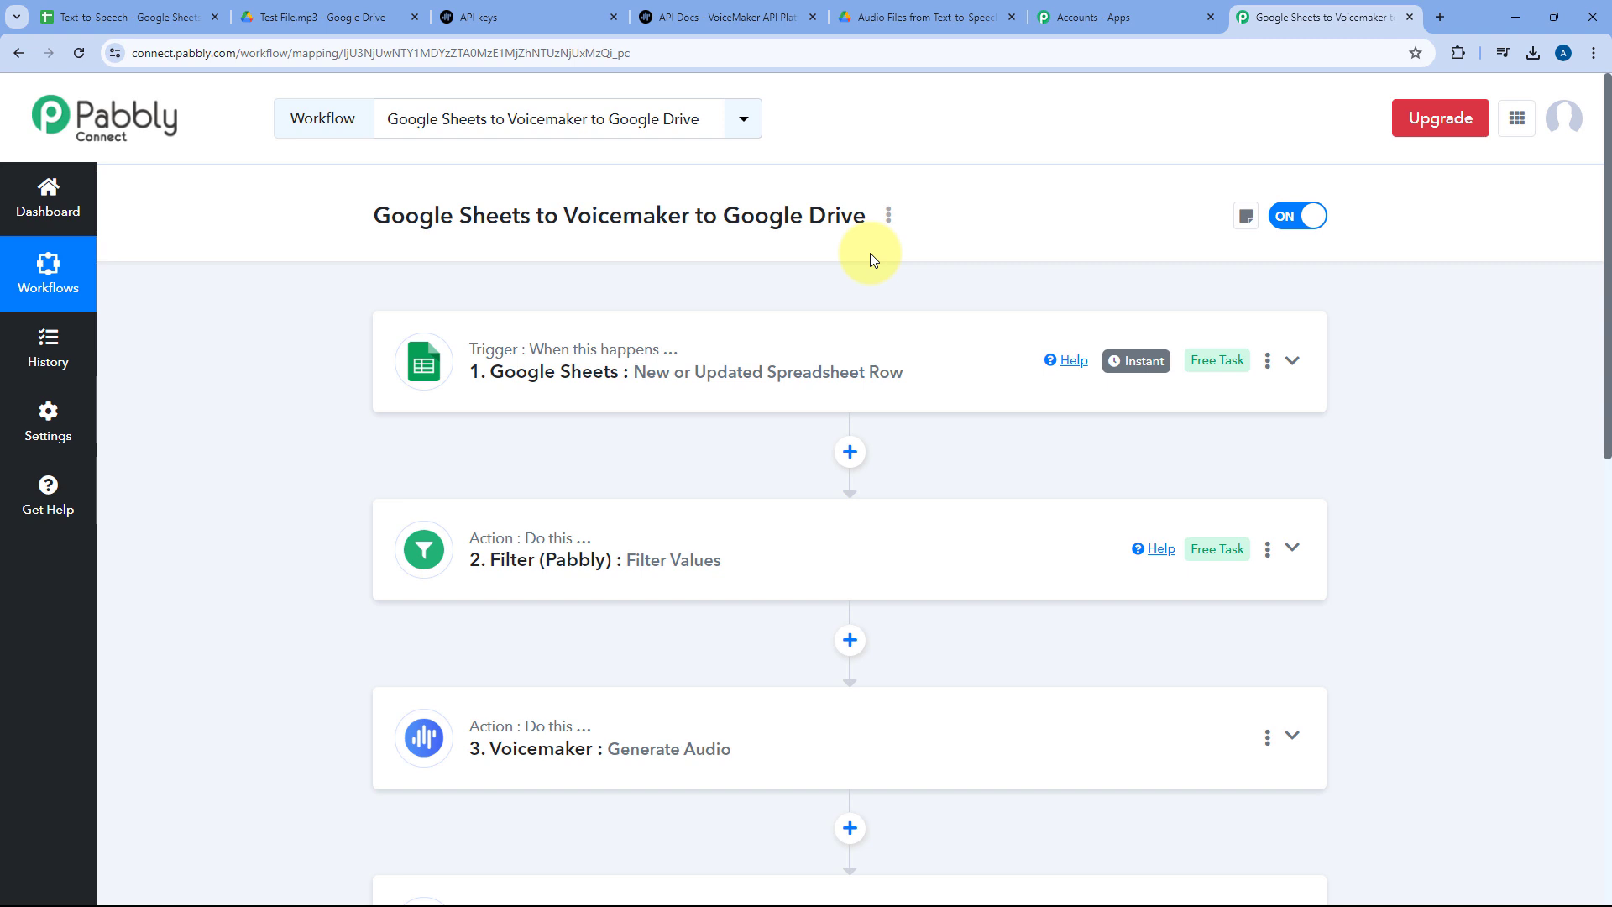
{"action": "scroll", "coordinate": [917, 260], "scroll_direction": "down", "scroll_amount": 1}
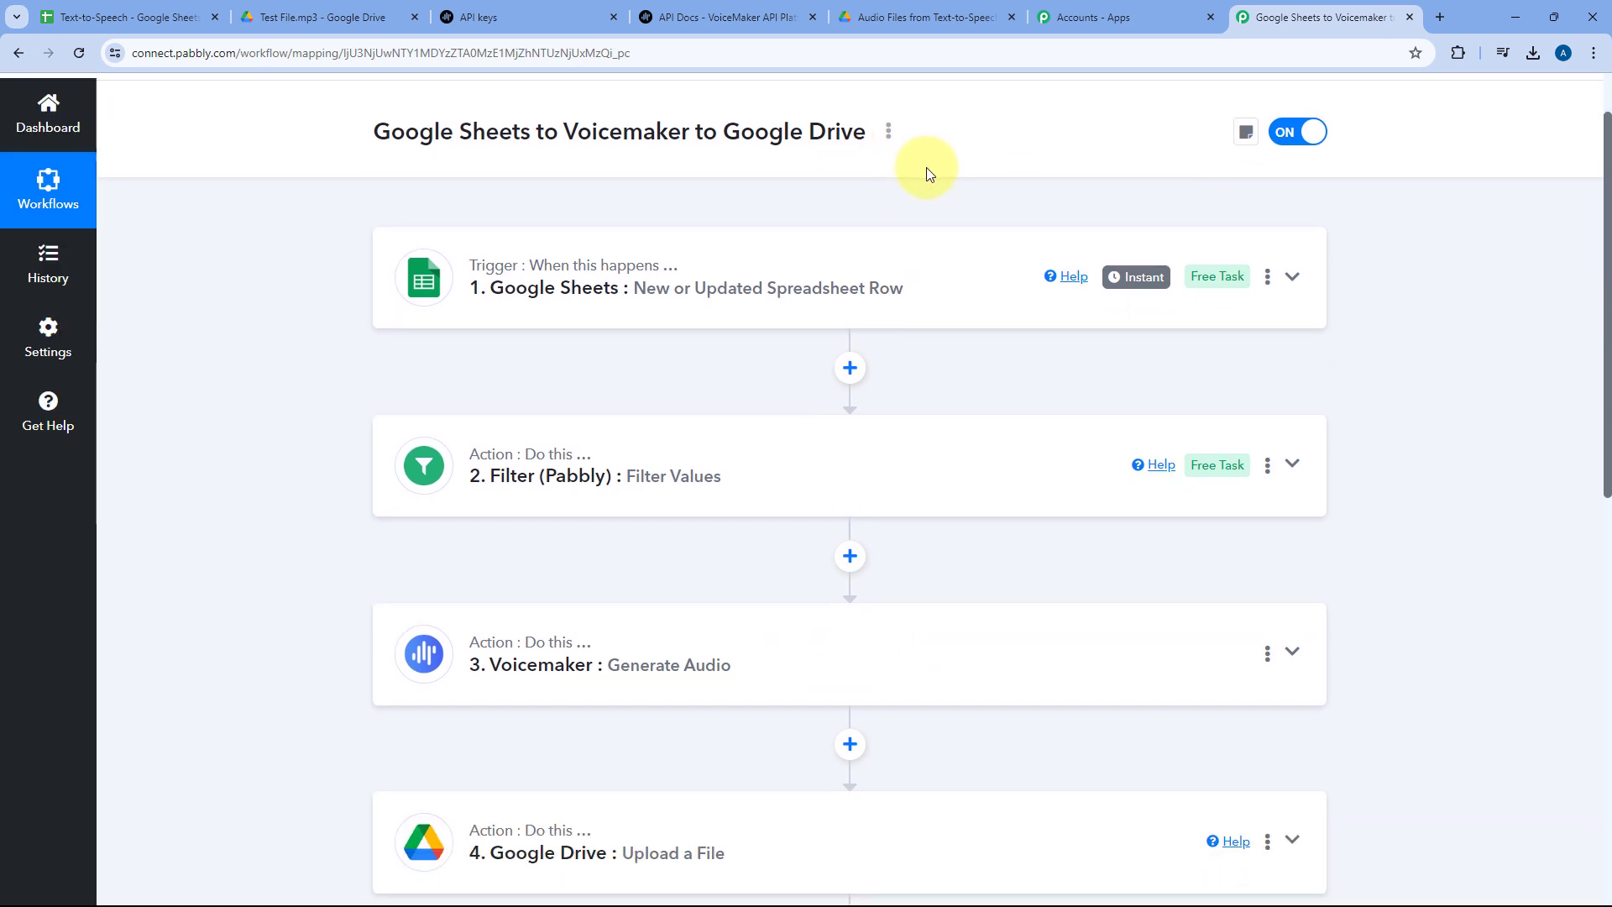
{"action": "scroll", "coordinate": [929, 174], "scroll_direction": "up", "scroll_amount": 1}
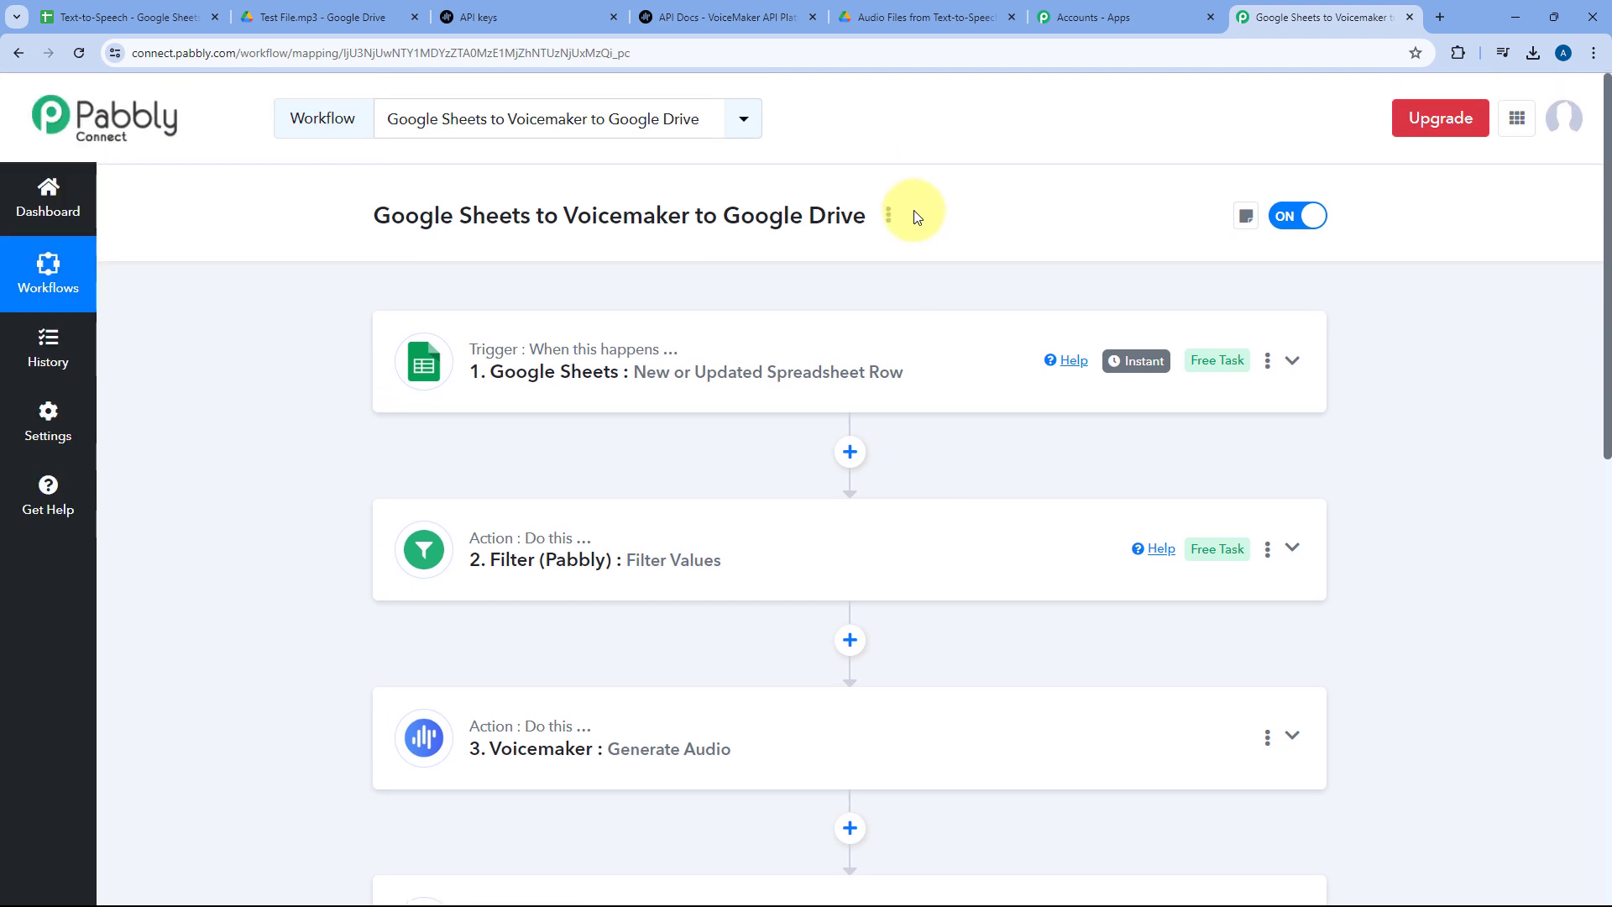